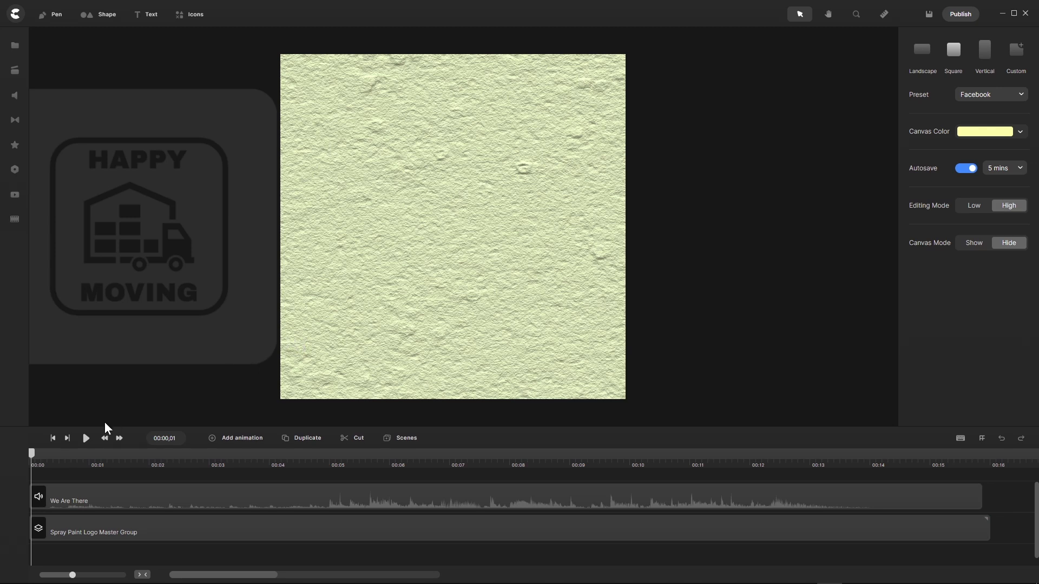
# Step: Play through the finished spray-paint logo animation and stop it near the end
pyautogui.click(86, 438)
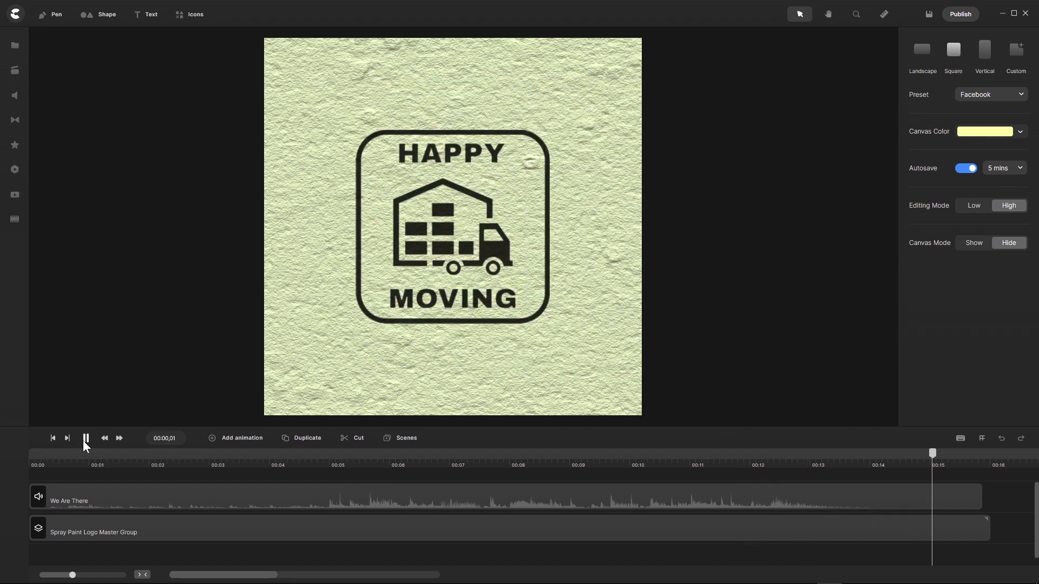
pyautogui.click(85, 440)
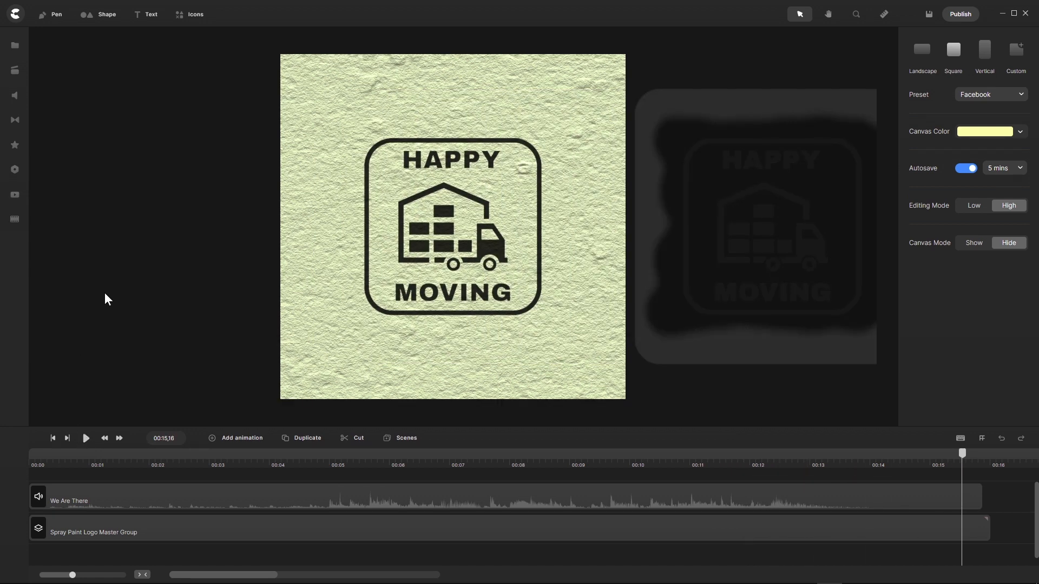
# Step: Start a new project without keeping unsaved changes and set the canvas to the square Facebook format
pyautogui.click(15, 17)
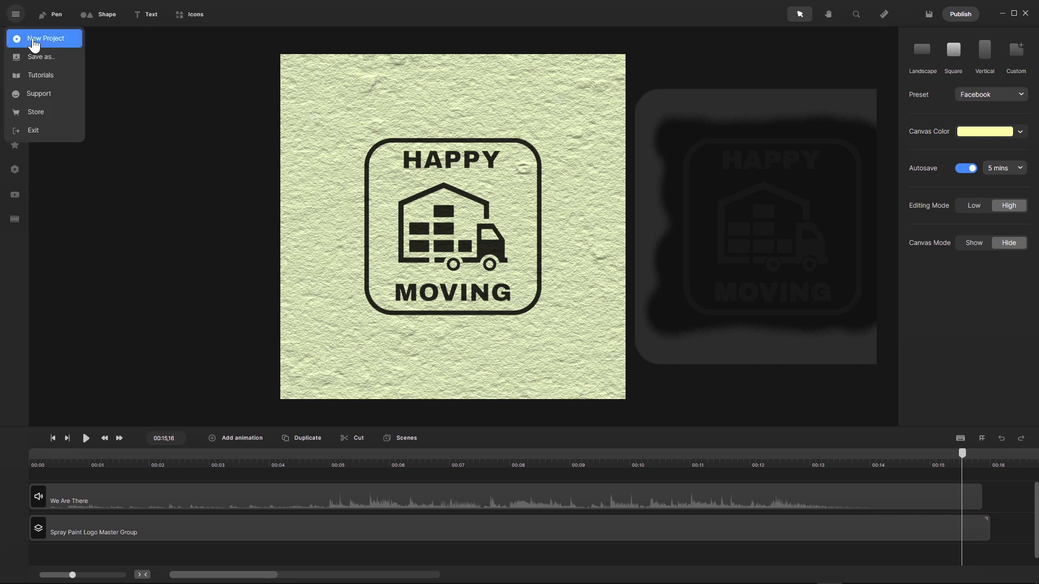
pyautogui.click(41, 41)
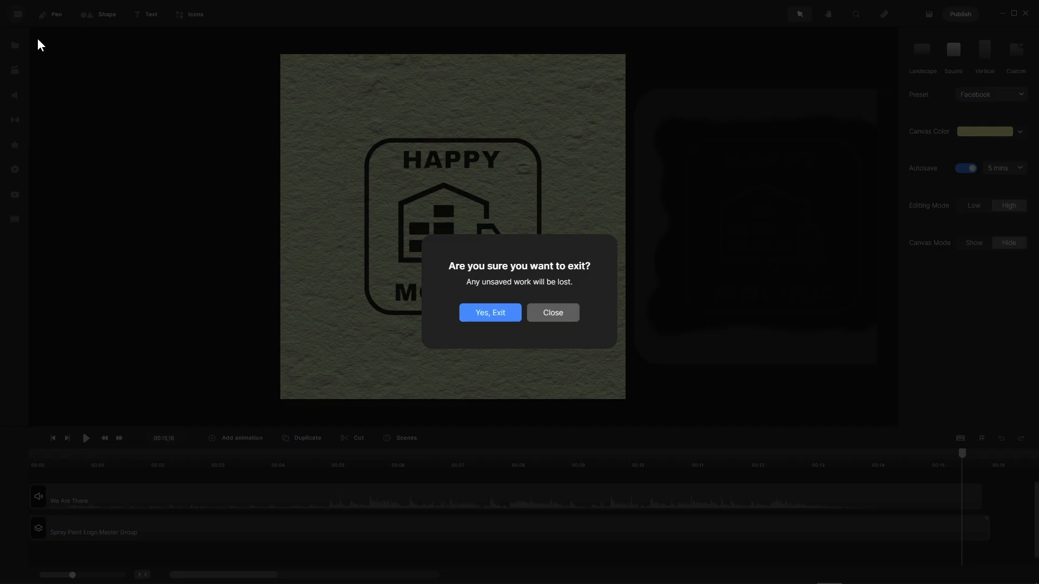
pyautogui.click(489, 317)
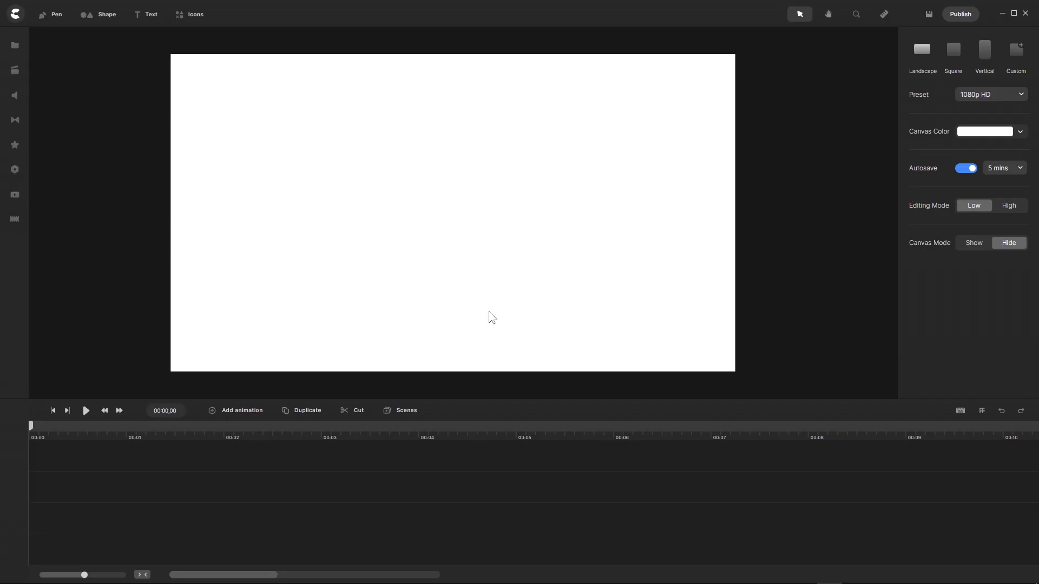
pyautogui.click(954, 52)
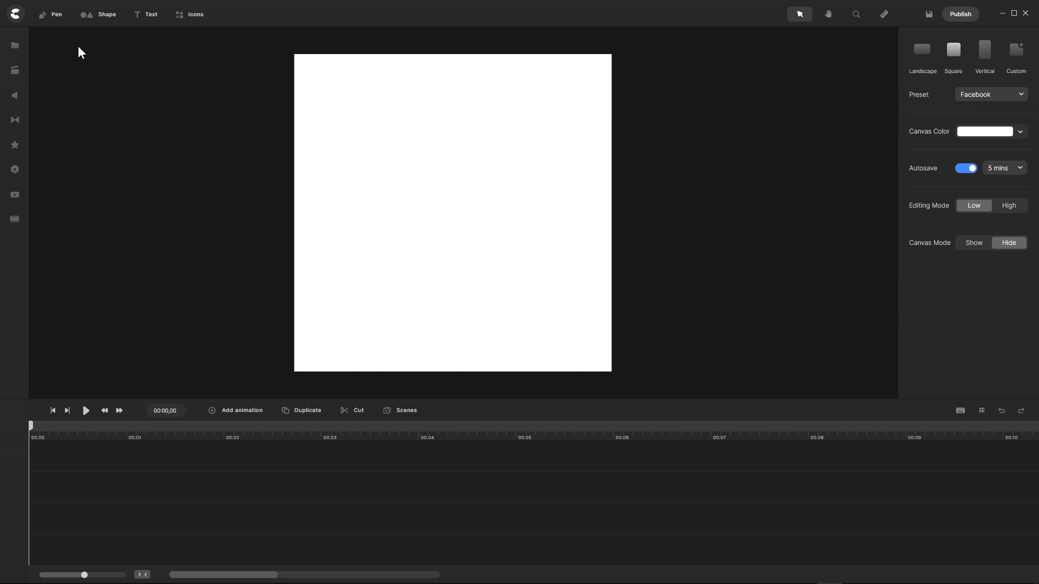
# Step: Add a square shape, set its scale to 80%, and round its corners slightly
pyautogui.click(88, 16)
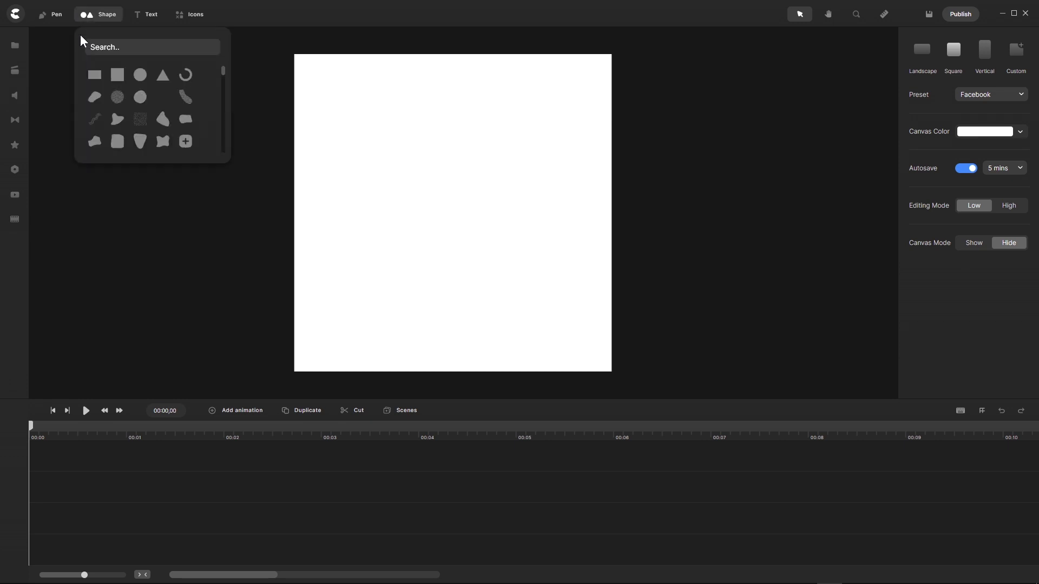
pyautogui.click(118, 76)
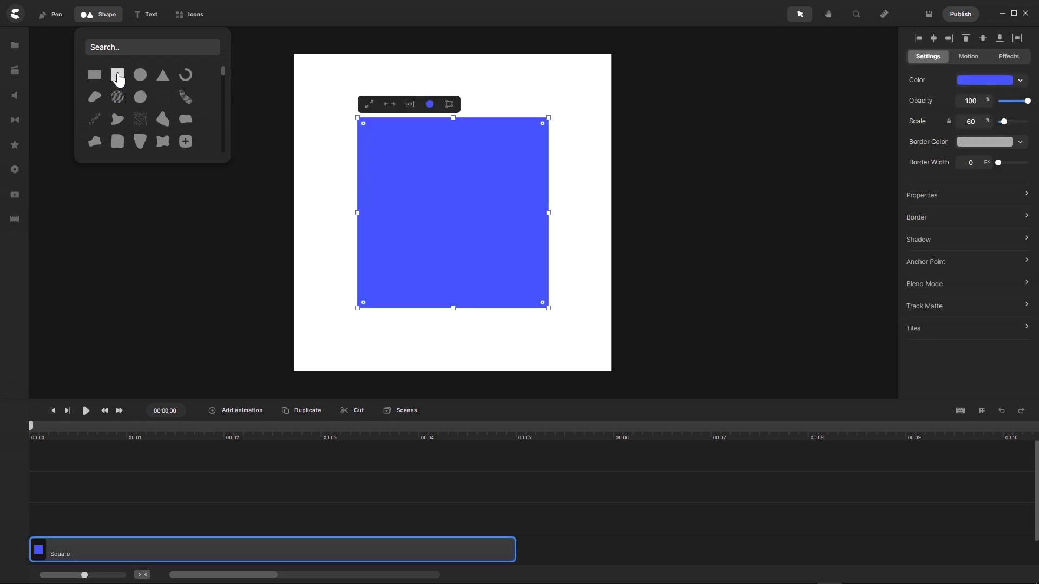
pyautogui.doubleClick(981, 122)
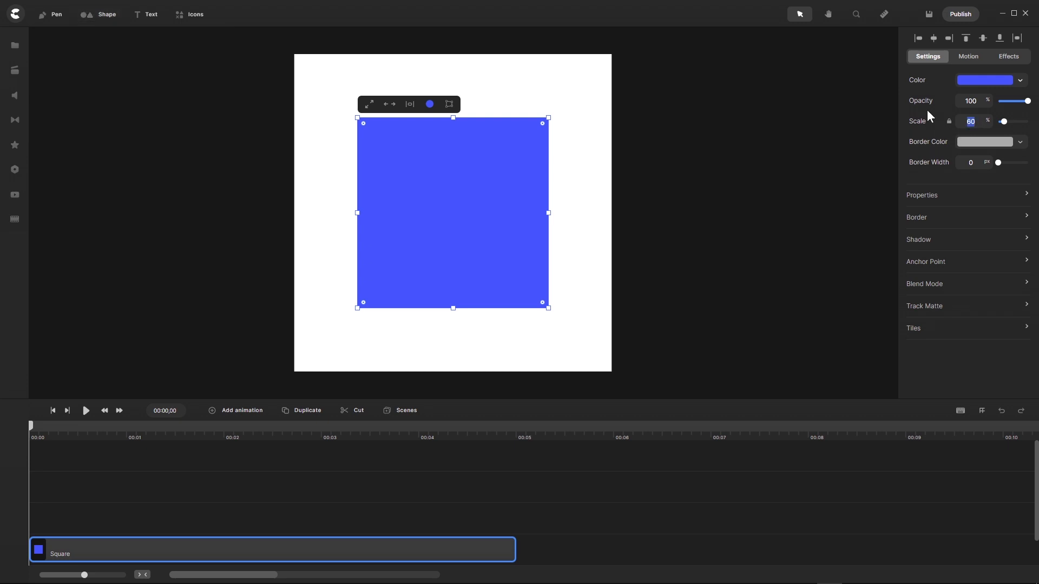
pyautogui.write('80')
pyautogui.press('Return')
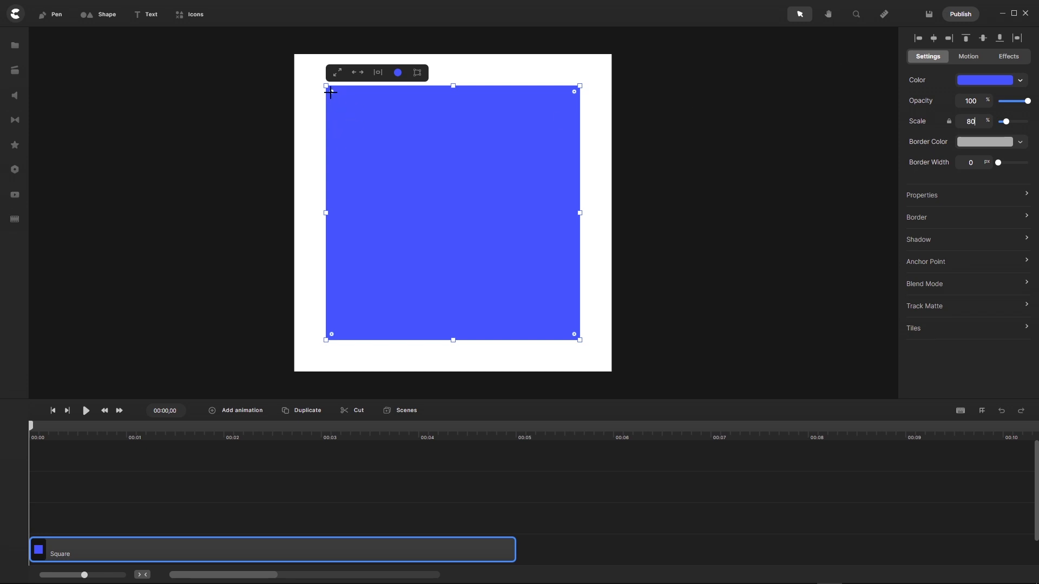
pyautogui.moveTo(331, 92); pyautogui.dragTo(345, 106)
# Step: Move the square's layer higher on the timeline, extend it to 20 seconds, and fill the square with grey 828282
pyautogui.moveTo(76, 559); pyautogui.dragTo(79, 488)
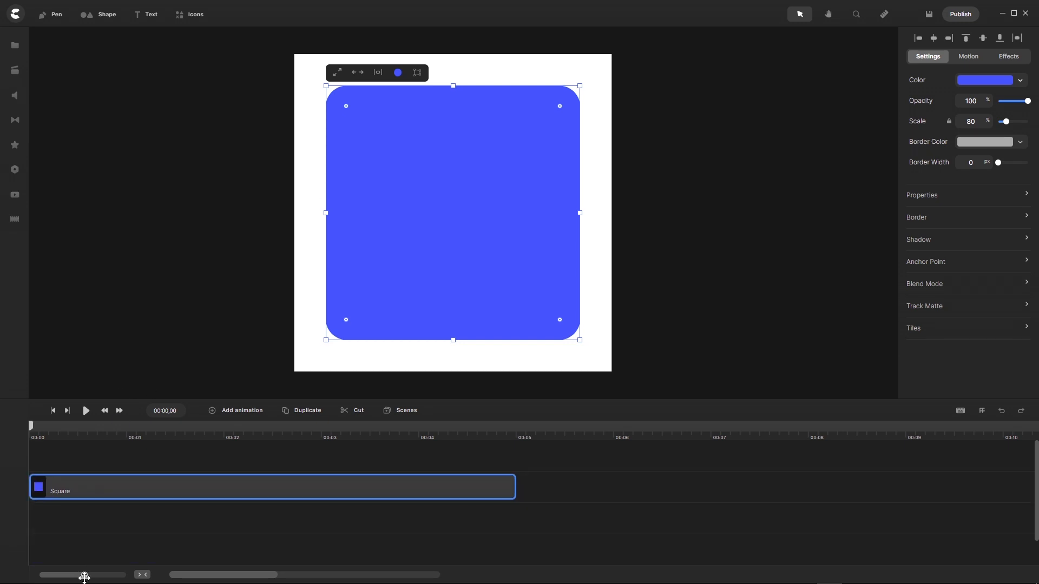
pyautogui.moveTo(83, 575); pyautogui.dragTo(65, 574)
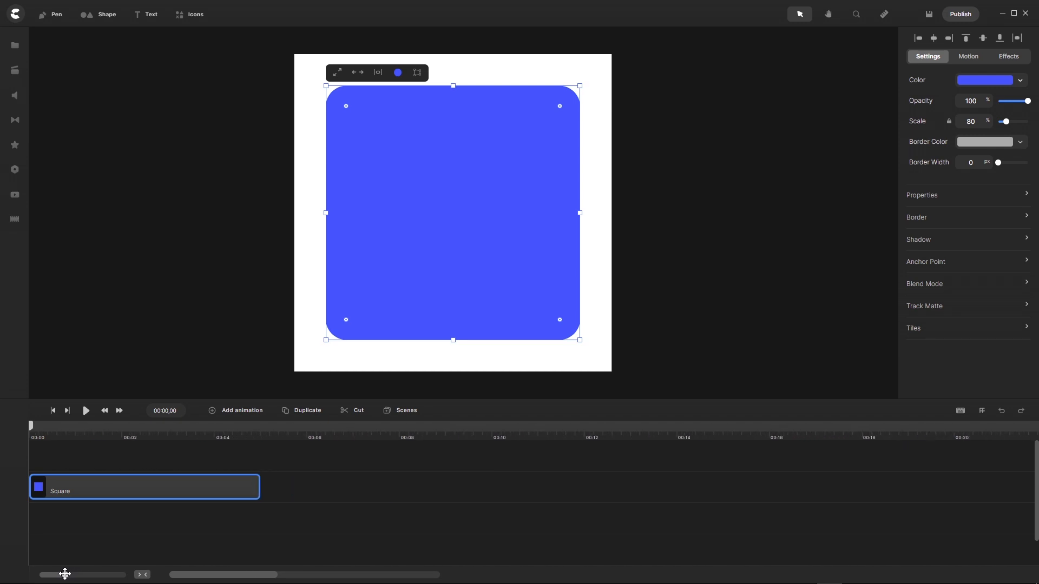
pyautogui.moveTo(259, 486); pyautogui.dragTo(950, 490)
pyautogui.click(955, 429)
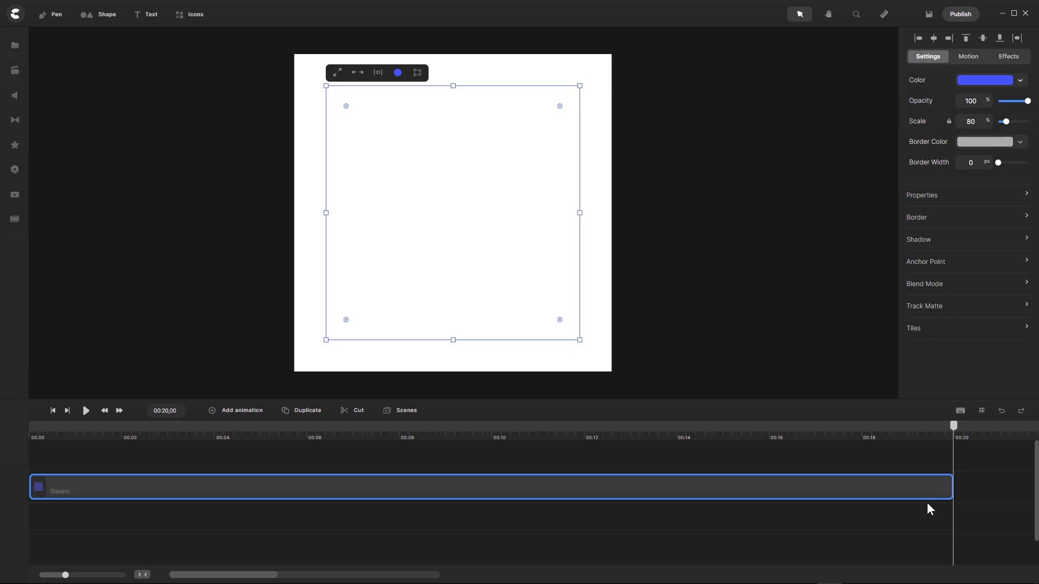
pyautogui.click(52, 411)
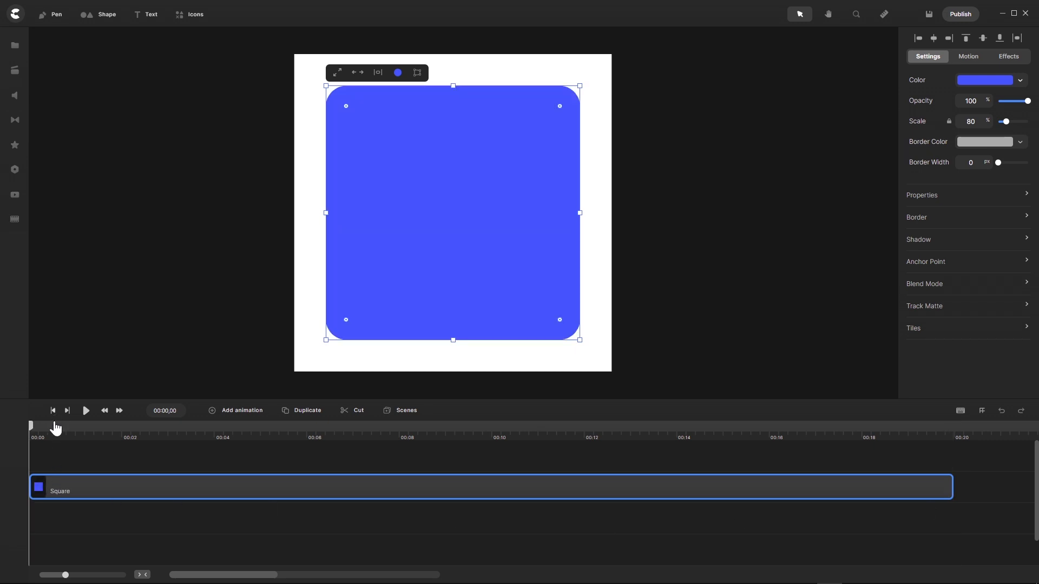
pyautogui.click(1020, 82)
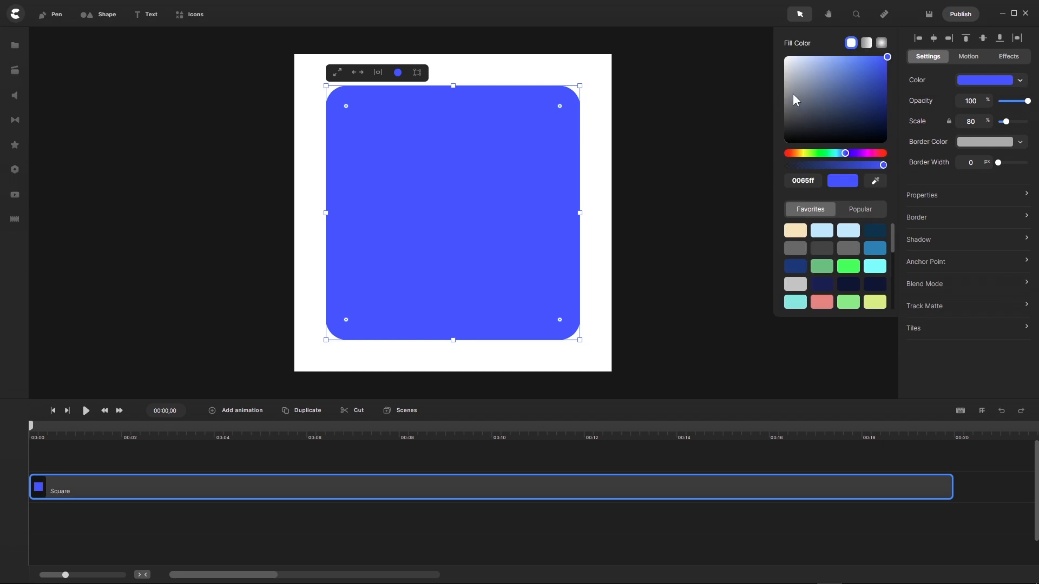
pyautogui.moveTo(793, 96); pyautogui.dragTo(772, 99)
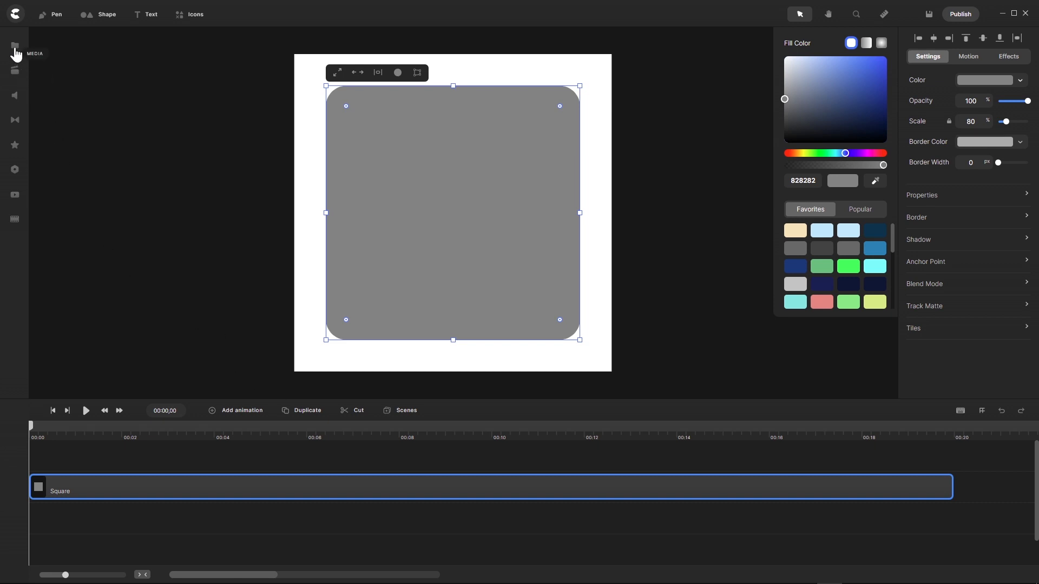
# Step: Import all the image, audio and video files from the Spray Paint Logo folder into the project media
pyautogui.click(15, 52)
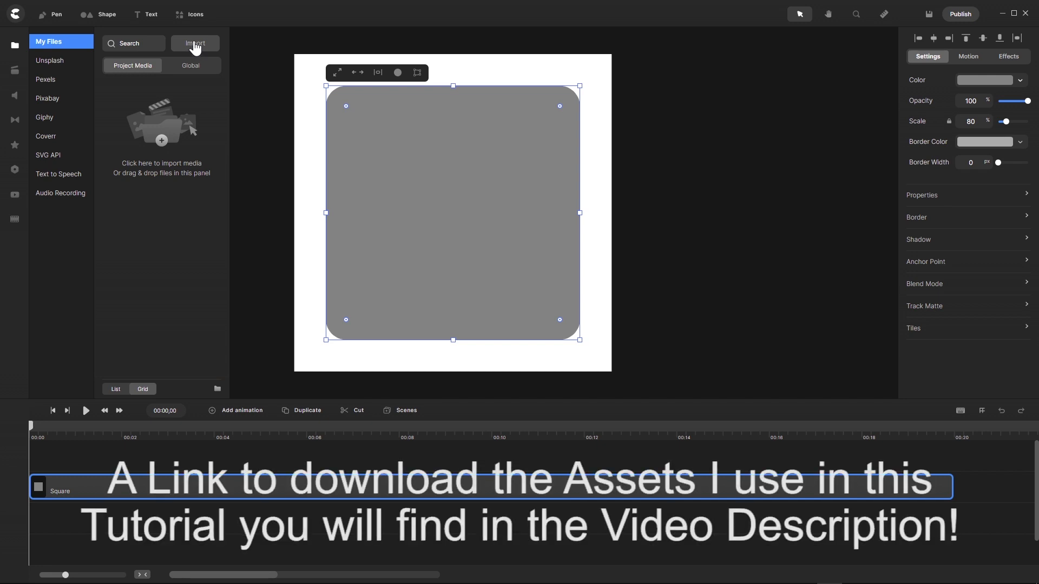
pyautogui.click(193, 44)
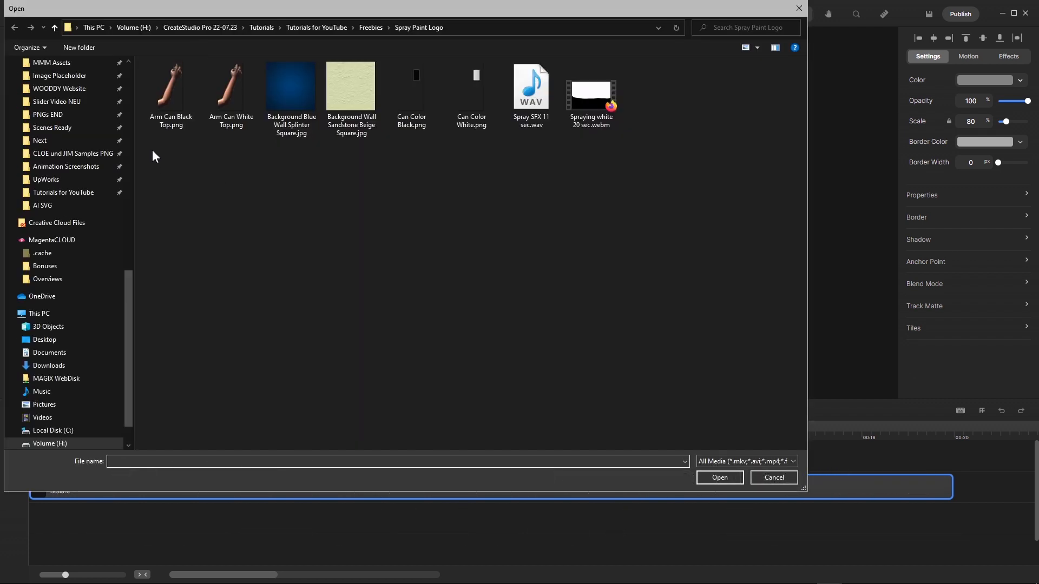
pyautogui.moveTo(153, 150); pyautogui.dragTo(604, 90)
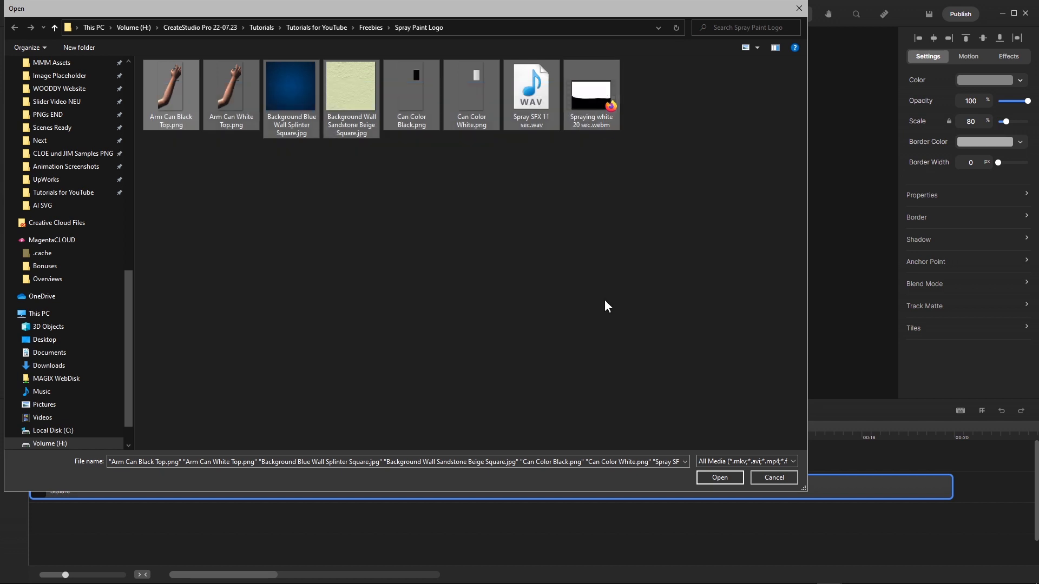
pyautogui.click(717, 477)
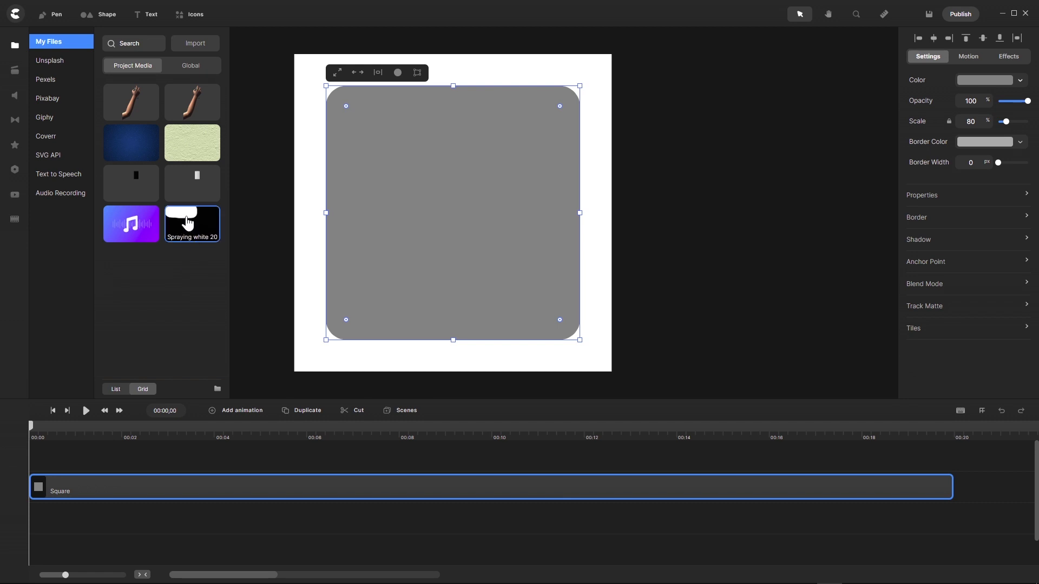
# Step: Place the "Spraying white 20 sec" video on the canvas and move the playhead to 00:13,20
pyautogui.moveTo(183, 223)
pyautogui.mouseDown()
pyautogui.moveTo(412, 239)
pyautogui.moveTo(435, 219)
pyautogui.mouseUp()
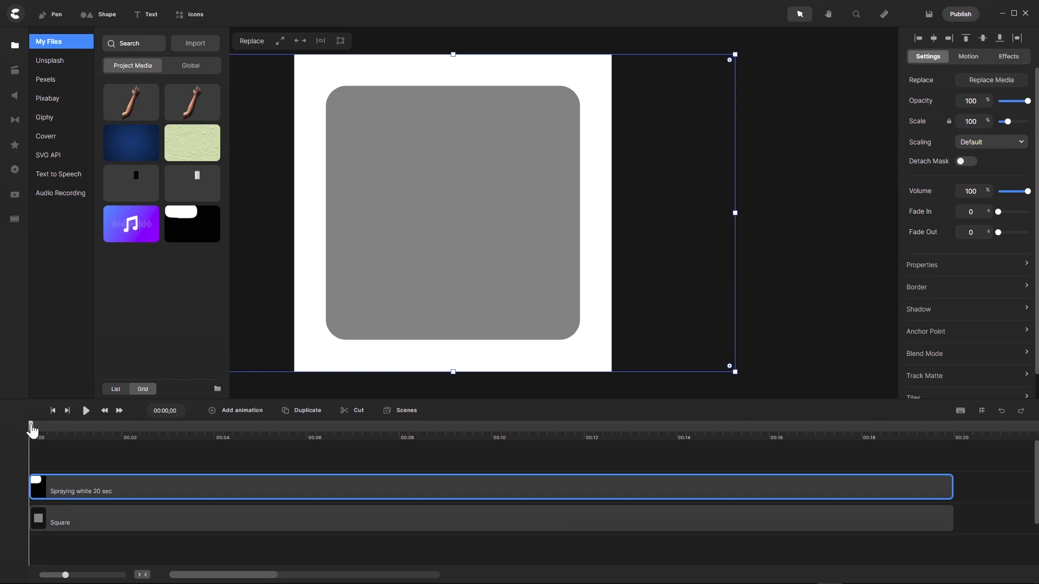
pyautogui.moveTo(31, 425)
pyautogui.mouseDown()
pyautogui.moveTo(315, 446)
pyautogui.moveTo(463, 441)
pyautogui.moveTo(661, 452)
pyautogui.mouseUp()
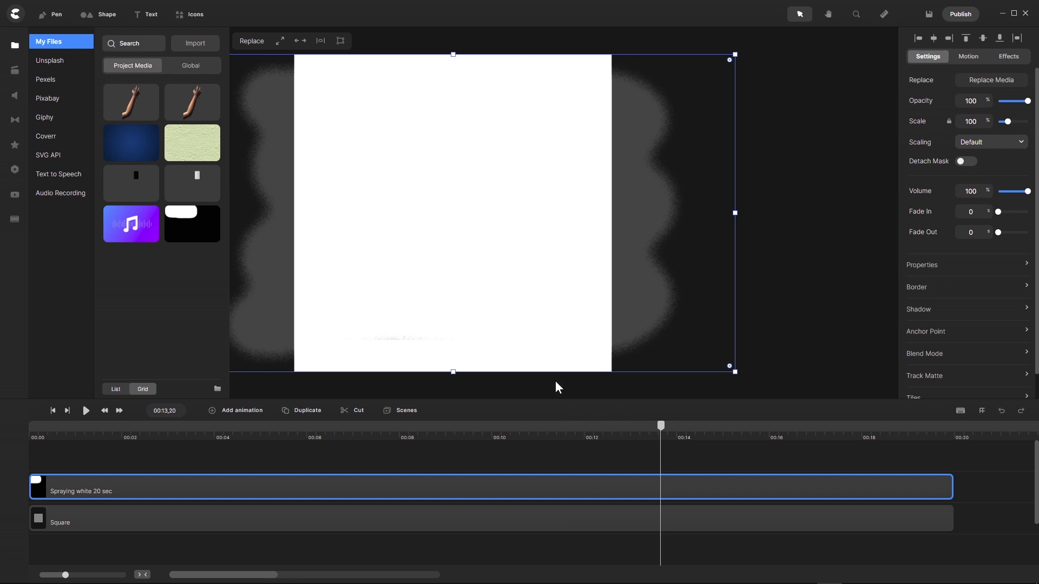
pyautogui.scroll(-2, 491, 262)
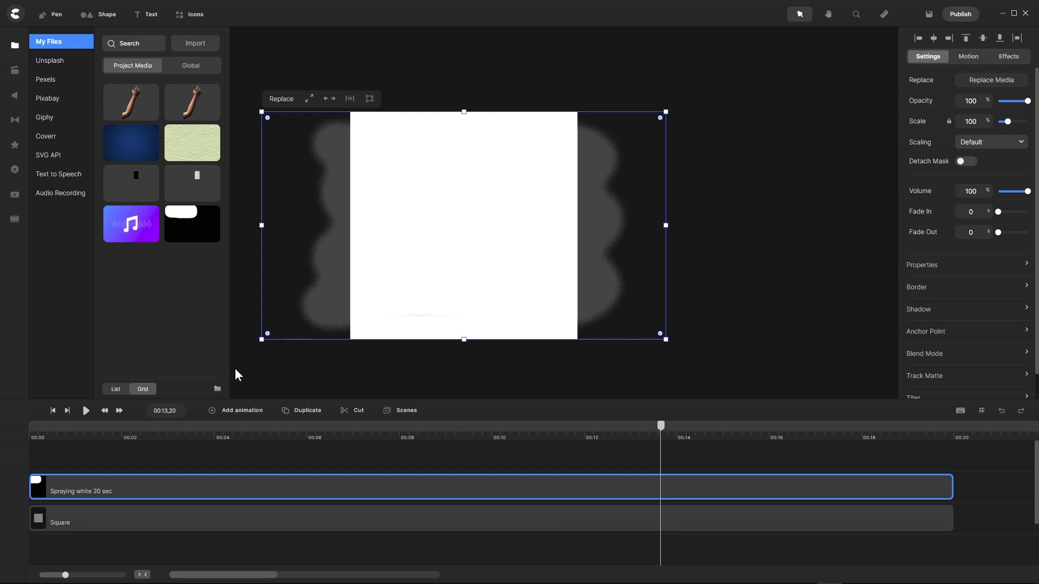
# Step: Apply the Color Replace effect to the spraying video, add a white color replacement, and set its brightness to -100%
pyautogui.click(14, 147)
pyautogui.scroll(-3, 110, 282)
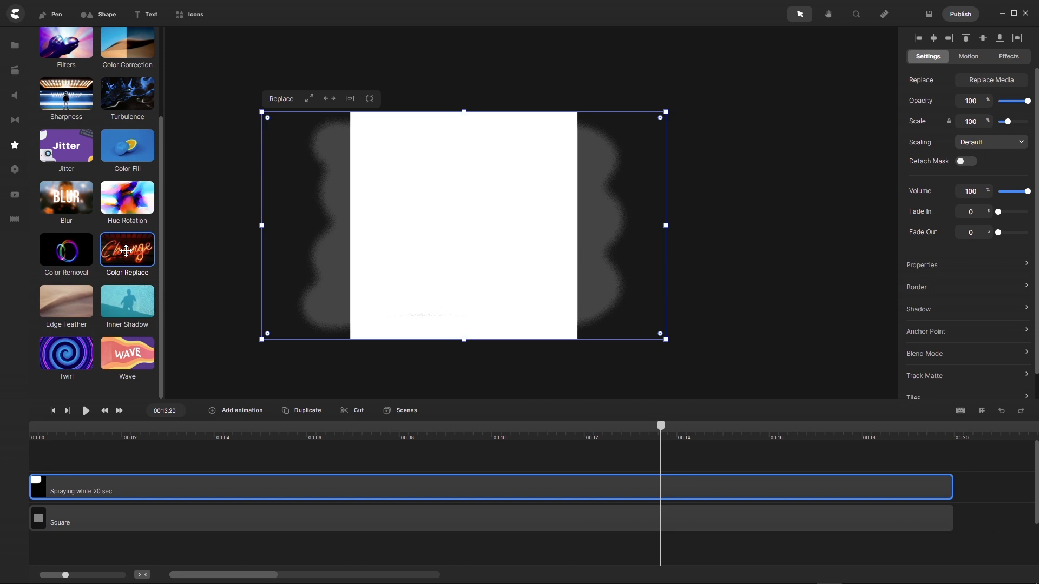
pyautogui.moveTo(126, 251); pyautogui.dragTo(203, 489)
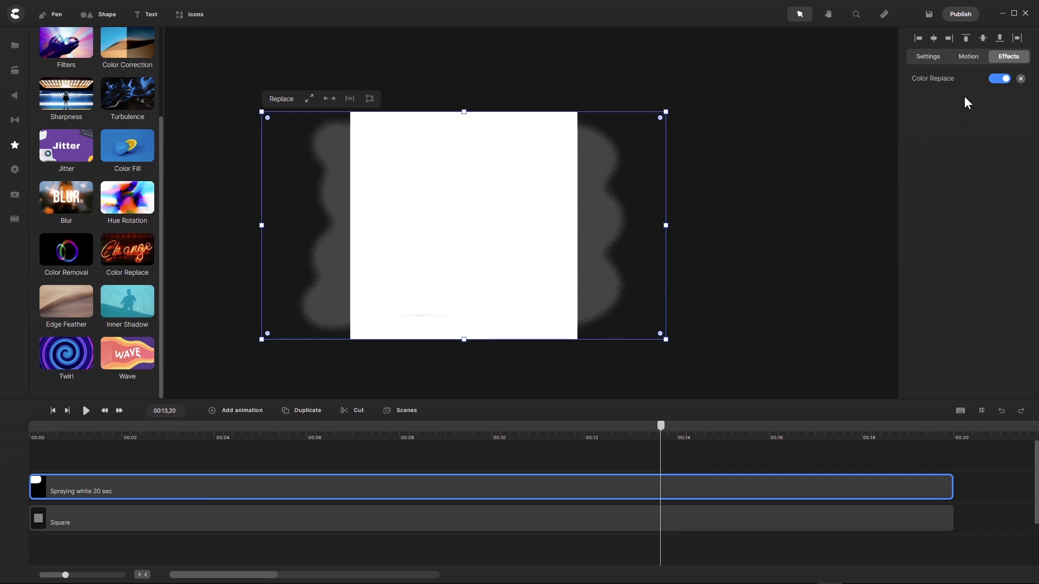
pyautogui.click(939, 80)
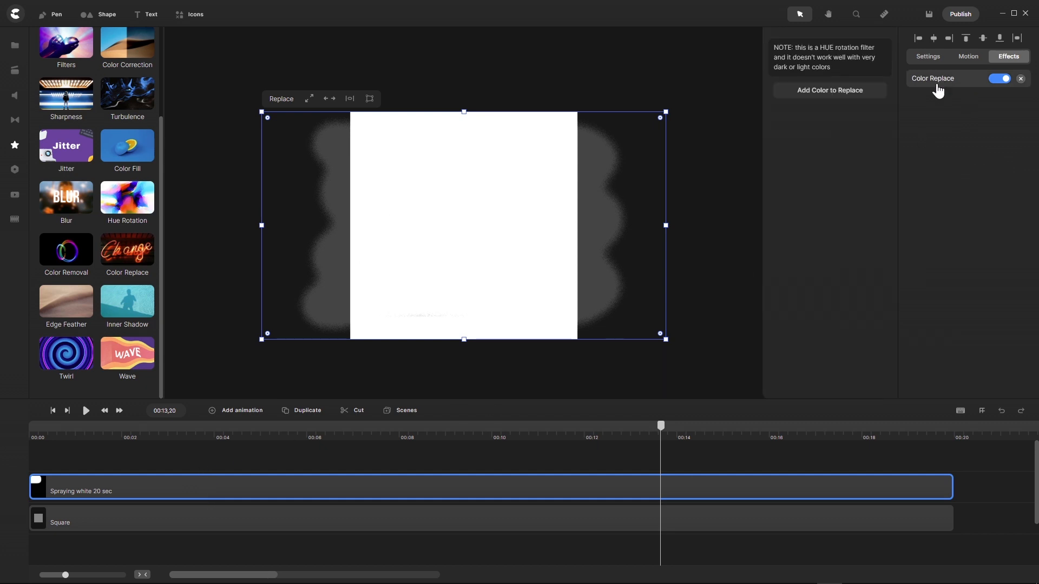
pyautogui.click(830, 91)
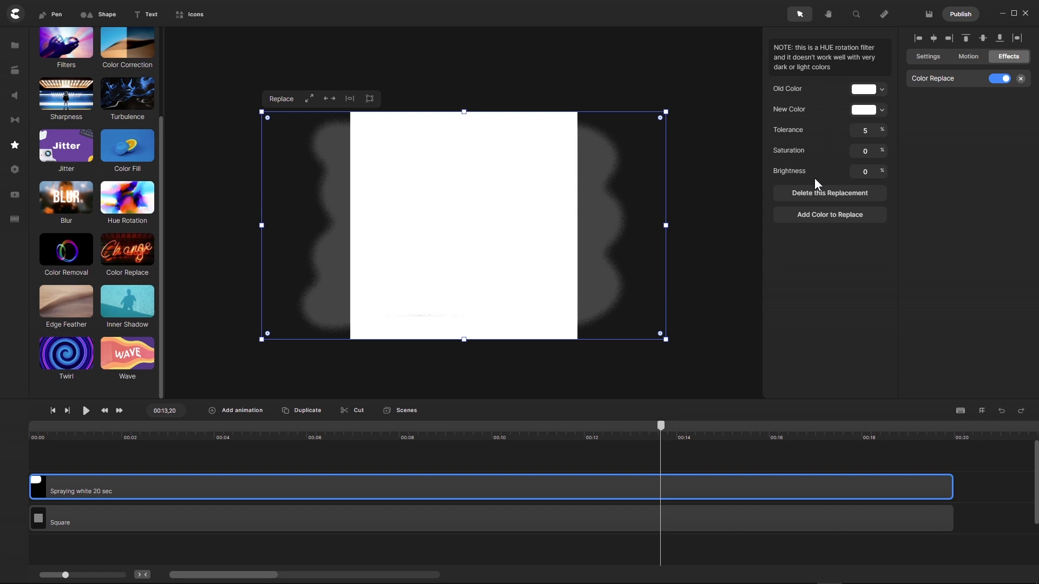
pyautogui.moveTo(885, 169); pyautogui.dragTo(835, 173)
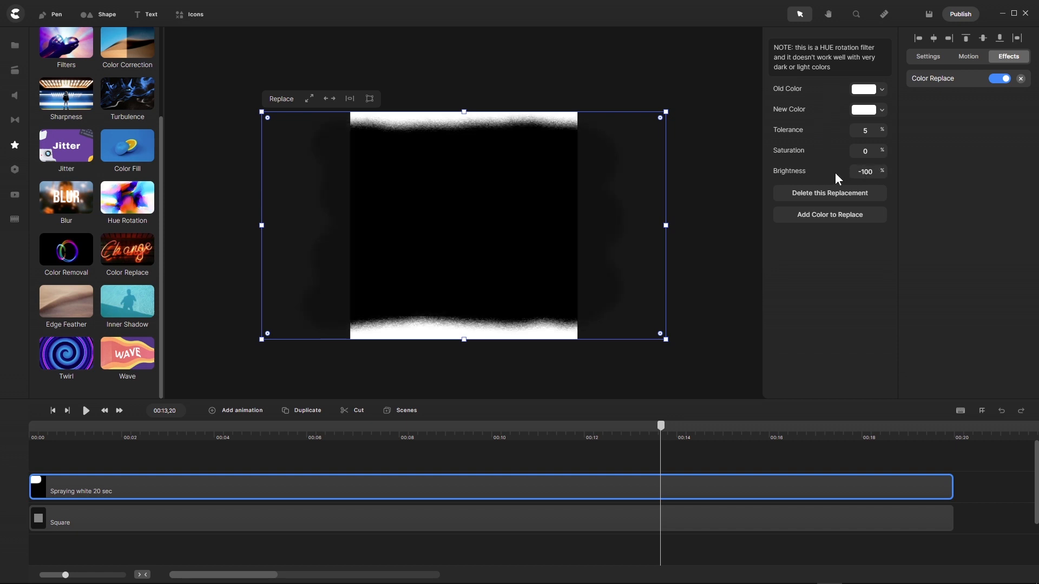
pyautogui.scroll(2, 447, 142)
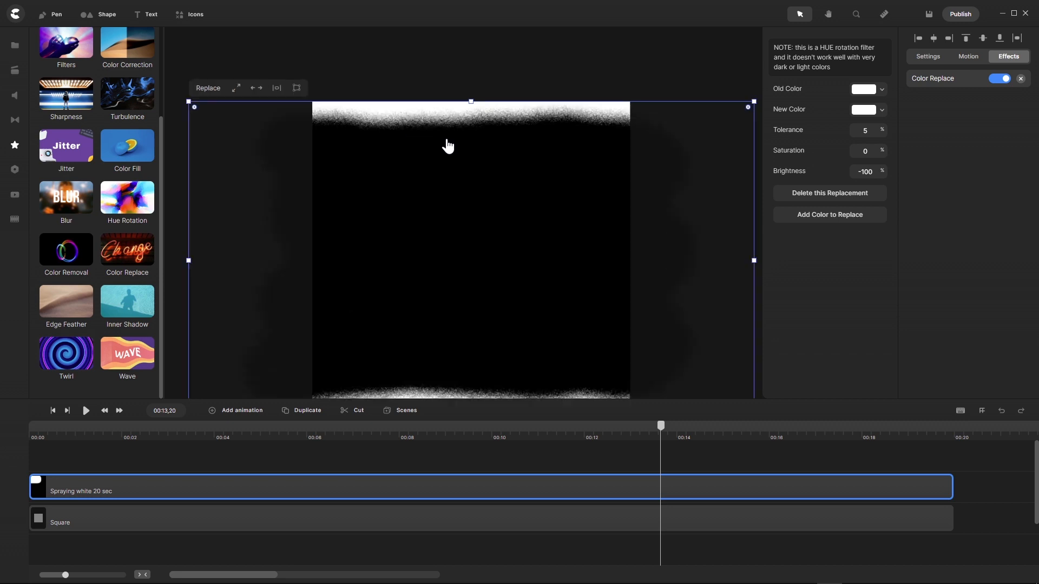
pyautogui.scroll(-3, 447, 145)
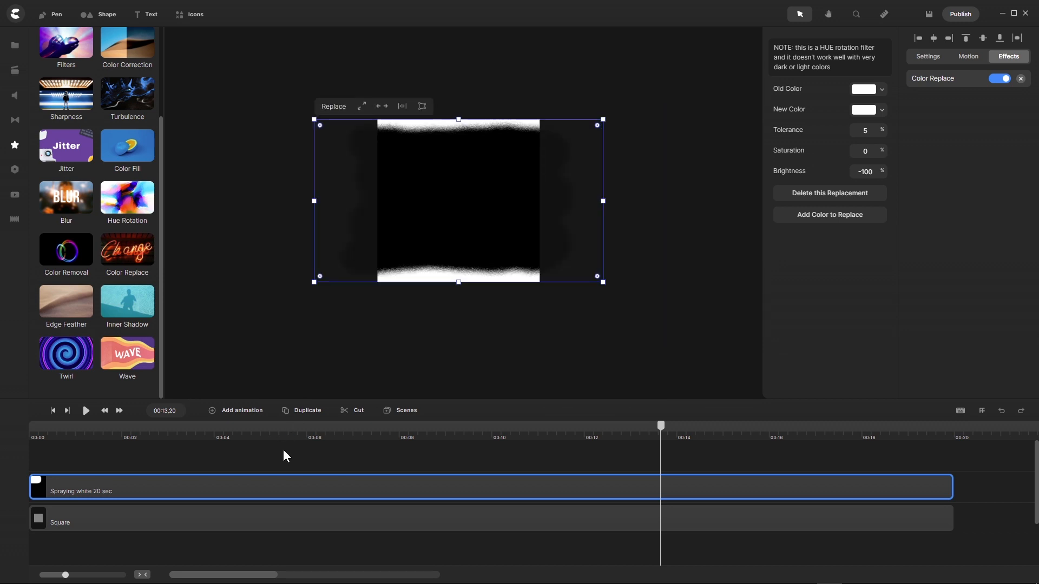
# Step: Set the spraying video's scale to 70%
pyautogui.click(927, 57)
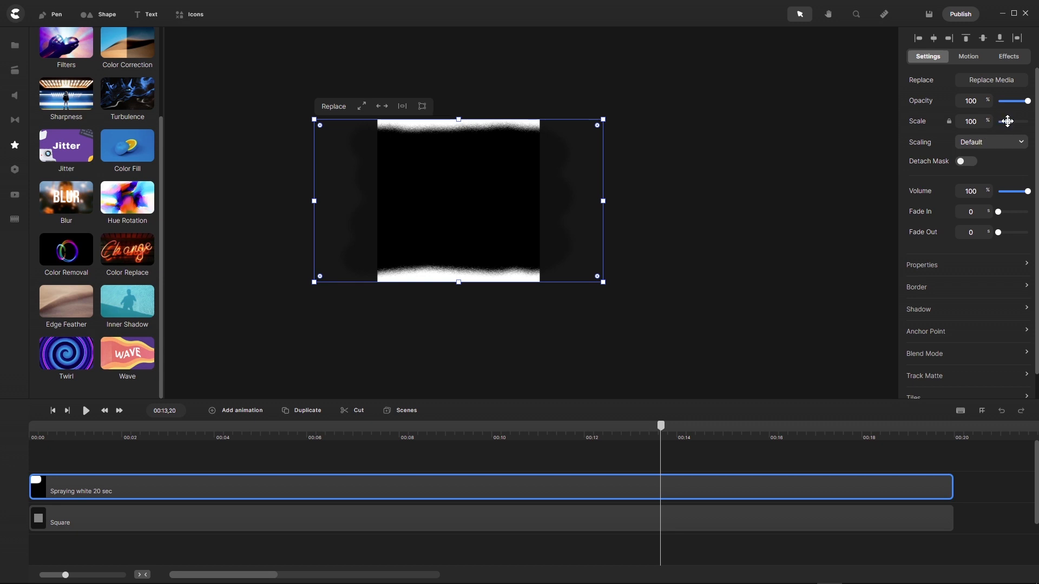
pyautogui.moveTo(1007, 121); pyautogui.dragTo(1004, 121)
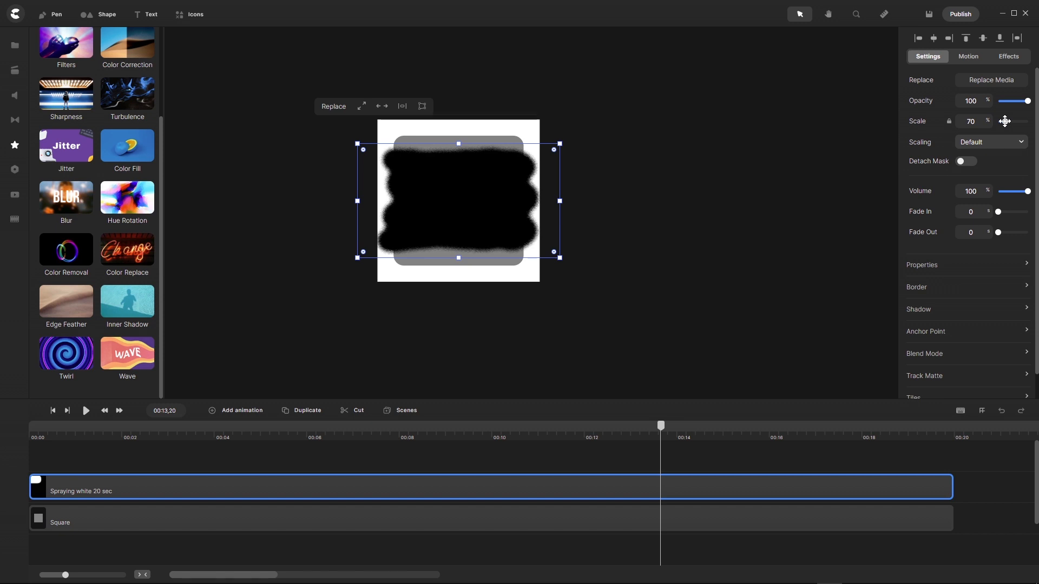
pyautogui.doubleClick(972, 121)
pyautogui.write('70')
pyautogui.scroll(2, 429, 195)
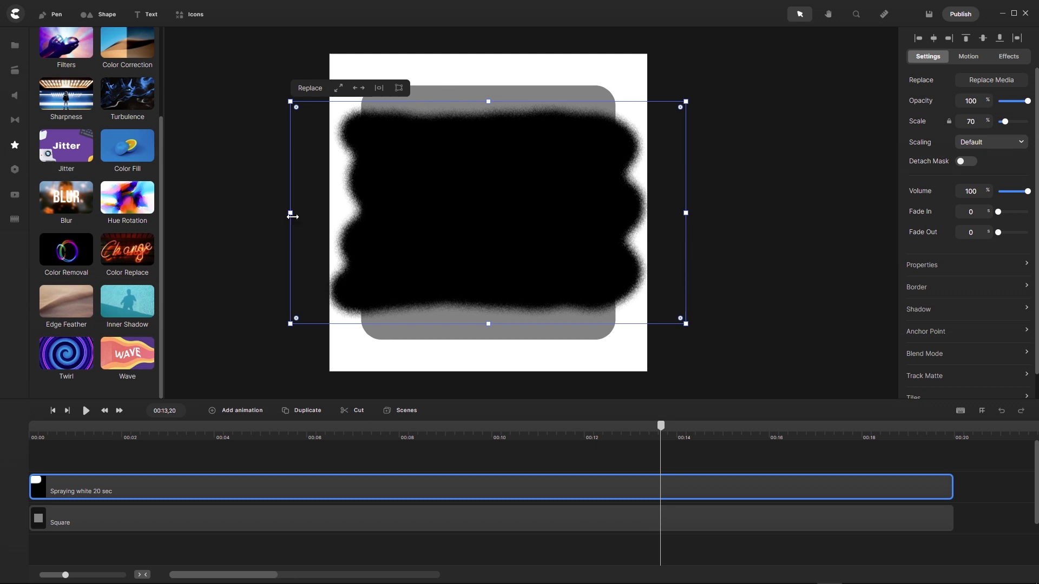
# Step: Narrow the spraying video from both sides to a horizontal scale of about 53% and center it on the canvas
pyautogui.moveTo(290, 213); pyautogui.dragTo(328, 213)
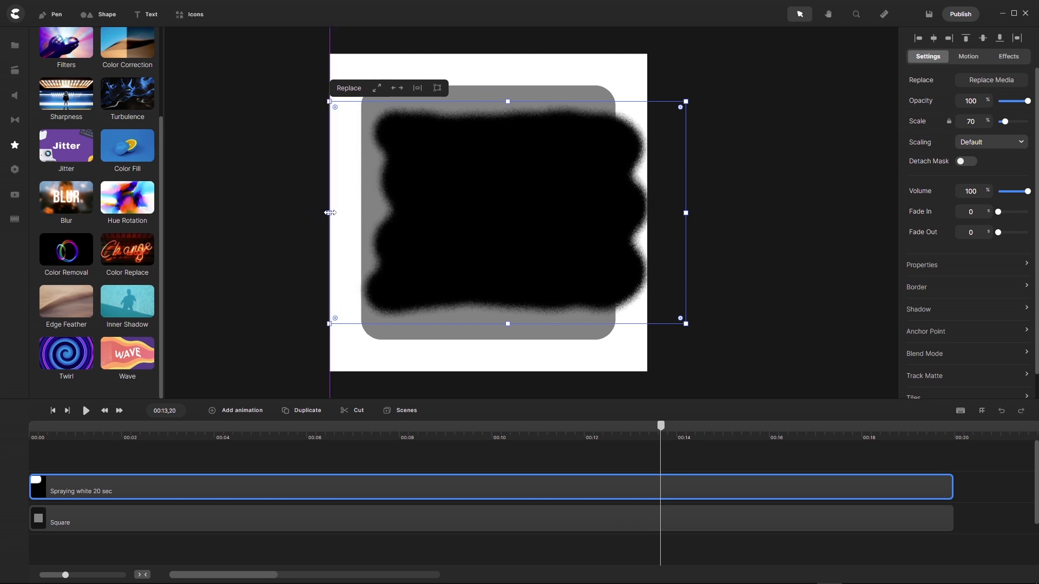
pyautogui.moveTo(684, 214); pyautogui.dragTo(631, 215)
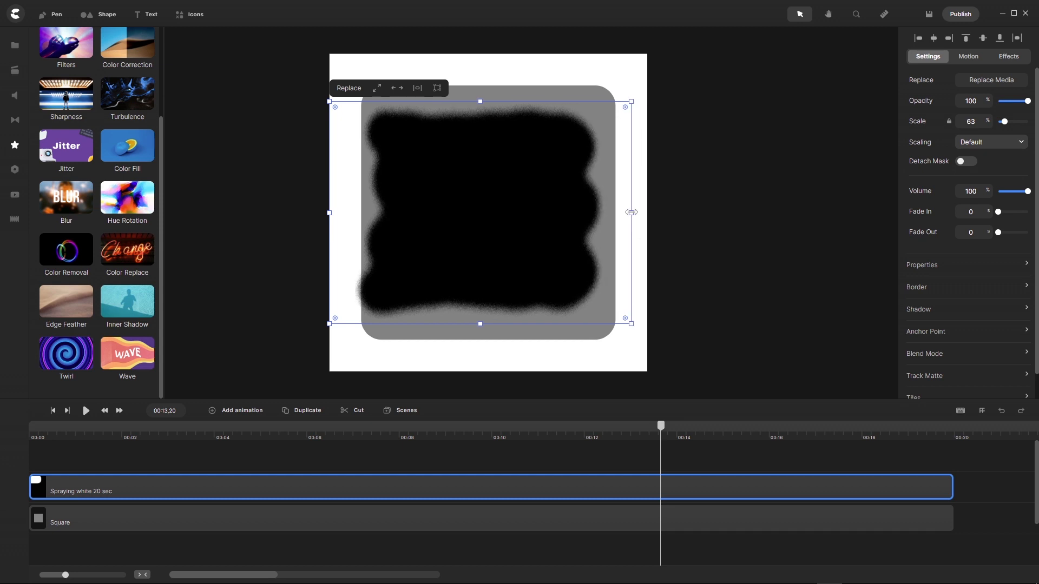
pyautogui.click(1016, 38)
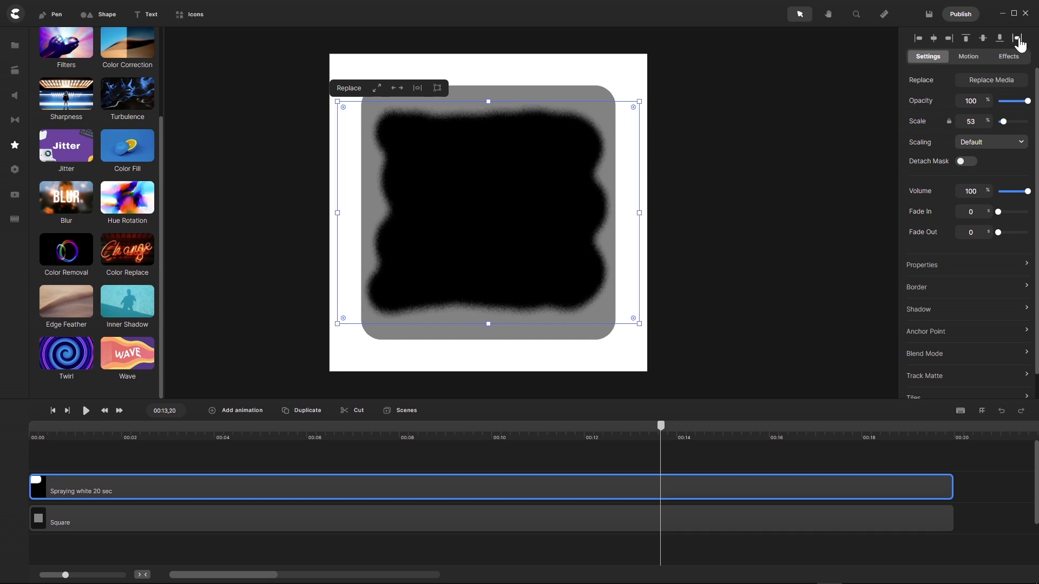
pyautogui.scroll(5, 381, 313)
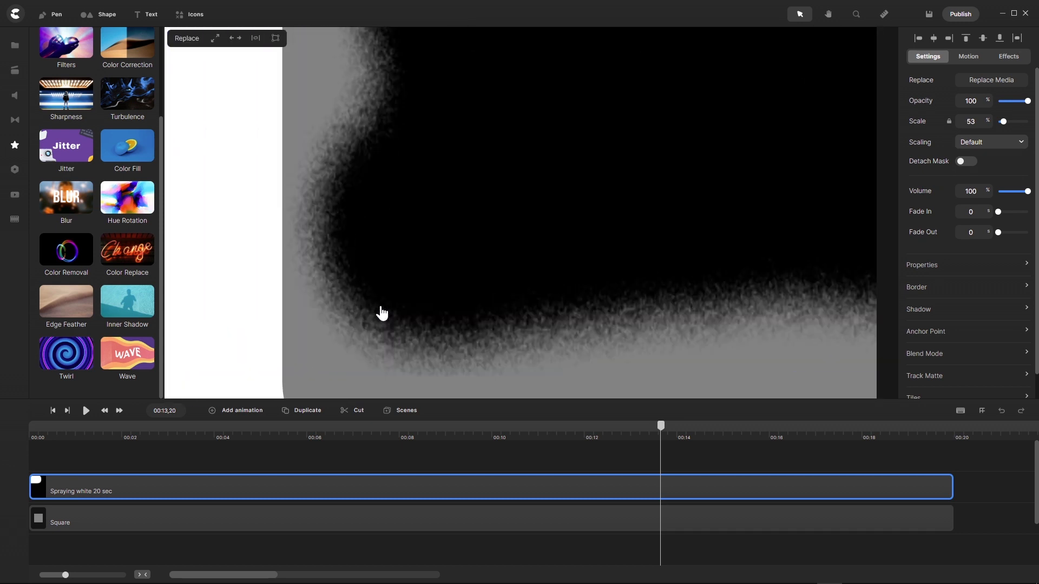
pyautogui.scroll(-5, 382, 311)
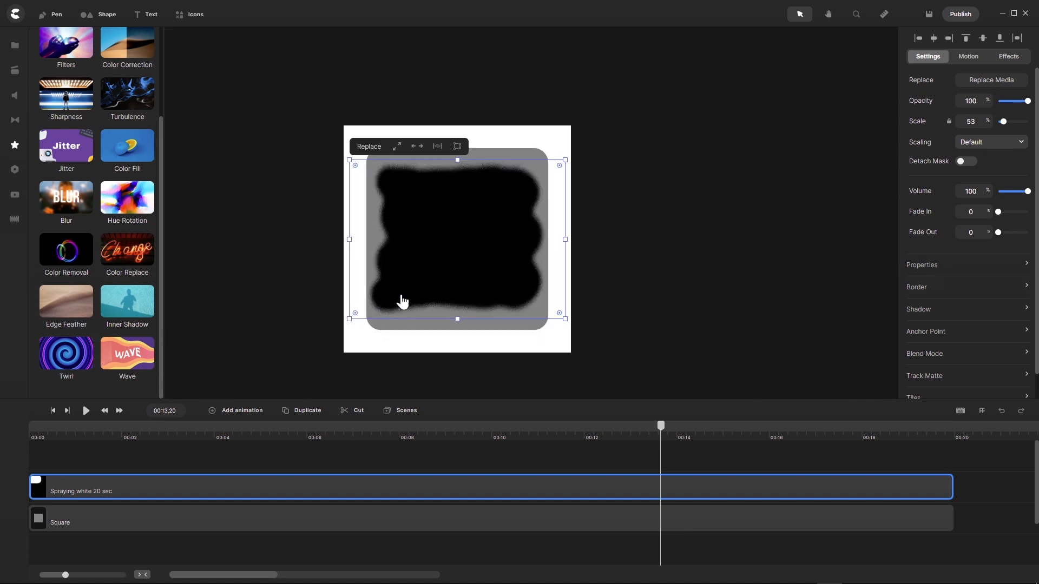
pyautogui.scroll(5, 534, 301)
pyautogui.scroll(-5, 538, 297)
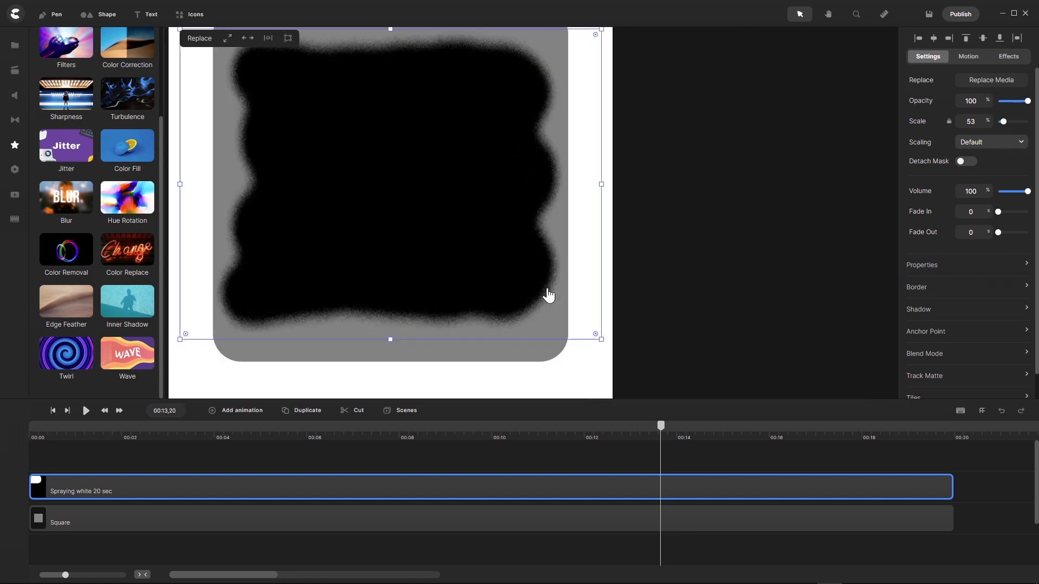
# Step: Unlink the spraying video's horizontal and vertical scales, set Scale X to 53%, and check its edges against the grey square
pyautogui.click(949, 121)
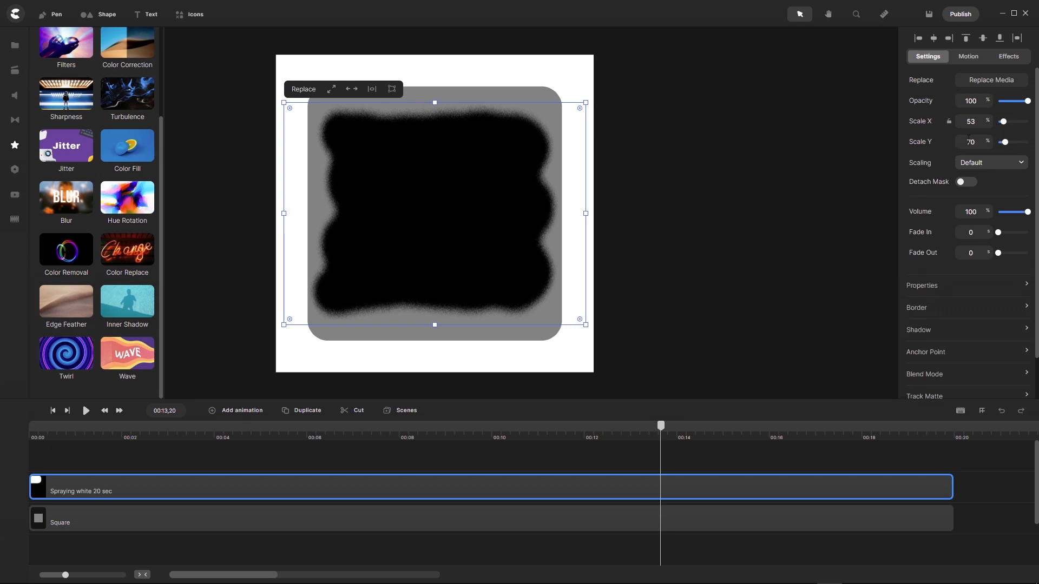
pyautogui.moveTo(978, 123); pyautogui.dragTo(957, 118)
pyautogui.press('Return')
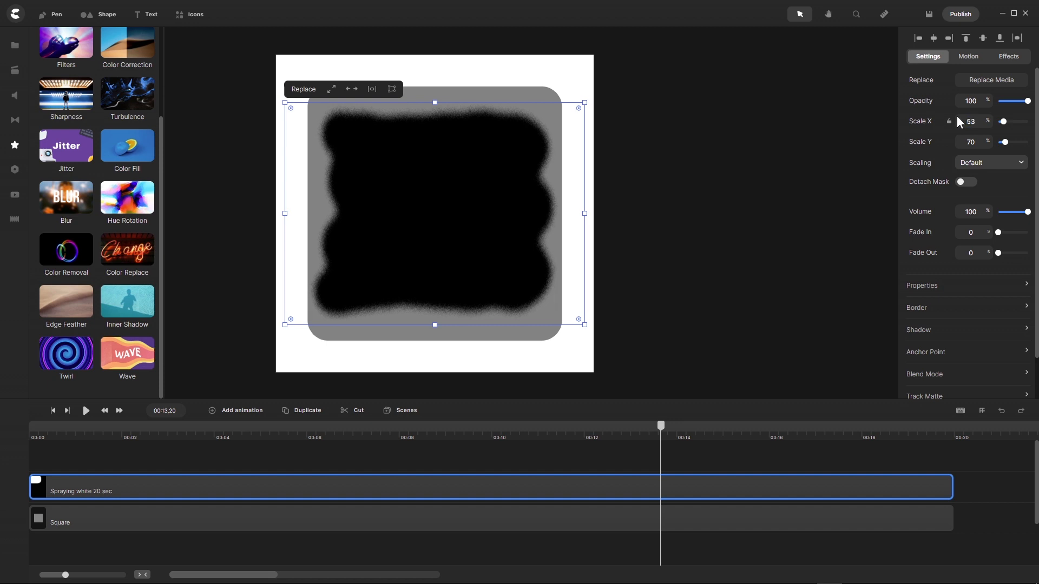
pyautogui.scroll(5, 320, 301)
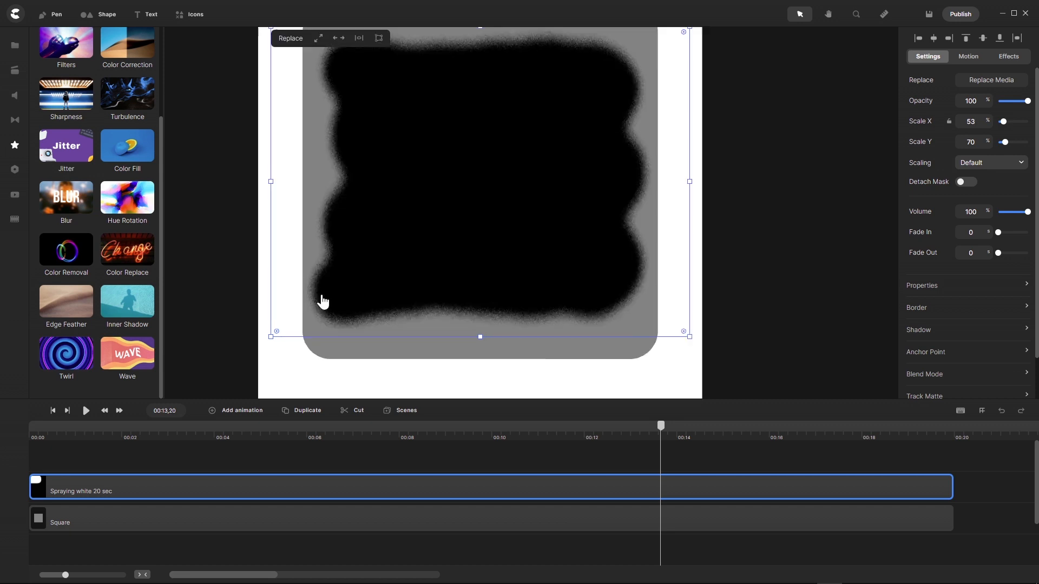
pyautogui.scroll(3, 241, 317)
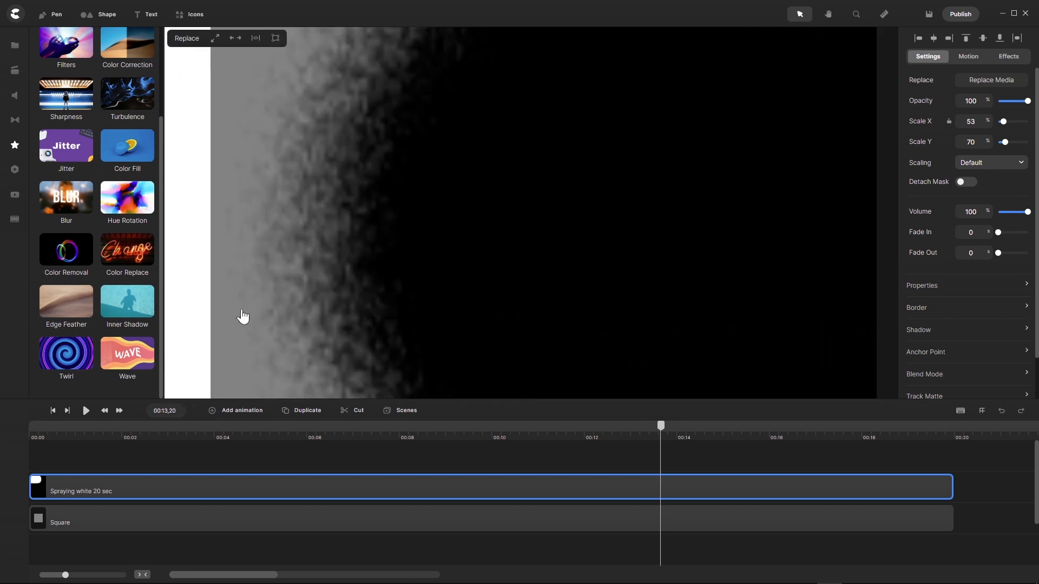
pyautogui.scroll(-8, 241, 318)
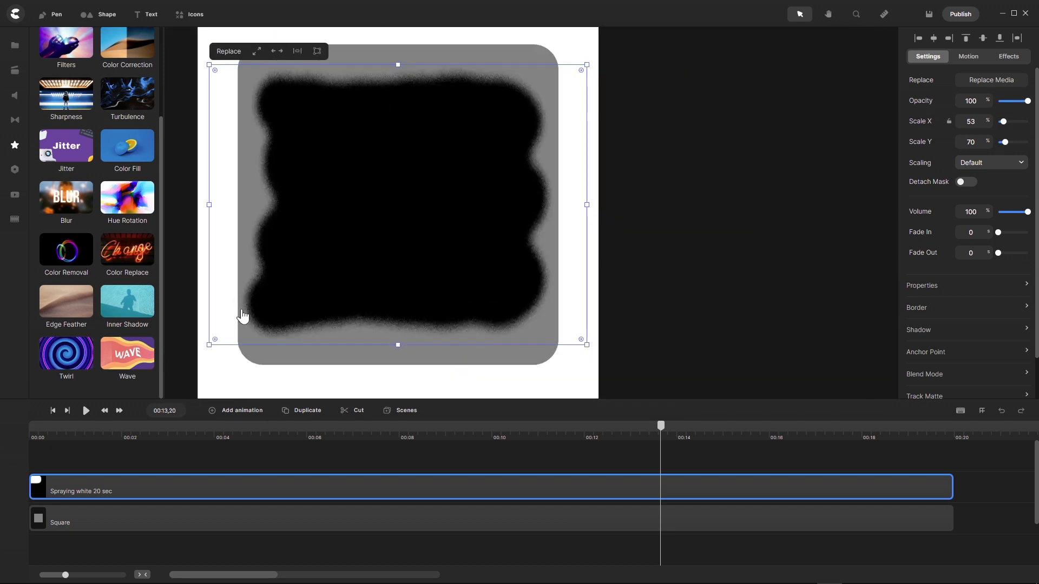
pyautogui.scroll(5, 587, 200)
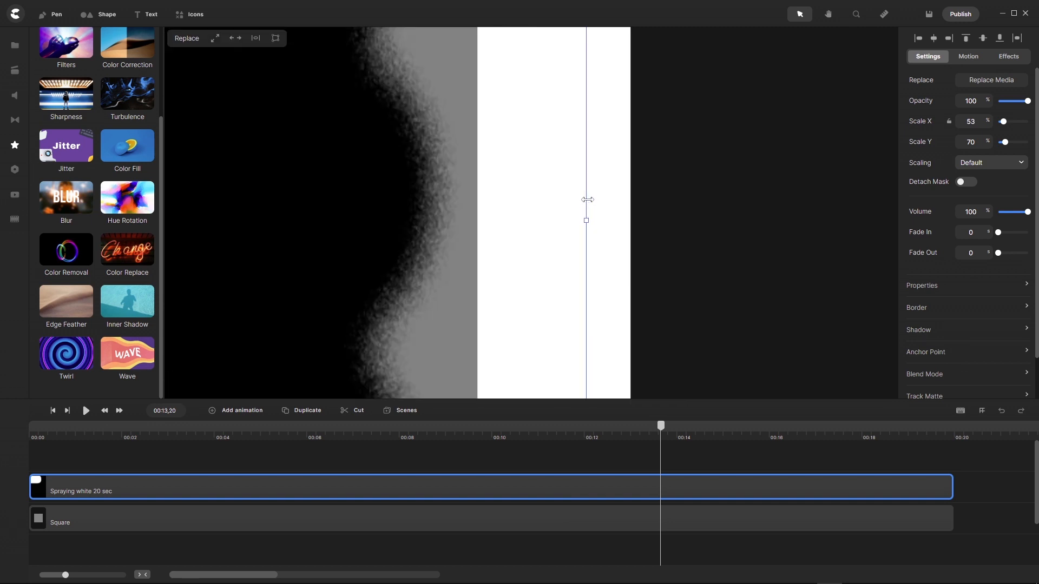
pyautogui.scroll(-5, 587, 200)
pyautogui.scroll(2, 514, 209)
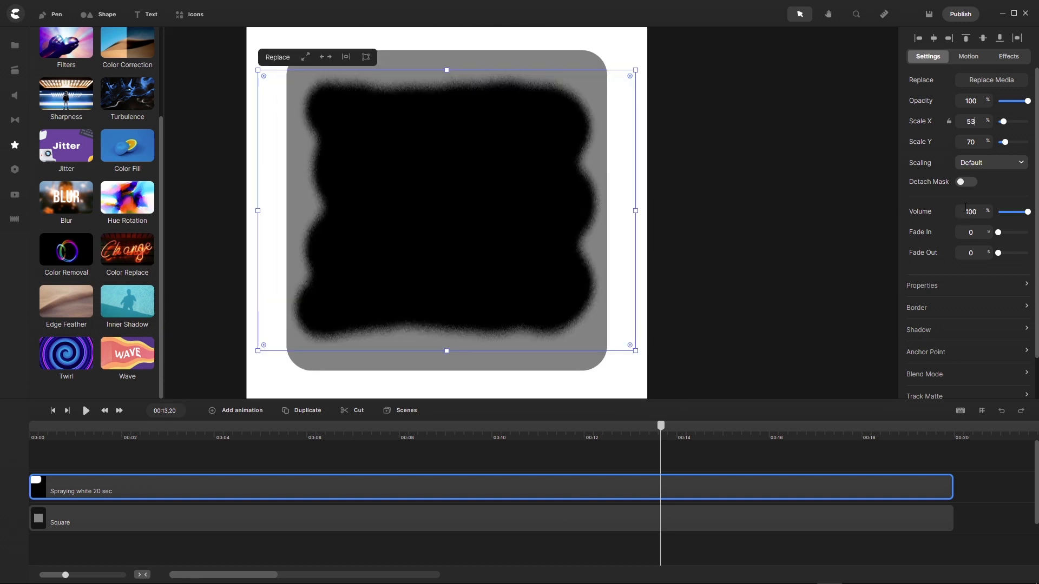
# Step: Set the spraying video's Scale X to 52% and check the spray's edges against the grey square
pyautogui.doubleClick(971, 121)
pyautogui.write('52')
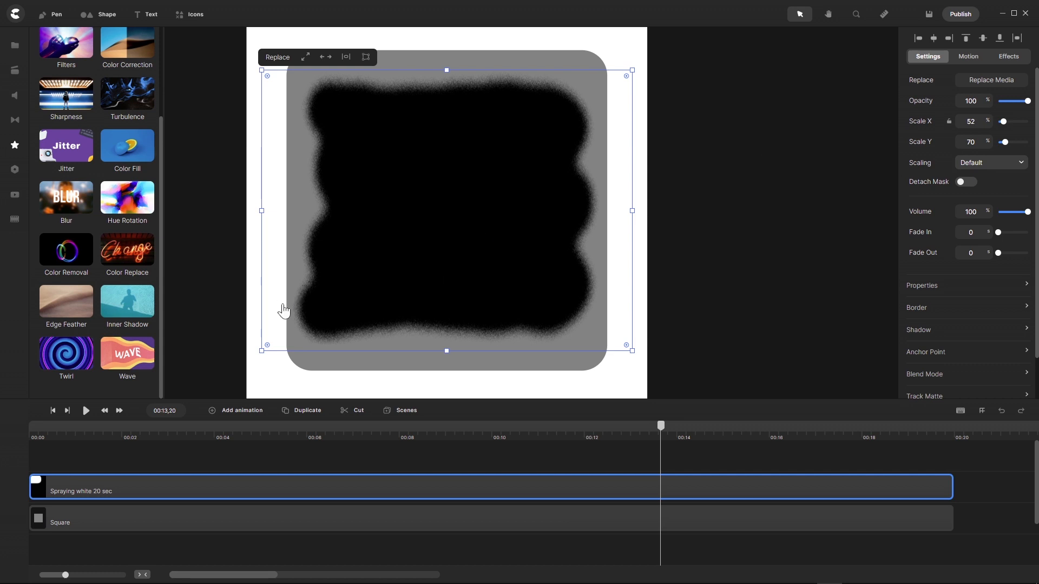
pyautogui.scroll(2, 305, 305)
pyautogui.scroll(3, 305, 309)
pyautogui.scroll(-2, 311, 303)
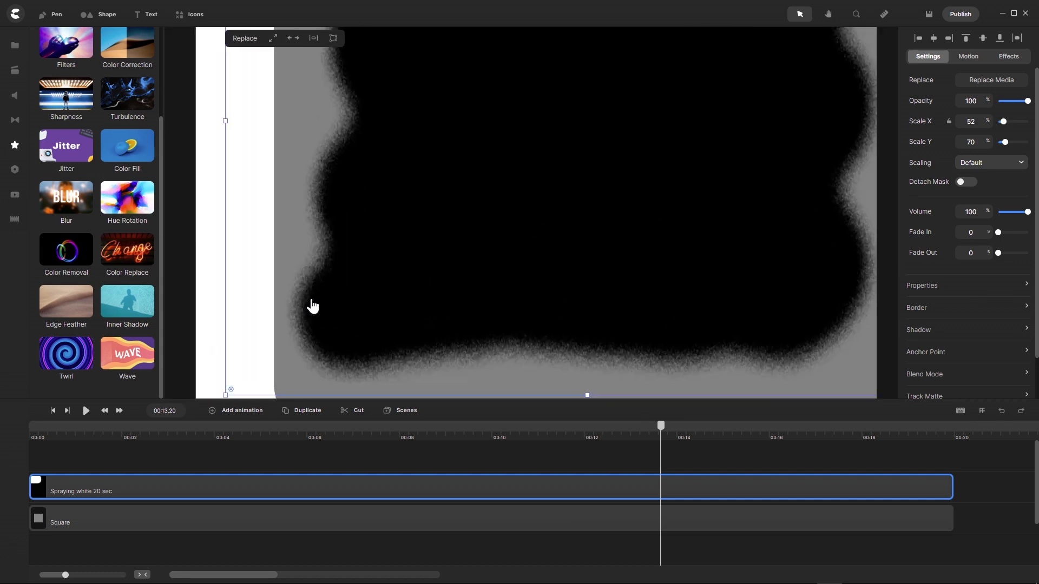
pyautogui.scroll(-1, 542, 290)
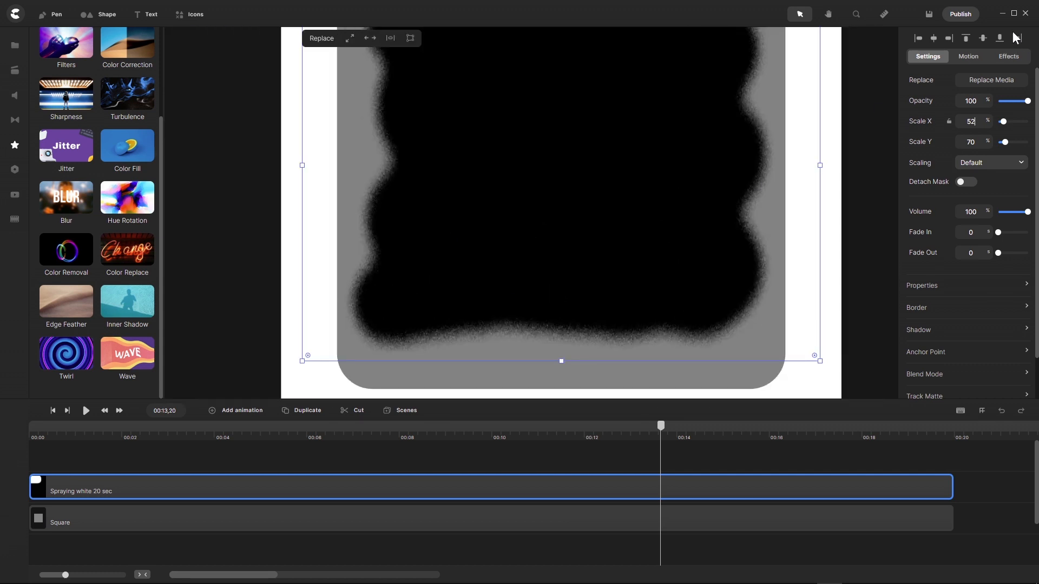
pyautogui.scroll(-2, 357, 257)
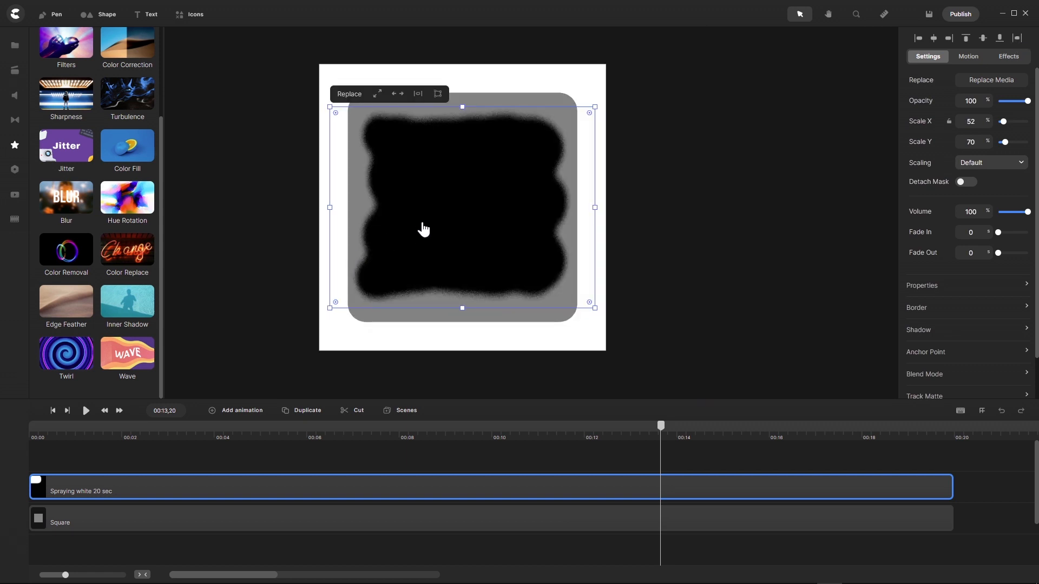
pyautogui.scroll(1, 423, 230)
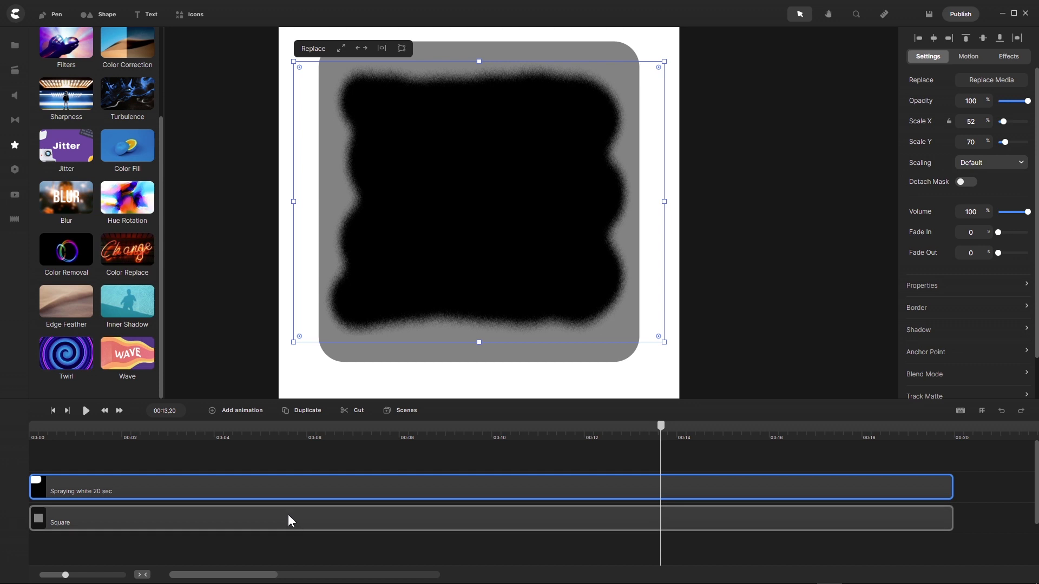
# Step: Lock the "Spraying white 20 sec" layer and rename the Square layer as "Logo BG"
pyautogui.rightClick(290, 484)
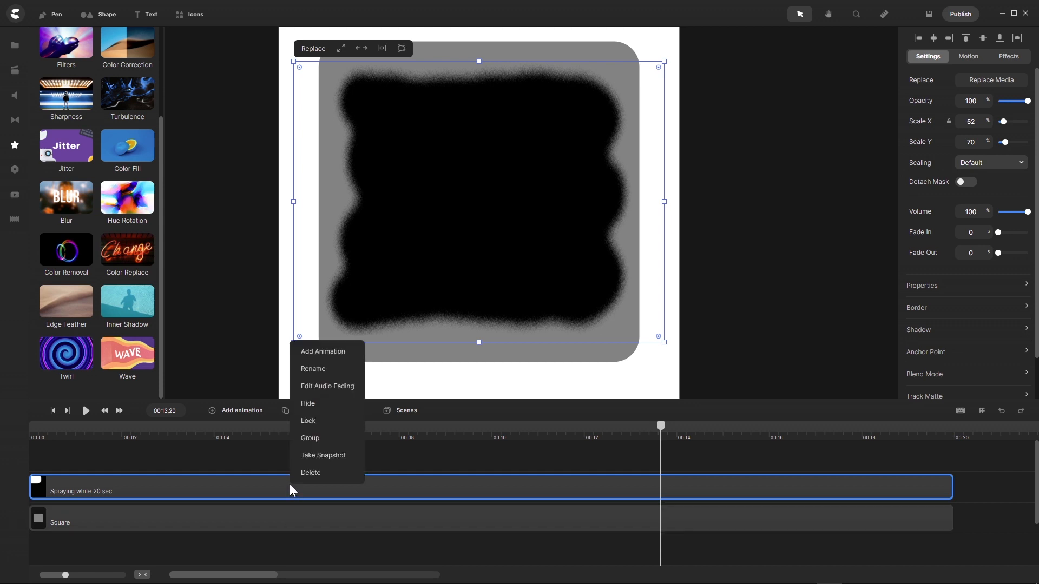
pyautogui.click(312, 422)
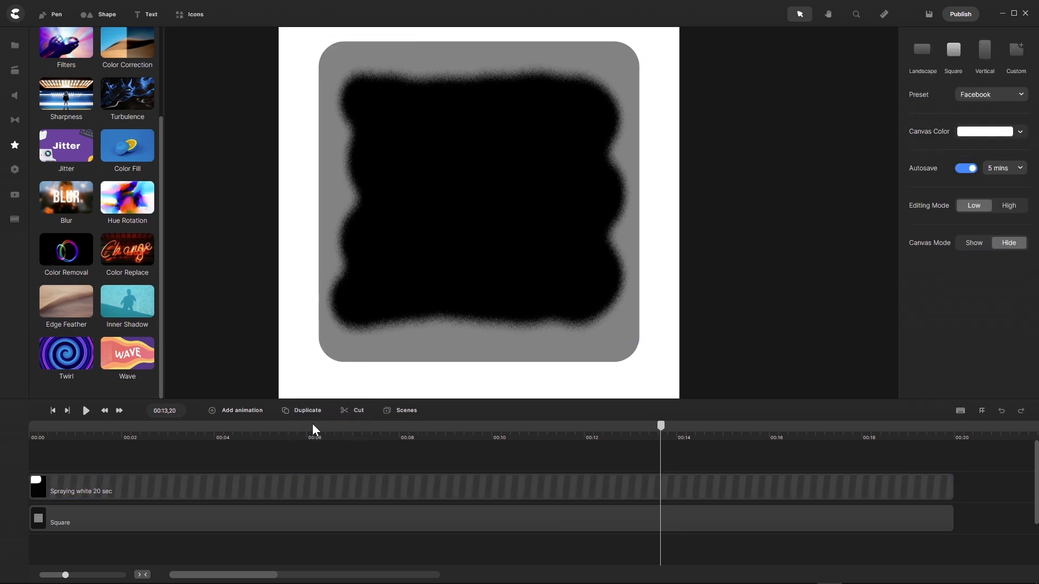
pyautogui.click(201, 519)
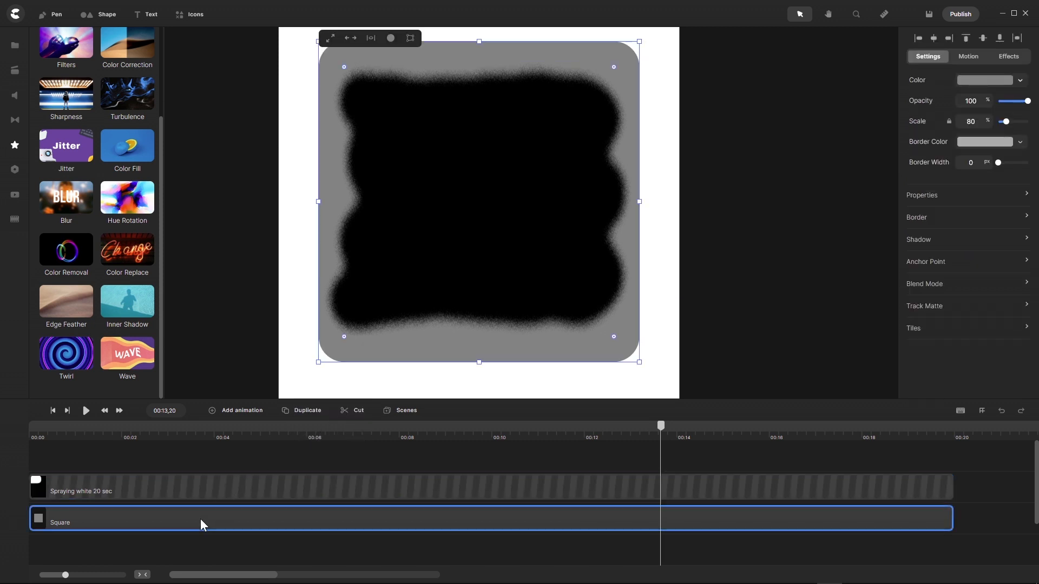
pyautogui.rightClick(74, 521)
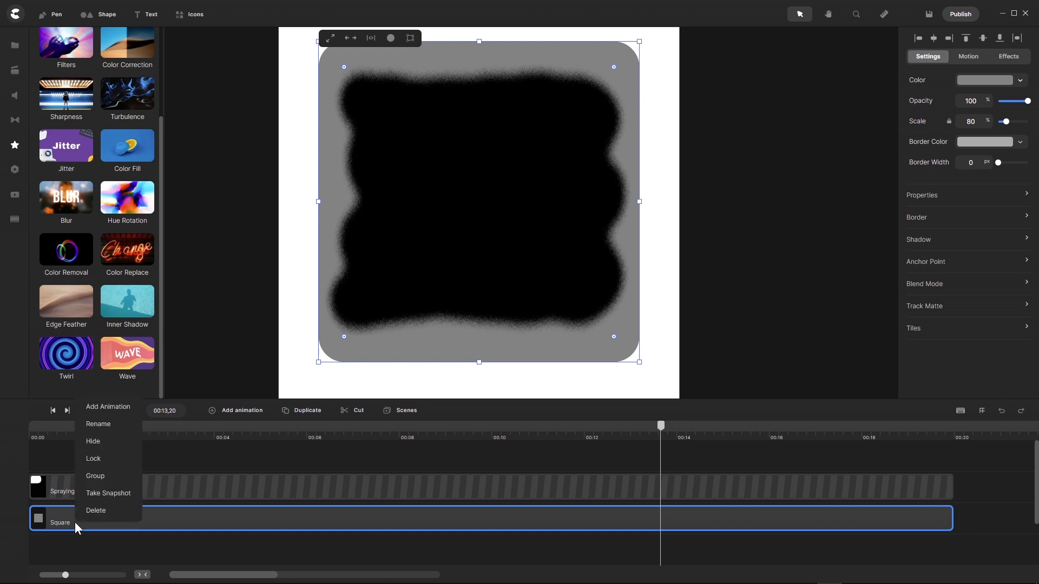
pyautogui.click(111, 429)
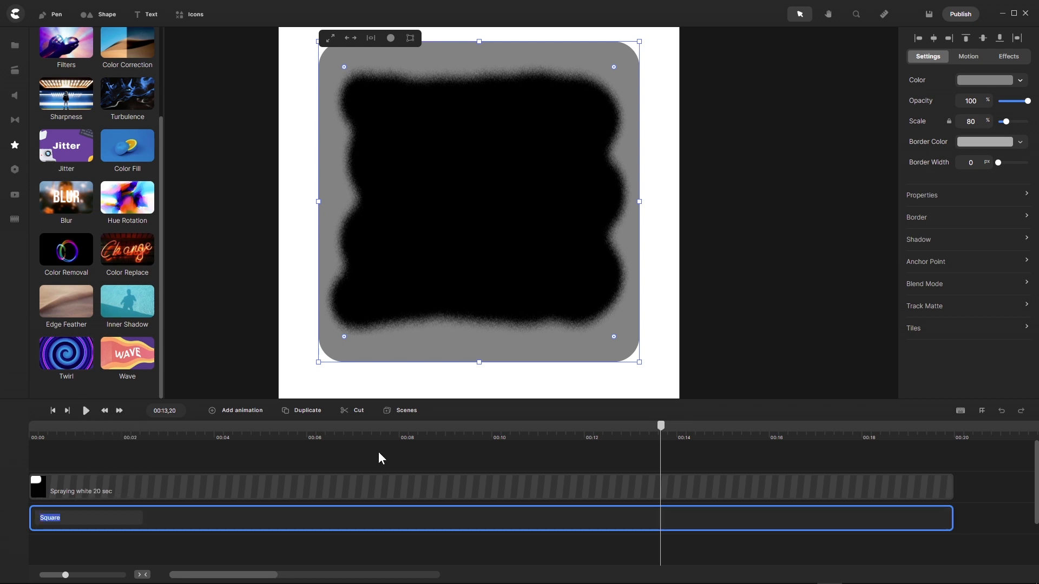
pyautogui.write('Logo BG')
pyautogui.press('Return')
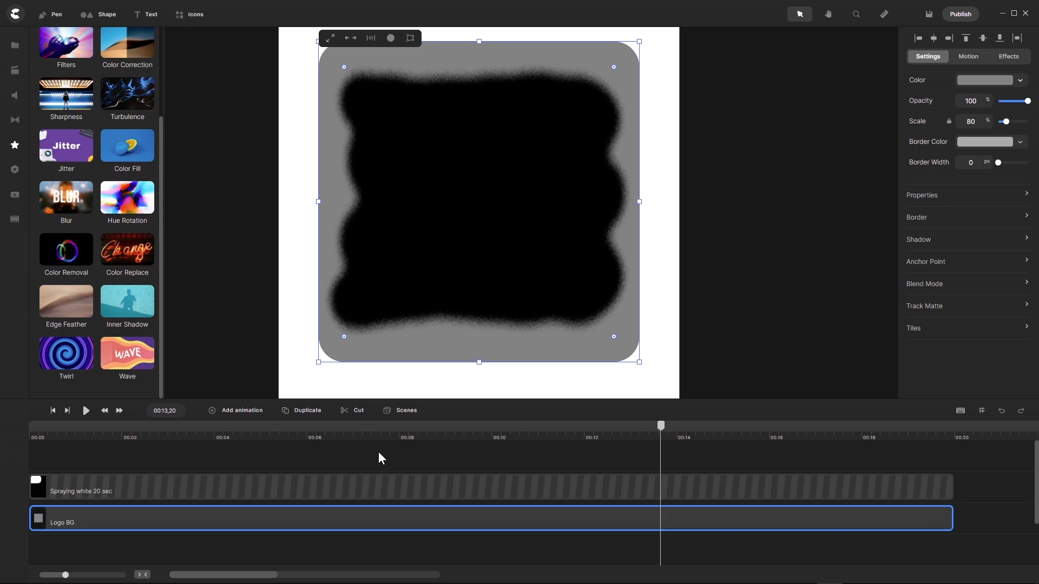
# Step: Duplicate the Logo BG layer onto a track above the spraying video and remove the excess tracks
pyautogui.click(300, 411)
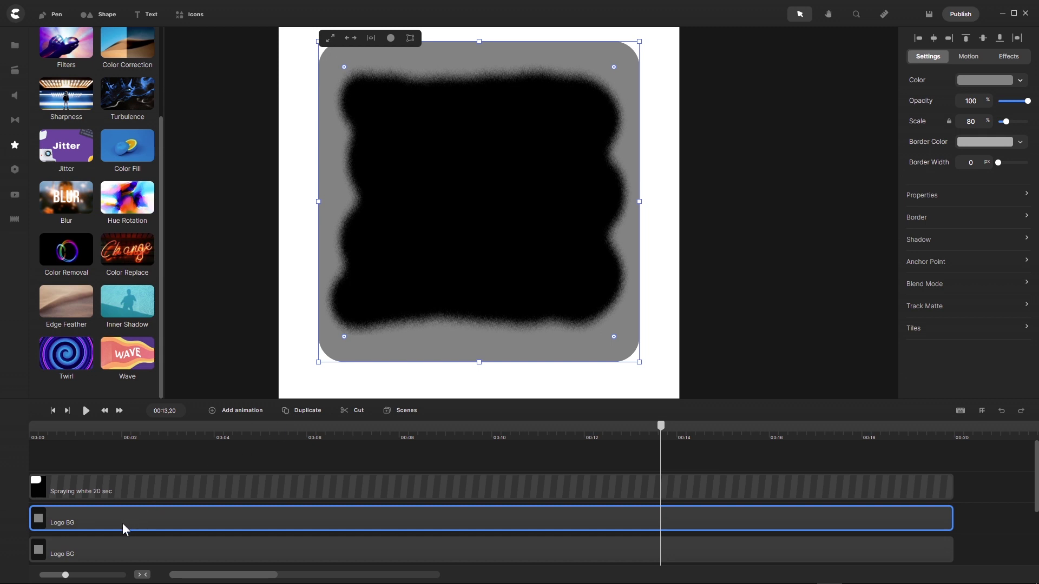
pyautogui.moveTo(122, 522); pyautogui.dragTo(114, 463)
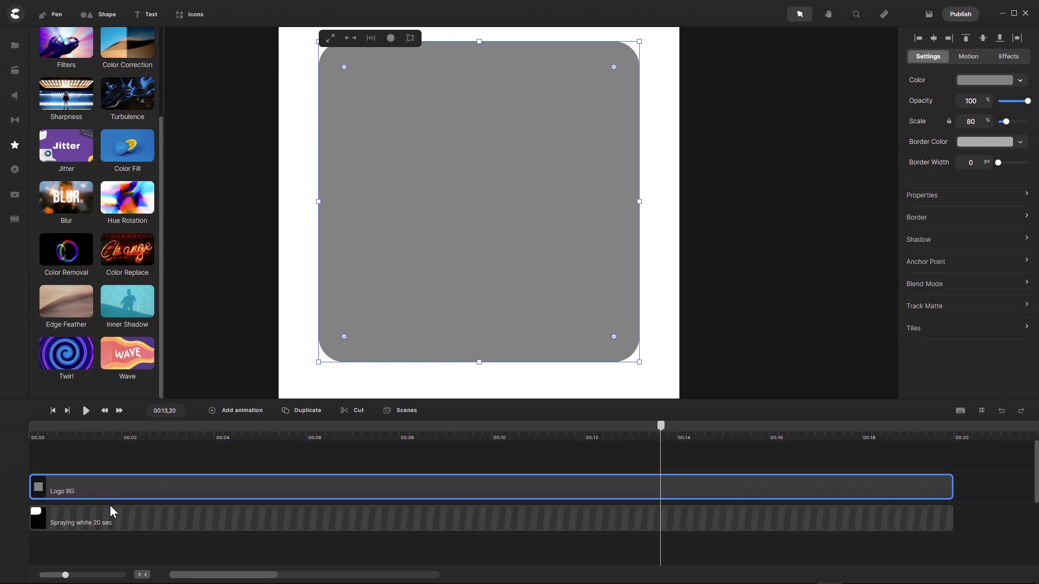
pyautogui.scroll(-5, 124, 508)
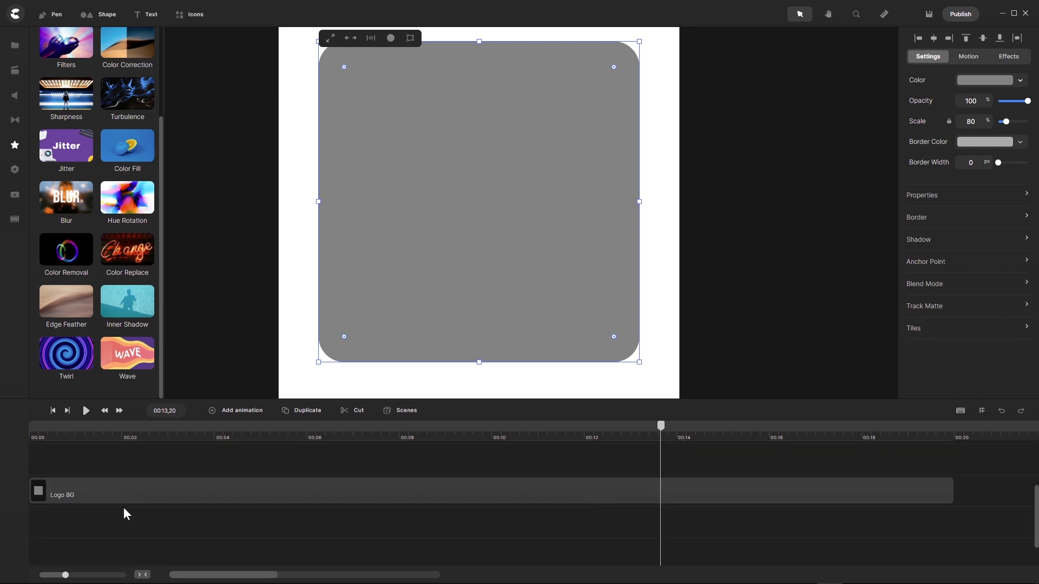
pyautogui.scroll(4, 123, 508)
pyautogui.rightClick(117, 531)
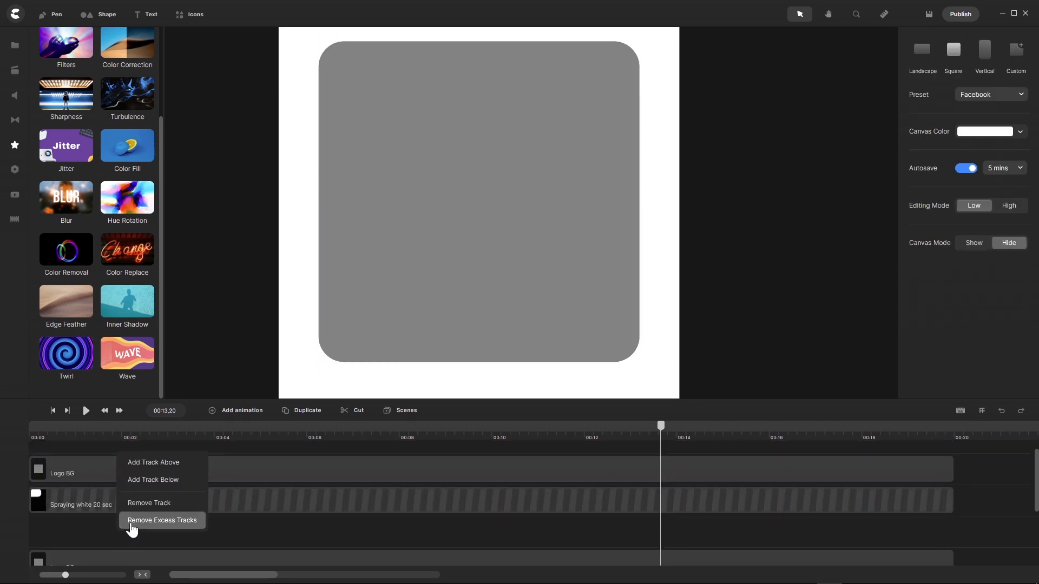
pyautogui.click(130, 521)
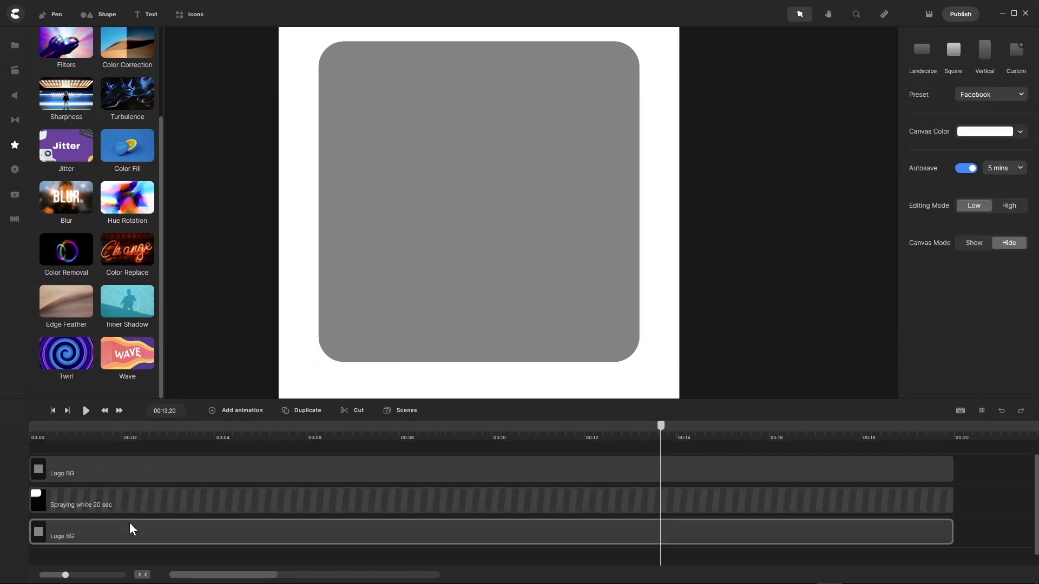
# Step: Set the scale of the Logo BG copy above the spraying video to 50%
pyautogui.click(106, 469)
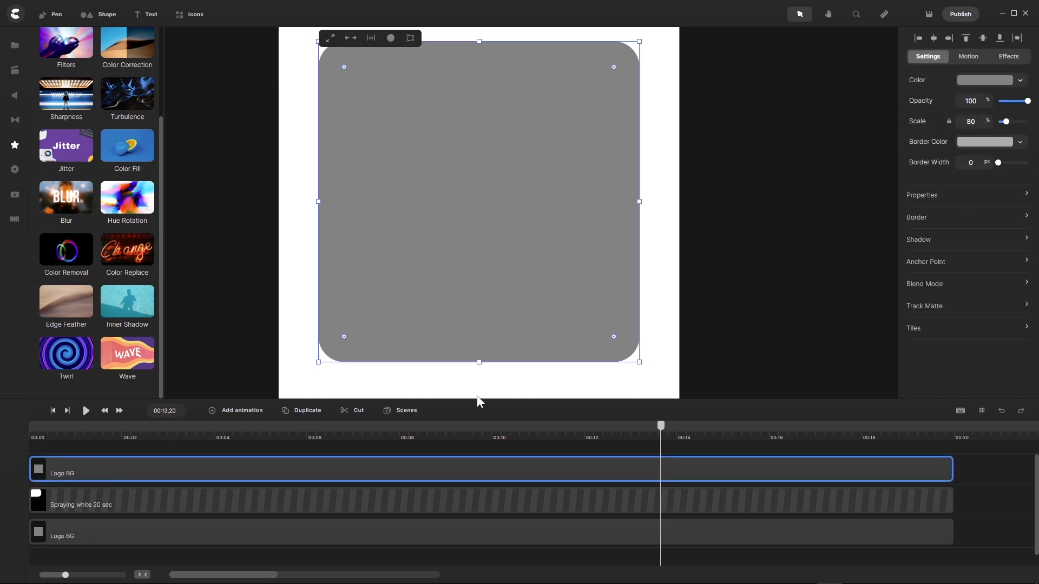
pyautogui.doubleClick(980, 120)
pyautogui.write('50')
pyautogui.press('Return')
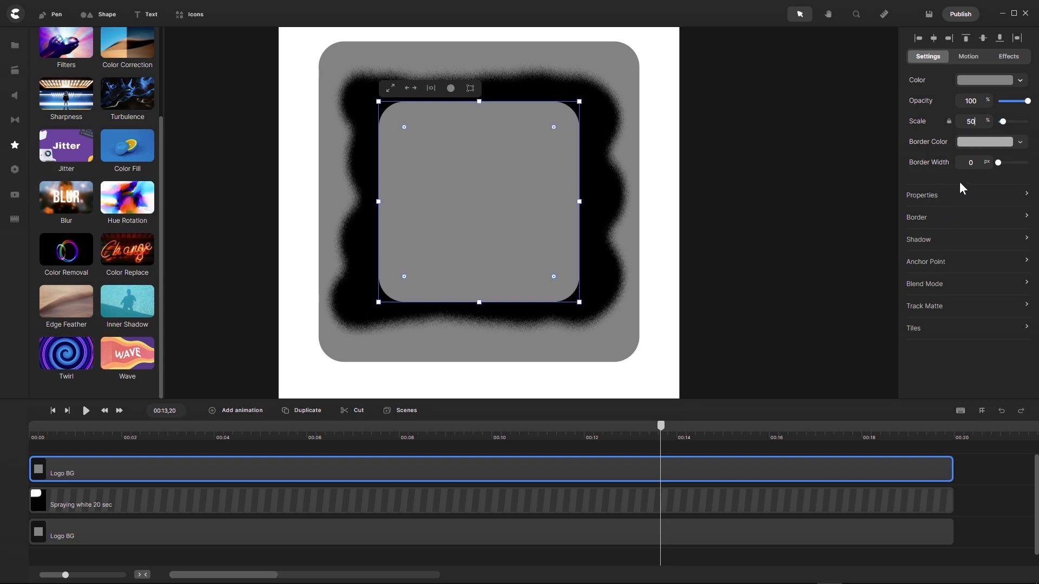
# Step: Give the smaller Logo BG square a black (000000) border with a width of 14 px
pyautogui.click(1017, 154)
pyautogui.moveTo(817, 109); pyautogui.dragTo(772, 163)
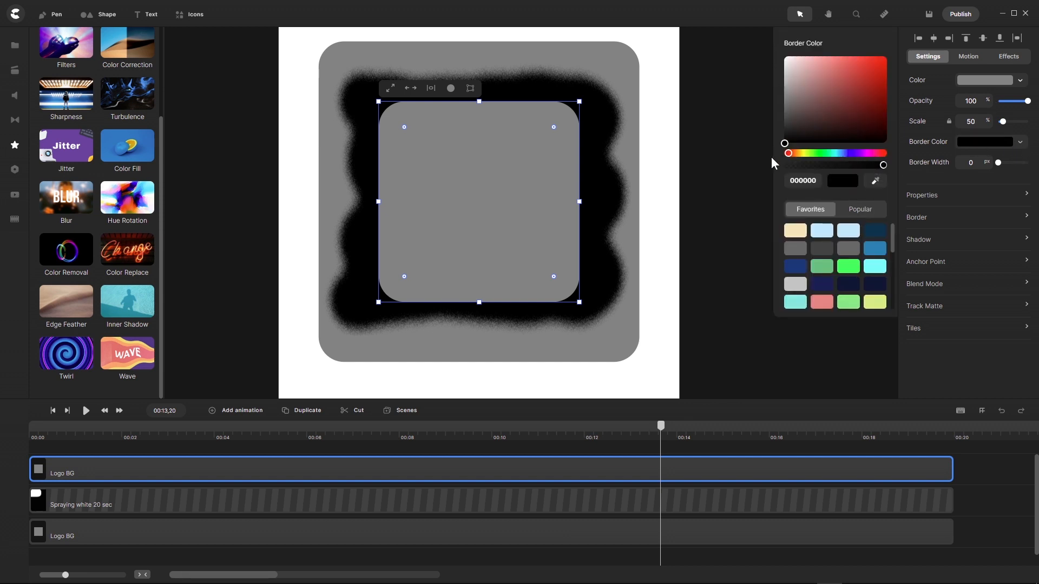
pyautogui.click(980, 162)
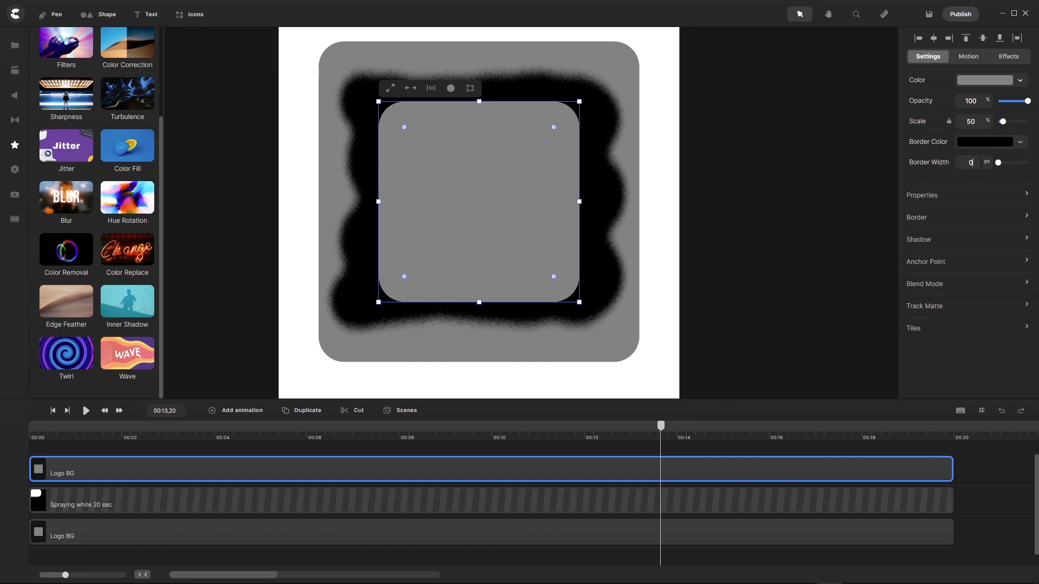
pyautogui.moveTo(981, 163); pyautogui.dragTo(939, 167)
pyautogui.write('14')
pyautogui.press('Return')
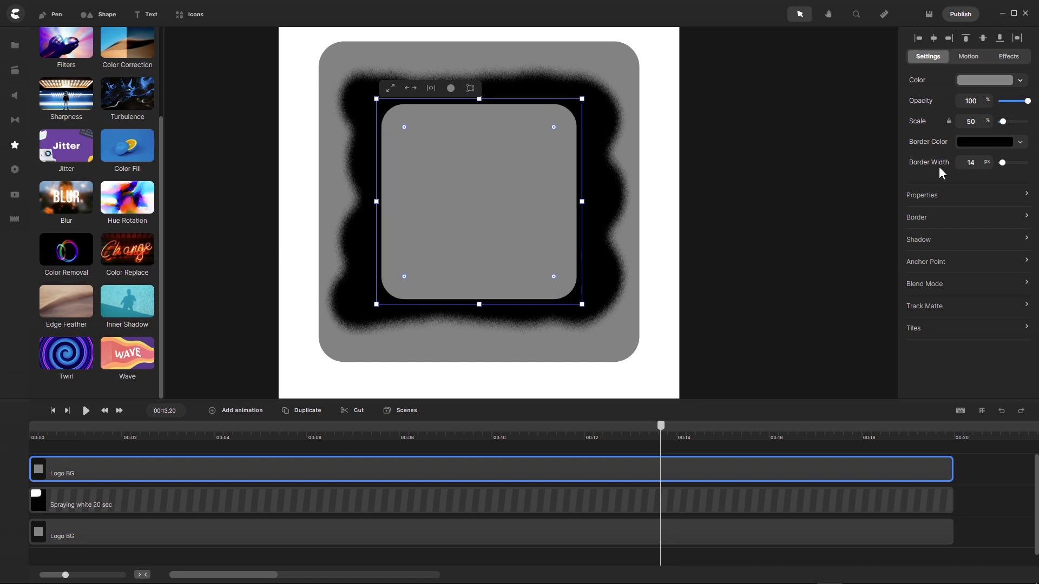
# Step: Make the smaller Logo BG square's fill fully transparent and change its border colour to white (ffffff)
pyautogui.click(1020, 82)
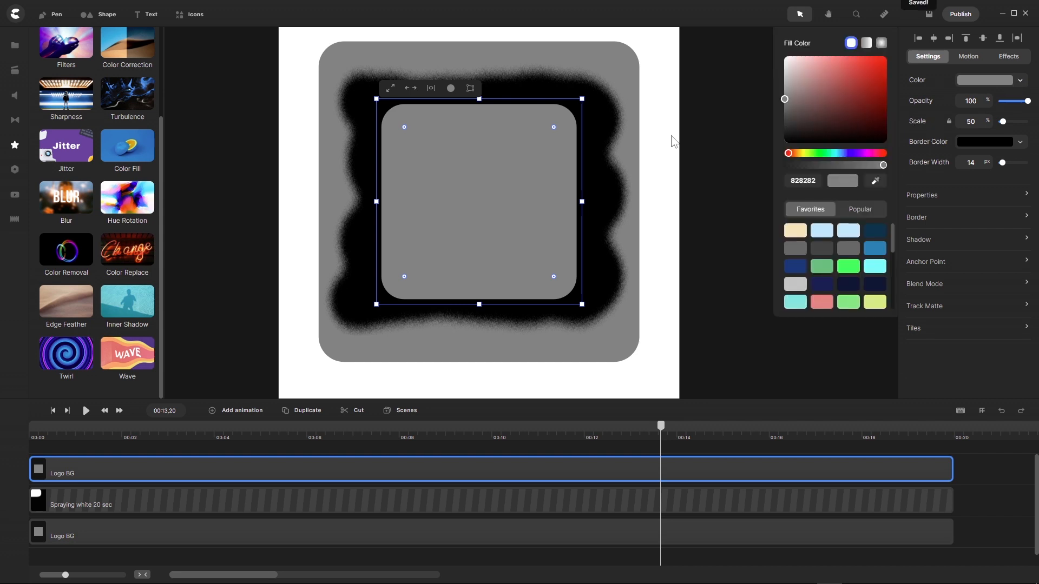
pyautogui.moveTo(883, 165); pyautogui.dragTo(794, 162)
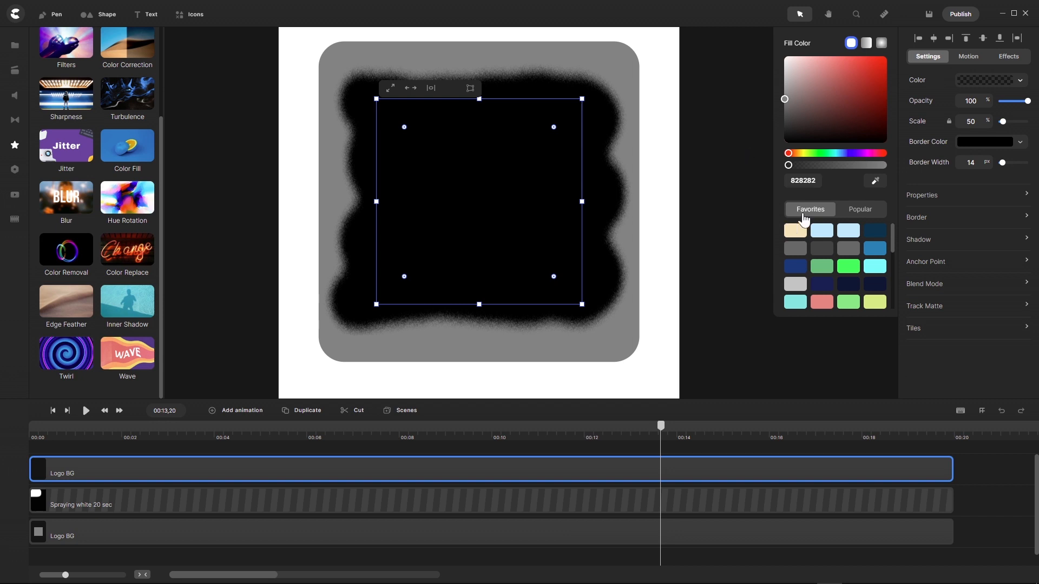
pyautogui.click(972, 149)
pyautogui.moveTo(799, 75); pyautogui.dragTo(760, 32)
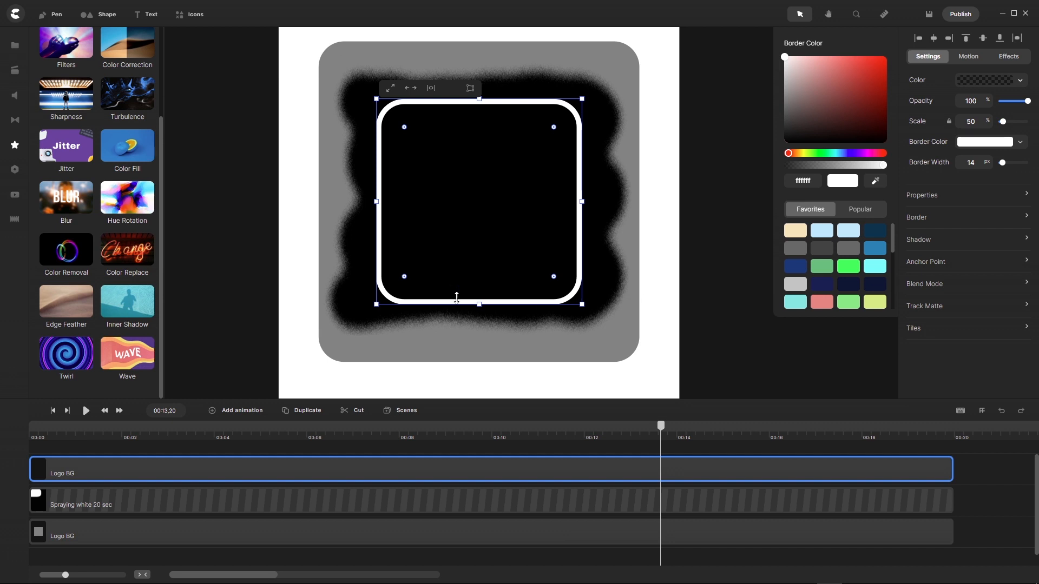
# Step: Set the scale of the smaller Logo BG square to 51%
pyautogui.scroll(3, 465, 287)
pyautogui.scroll(-3, 465, 288)
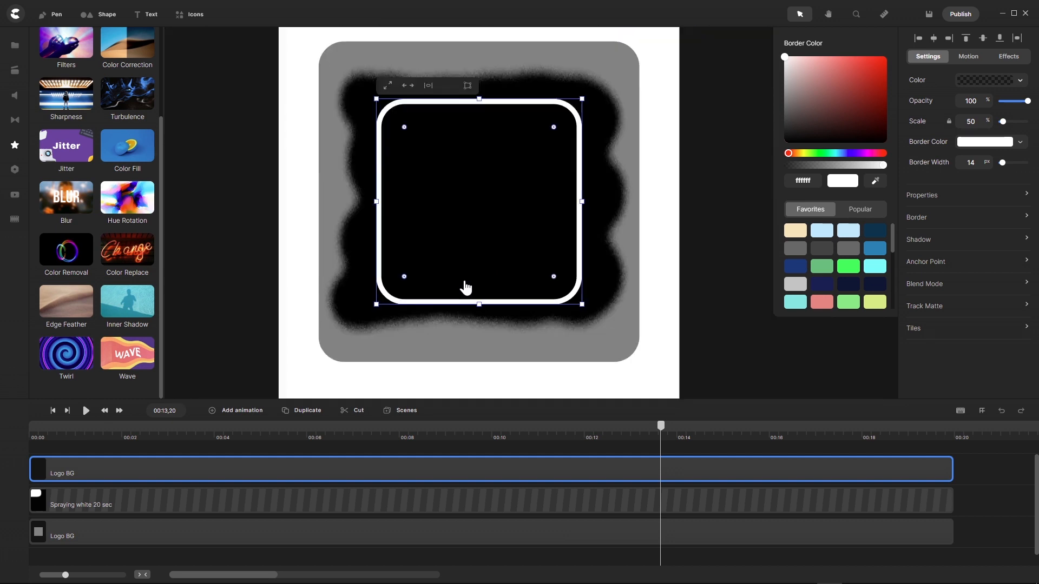
pyautogui.doubleClick(978, 119)
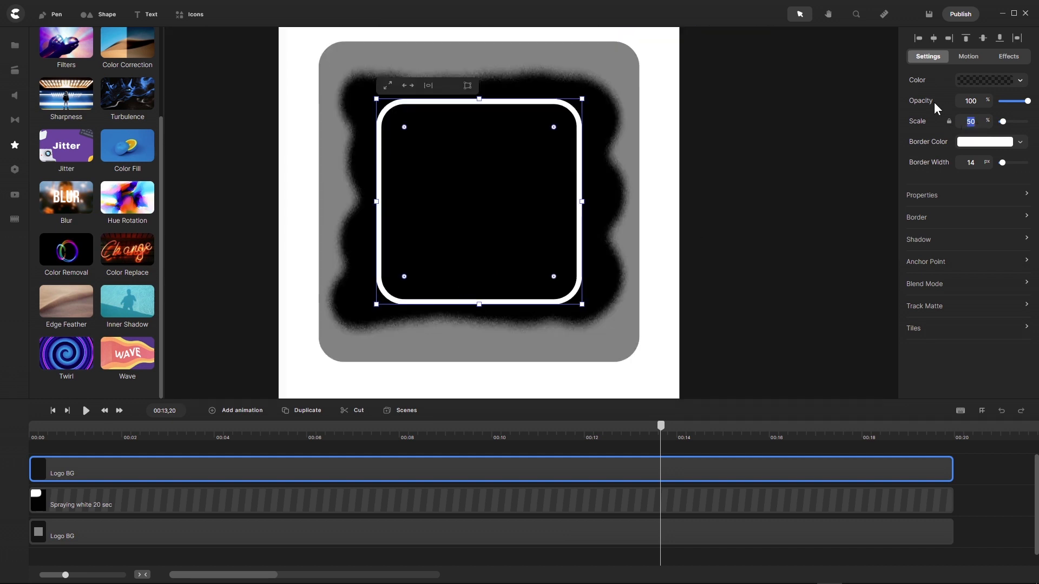
pyautogui.write('51')
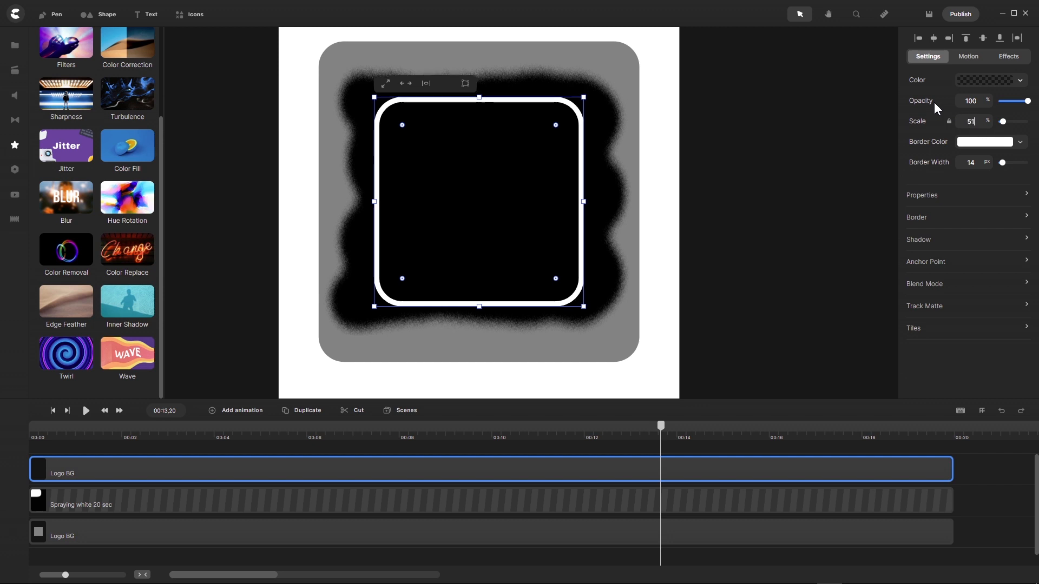
pyautogui.scroll(2, 487, 302)
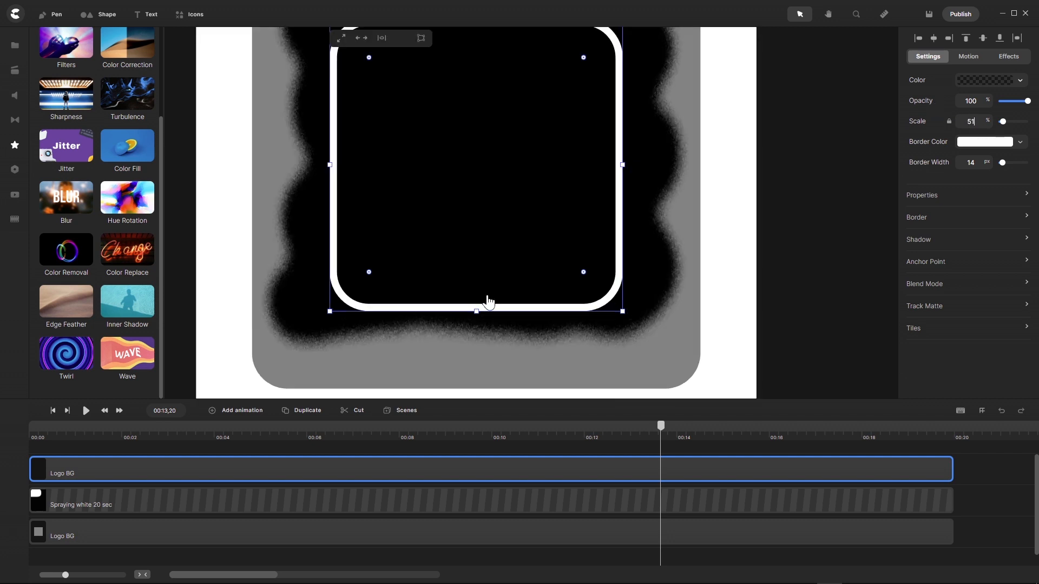
pyautogui.scroll(-2, 486, 301)
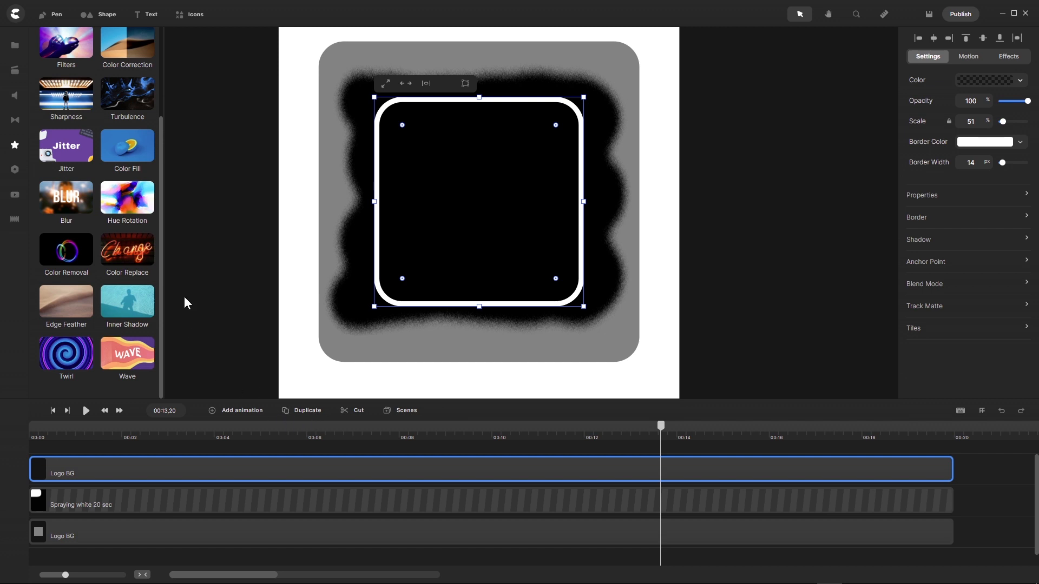
# Step: Add a text element to the canvas and set its fill colour to white (ffffff)
pyautogui.click(145, 15)
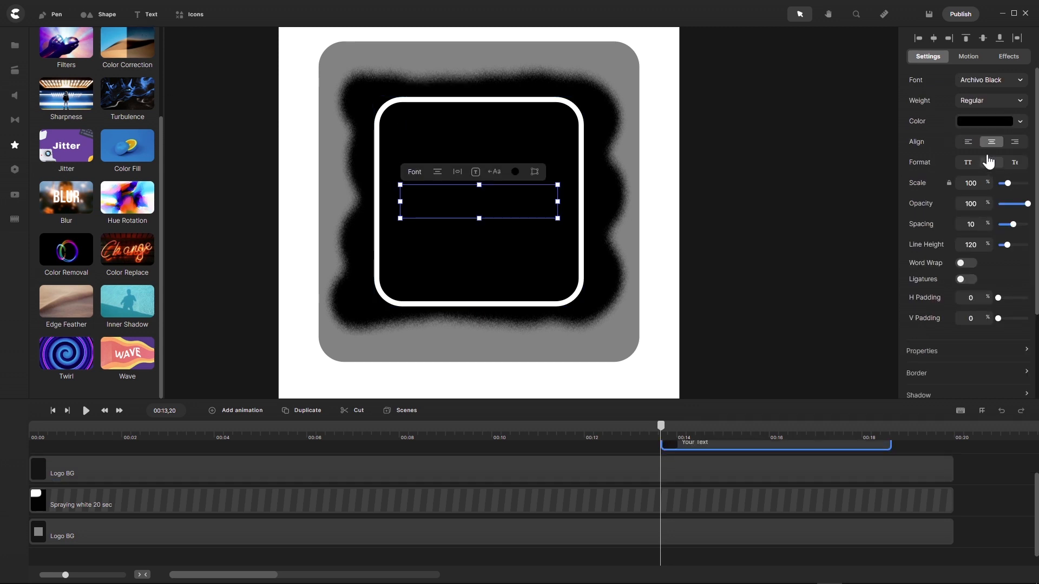
pyautogui.click(982, 122)
pyautogui.moveTo(808, 84); pyautogui.dragTo(762, 28)
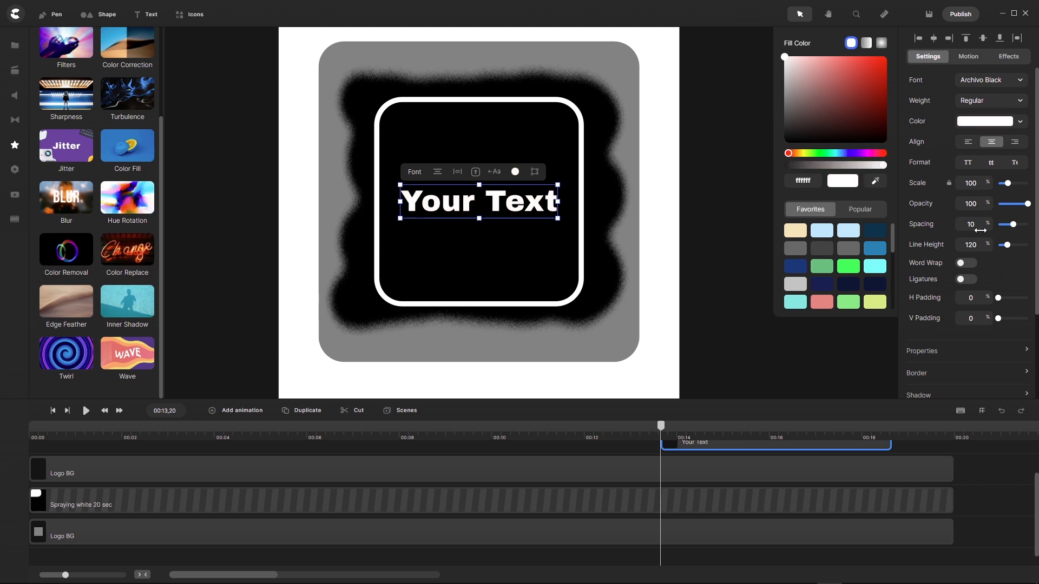
# Step: Replace the placeholder wording of the new text element with HAPPY
pyautogui.doubleClick(493, 200)
pyautogui.click(493, 200)
pyautogui.tripleClick(494, 201)
pyautogui.tripleClick(494, 200)
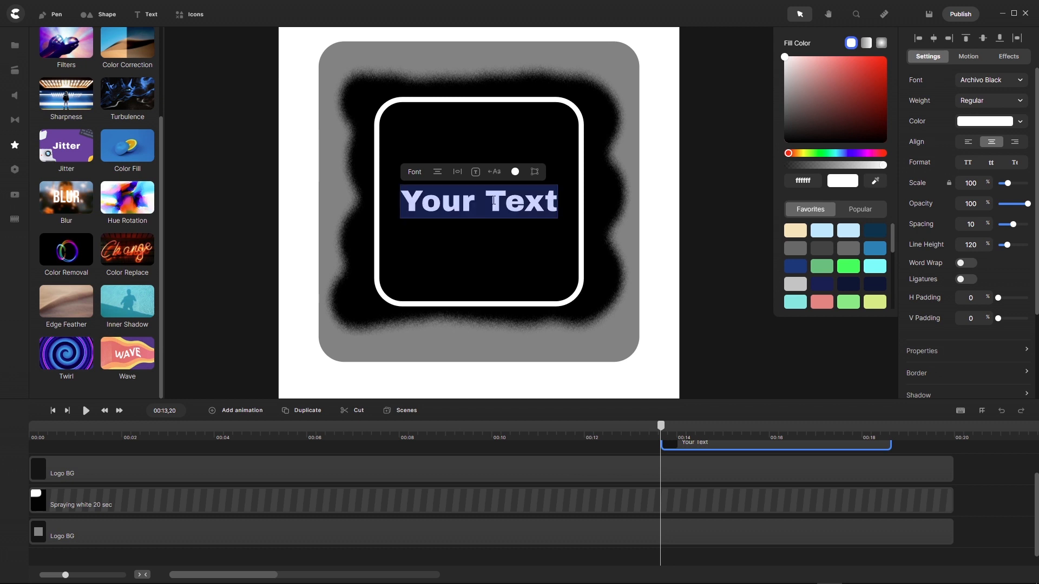
pyautogui.write('HA')
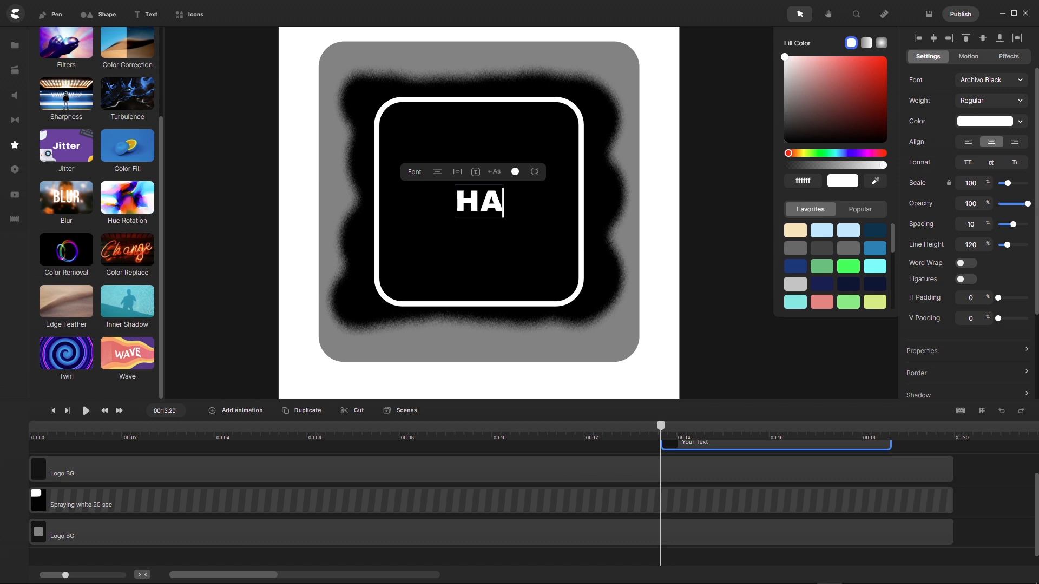
pyautogui.write('PPY')
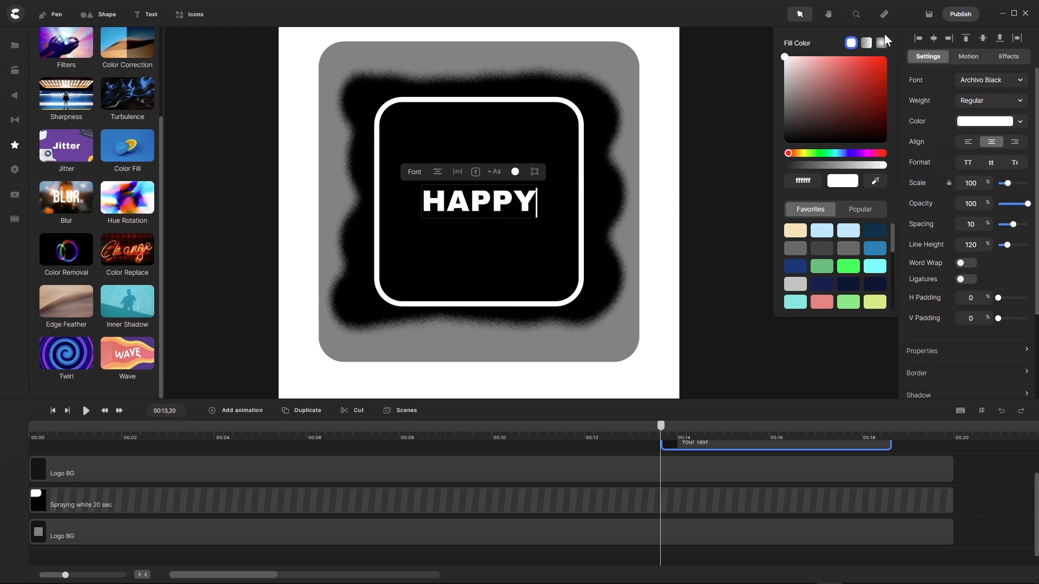
pyautogui.click(600, 449)
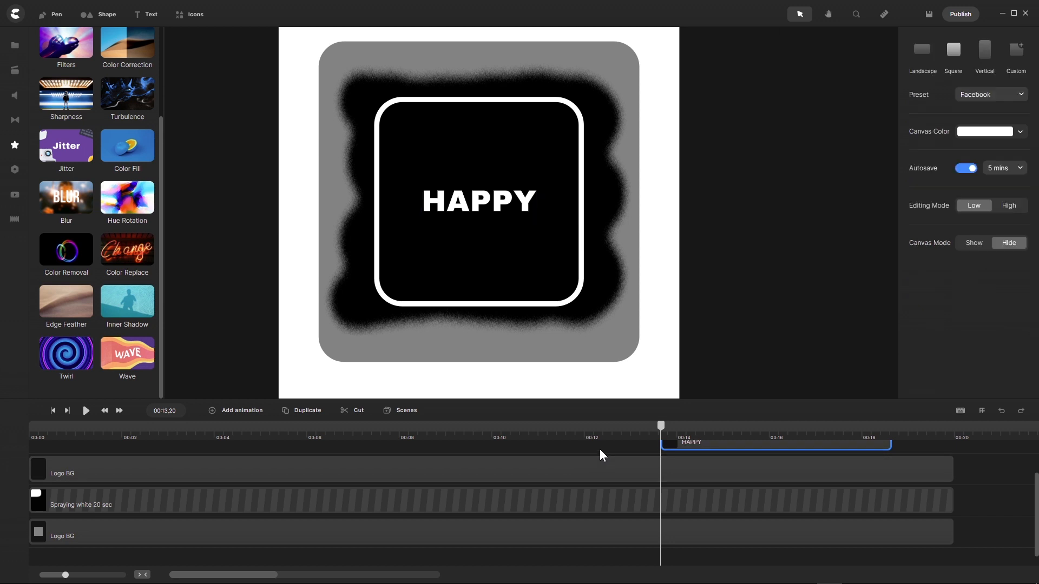
# Step: Stretch the HAPPY layer over the full length of the other layers and move the text just inside the outline's upper edge
pyautogui.moveTo(696, 446); pyautogui.dragTo(65, 497)
pyautogui.moveTo(256, 489); pyautogui.dragTo(952, 494)
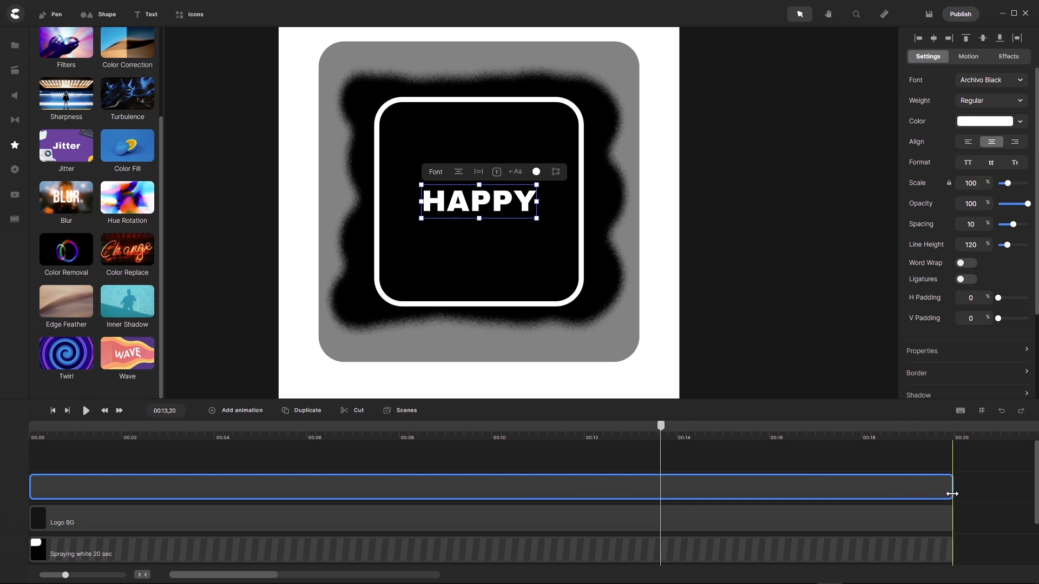
pyautogui.moveTo(484, 197); pyautogui.dragTo(486, 124)
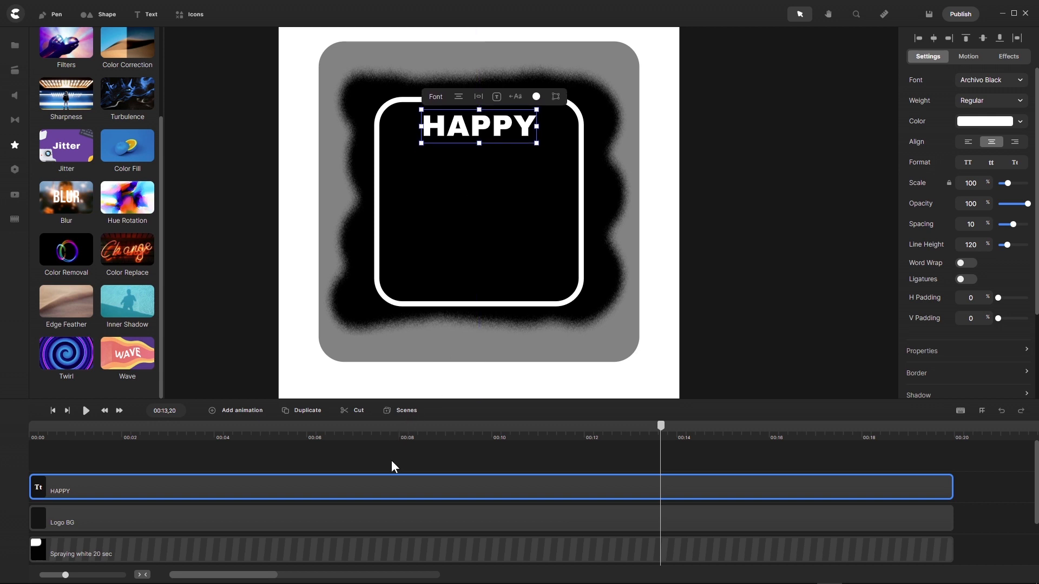
# Step: Duplicate the HAPPY text to just above the outline's lower edge and change the copy's wording to MOVING
pyautogui.click(285, 415)
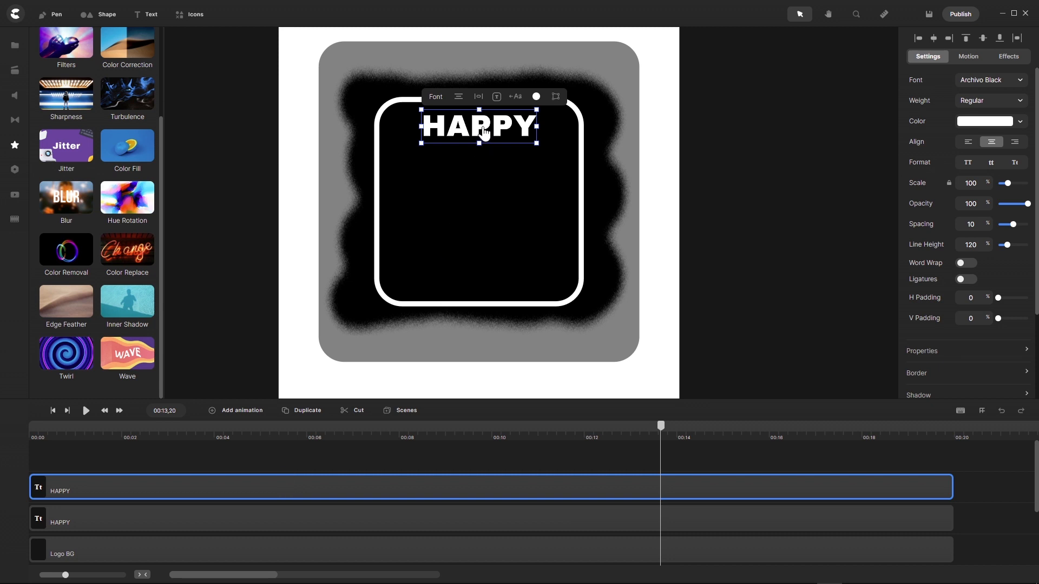
pyautogui.moveTo(479, 132); pyautogui.dragTo(481, 278)
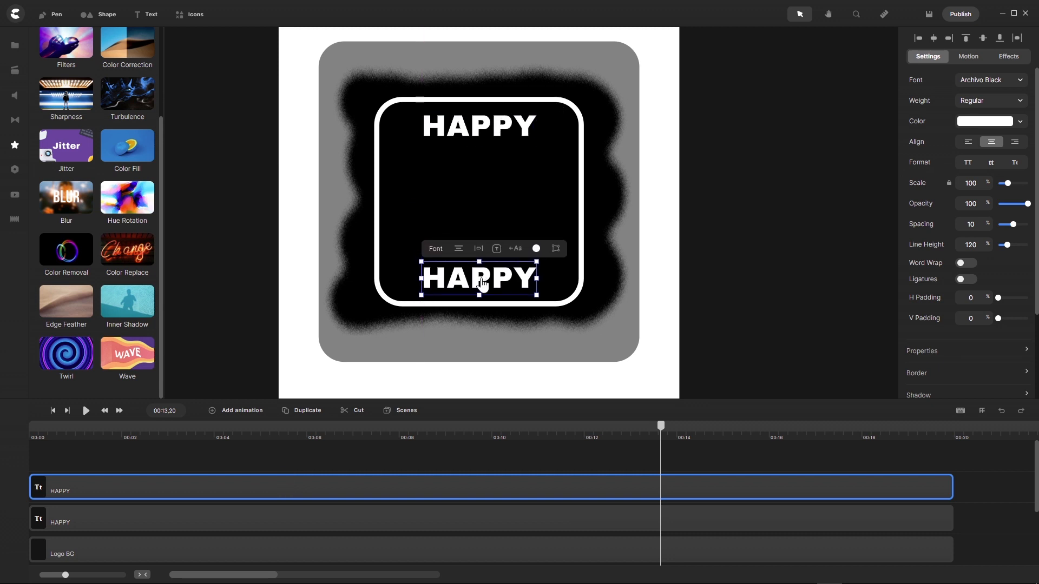
pyautogui.doubleClick(480, 278)
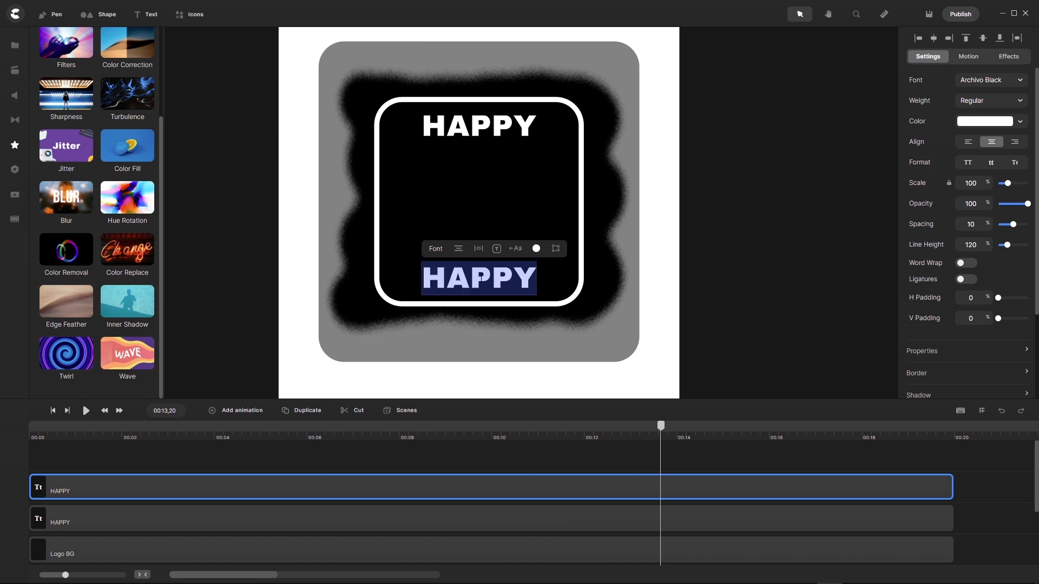
pyautogui.write('MOVIN')
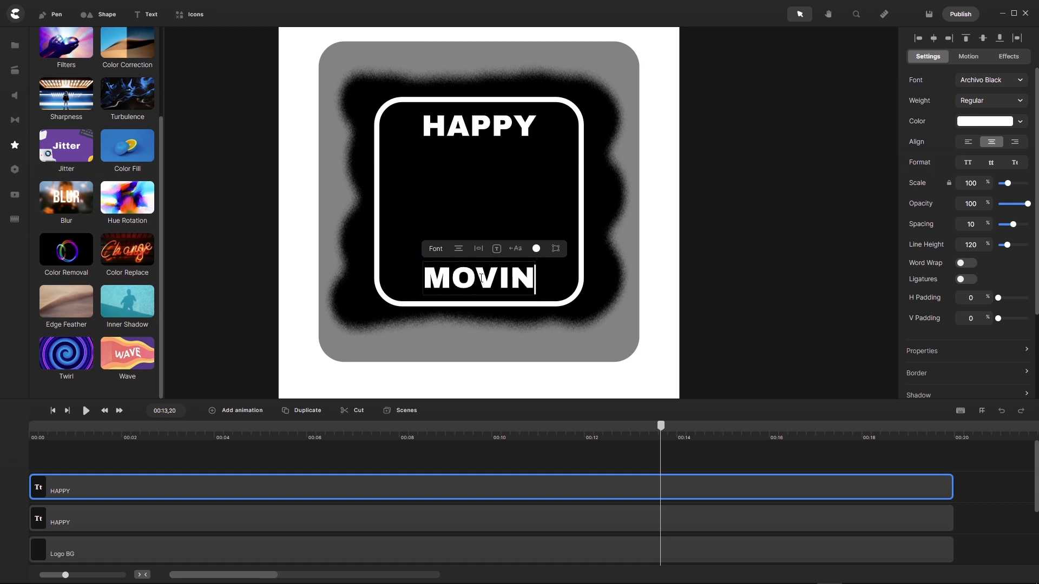
pyautogui.write('G')
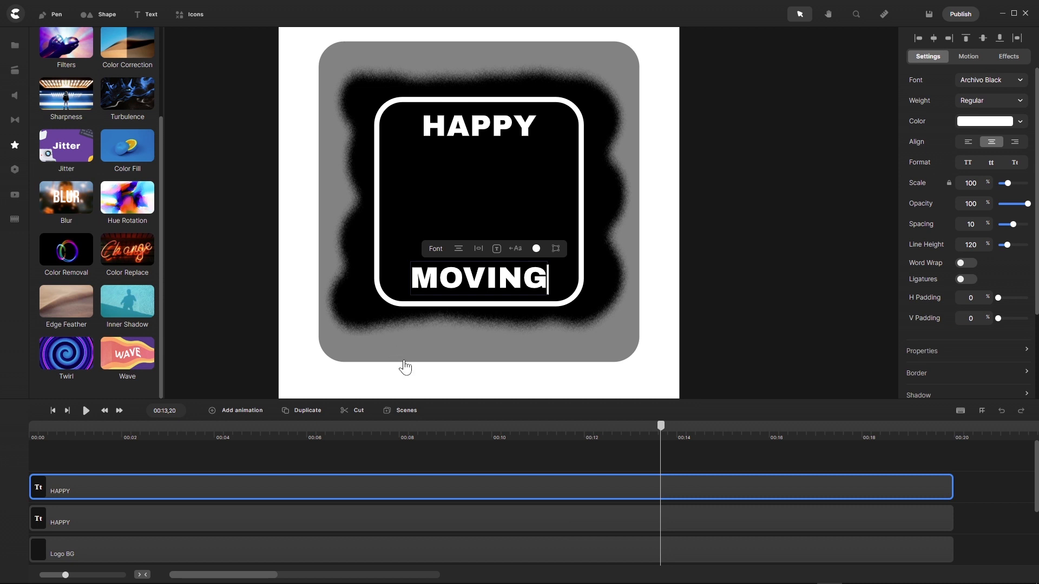
pyautogui.click(375, 461)
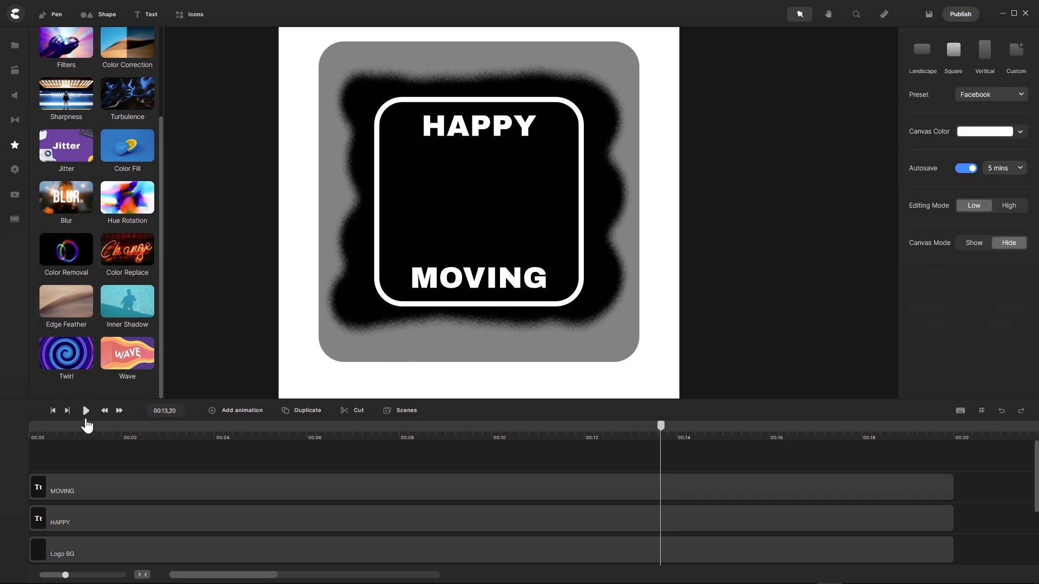
# Step: Return the playhead to the start and rename the Logo BG layer above the spraying video as "Logo Outline"
pyautogui.click(53, 411)
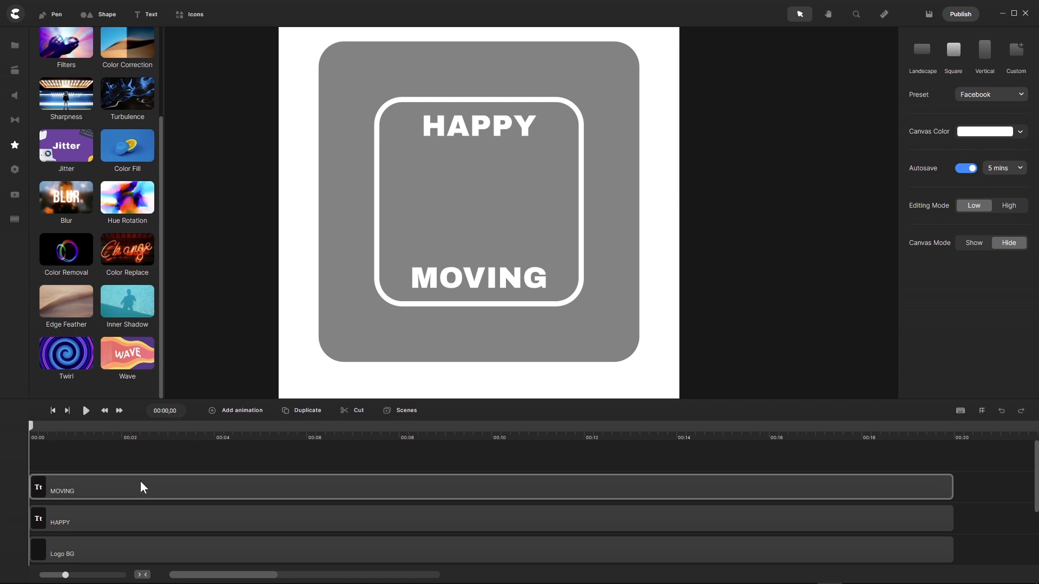
pyautogui.scroll(-2, 141, 480)
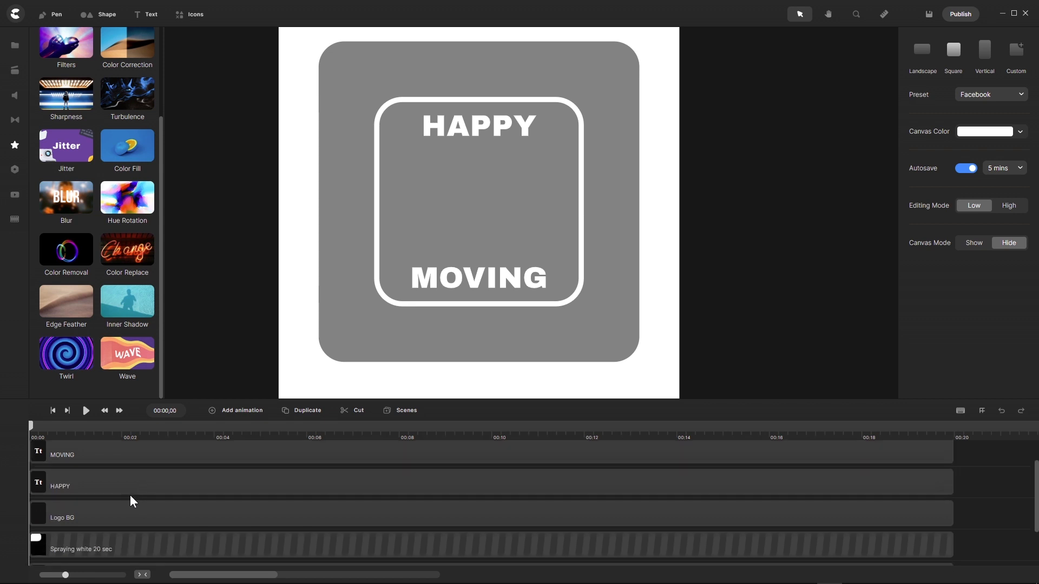
pyautogui.scroll(-1, 107, 511)
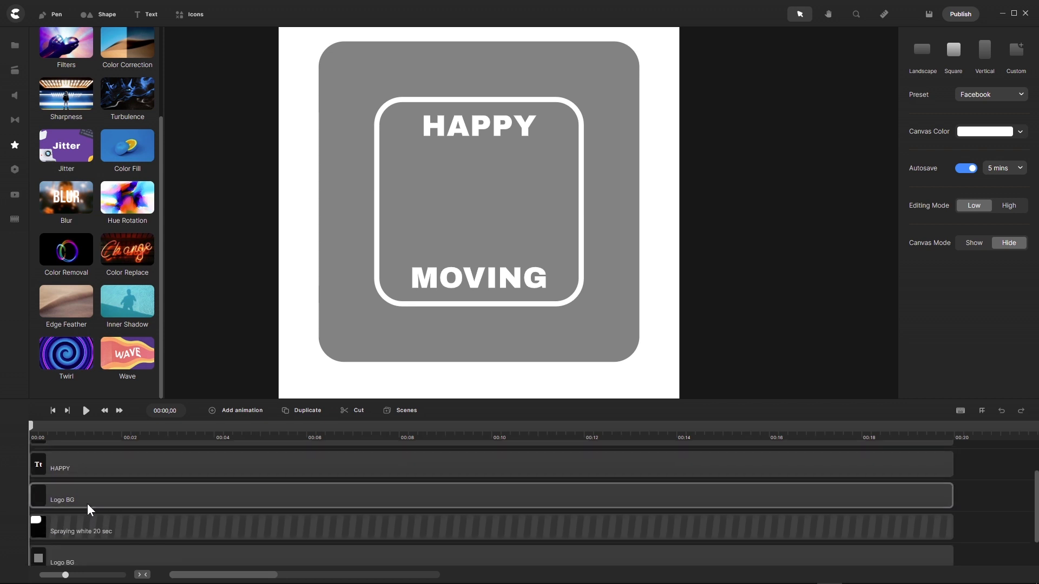
pyautogui.click(87, 502)
pyautogui.rightClick(87, 502)
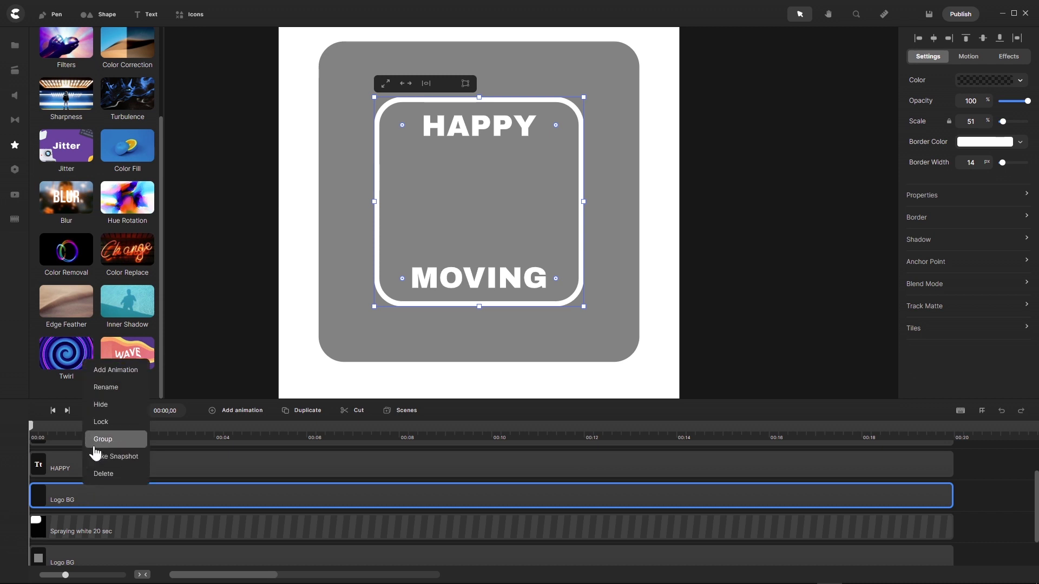
pyautogui.click(106, 387)
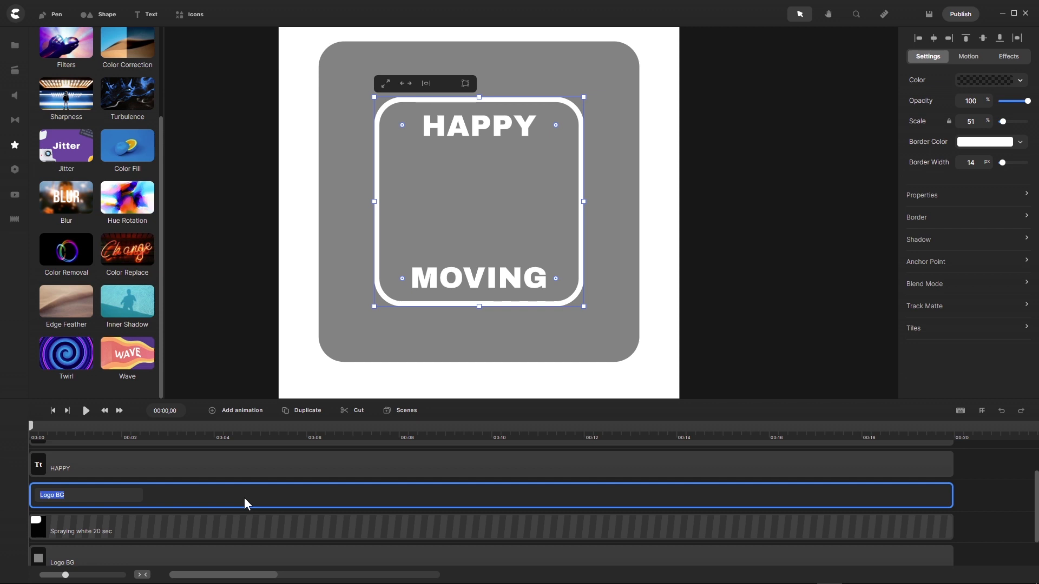
pyautogui.write('Logo Outline')
pyautogui.press('Return')
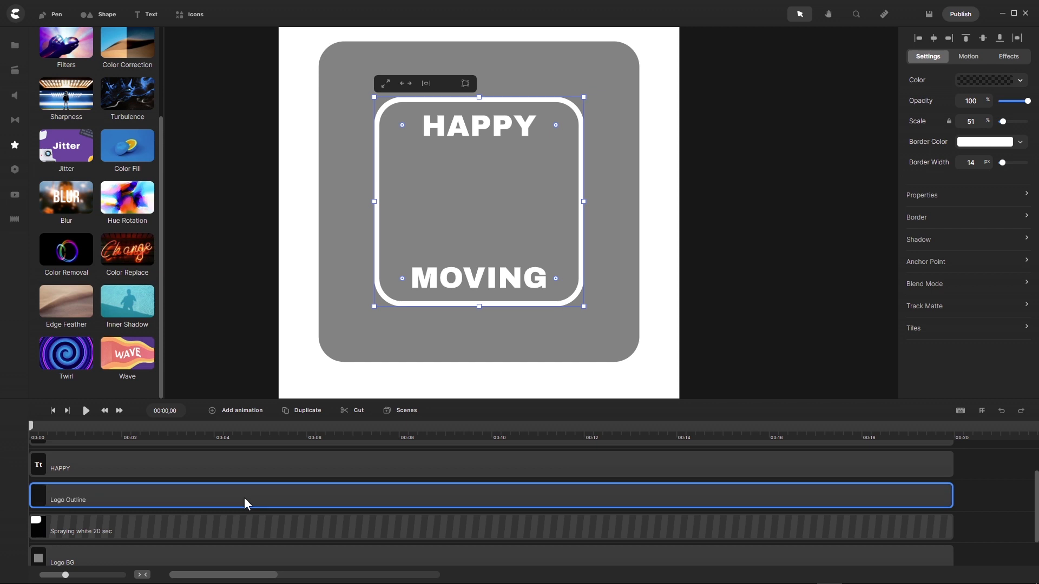
# Step: Set the Logo Outline's border colour and the HAPPY text's fill colour to black (000000)
pyautogui.click(1019, 142)
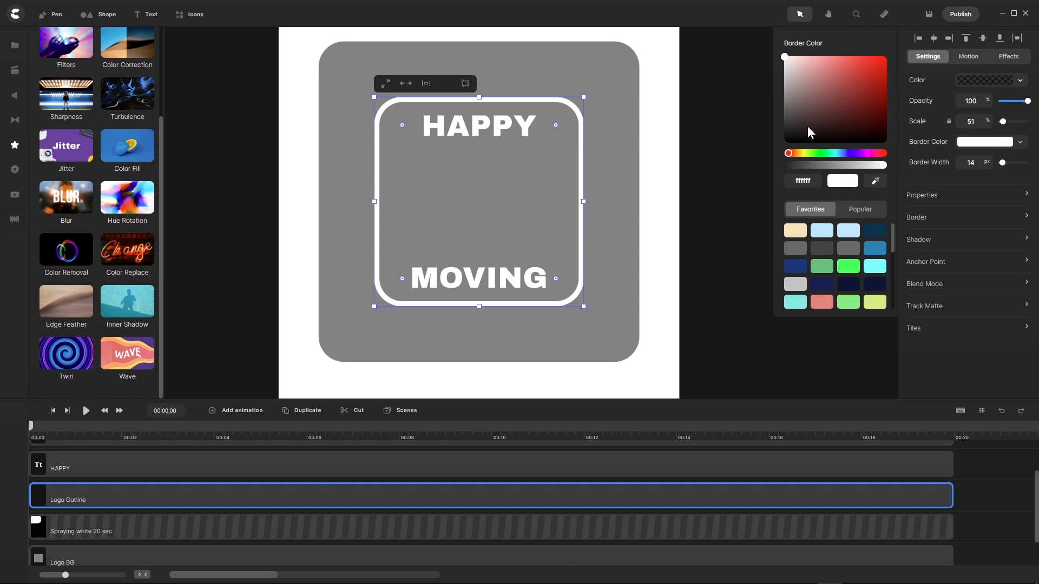
pyautogui.moveTo(807, 125); pyautogui.dragTo(768, 173)
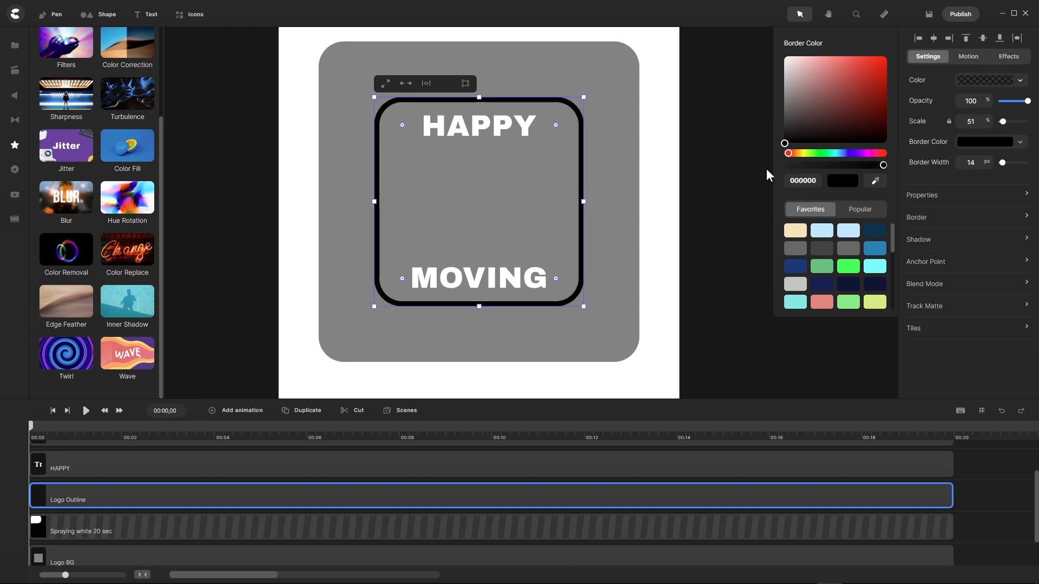
pyautogui.click(249, 474)
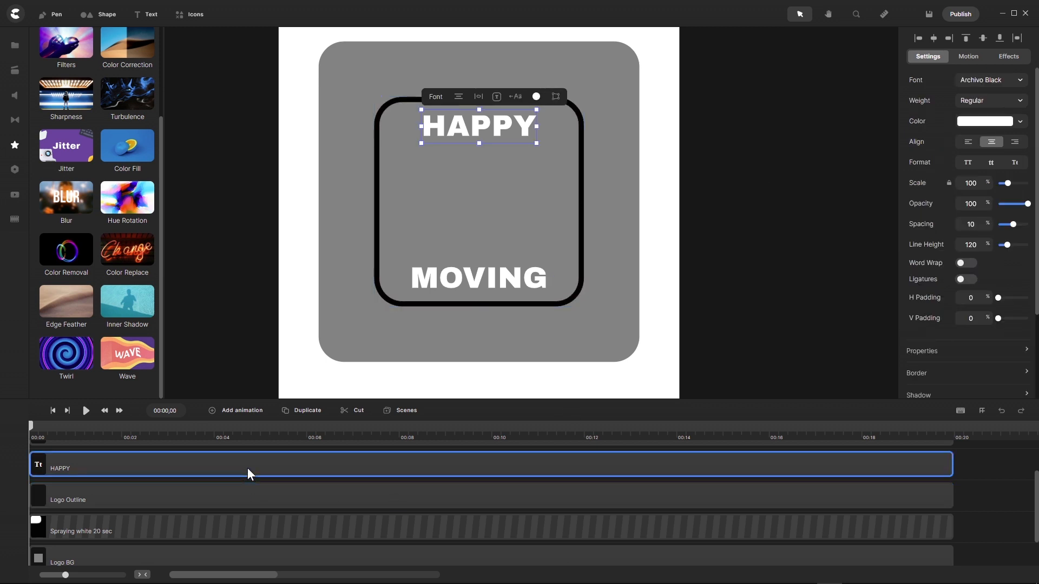
pyautogui.click(1020, 124)
pyautogui.moveTo(819, 137); pyautogui.dragTo(721, 199)
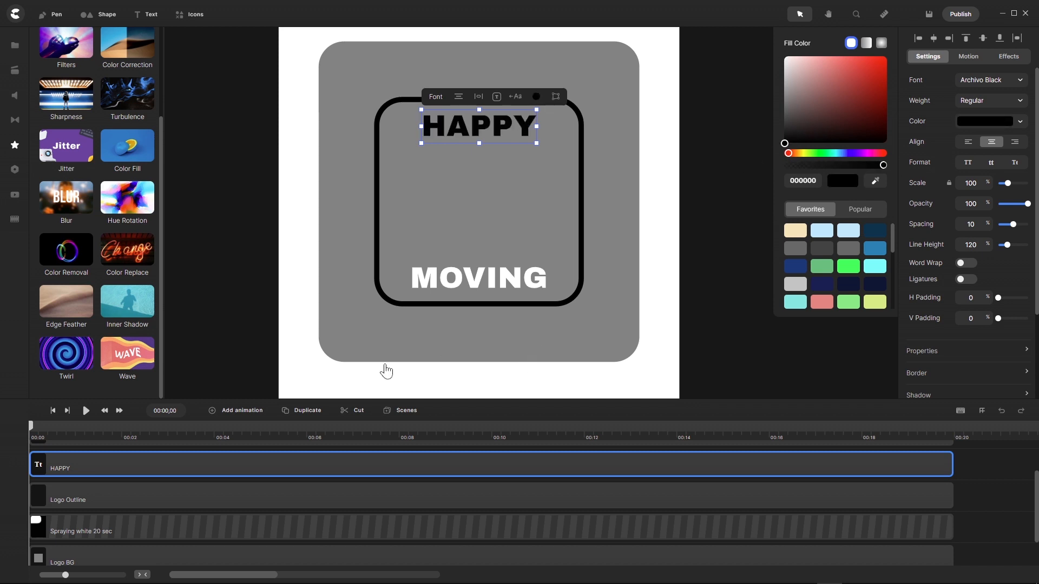
# Step: Set the MOVING text's fill colour to black (000000)
pyautogui.scroll(2, 278, 473)
pyautogui.click(264, 489)
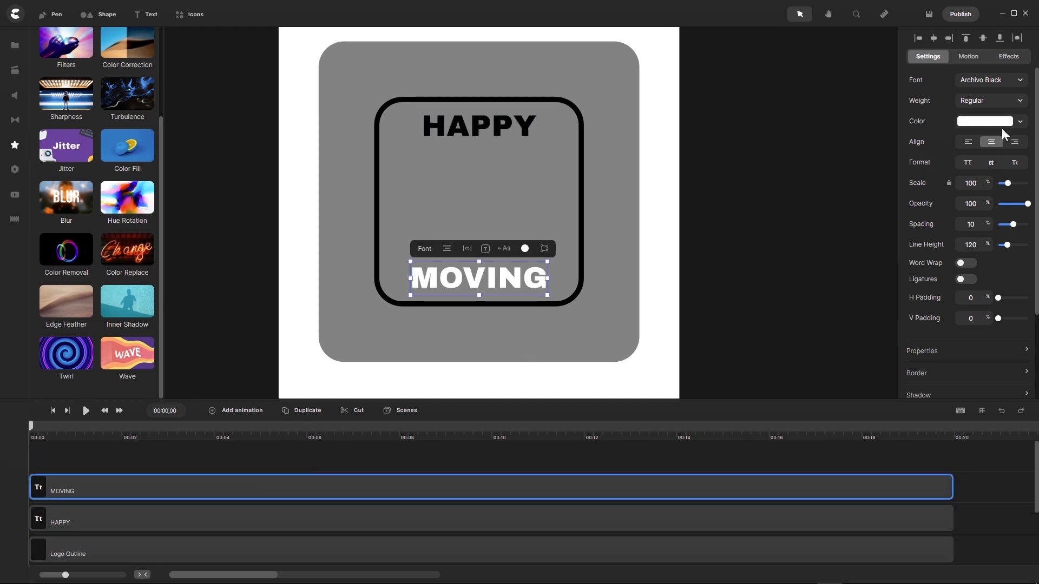
pyautogui.click(1020, 123)
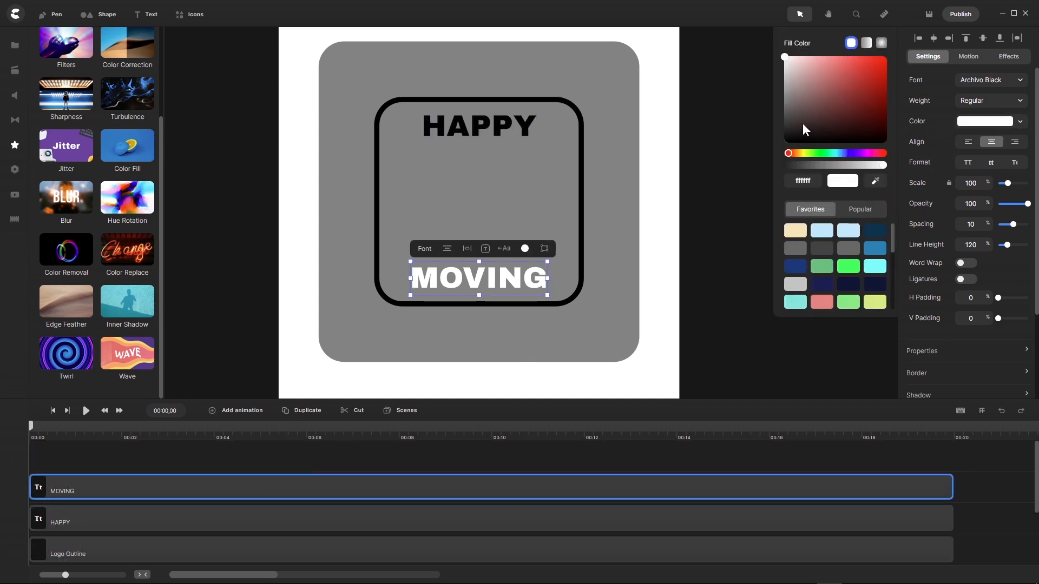
pyautogui.moveTo(803, 122); pyautogui.dragTo(731, 197)
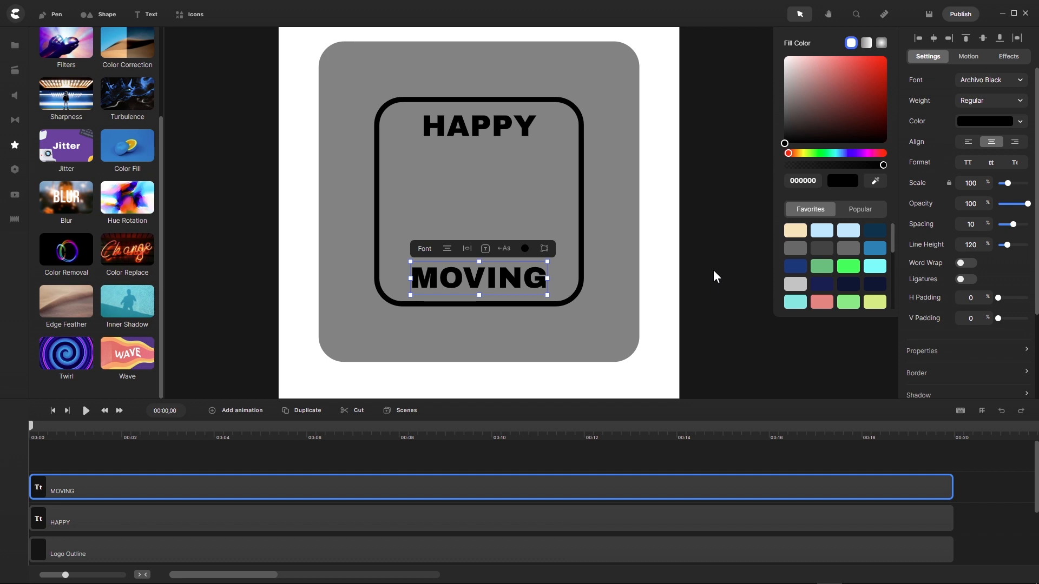
# Step: Search the SVG API media library for "Moving"
pyautogui.click(256, 466)
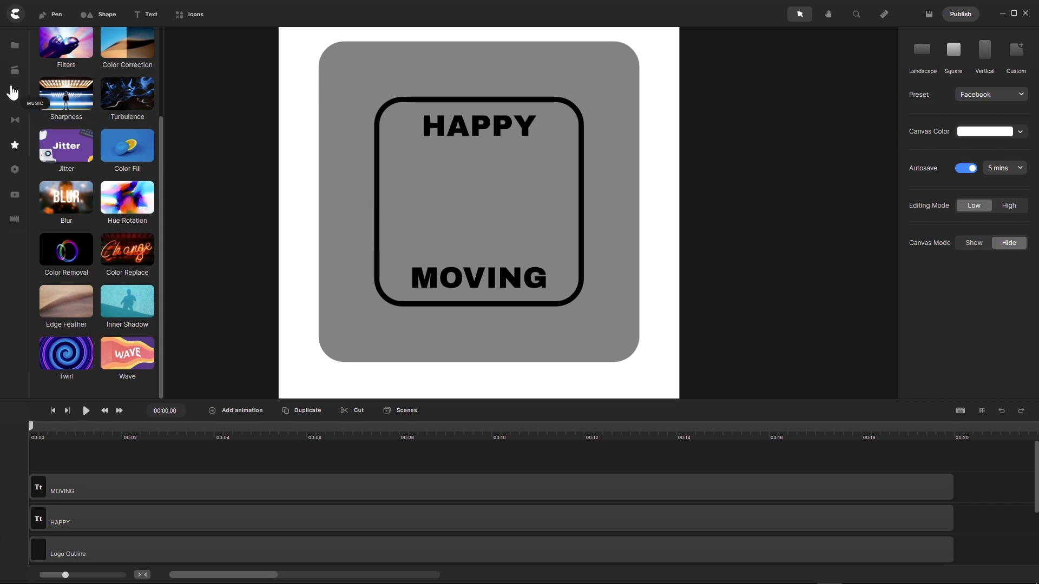
pyautogui.click(15, 46)
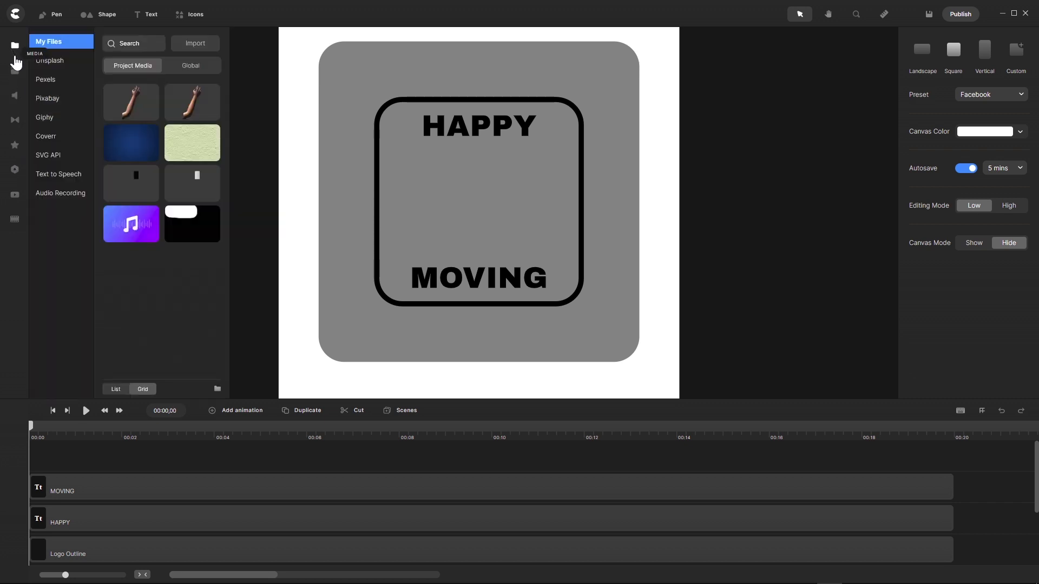
pyautogui.click(67, 156)
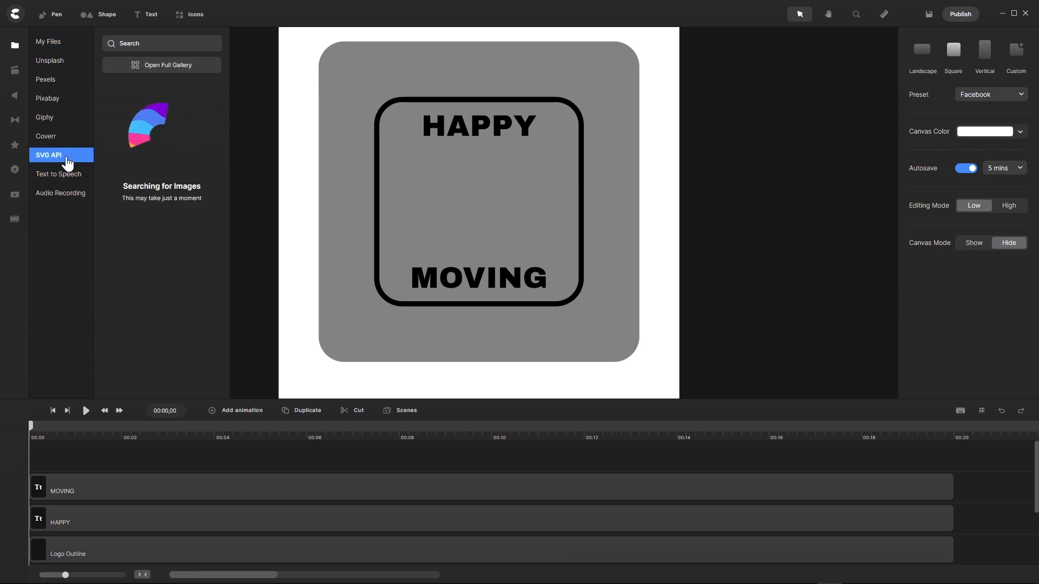
pyautogui.click(135, 44)
pyautogui.write('Moving')
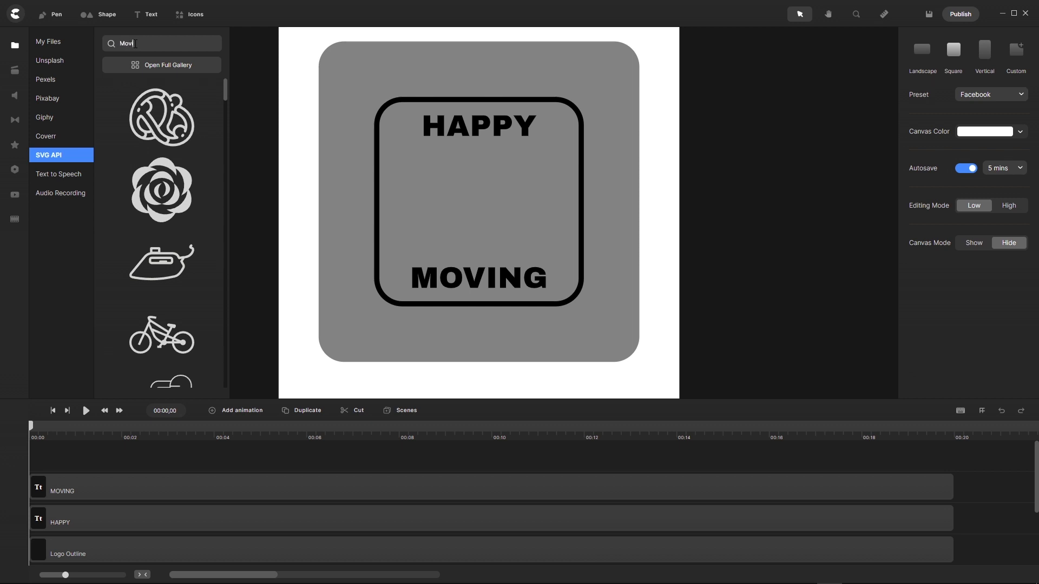
pyautogui.press('Return')
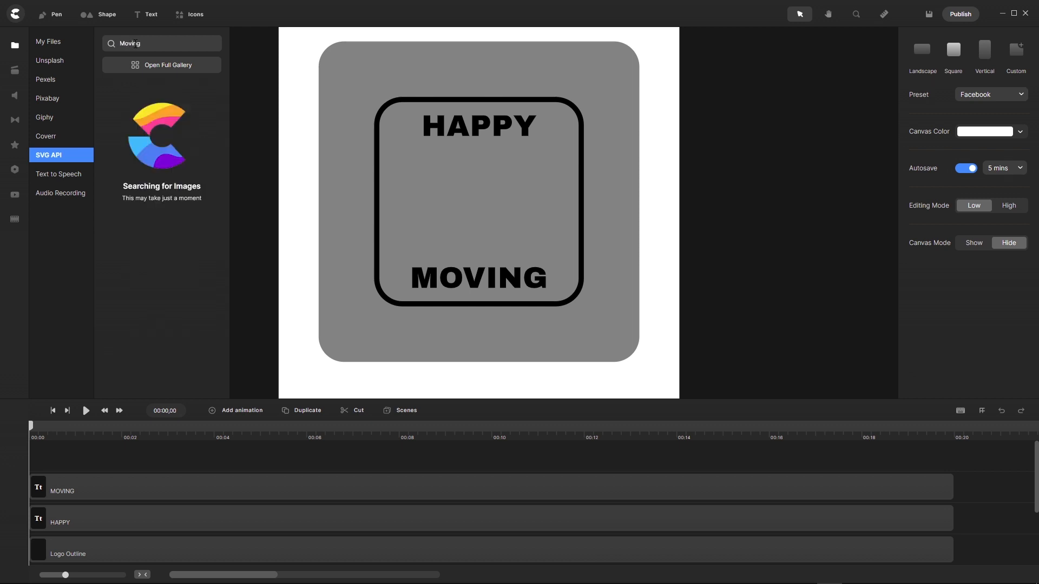
# Step: Import the icon of a warehouse with stacked boxes and a truck from the SVG results into the project files
pyautogui.scroll(-3, 143, 220)
pyautogui.scroll(-10, 146, 222)
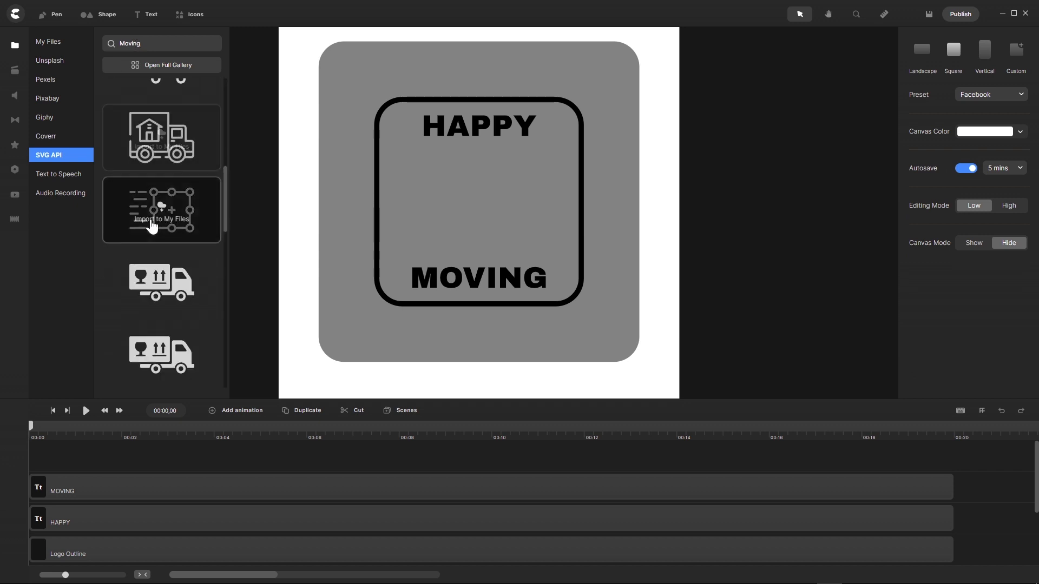
pyautogui.scroll(-7, 152, 226)
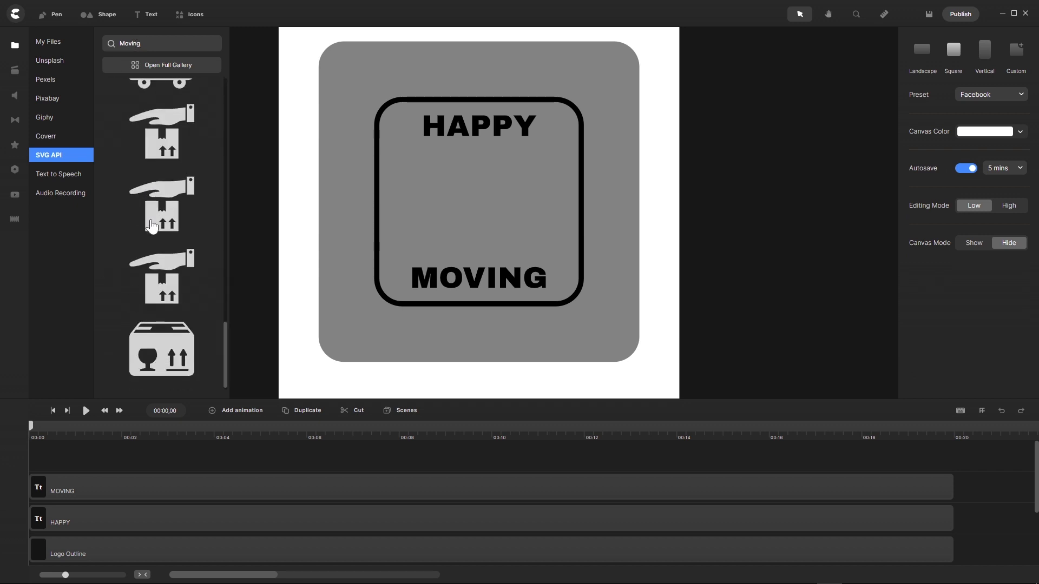
pyautogui.scroll(-6, 151, 226)
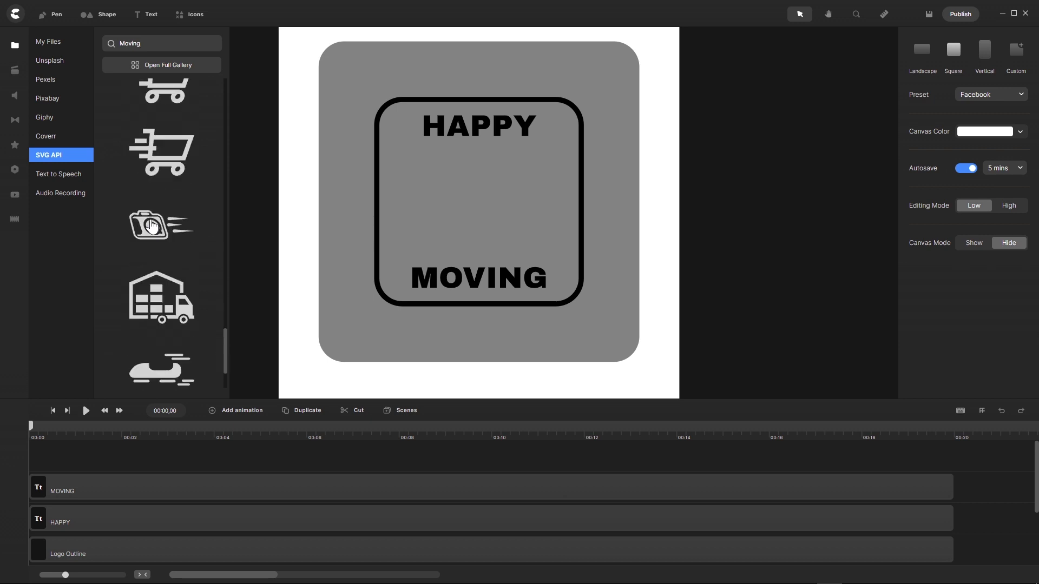
pyautogui.moveTo(157, 216)
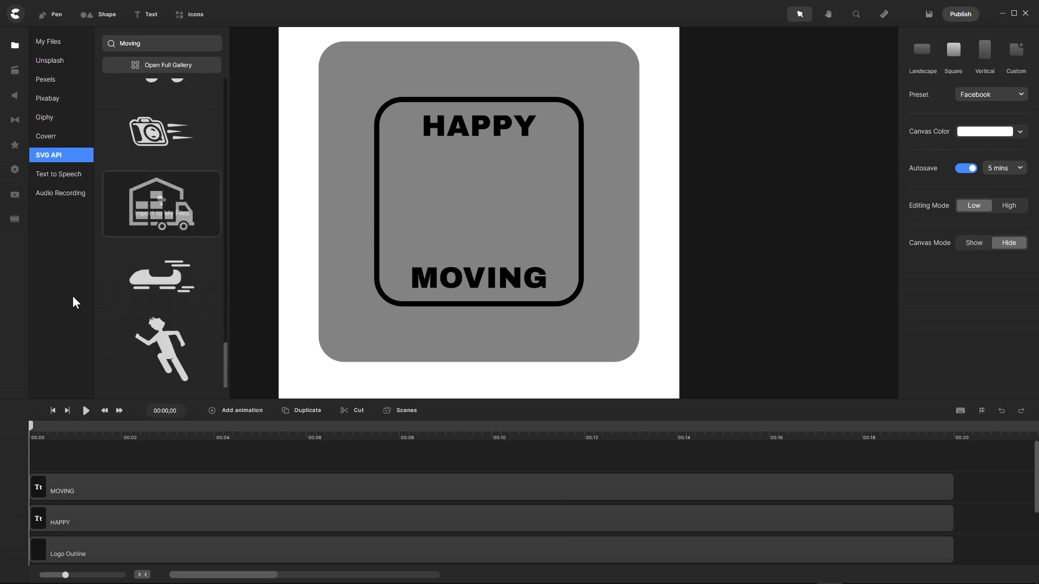
pyautogui.click(160, 209)
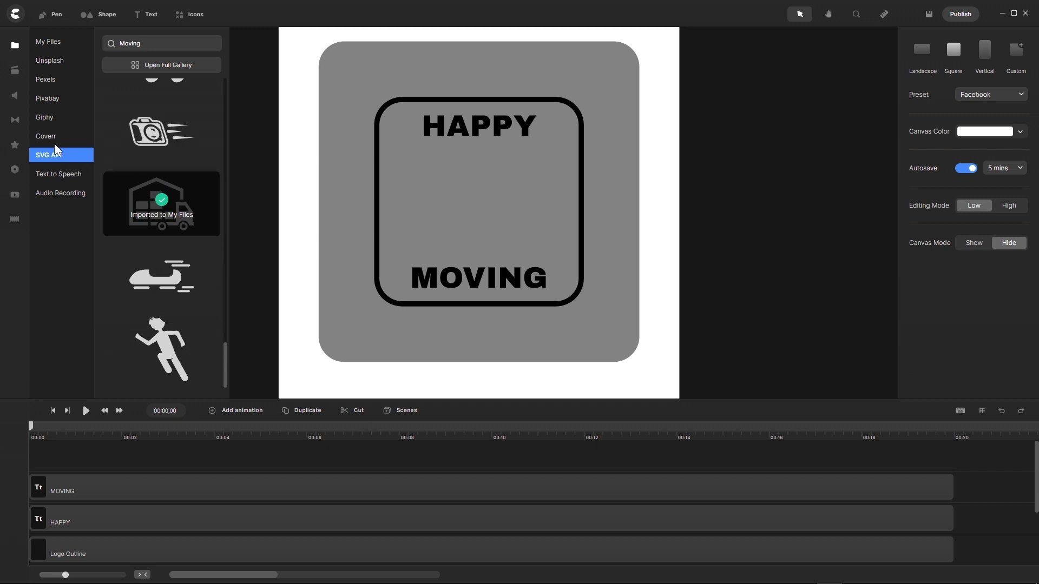
# Step: Place the imported warehouse truck icon between the HAPPY and MOVING texts and set its scale to 54%
pyautogui.click(57, 45)
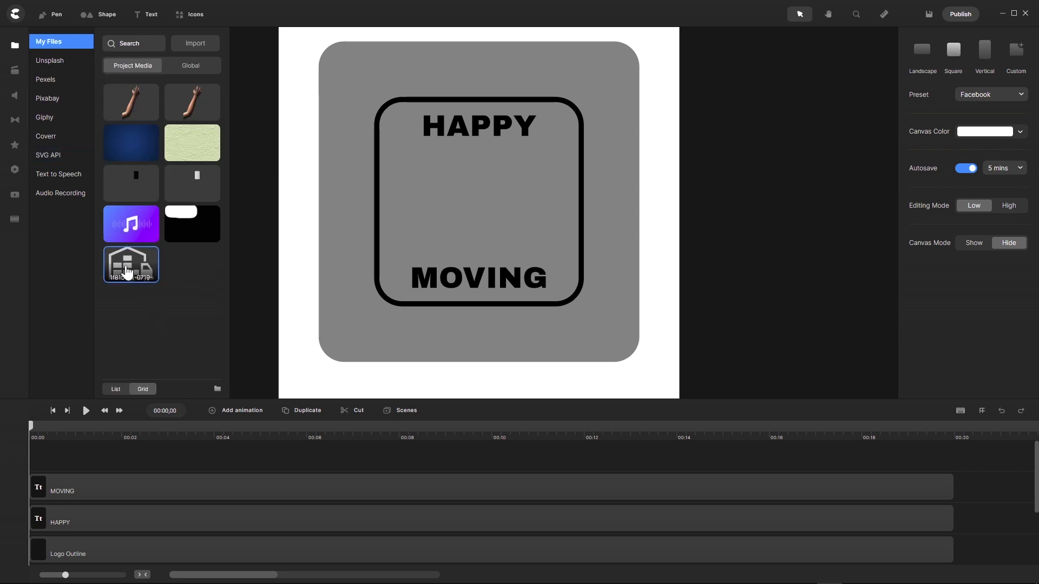
pyautogui.moveTo(128, 272); pyautogui.dragTo(475, 211)
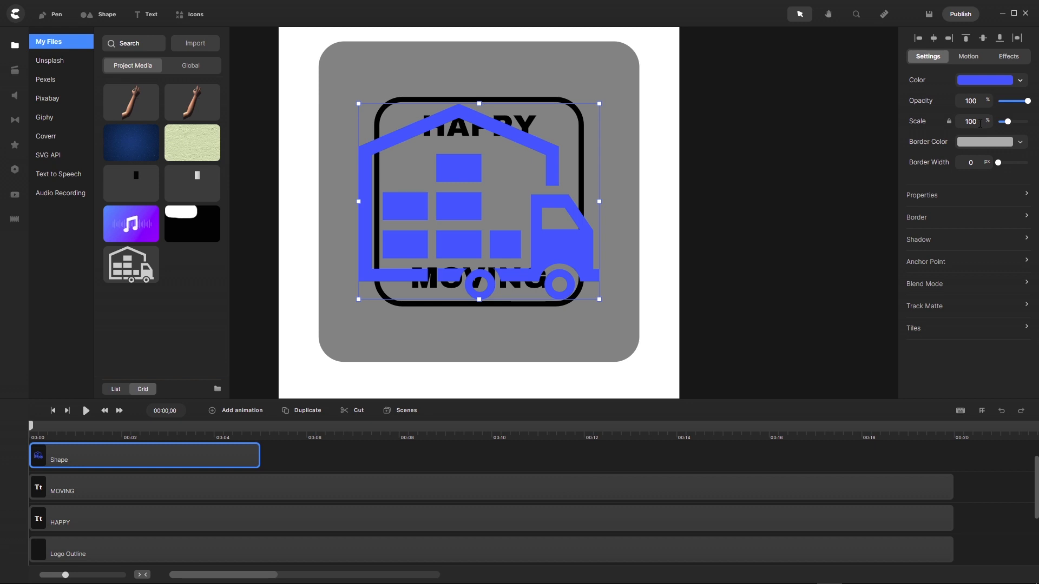
pyautogui.moveTo(979, 123); pyautogui.dragTo(927, 111)
pyautogui.write('54')
pyautogui.press('Return')
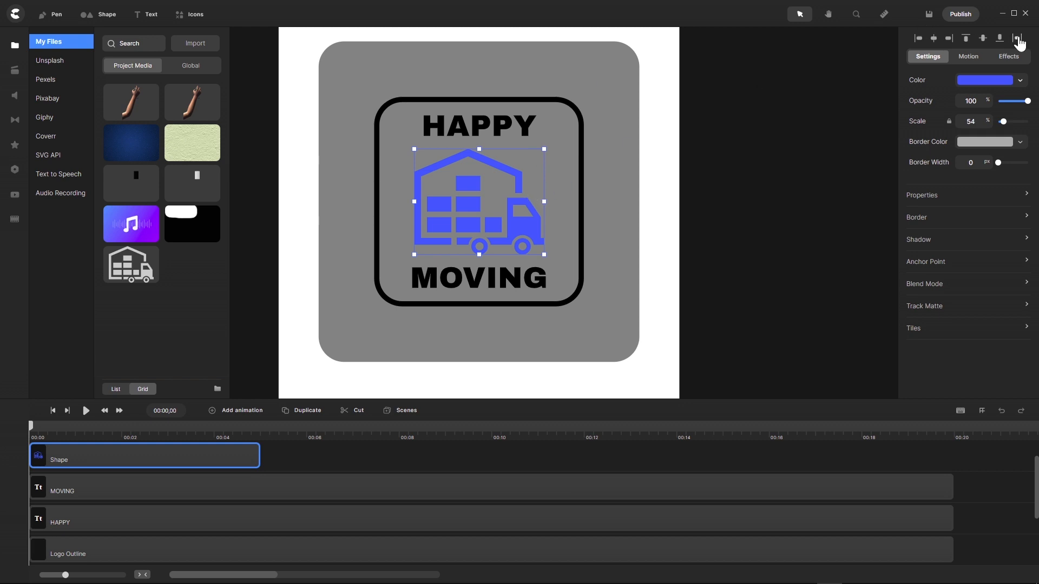
# Step: Set the truck icon's fill colour to black (000000) and move the HAPPY text slightly upward
pyautogui.click(990, 83)
pyautogui.moveTo(822, 100); pyautogui.dragTo(764, 167)
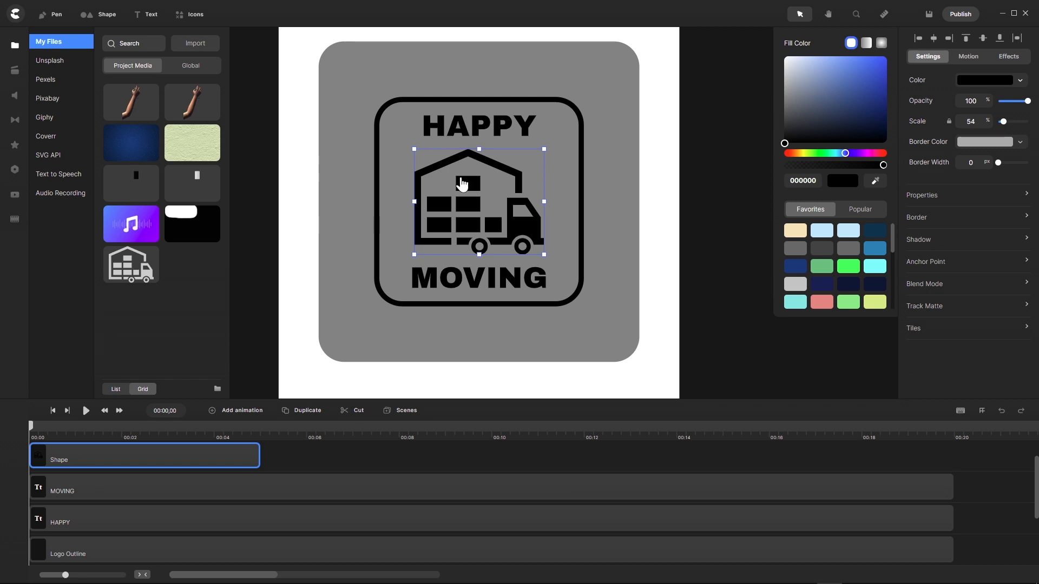
pyautogui.click(477, 131)
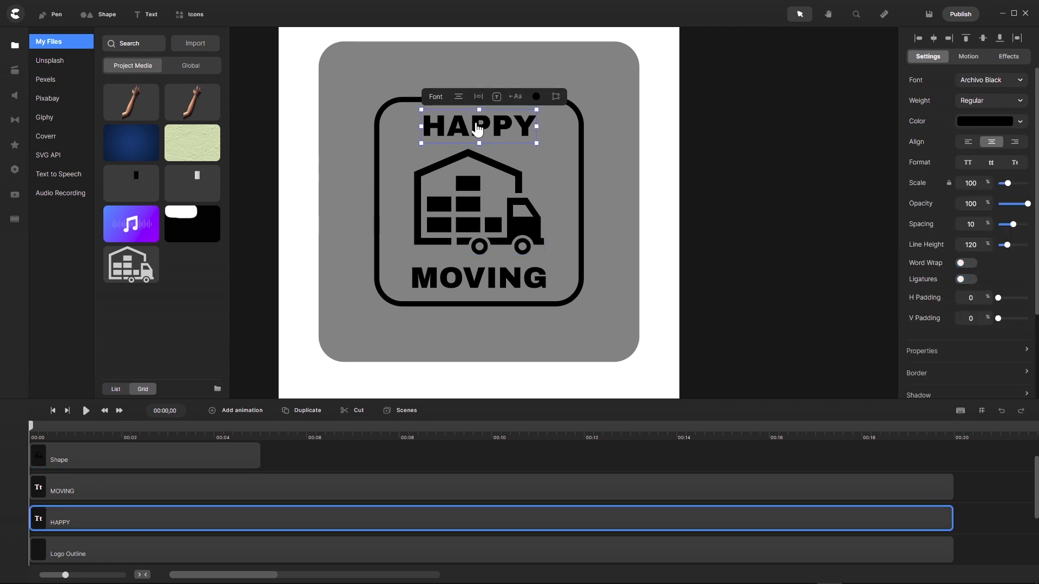
pyautogui.moveTo(477, 130); pyautogui.dragTo(476, 119)
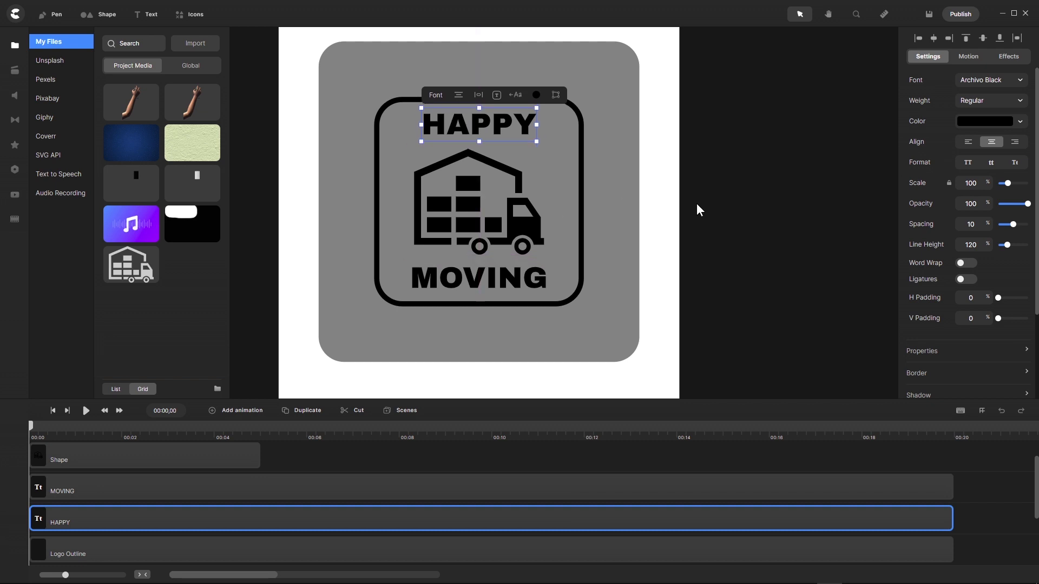
pyautogui.click(697, 204)
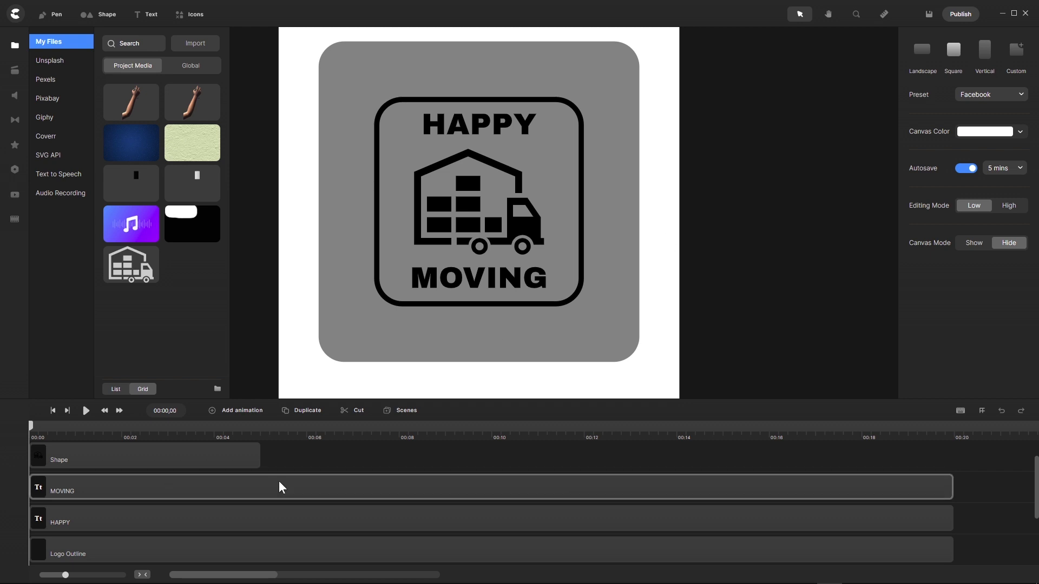
# Step: Extend the truck icon's layer to the end of the other 20-second layers and rename it "Logo Symbol"
pyautogui.click(255, 457)
pyautogui.moveTo(345, 458); pyautogui.dragTo(948, 465)
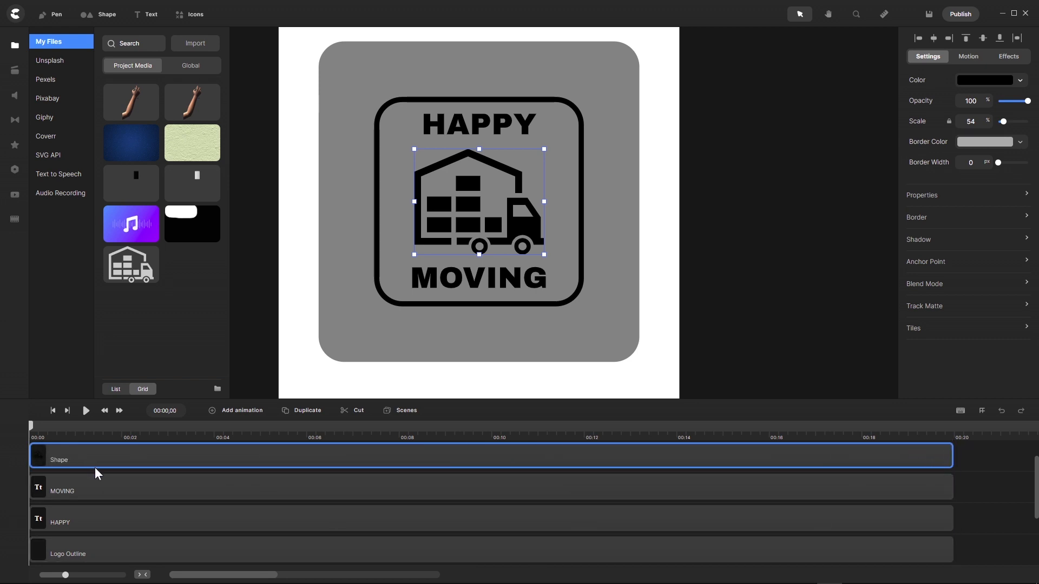
pyautogui.rightClick(64, 459)
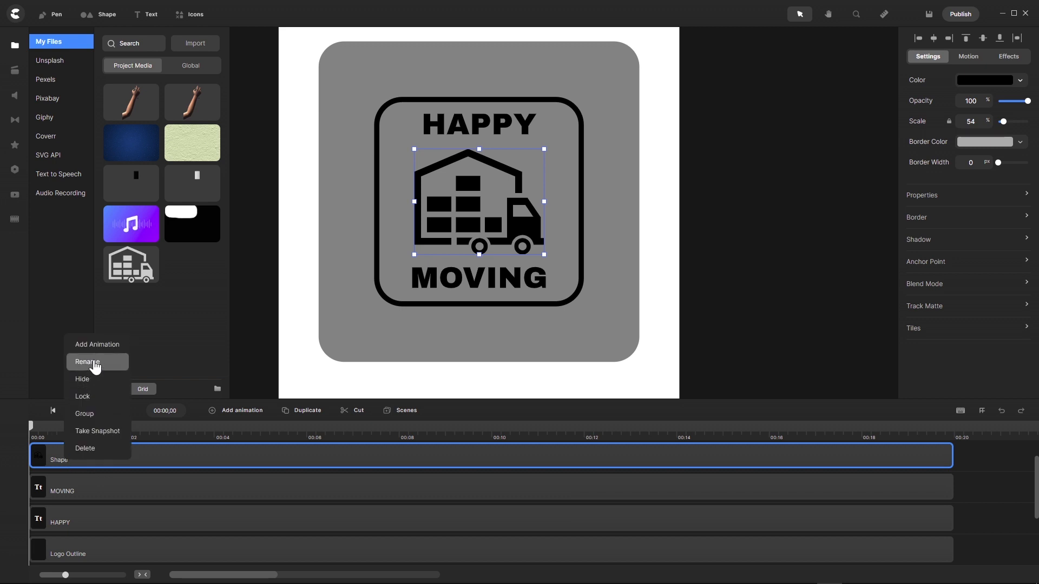
pyautogui.click(92, 359)
pyautogui.write('L')
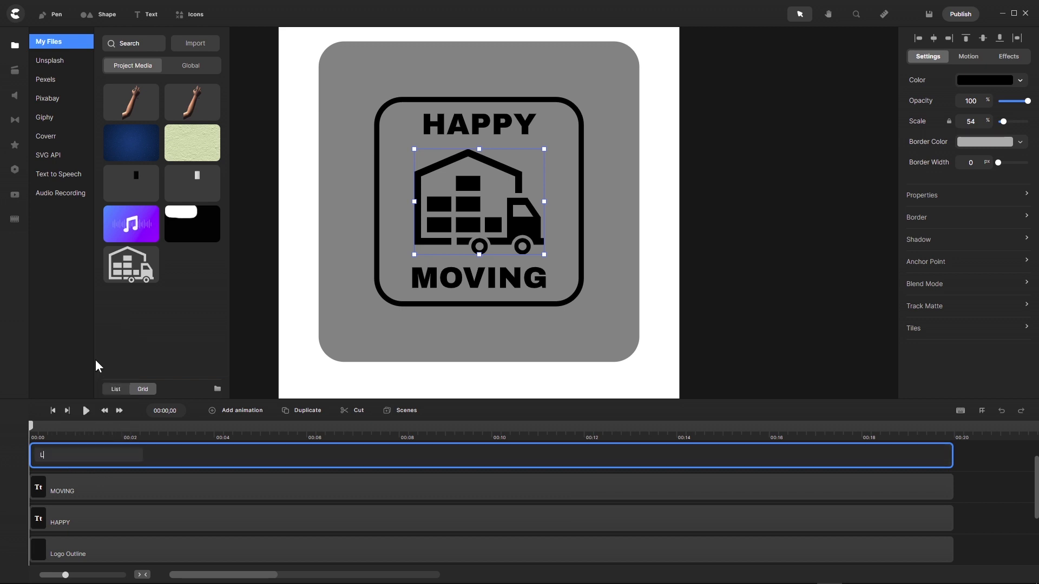
pyautogui.write('ogo Symbol')
pyautogui.press('Return')
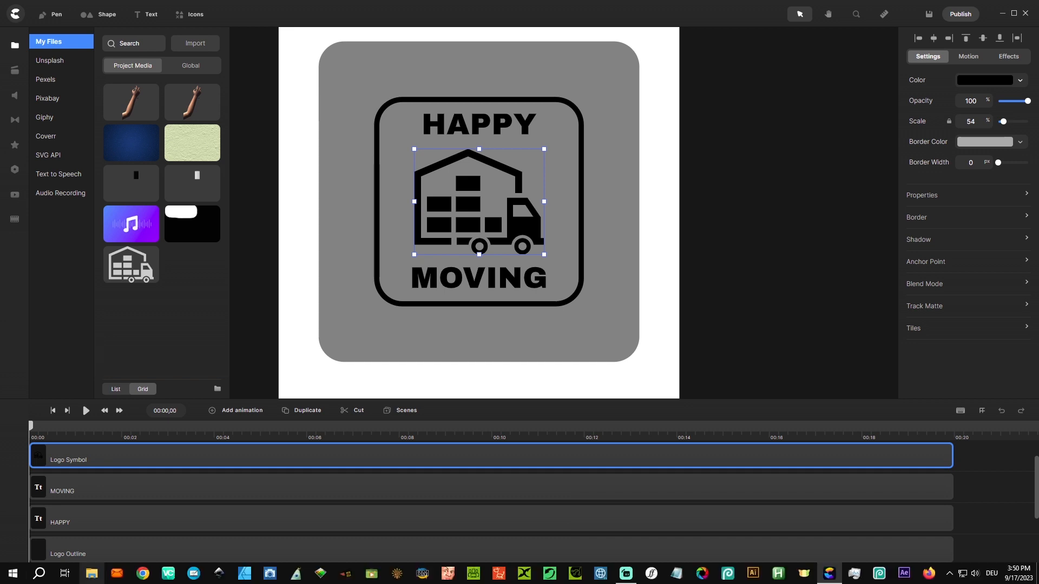
# Step: Move the playhead to 00:11,09 and unlock the "Spraying white 20 sec" layer
pyautogui.scroll(-2, 162, 497)
pyautogui.scroll(-1, 162, 503)
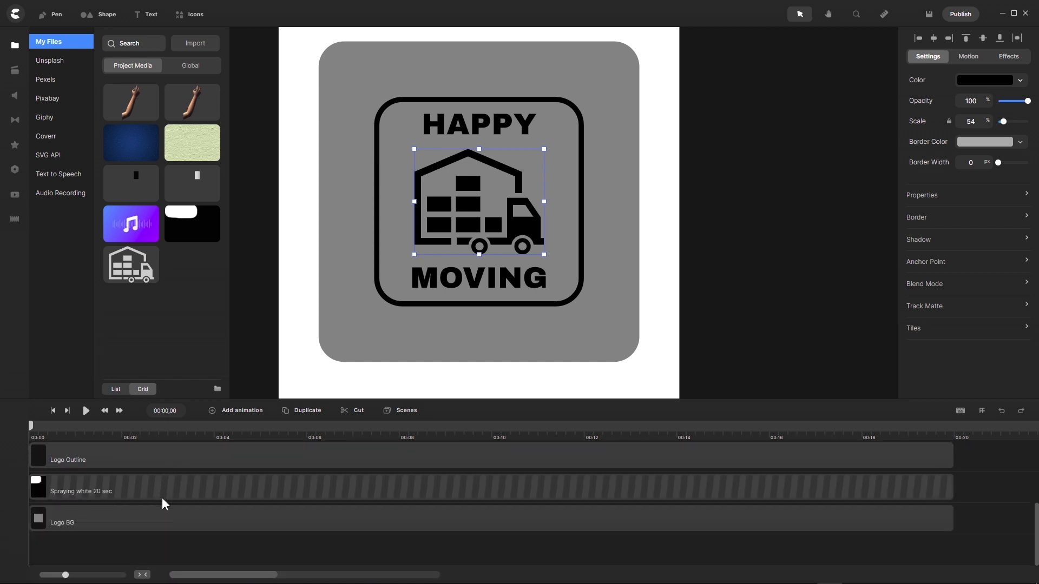
pyautogui.scroll(4, 162, 503)
pyautogui.scroll(-4, 161, 497)
pyautogui.moveTo(30, 425); pyautogui.dragTo(553, 447)
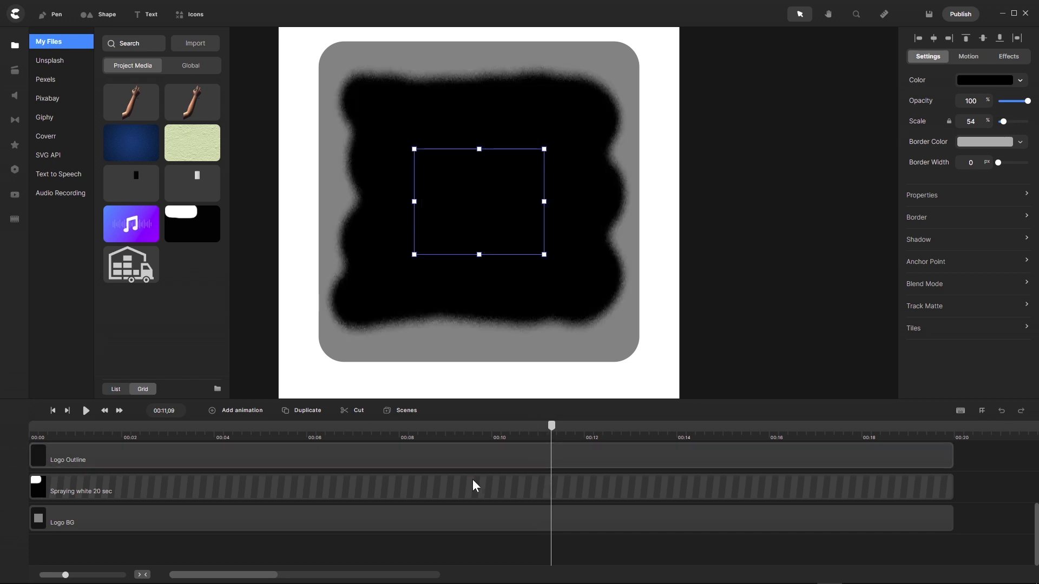
pyautogui.scroll(1, 472, 483)
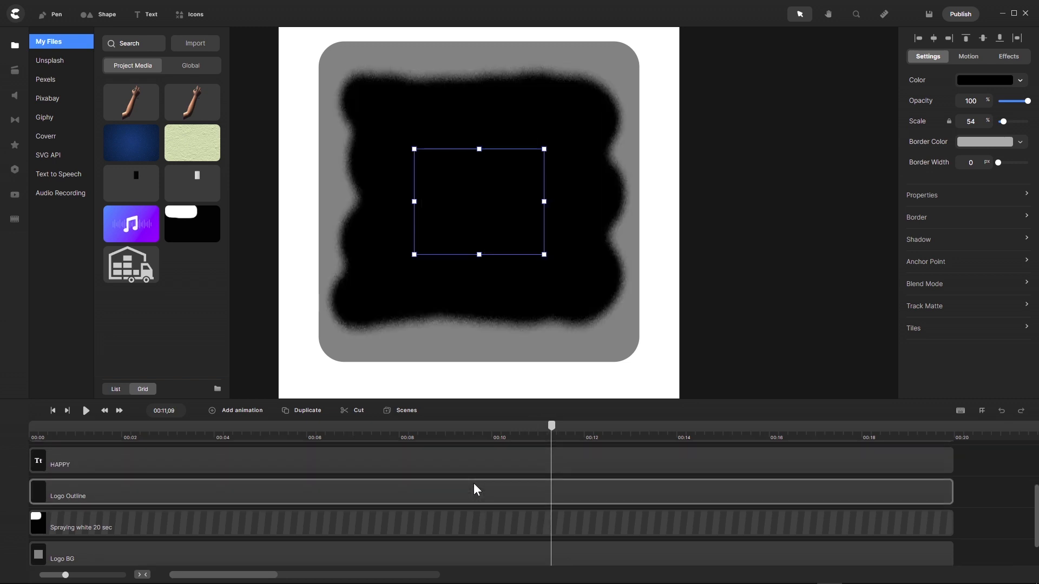
pyautogui.rightClick(404, 528)
pyautogui.click(423, 484)
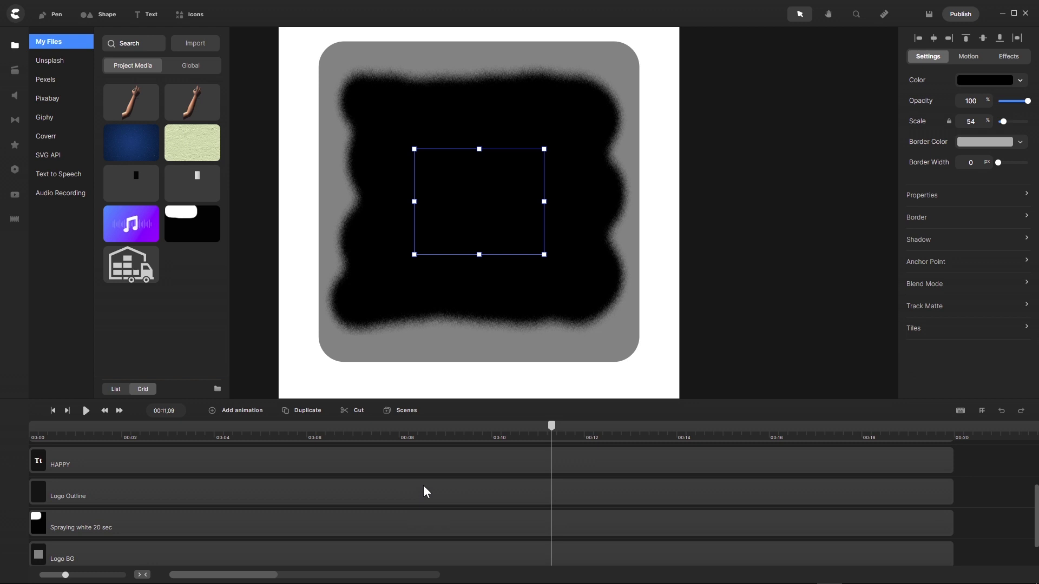
# Step: Turn off the spraying video's Color Replace effect, inspect the logo against the white spray, and re-enable the effect
pyautogui.click(414, 523)
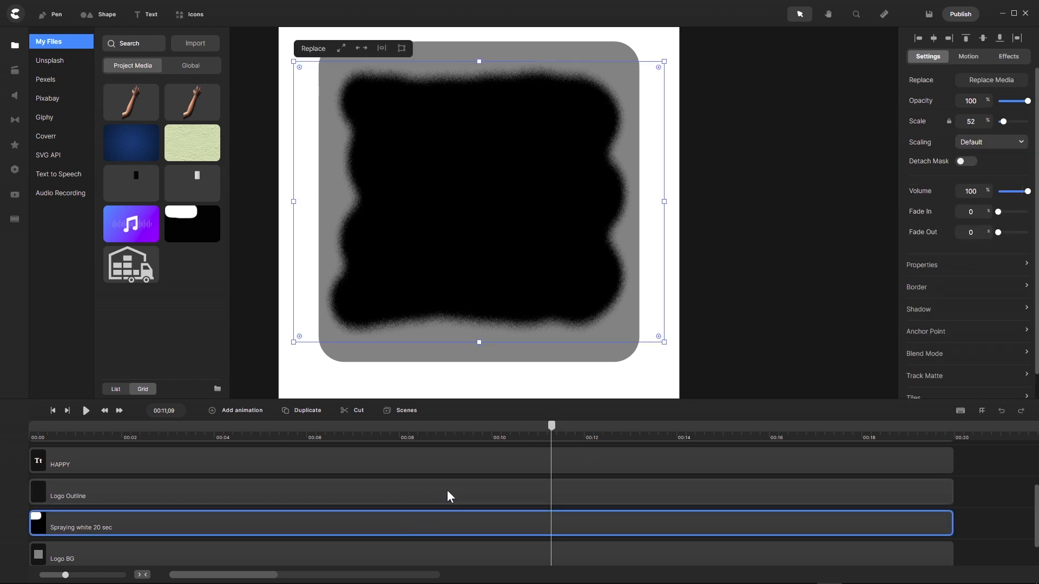
pyautogui.click(1013, 57)
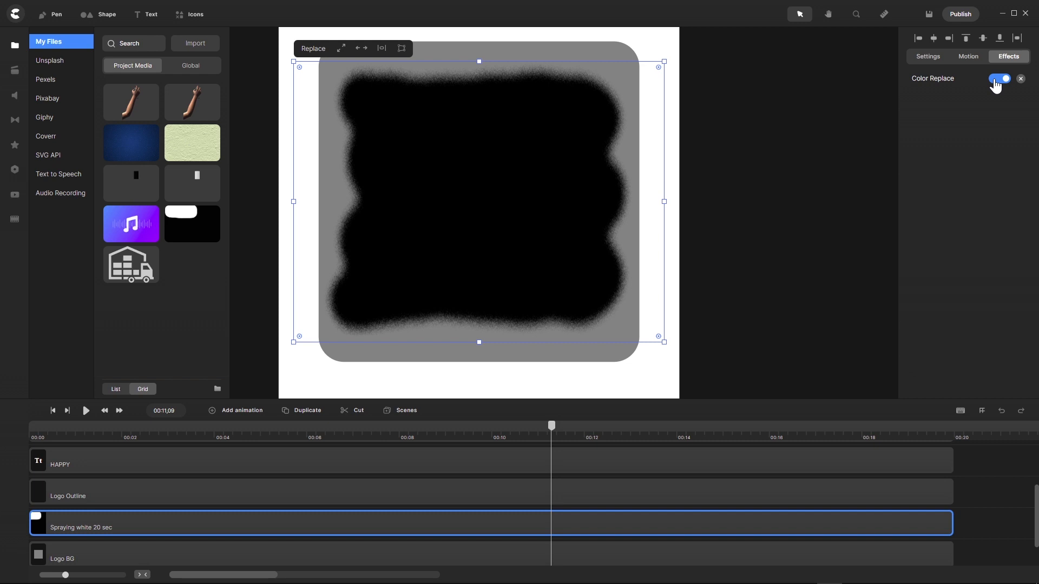
pyautogui.click(1000, 79)
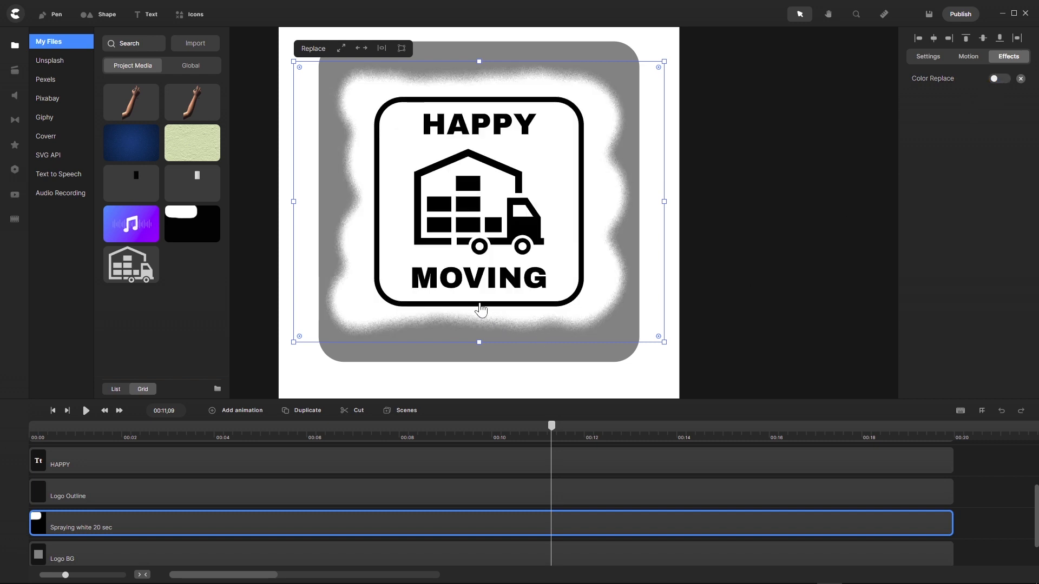
pyautogui.scroll(5, 476, 306)
pyautogui.scroll(-5, 491, 313)
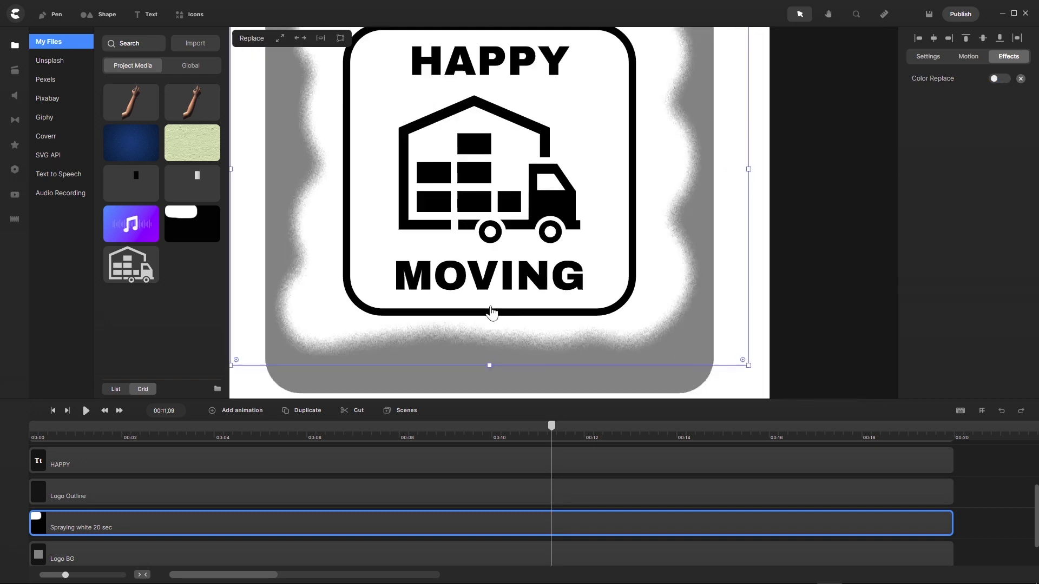
pyautogui.scroll(-3, 491, 312)
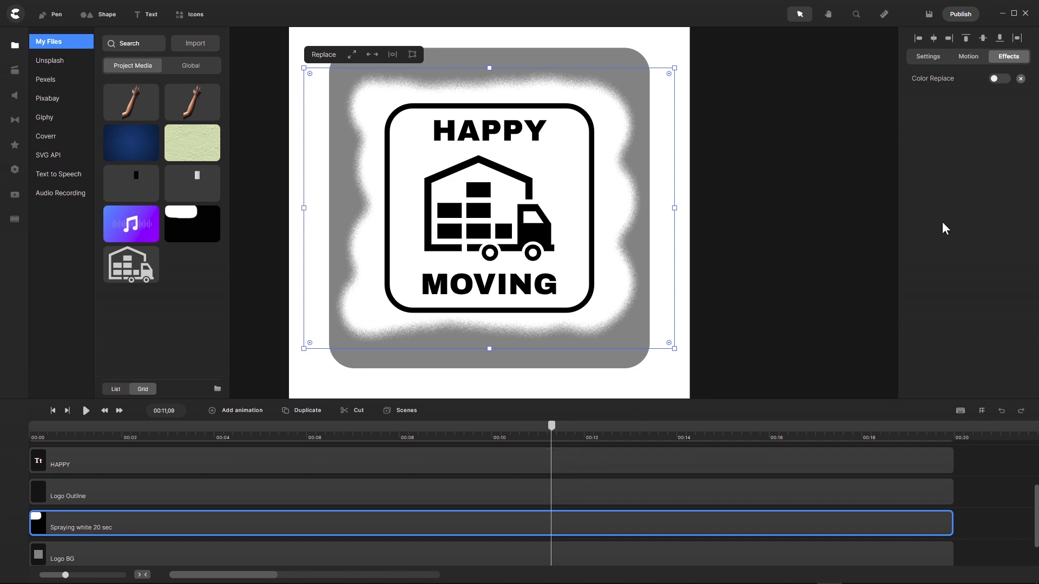
pyautogui.click(999, 78)
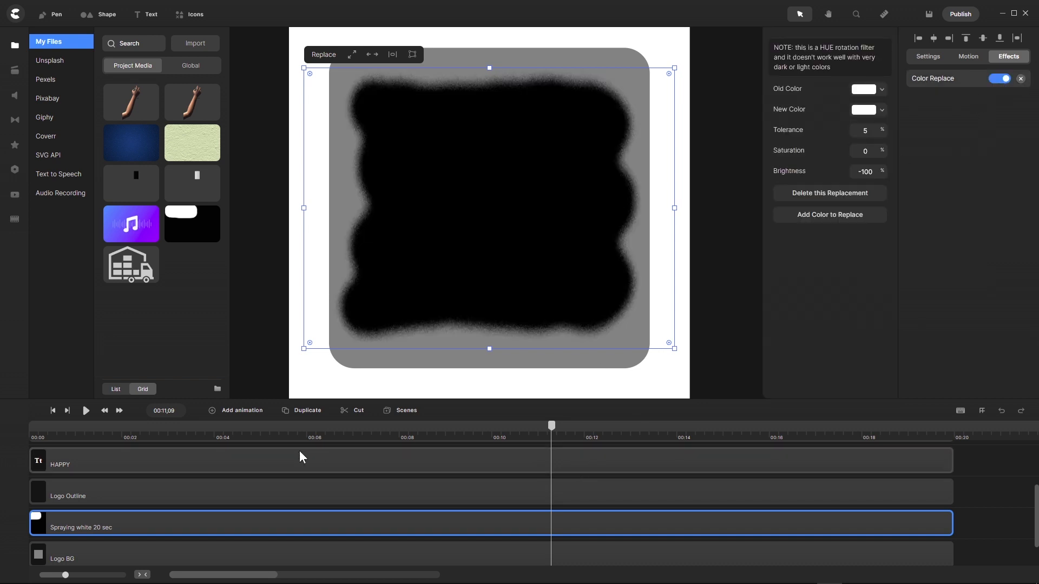
# Step: Shift the "Spraying white 20 sec" clip along its track so it starts just after the other layers end at 20 seconds
pyautogui.scroll(-1, 174, 479)
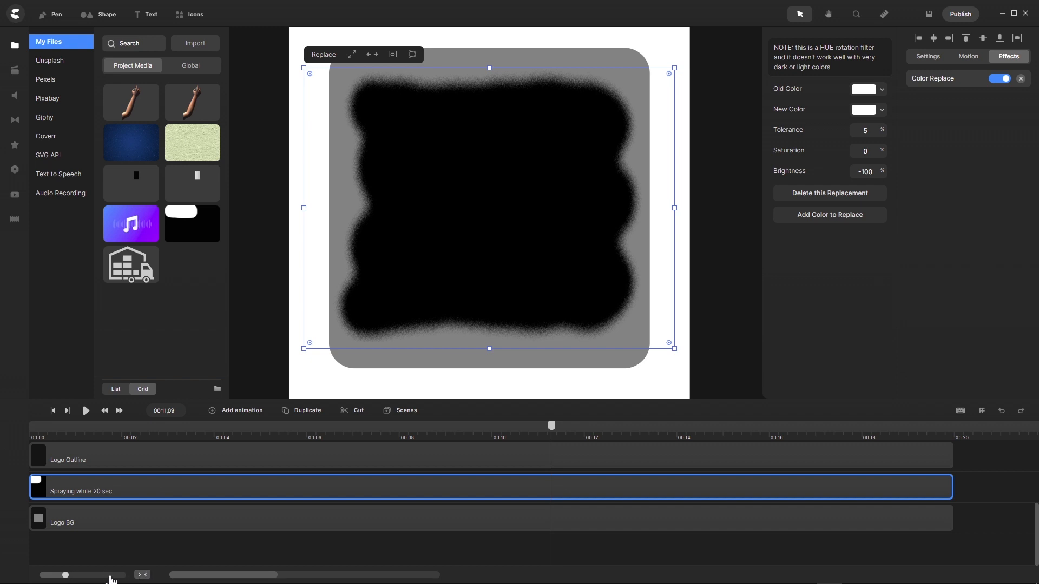
pyautogui.moveTo(65, 575); pyautogui.dragTo(51, 575)
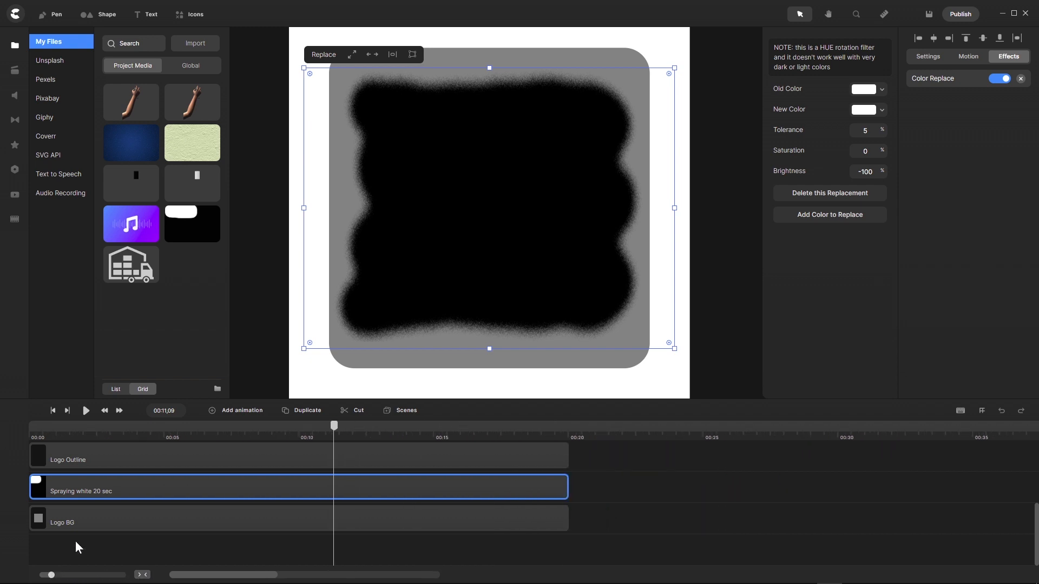
pyautogui.moveTo(122, 482); pyautogui.dragTo(673, 489)
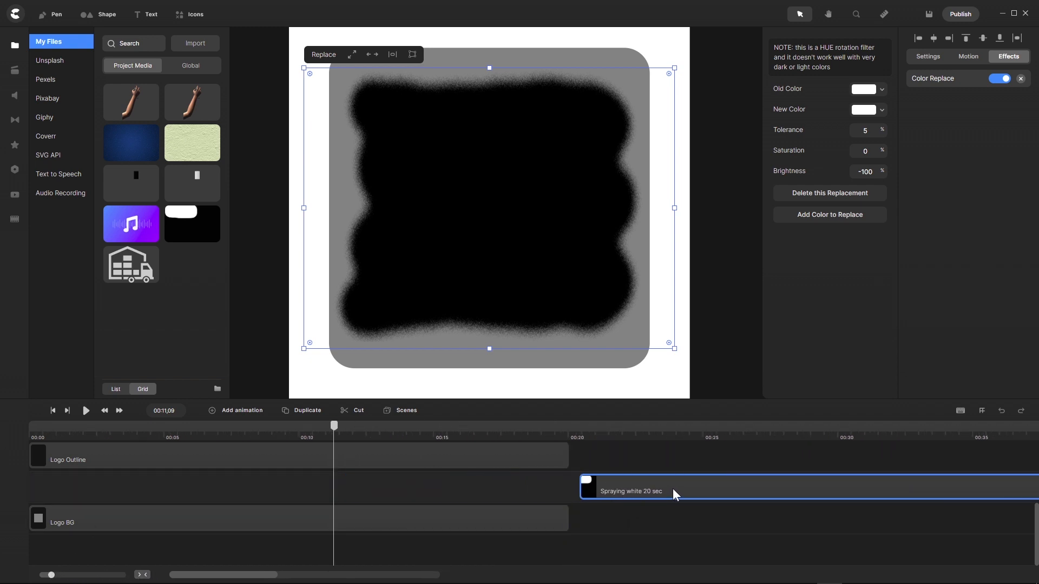
pyautogui.scroll(4, 419, 526)
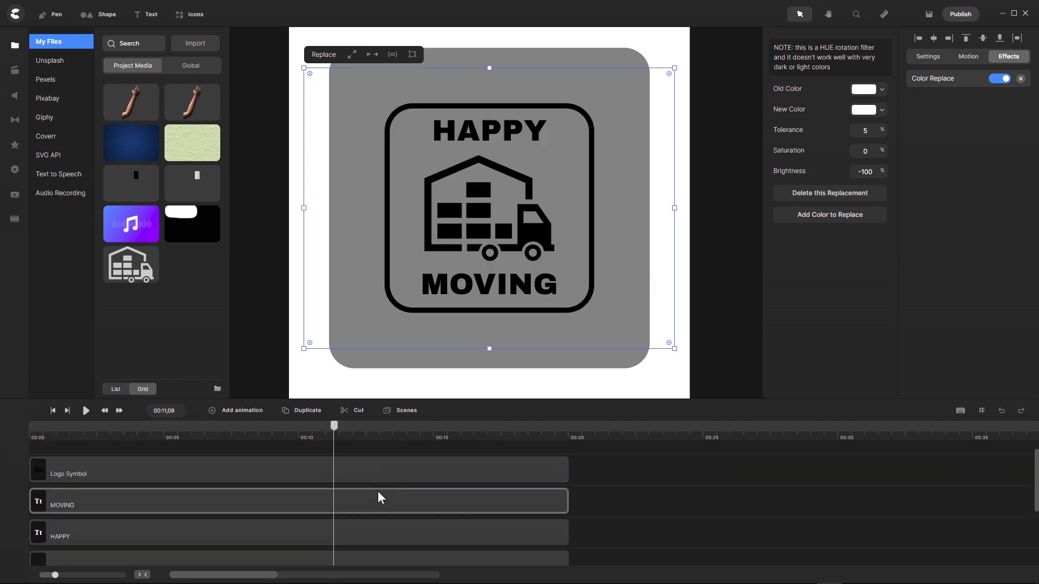
# Step: Reorder the tracks so the "Logo BG" layer sits above the "Spraying white 20 sec" clip
pyautogui.scroll(-1, 377, 492)
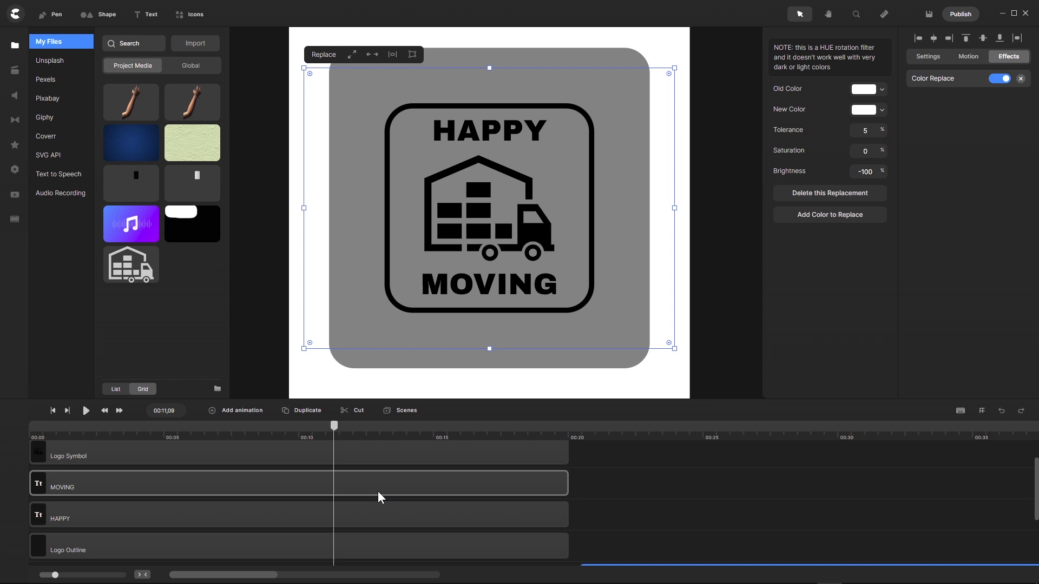
pyautogui.scroll(-3, 377, 491)
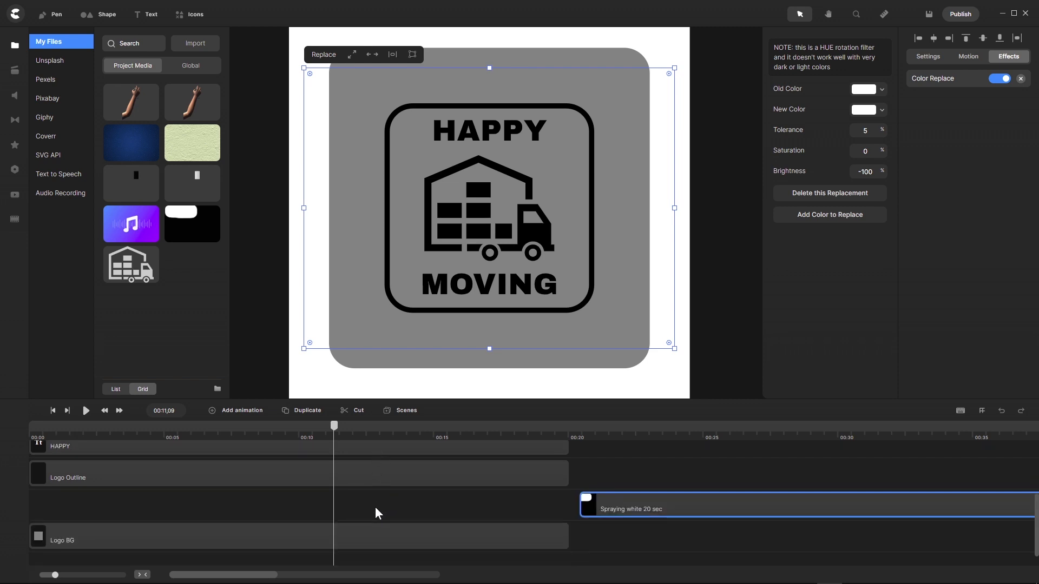
pyautogui.click(375, 508)
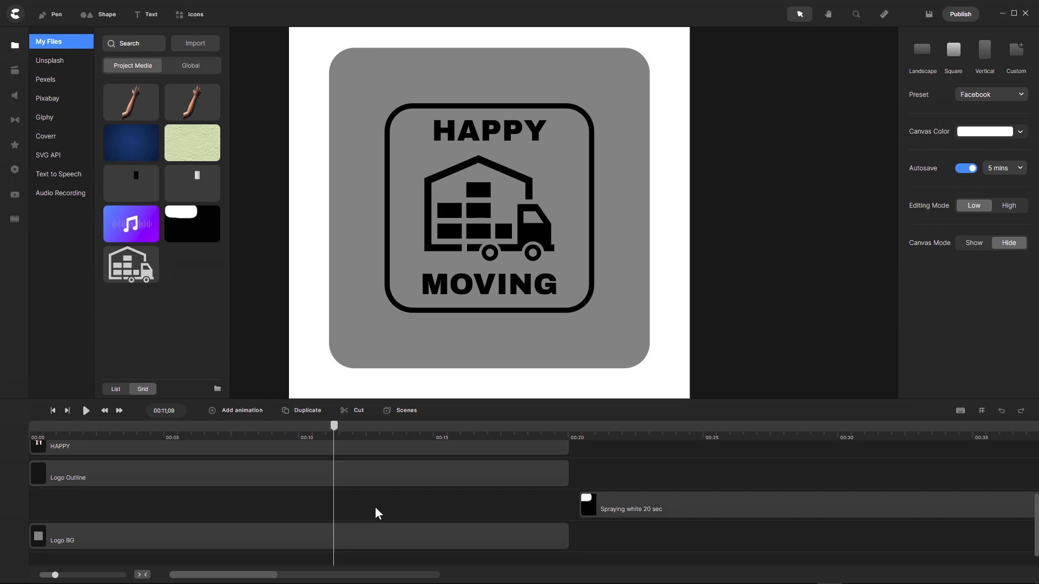
pyautogui.moveTo(342, 535); pyautogui.dragTo(337, 502)
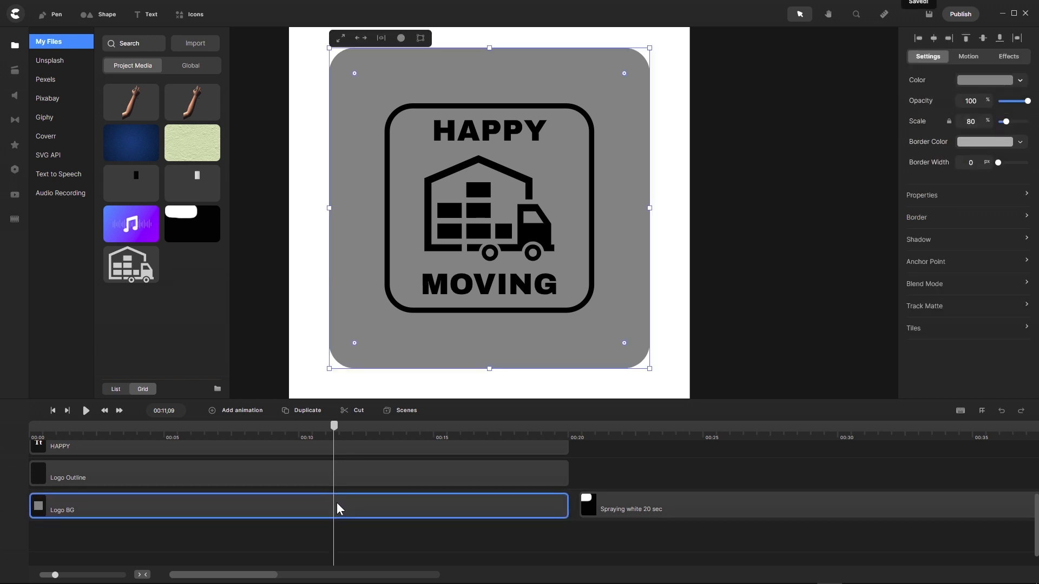
pyautogui.moveTo(614, 510); pyautogui.dragTo(628, 531)
# Step: Return the playhead to 00:00,00 and add the "Your Logo White" placeholder from the global media library to the canvas centre
pyautogui.scroll(4, 398, 539)
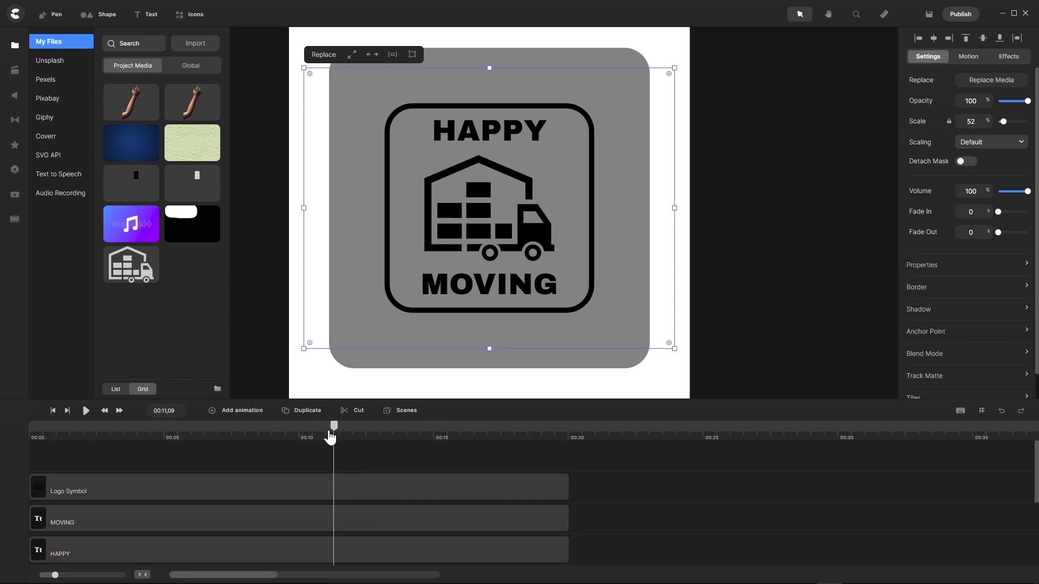
pyautogui.moveTo(330, 436); pyautogui.dragTo(7, 465)
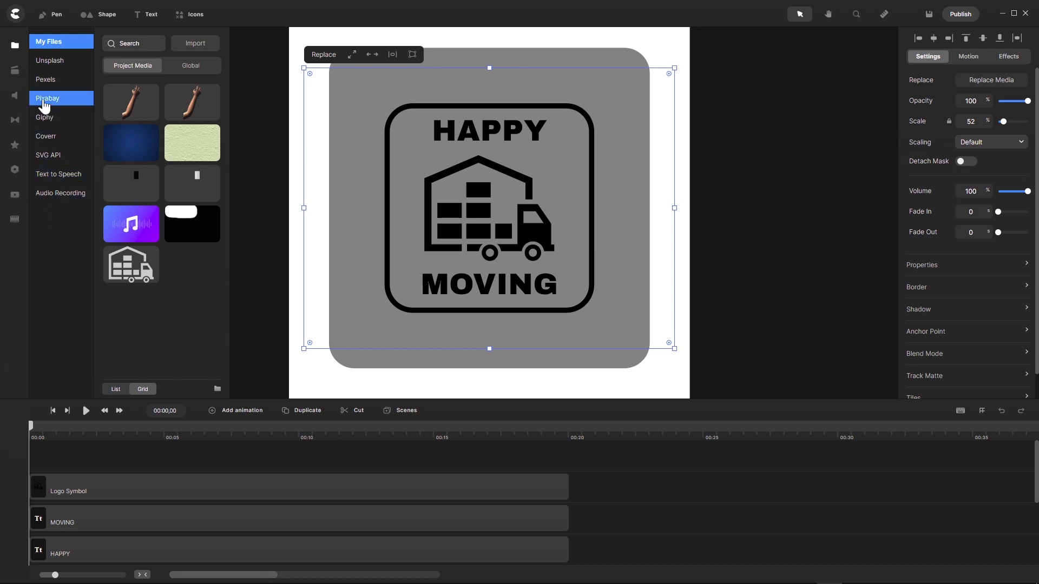
pyautogui.click(197, 66)
pyautogui.scroll(-6, 191, 238)
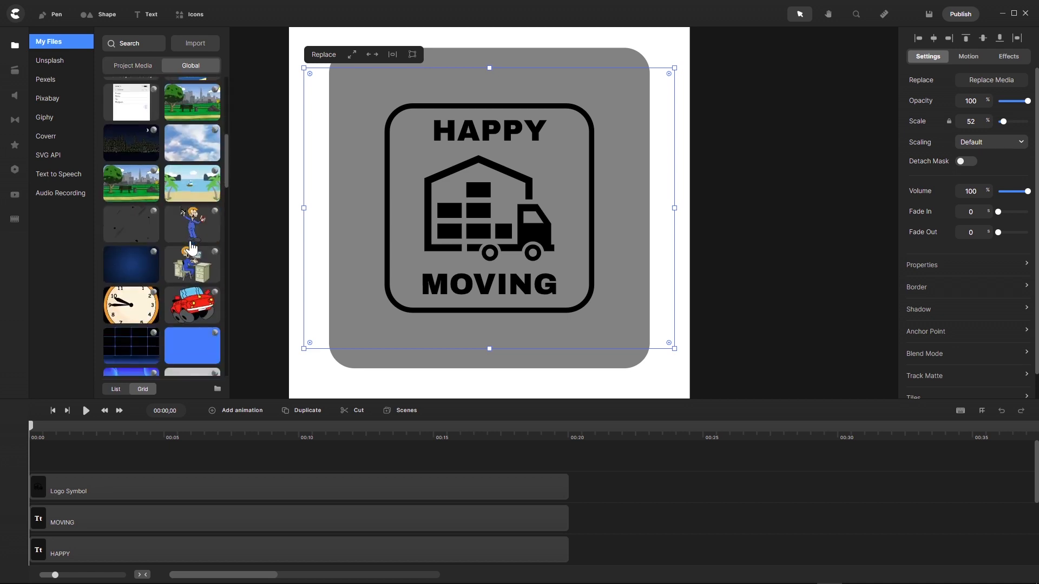
pyautogui.scroll(-10, 191, 248)
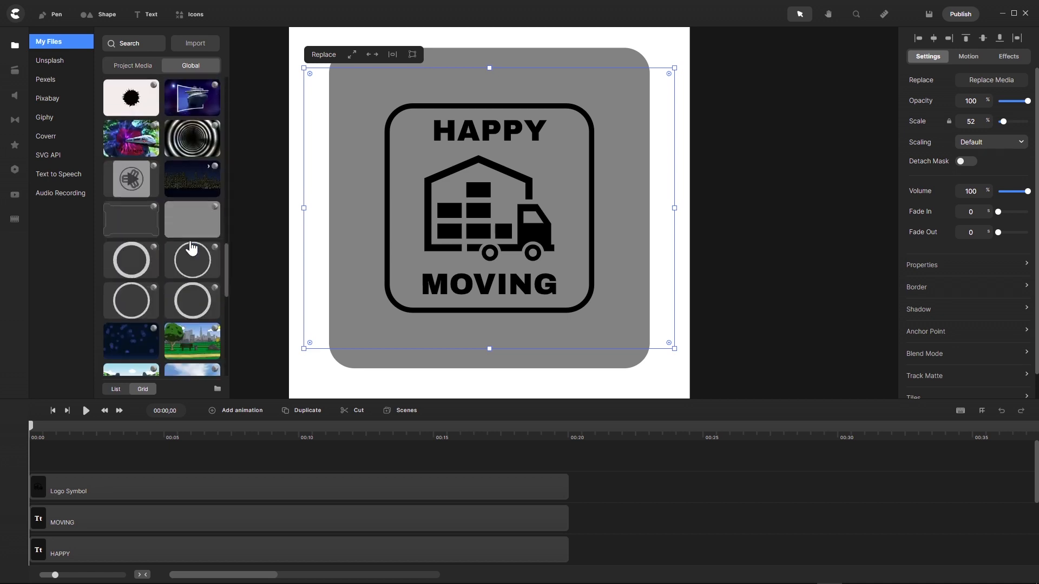
pyautogui.scroll(-3, 191, 248)
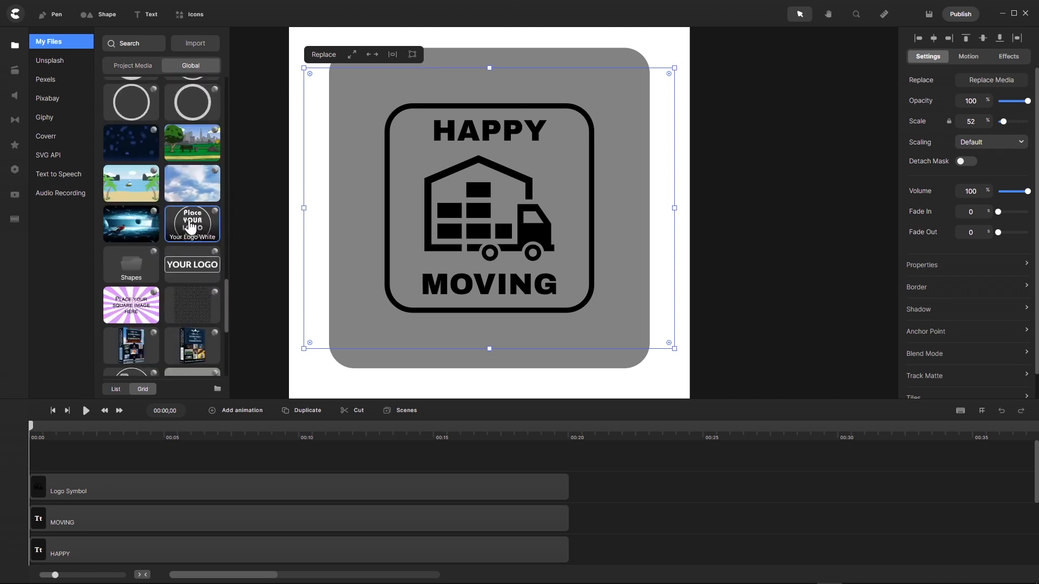
pyautogui.moveTo(192, 230); pyautogui.dragTo(487, 209)
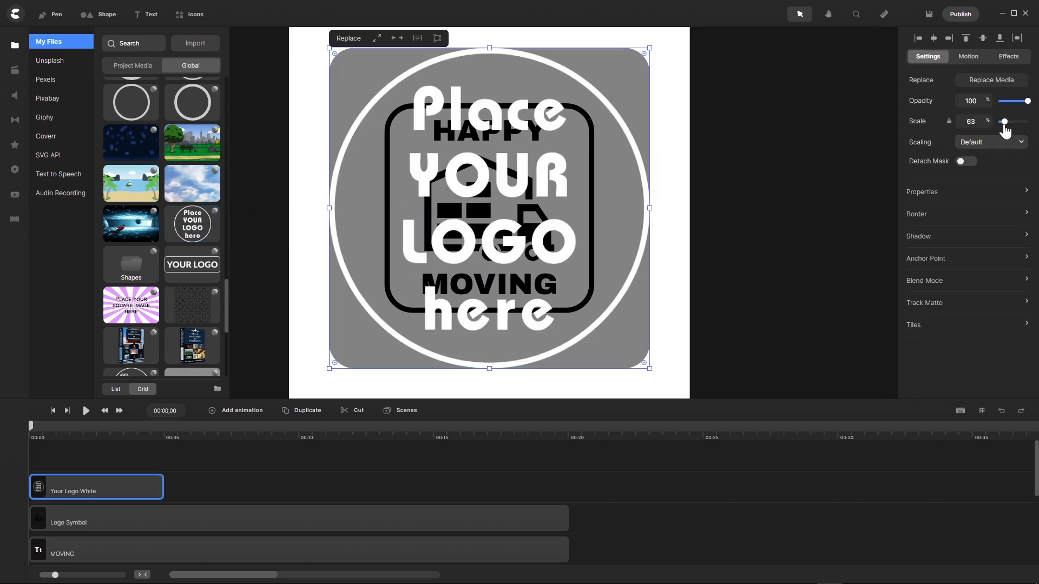
# Step: Set the "Your Logo White" placeholder's scale to 46% so it surrounds the truck logo more closely
pyautogui.click(989, 121)
pyautogui.write('50')
pyautogui.press('Return')
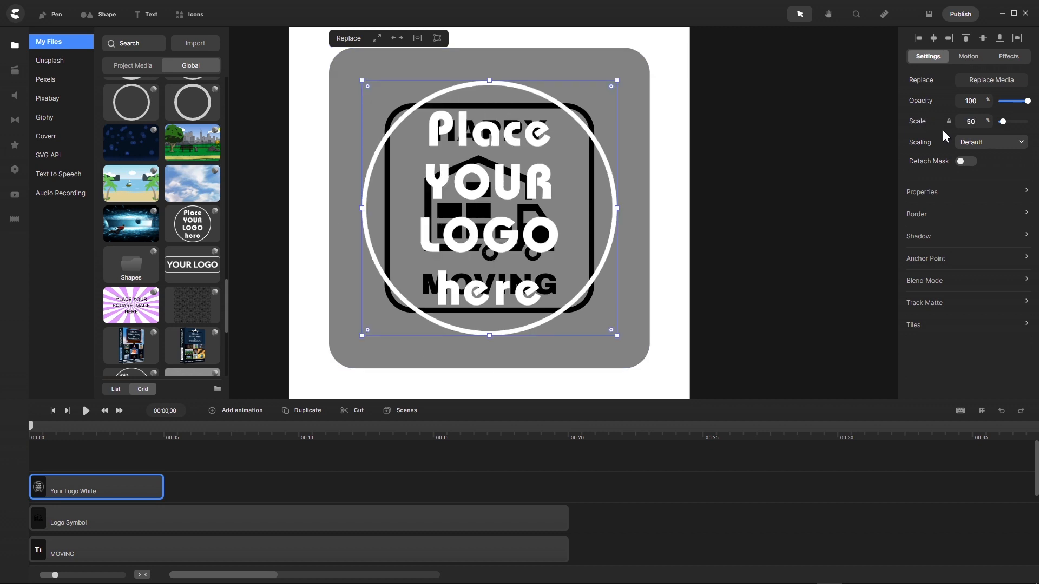
pyautogui.moveTo(980, 123); pyautogui.dragTo(937, 109)
pyautogui.write('46')
pyautogui.press('Return')
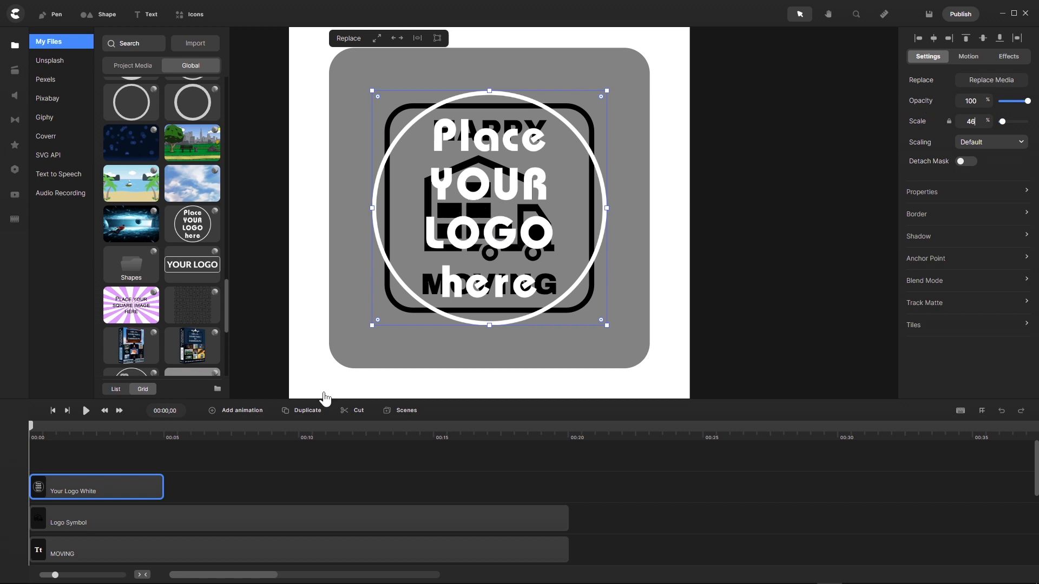
# Step: Extend the "Your Logo White" layer to the end of the 20-second layers and set its opacity to 0%
pyautogui.moveTo(161, 490); pyautogui.dragTo(563, 498)
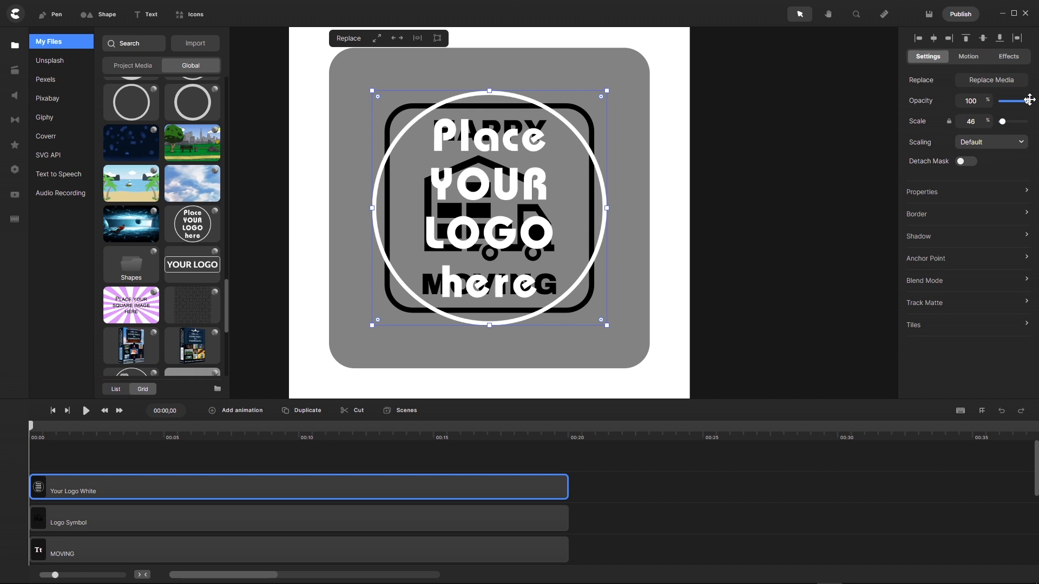
pyautogui.moveTo(1029, 100); pyautogui.dragTo(998, 100)
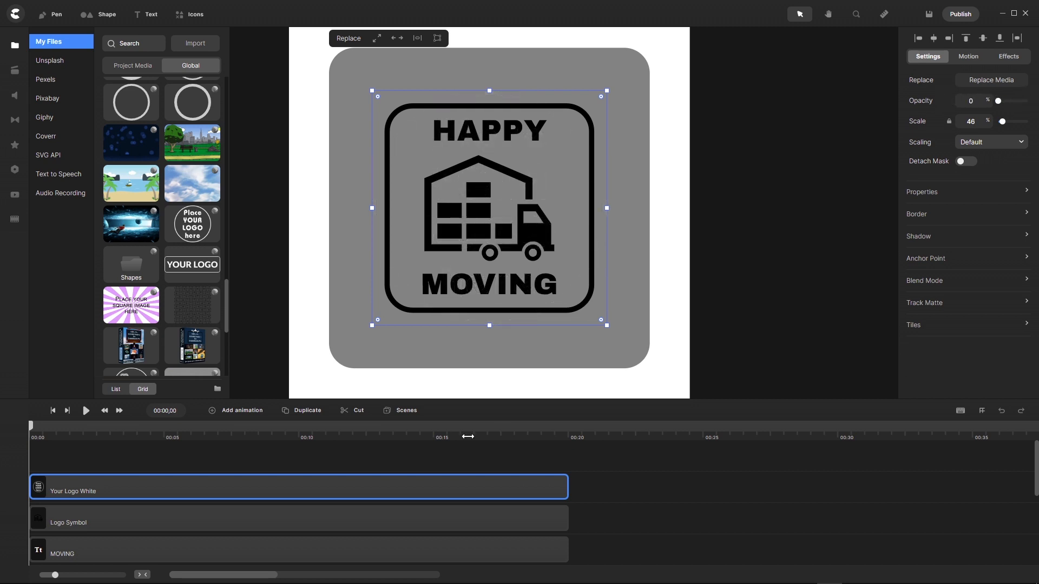
# Step: Group the Your Logo White, Logo Symbol, MOVING, HAPPY and Logo Outline layers and rename the group "Logo TM"
pyautogui.moveTo(321, 401); pyautogui.dragTo(325, 216)
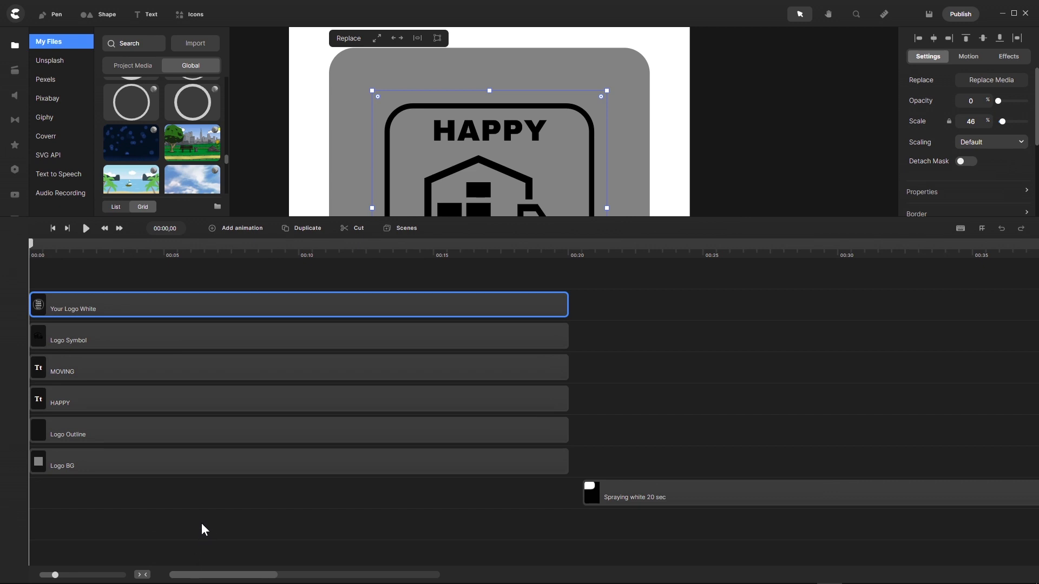
pyautogui.moveTo(592, 301); pyautogui.dragTo(395, 434)
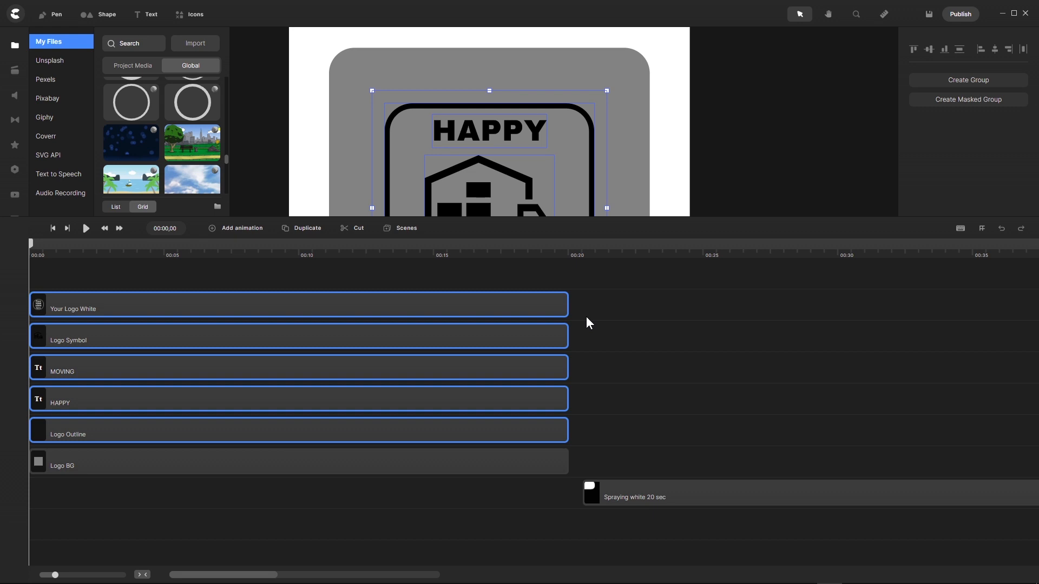
pyautogui.hotkey('ctrl', 'g')
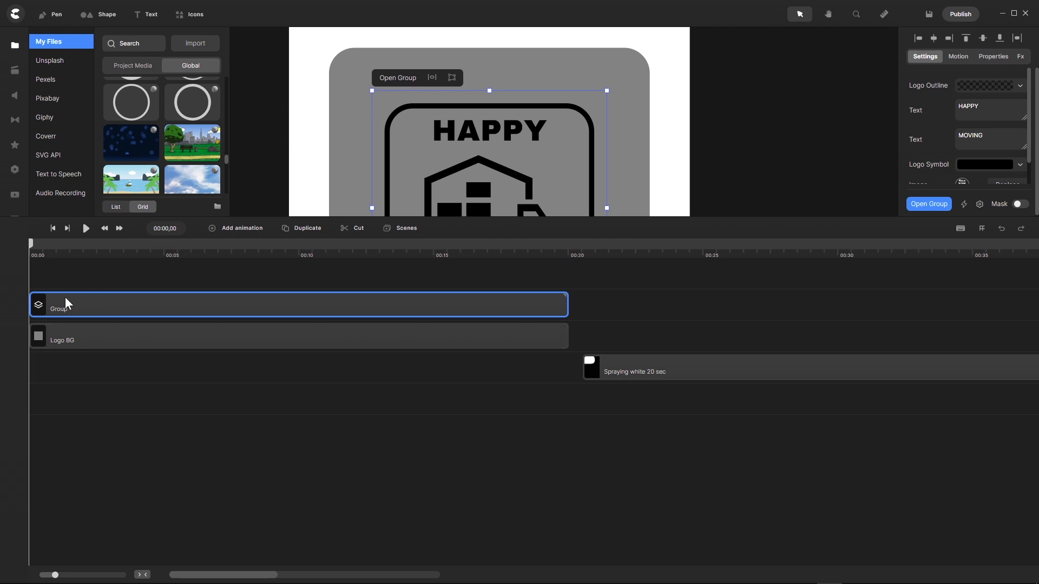
pyautogui.rightClick(54, 310)
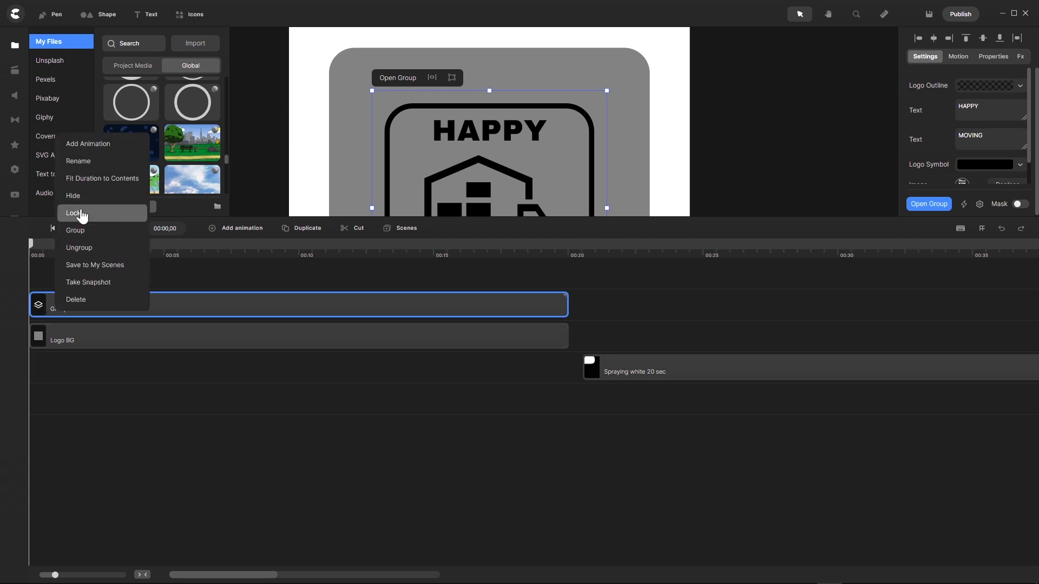
pyautogui.click(89, 168)
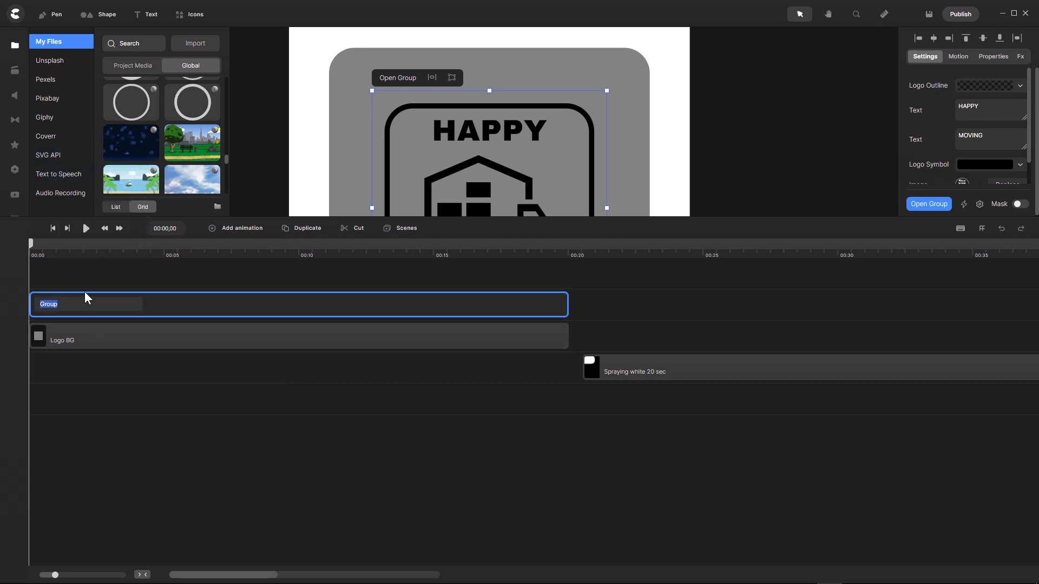
pyautogui.write('Logo TM')
pyautogui.click(142, 396)
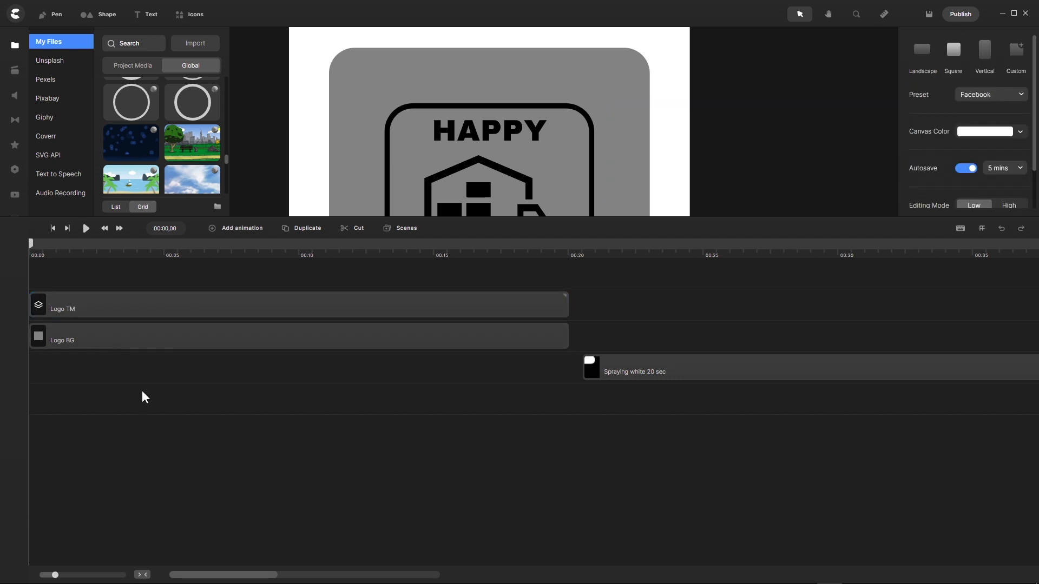
# Step: Hide the "Logo BG" layer to inspect the logo against the white canvas, and show it again
pyautogui.click(114, 307)
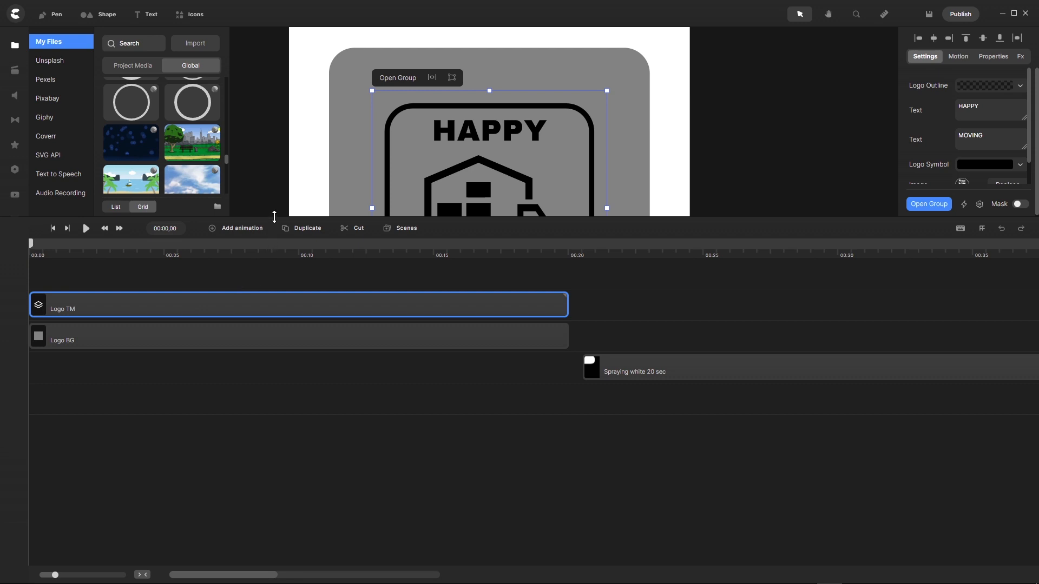
pyautogui.moveTo(274, 216); pyautogui.dragTo(275, 357)
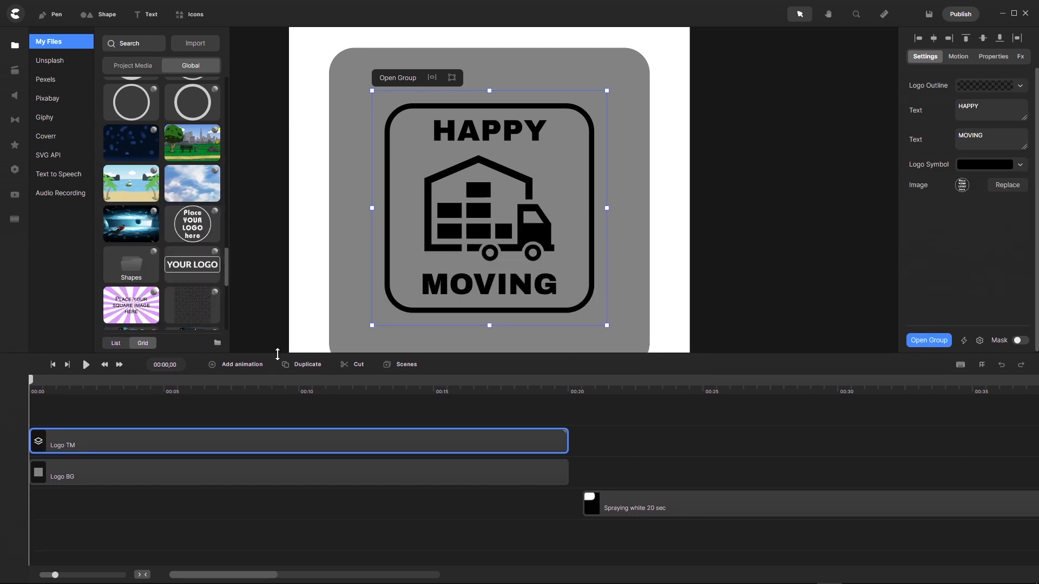
pyautogui.click(210, 476)
pyautogui.rightClick(211, 476)
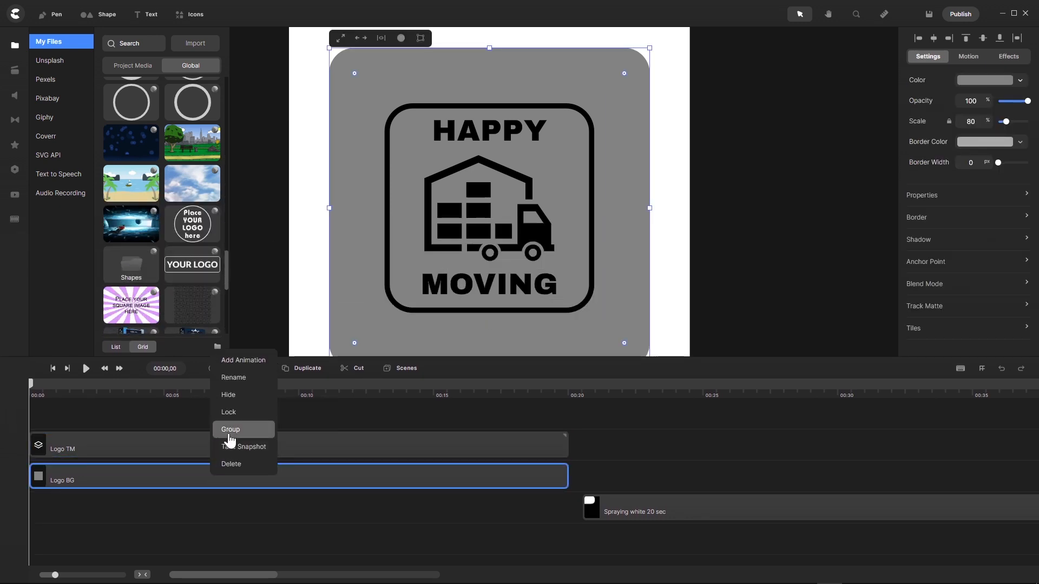
pyautogui.click(237, 401)
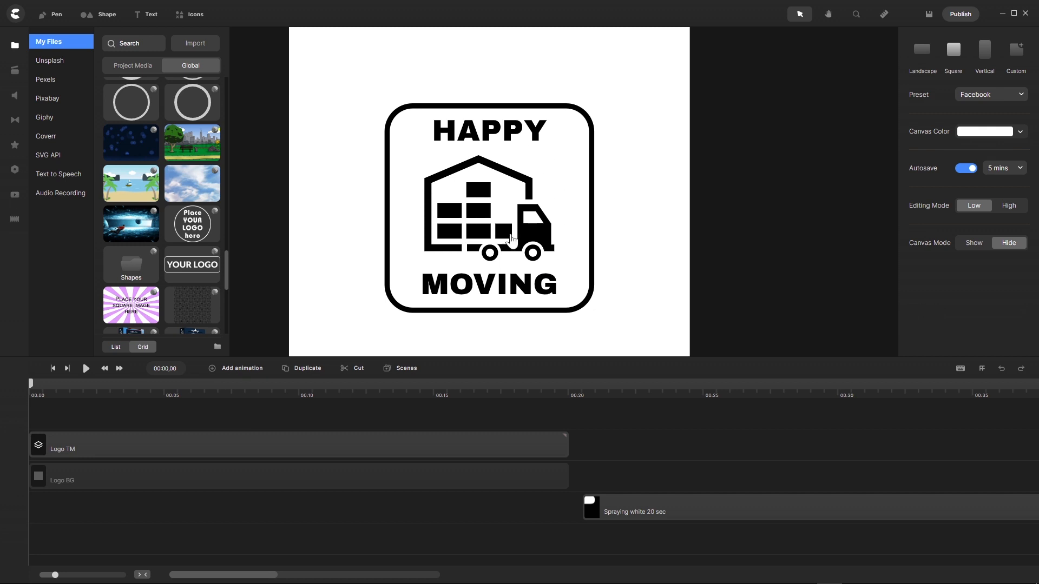
pyautogui.click(158, 473)
pyautogui.rightClick(158, 473)
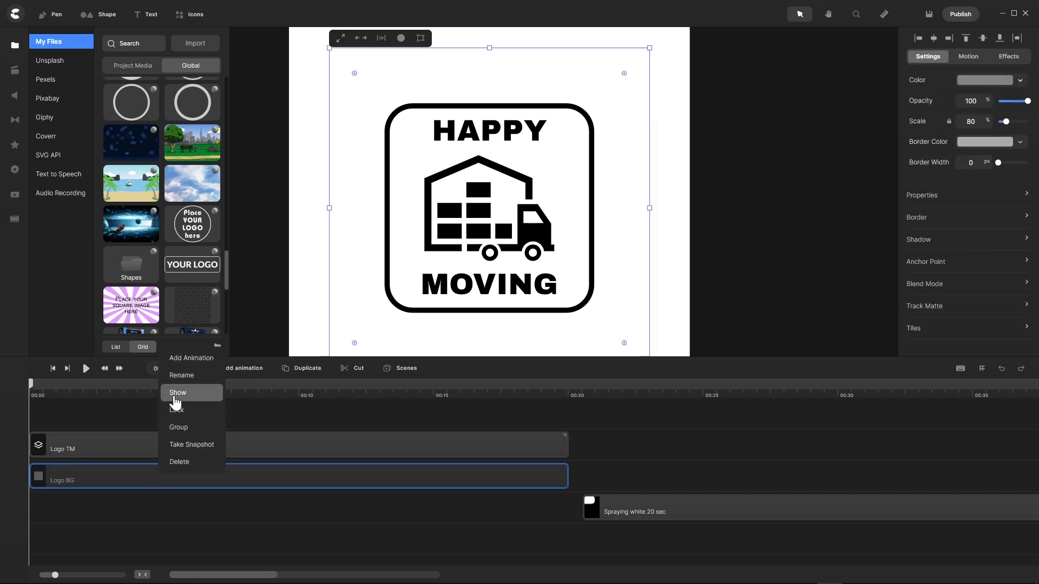
pyautogui.click(172, 401)
pyautogui.click(154, 448)
pyautogui.rightClick(154, 449)
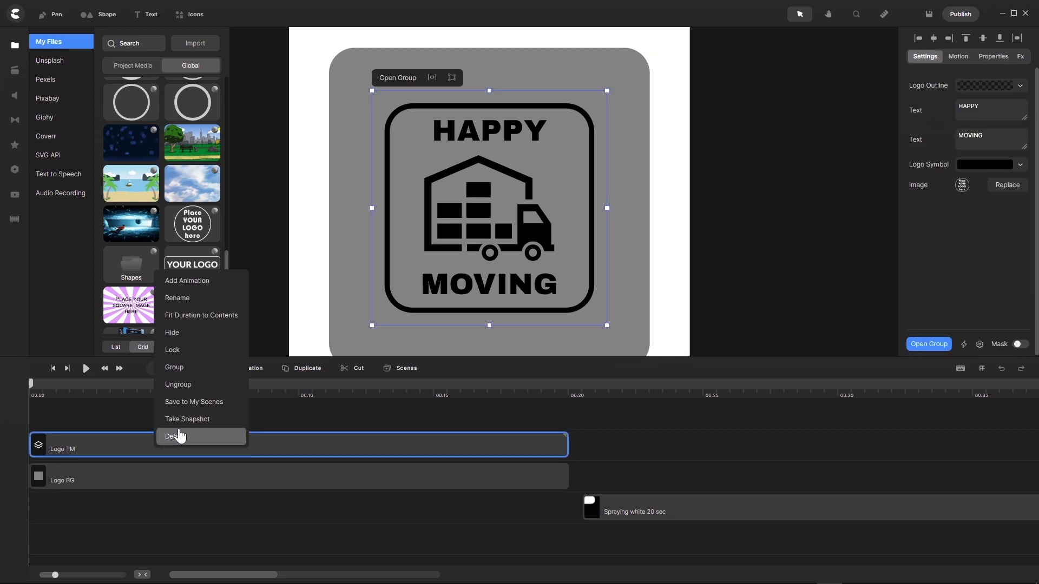
pyautogui.click(284, 407)
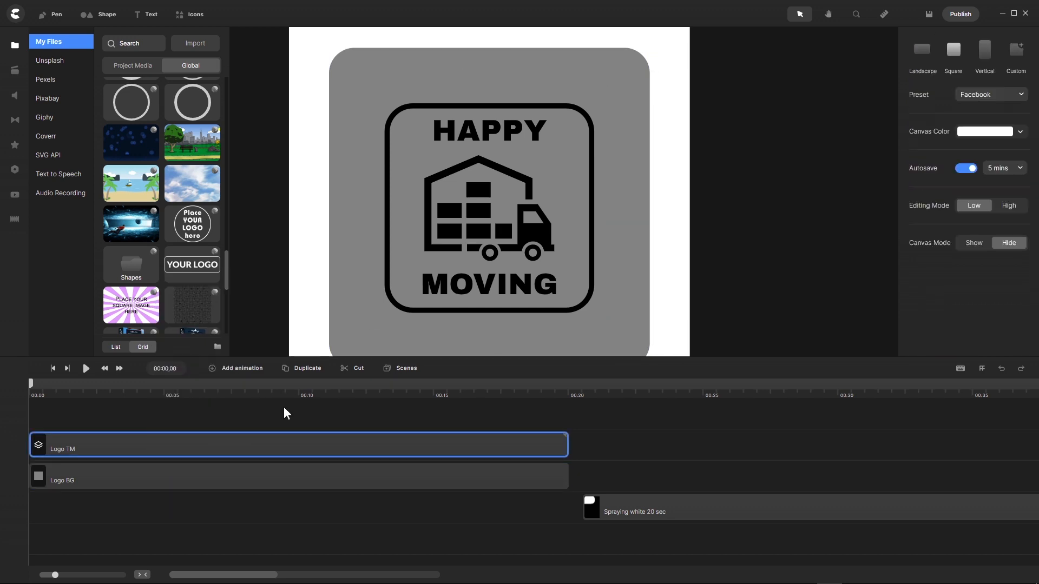
# Step: Duplicate the "Logo TM" group and move the upper copy beneath the "Spraying white 20 sec" clip, aligned with that clip's start
pyautogui.click(261, 433)
pyautogui.click(288, 370)
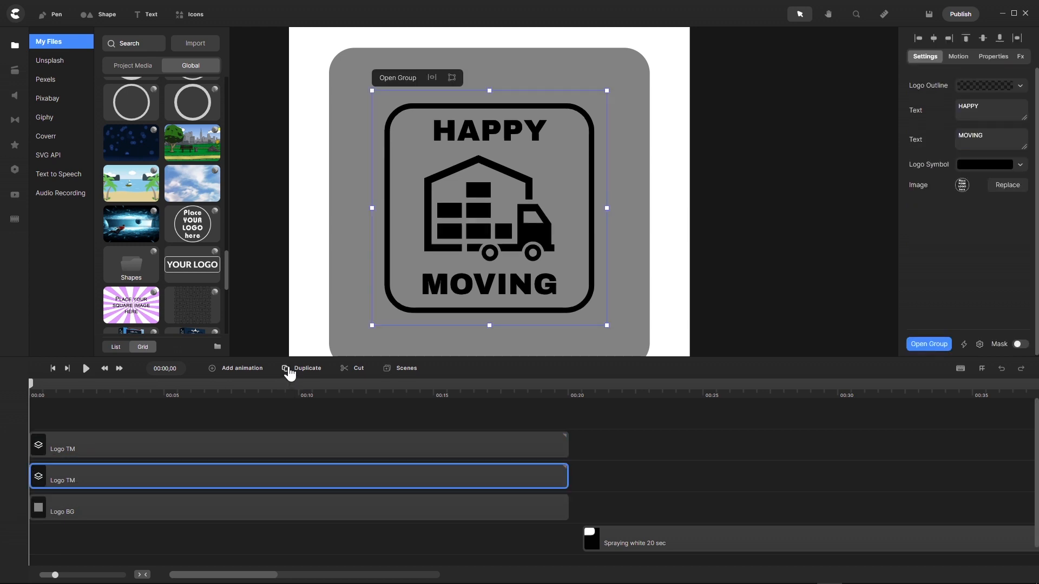
pyautogui.click(274, 454)
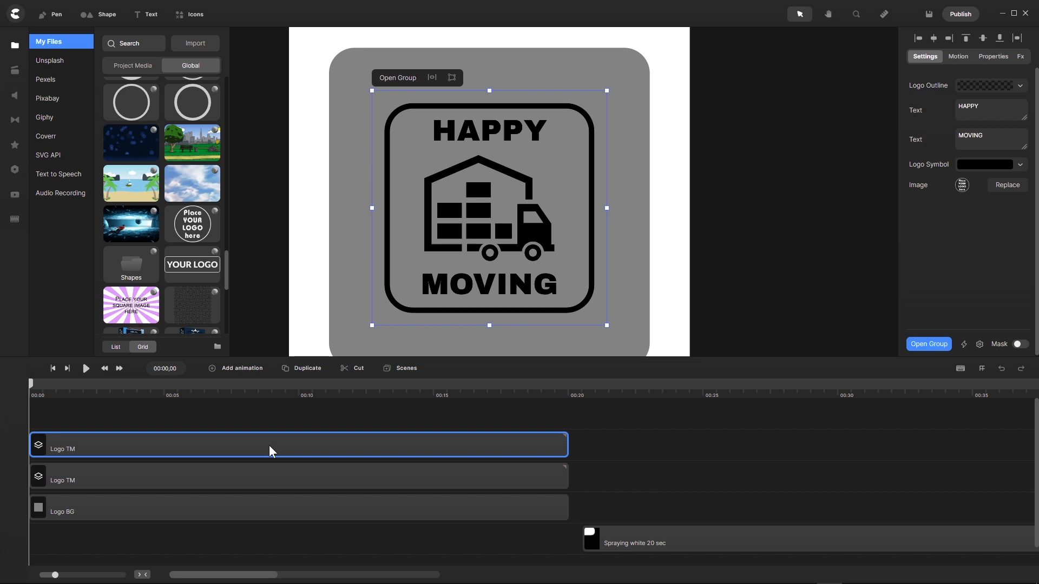
pyautogui.moveTo(268, 446)
pyautogui.mouseDown()
pyautogui.moveTo(480, 538)
pyautogui.moveTo(495, 582)
pyautogui.moveTo(480, 546)
pyautogui.moveTo(476, 571)
pyautogui.moveTo(733, 575)
pyautogui.moveTo(763, 554)
pyautogui.moveTo(825, 548)
pyautogui.mouseUp()
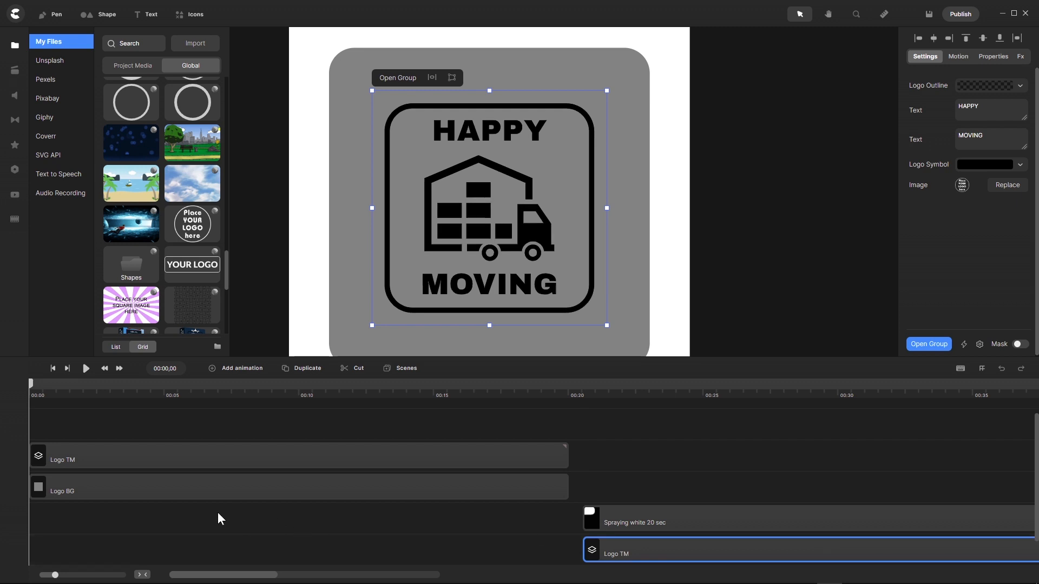
# Step: Mask the "Logo BG" layer with the "Logo TM" group directly above it, using an inverted Alpha track matte
pyautogui.scroll(-2, 473, 181)
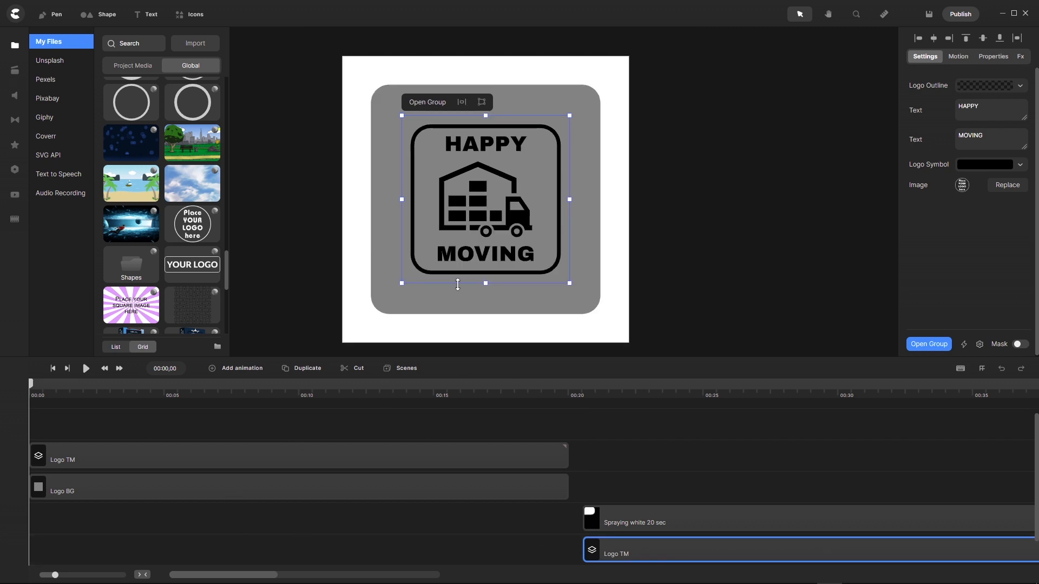
pyautogui.scroll(2, 458, 285)
pyautogui.scroll(-2, 458, 285)
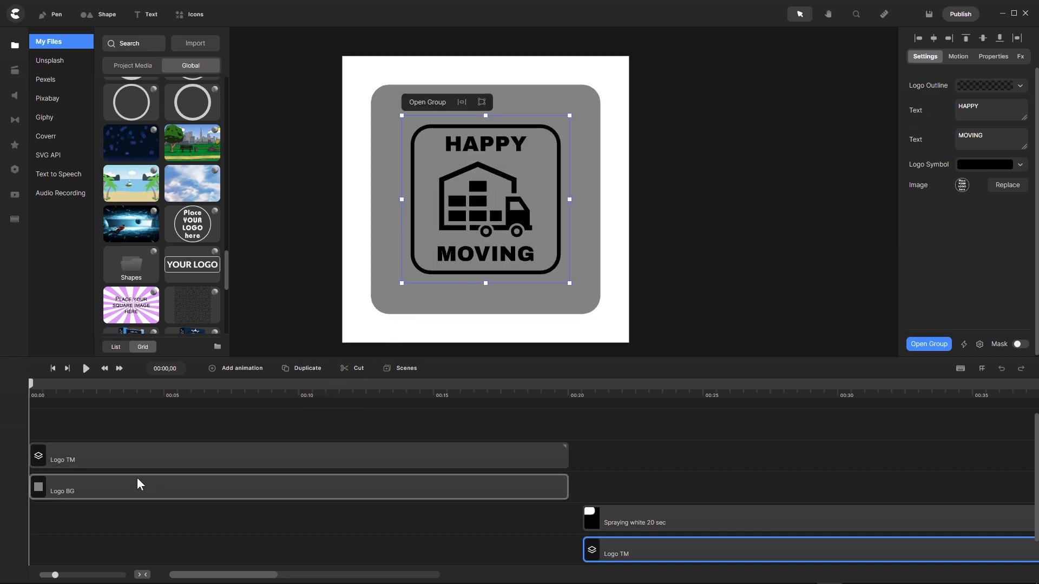
pyautogui.click(100, 496)
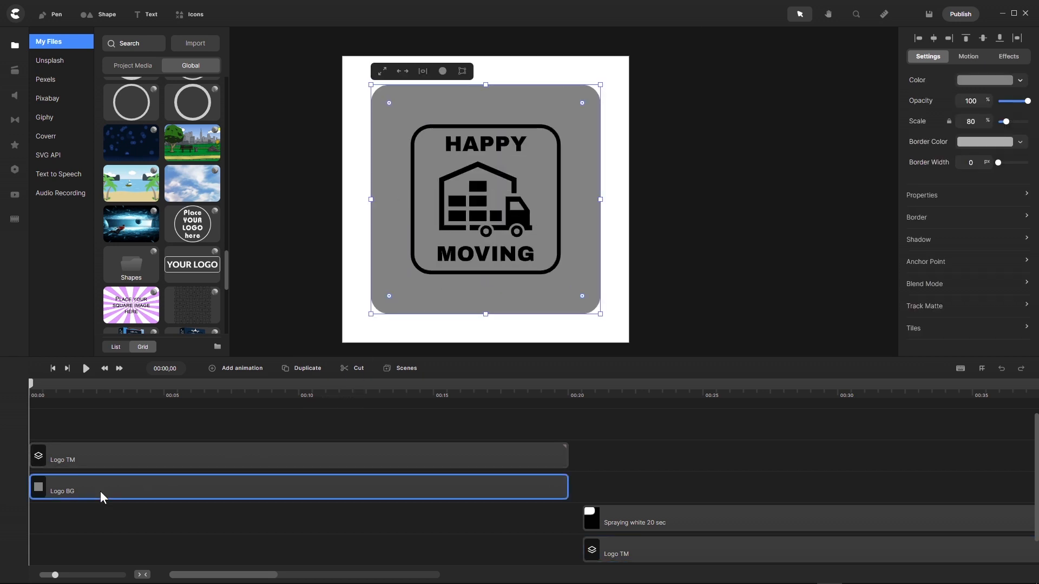
pyautogui.click(1027, 306)
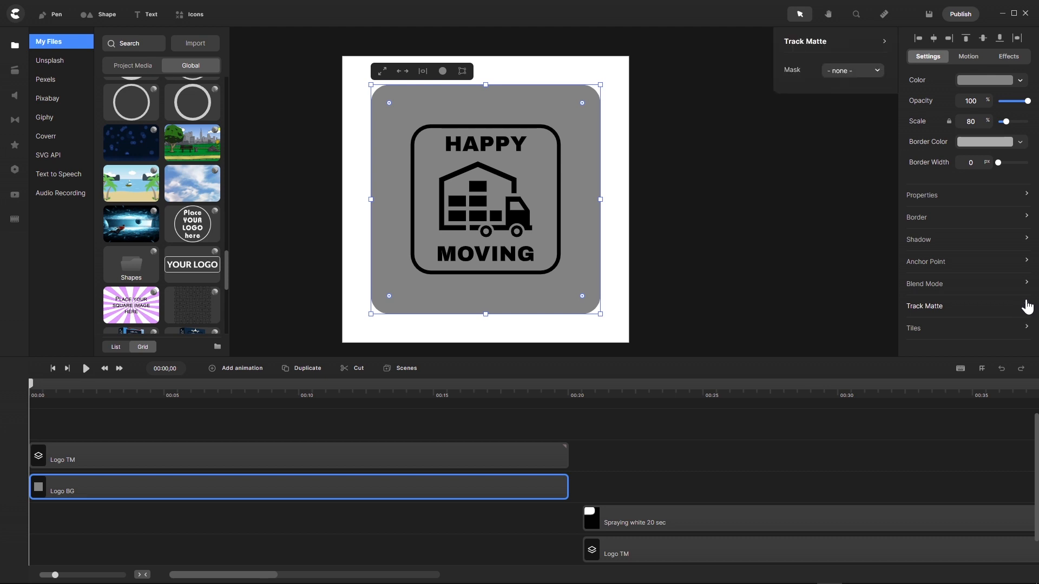
pyautogui.click(876, 72)
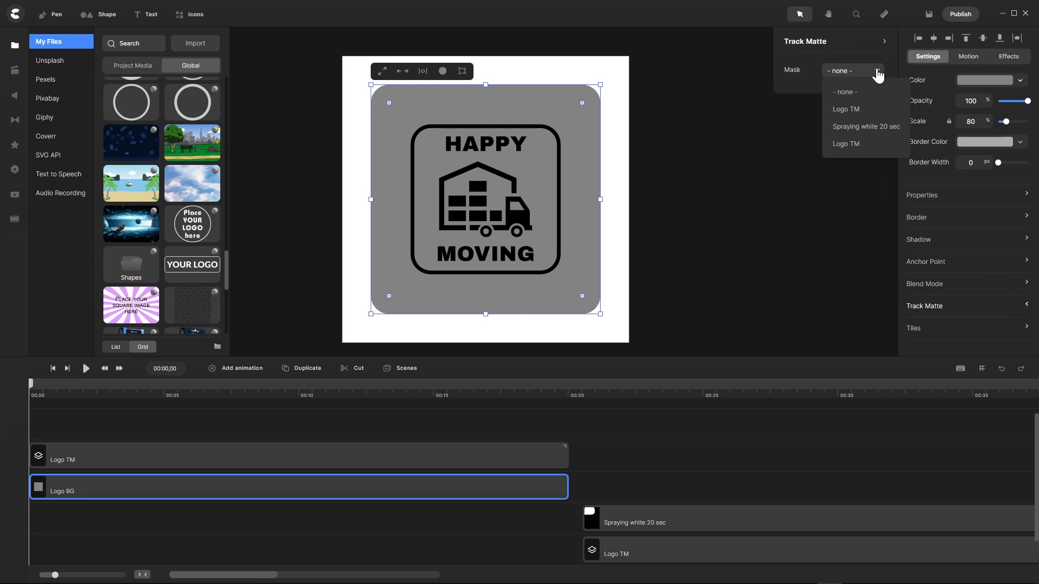
pyautogui.click(860, 146)
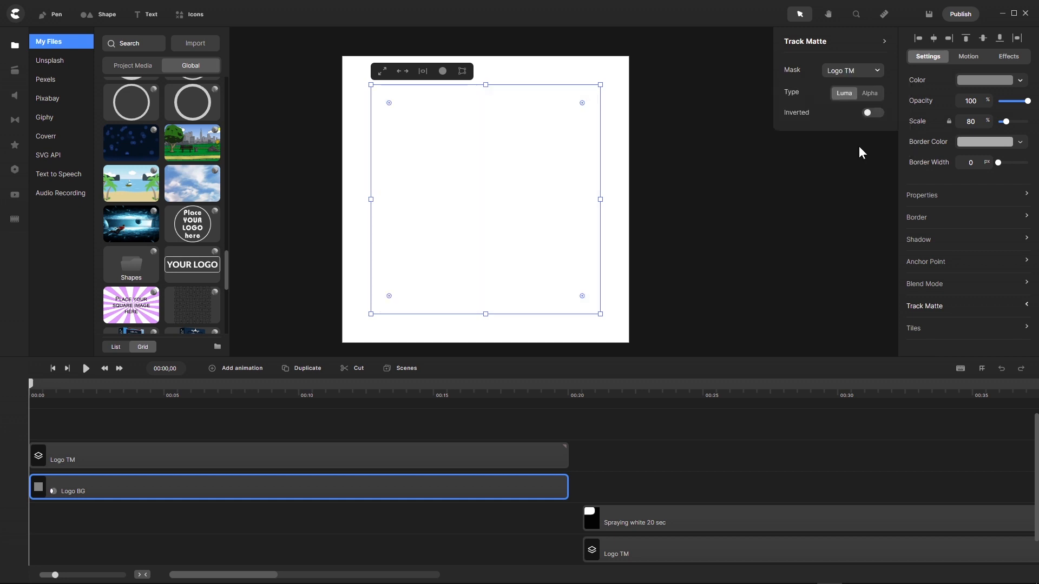
pyautogui.click(868, 94)
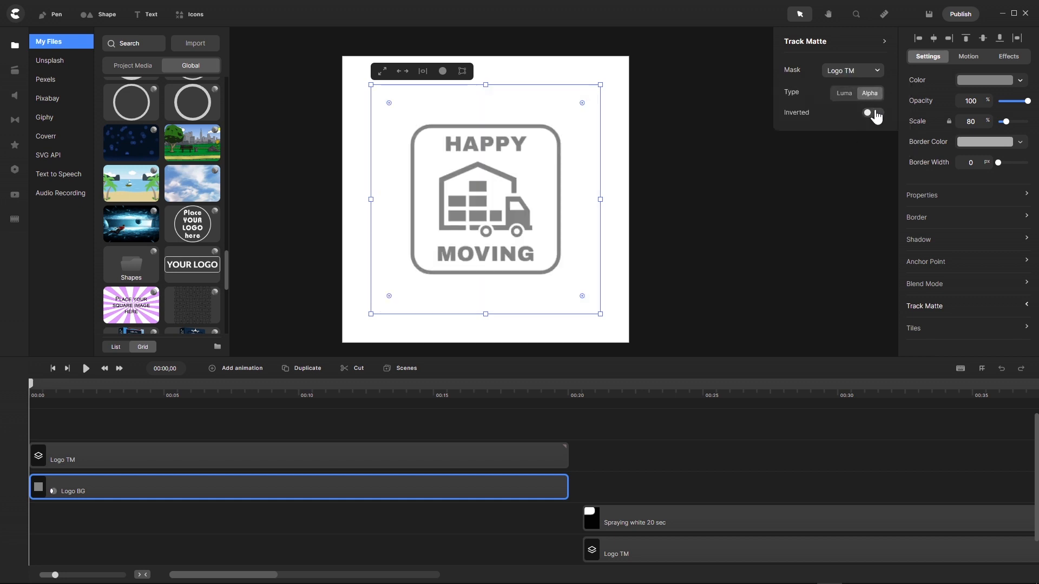
pyautogui.click(870, 113)
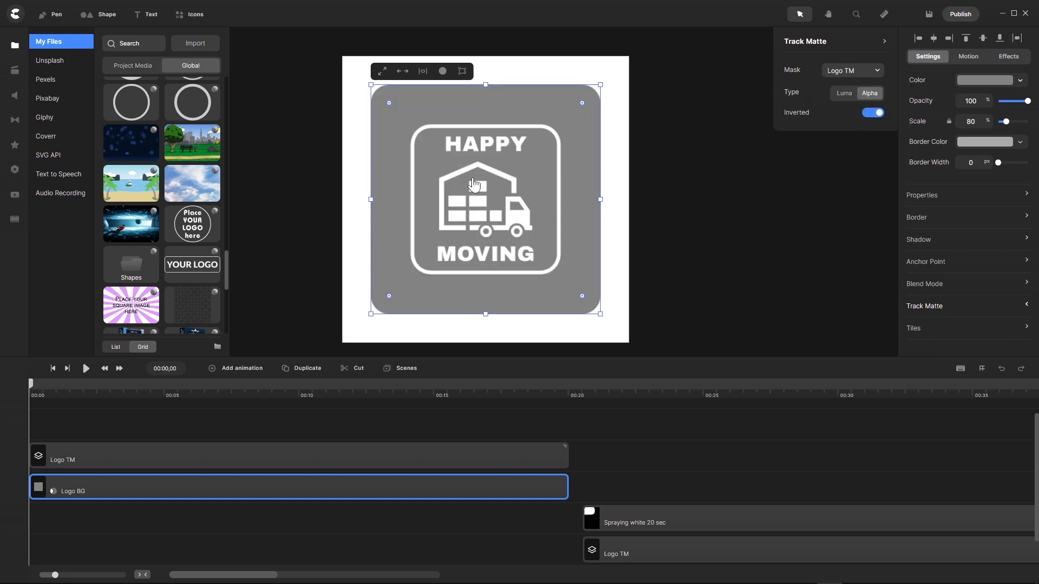
# Step: Check the edges of the logo cut-outs and background corner up close, and set the project's editing mode to High
pyautogui.scroll(3, 445, 157)
pyautogui.scroll(2, 445, 157)
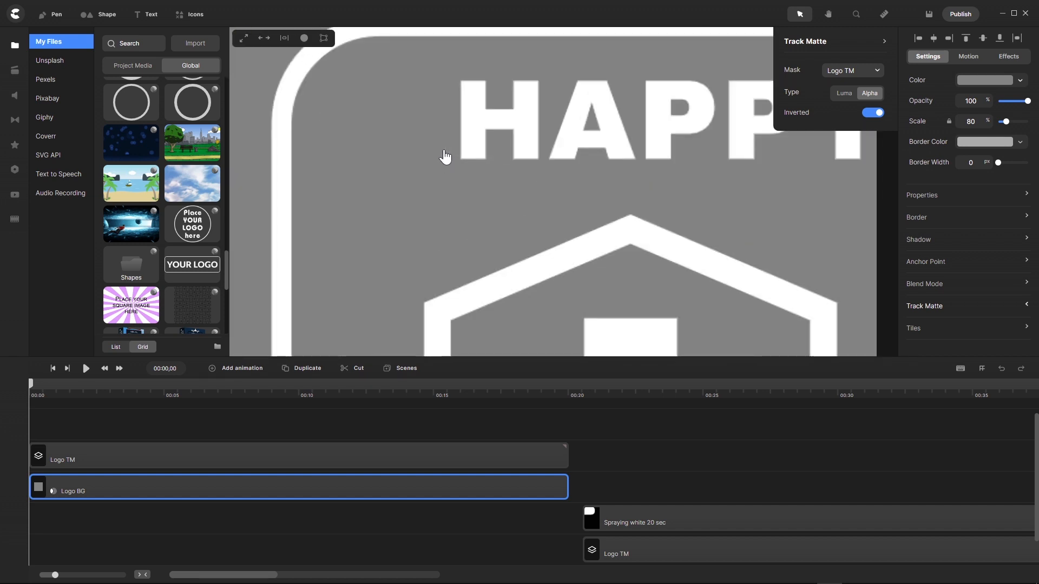
pyautogui.scroll(-5, 445, 157)
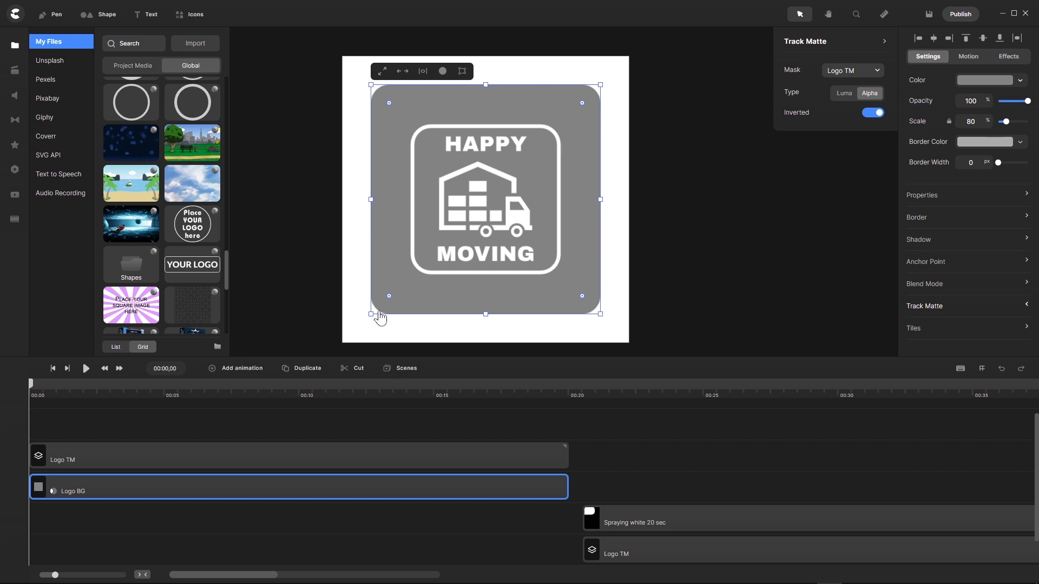
pyautogui.scroll(5, 379, 319)
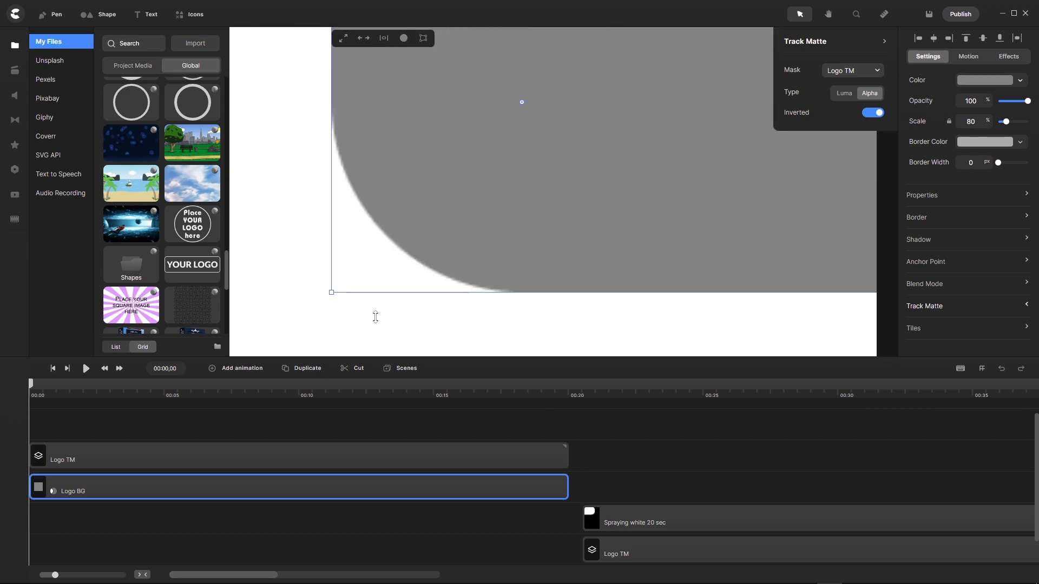
pyautogui.scroll(-5, 376, 270)
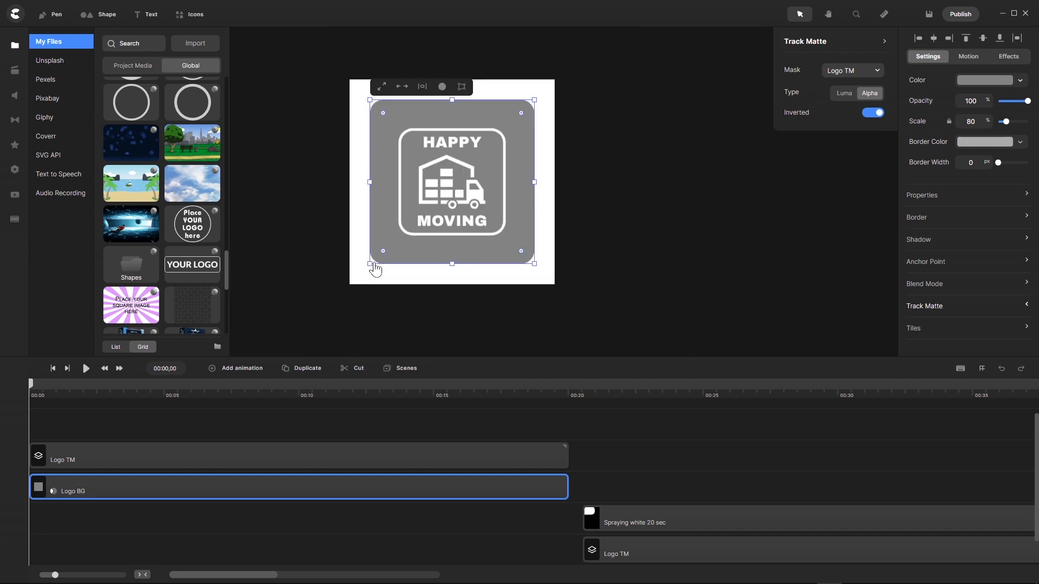
pyautogui.click(682, 427)
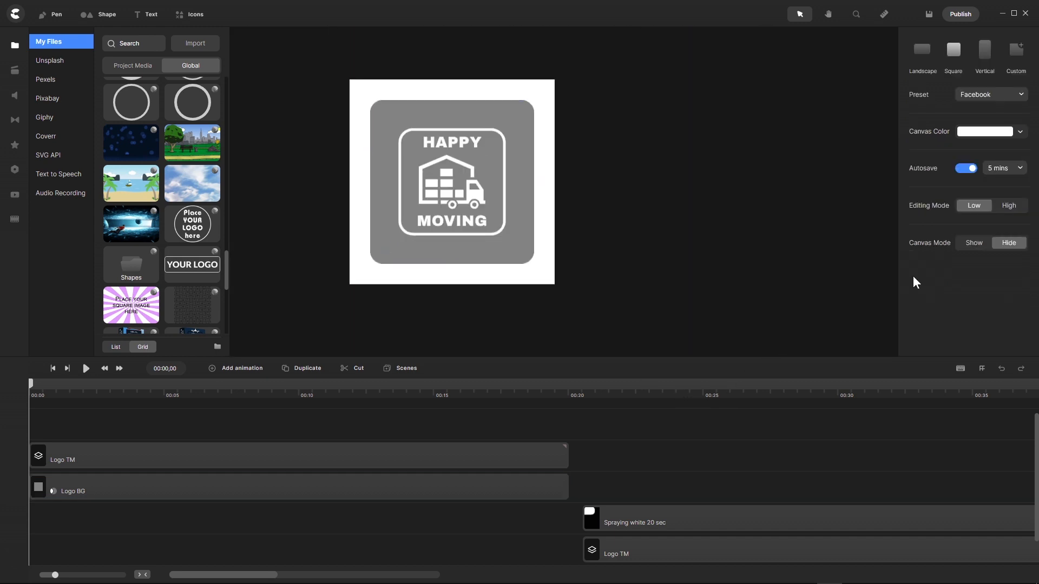
pyautogui.click(1009, 206)
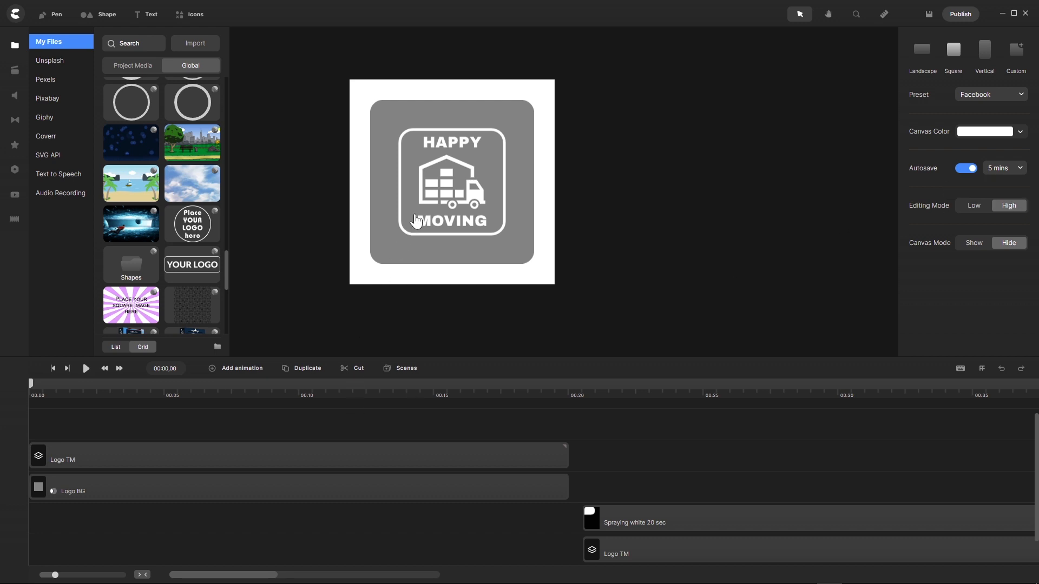
# Step: Apply the Inner Shadow effect to the "Logo BG" layer
pyautogui.click(131, 488)
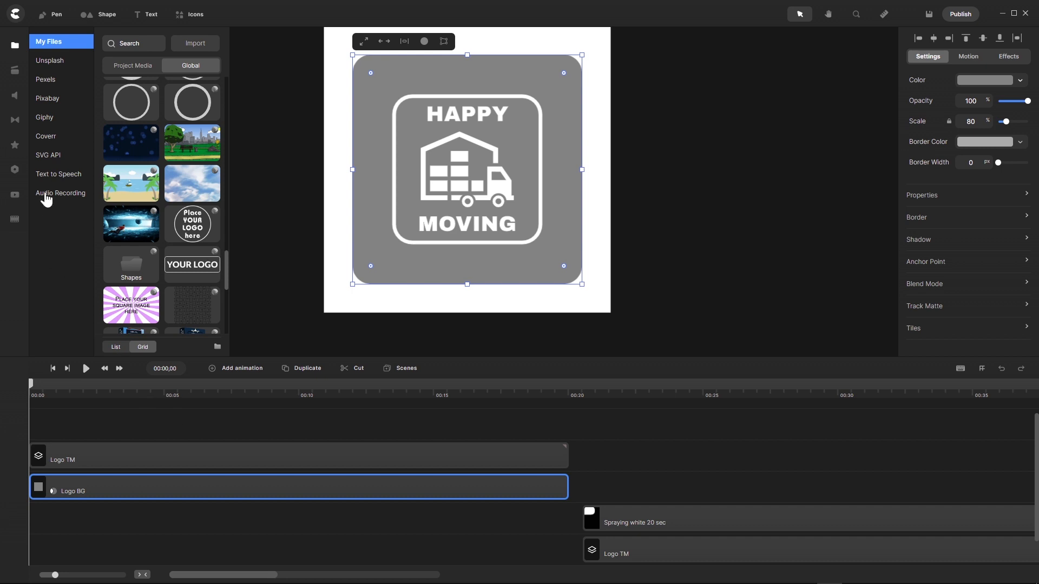
pyautogui.click(15, 145)
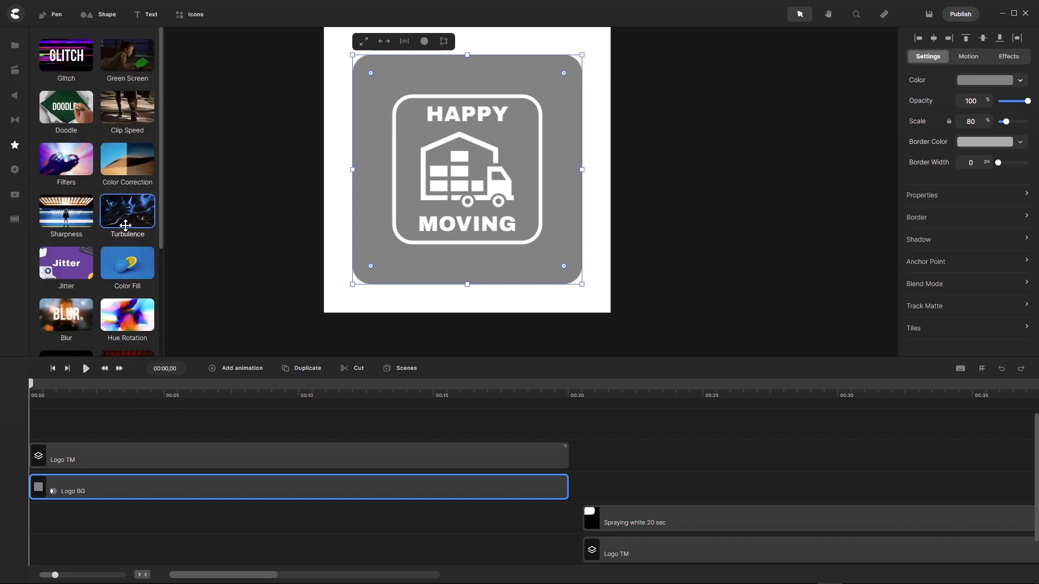
pyautogui.scroll(-3, 125, 225)
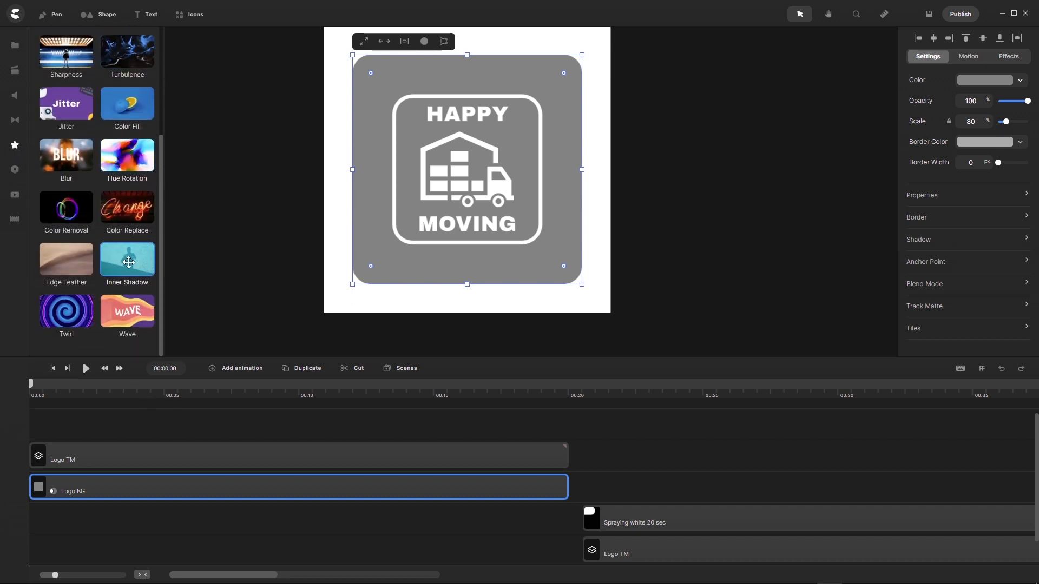
pyautogui.moveTo(129, 263); pyautogui.dragTo(155, 489)
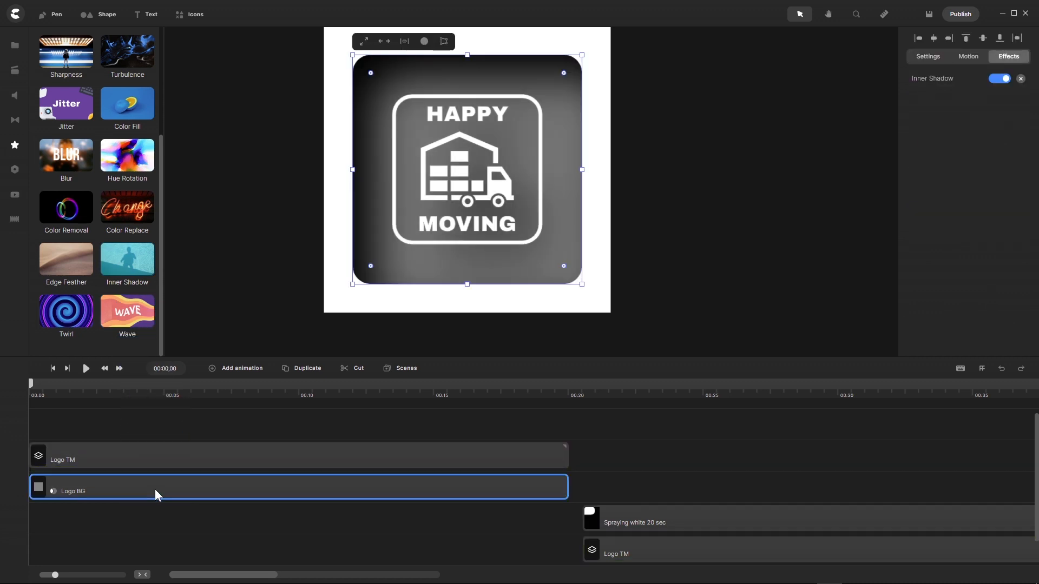
# Step: Set the Inner Shadow's distance to 0% and its blur to 0.2% on the "Logo BG" layer
pyautogui.click(927, 80)
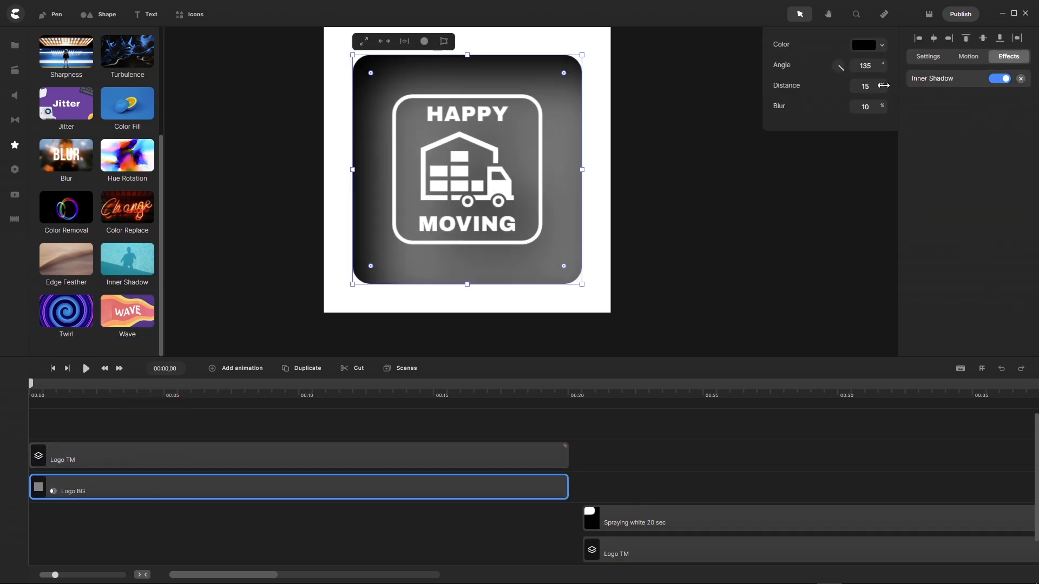
pyautogui.moveTo(880, 85); pyautogui.dragTo(777, 104)
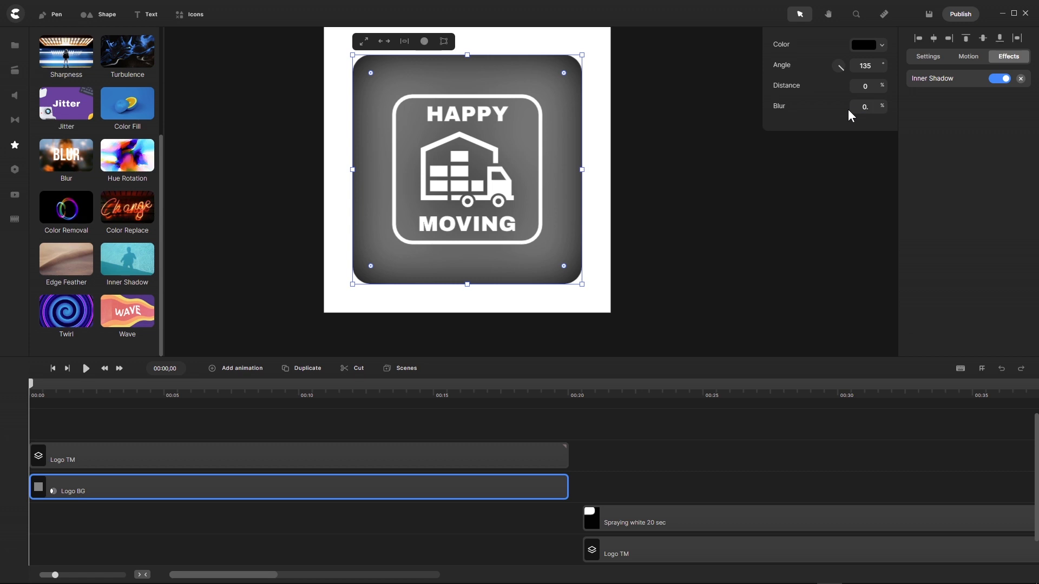
pyautogui.press('BackSpace')
pyautogui.press('BackSpace')
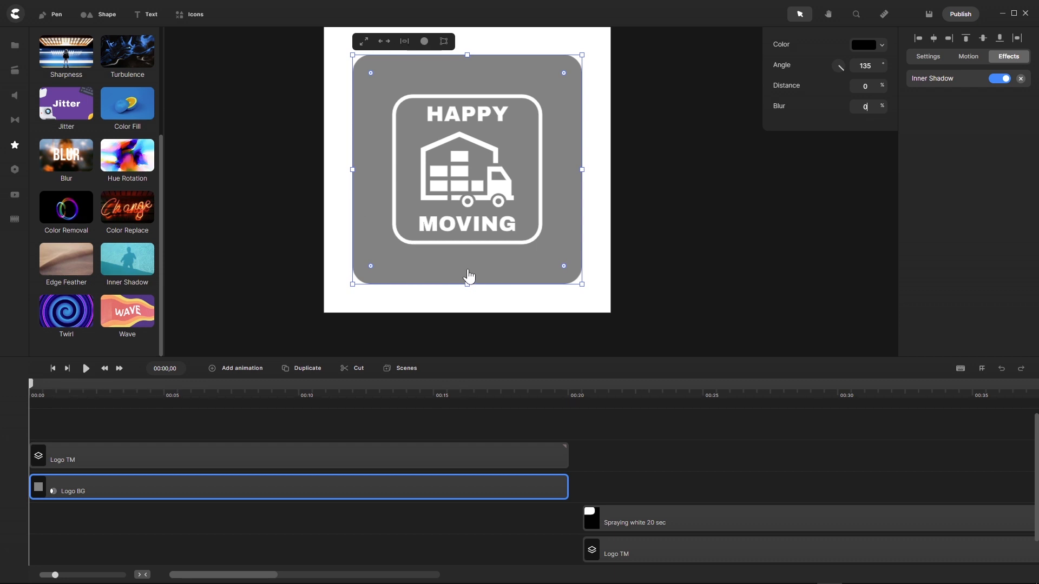
pyautogui.scroll(10, 467, 287)
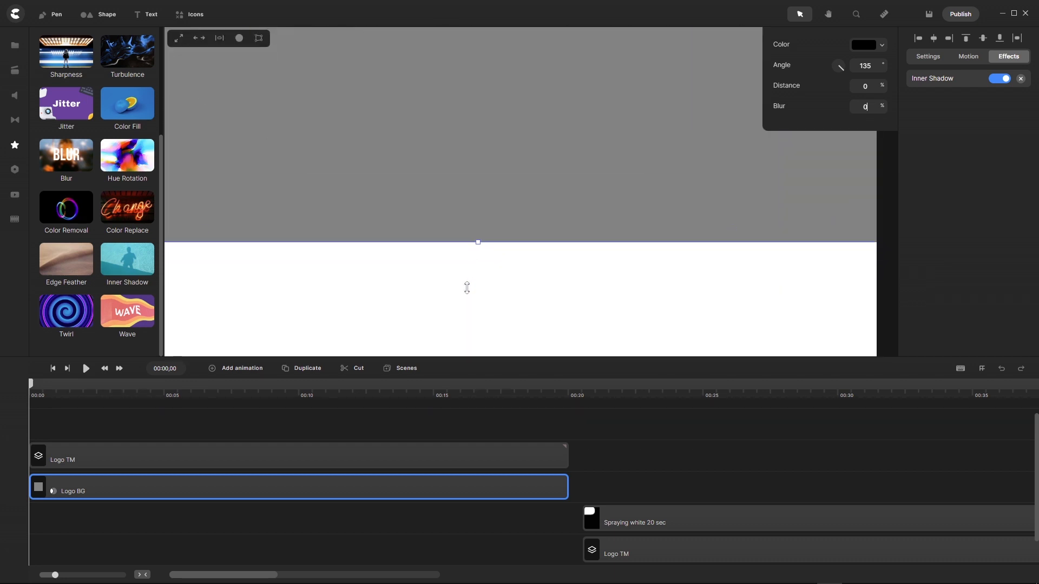
pyautogui.scroll(-4, 466, 284)
pyautogui.scroll(-3, 380, 283)
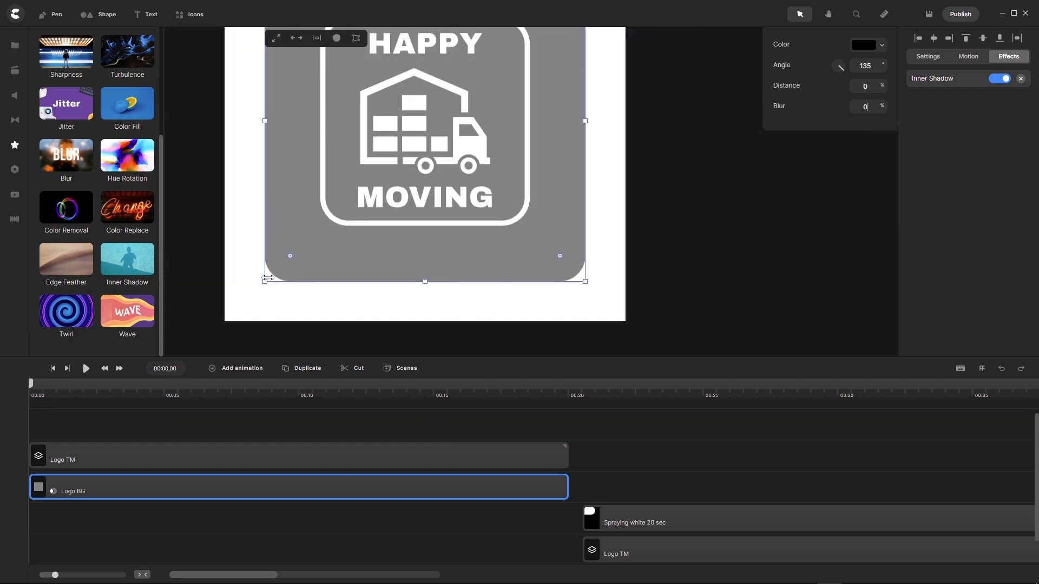
pyautogui.scroll(8, 268, 278)
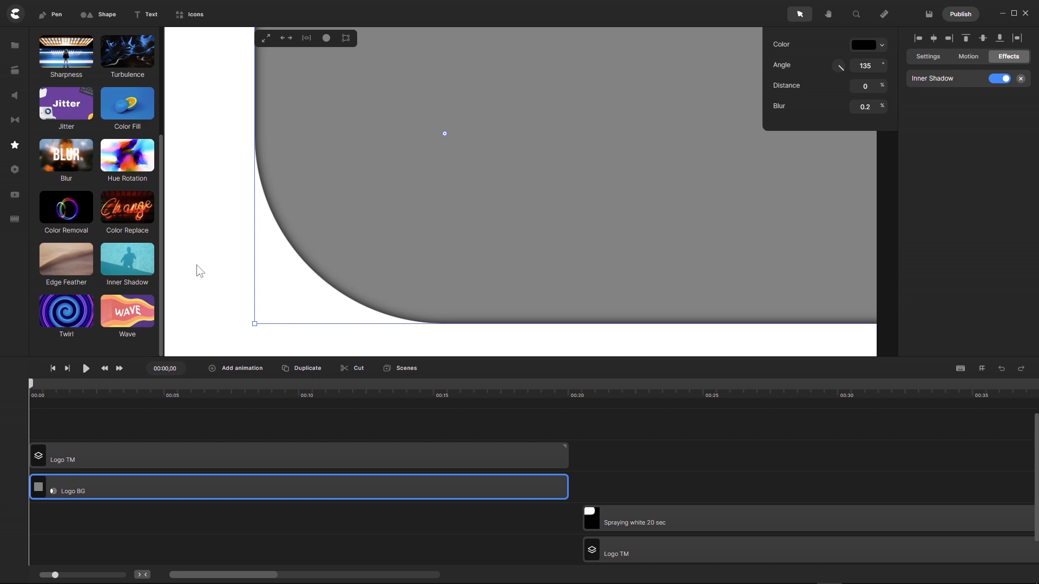
# Step: Examine the inner shadow along the background corner, the MOVING lettering and the truck symbol cut-outs
pyautogui.scroll(-2, 263, 233)
pyautogui.scroll(-3, 264, 232)
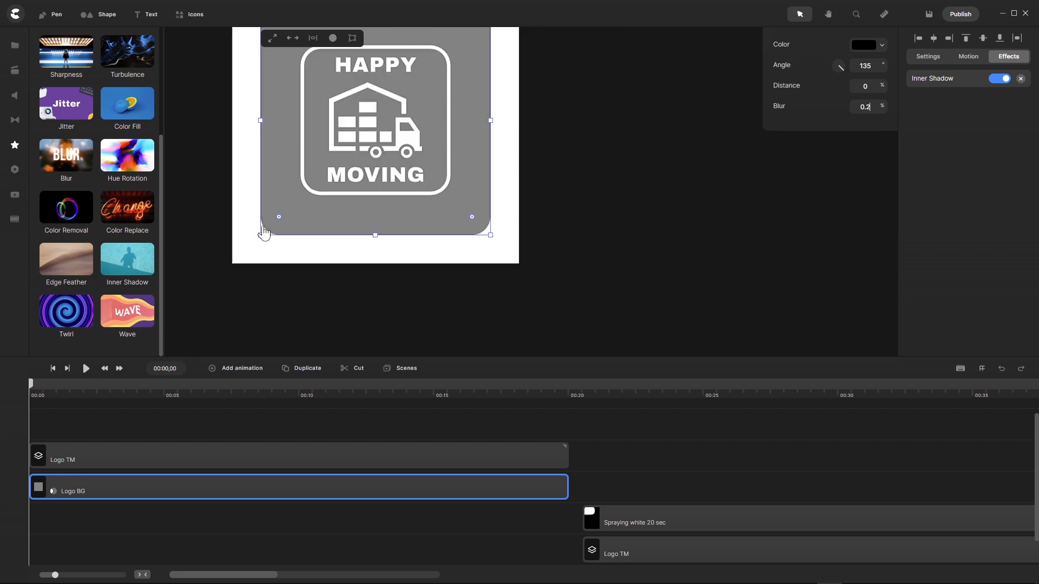
pyautogui.scroll(5, 334, 190)
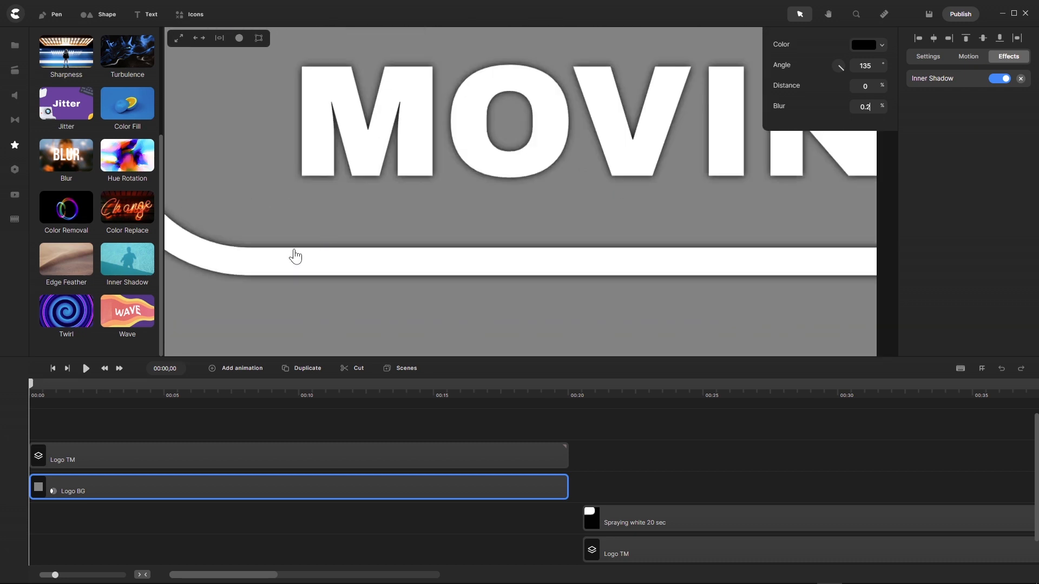
pyautogui.scroll(-4, 406, 234)
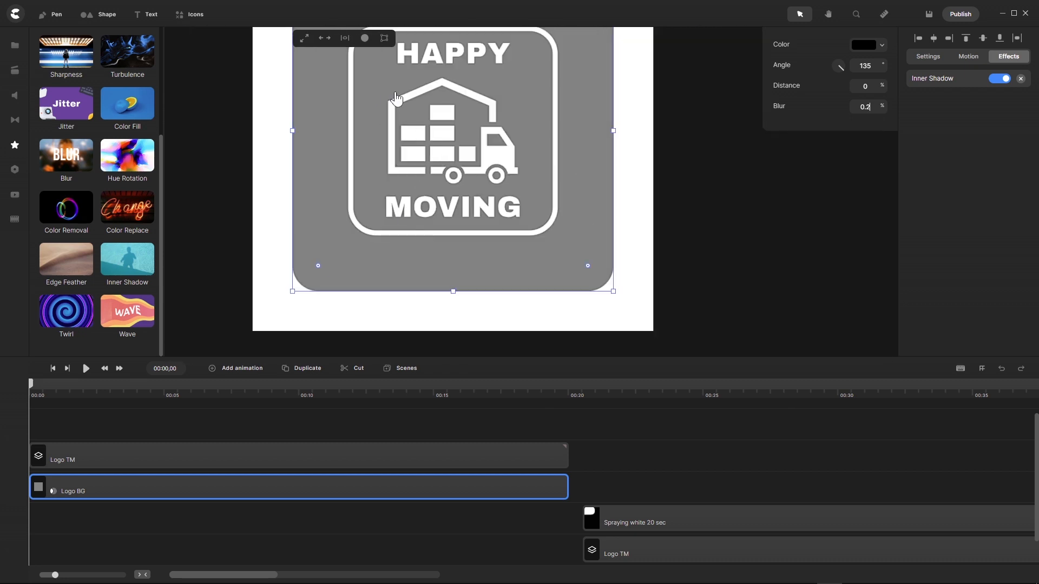
pyautogui.scroll(5, 394, 99)
pyautogui.scroll(-5, 381, 190)
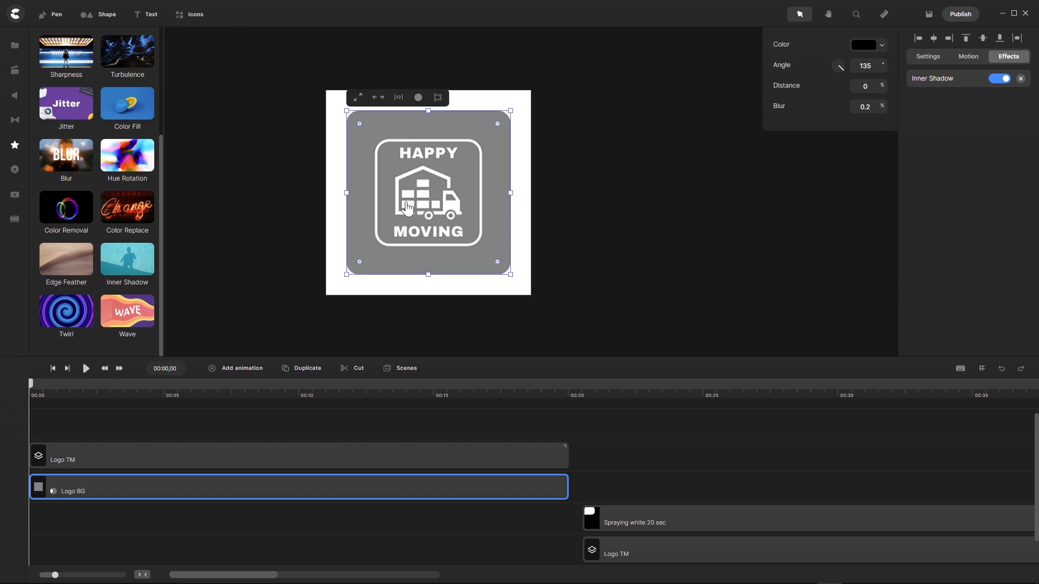
pyautogui.scroll(1, 408, 208)
pyautogui.scroll(-1, 411, 200)
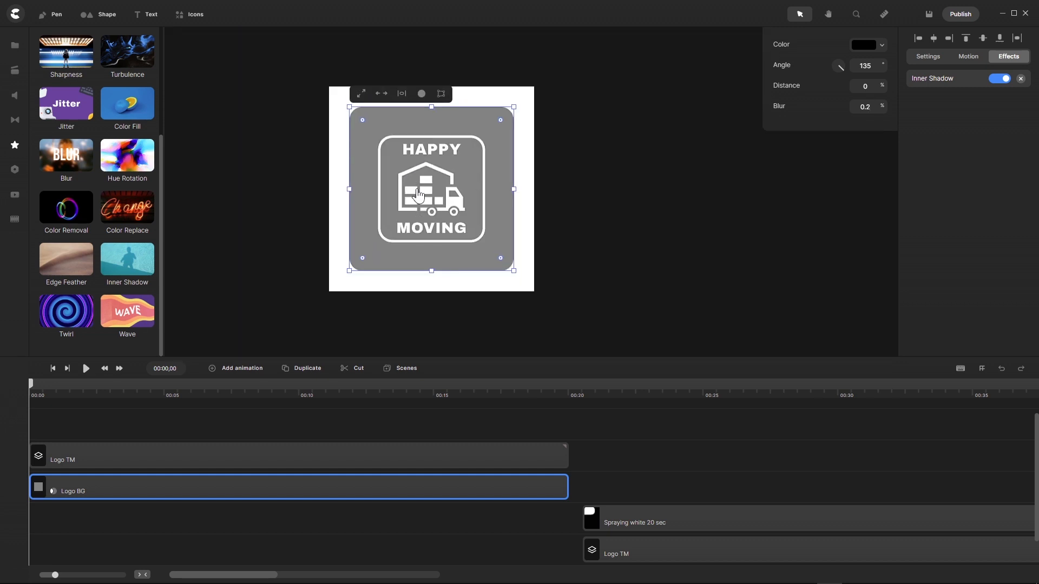
# Step: Group the "Logo BG" layer with the "Logo TM" group above it and rename the new group "Logo Stencil"
pyautogui.click(199, 531)
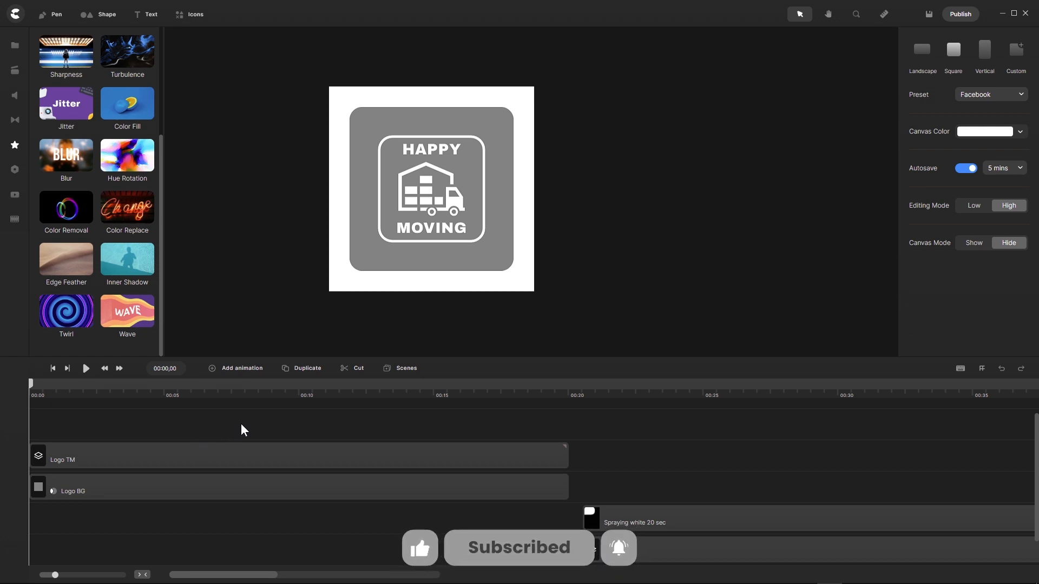
pyautogui.moveTo(247, 429); pyautogui.dragTo(155, 515)
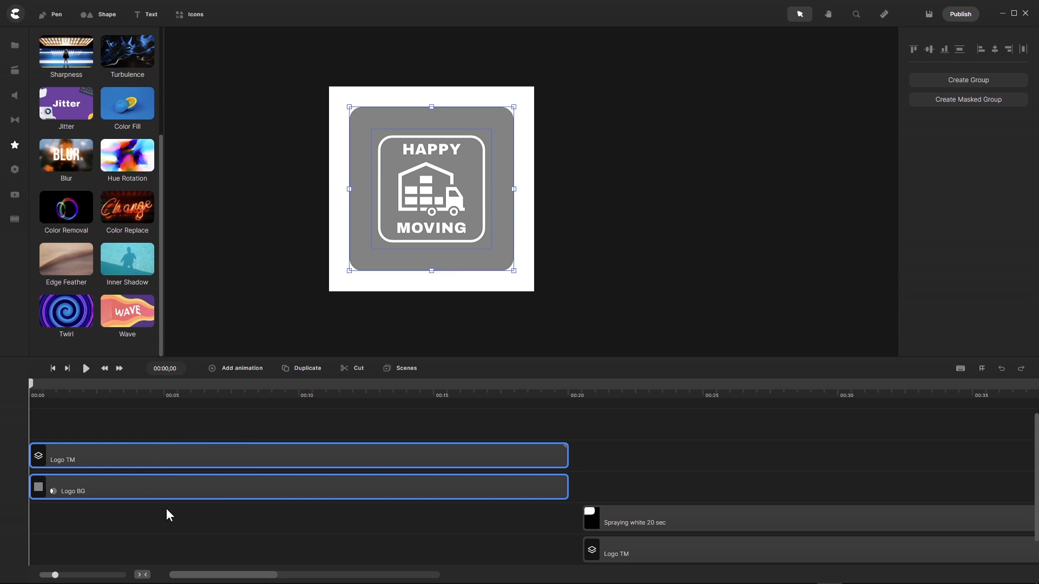
pyautogui.hotkey('ctrl', 'g')
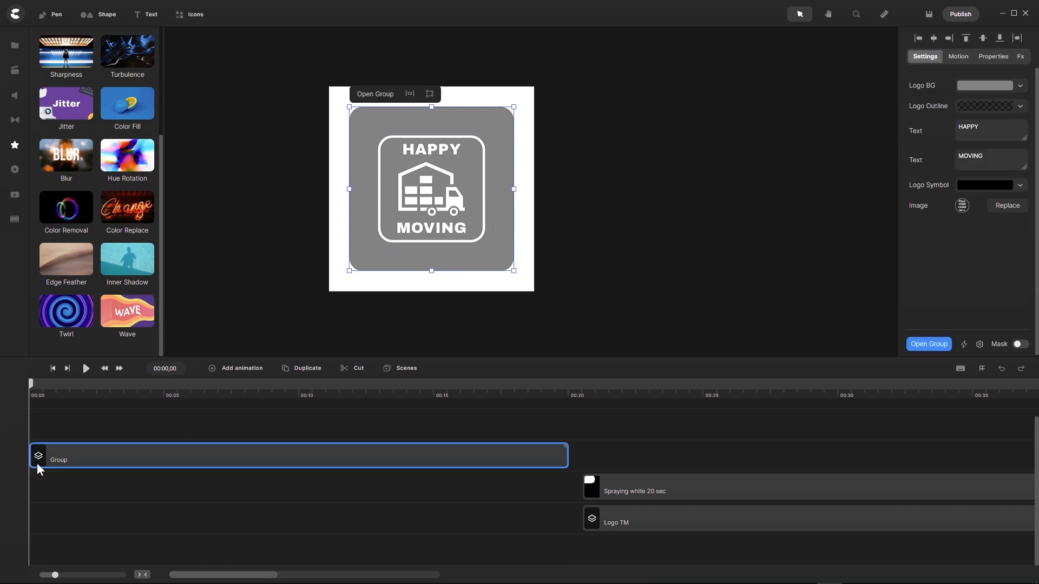
pyautogui.rightClick(56, 457)
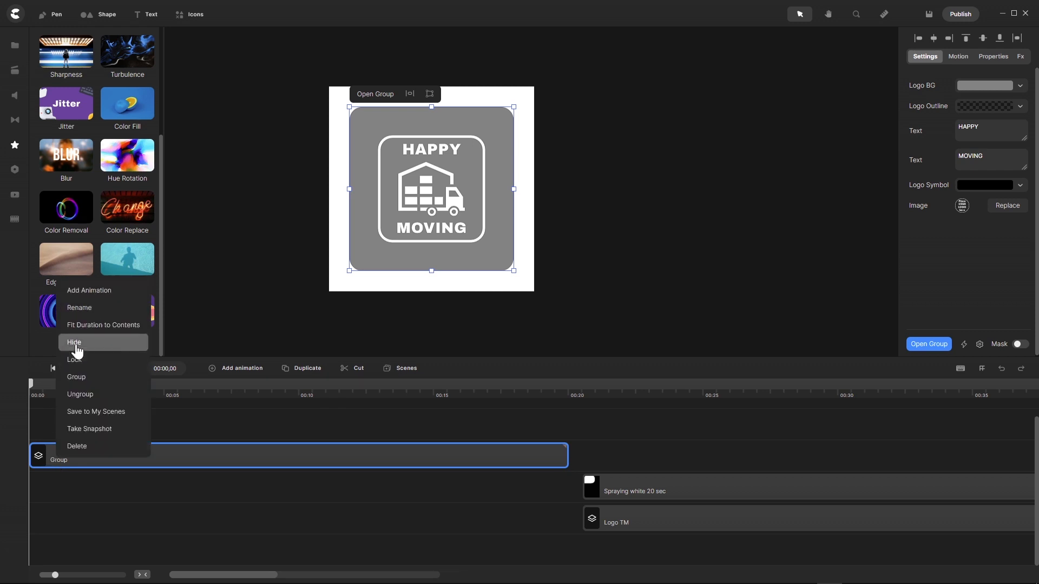
pyautogui.click(92, 314)
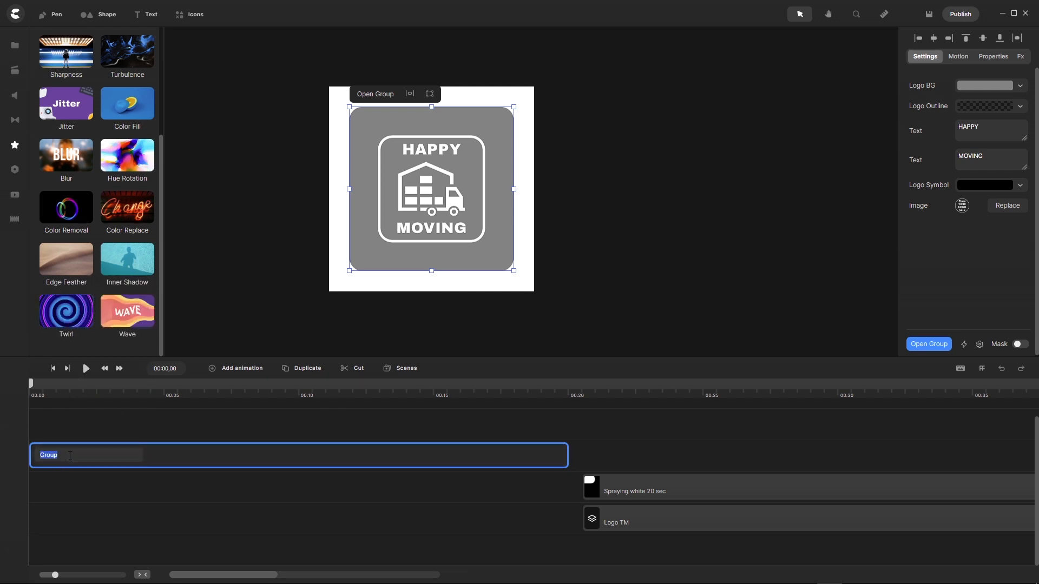
pyautogui.write('Logo Stencil')
pyautogui.press('Return')
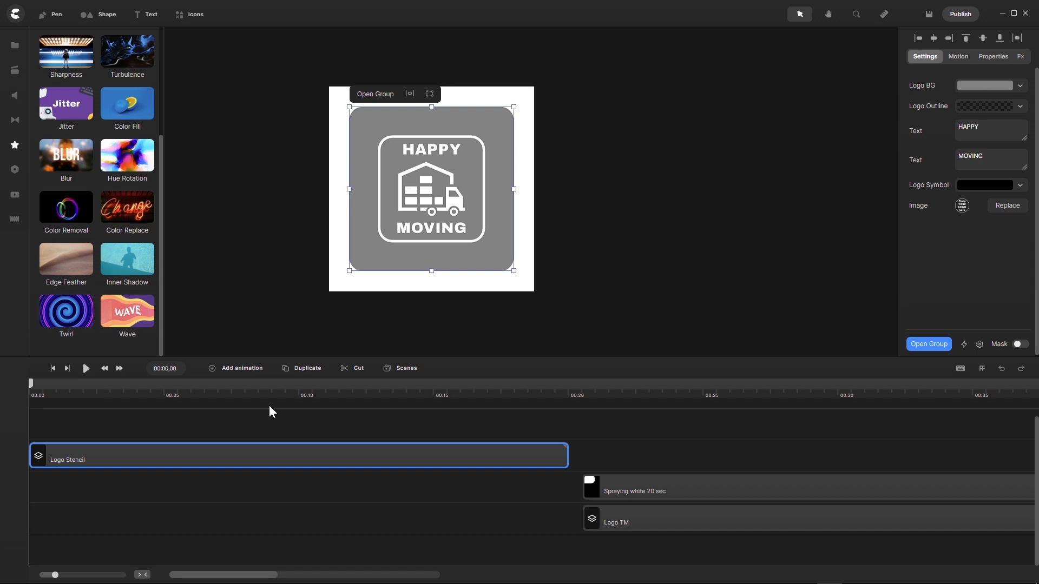
# Step: Duplicate the "Logo Stencil" group and park one copy directly below "Logo TM", aligned with that layer's start
pyautogui.click(287, 372)
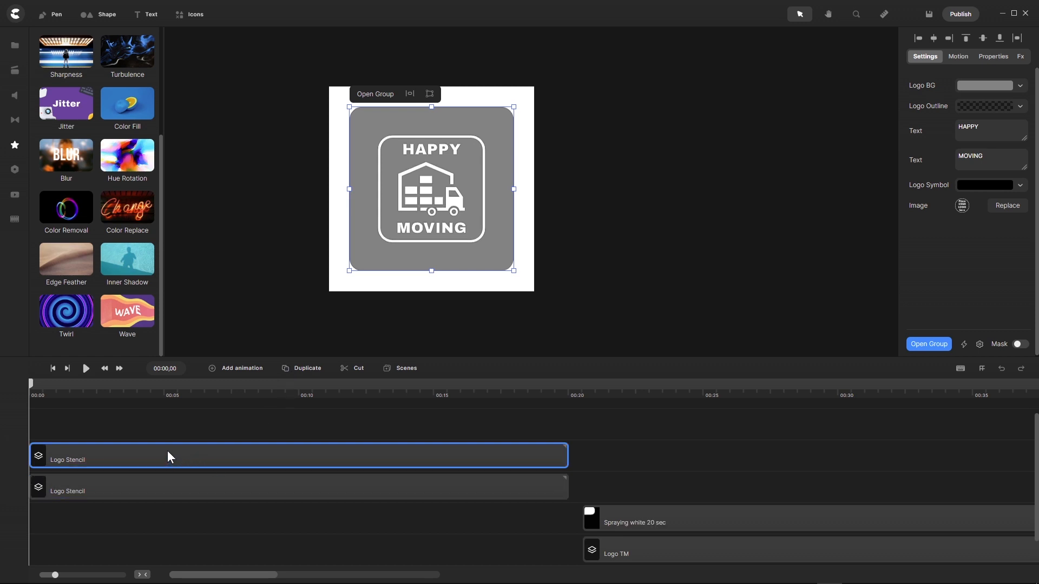
pyautogui.moveTo(168, 452); pyautogui.dragTo(721, 543)
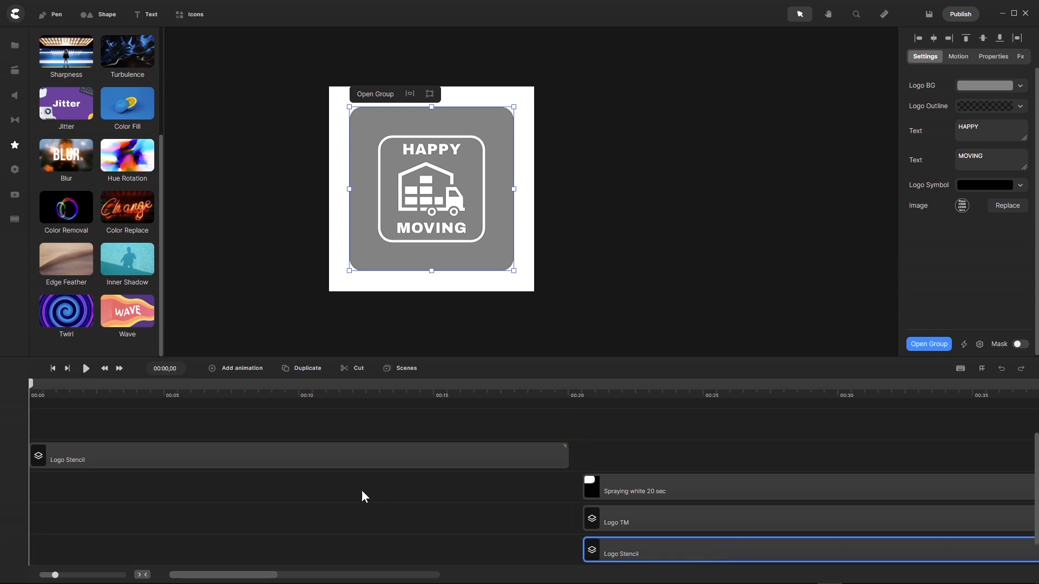
pyautogui.scroll(1, 316, 423)
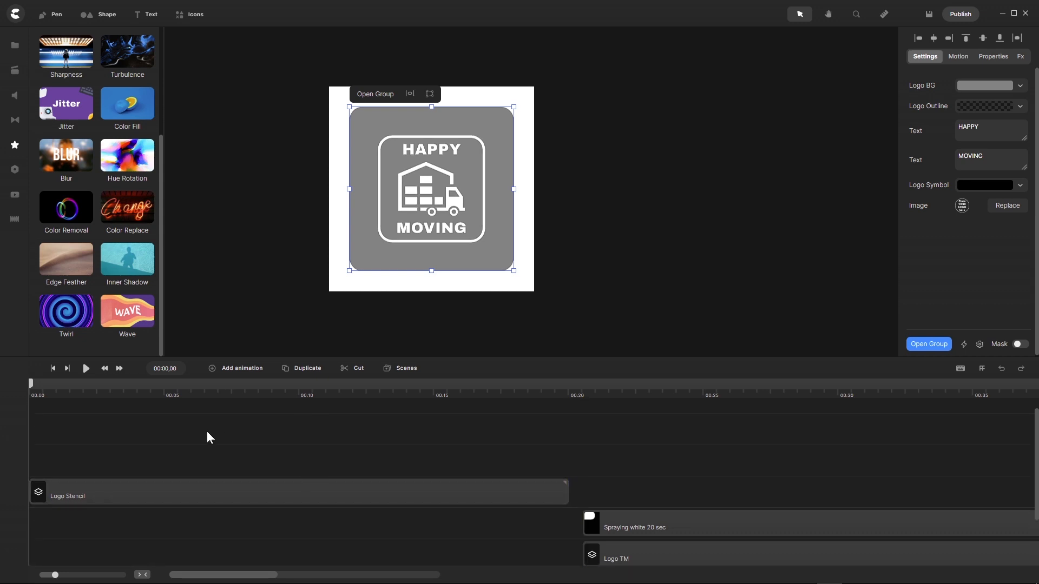
pyautogui.scroll(-1, 206, 430)
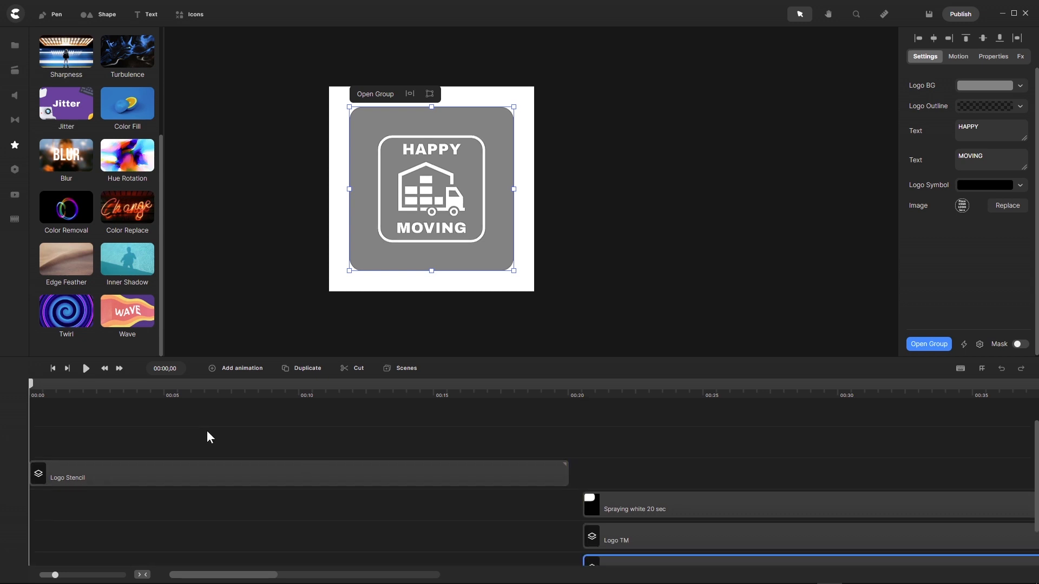
# Step: In the original "Logo Stencil" group's easy edit properties, expose the Logo Outline's border colour instead of its fill
pyautogui.click(109, 476)
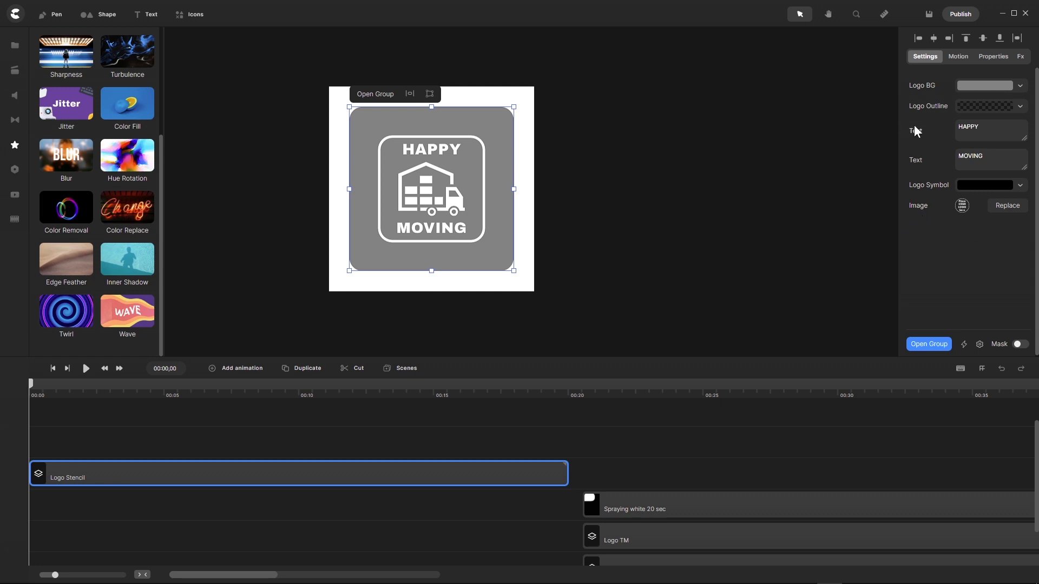
pyautogui.click(979, 345)
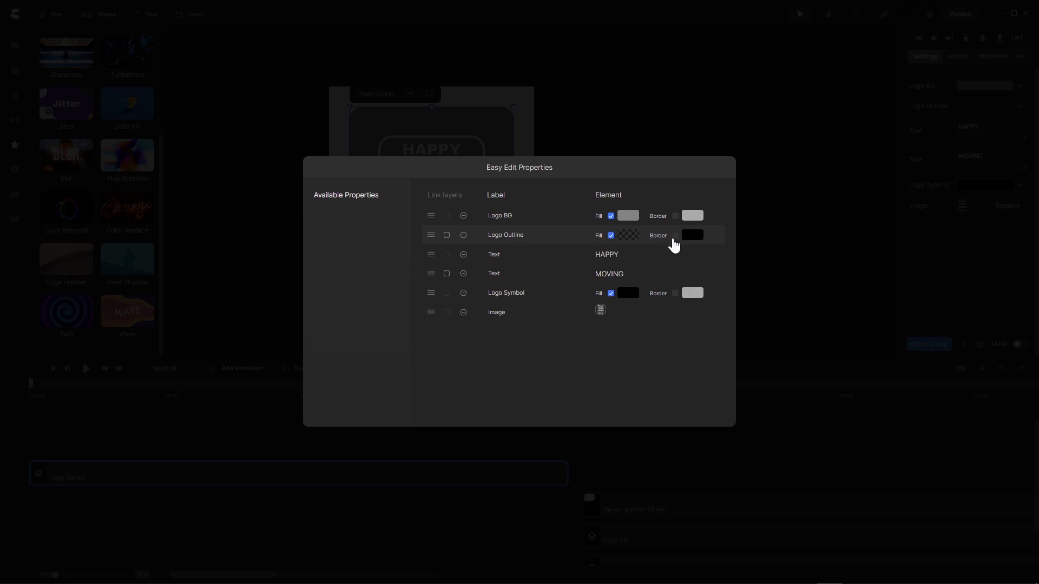
pyautogui.click(675, 236)
pyautogui.click(611, 237)
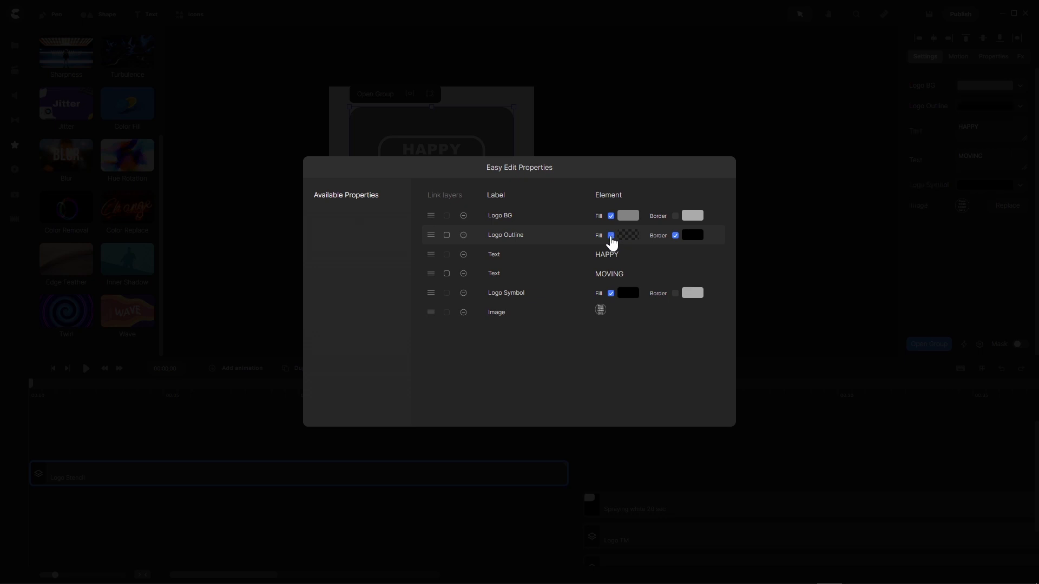
pyautogui.click(946, 282)
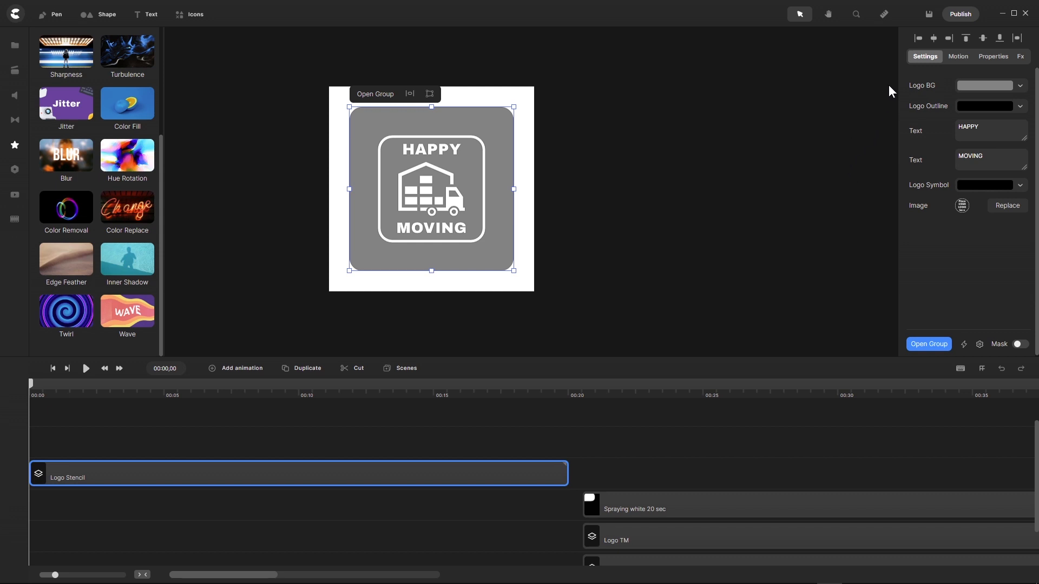
# Step: Raise the placeholder Image to full opacity and set the Logo Symbol's opacity to 0%
pyautogui.click(919, 207)
pyautogui.moveTo(855, 204); pyautogui.dragTo(878, 205)
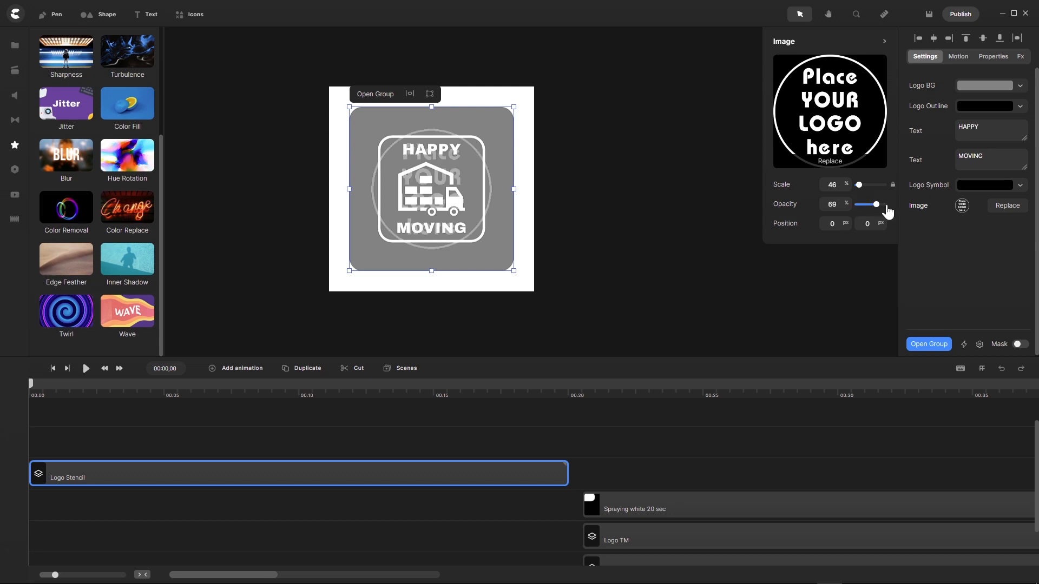
pyautogui.click(930, 192)
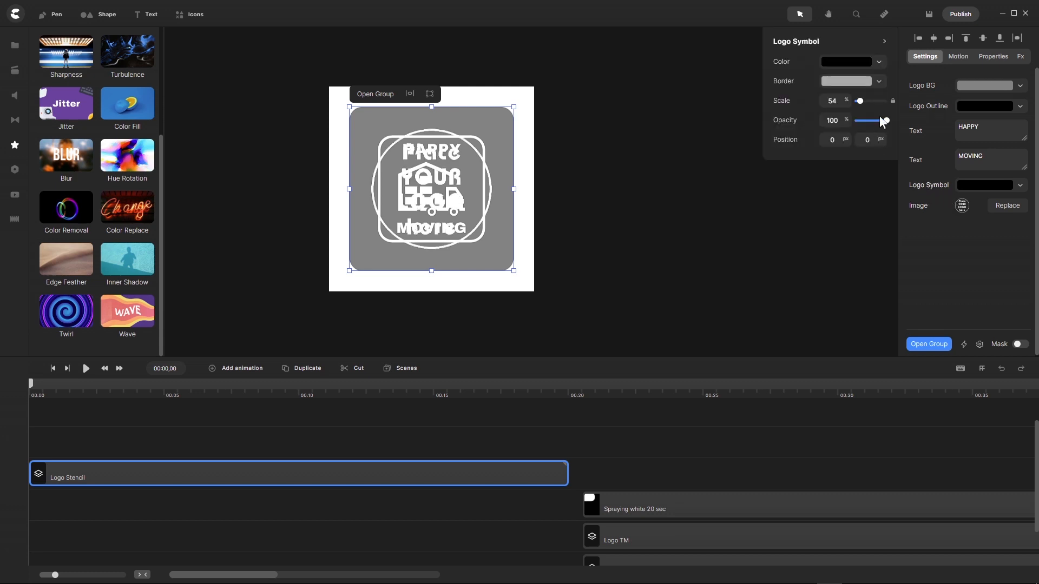
pyautogui.moveTo(882, 122); pyautogui.dragTo(812, 126)
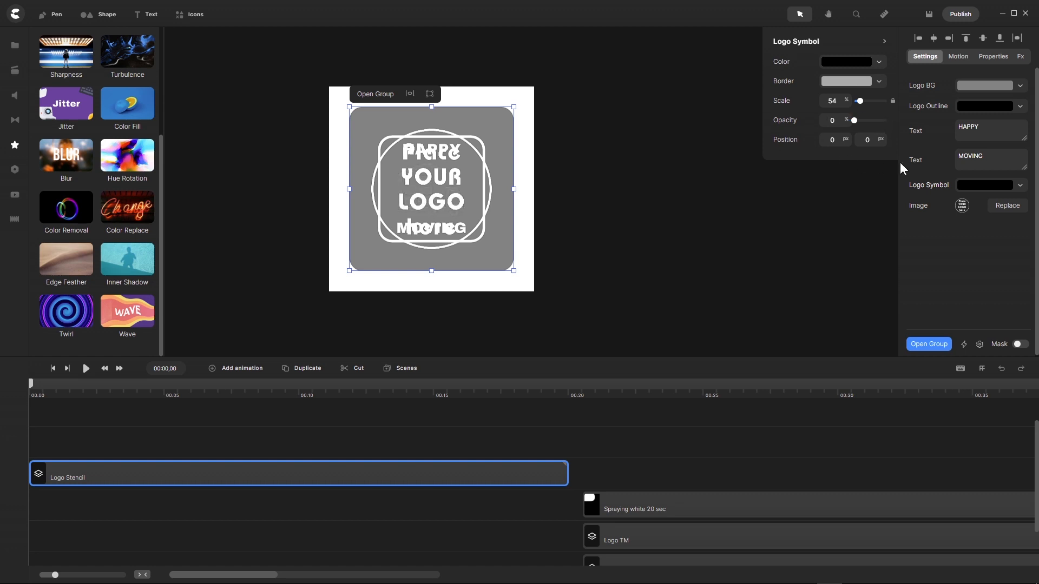
# Step: Make the fill colours of the MOVING and HAPPY texts fully transparent
pyautogui.click(917, 165)
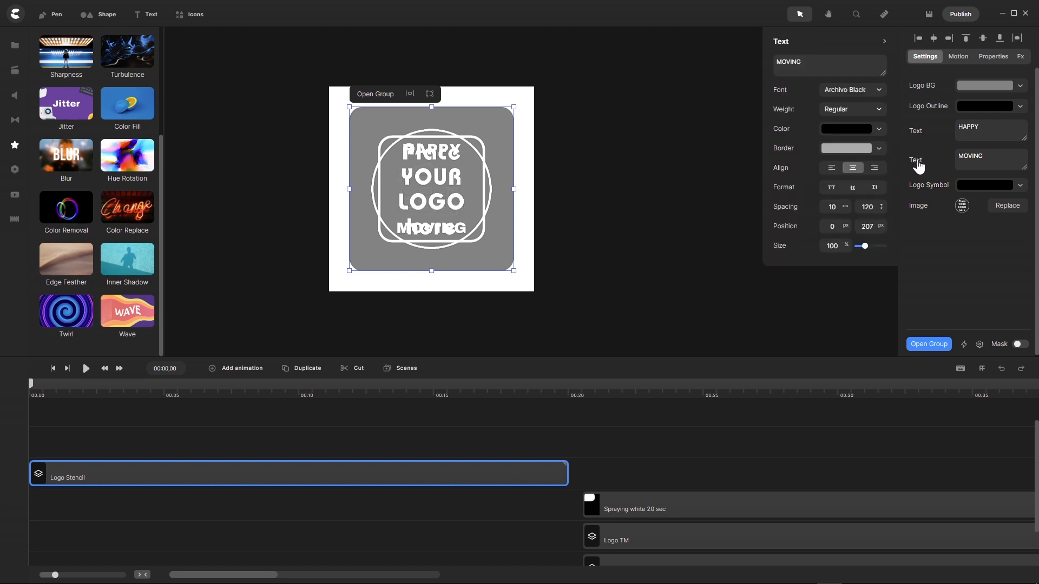
pyautogui.click(880, 137)
pyautogui.moveTo(878, 170); pyautogui.dragTo(796, 167)
pyautogui.click(741, 161)
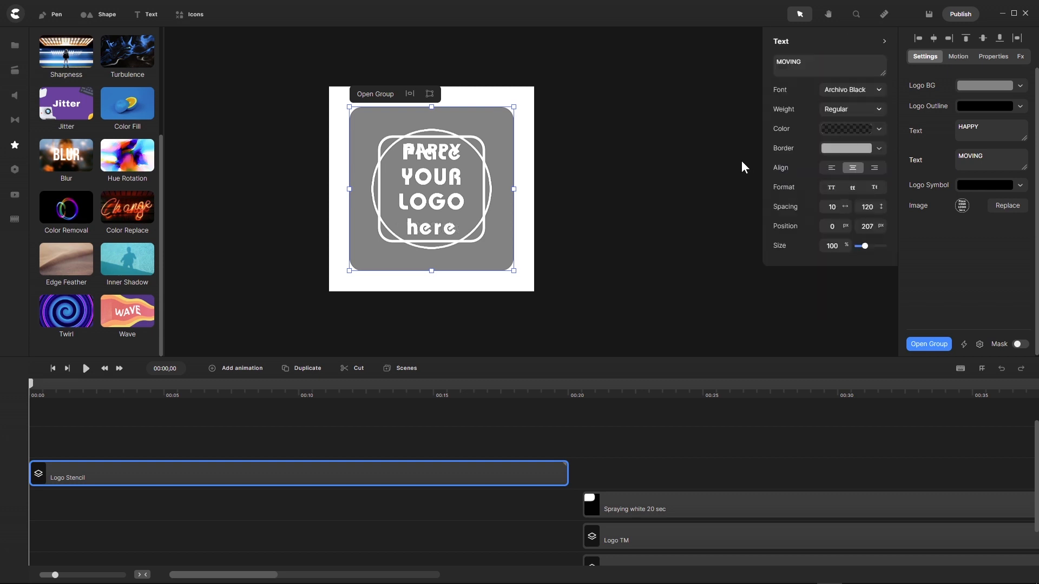
pyautogui.click(916, 133)
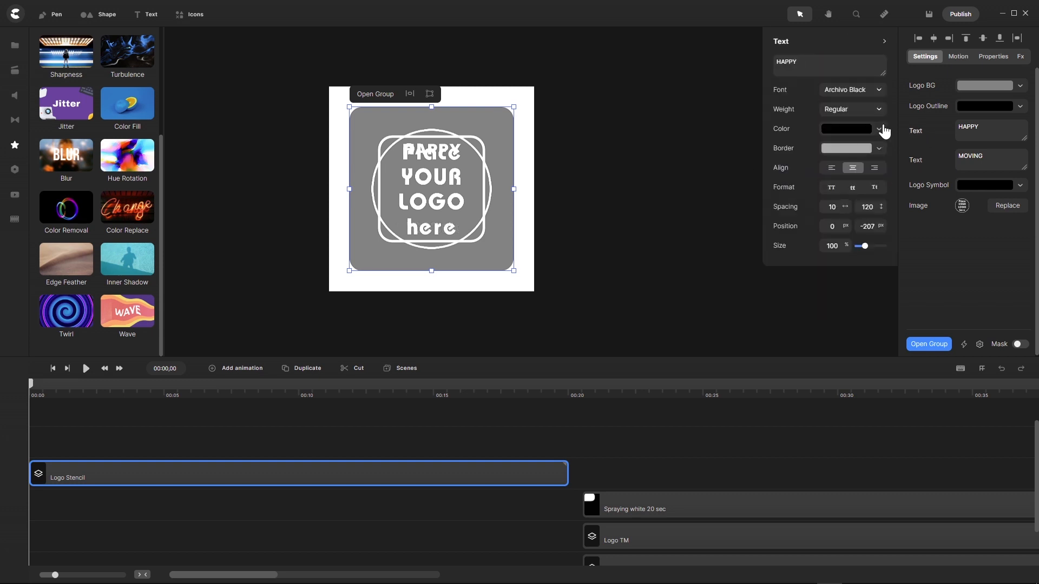
pyautogui.click(880, 130)
pyautogui.moveTo(880, 166); pyautogui.dragTo(751, 160)
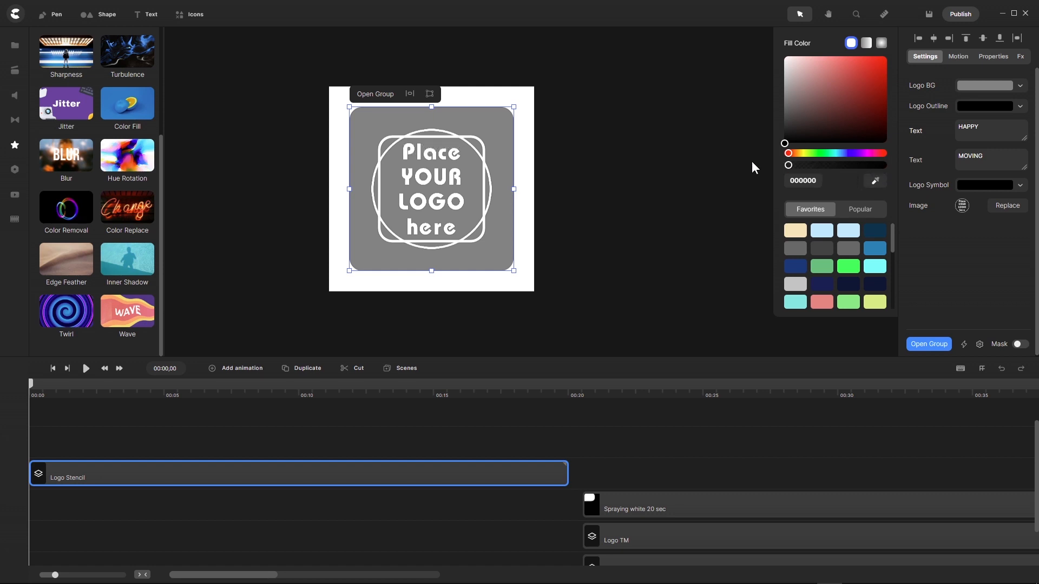
pyautogui.click(726, 162)
# Step: Lower the Logo Outline's opacity to zero so only the placeholder logo shows in the stencil
pyautogui.click(932, 109)
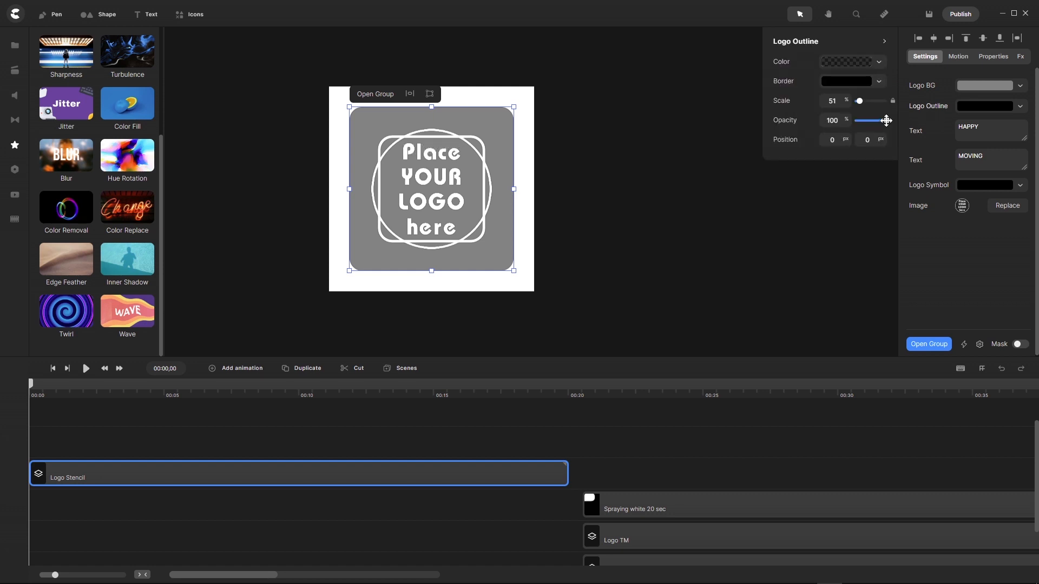
pyautogui.moveTo(886, 120); pyautogui.dragTo(854, 120)
pyautogui.click(616, 247)
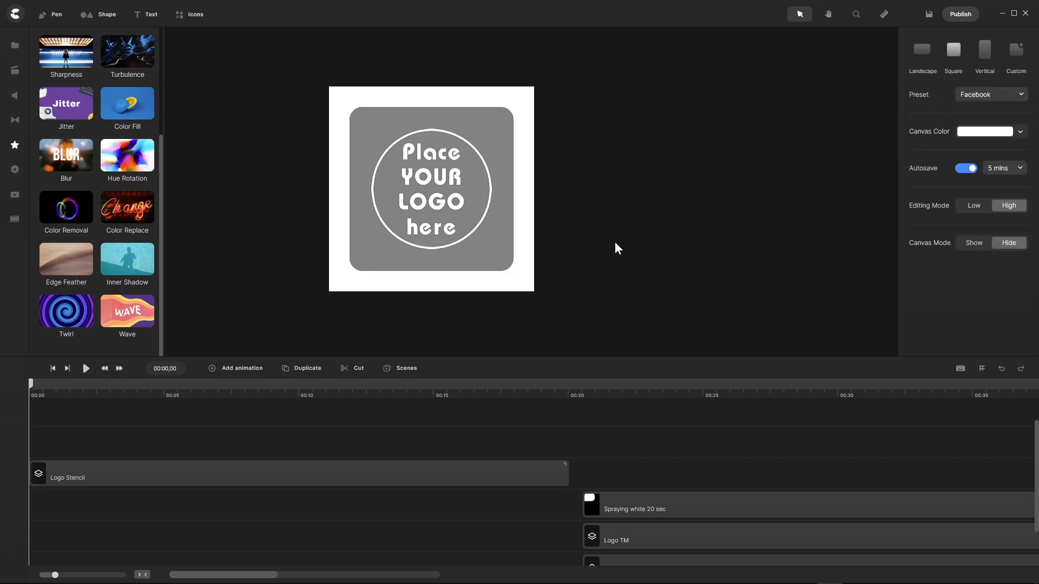
# Step: Undo the placeholder-logo changes in the "Logo Stencil" group, back to the HAPPY MOVING design
pyautogui.click(356, 483)
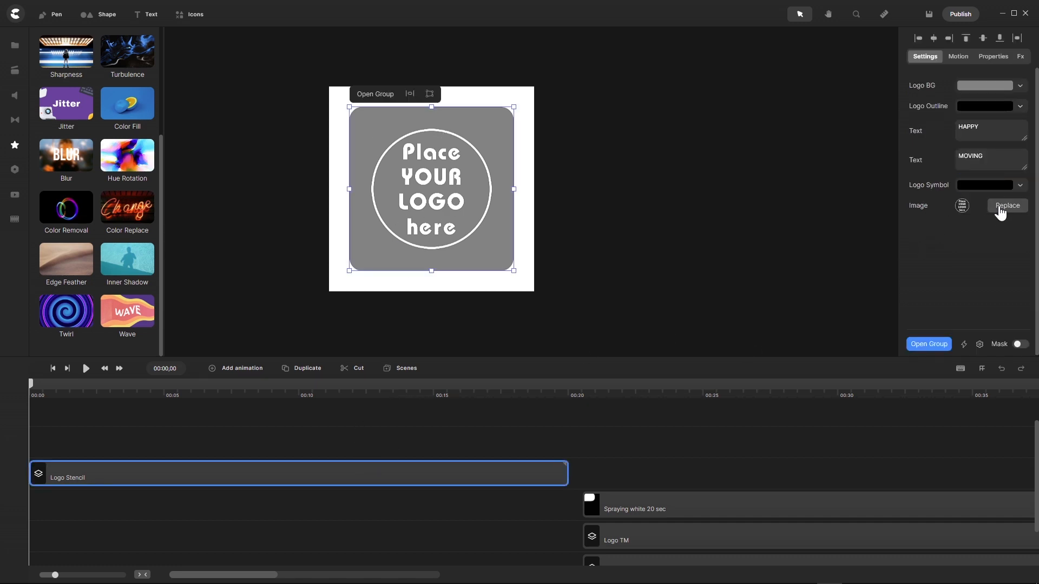
pyautogui.click(1001, 369)
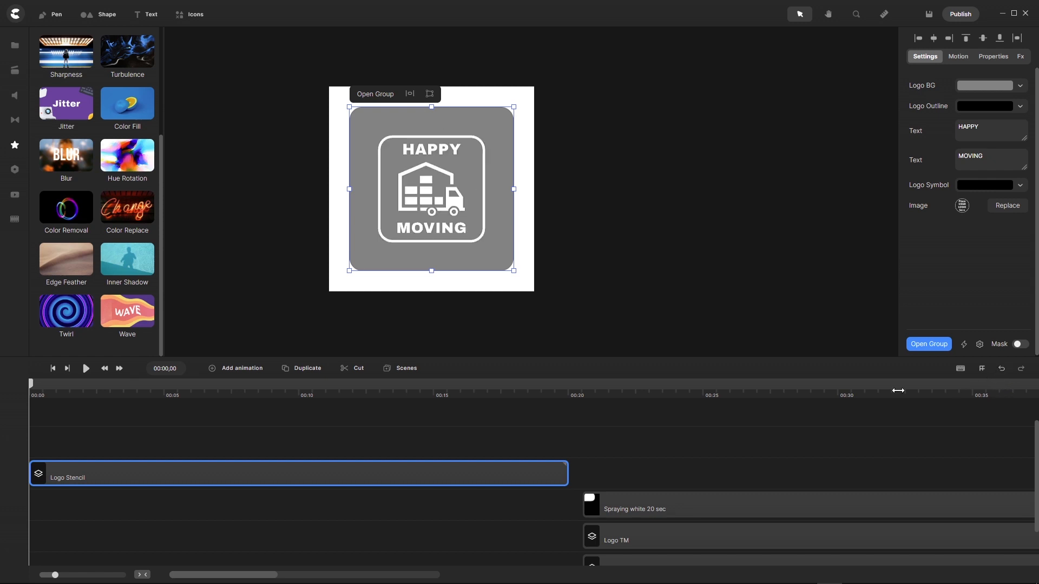
# Step: Add a Position animation to the "Logo Stencil" group at 00:00,15 with Soft easing set to Out
pyautogui.scroll(-1, 571, 460)
pyautogui.scroll(1, 570, 459)
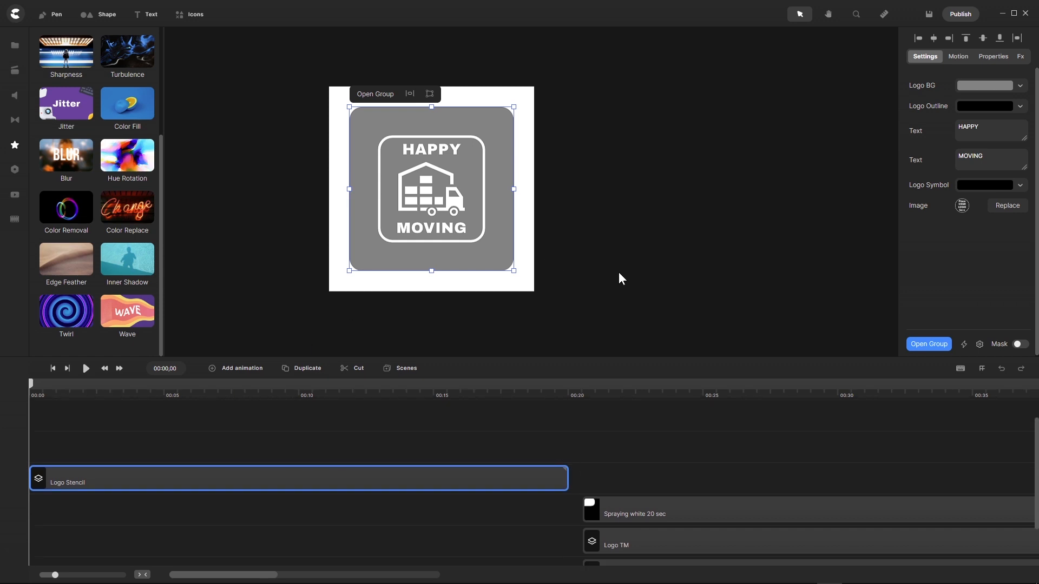
pyautogui.scroll(-2, 618, 272)
pyautogui.scroll(1, 497, 268)
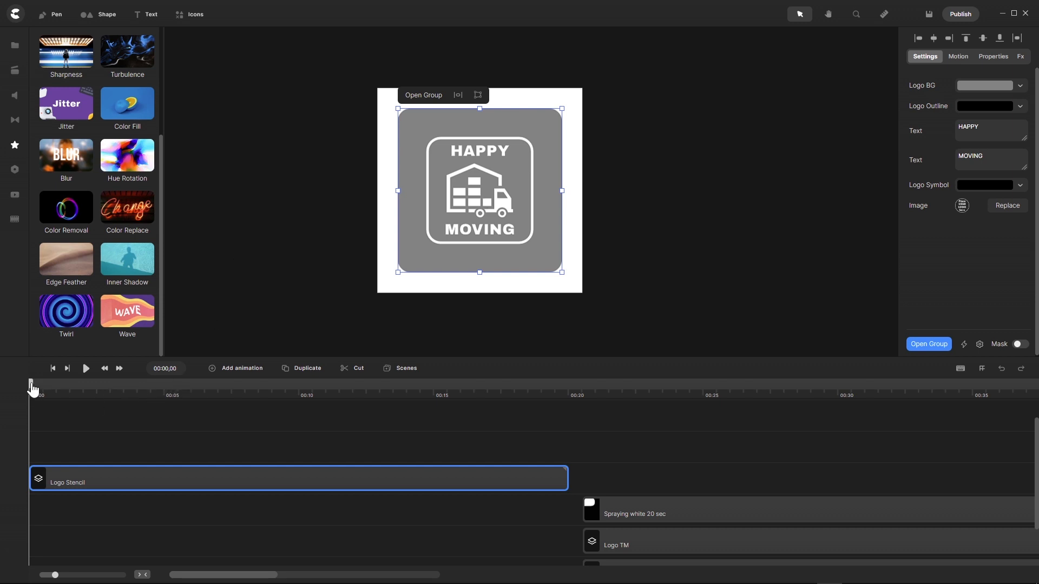
pyautogui.moveTo(32, 389)
pyautogui.mouseDown()
pyautogui.moveTo(56, 389)
pyautogui.moveTo(46, 390)
pyautogui.mouseUp()
pyautogui.click(214, 376)
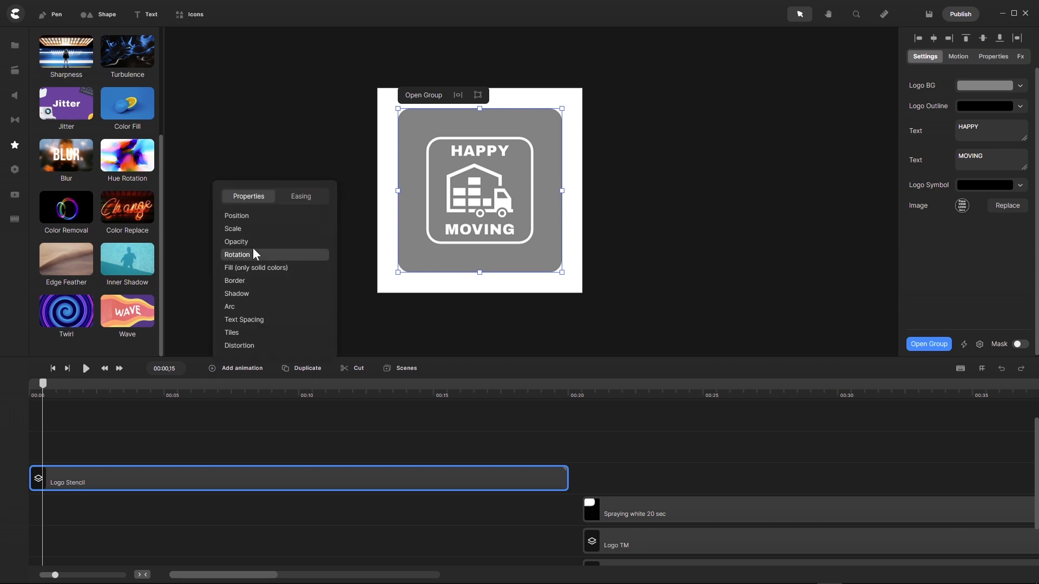
pyautogui.click(259, 219)
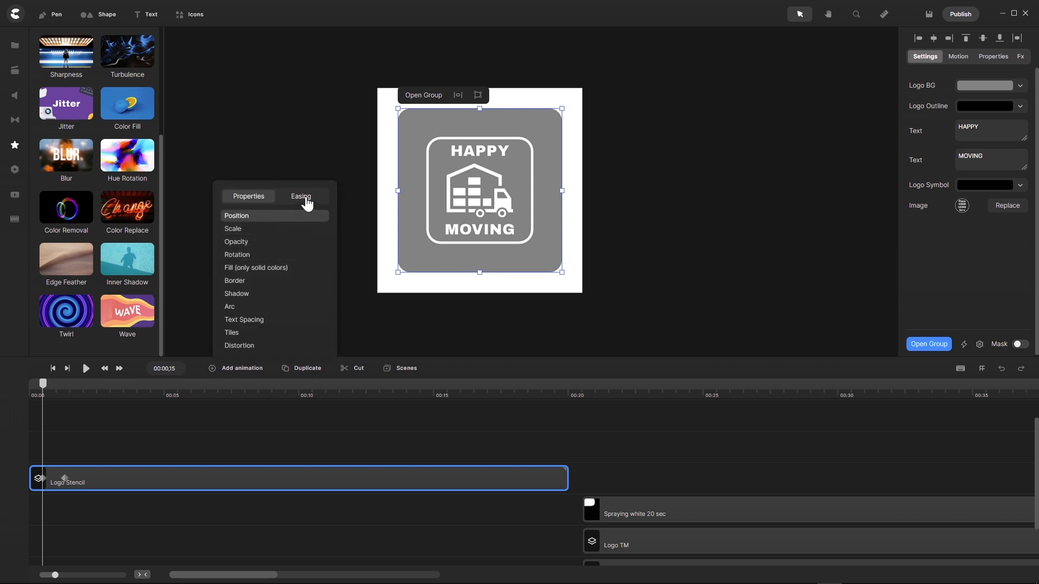
pyautogui.click(300, 197)
pyautogui.click(312, 250)
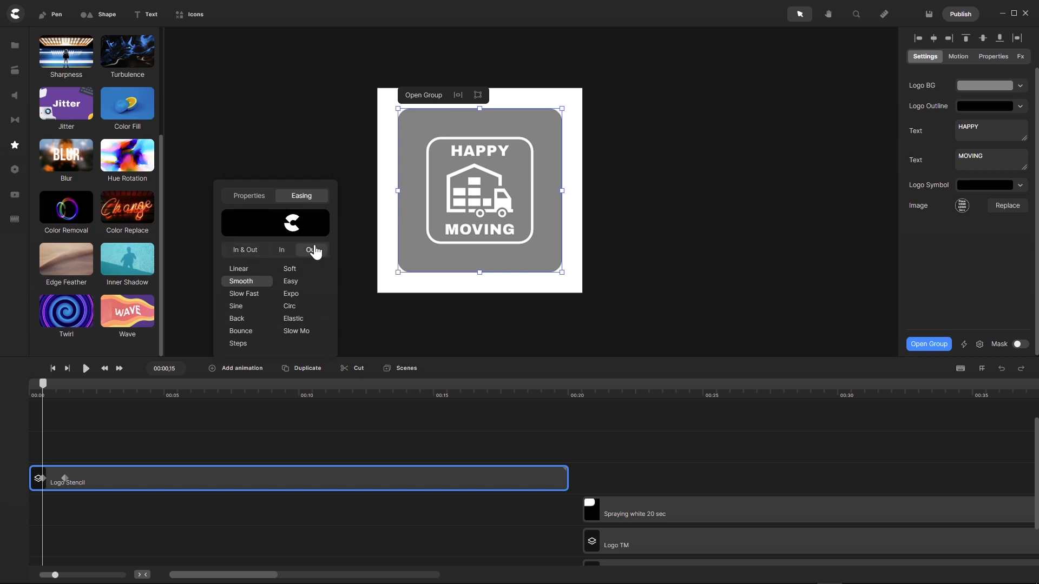
pyautogui.click(288, 271)
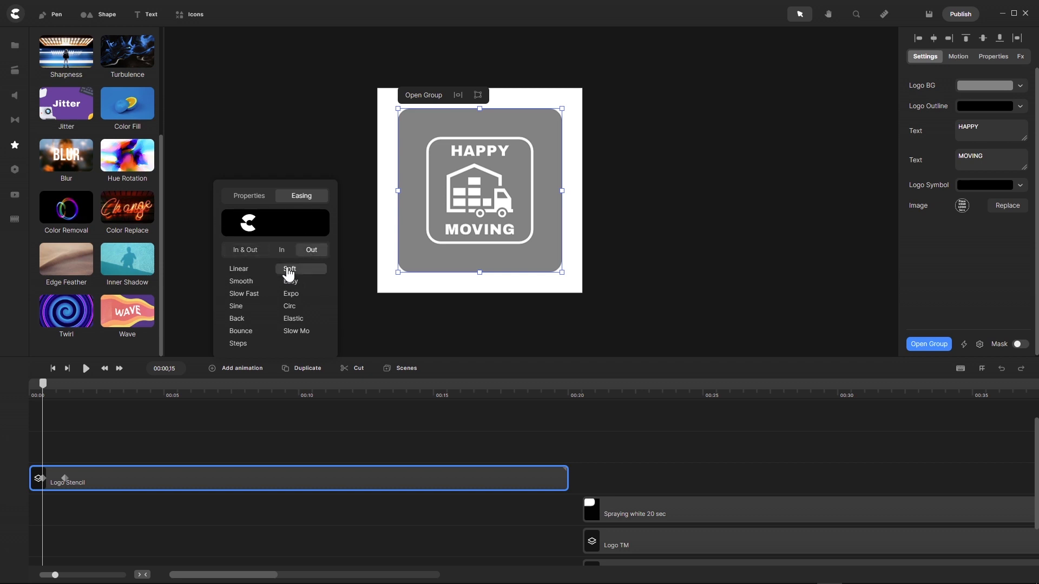
# Step: Move the second position keyframe of "Logo Stencil" to 00:01,15
pyautogui.moveTo(53, 575); pyautogui.dragTo(110, 574)
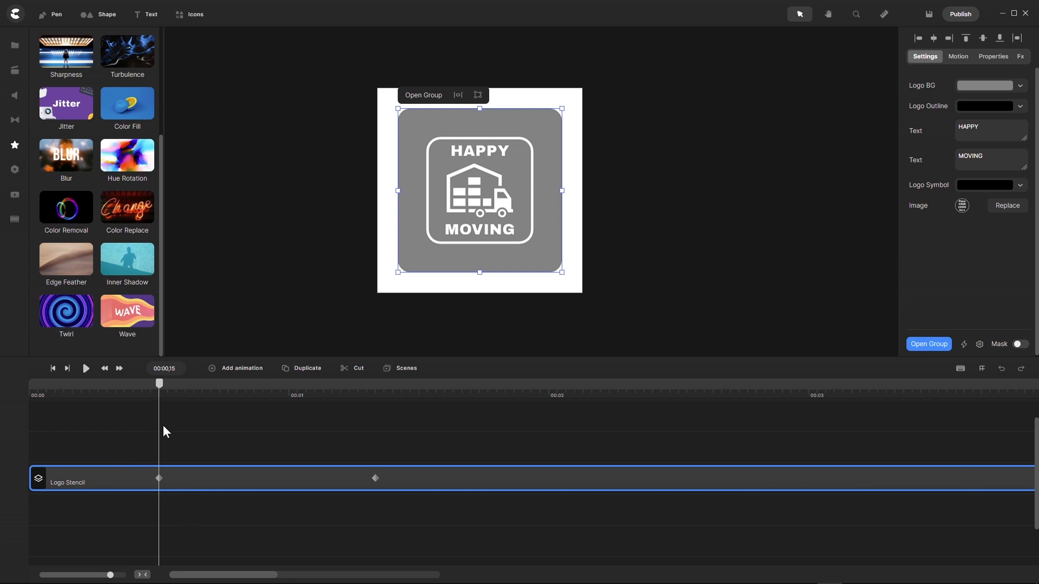
pyautogui.moveTo(160, 386); pyautogui.dragTo(418, 407)
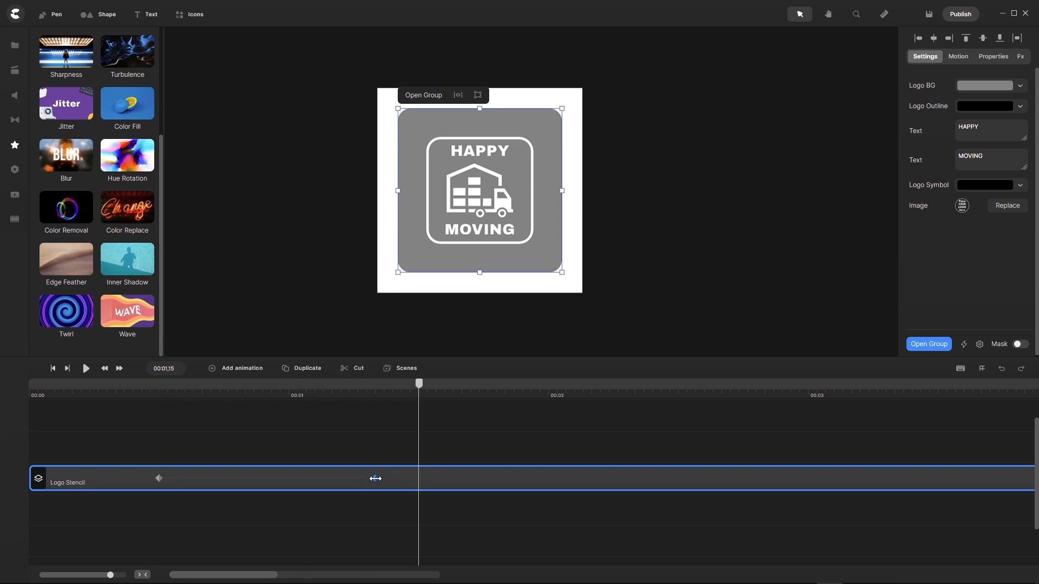
pyautogui.moveTo(376, 478); pyautogui.dragTo(417, 480)
# Step: At the first keyframe, place the stencil fully outside the canvas's left edge and centre it vertically
pyautogui.click(158, 478)
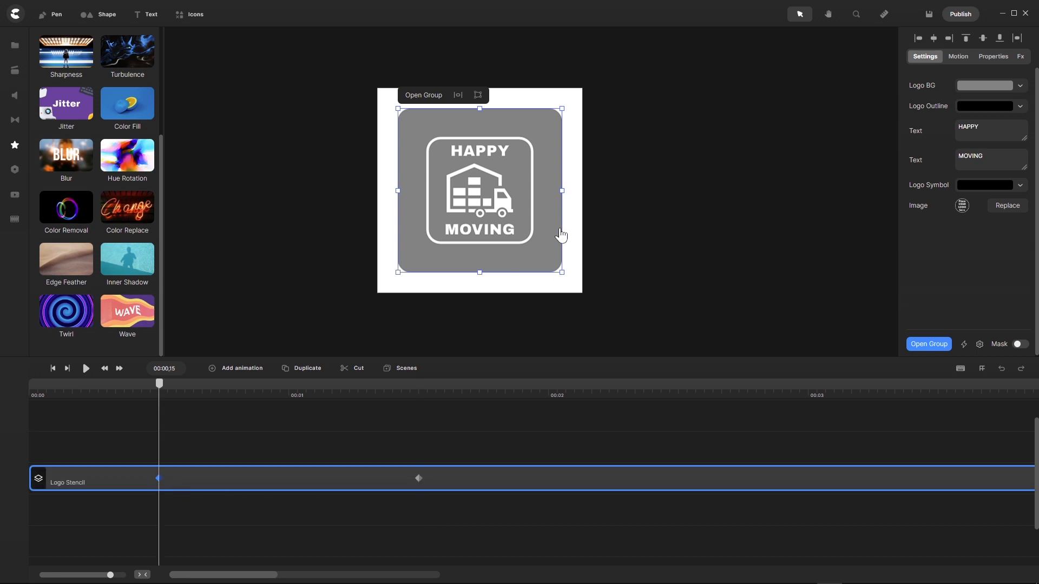
pyautogui.moveTo(494, 192); pyautogui.dragTo(310, 196)
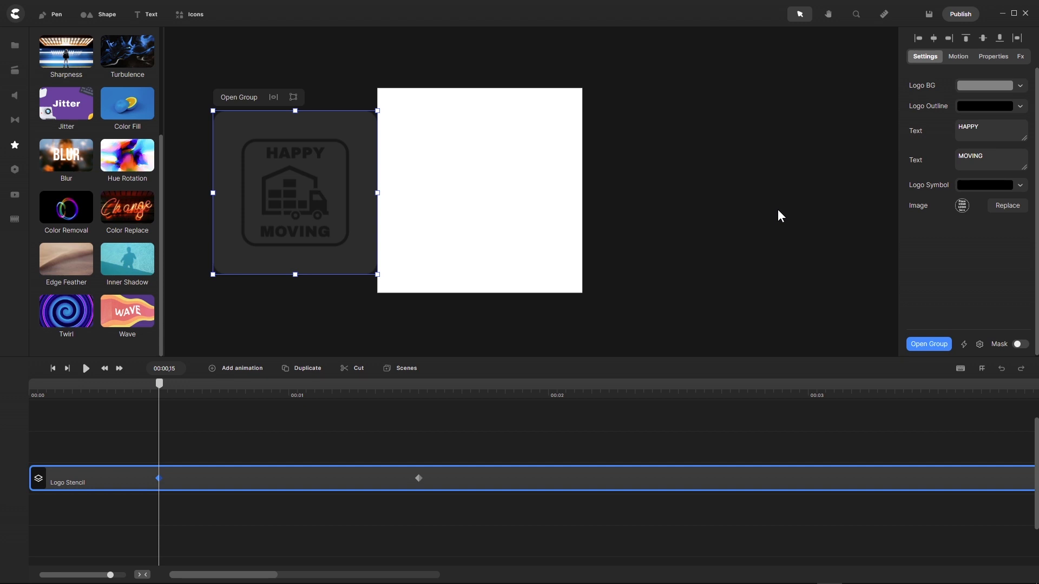
pyautogui.hotkey('shift', 'Left')
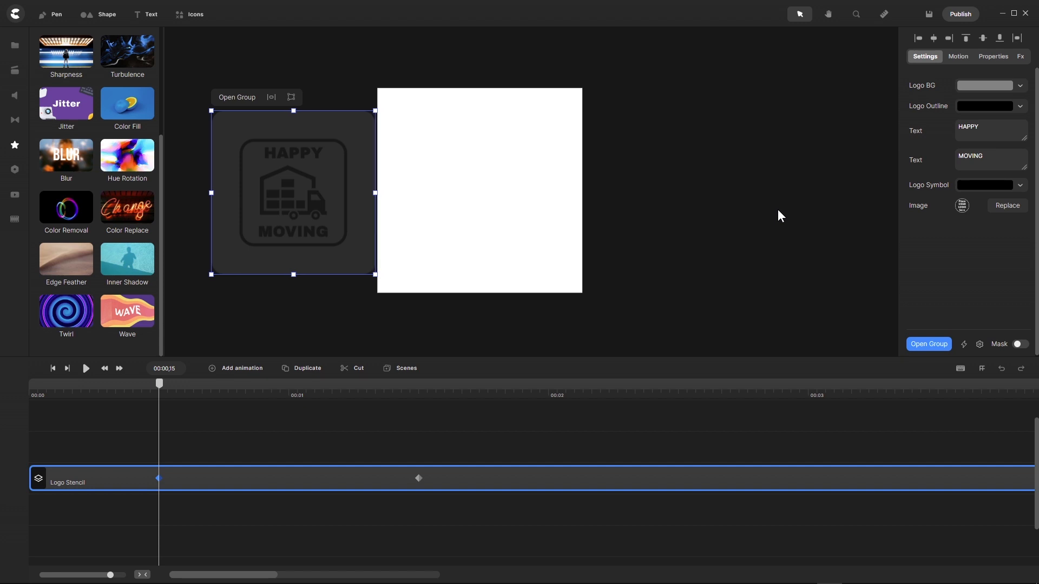
pyautogui.click(983, 38)
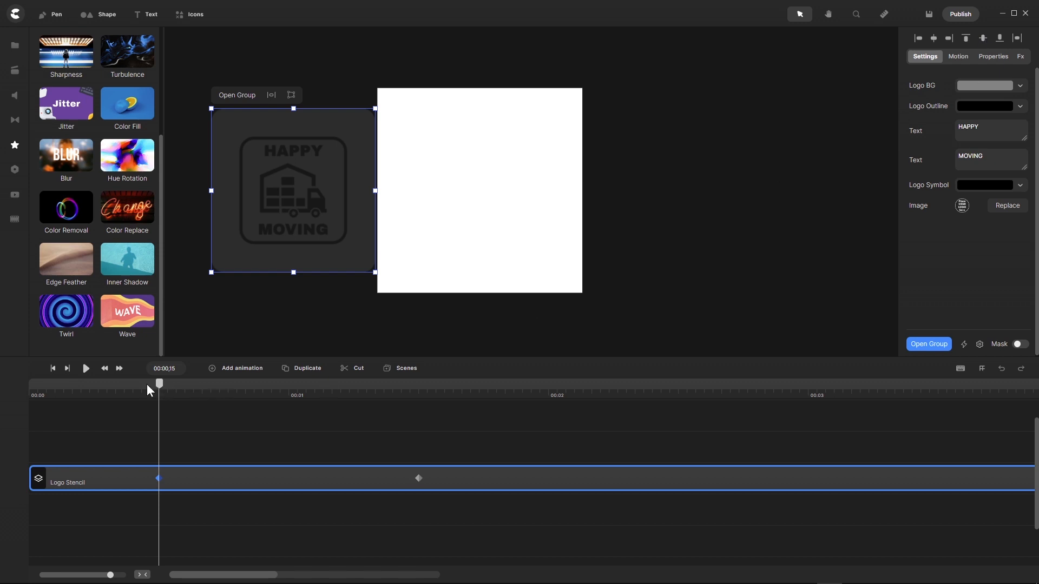
# Step: Play the stencil's slide-in animation from the start and inspect its final position on the canvas
pyautogui.moveTo(159, 386); pyautogui.dragTo(12, 411)
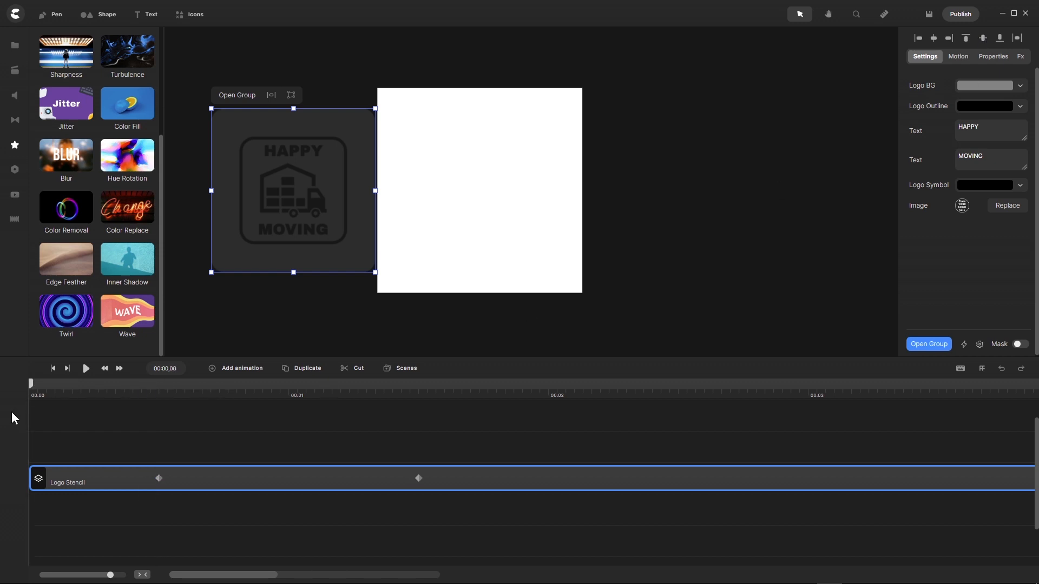
pyautogui.click(85, 368)
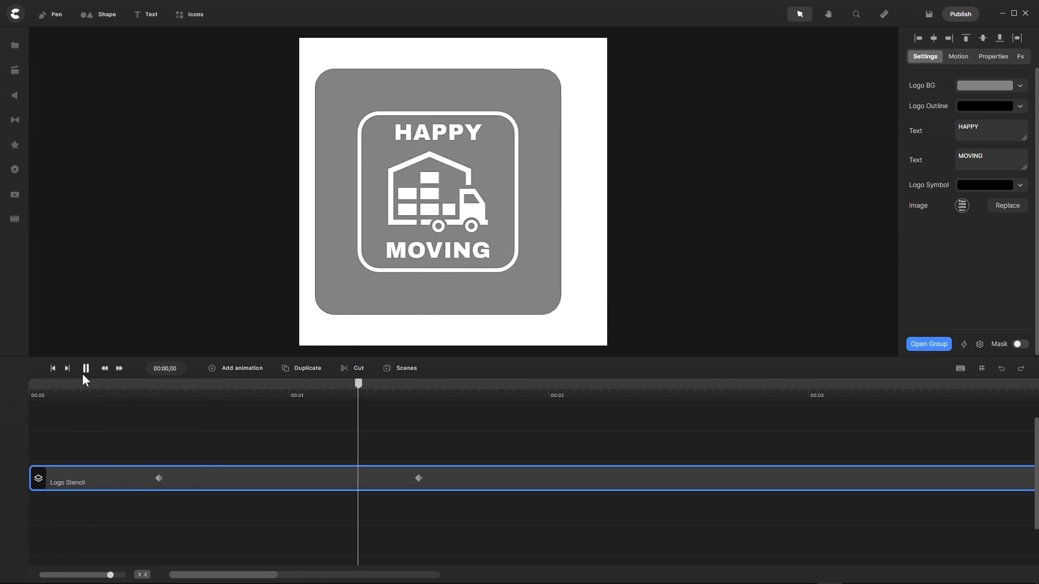
pyautogui.click(86, 369)
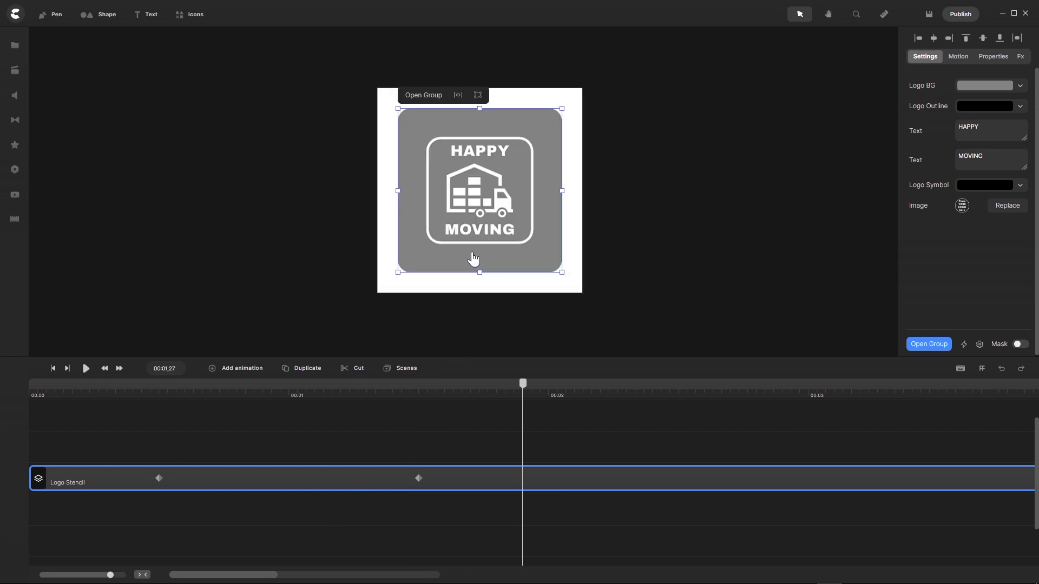
pyautogui.scroll(5, 451, 270)
pyautogui.scroll(-5, 378, 313)
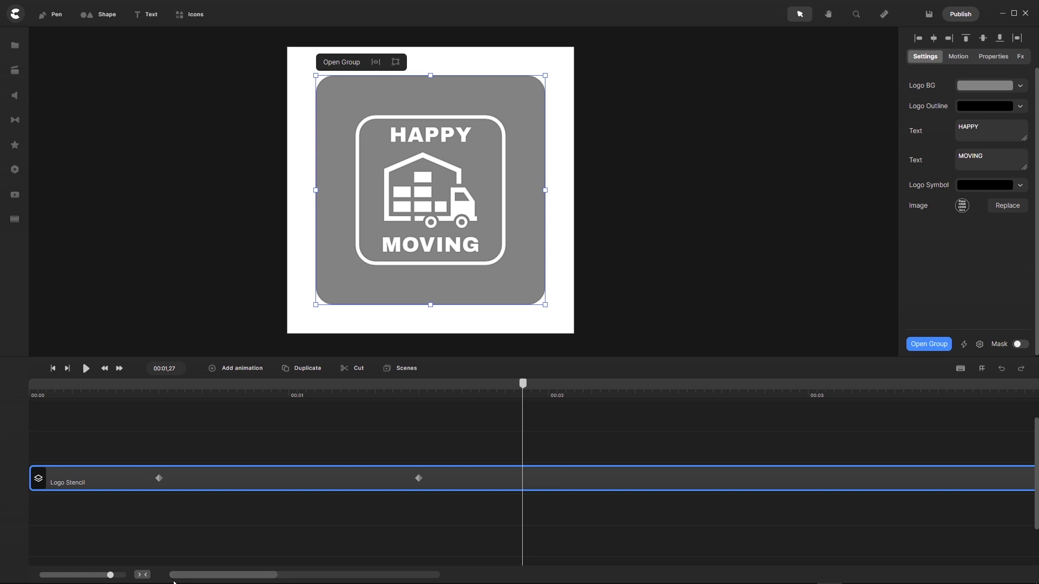
# Step: Move the "Spraying white 20 sec" clip to start at 00:02,15 on the layer directly above the animated "Logo Stencil"
pyautogui.click(142, 576)
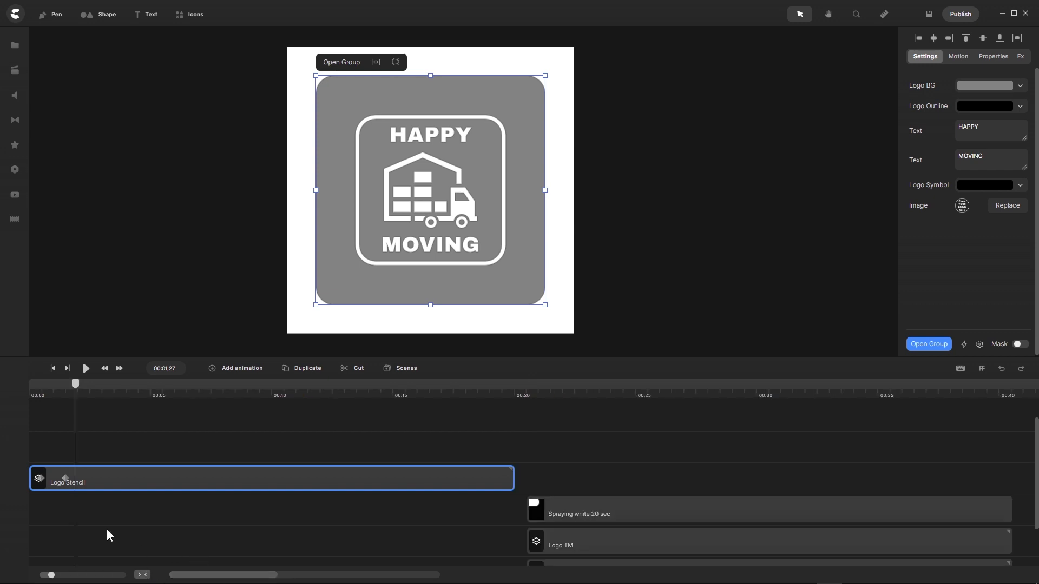
pyautogui.moveTo(52, 577); pyautogui.dragTo(104, 575)
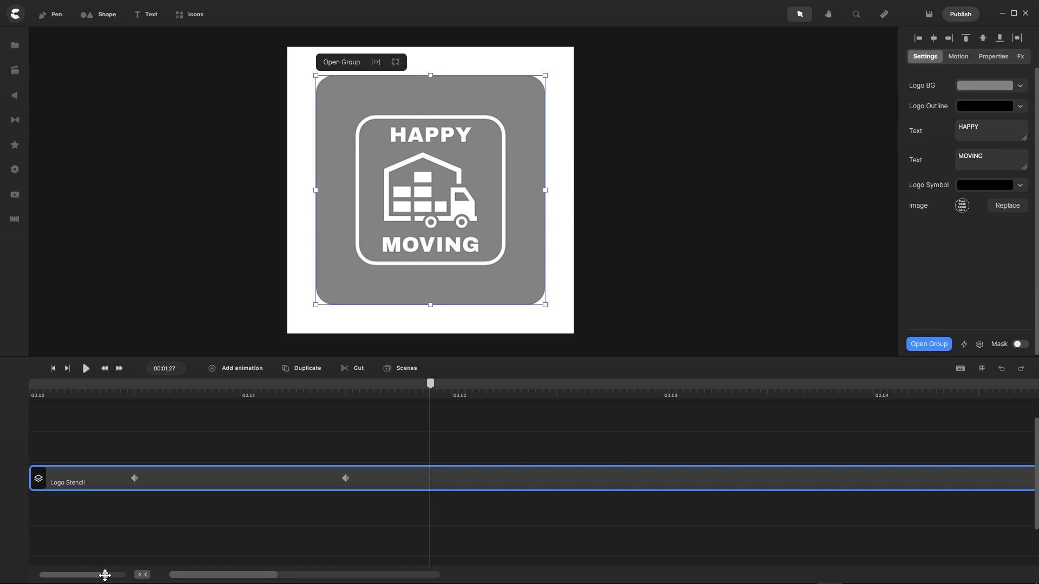
pyautogui.moveTo(429, 383); pyautogui.dragTo(350, 410)
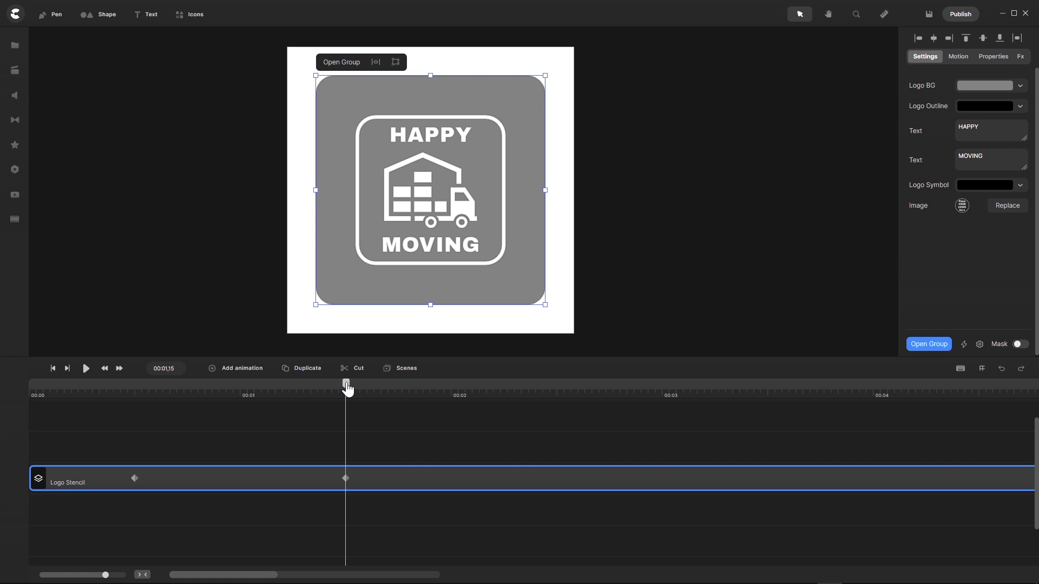
pyautogui.moveTo(346, 385); pyautogui.dragTo(555, 400)
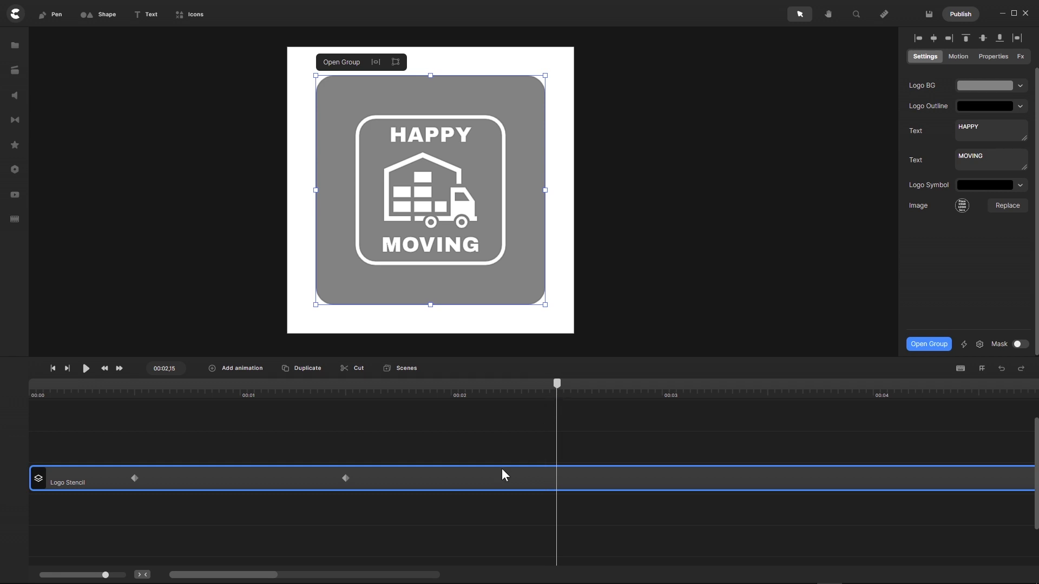
pyautogui.scroll(-1, 223, 524)
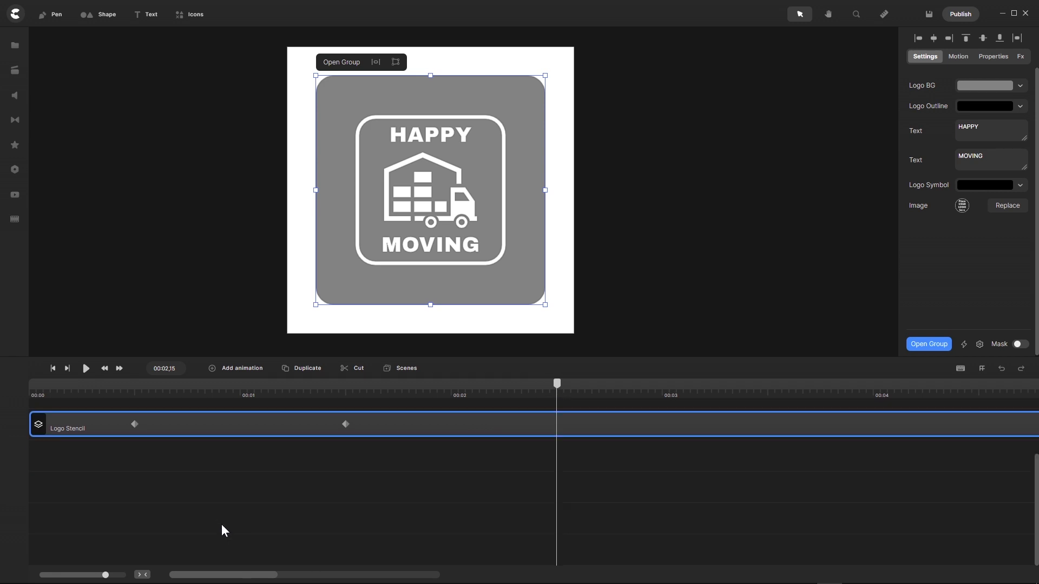
pyautogui.click(142, 575)
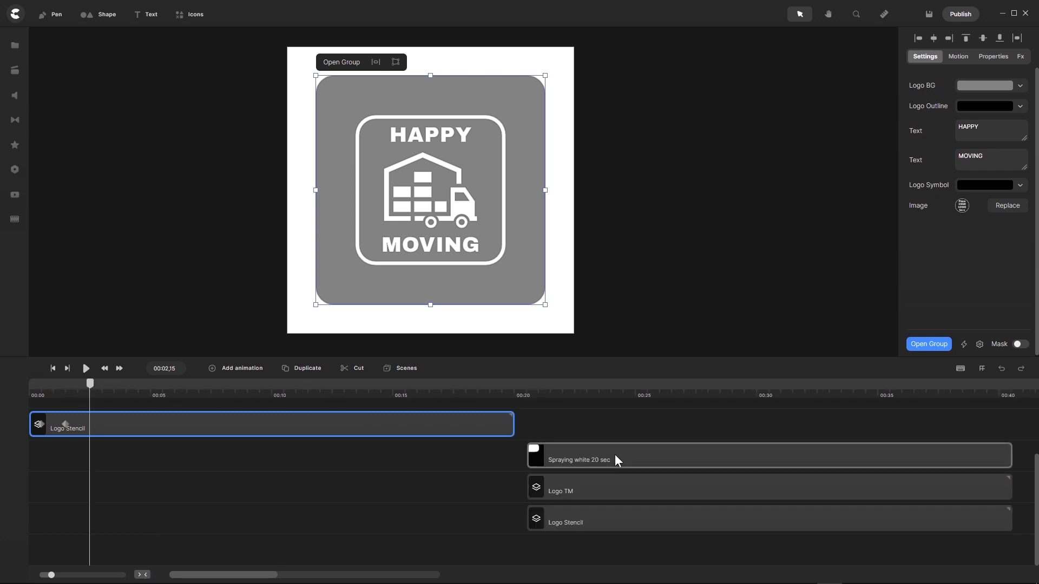
pyautogui.moveTo(615, 460)
pyautogui.mouseDown()
pyautogui.moveTo(617, 493)
pyautogui.moveTo(161, 431)
pyautogui.moveTo(178, 433)
pyautogui.mouseUp()
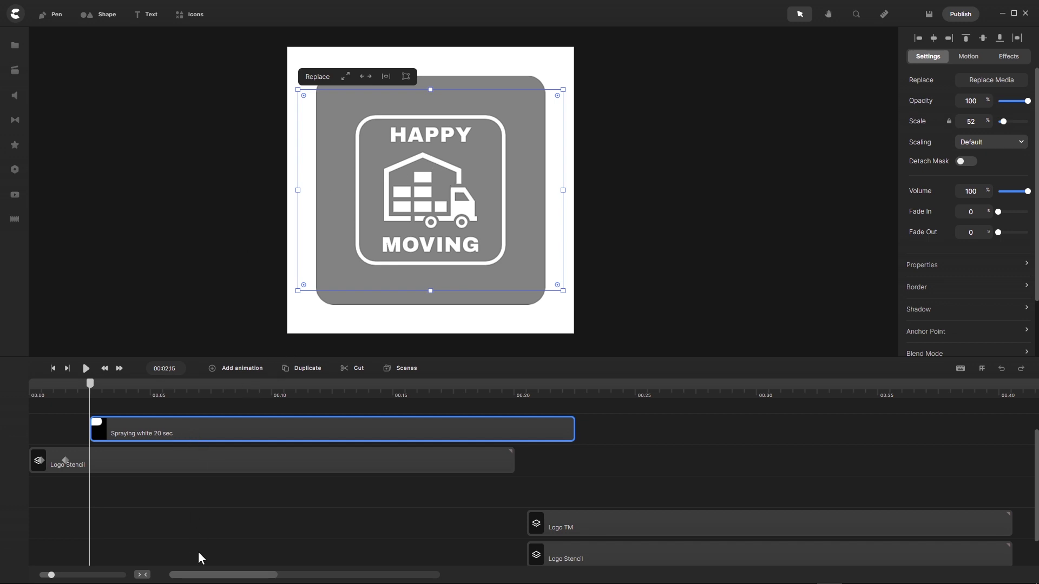
pyautogui.moveTo(49, 575); pyautogui.dragTo(102, 579)
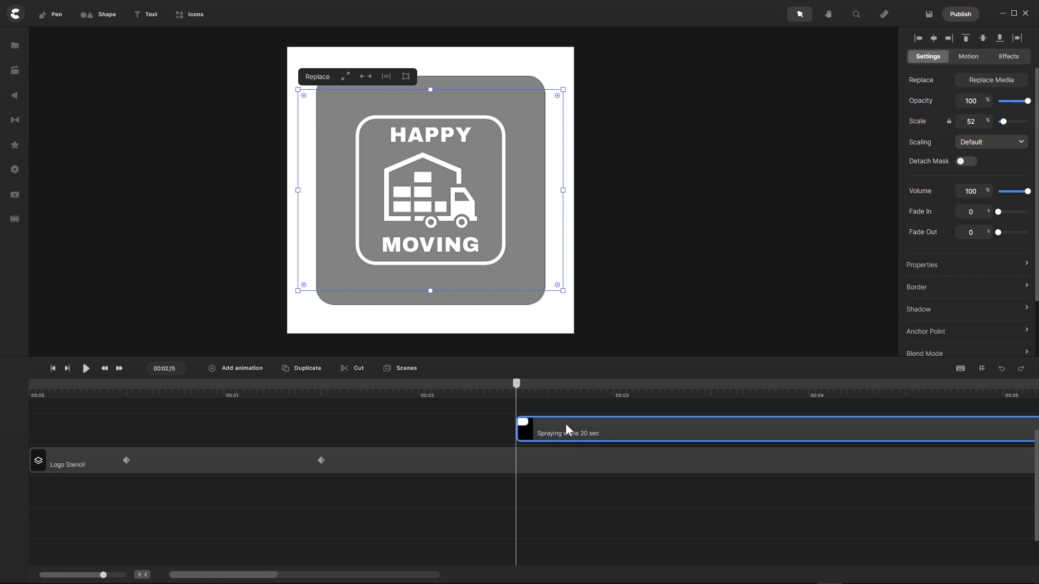
pyautogui.scroll(1, 572, 429)
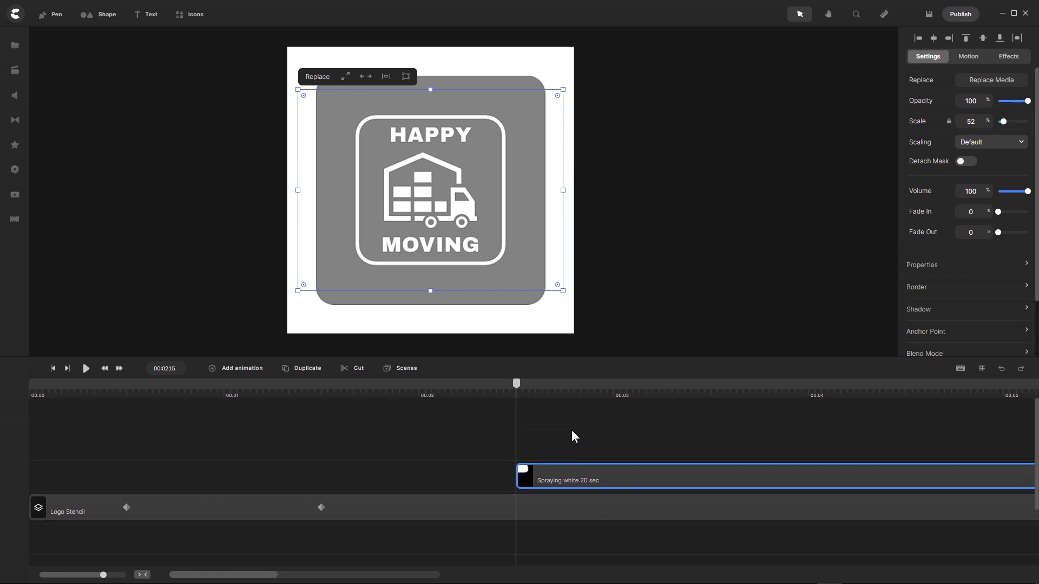
pyautogui.moveTo(554, 474); pyautogui.dragTo(557, 474)
# Step: Scrub through the beginning of the spray video, and shift the "Spraying white 20 sec" clip to start at 00:02,11
pyautogui.moveTo(520, 387); pyautogui.dragTo(615, 404)
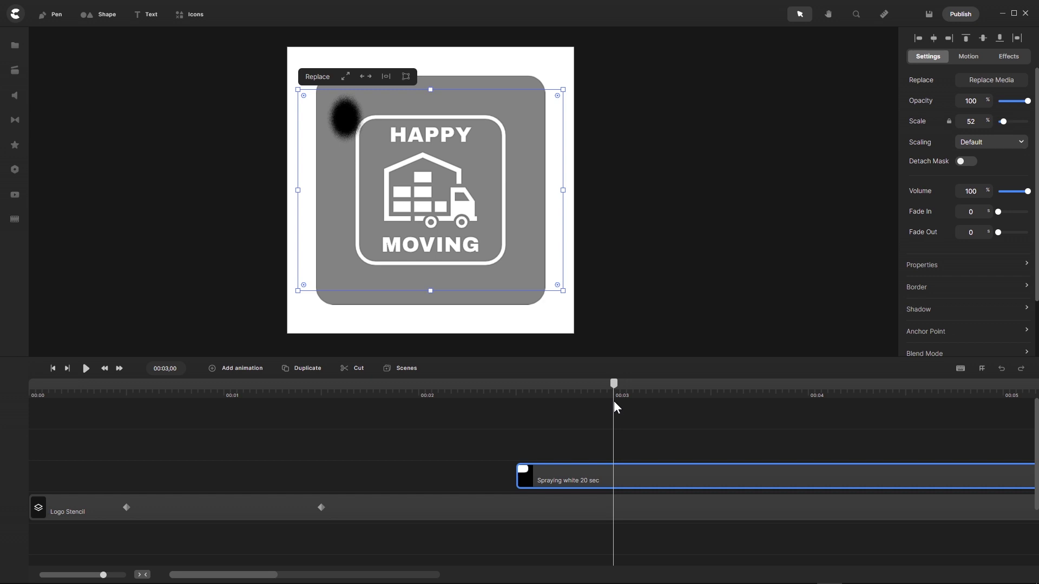
pyautogui.moveTo(614, 401); pyautogui.dragTo(607, 402)
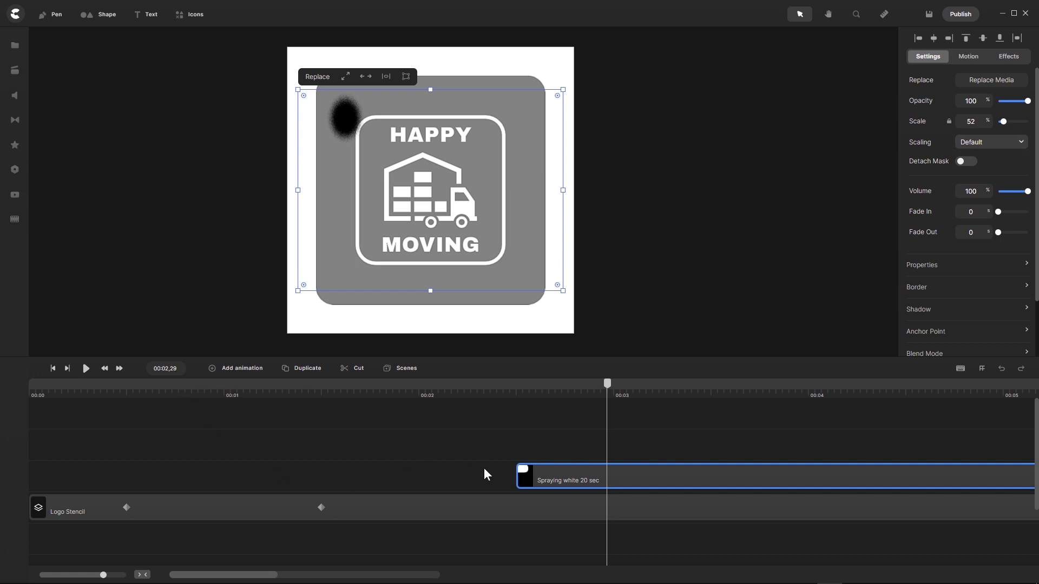
pyautogui.moveTo(608, 384)
pyautogui.mouseDown()
pyautogui.moveTo(524, 413)
pyautogui.moveTo(491, 407)
pyautogui.mouseUp()
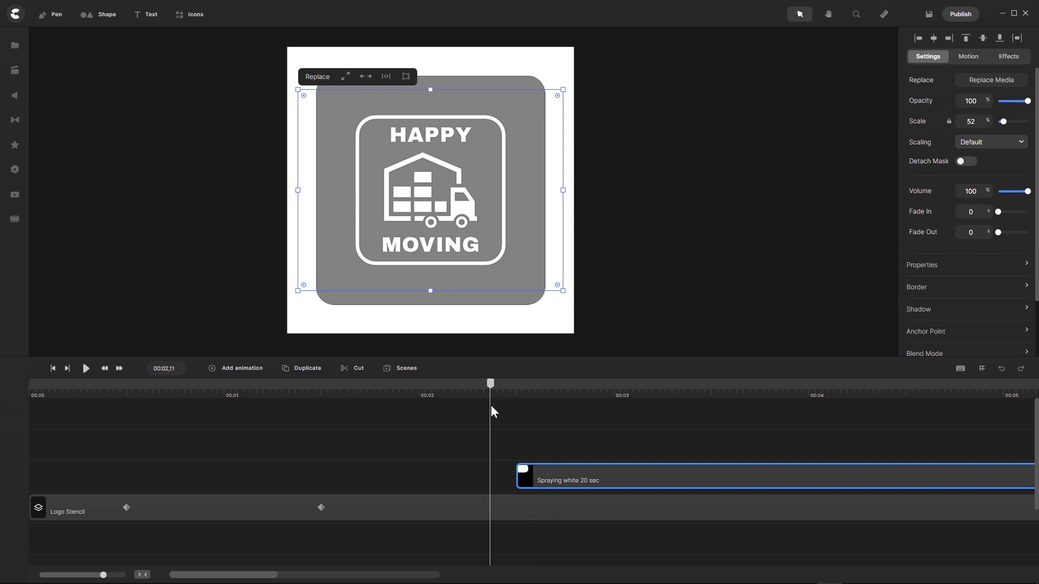
pyautogui.moveTo(543, 475); pyautogui.dragTo(520, 476)
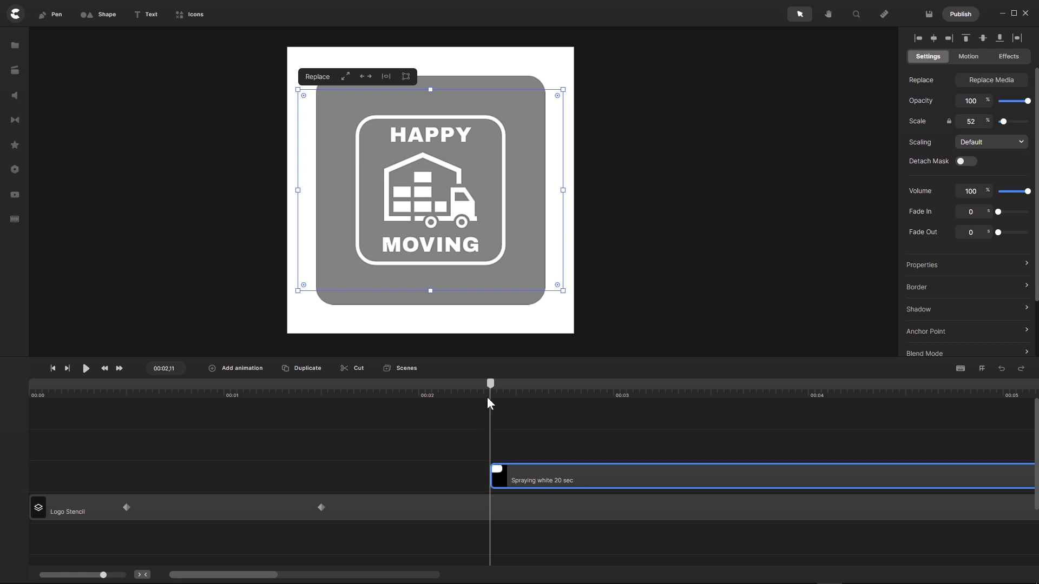
# Step: Add the "Arm Can White Top" image from the project media to the canvas at 00:01,15
pyautogui.moveTo(490, 384)
pyautogui.mouseDown()
pyautogui.moveTo(584, 400)
pyautogui.moveTo(323, 411)
pyautogui.mouseUp()
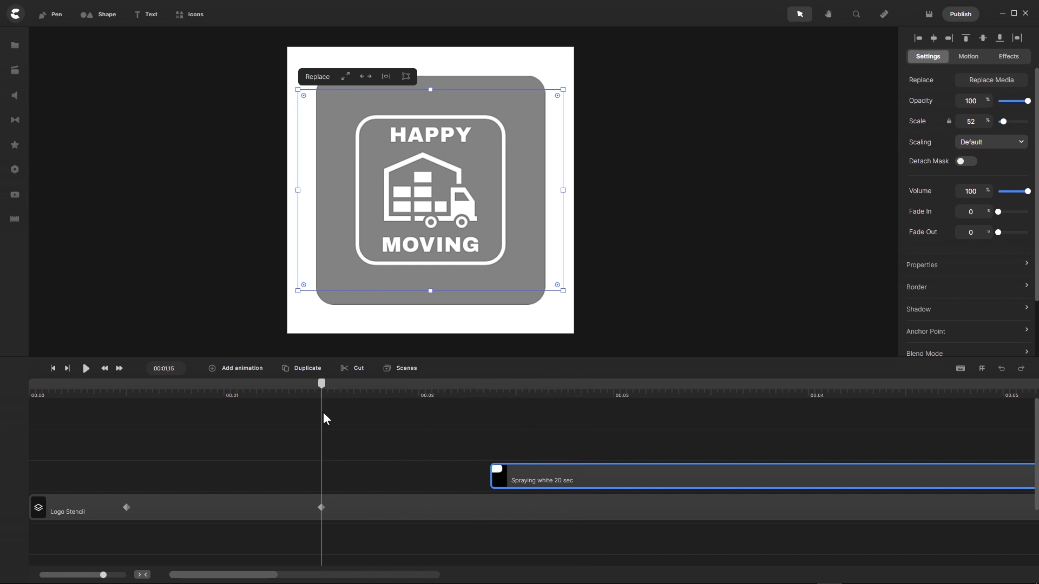
pyautogui.click(347, 438)
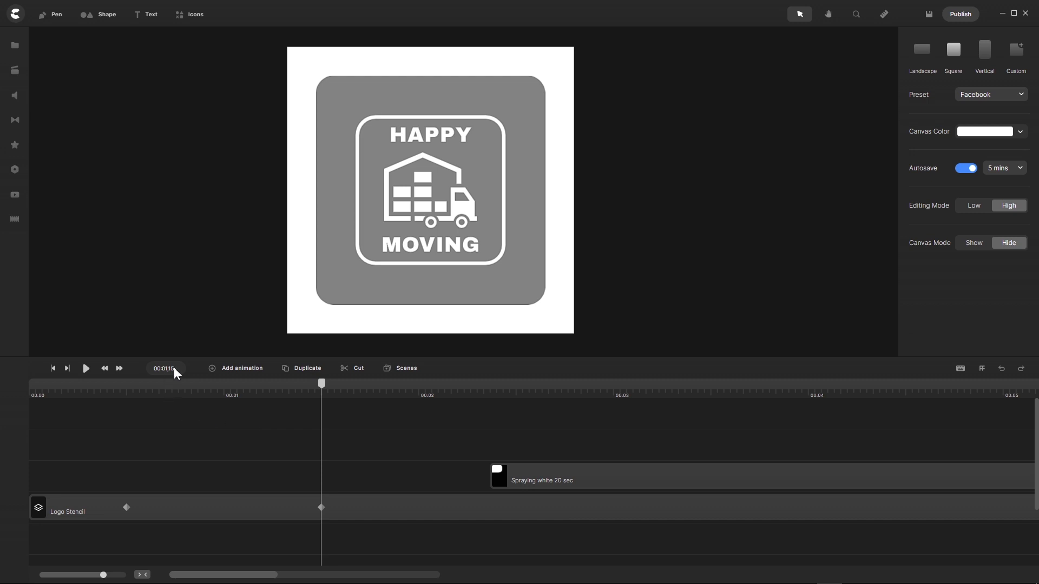
pyautogui.click(12, 49)
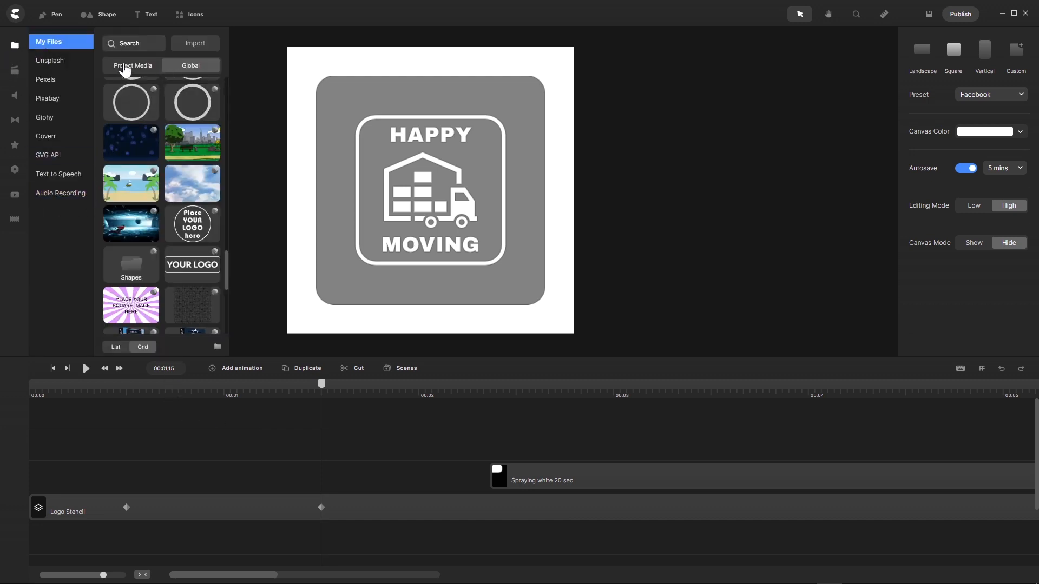
pyautogui.click(125, 67)
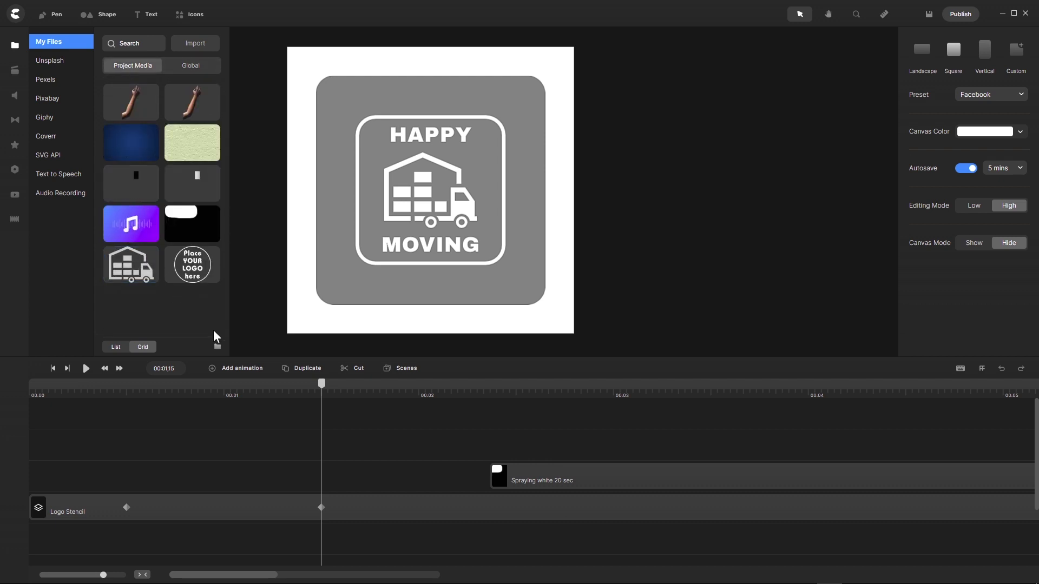
pyautogui.moveTo(325, 389); pyautogui.dragTo(325, 421)
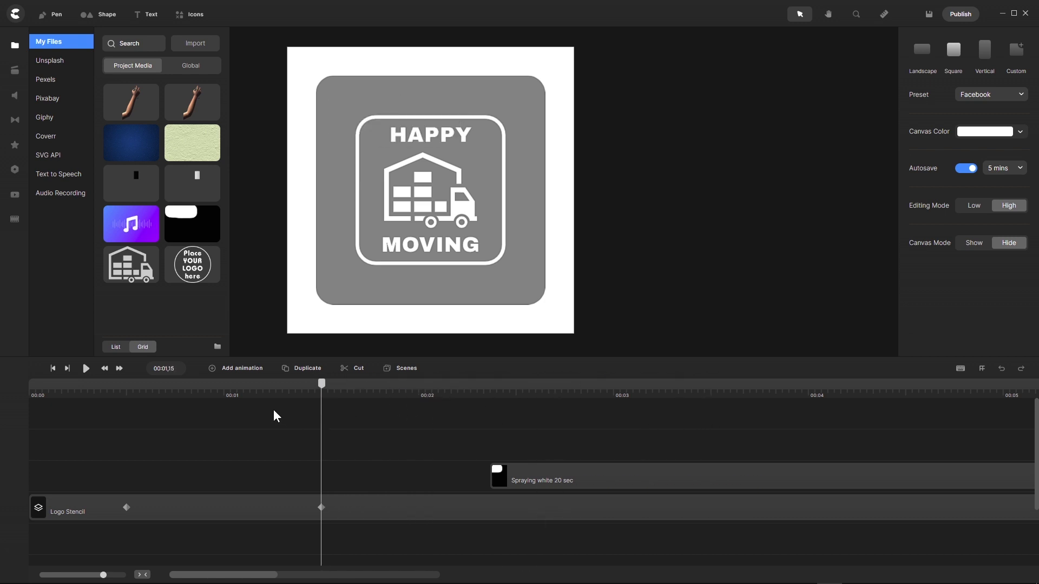
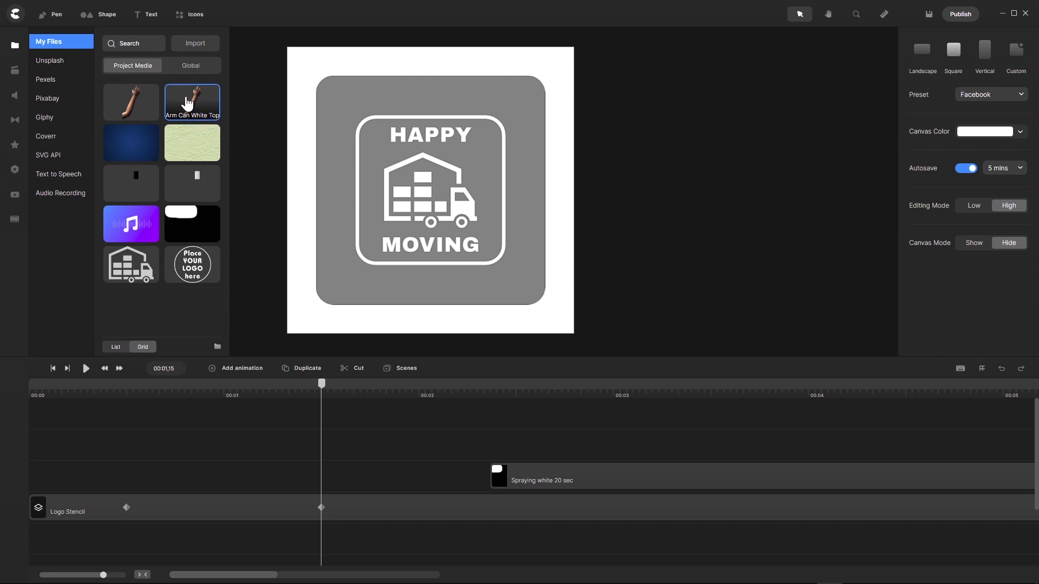
pyautogui.moveTo(186, 98); pyautogui.dragTo(419, 177)
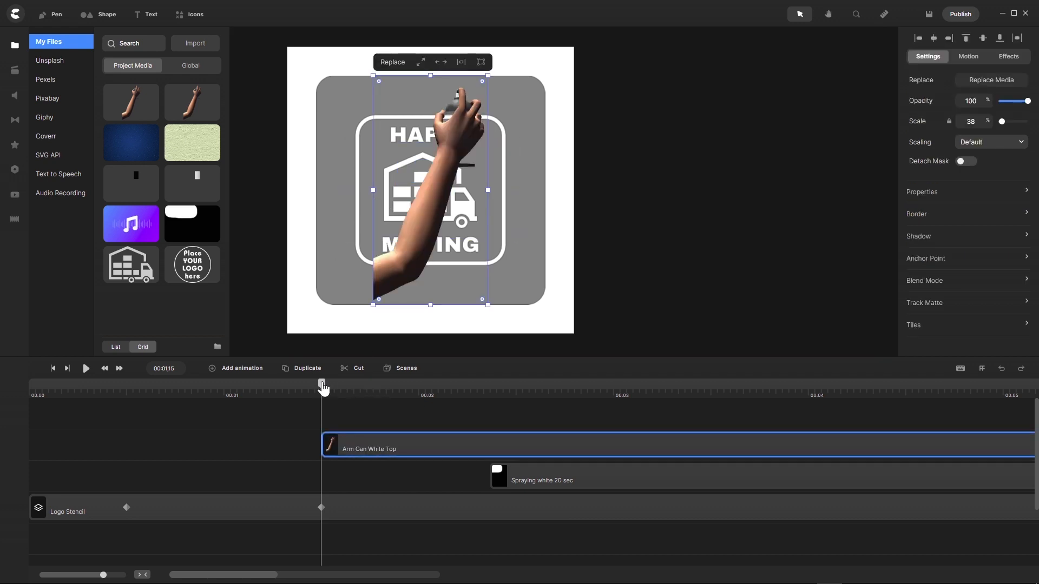
pyautogui.moveTo(323, 388)
pyautogui.mouseDown()
pyautogui.moveTo(336, 390)
pyautogui.moveTo(324, 390)
pyautogui.mouseUp()
# Step: Add the "Can Color Black" image from the project media at 00:01,15 and place its layer beneath "Arm Can White Top"
pyautogui.scroll(5, 459, 102)
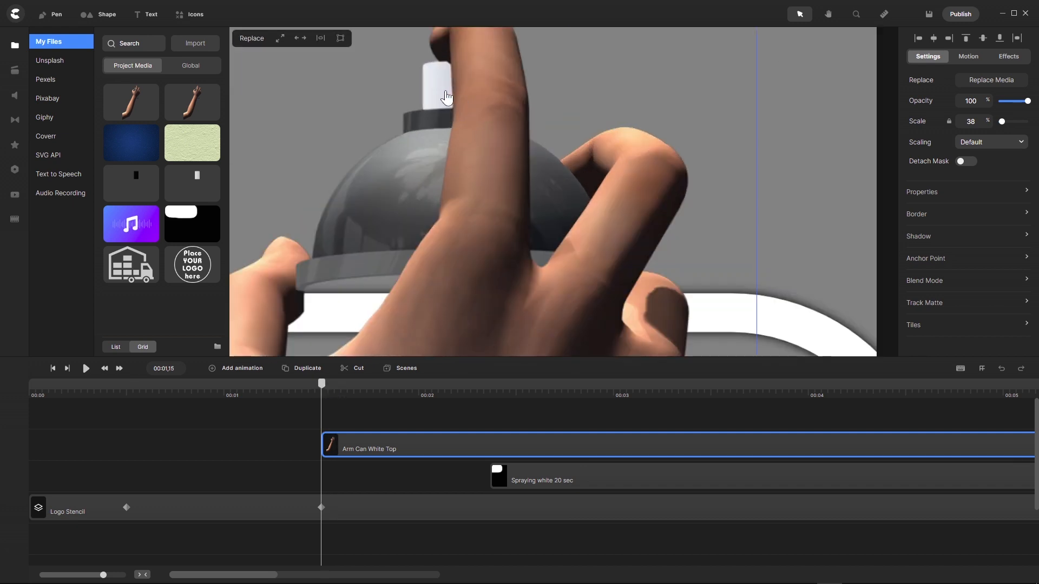
pyautogui.scroll(-3, 479, 131)
pyautogui.scroll(-3, 451, 137)
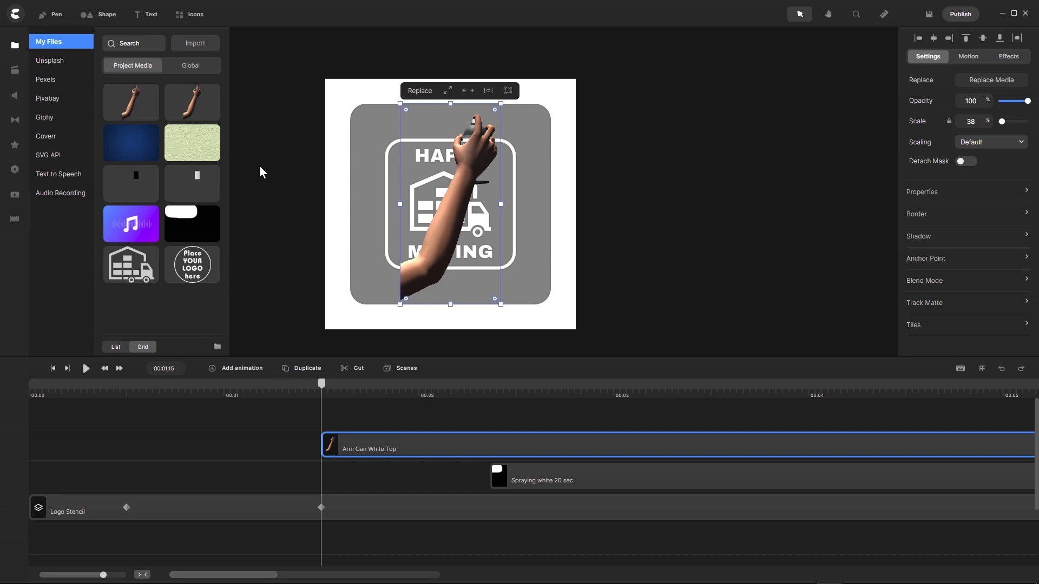
pyautogui.scroll(5, 489, 184)
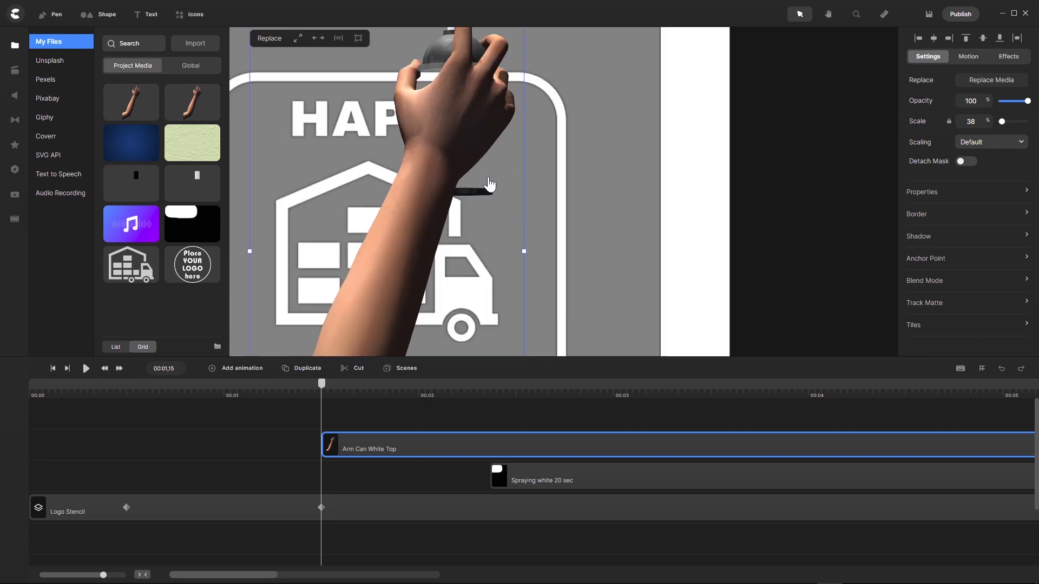
pyautogui.scroll(-5, 490, 182)
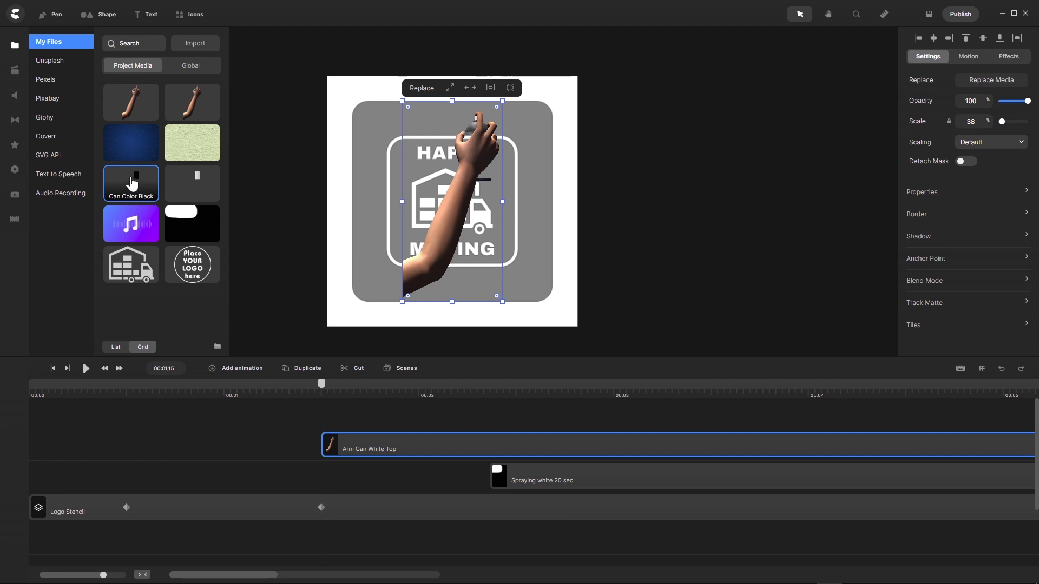
pyautogui.moveTo(132, 183); pyautogui.dragTo(456, 195)
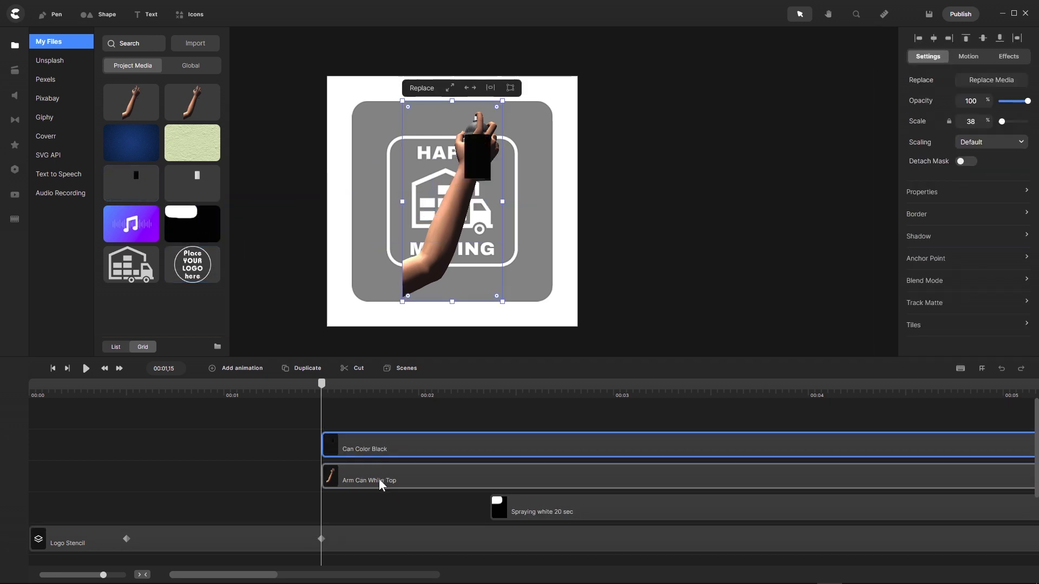
pyautogui.moveTo(379, 479); pyautogui.dragTo(381, 417)
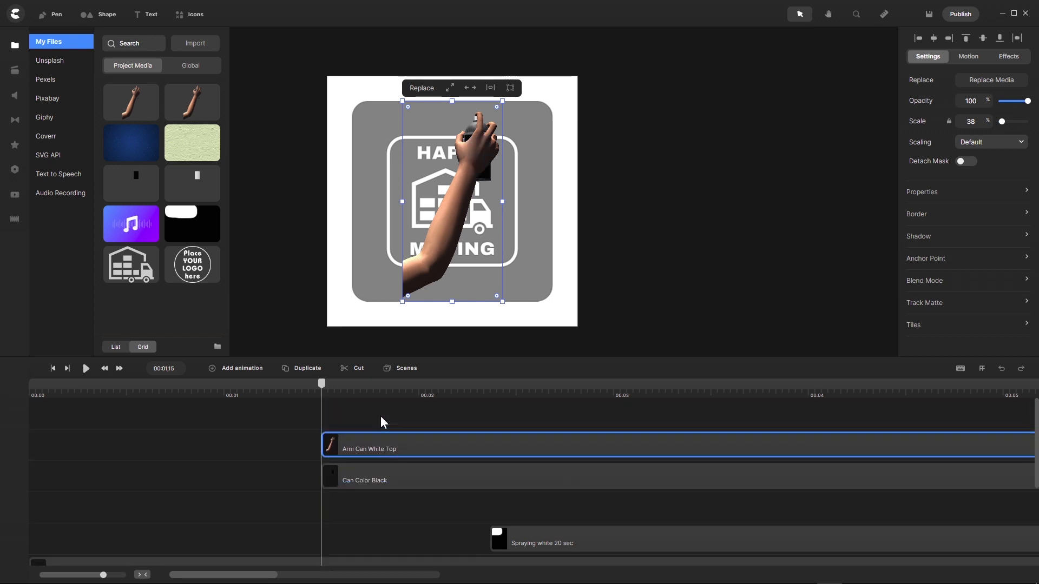
# Step: Examine up close how the black can body fits behind the hand, and review the layer order in the timeline
pyautogui.scroll(5, 487, 165)
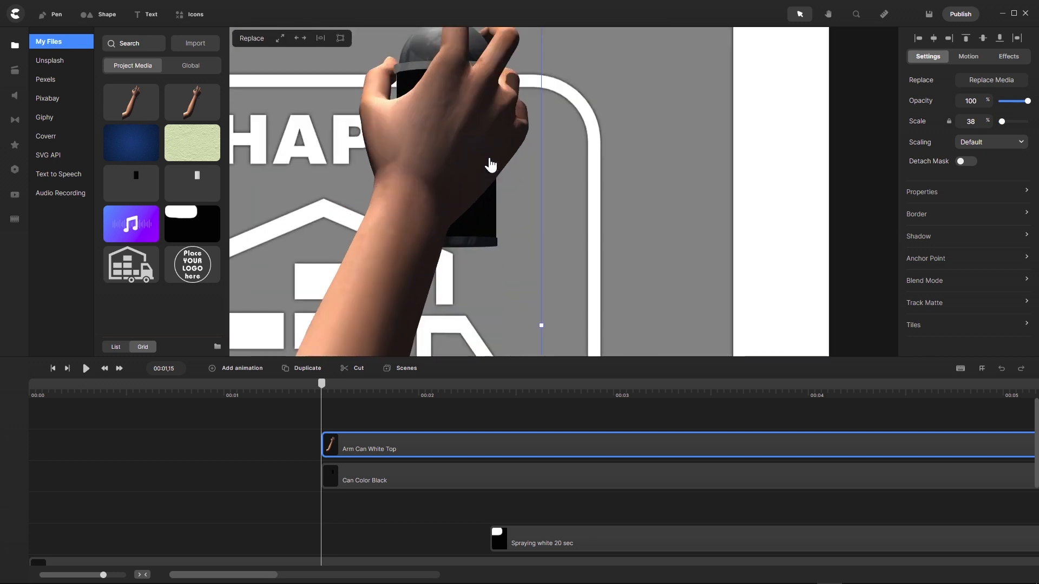
pyautogui.scroll(2, 487, 179)
pyautogui.scroll(-6, 494, 176)
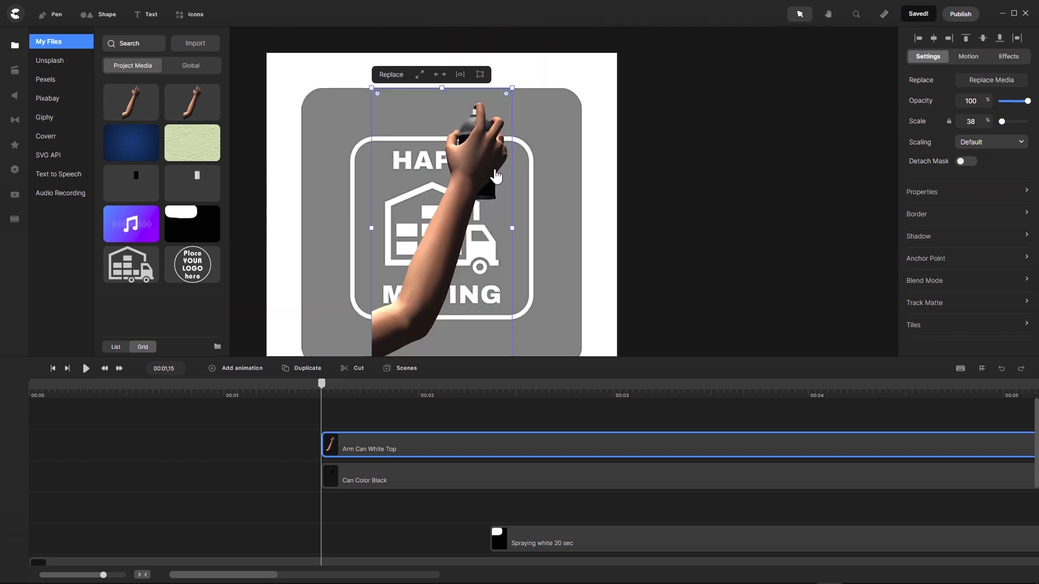
pyautogui.scroll(-3, 494, 178)
pyautogui.scroll(2, 490, 183)
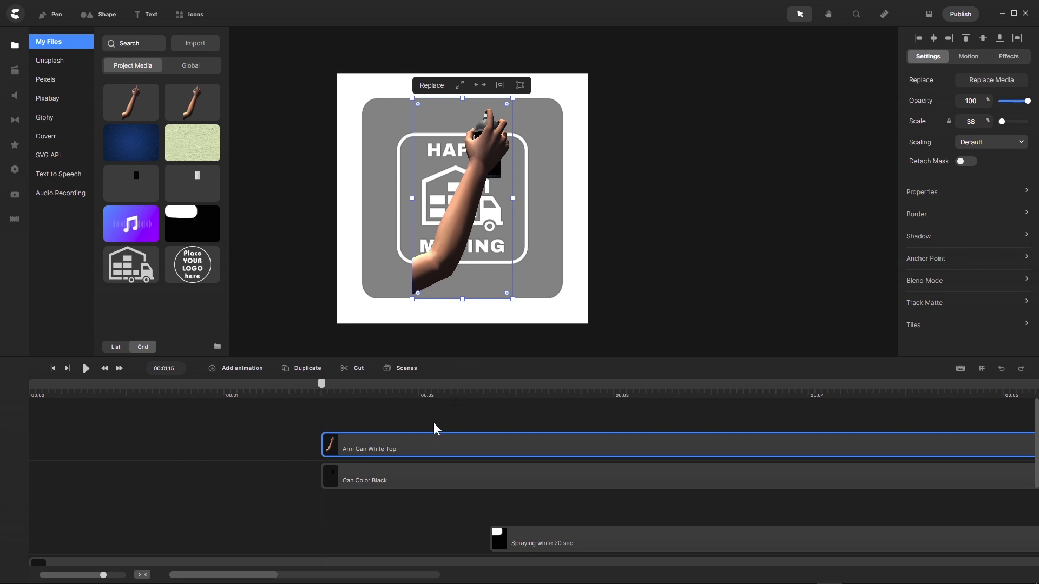
pyautogui.scroll(-2, 443, 412)
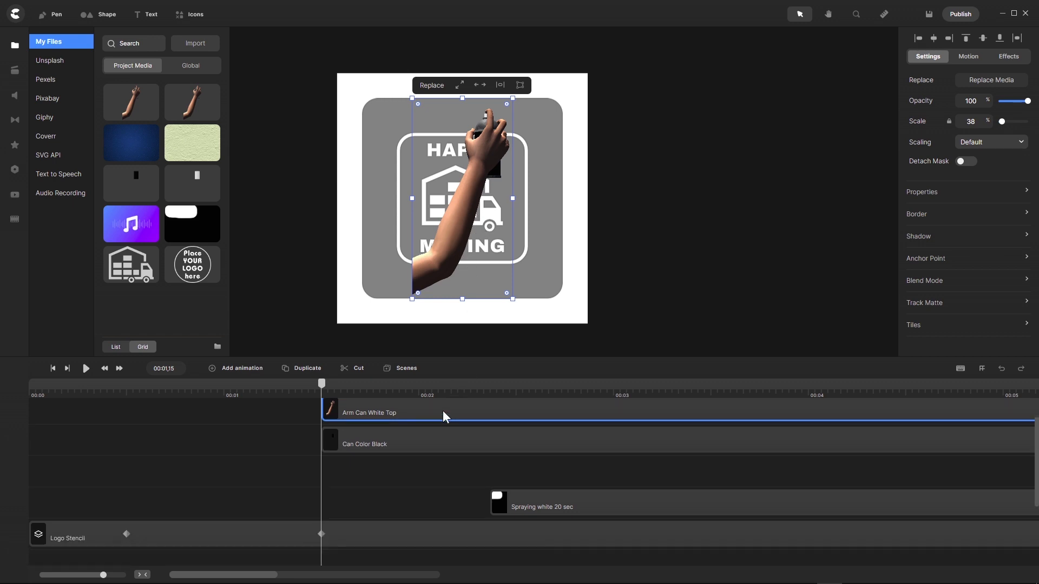
pyautogui.scroll(2, 443, 411)
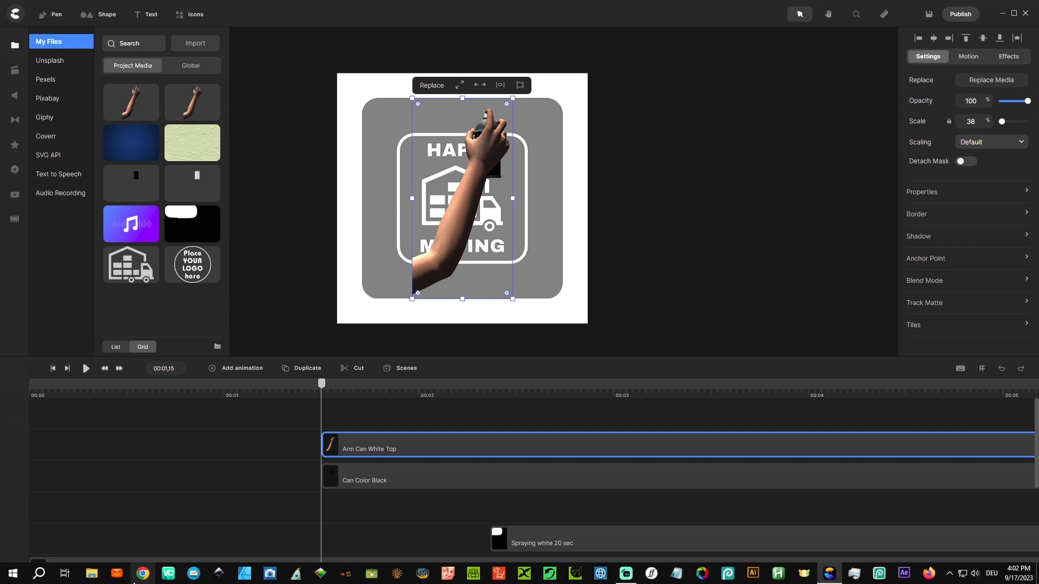
# Step: Extend the "Arm Can White Top" and "Can Color Black" clips to end at 00:12,12, where the spraying is complete
pyautogui.click(141, 574)
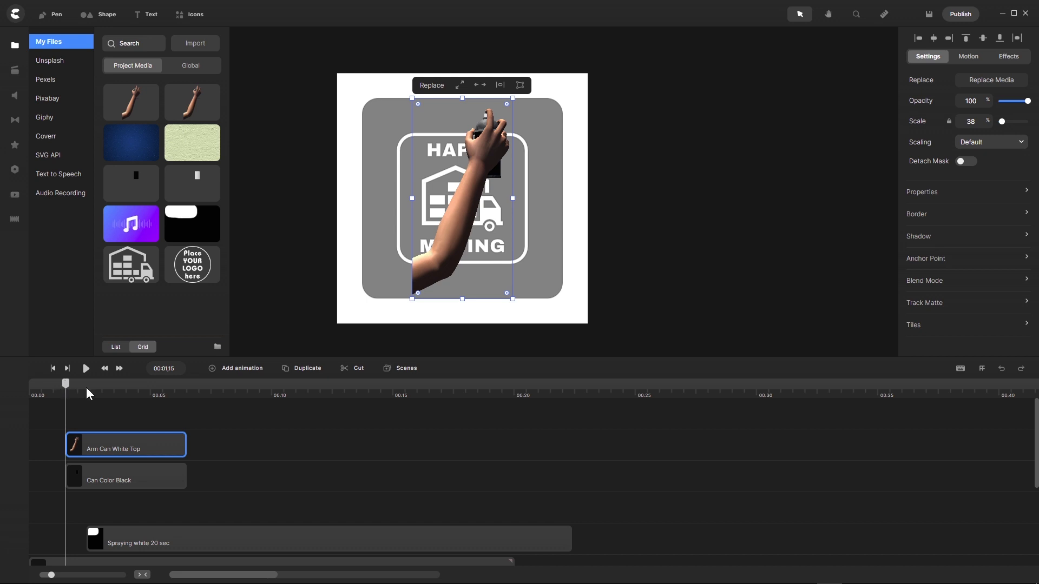
pyautogui.moveTo(66, 382)
pyautogui.mouseDown()
pyautogui.moveTo(352, 402)
pyautogui.moveTo(330, 402)
pyautogui.mouseUp()
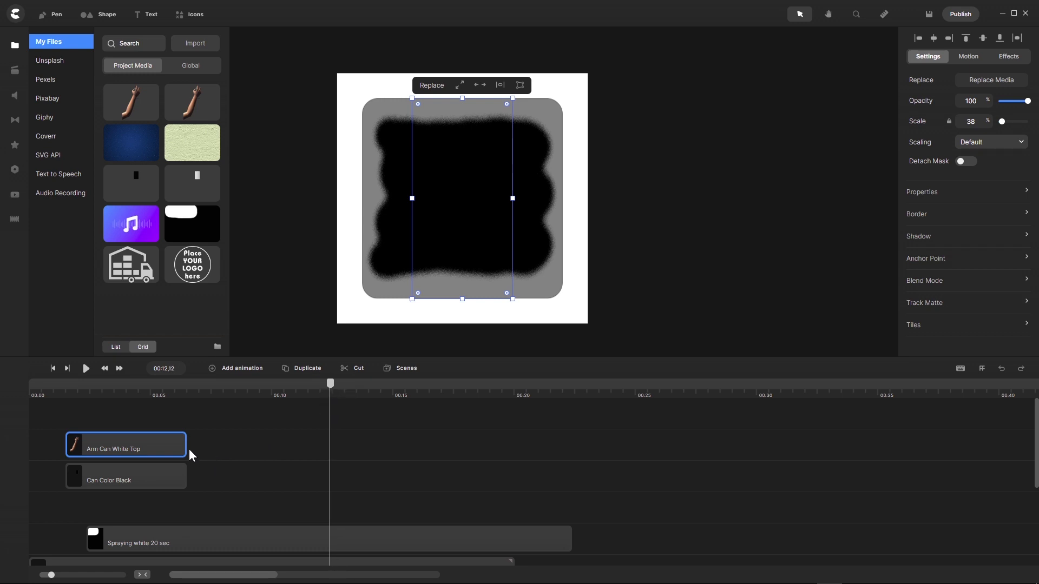
pyautogui.moveTo(184, 445); pyautogui.dragTo(331, 449)
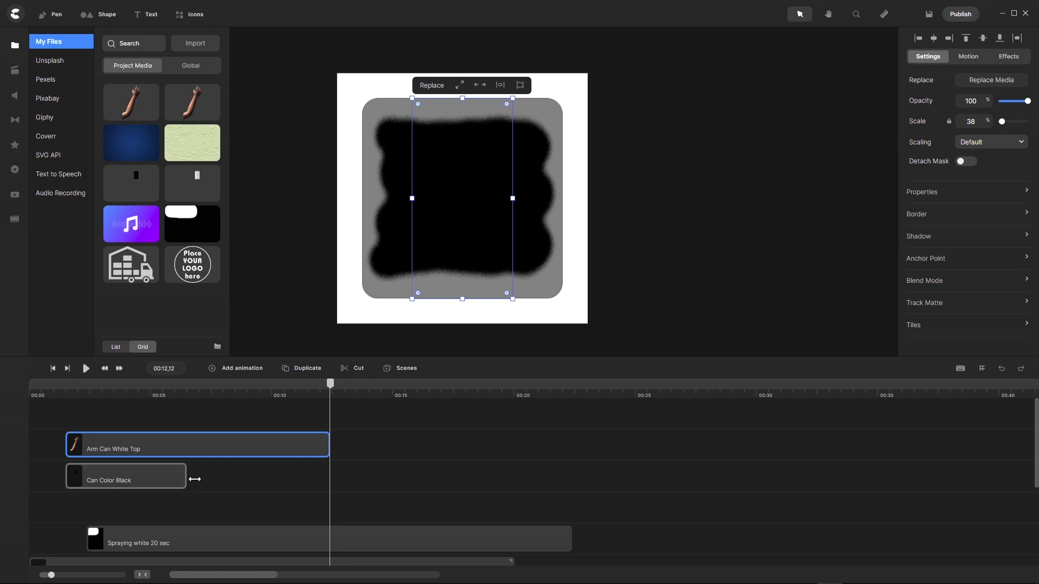
pyautogui.moveTo(187, 481); pyautogui.dragTo(327, 488)
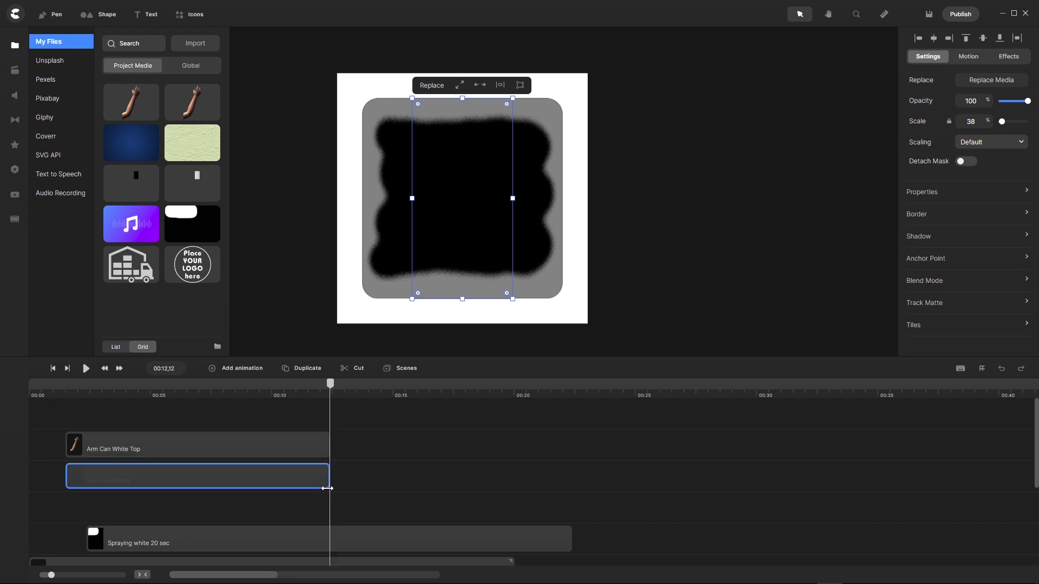
# Step: Group the "Arm Can White Top" and "Can Color Black" clips
pyautogui.moveTo(358, 427); pyautogui.dragTo(254, 497)
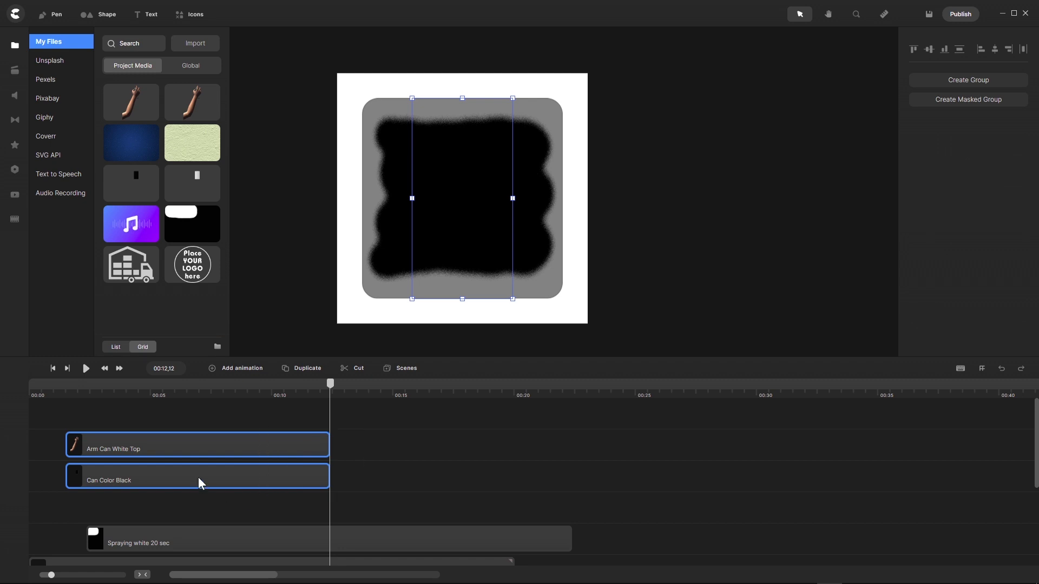
pyautogui.rightClick(210, 442)
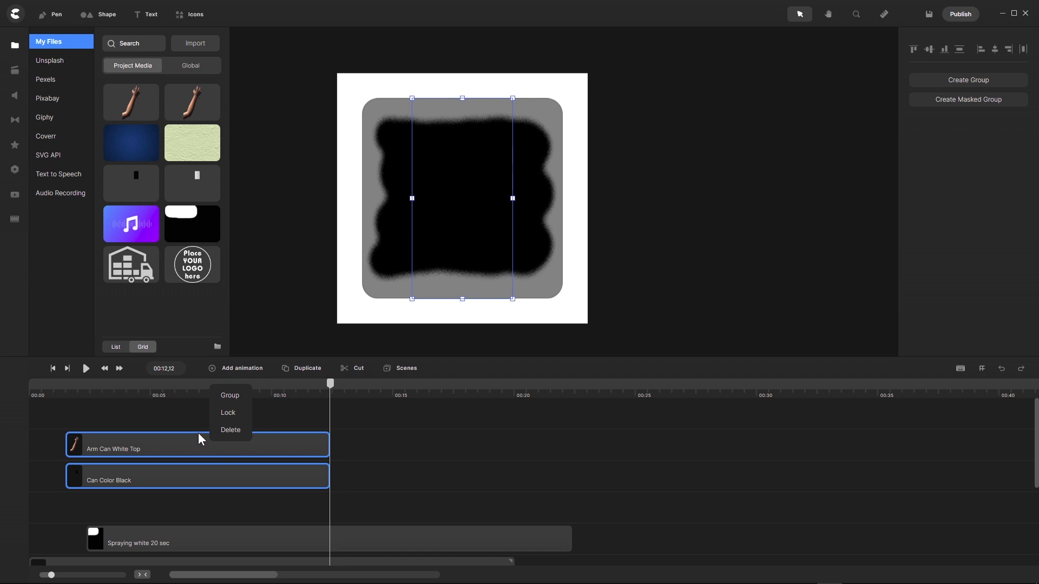
pyautogui.click(229, 395)
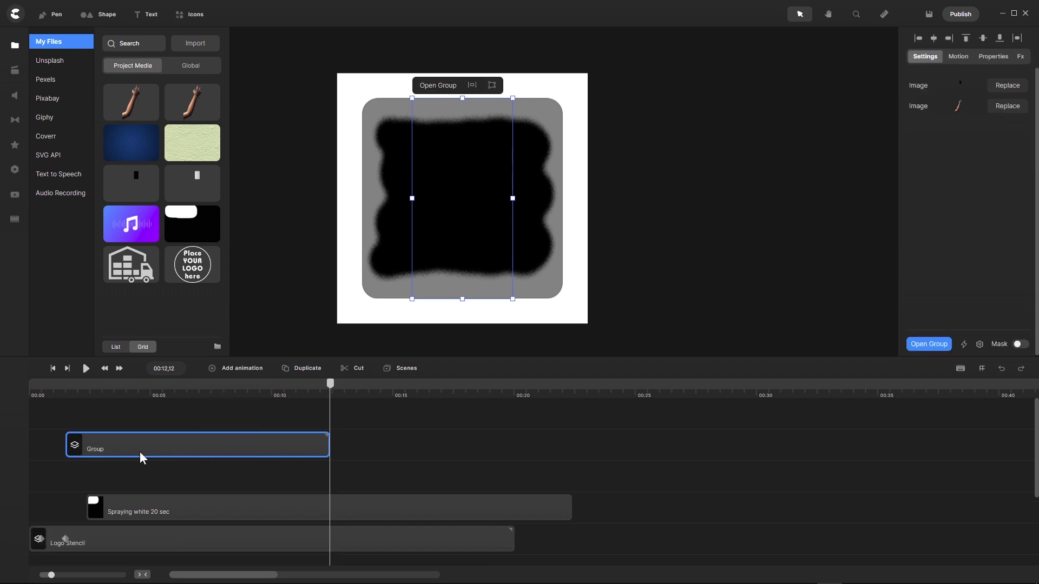
# Step: Rename the new group "Hand with Can" and move its layer directly above "Spraying white 20 sec"
pyautogui.rightClick(108, 452)
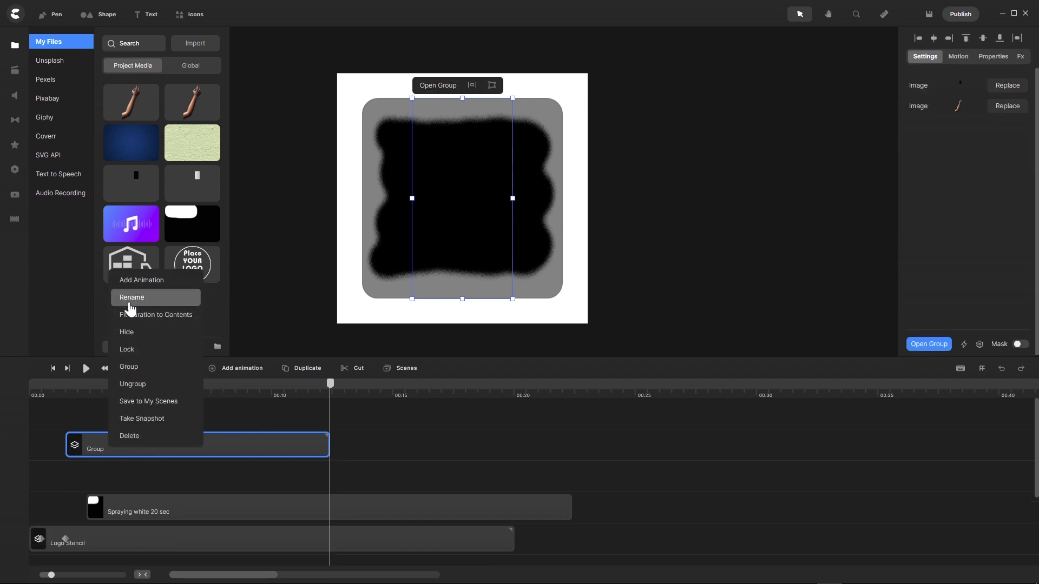
pyautogui.click(130, 298)
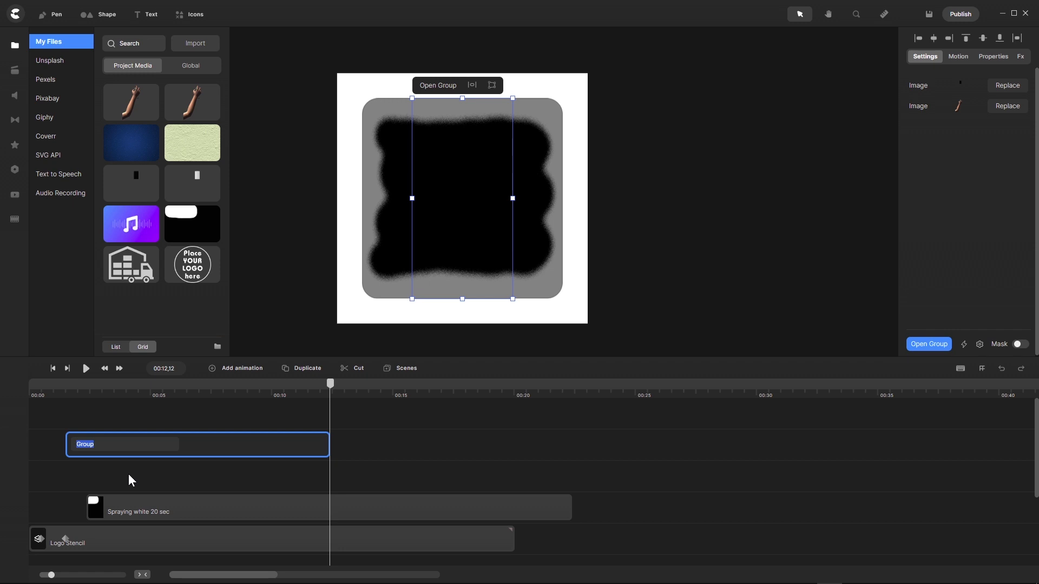
pyautogui.write('A')
pyautogui.press('BackSpace')
pyautogui.press('BackSpace')
pyautogui.write('Har')
pyautogui.press('Return')
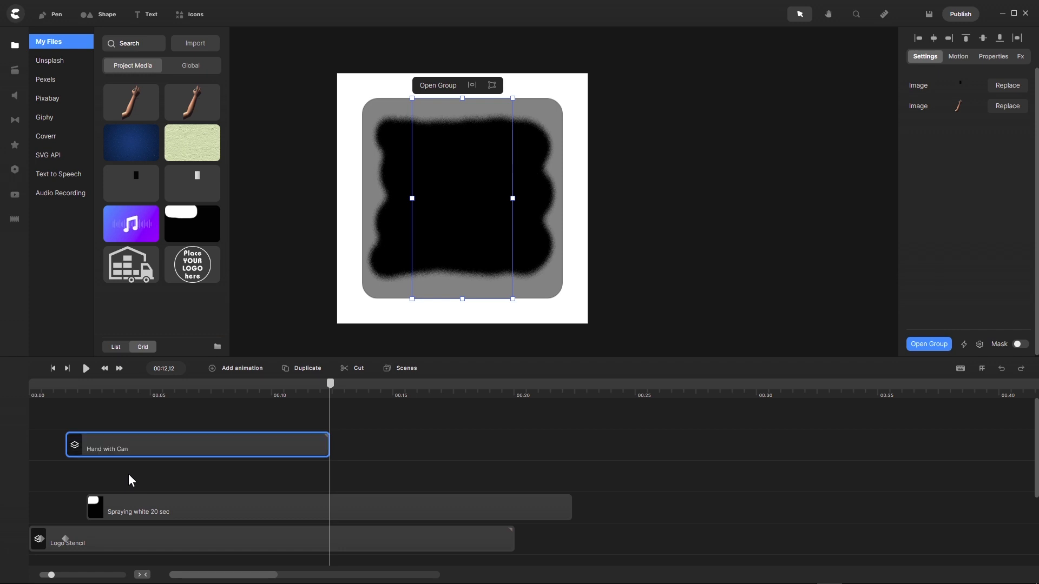
pyautogui.scroll(-1, 292, 474)
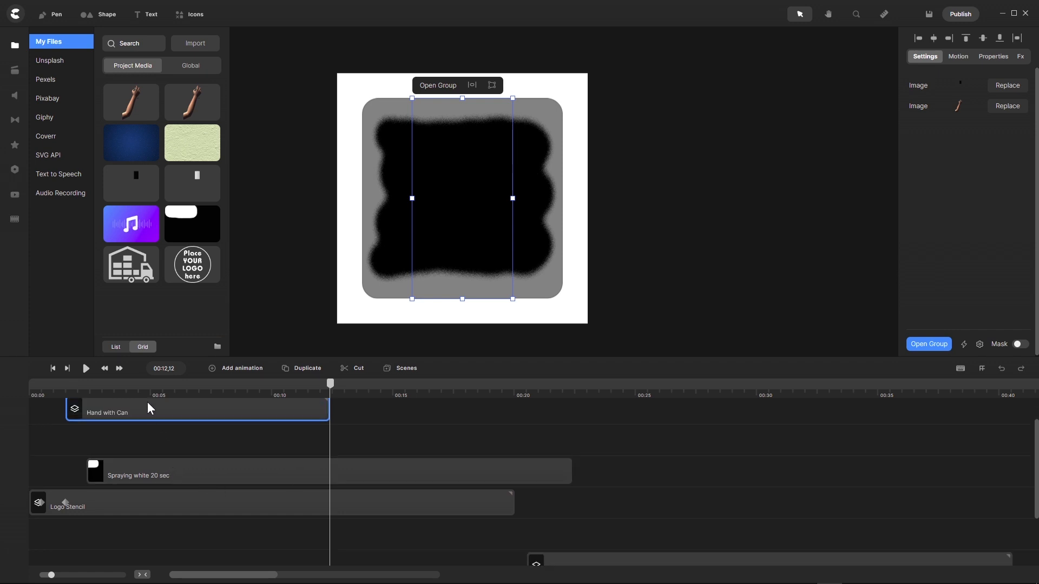
pyautogui.moveTo(148, 403); pyautogui.dragTo(146, 441)
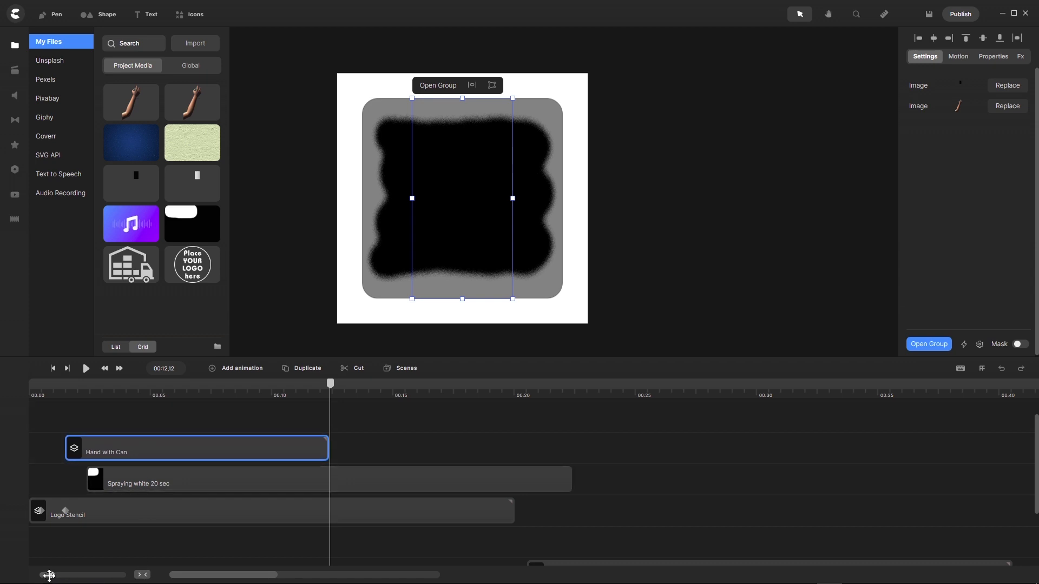
# Step: At 00:02,25, move the "Hand with Can" group so the can's nozzle sits over the first black spray spot
pyautogui.moveTo(49, 575); pyautogui.dragTo(88, 575)
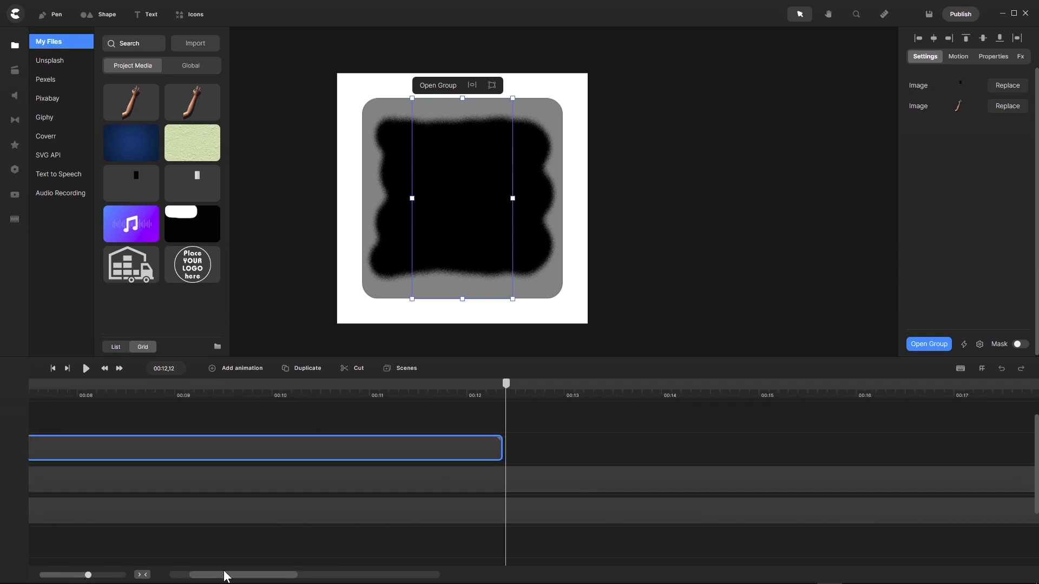
pyautogui.moveTo(207, 576)
pyautogui.mouseDown()
pyautogui.moveTo(216, 577)
pyautogui.moveTo(196, 577)
pyautogui.mouseUp()
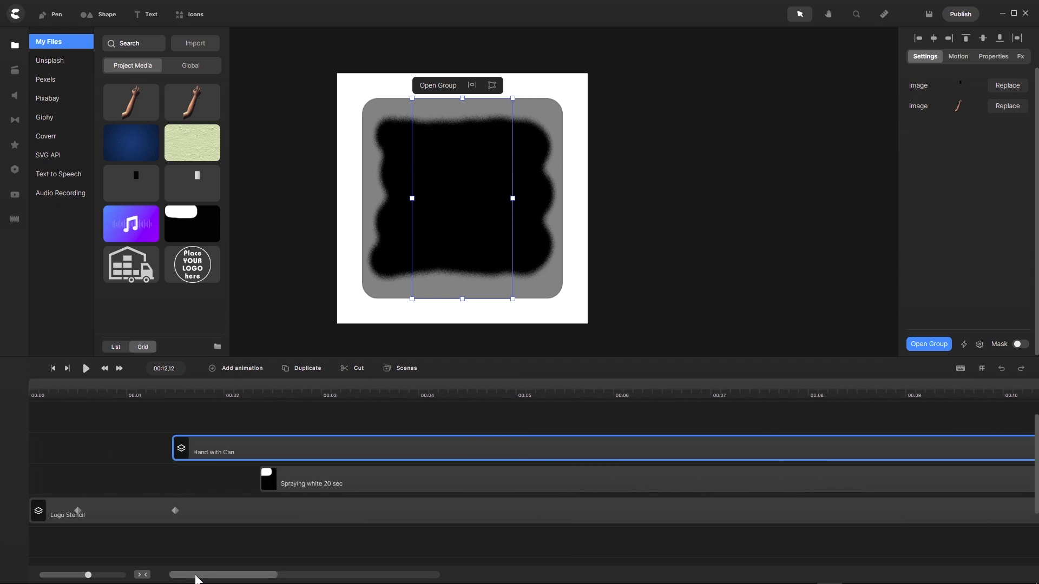
pyautogui.click(173, 397)
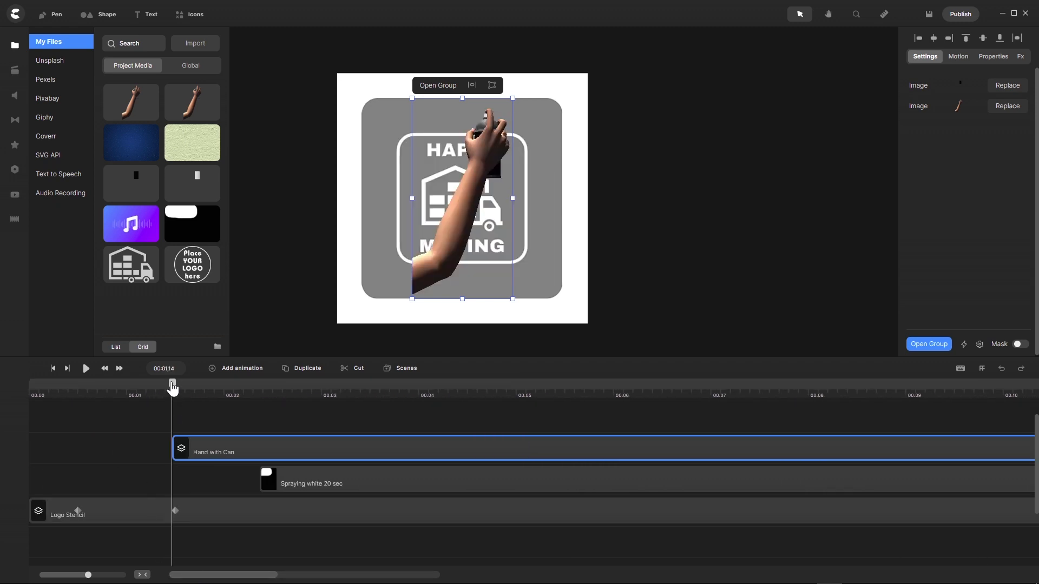
pyautogui.moveTo(173, 388); pyautogui.dragTo(303, 400)
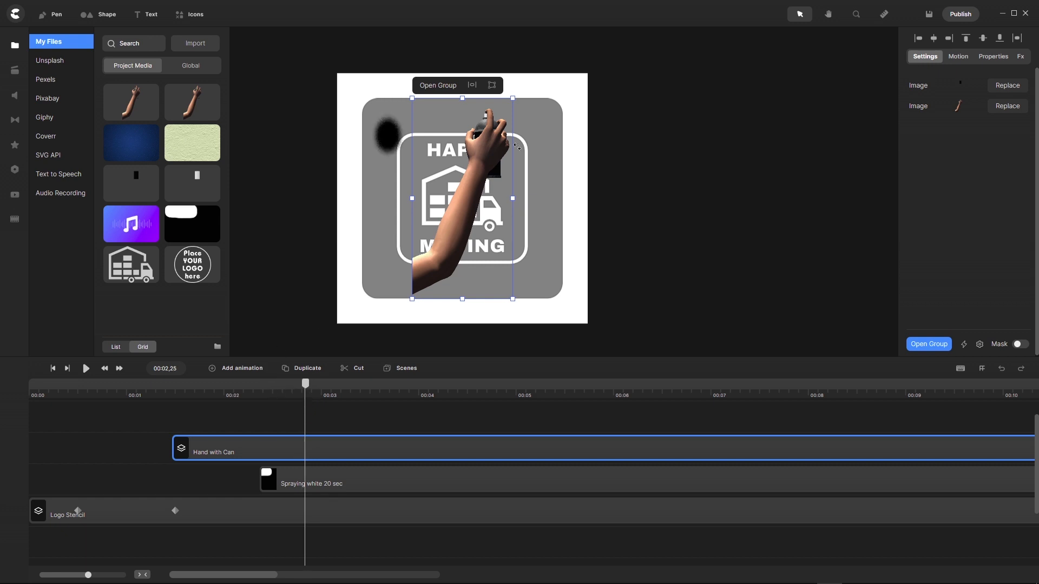
pyautogui.scroll(3, 384, 143)
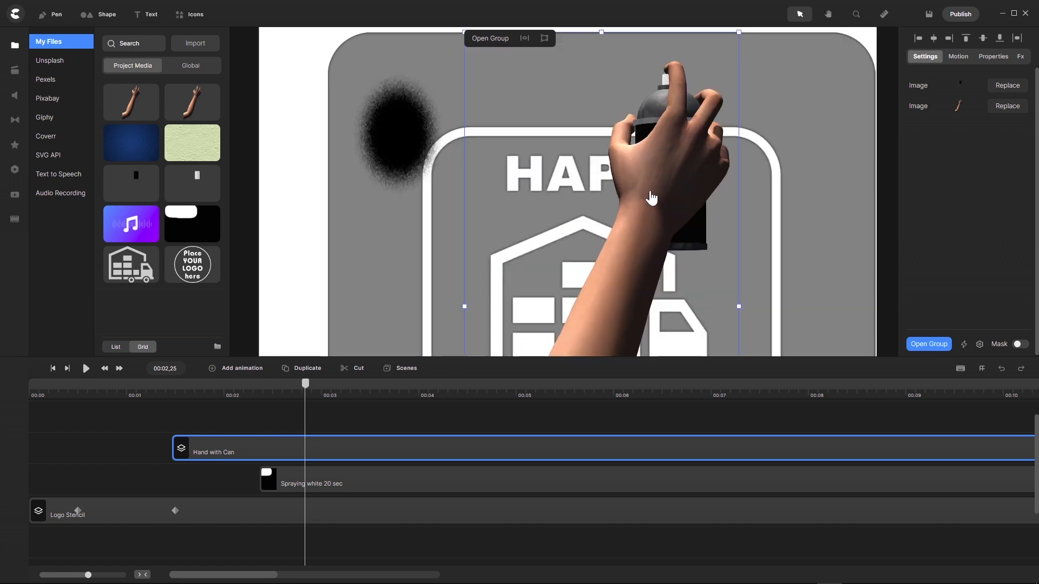
pyautogui.moveTo(654, 203); pyautogui.dragTo(381, 241)
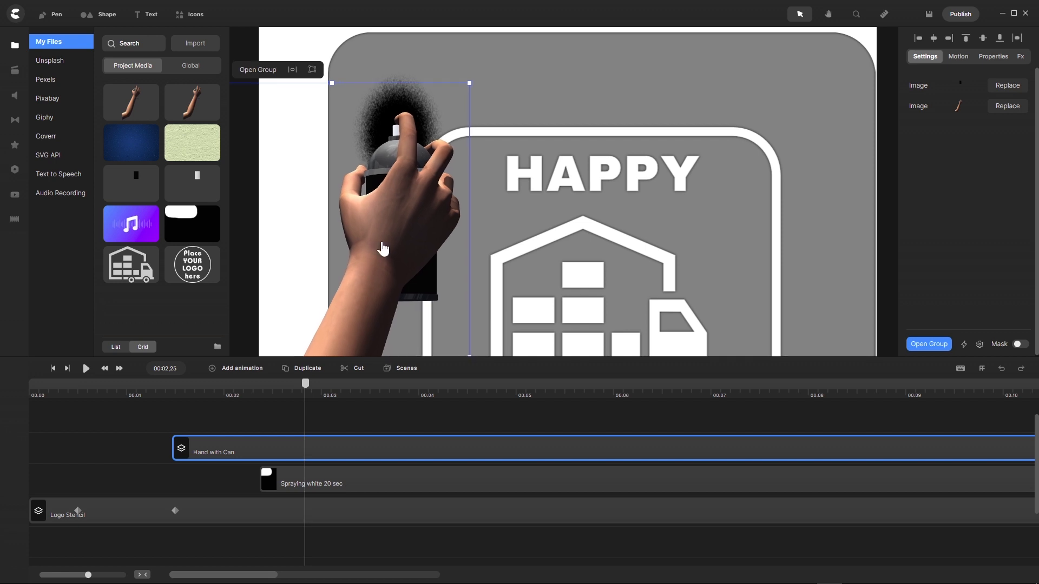
# Step: Enlarge the "Hand with Can" group so the arm extends past the canvas's lower edge, and realign the nozzle with the spray spot
pyautogui.scroll(-5, 516, 203)
pyautogui.scroll(3, 517, 301)
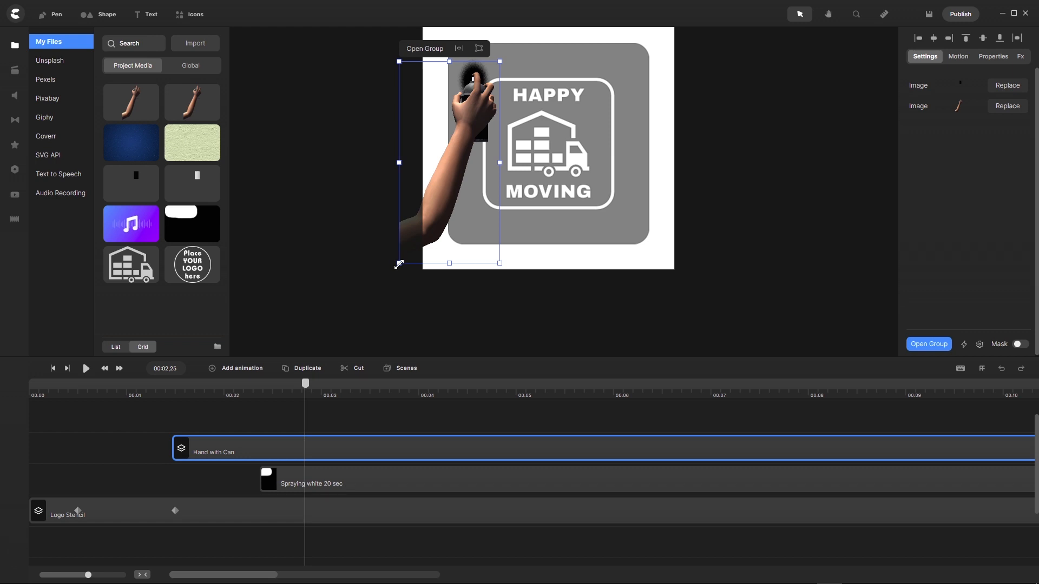
pyautogui.moveTo(398, 263); pyautogui.dragTo(353, 315)
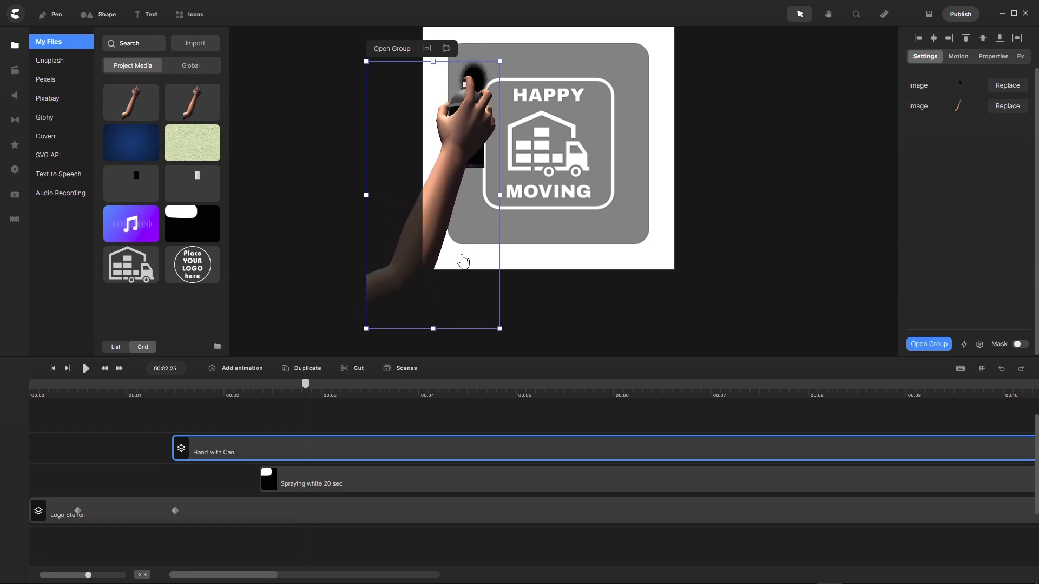
pyautogui.moveTo(456, 150); pyautogui.dragTo(462, 146)
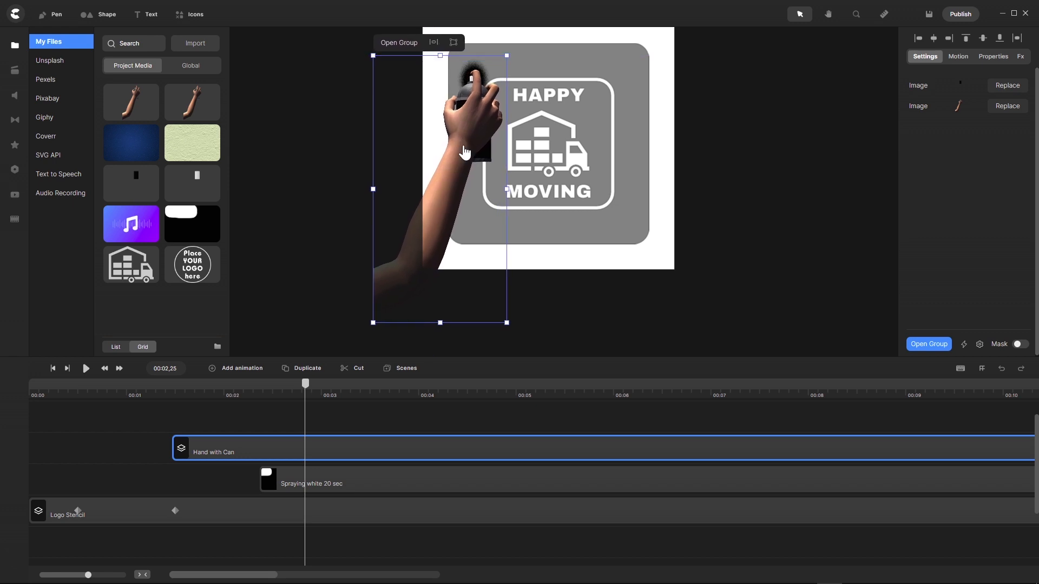
# Step: Add a horizontal guideline along the canvas's lower edge and check the cut-off end of the arm against it
pyautogui.click(884, 14)
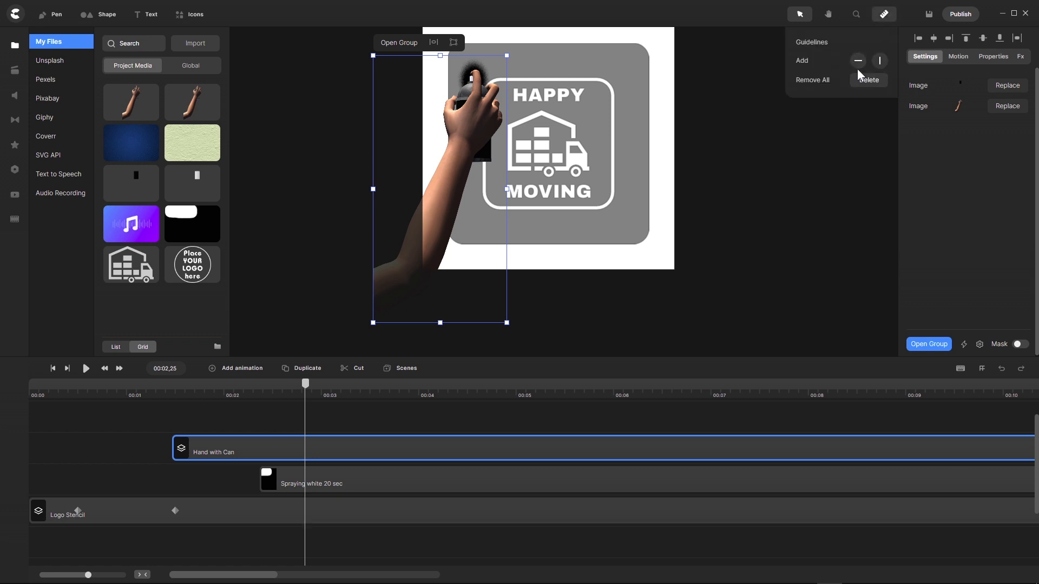
pyautogui.click(859, 64)
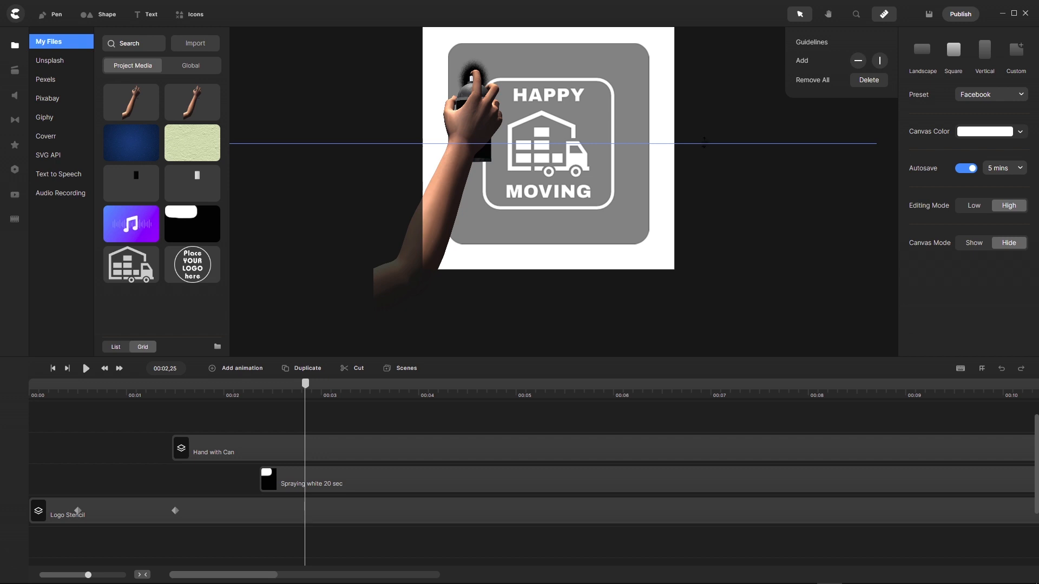
pyautogui.moveTo(703, 143); pyautogui.dragTo(675, 269)
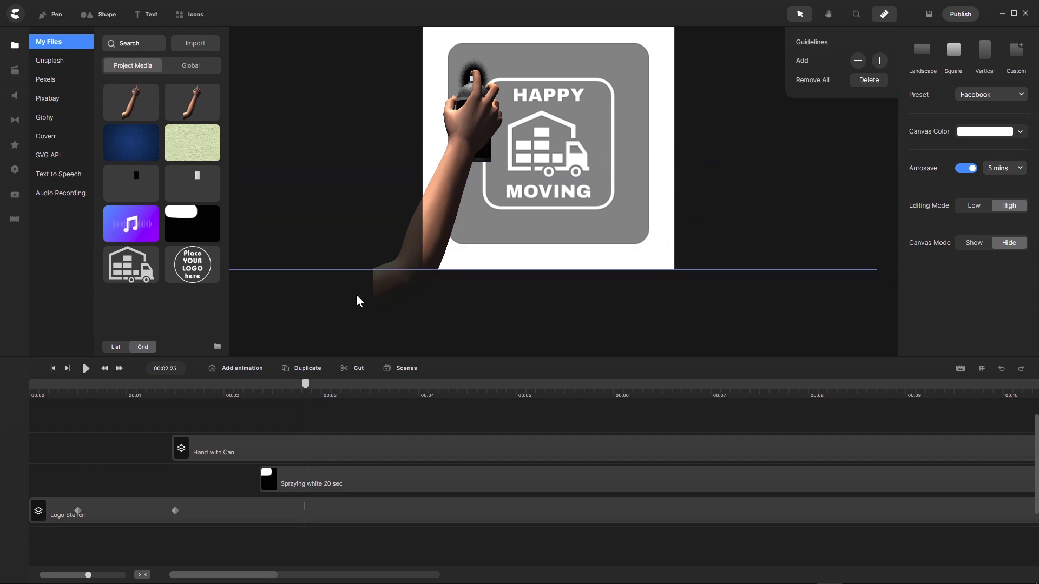
pyautogui.scroll(5, 356, 280)
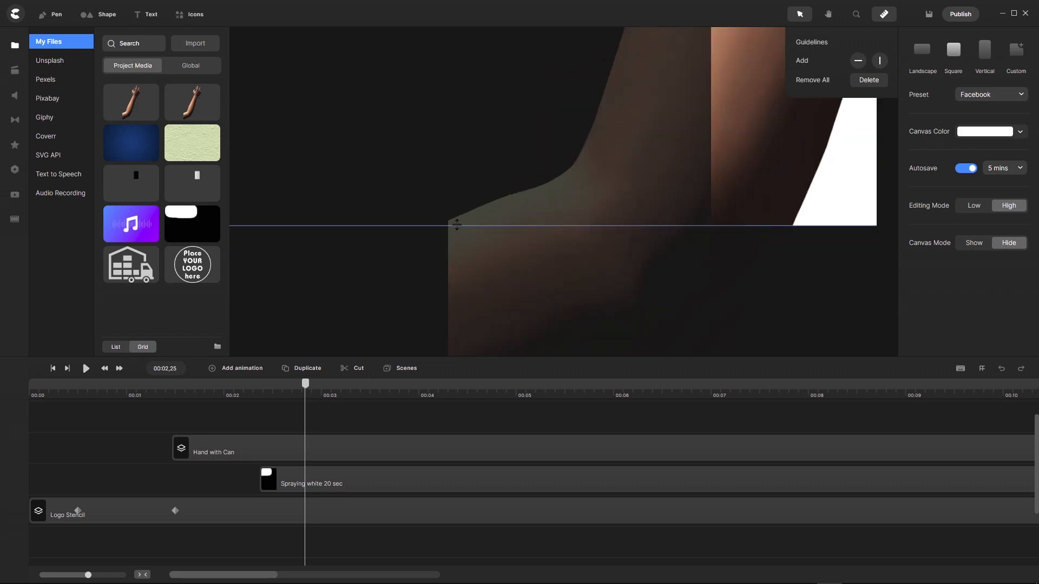
pyautogui.scroll(-5, 351, 276)
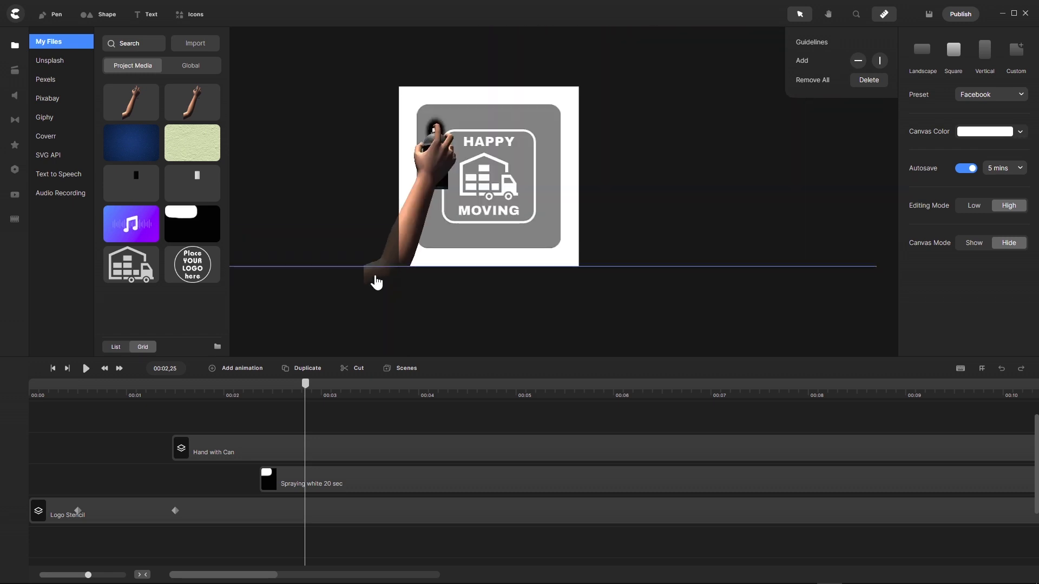
# Step: Enlarge the "Hand with Can" group slightly to 135% scale and reposition it on the spray spot at about x -462, y 211 px
pyautogui.click(377, 282)
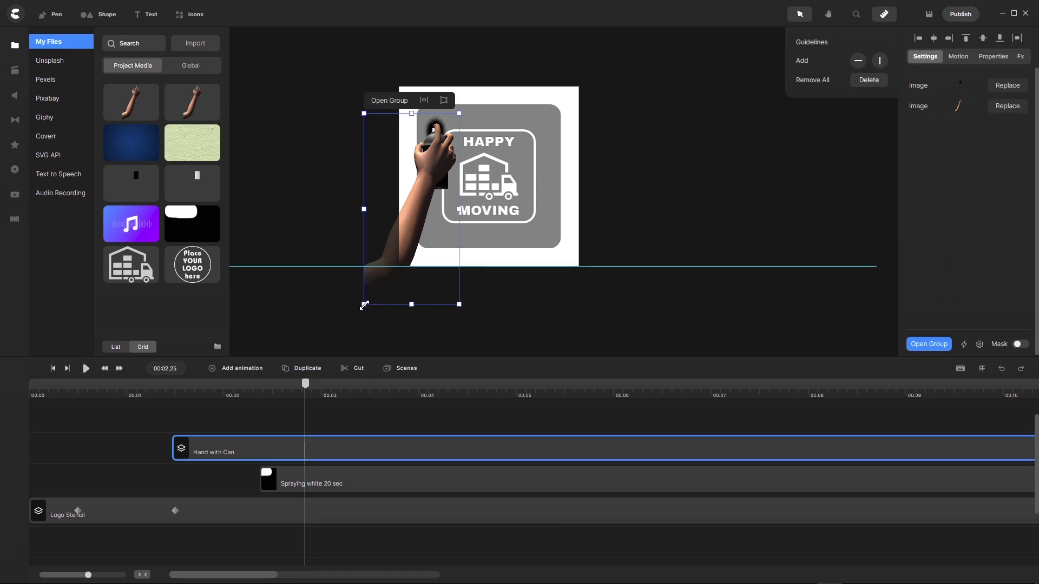
pyautogui.moveTo(364, 306); pyautogui.dragTo(362, 308)
pyautogui.scroll(5, 407, 149)
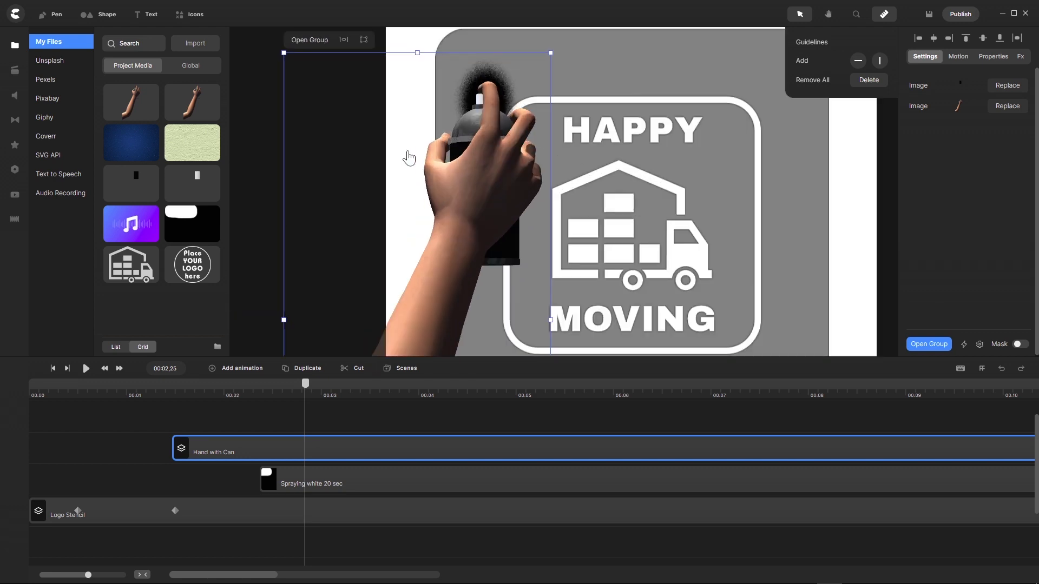
pyautogui.moveTo(476, 175); pyautogui.dragTo(480, 176)
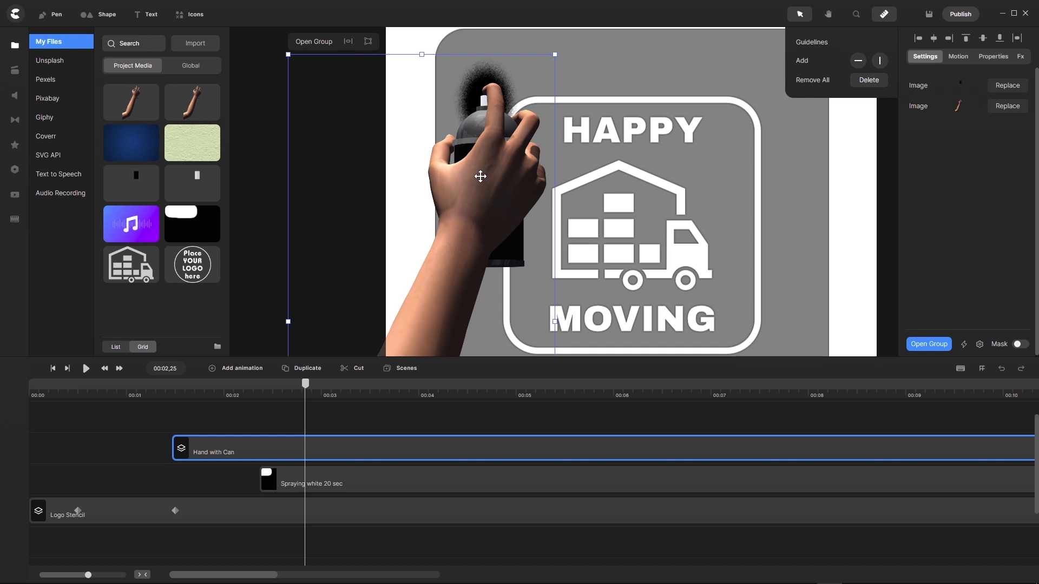
# Step: Lower the opacity of the "Hand with Can" group to 46%
pyautogui.click(992, 58)
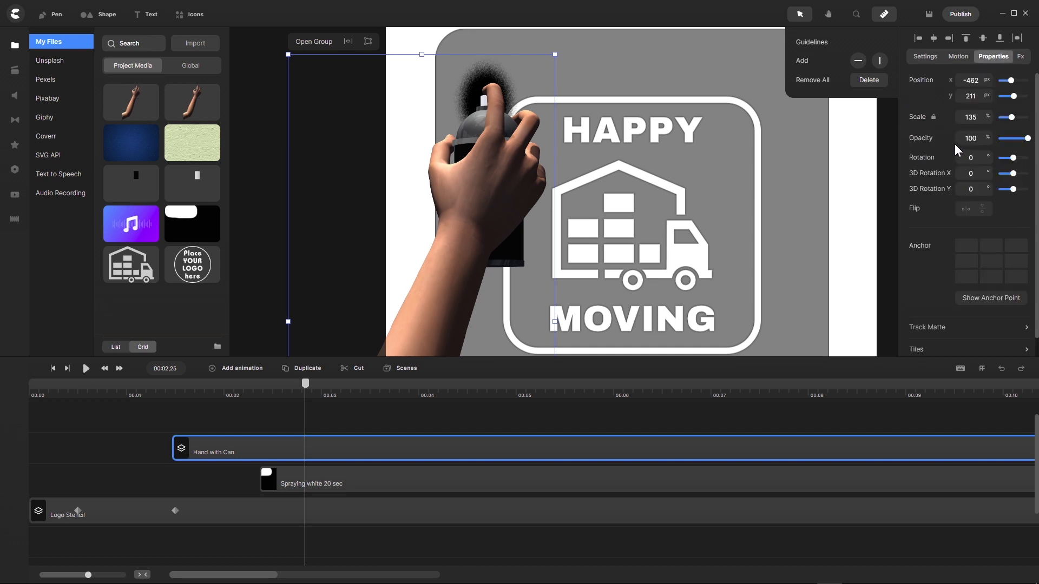
pyautogui.moveTo(1026, 139); pyautogui.dragTo(1012, 136)
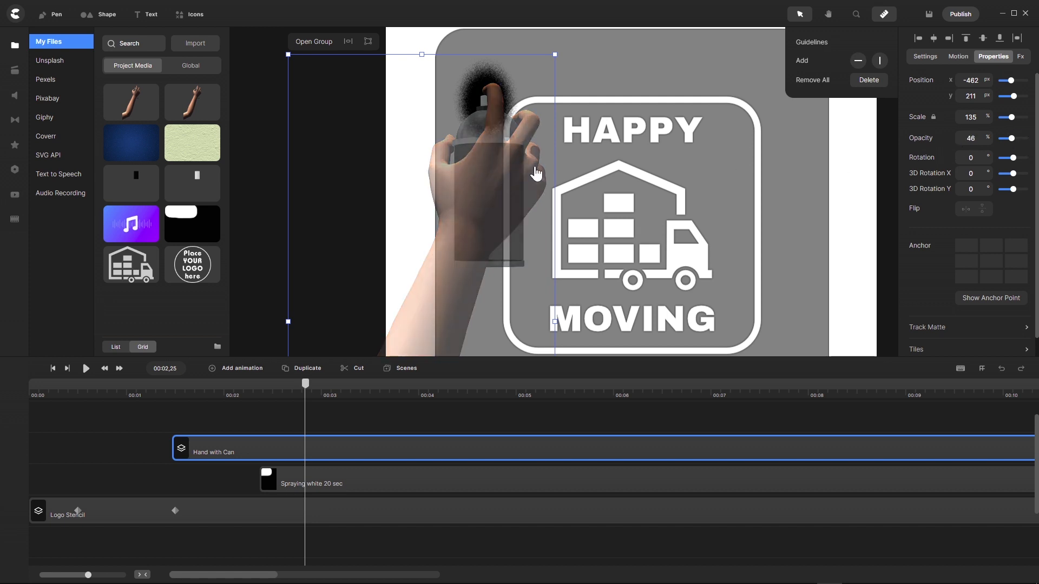
# Step: Nudge the Hand with Can group horizontally to X -460 px so the can's nozzle lines up with the spray spot
pyautogui.scroll(3, 482, 99)
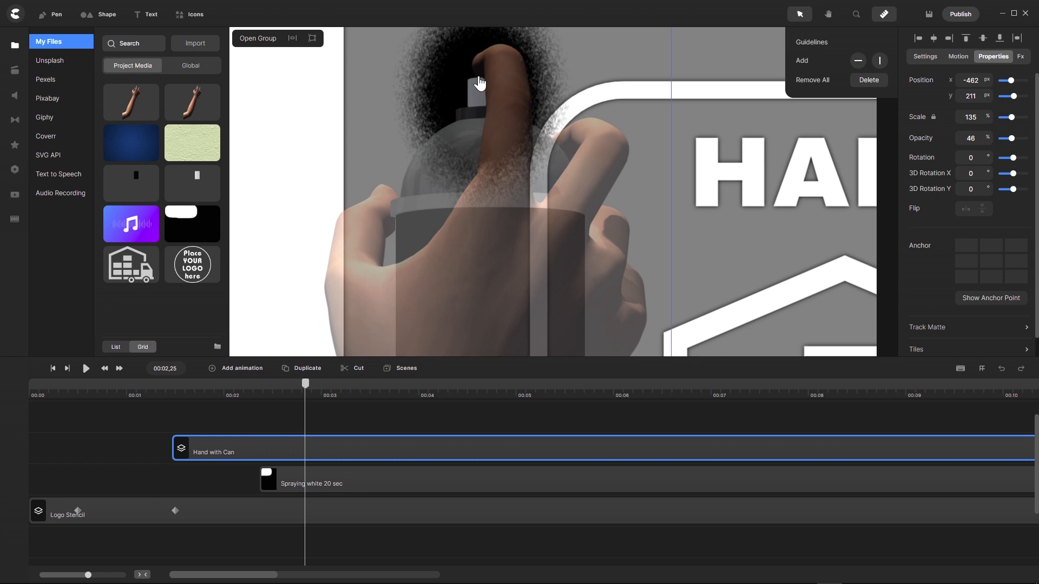
pyautogui.scroll(-3, 476, 85)
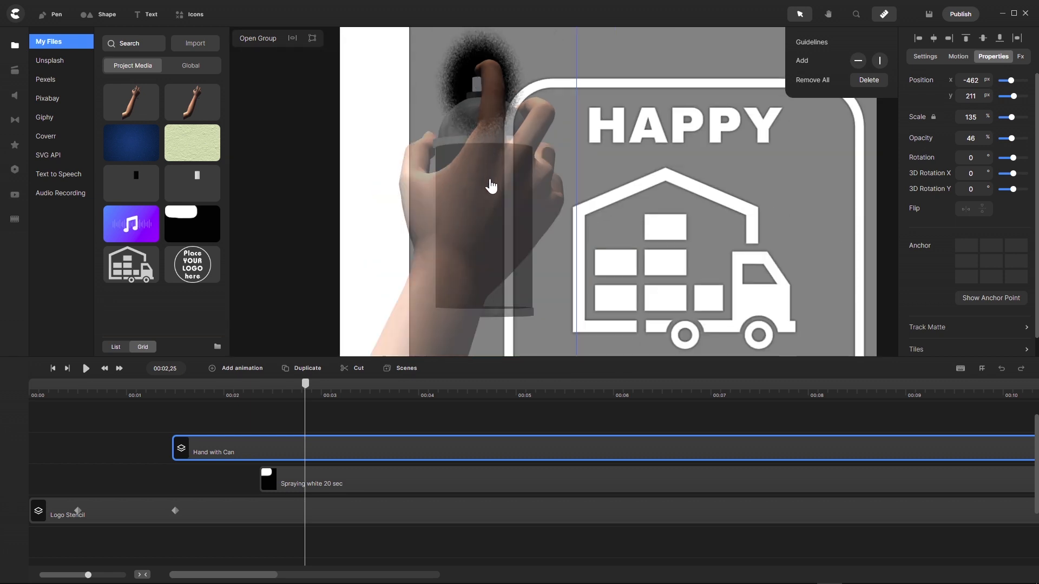
pyautogui.scroll(-5, 487, 98)
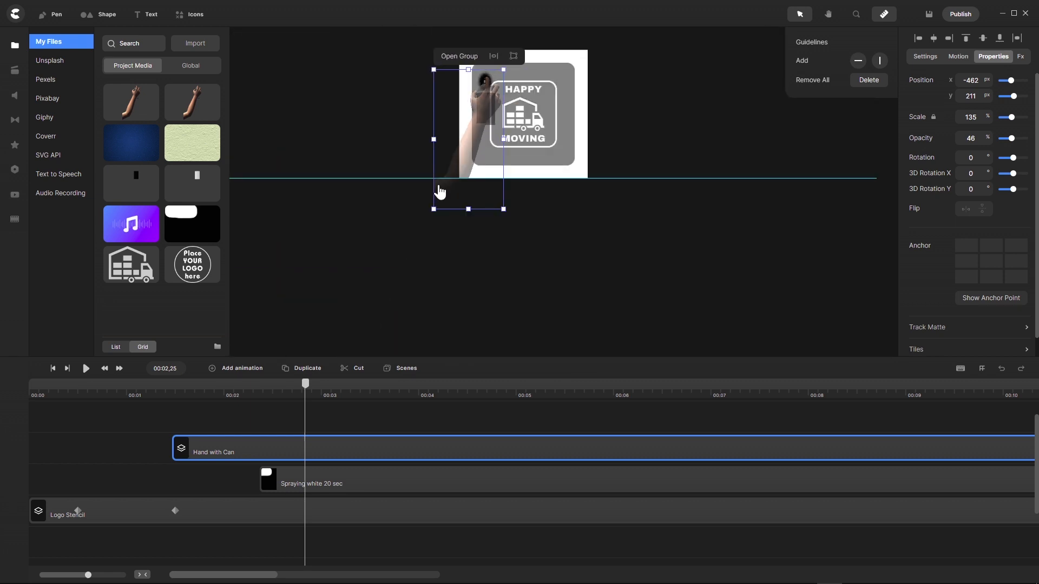
pyautogui.scroll(5, 437, 192)
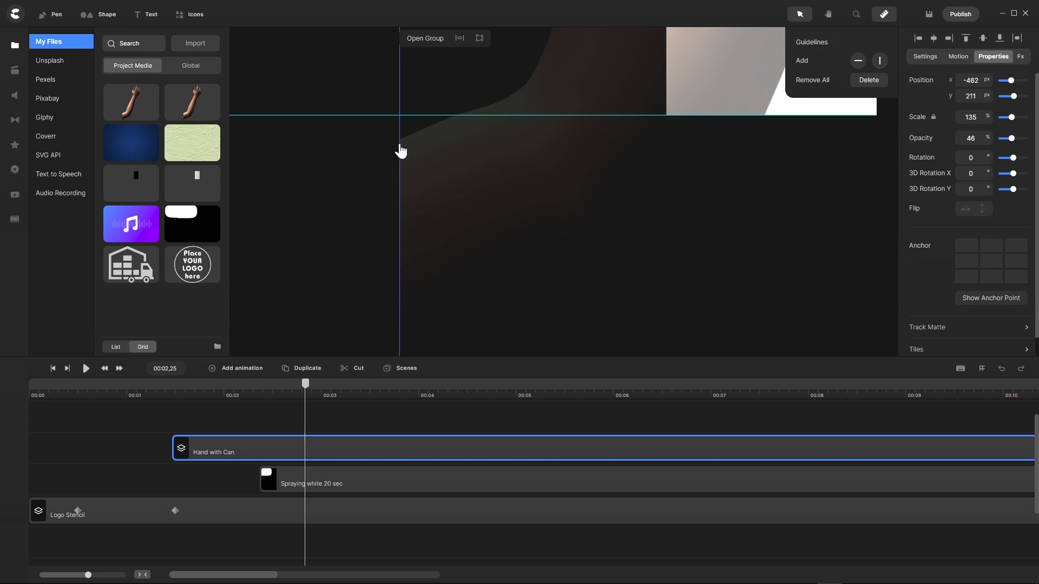
pyautogui.scroll(-2, 327, 178)
pyautogui.scroll(-5, 327, 173)
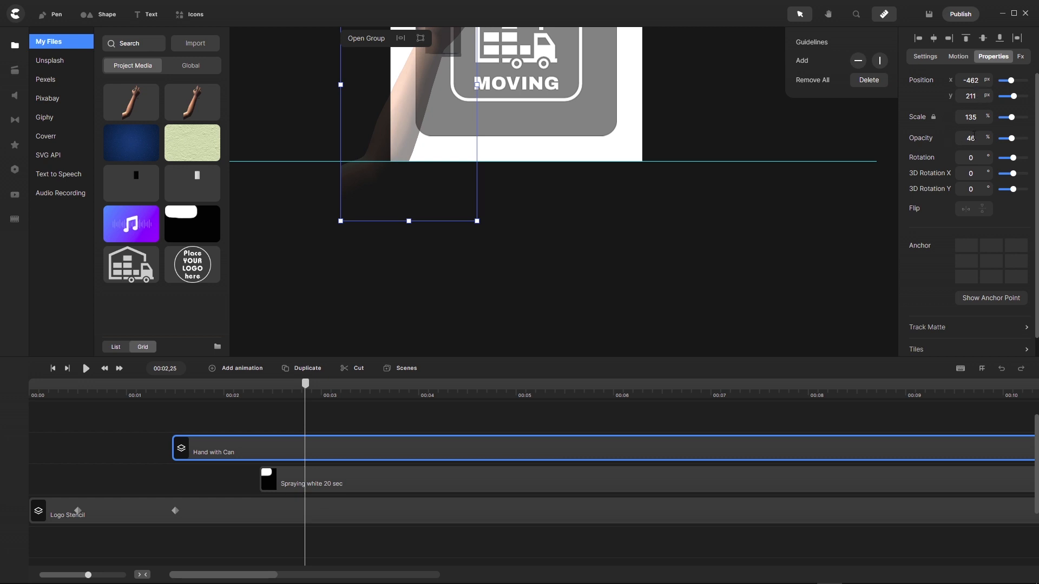
pyautogui.moveTo(979, 118); pyautogui.dragTo(949, 117)
pyautogui.scroll(-5, 616, 242)
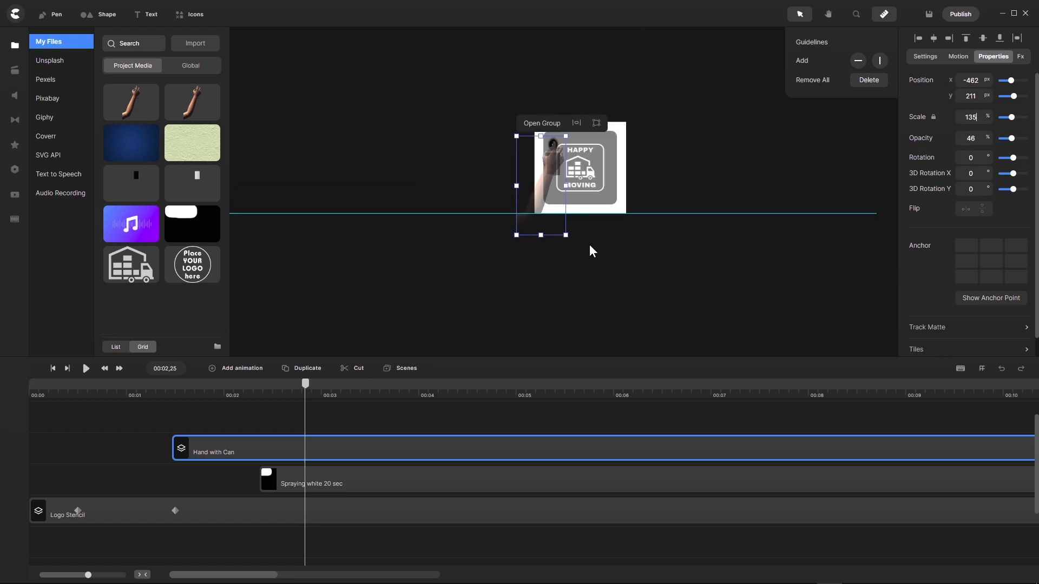
pyautogui.scroll(10, 559, 140)
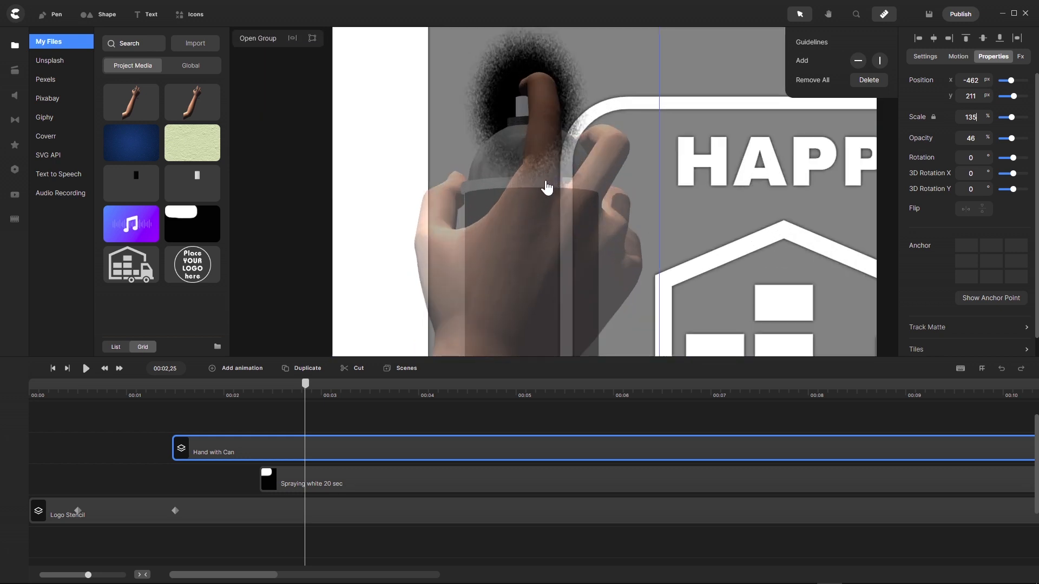
pyautogui.moveTo(523, 228); pyautogui.dragTo(525, 228)
pyautogui.scroll(-10, 519, 180)
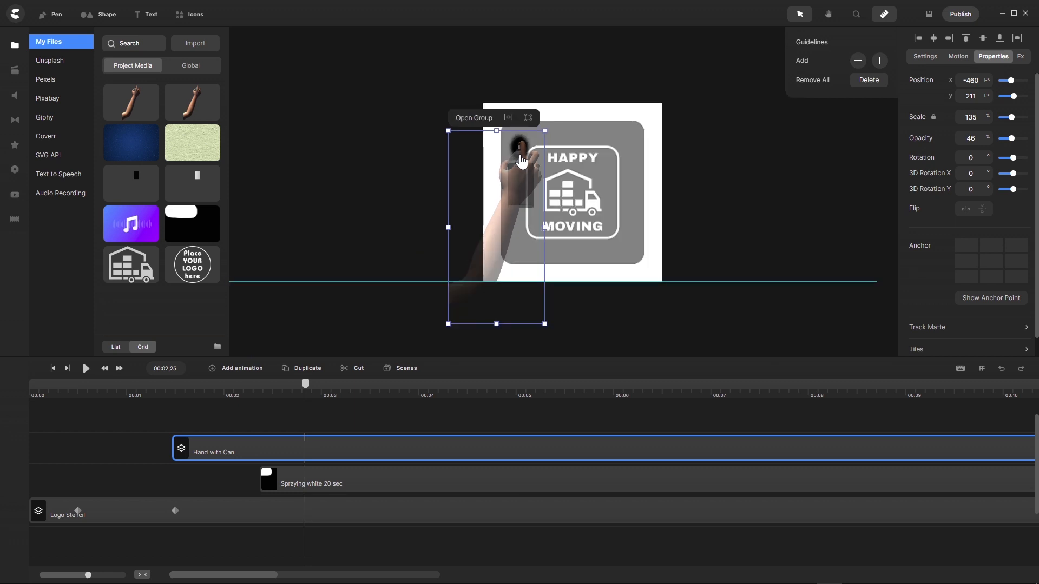
# Step: Check the arm's lower end against the canvas's bottom guideline, hide the guidelines and deselect the hand group
pyautogui.scroll(10, 456, 287)
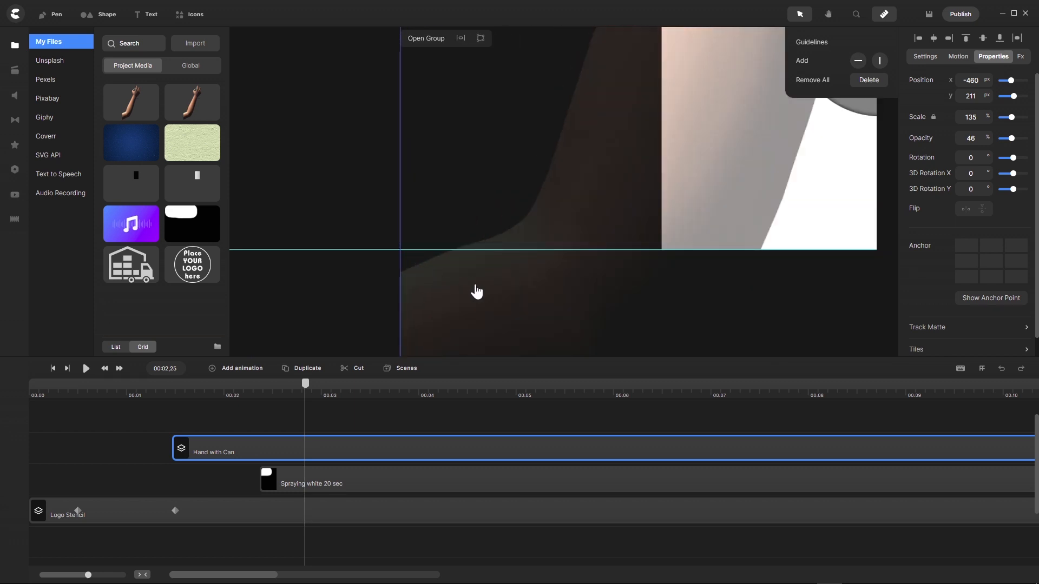
pyautogui.scroll(-10, 470, 290)
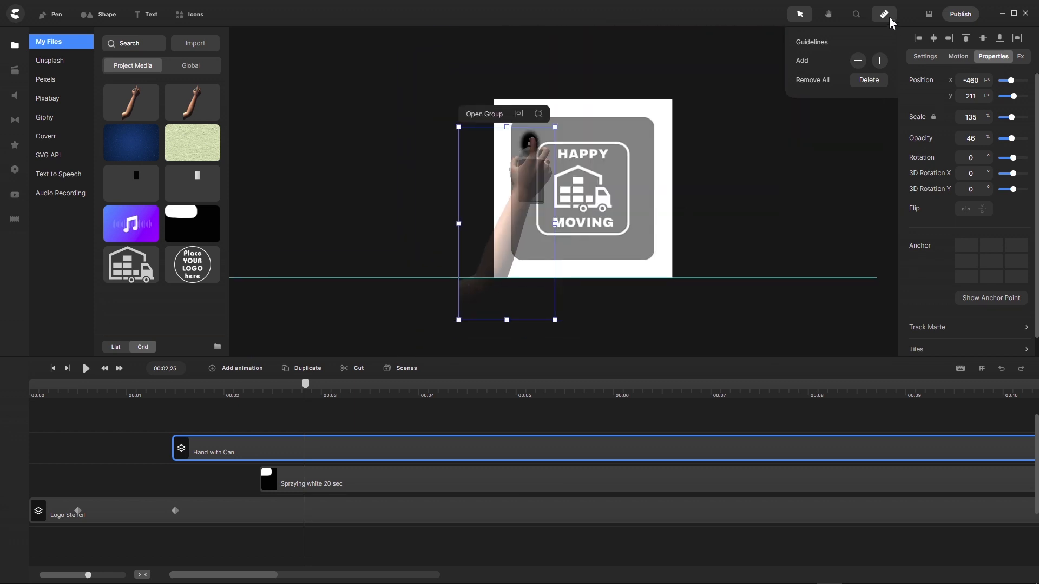
pyautogui.click(885, 16)
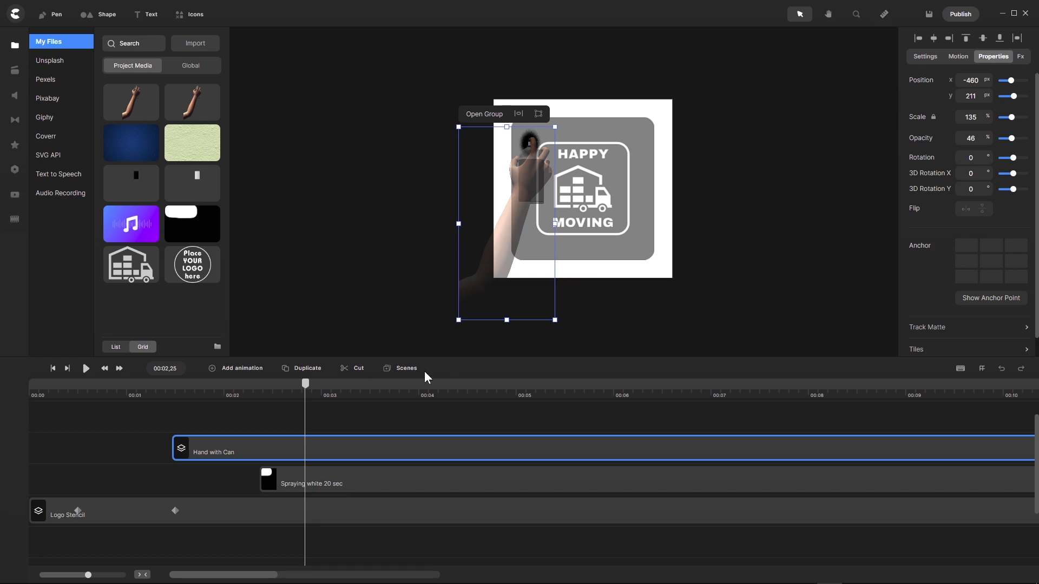
pyautogui.click(327, 413)
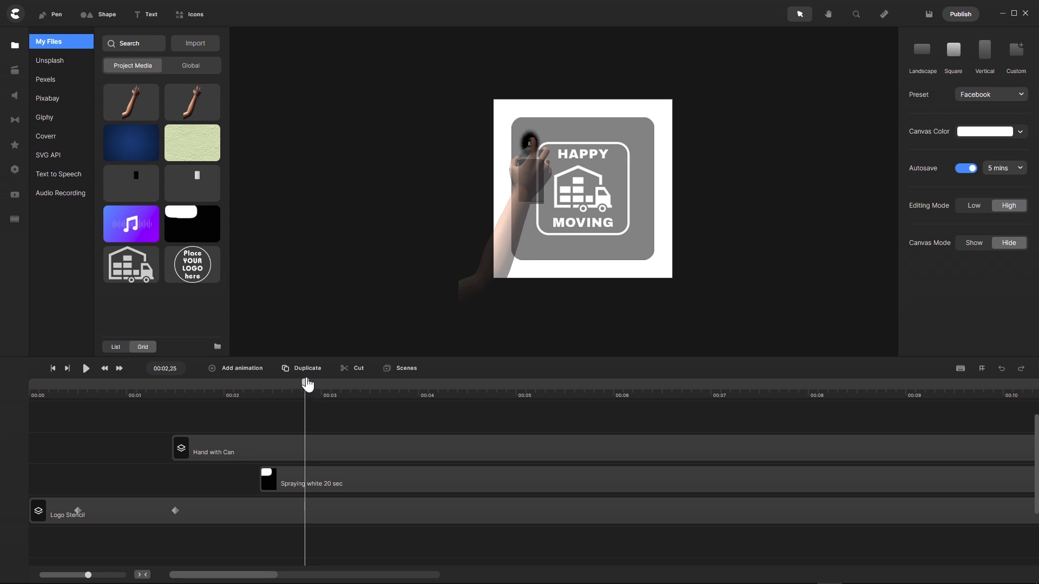
# Step: Align the start of the Hand with Can layer with the Logo Stencil's second keyframe at 00:01,15
pyautogui.moveTo(308, 390); pyautogui.dragTo(178, 409)
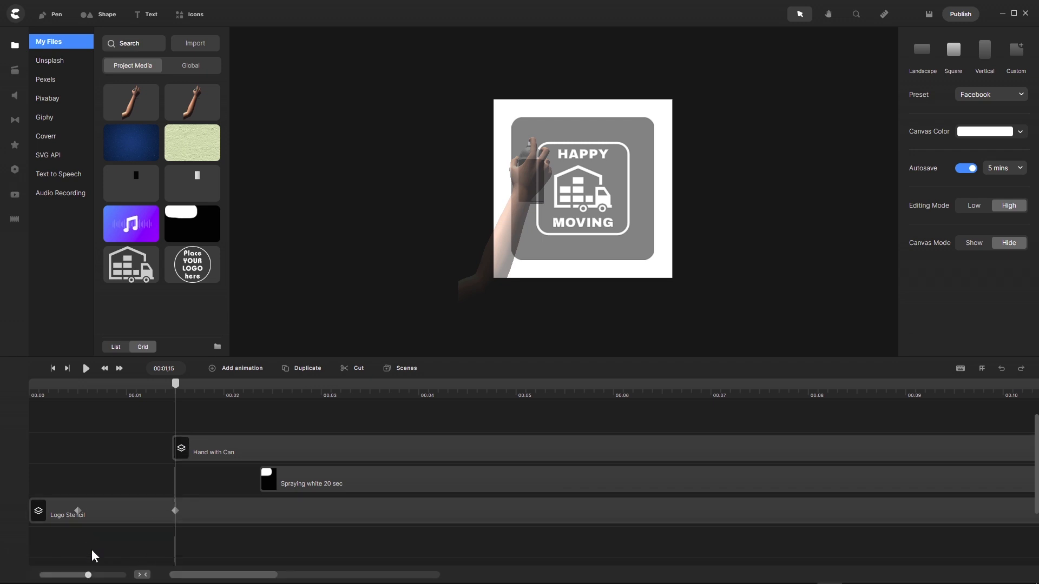
pyautogui.moveTo(90, 574); pyautogui.dragTo(106, 574)
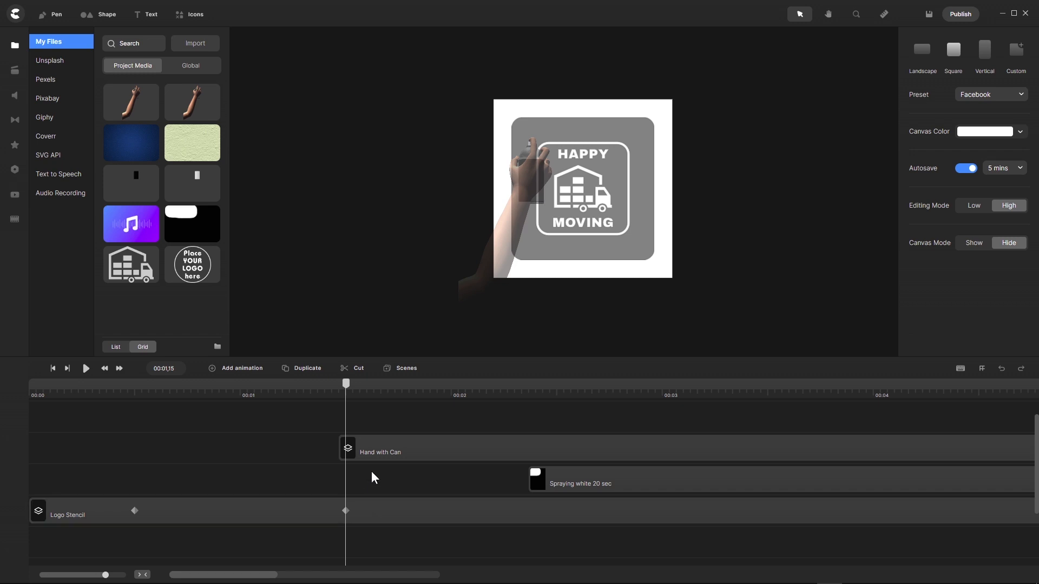
pyautogui.click(345, 511)
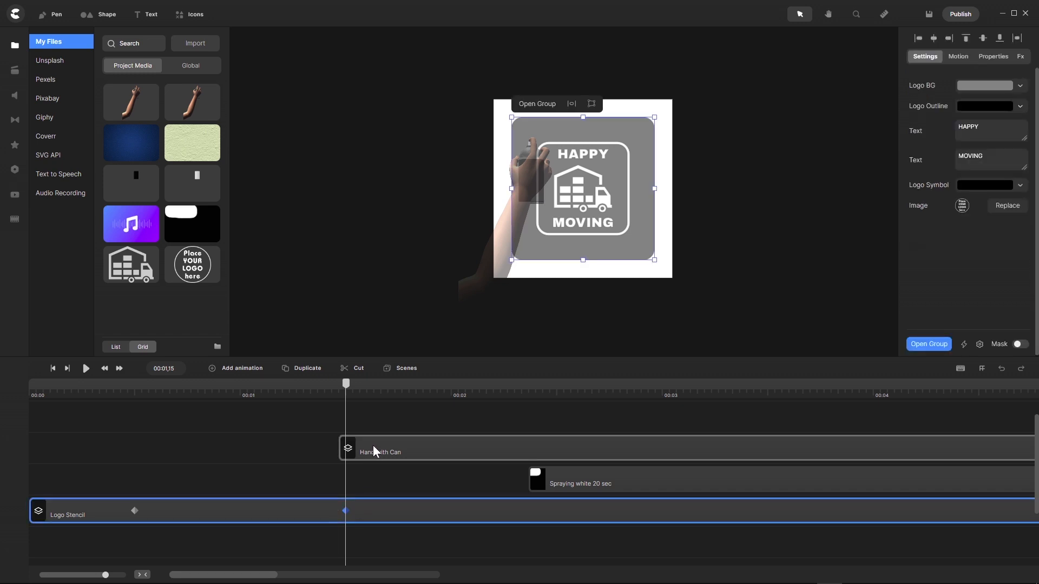
pyautogui.moveTo(373, 445); pyautogui.dragTo(377, 446)
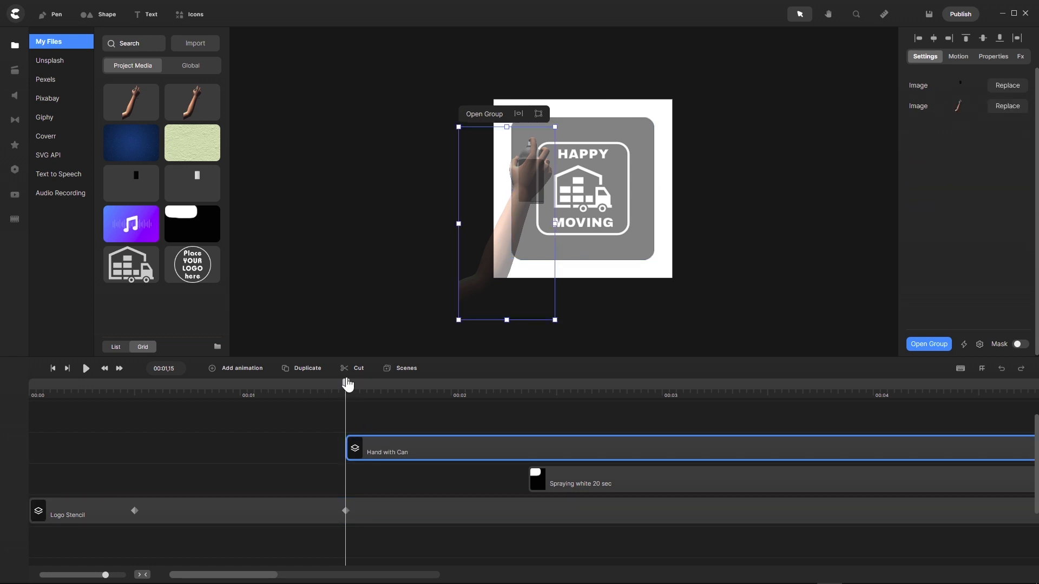
# Step: Add a position and scale animation with Soft Out easing to Hand with Can at 00:01,15
pyautogui.click(210, 371)
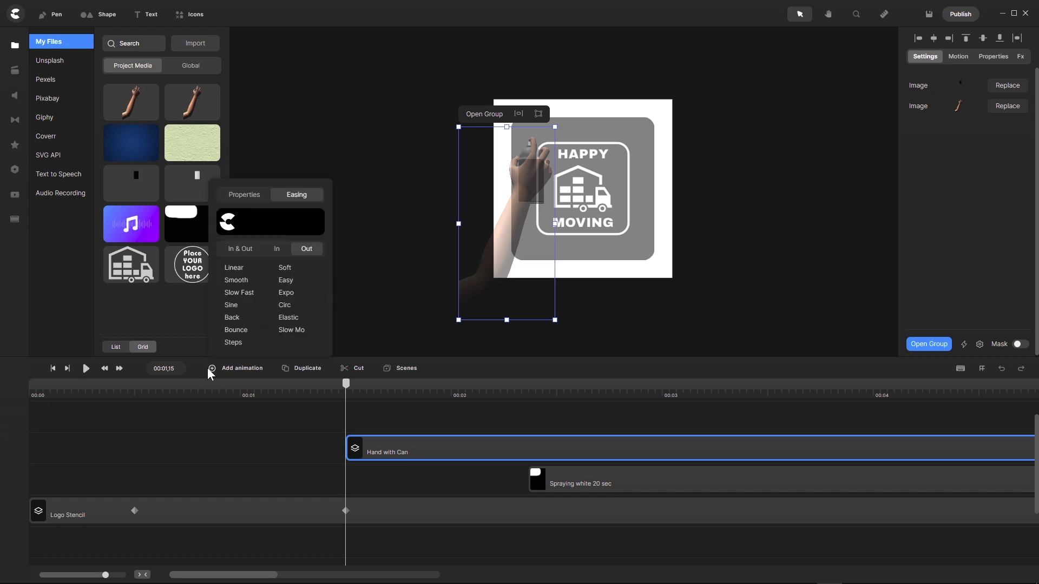
pyautogui.click(244, 196)
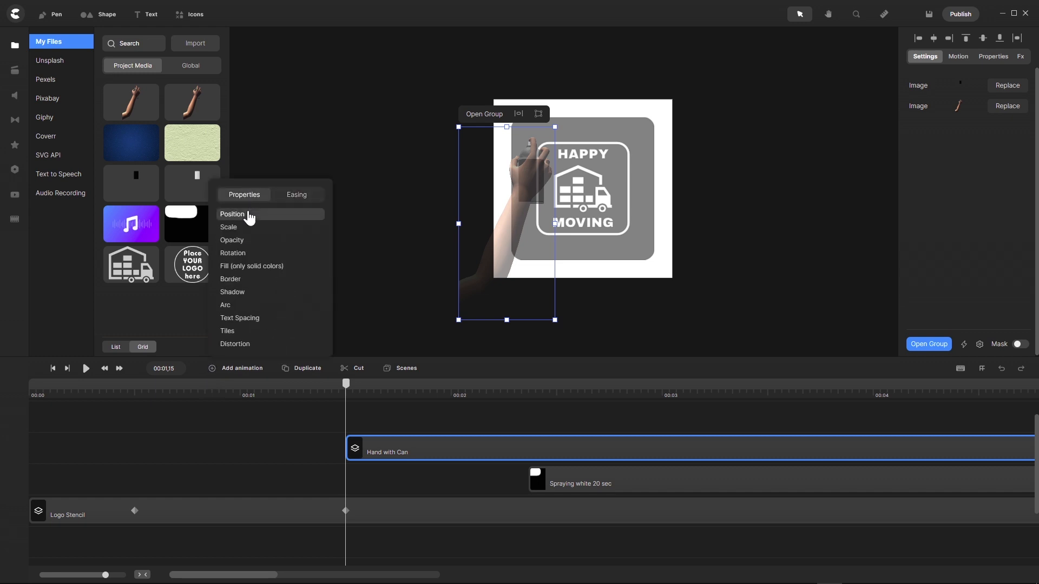
pyautogui.click(248, 215)
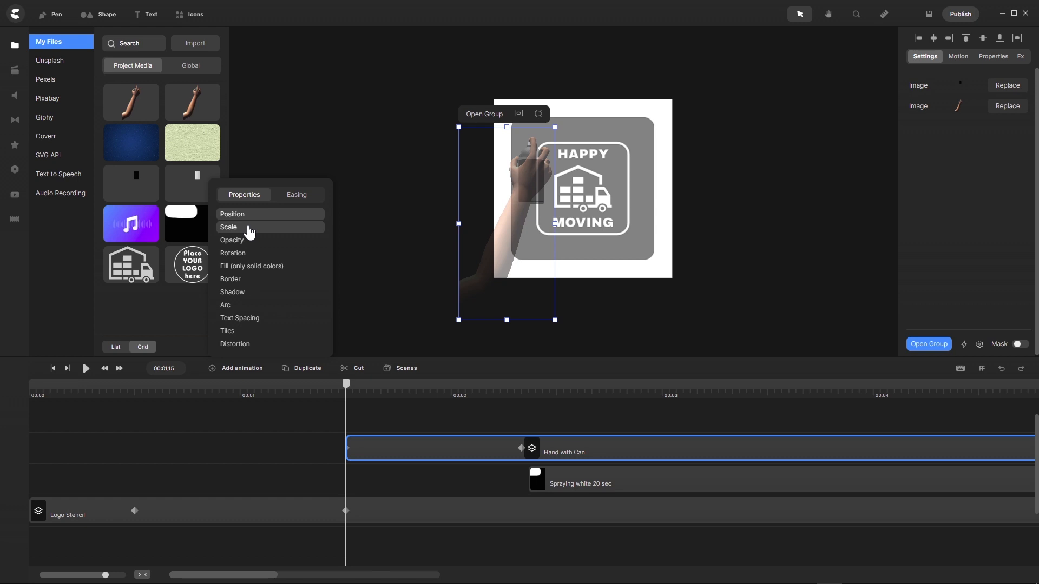
pyautogui.click(305, 196)
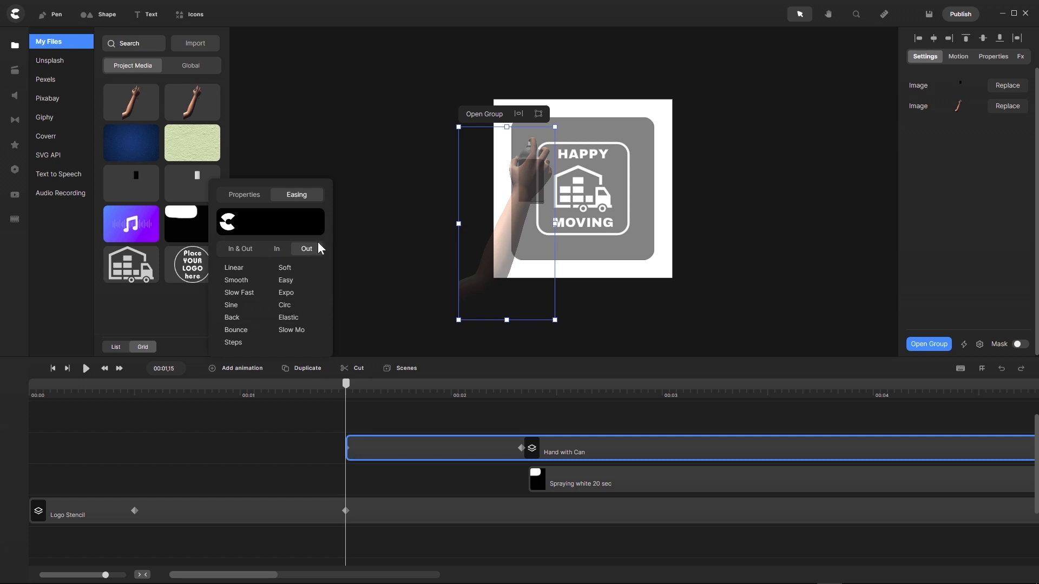
pyautogui.click(285, 268)
# Step: Shift the end keyframe of the Hand with Can animation to 00:02,15
pyautogui.click(348, 387)
pyautogui.moveTo(348, 386); pyautogui.dragTo(347, 387)
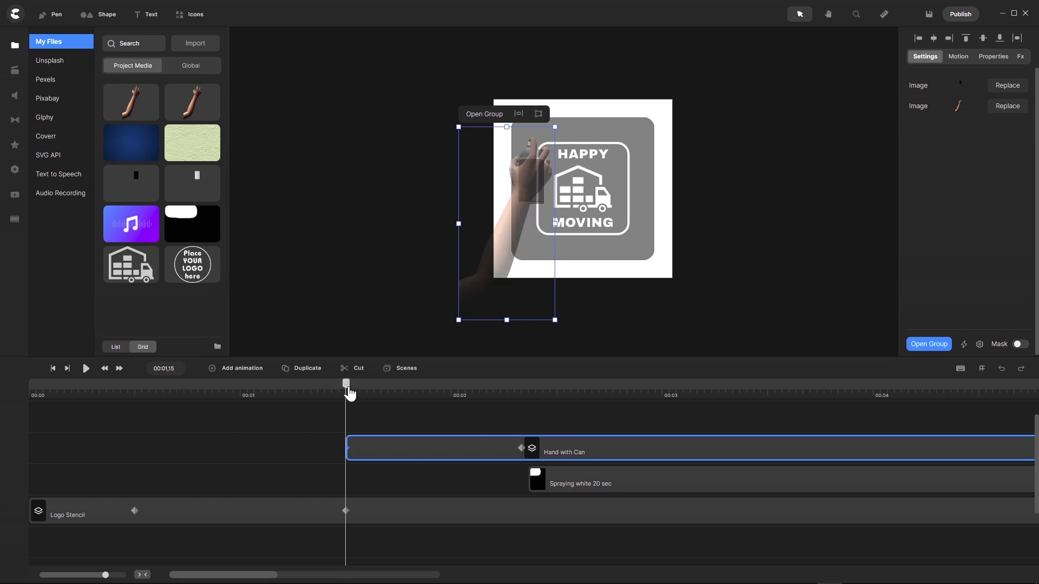
pyautogui.moveTo(347, 385); pyautogui.dragTo(556, 403)
pyautogui.moveTo(521, 451); pyautogui.dragTo(555, 448)
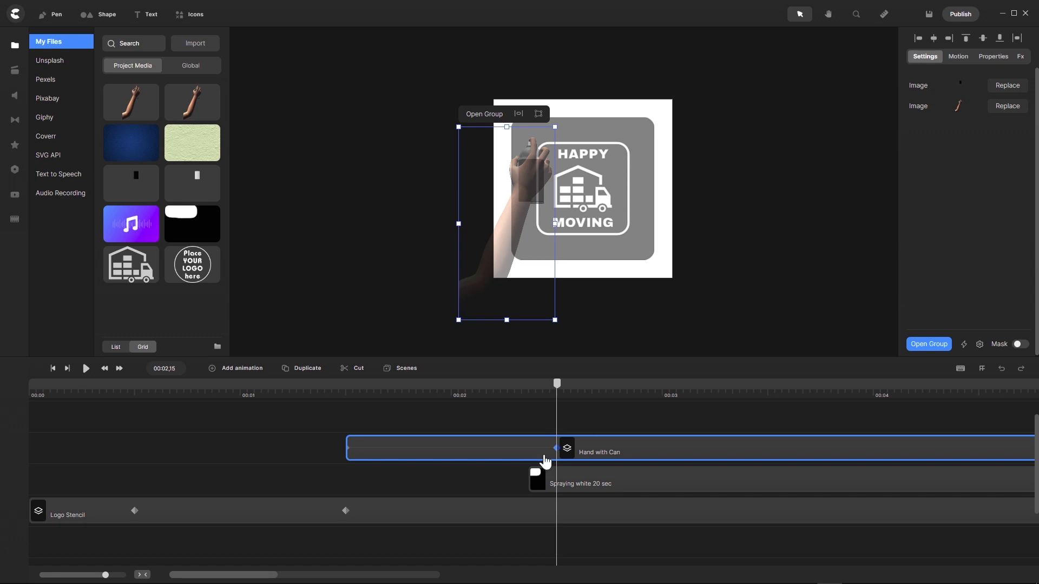
# Step: At 00:01,15, move the hand group off the canvas's lower-left side to about X -832, Y 540 px and set its scale to 150%
pyautogui.moveTo(557, 386); pyautogui.dragTo(351, 416)
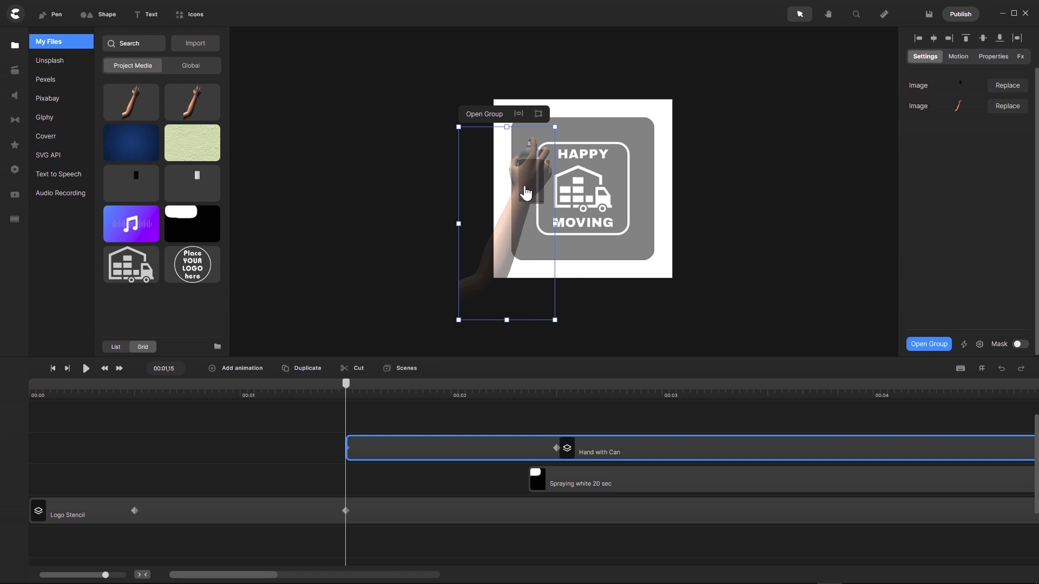
pyautogui.moveTo(525, 192); pyautogui.dragTo(464, 238)
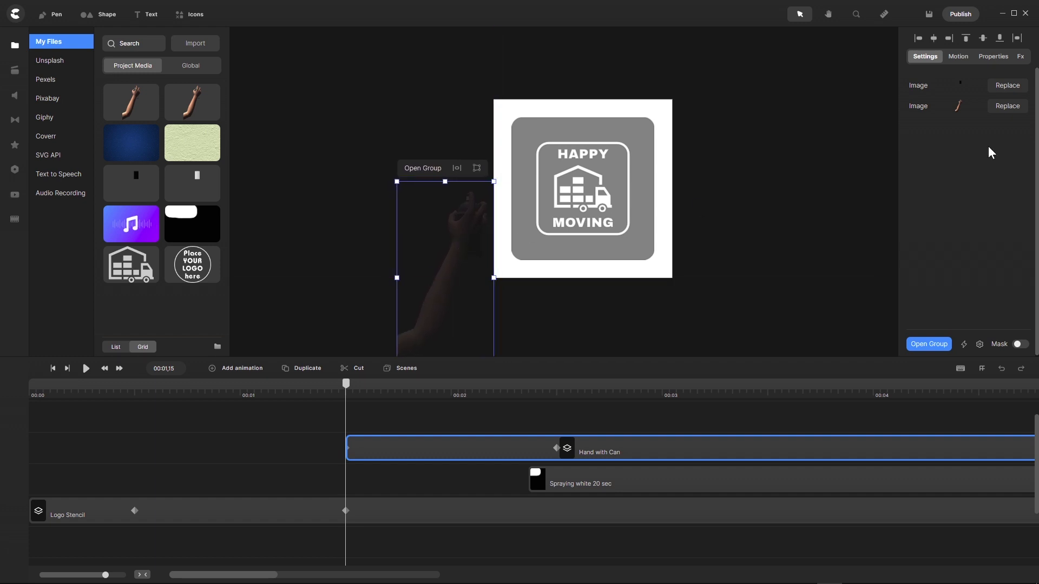
pyautogui.click(993, 57)
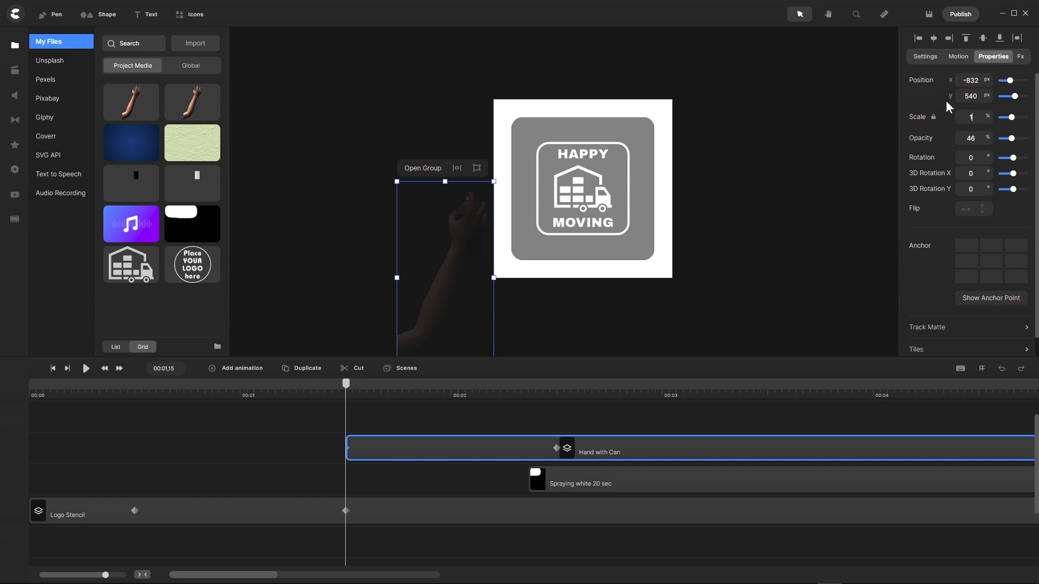
pyautogui.write('150')
pyautogui.press('Return')
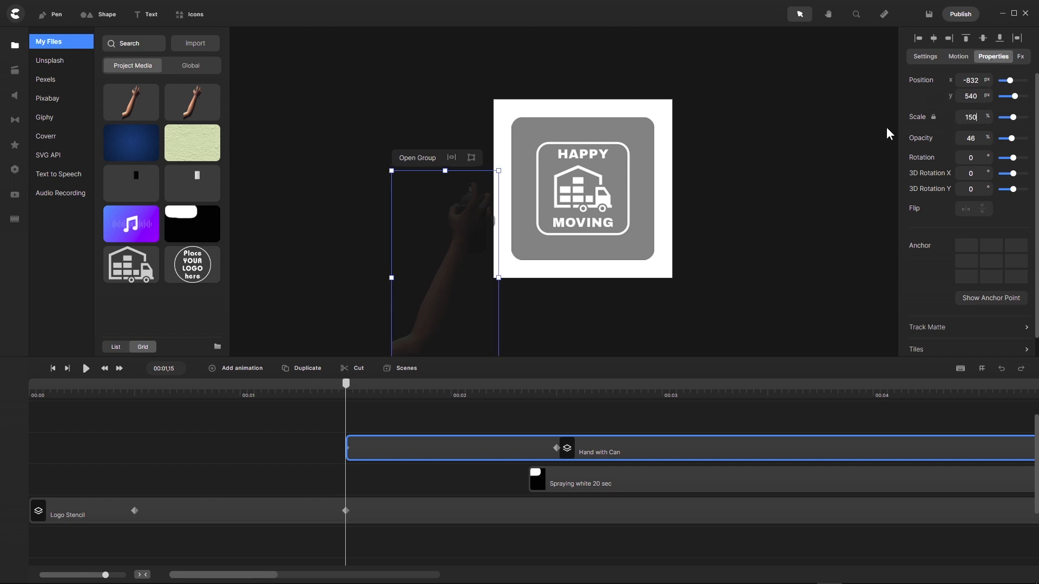
# Step: Shift the enlarged hand group fully clear of the canvas to X -874, Y 550 px, and save the project
pyautogui.moveTo(448, 245); pyautogui.dragTo(444, 239)
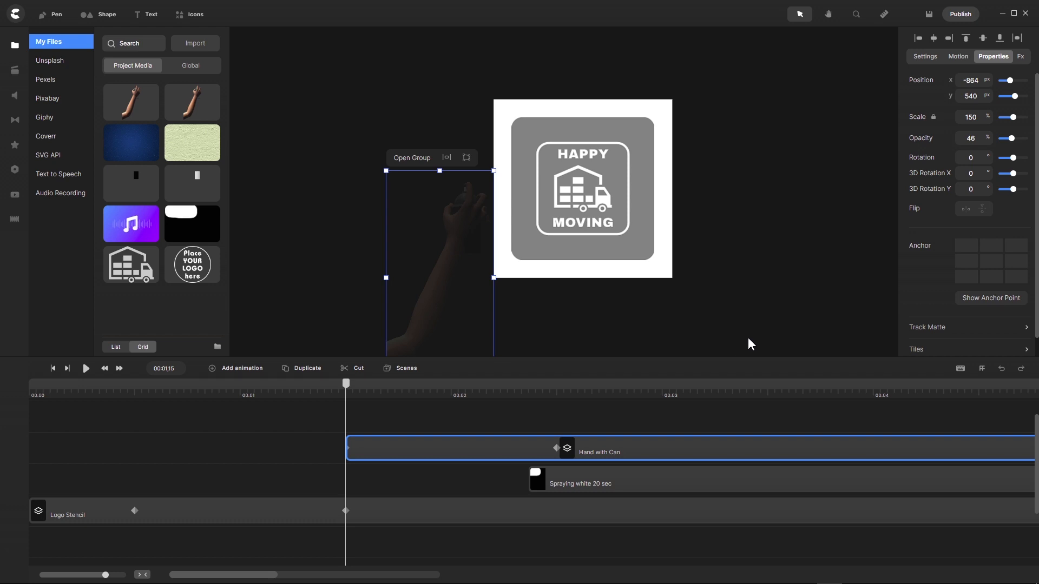
pyautogui.hotkey('ctrl', 's')
pyautogui.hotkey('shift', 'Left')
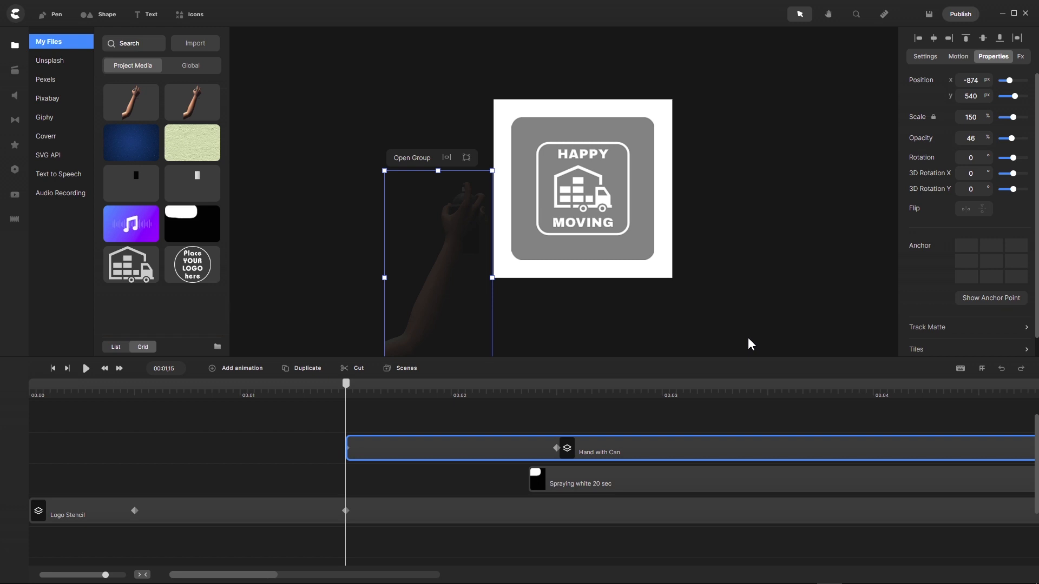
pyautogui.hotkey('shift', 'Down')
pyautogui.scroll(3, 496, 191)
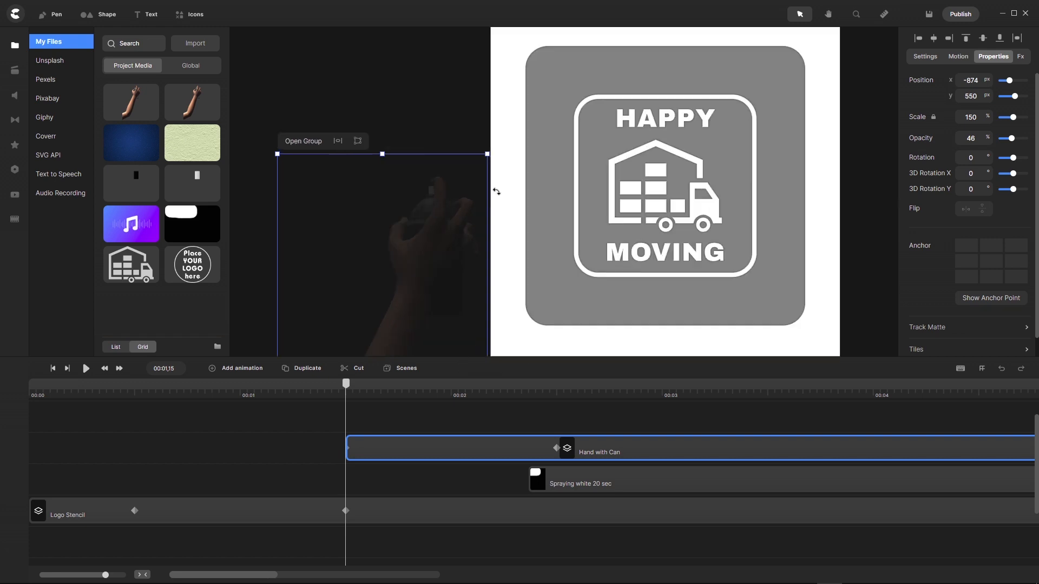
pyautogui.scroll(2, 489, 190)
pyautogui.scroll(-6, 441, 181)
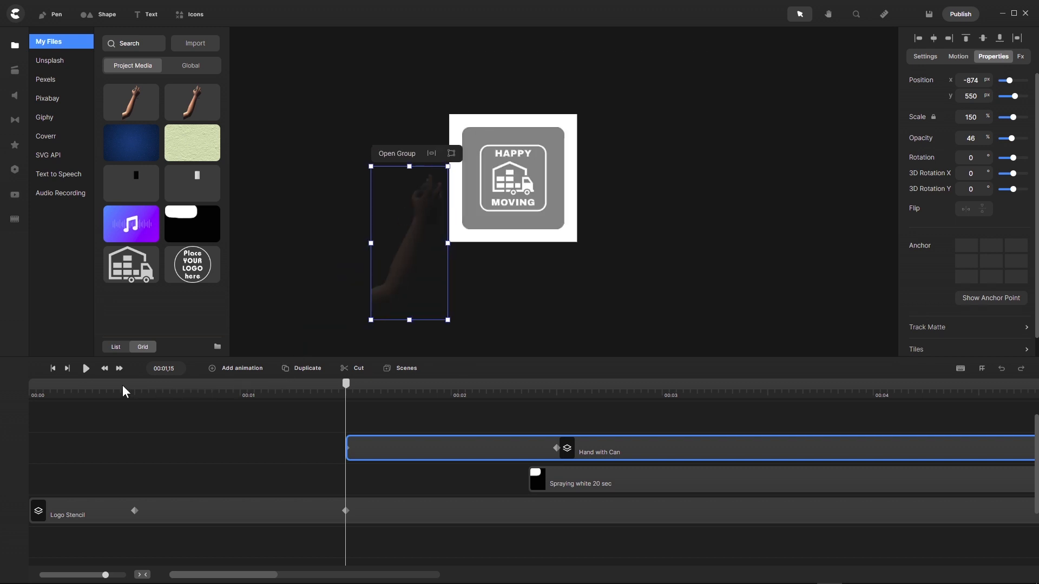
# Step: Preview the hand's entrance from 00:01,15 and return the playhead to the end keyframe at 00:02,15
pyautogui.click(85, 368)
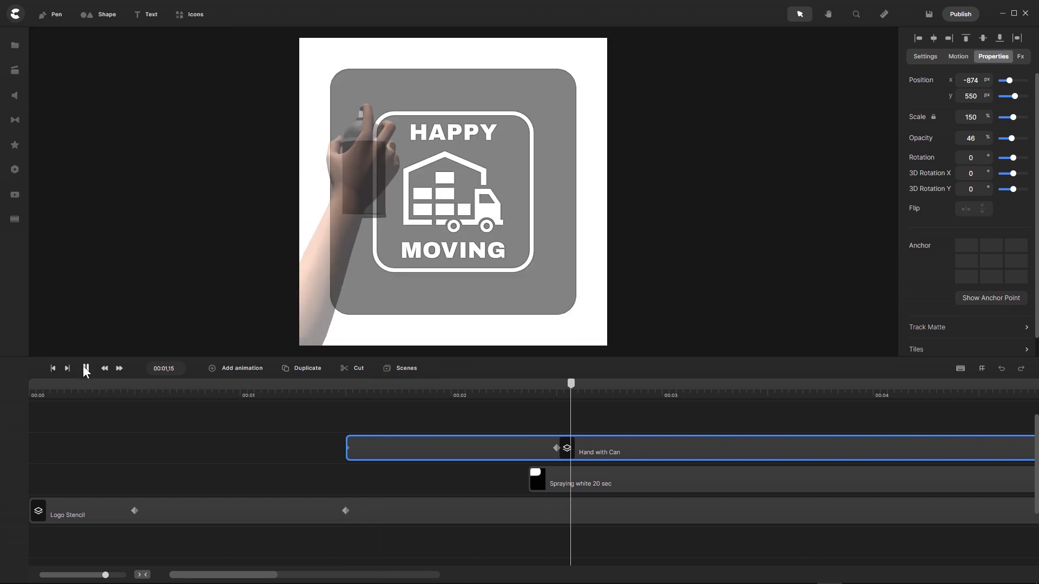
pyautogui.click(85, 368)
pyautogui.moveTo(592, 387); pyautogui.dragTo(557, 391)
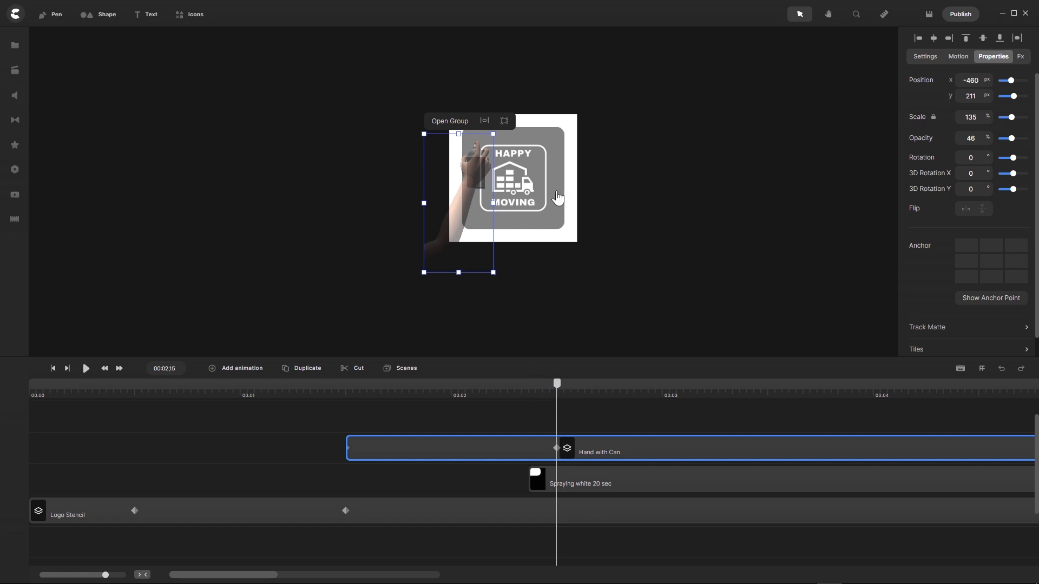
# Step: At 00:02,25, where the spray starts spreading, add a Position animation with Linear In & Out easing to the Hand with Can group
pyautogui.scroll(3, 557, 198)
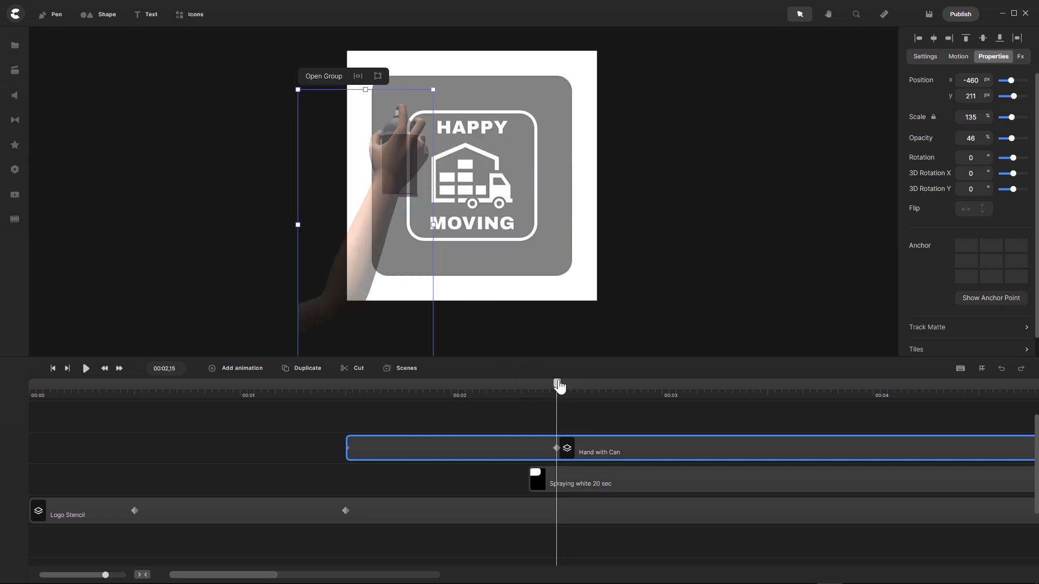
pyautogui.moveTo(559, 387); pyautogui.dragTo(630, 393)
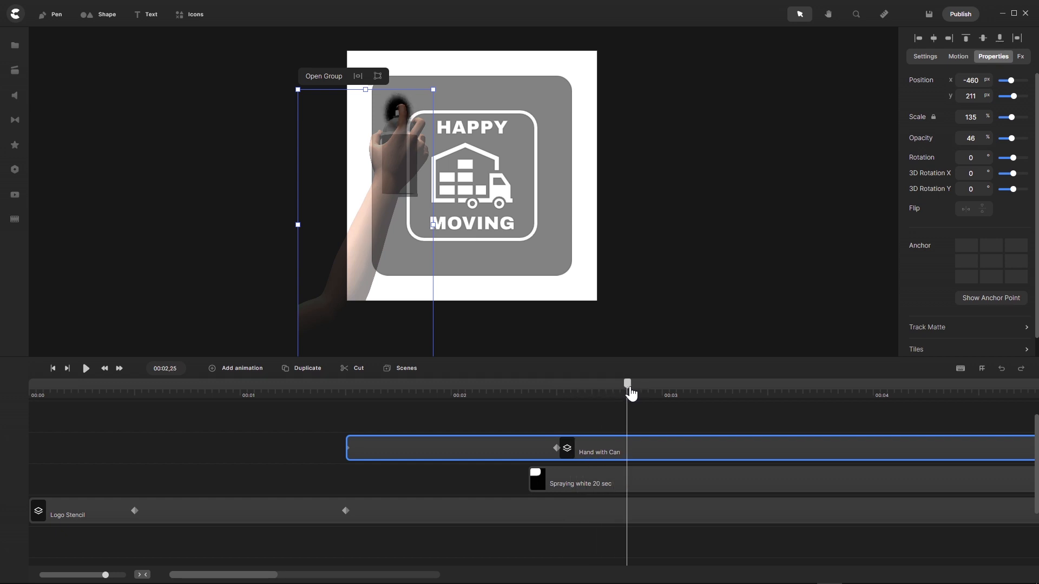
pyautogui.scroll(5, 394, 119)
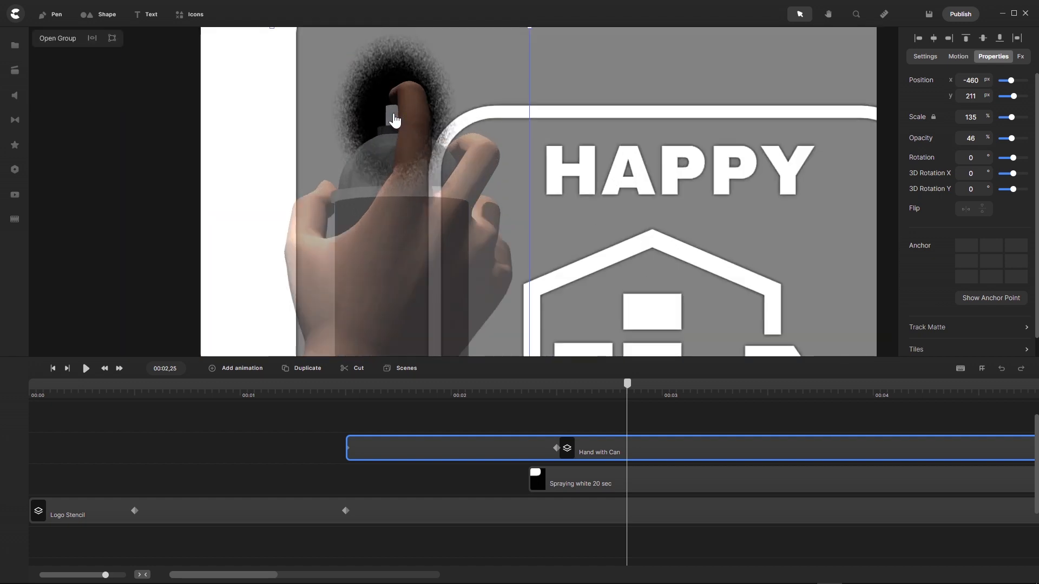
pyautogui.scroll(-5, 393, 120)
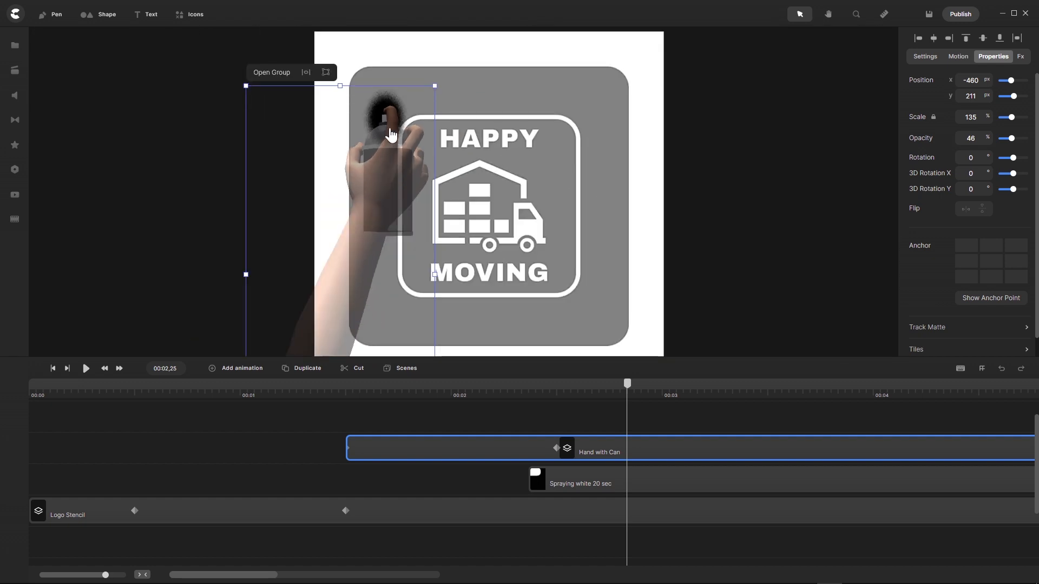
pyautogui.scroll(-1, 391, 135)
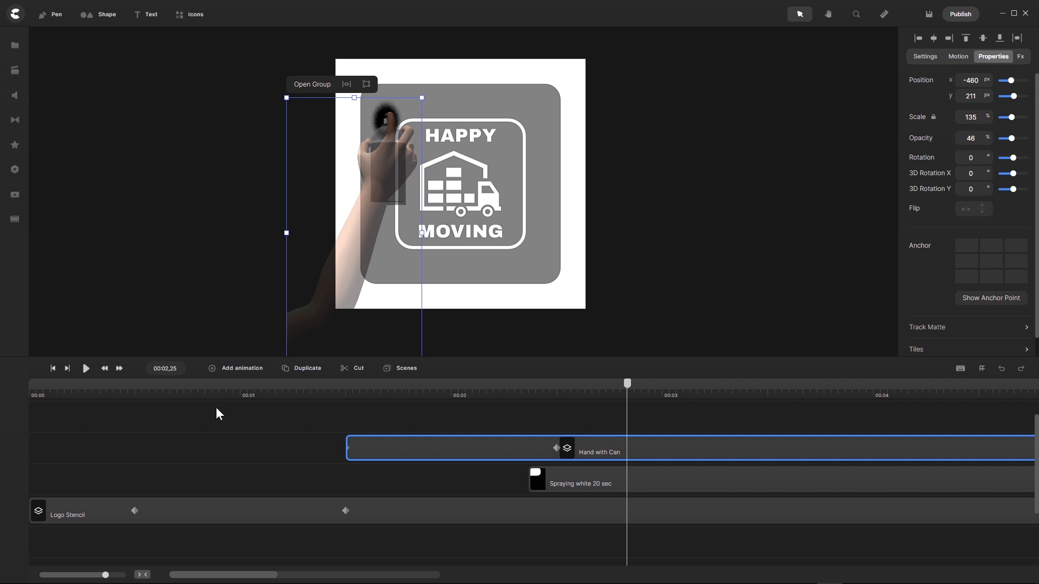
pyautogui.click(212, 371)
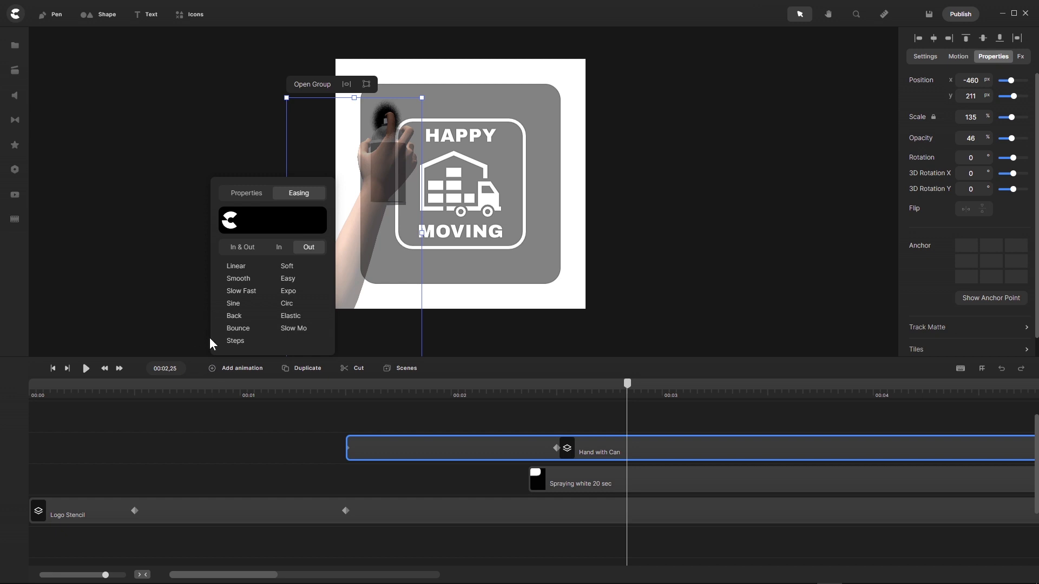
pyautogui.click(249, 195)
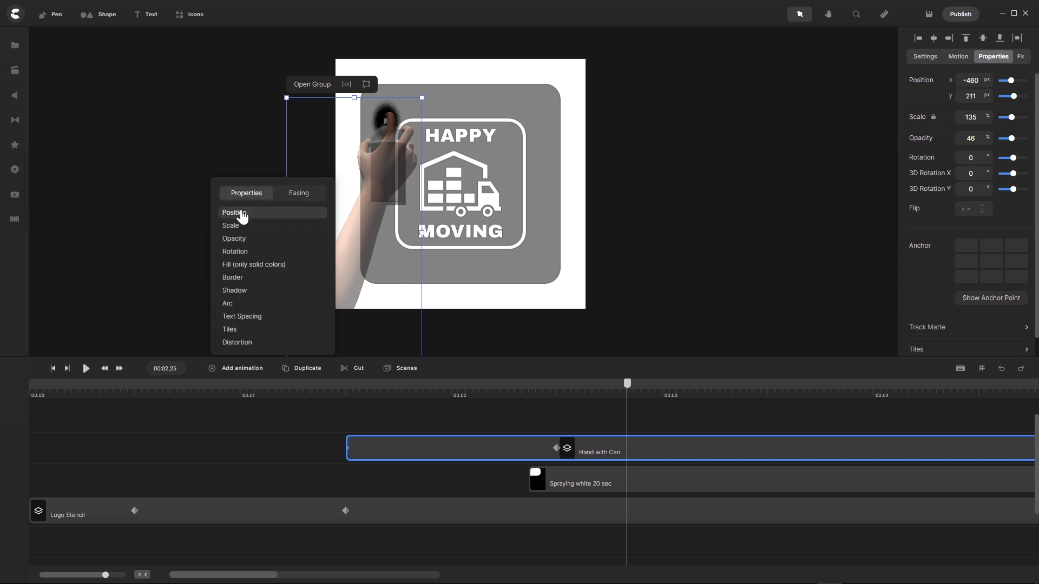
pyautogui.click(241, 214)
pyautogui.click(312, 196)
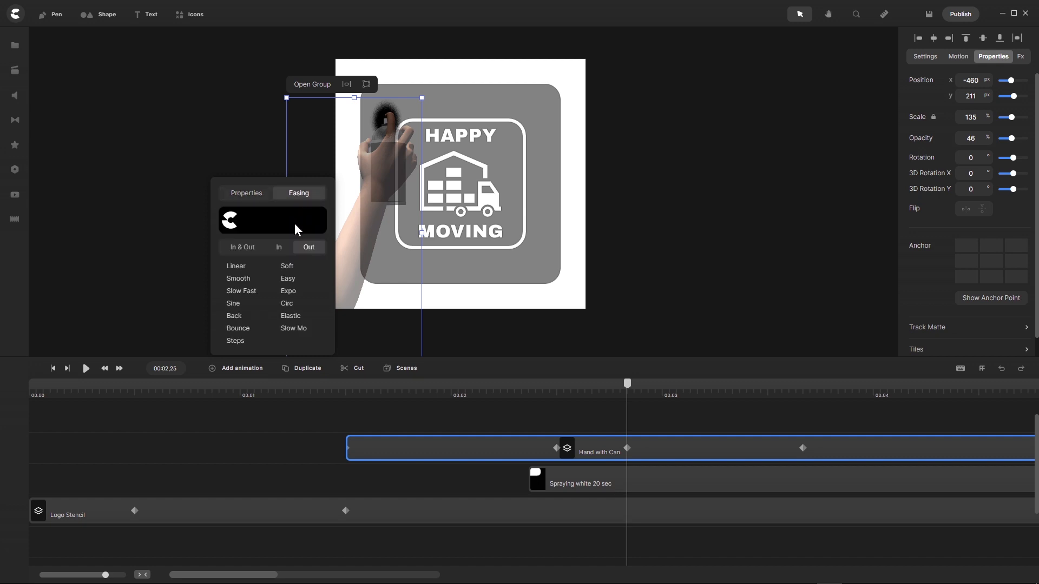
pyautogui.click(241, 249)
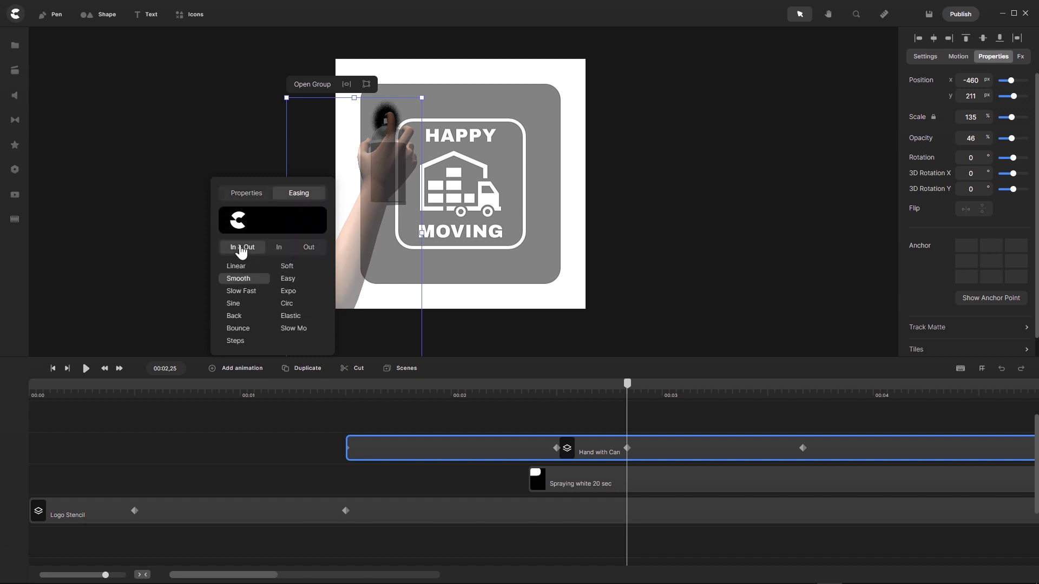
pyautogui.click(239, 267)
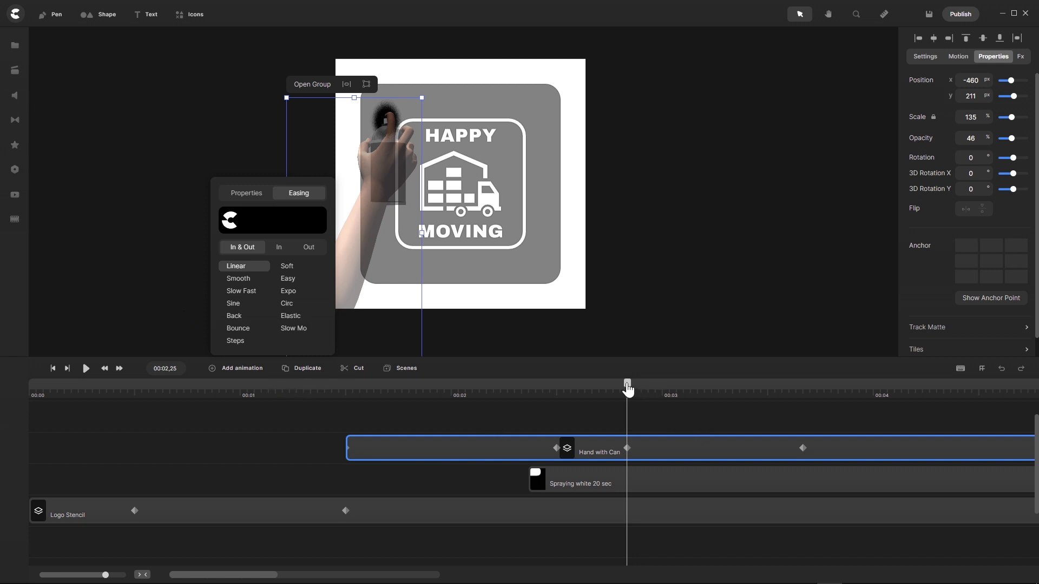
# Step: Find where the first spray pass reaches its far end and shift the new animation's end keyframe to 00:04,03
pyautogui.moveTo(627, 388); pyautogui.dragTo(783, 398)
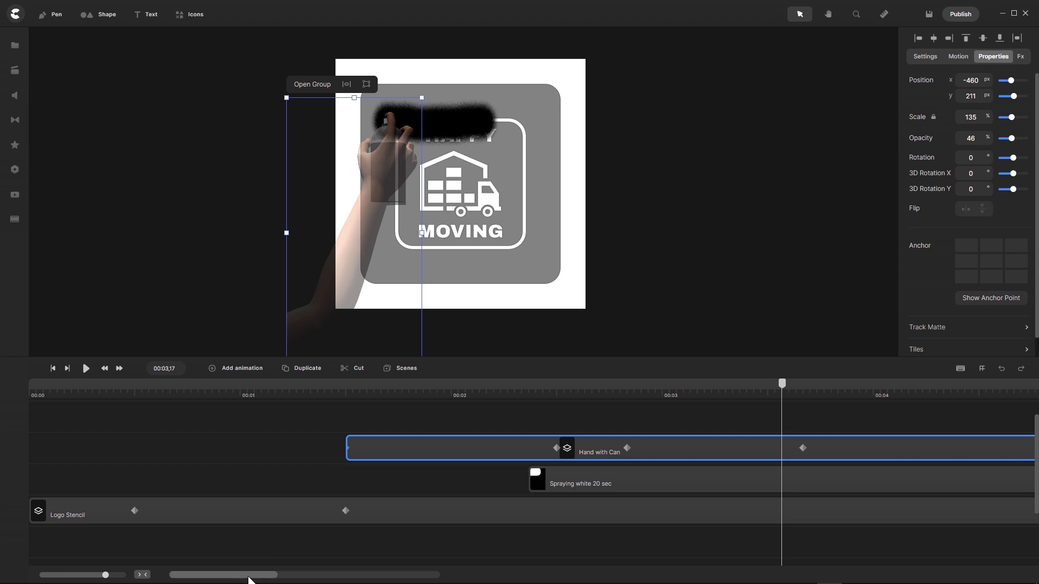
pyautogui.moveTo(246, 575); pyautogui.dragTo(251, 575)
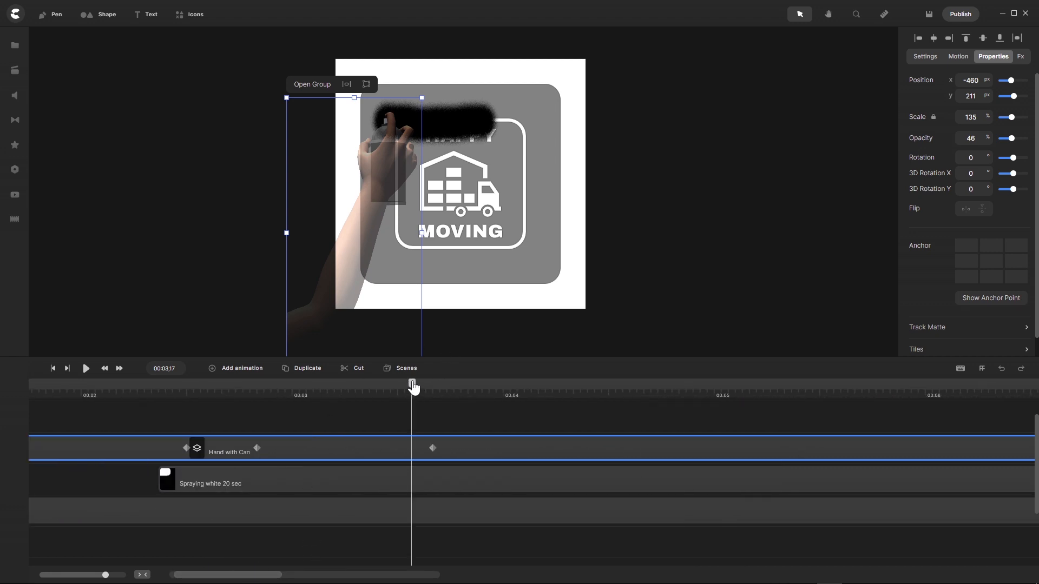
pyautogui.moveTo(413, 386); pyautogui.dragTo(530, 373)
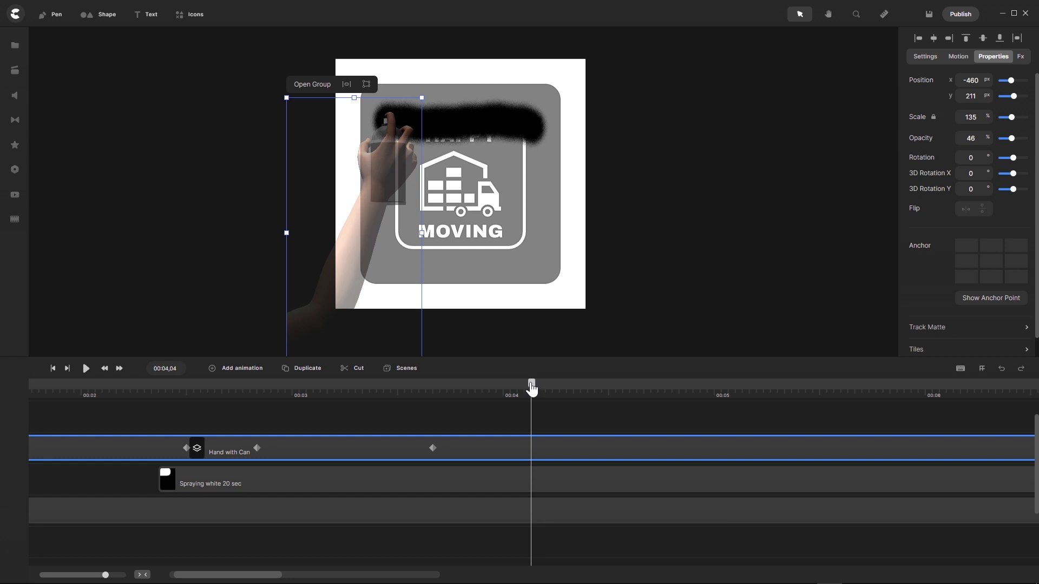
pyautogui.moveTo(532, 388); pyautogui.dragTo(524, 387)
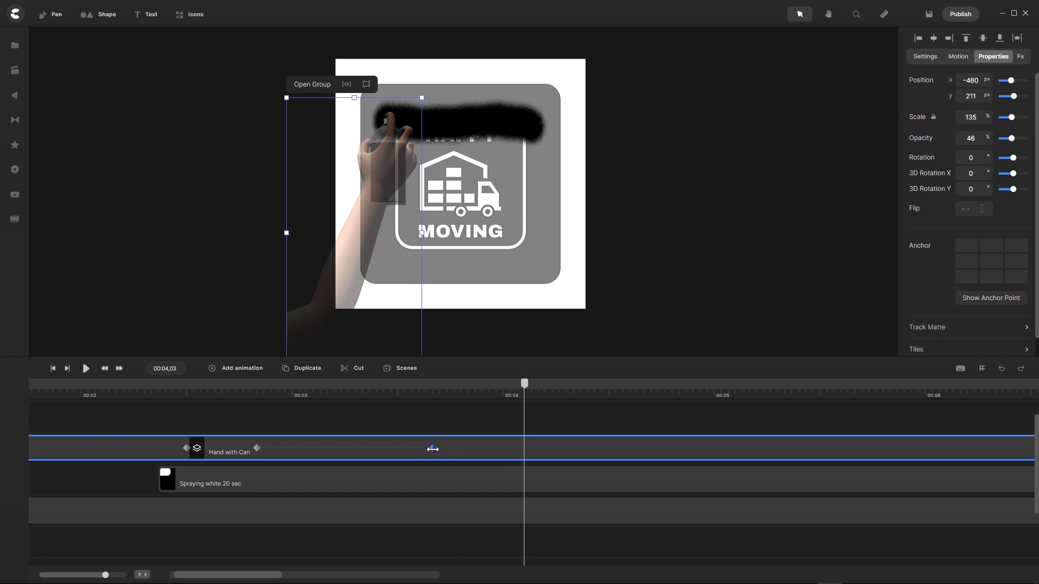
pyautogui.moveTo(432, 449); pyautogui.dragTo(523, 457)
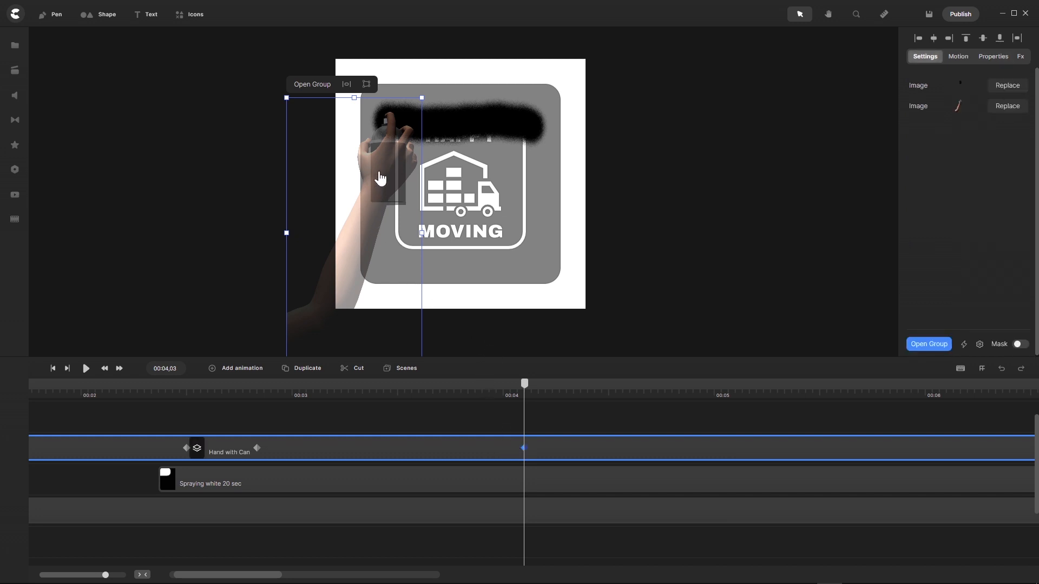
# Step: At 00:04,03, move the hand group across the stencil so the can's nozzle sits at the far end of the first spray pass
pyautogui.moveTo(378, 176); pyautogui.dragTo(533, 174)
pyautogui.scroll(6, 527, 177)
pyautogui.scroll(-3, 535, 163)
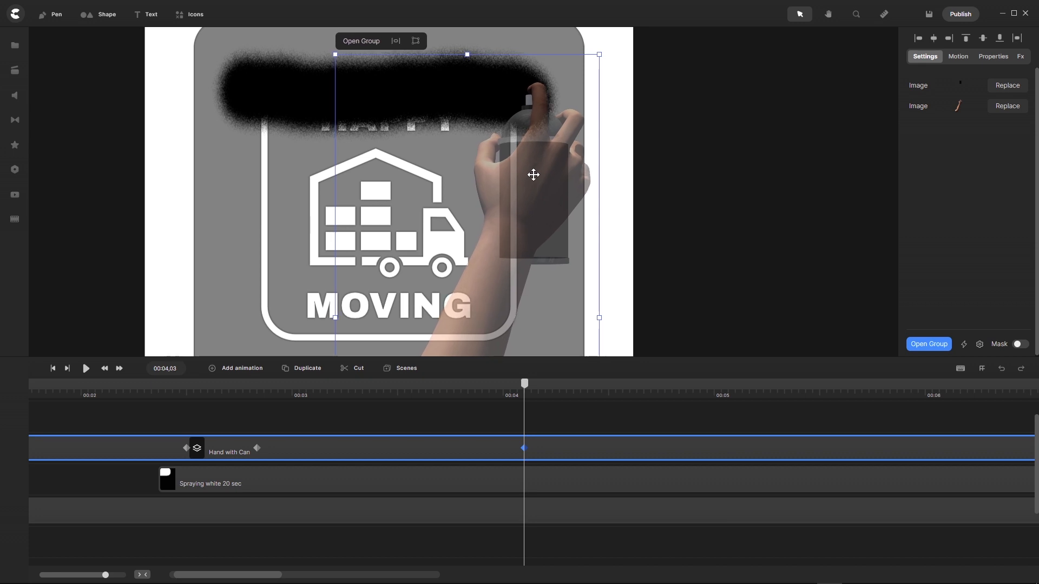
pyautogui.scroll(-2, 520, 178)
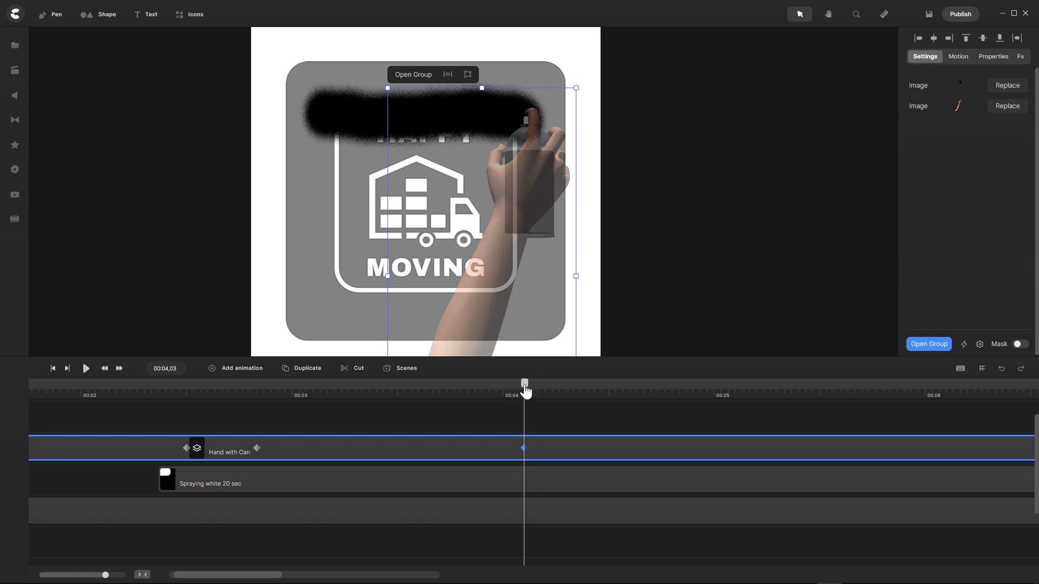
pyautogui.moveTo(524, 388)
pyautogui.mouseDown()
pyautogui.moveTo(423, 389)
pyautogui.moveTo(259, 414)
pyautogui.moveTo(525, 418)
pyautogui.mouseUp()
pyautogui.scroll(3, 543, 184)
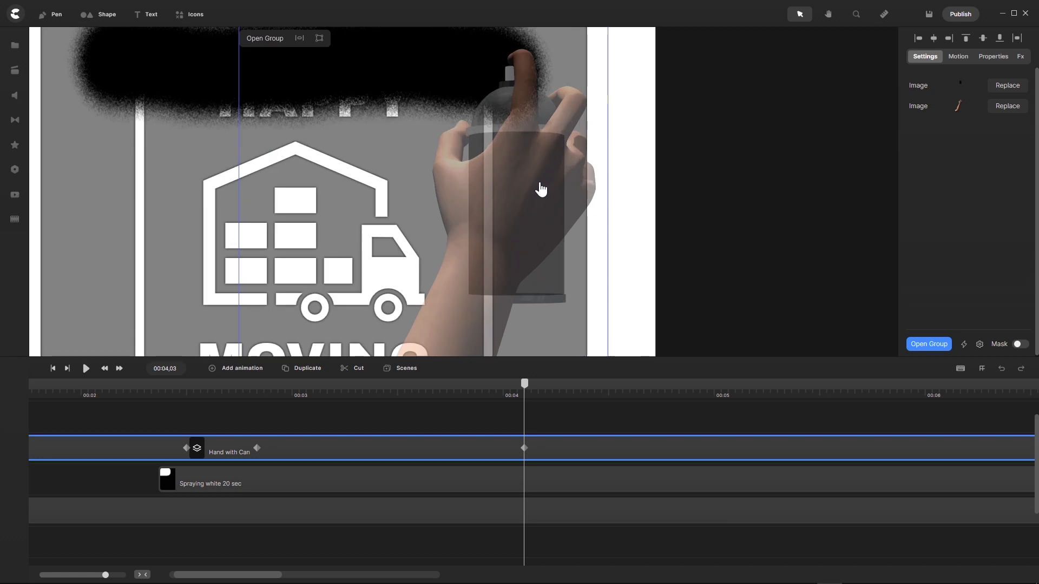
pyautogui.scroll(-3, 541, 189)
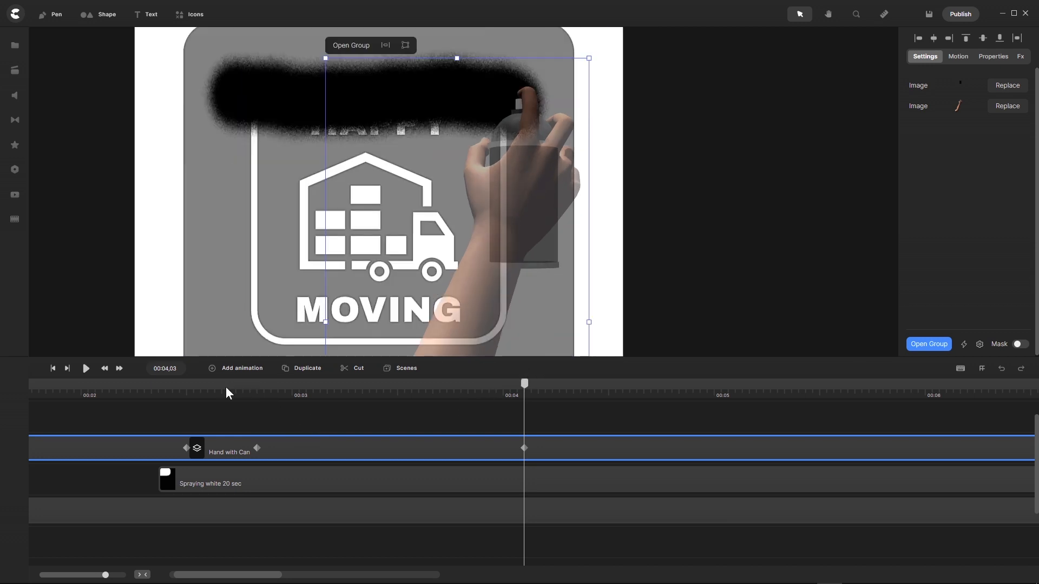
# Step: Add a Linear Position animation to the hand group at 00:04,03 and shift its end keyframe to 00:04,10
pyautogui.click(212, 374)
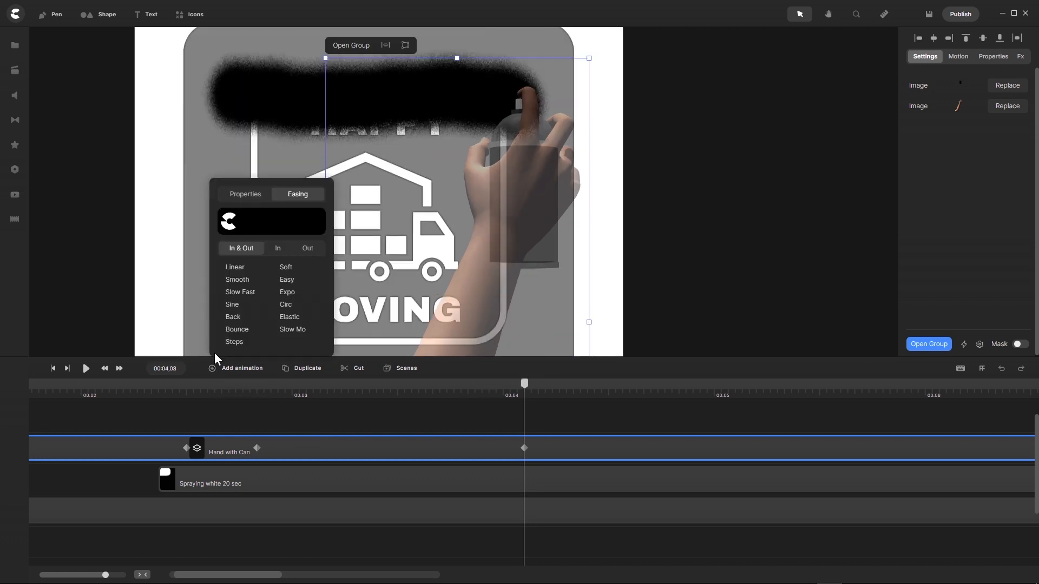
pyautogui.click(234, 269)
pyautogui.click(241, 196)
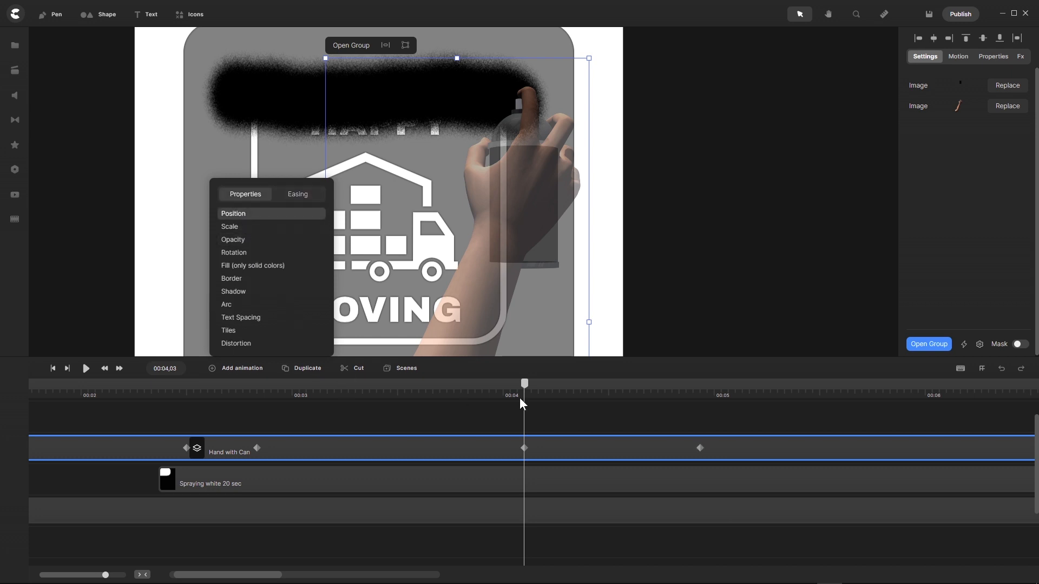
pyautogui.moveTo(524, 384); pyautogui.dragTo(573, 389)
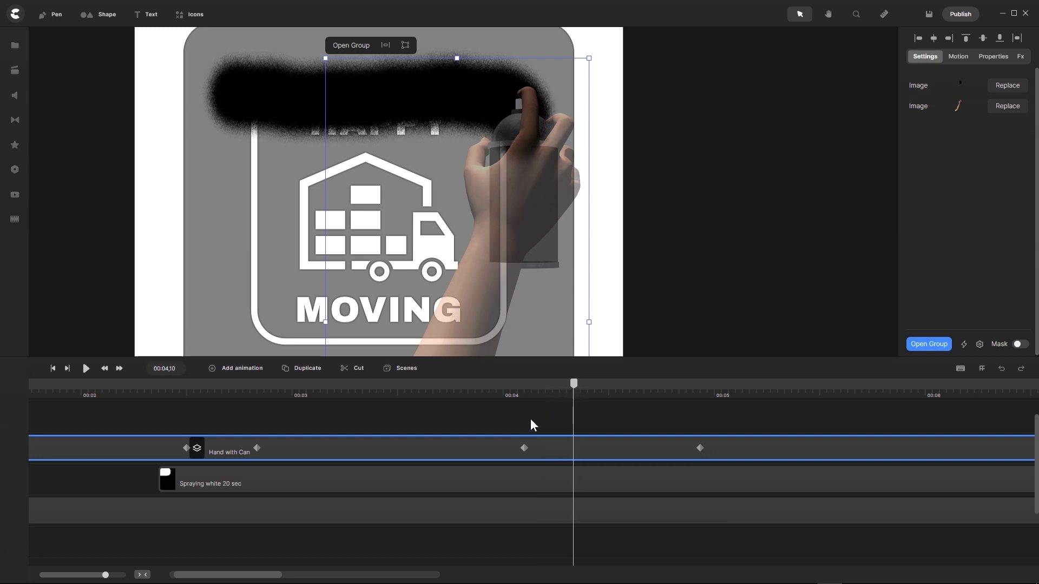
pyautogui.moveTo(699, 448); pyautogui.dragTo(579, 463)
# Step: At 00:04,10, move the hand group slightly down so the nozzle follows the spray's turn into the second pass
pyautogui.scroll(5, 529, 160)
pyautogui.scroll(-5, 529, 160)
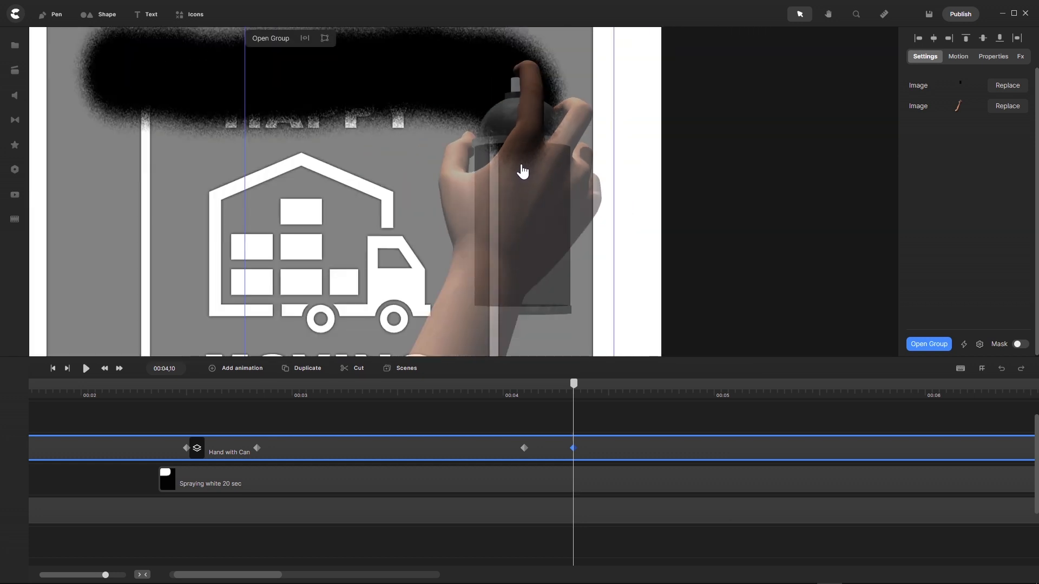
pyautogui.moveTo(525, 172); pyautogui.dragTo(525, 202)
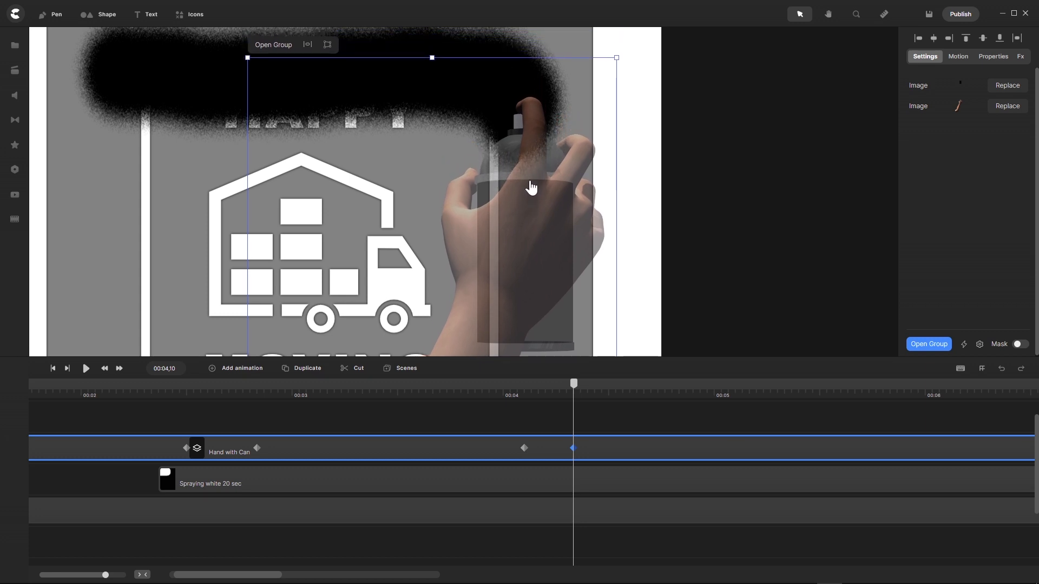
pyautogui.scroll(3, 529, 187)
pyautogui.scroll(-1, 531, 187)
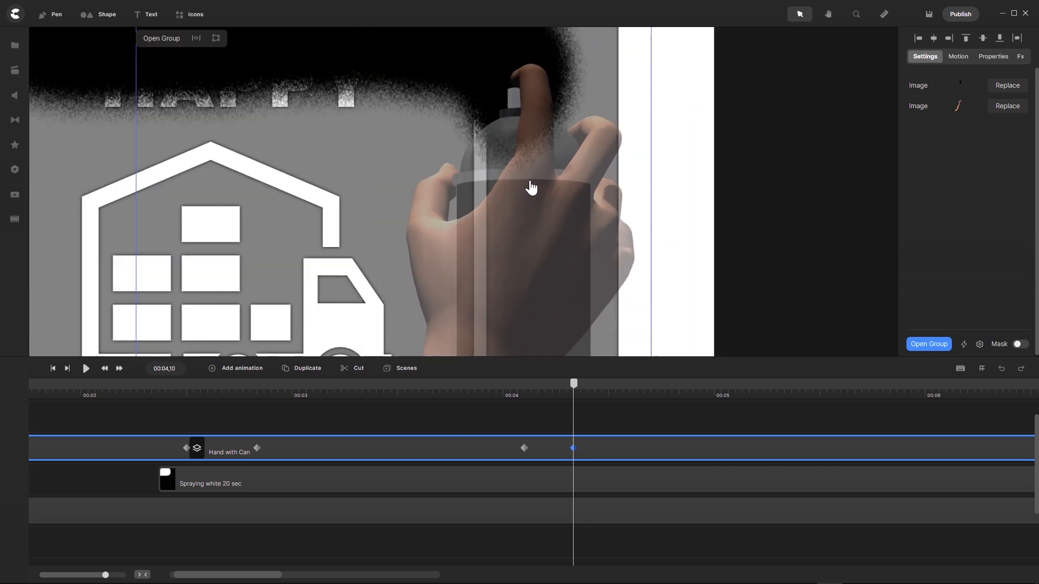
pyautogui.scroll(-2, 553, 183)
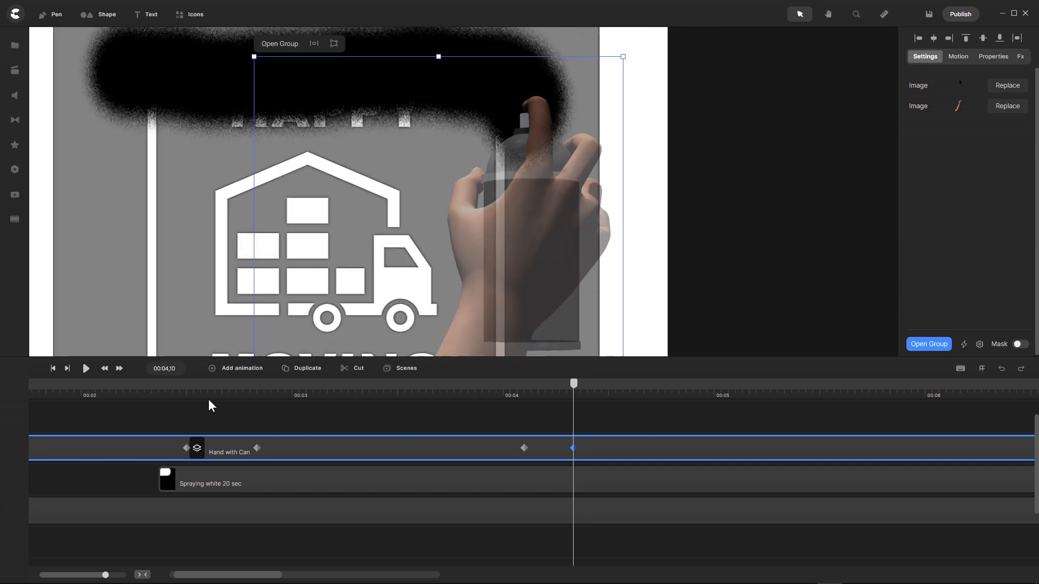
# Step: Add another animation with Linear In & Out easing to the hand group at 00:04,10
pyautogui.click(212, 372)
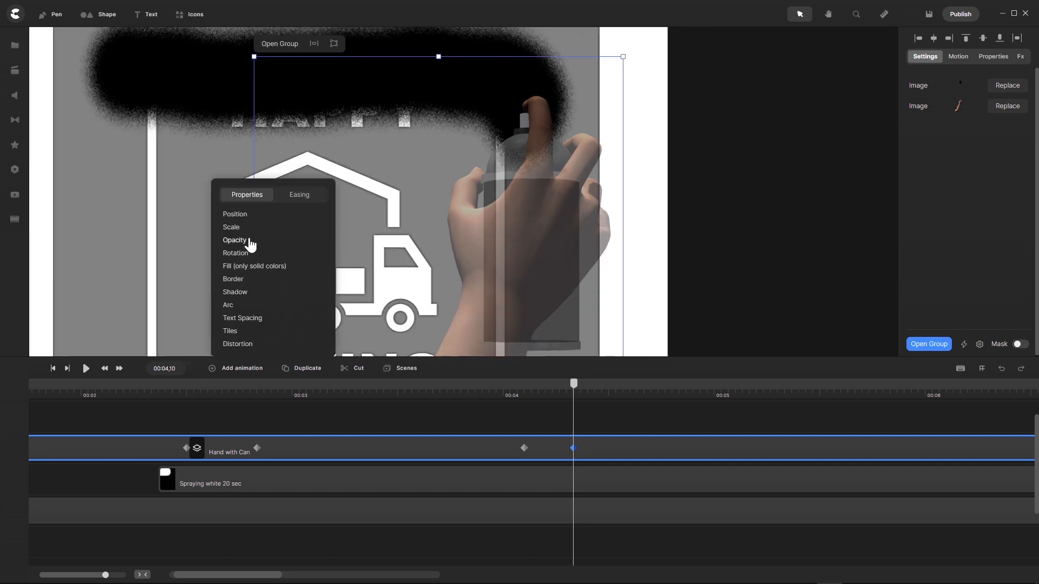
pyautogui.click(297, 197)
pyautogui.click(238, 271)
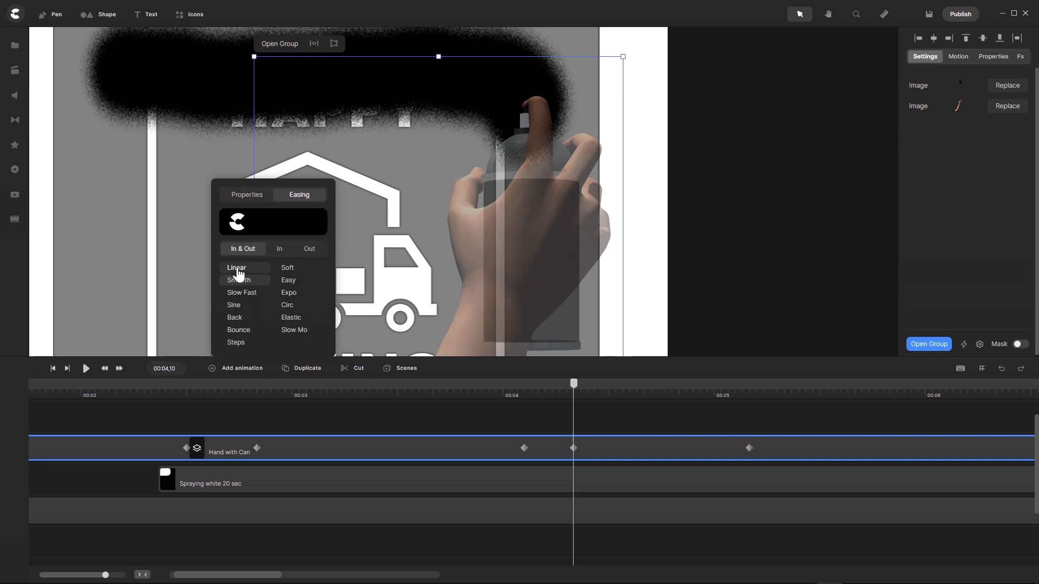
# Step: Shift the end keyframe to 00:05,18 and move the hand group to the left end of the second spray pass
pyautogui.moveTo(576, 385); pyautogui.dragTo(846, 406)
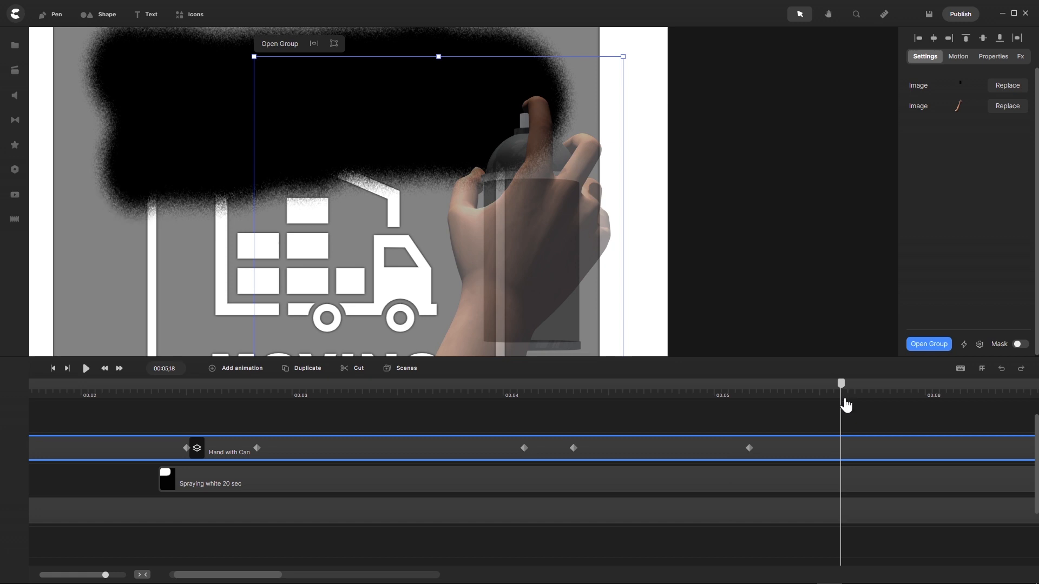
pyautogui.moveTo(748, 448); pyautogui.dragTo(843, 456)
pyautogui.moveTo(531, 223); pyautogui.dragTo(138, 268)
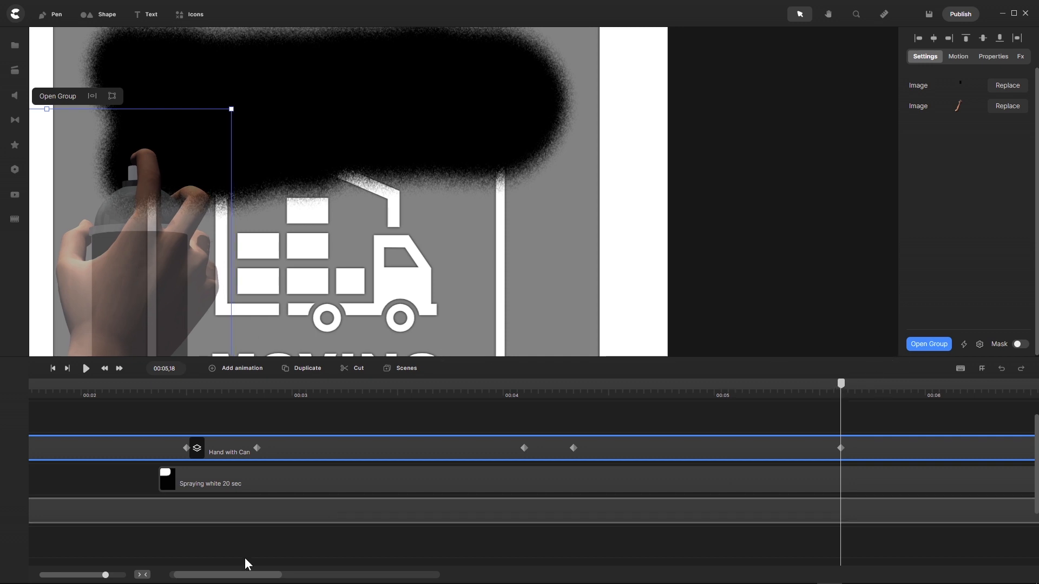
# Step: Add a Position animation with Linear In & Out easing to the hand group at 00:05,18
pyautogui.moveTo(253, 578); pyautogui.dragTo(257, 579)
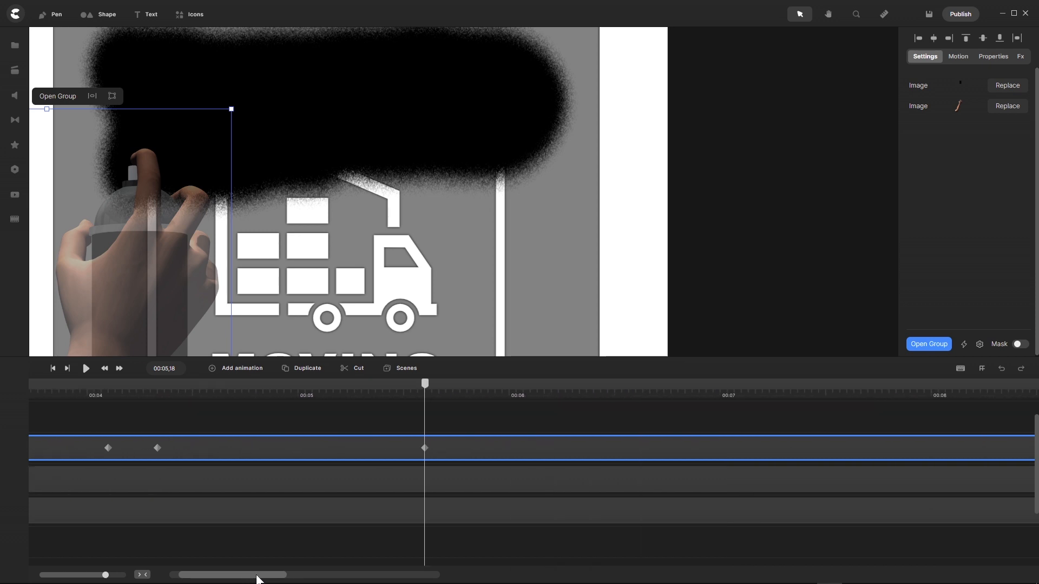
pyautogui.click(214, 373)
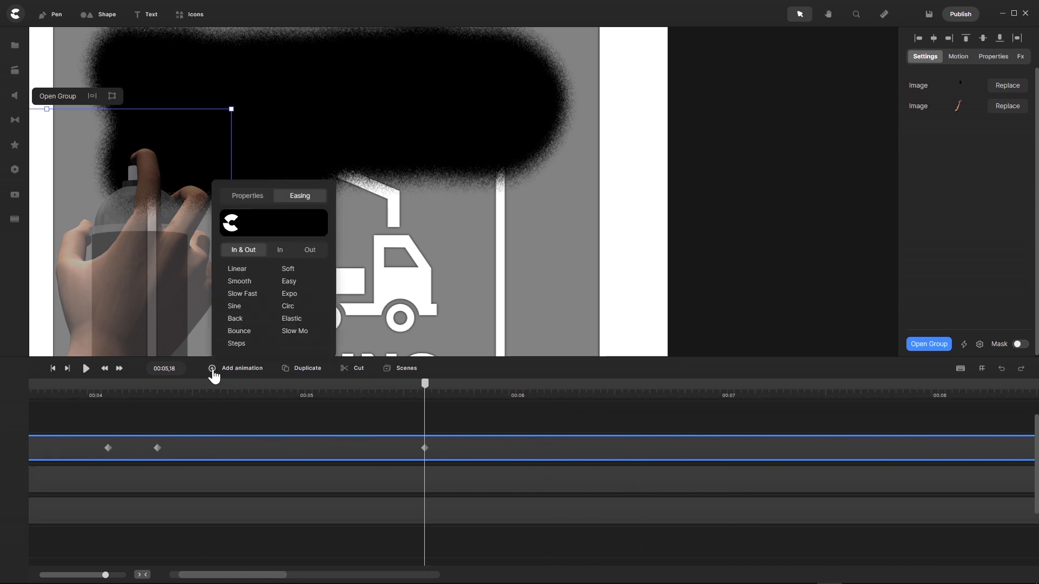
pyautogui.click(238, 270)
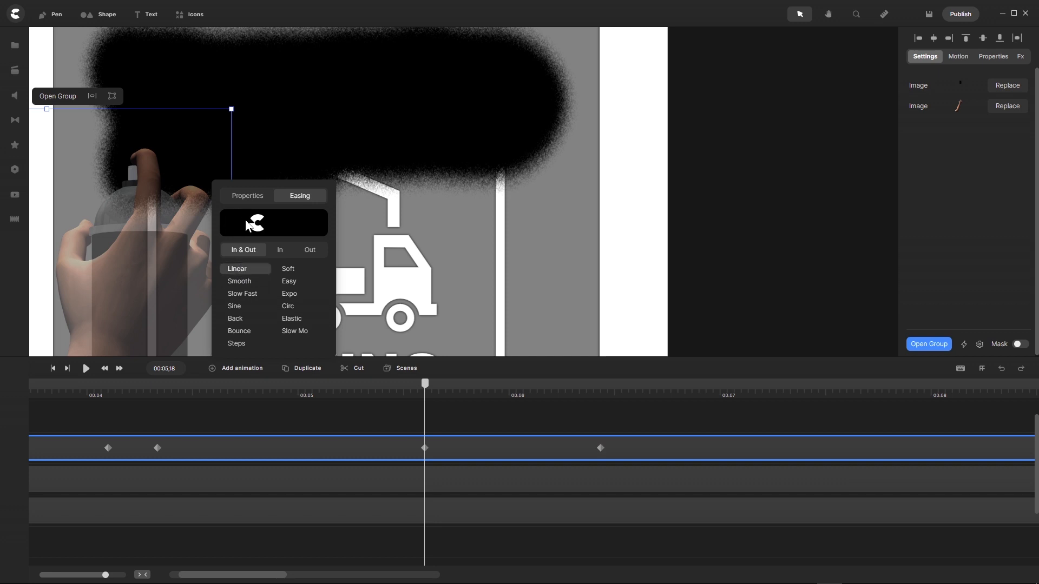
pyautogui.click(247, 196)
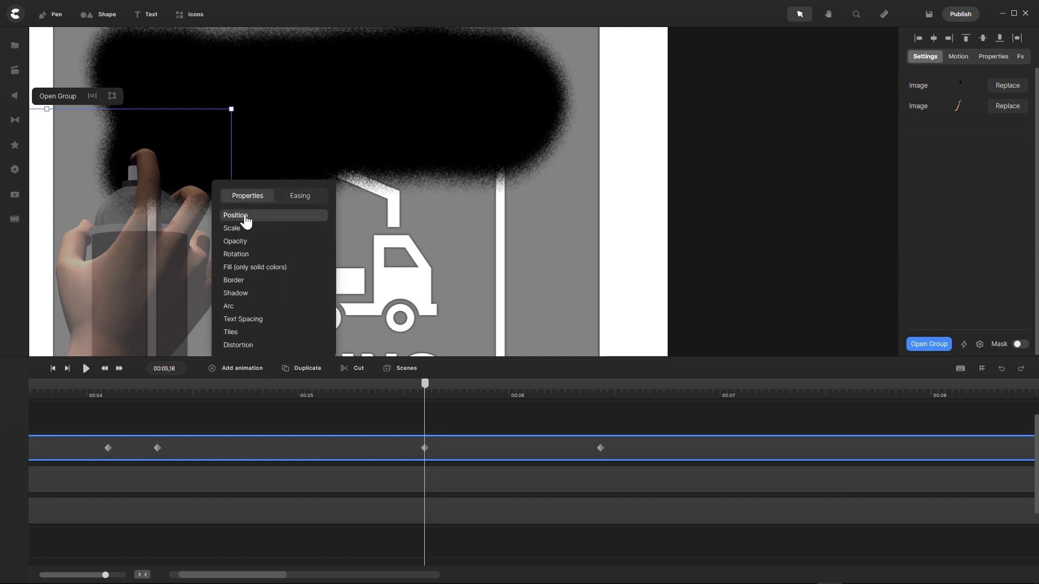
# Step: Shift the end keyframe to 00:05,25 and move the hand group down and slightly right to follow the turn into the third pass
pyautogui.moveTo(425, 384); pyautogui.dragTo(475, 392)
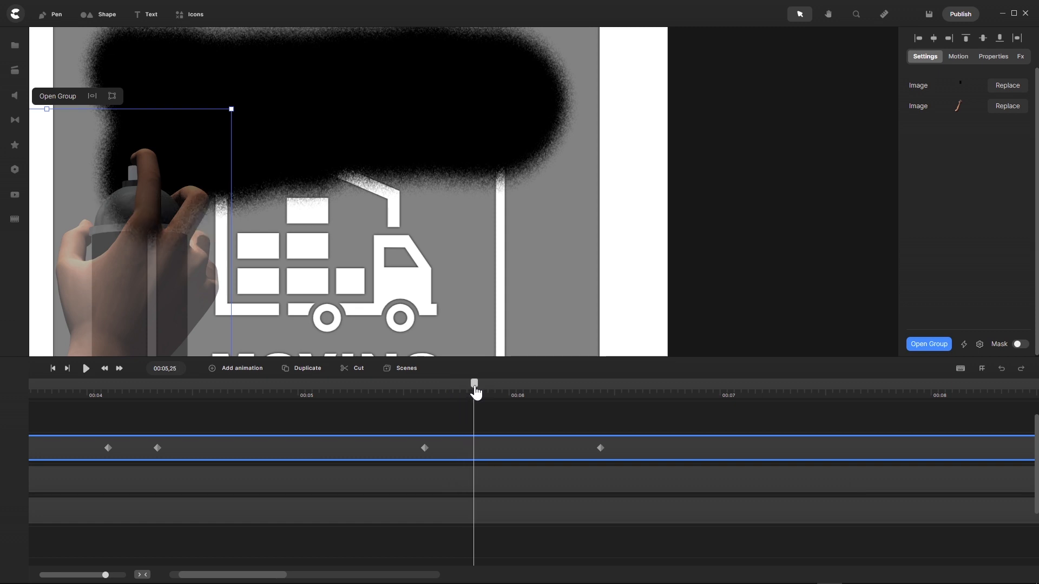
pyautogui.click(600, 448)
pyautogui.moveTo(507, 456); pyautogui.dragTo(474, 456)
pyautogui.moveTo(135, 276); pyautogui.dragTo(150, 304)
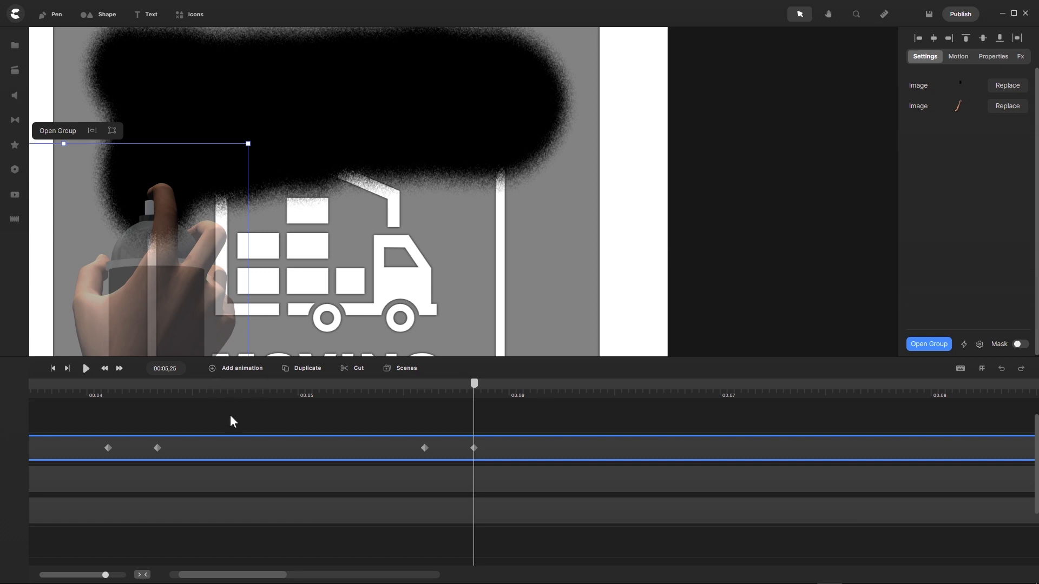
# Step: Animate the hand group's position with Linear easing from 00:05,25 to 00:06,21, ending at the right end of the third spray pass
pyautogui.click(212, 373)
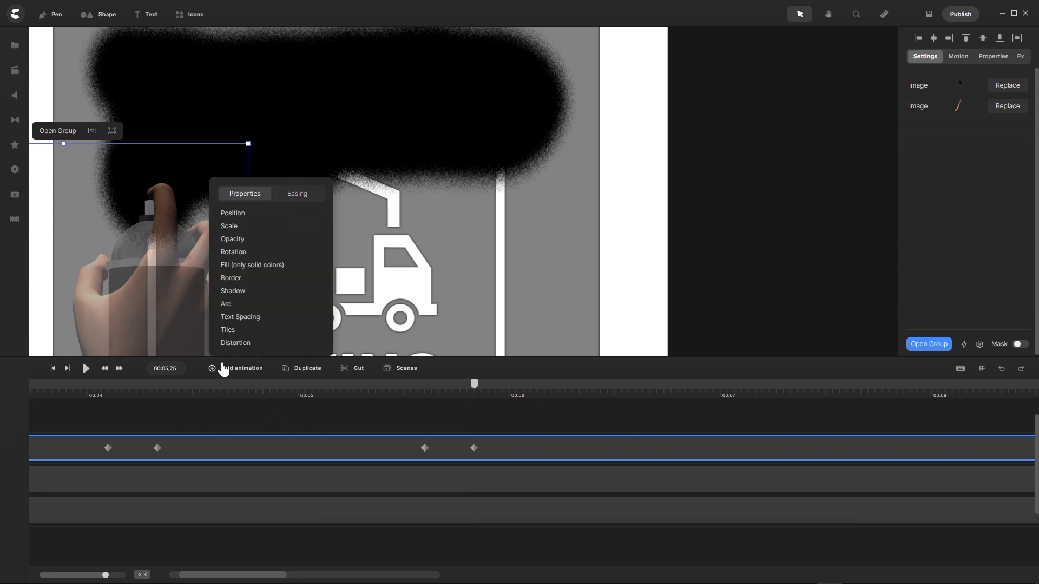
pyautogui.click(309, 194)
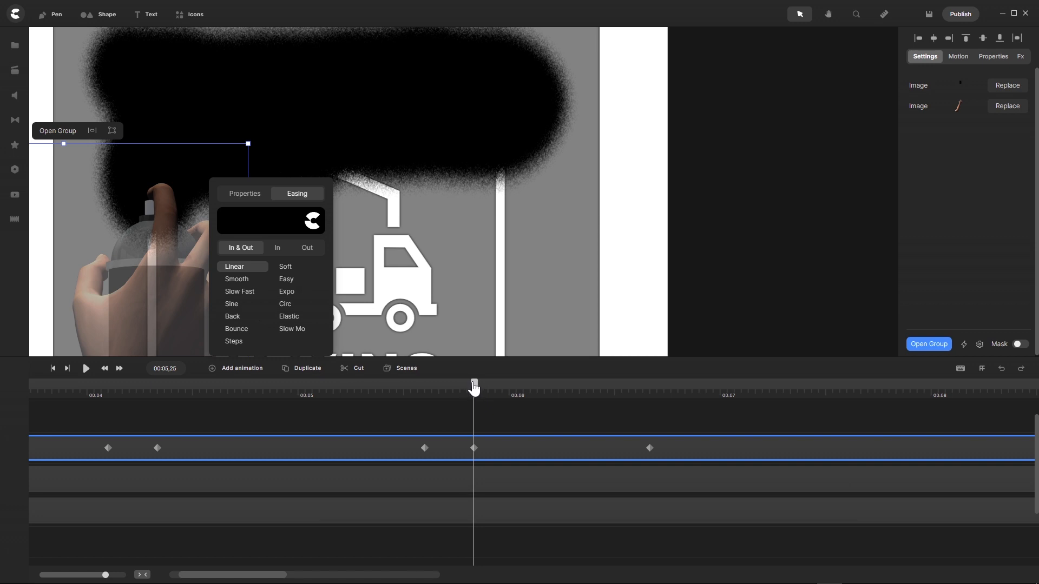
pyautogui.moveTo(476, 399); pyautogui.dragTo(661, 401)
pyautogui.click(655, 402)
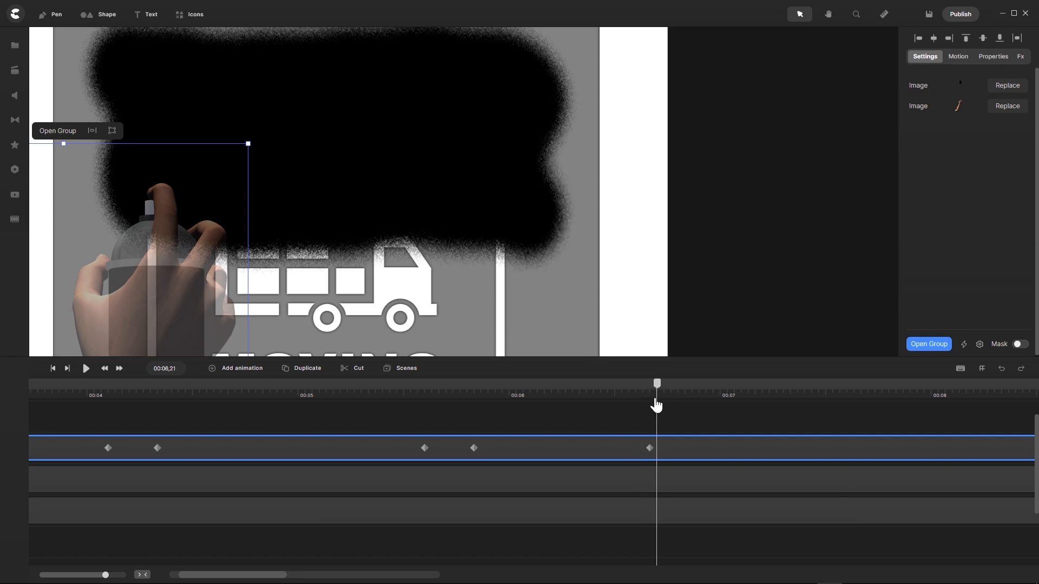
pyautogui.click(661, 400)
pyautogui.click(658, 401)
pyautogui.moveTo(140, 285)
pyautogui.mouseDown()
pyautogui.moveTo(383, 277)
pyautogui.moveTo(517, 287)
pyautogui.mouseUp()
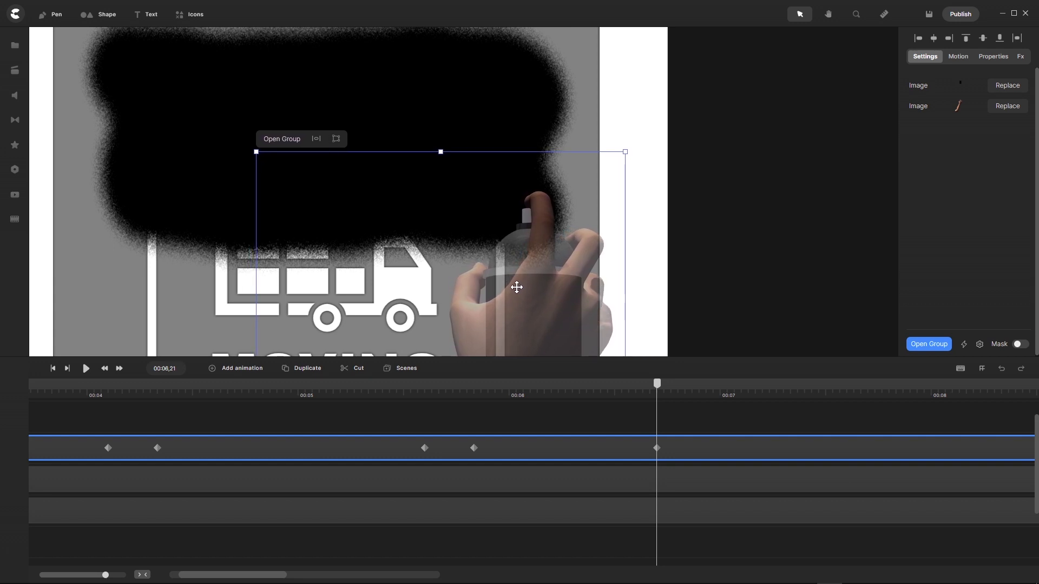
# Step: Add a Position animation with Linear In & Out easing to the hand group at 00:06,21
pyautogui.click(210, 368)
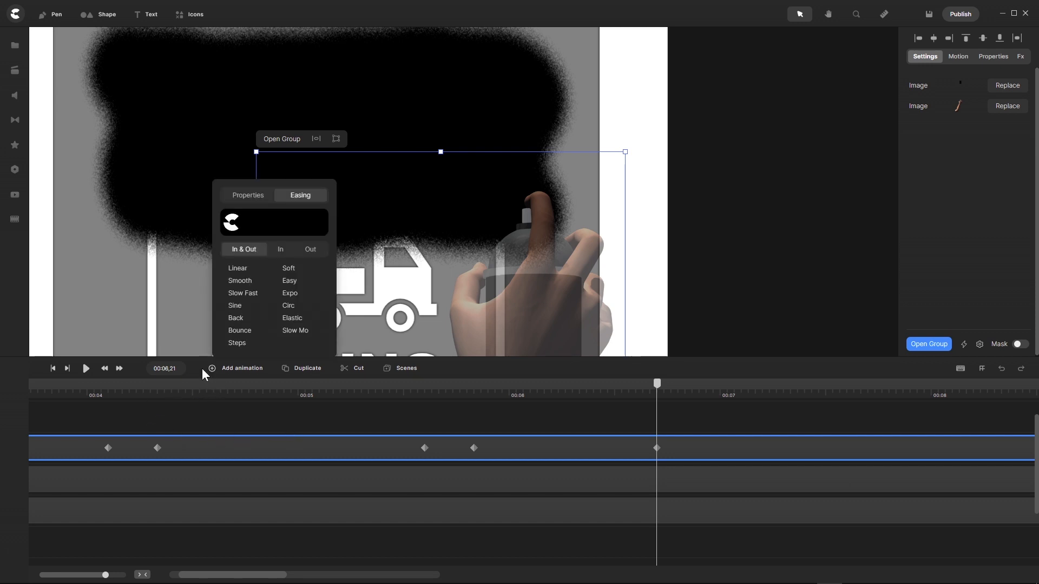
pyautogui.click(238, 269)
pyautogui.click(246, 197)
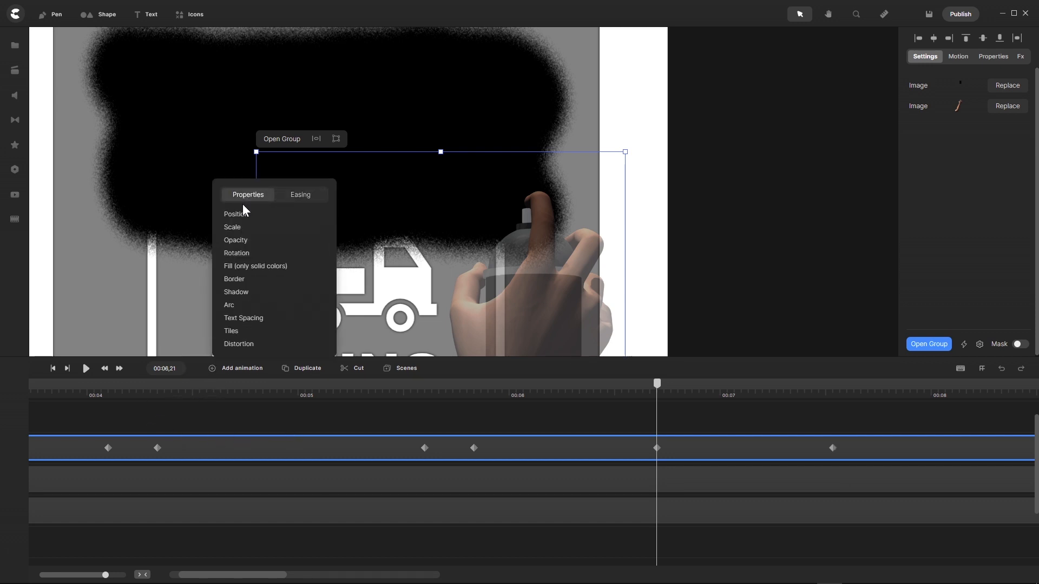
pyautogui.click(241, 215)
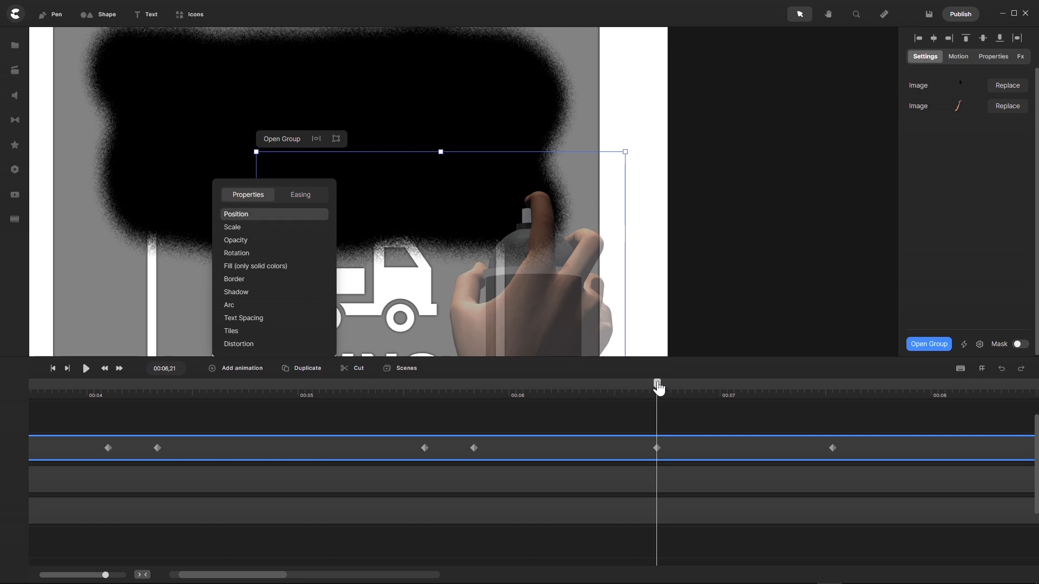
# Step: Shift the end keyframe to 00:06,28 and move the hand group slightly down and right so the nozzle meets the spray's turn
pyautogui.moveTo(658, 386); pyautogui.dragTo(709, 391)
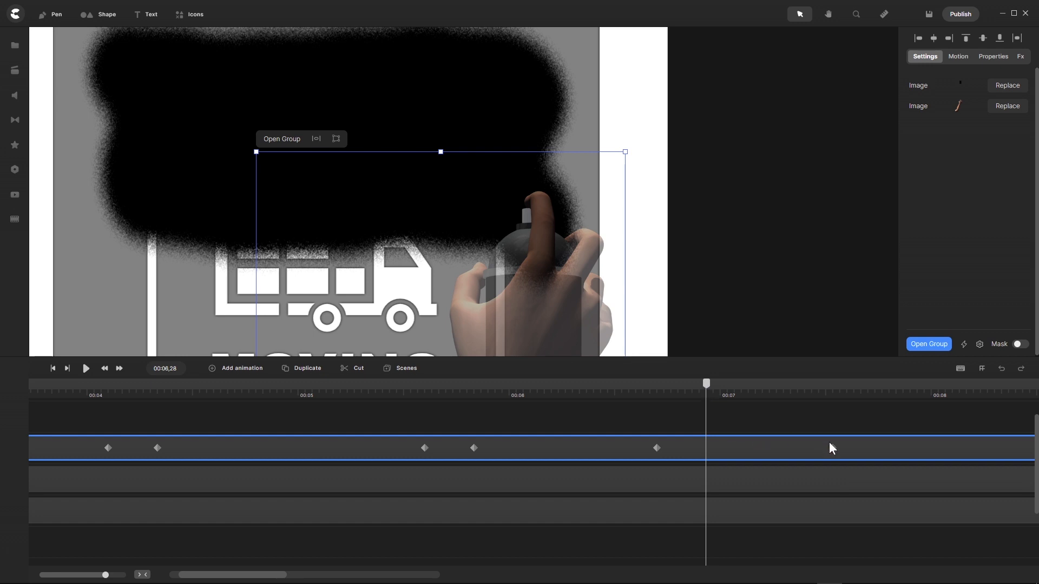
pyautogui.moveTo(833, 448); pyautogui.dragTo(709, 456)
pyautogui.moveTo(532, 292); pyautogui.dragTo(539, 320)
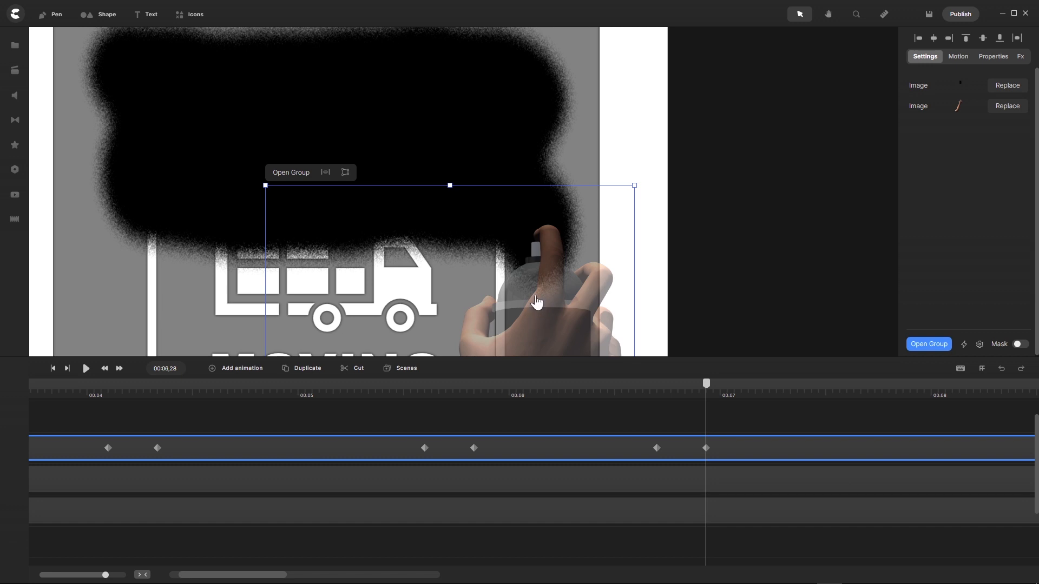
pyautogui.scroll(4, 533, 301)
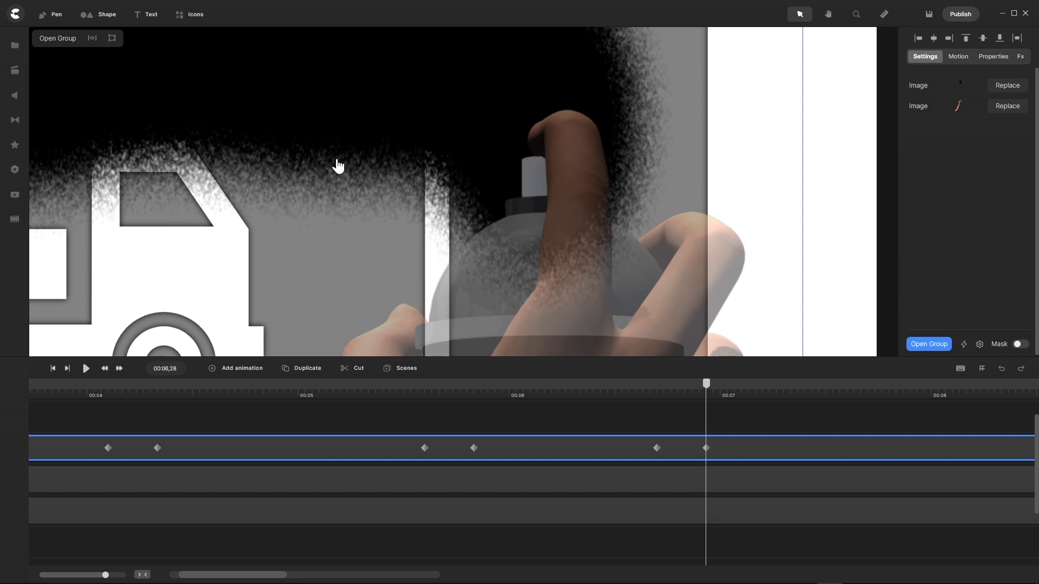
pyautogui.scroll(-2, 525, 157)
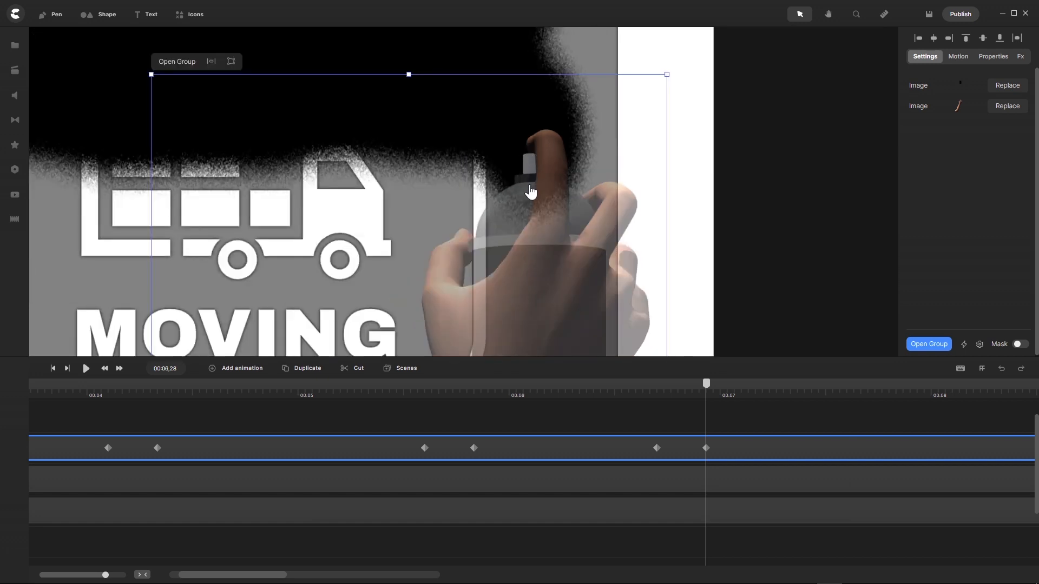
pyautogui.moveTo(528, 185); pyautogui.dragTo(530, 184)
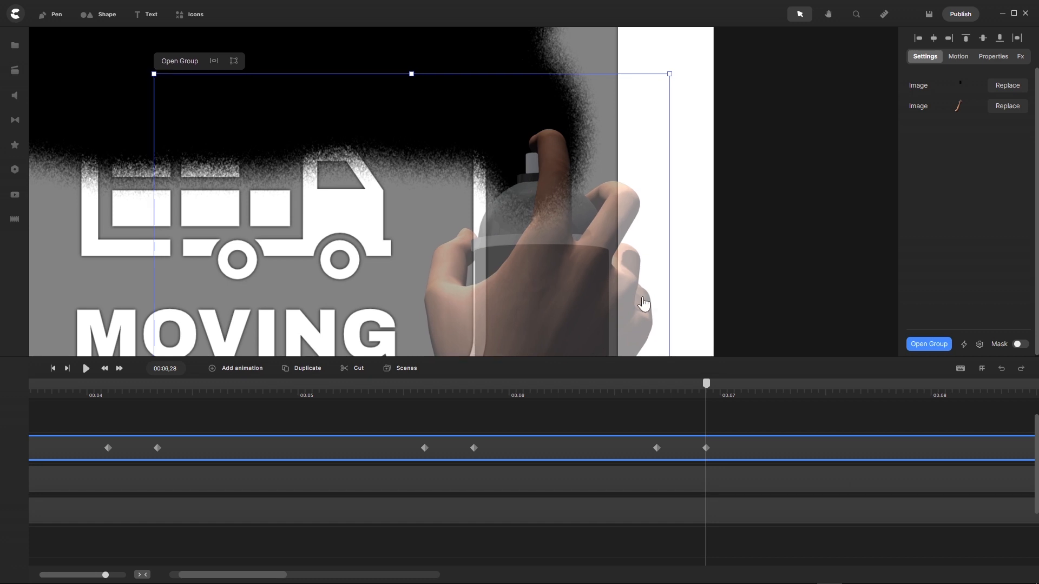
# Step: Save the project and add a Position animation with Linear In & Out easing to the hand group at 00:06,28
pyautogui.moveTo(706, 386)
pyautogui.mouseDown()
pyautogui.moveTo(658, 394)
pyautogui.moveTo(709, 390)
pyautogui.mouseUp()
pyautogui.hotkey('ctrl', 's')
pyautogui.click(212, 370)
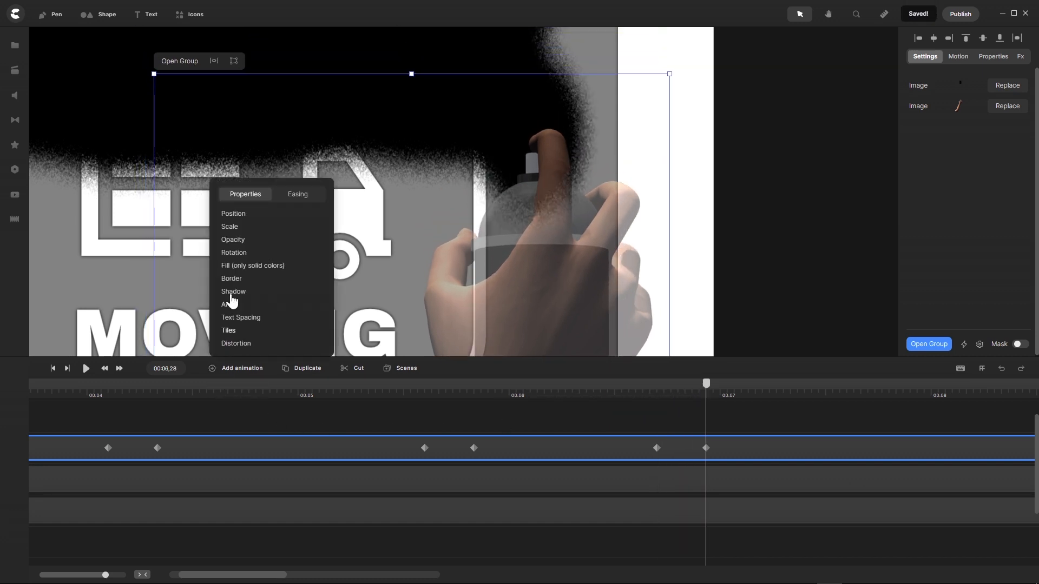
pyautogui.click(232, 214)
pyautogui.click(294, 201)
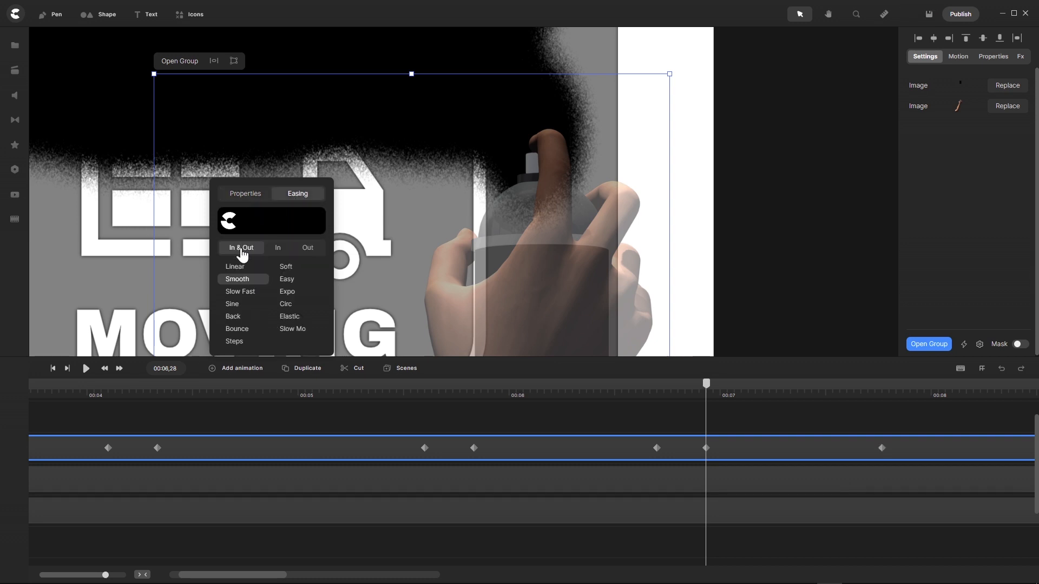
pyautogui.click(235, 267)
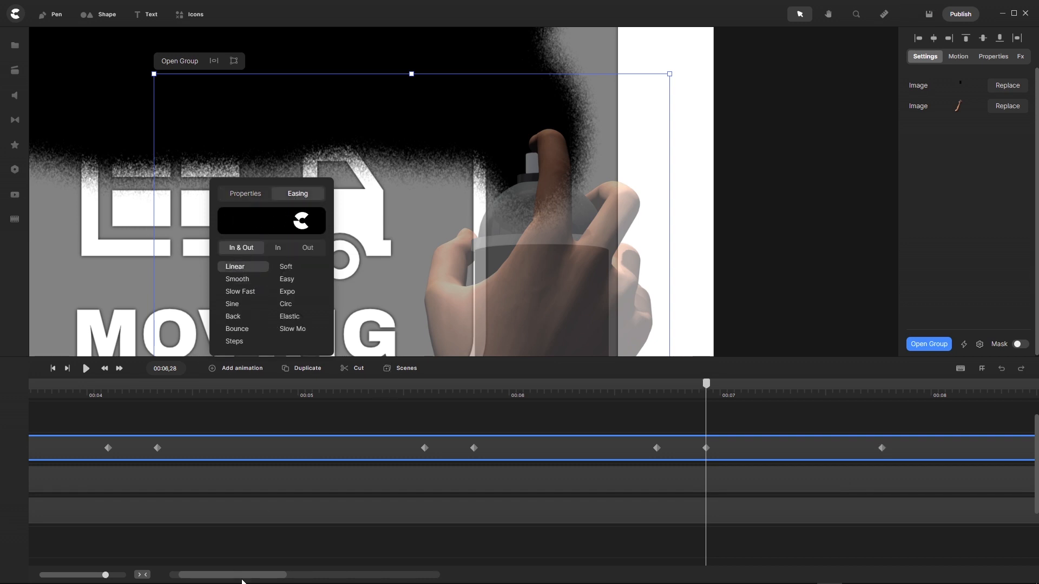
# Step: Shift the end keyframe to 00:07,24 and move the hand group to the left end of the fourth spray pass
pyautogui.moveTo(243, 574); pyautogui.dragTo(253, 578)
pyautogui.scroll(-6, 513, 230)
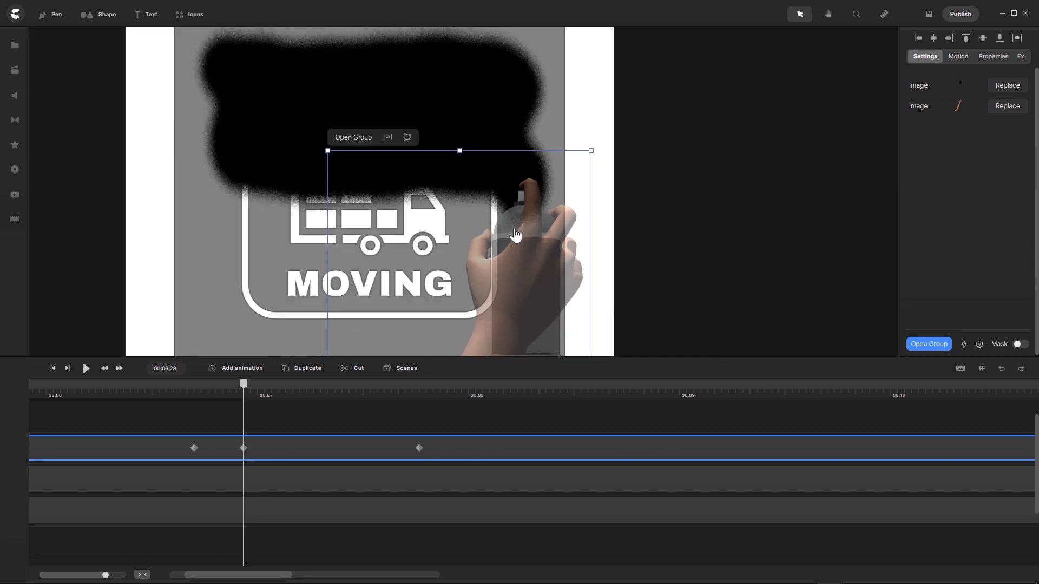
pyautogui.moveTo(245, 389)
pyautogui.mouseDown()
pyautogui.moveTo(294, 398)
pyautogui.moveTo(440, 390)
pyautogui.moveTo(430, 394)
pyautogui.mouseUp()
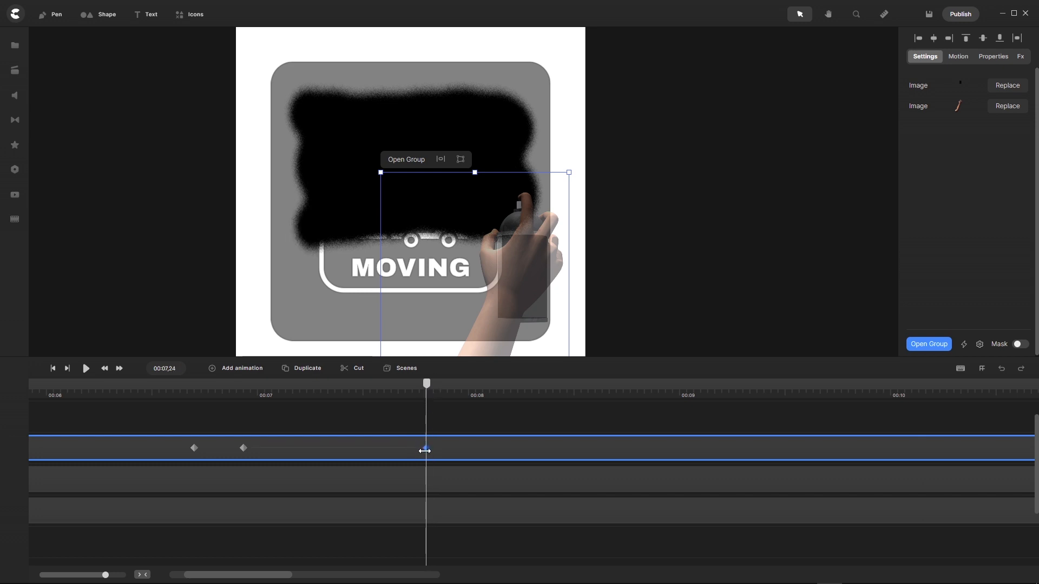
pyautogui.moveTo(531, 265)
pyautogui.mouseDown()
pyautogui.moveTo(323, 286)
pyautogui.moveTo(348, 245)
pyautogui.mouseUp()
pyautogui.scroll(5, 319, 280)
pyautogui.scroll(-3, 351, 251)
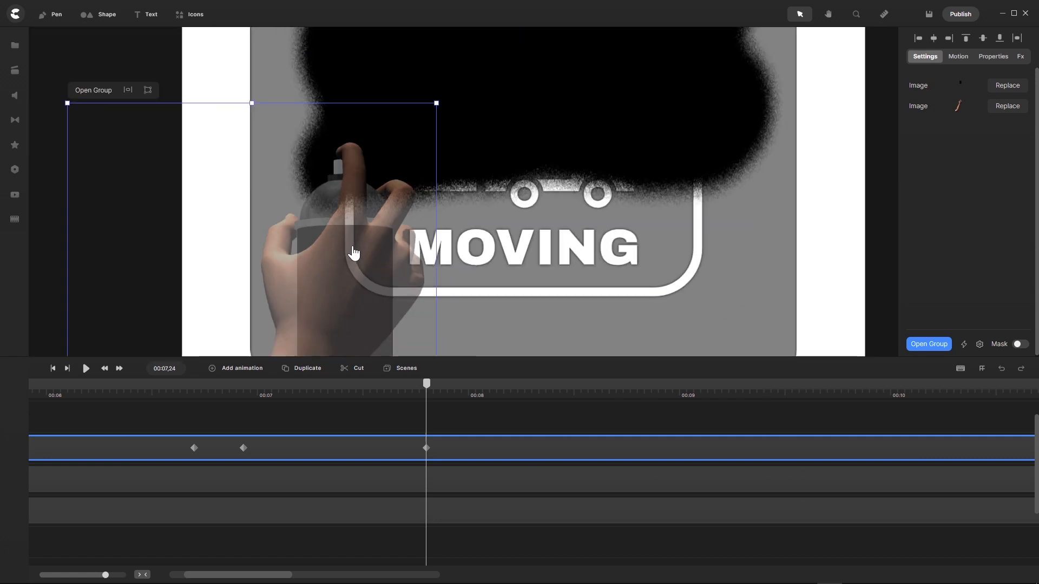
pyautogui.moveTo(350, 252); pyautogui.dragTo(352, 254)
pyautogui.scroll(-2, 353, 255)
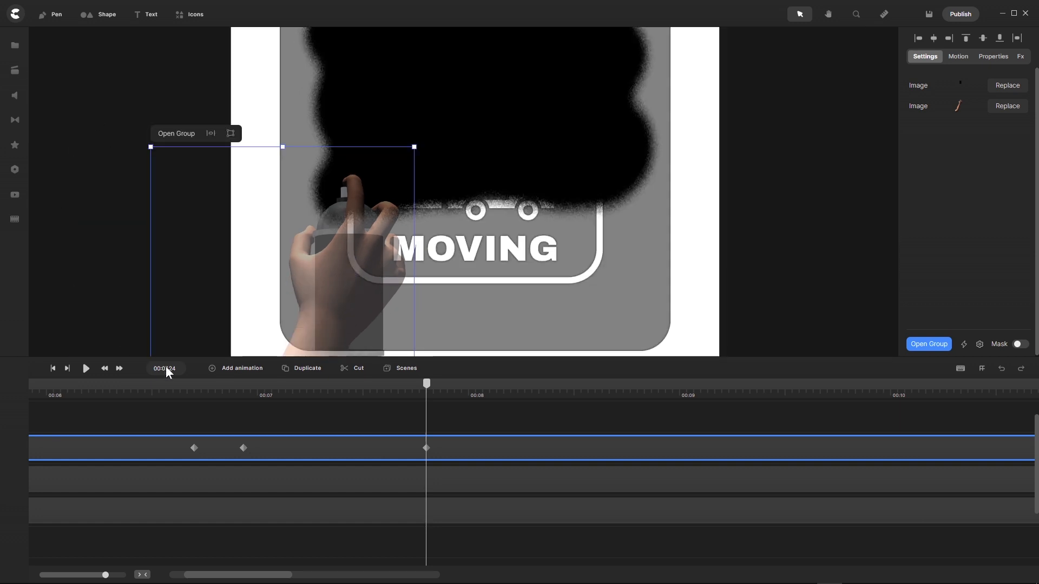
# Step: Add a Position animation with Linear In & Out easing to the hand group at 00:07,24
pyautogui.click(212, 373)
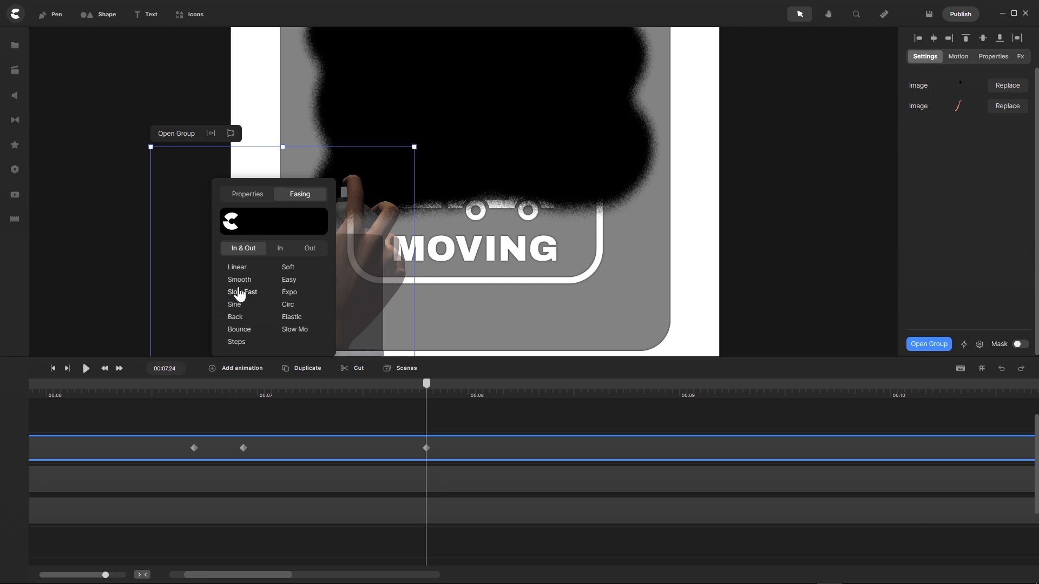
pyautogui.click(246, 268)
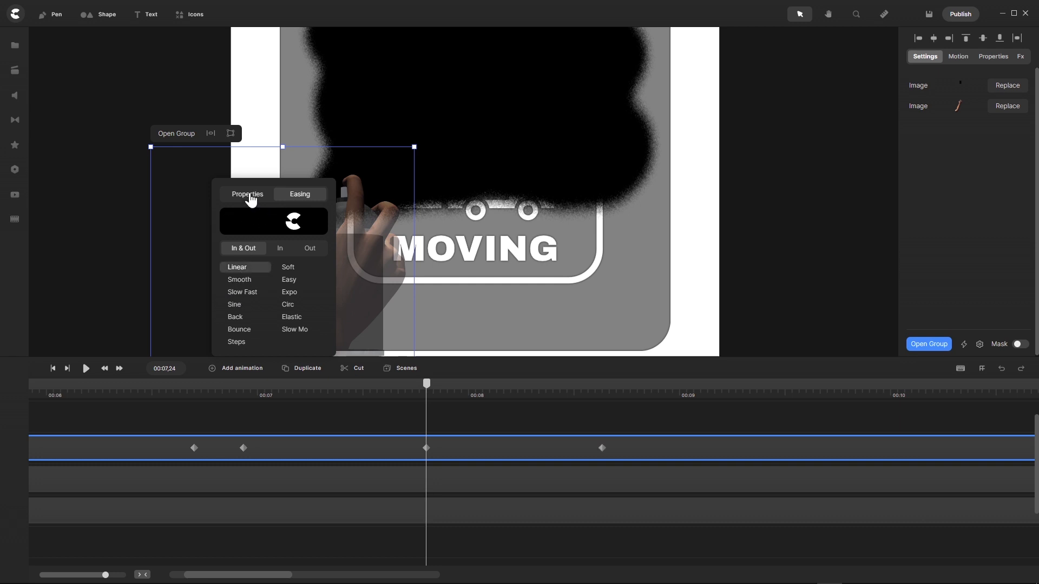
pyautogui.click(248, 194)
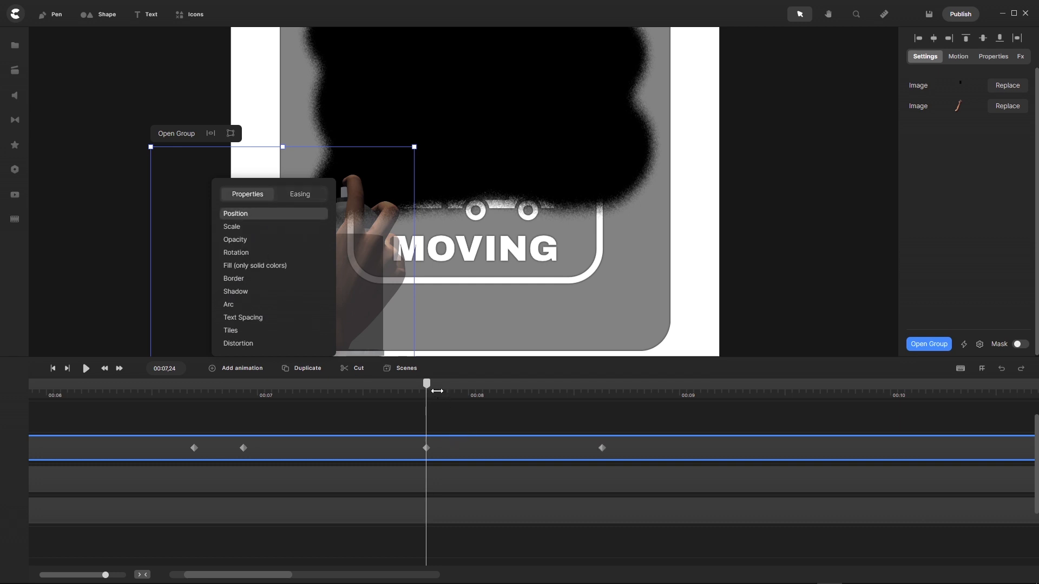
# Step: Shift the end keyframe to 00:08,00 and move the hand group slightly down and left to follow the spray's turn
pyautogui.moveTo(427, 387); pyautogui.dragTo(469, 388)
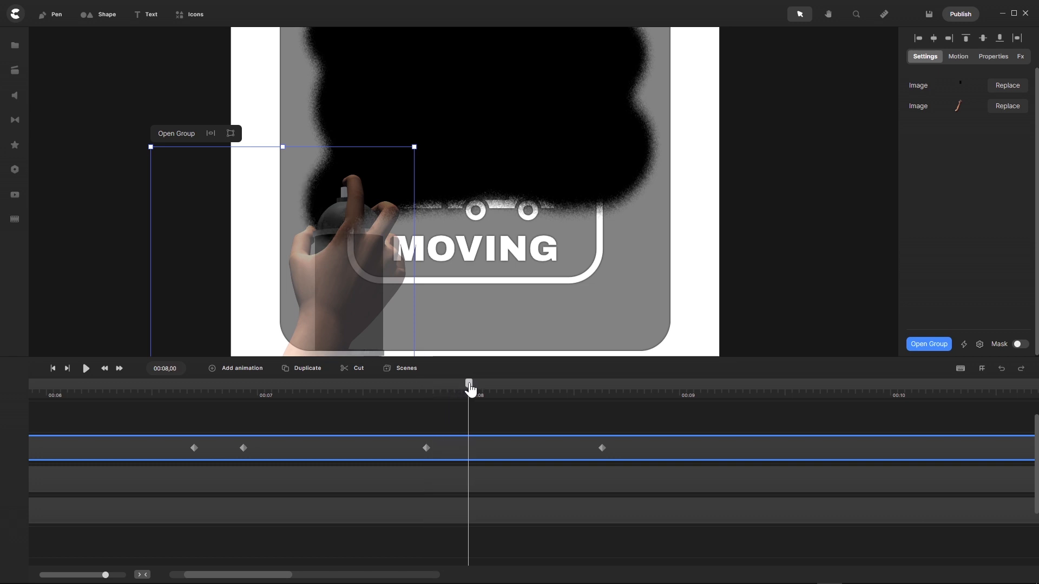
pyautogui.moveTo(602, 449); pyautogui.dragTo(476, 462)
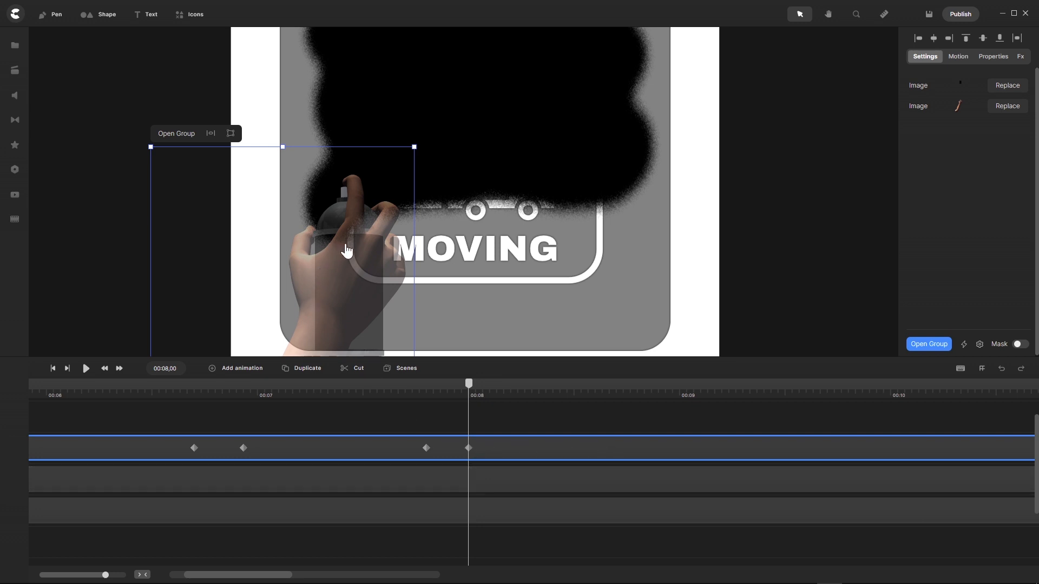
pyautogui.moveTo(348, 250)
pyautogui.mouseDown()
pyautogui.moveTo(332, 269)
pyautogui.moveTo(358, 258)
pyautogui.mouseUp()
pyautogui.scroll(5, 331, 269)
pyautogui.scroll(-3, 348, 262)
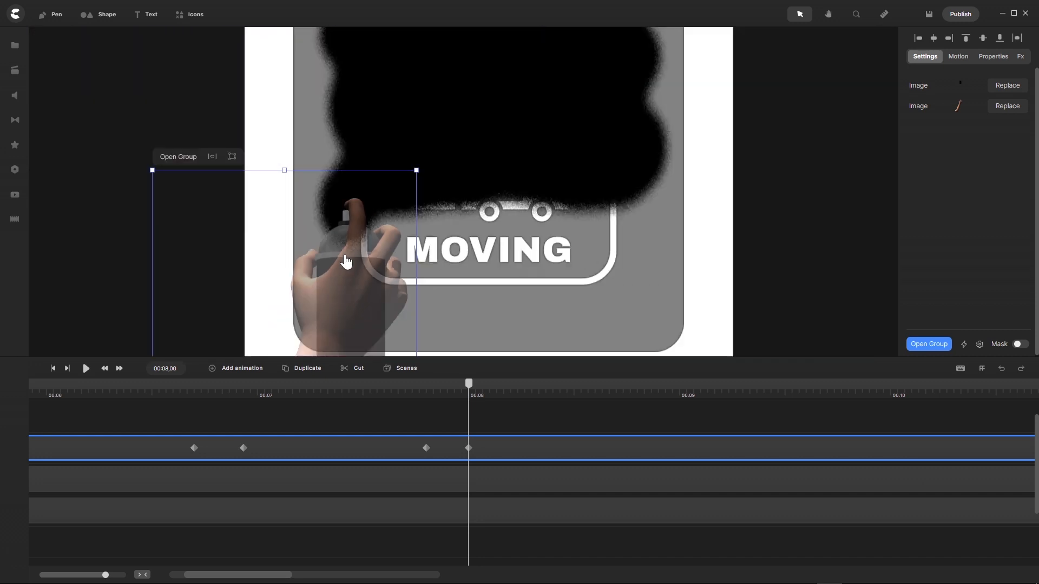
# Step: At the 00:07,24 keyframe, nudge the hand group slightly left to align the nozzle with the spray edge
pyautogui.moveTo(469, 389); pyautogui.dragTo(428, 383)
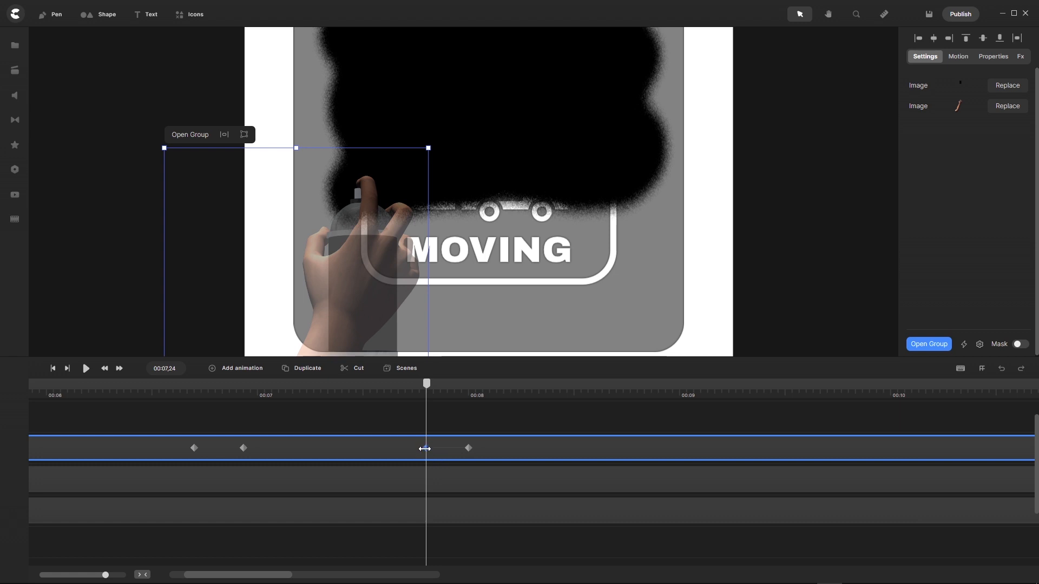
pyautogui.moveTo(370, 247); pyautogui.dragTo(363, 240)
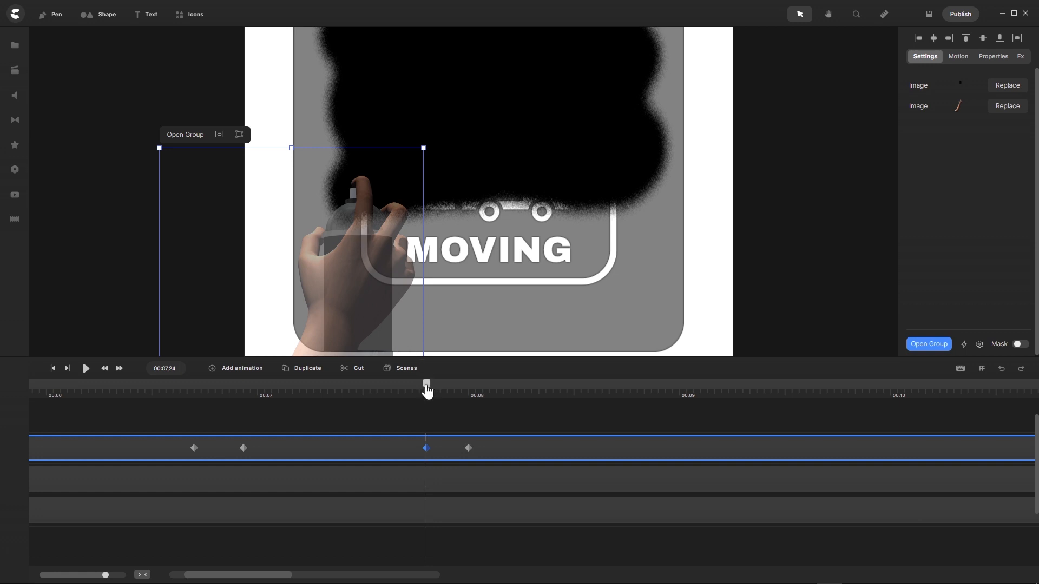
# Step: Add a Position animation with Linear In & Out easing to the hand group at 00:08,00
pyautogui.moveTo(426, 384); pyautogui.dragTo(471, 399)
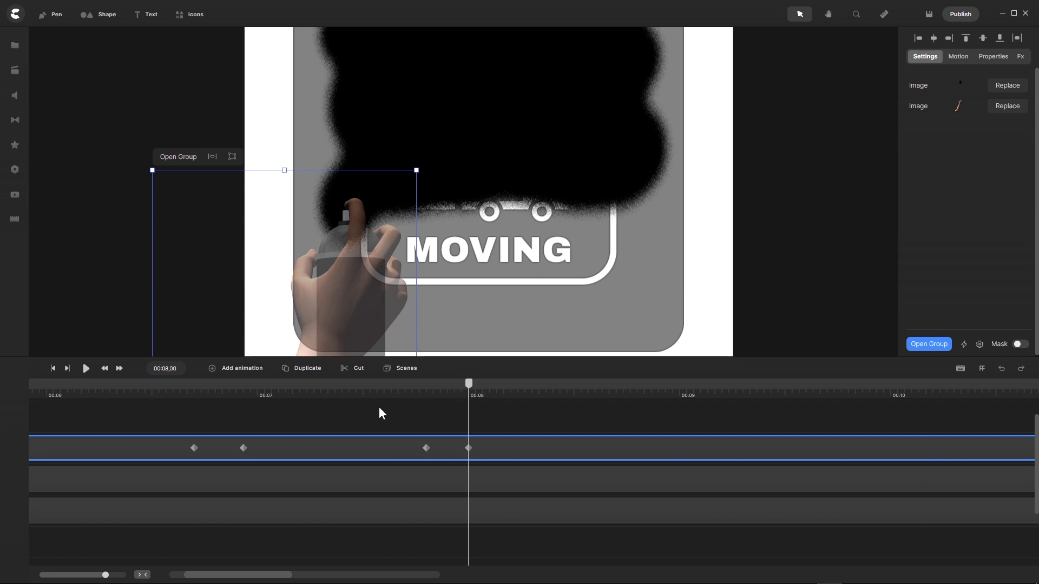
pyautogui.click(214, 373)
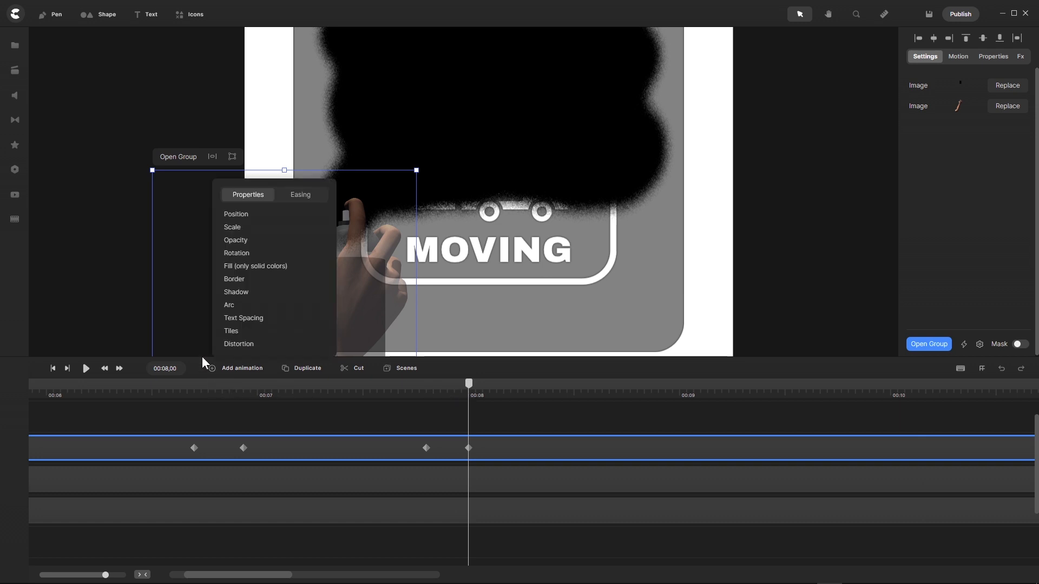
pyautogui.click(240, 215)
pyautogui.click(300, 196)
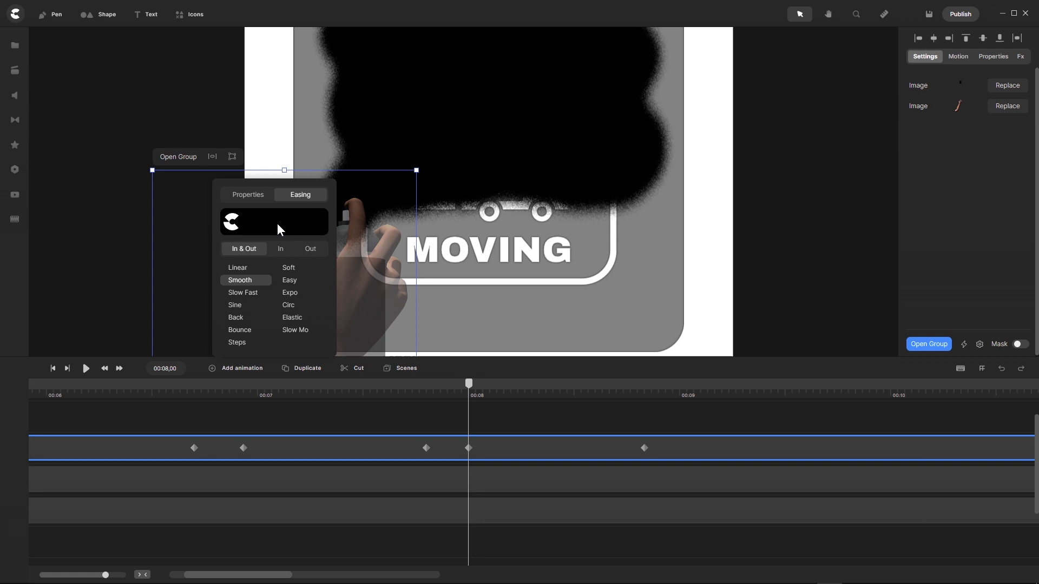
pyautogui.click(238, 267)
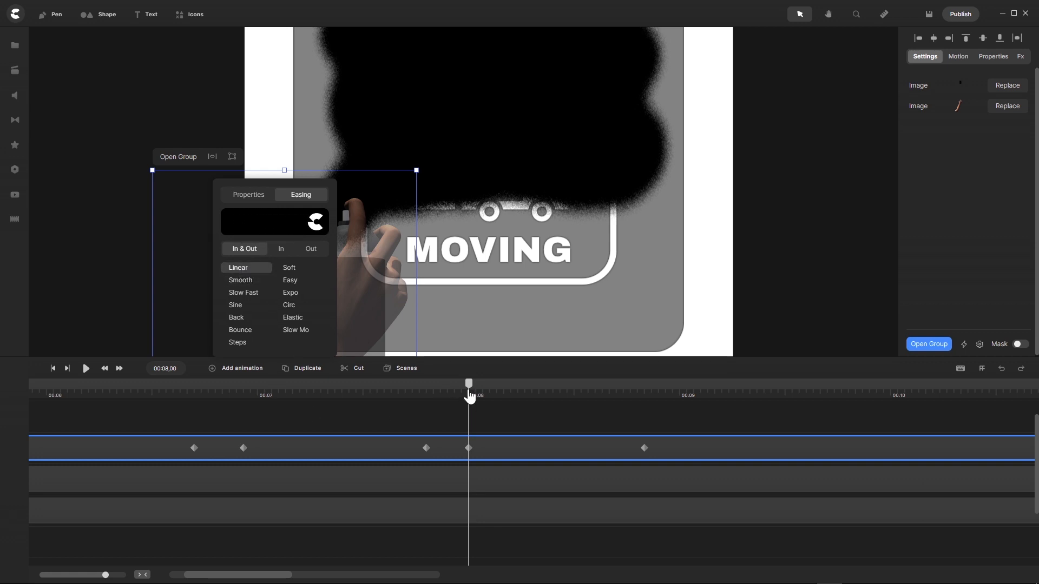
# Step: Shift the end keyframe to 00:08,26 and move the hand group to the right end of the spray pass over the MOVING text
pyautogui.click(469, 385)
pyautogui.moveTo(469, 385); pyautogui.dragTo(653, 412)
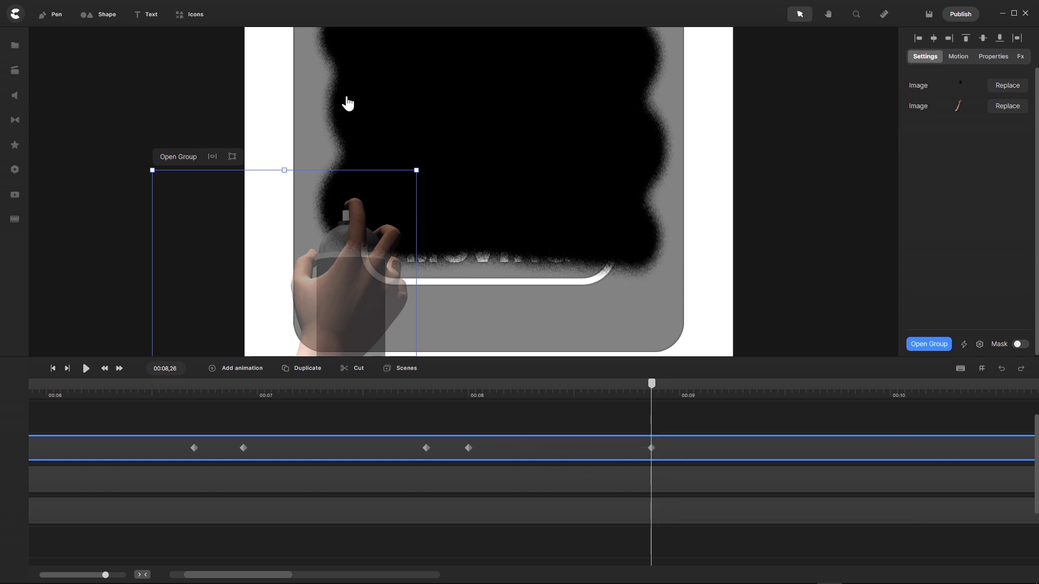
pyautogui.moveTo(350, 279)
pyautogui.mouseDown()
pyautogui.moveTo(471, 277)
pyautogui.moveTo(624, 312)
pyautogui.moveTo(641, 311)
pyautogui.moveTo(643, 292)
pyautogui.mouseUp()
pyautogui.scroll(4, 647, 309)
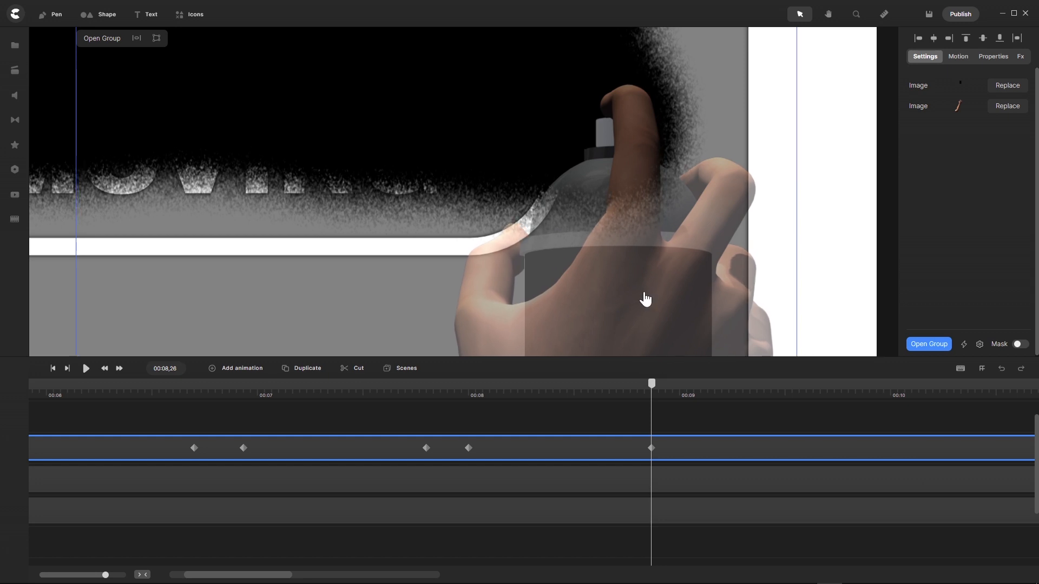
pyautogui.scroll(-6, 641, 215)
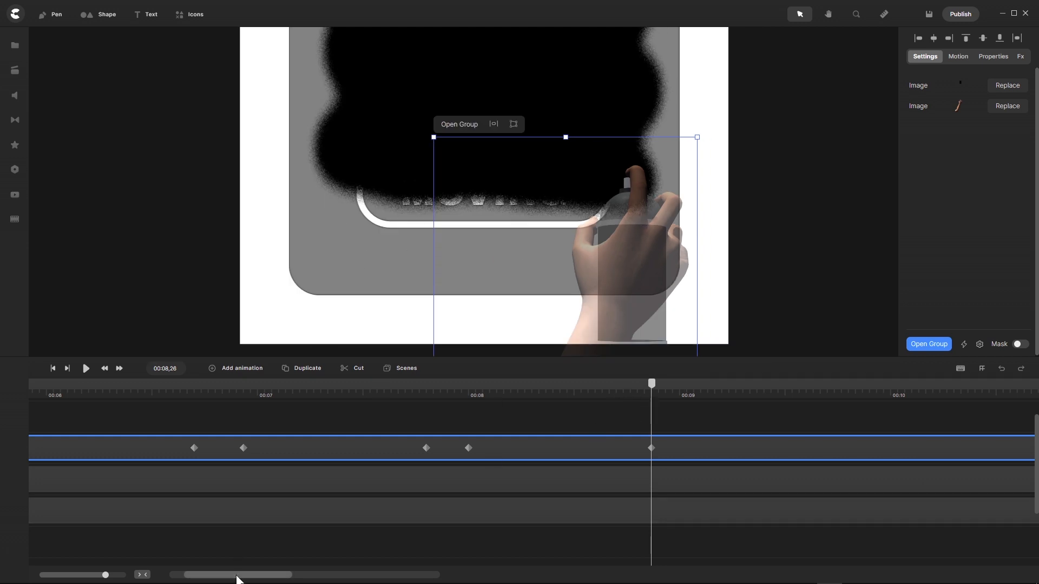
# Step: Add a Position animation with Linear In & Out easing to the hand group at 00:08,26
pyautogui.moveTo(239, 575); pyautogui.dragTo(242, 576)
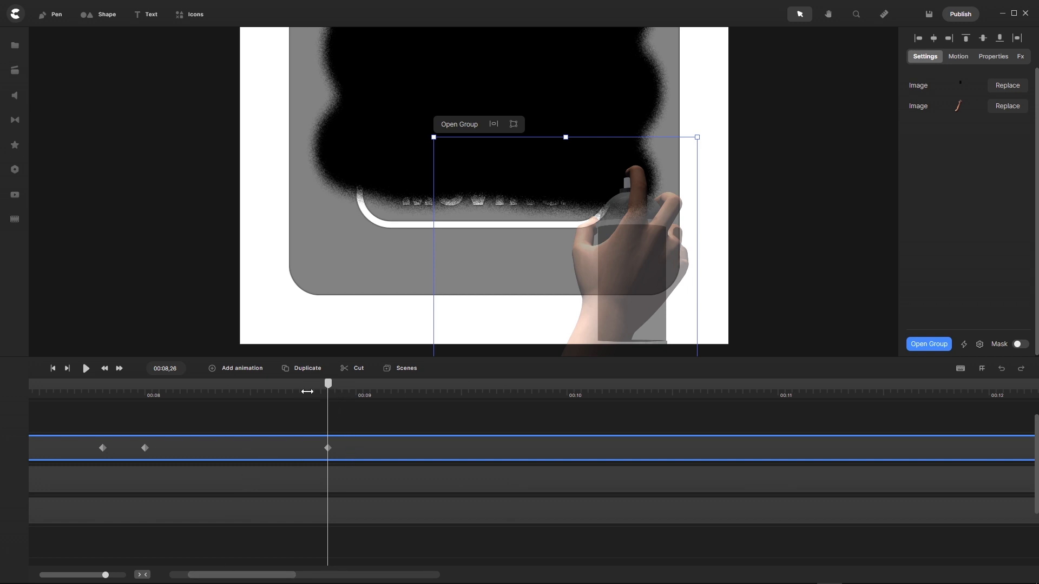
pyautogui.moveTo(328, 387); pyautogui.dragTo(359, 394)
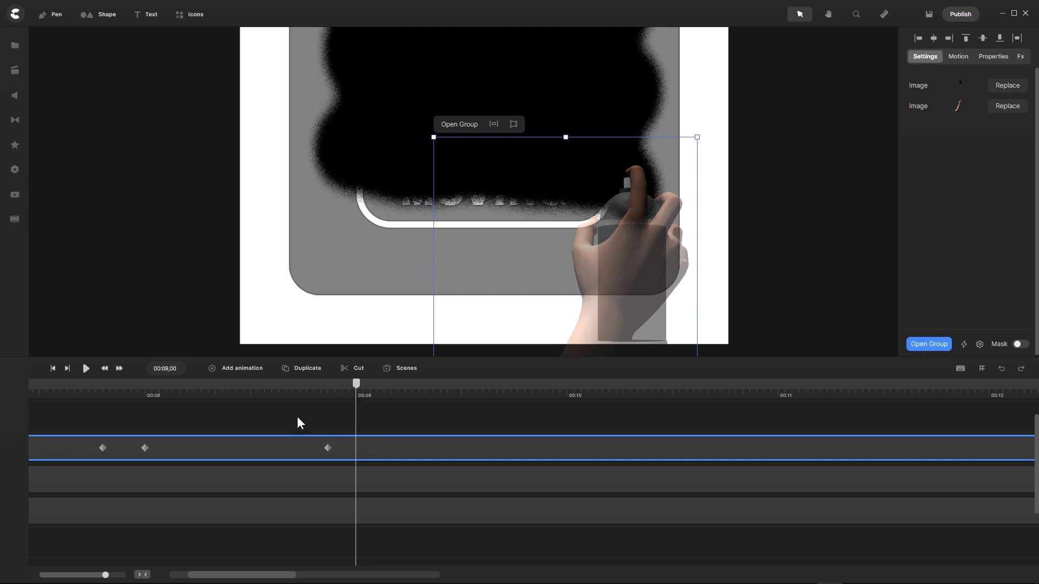
pyautogui.moveTo(356, 385); pyautogui.dragTo(327, 382)
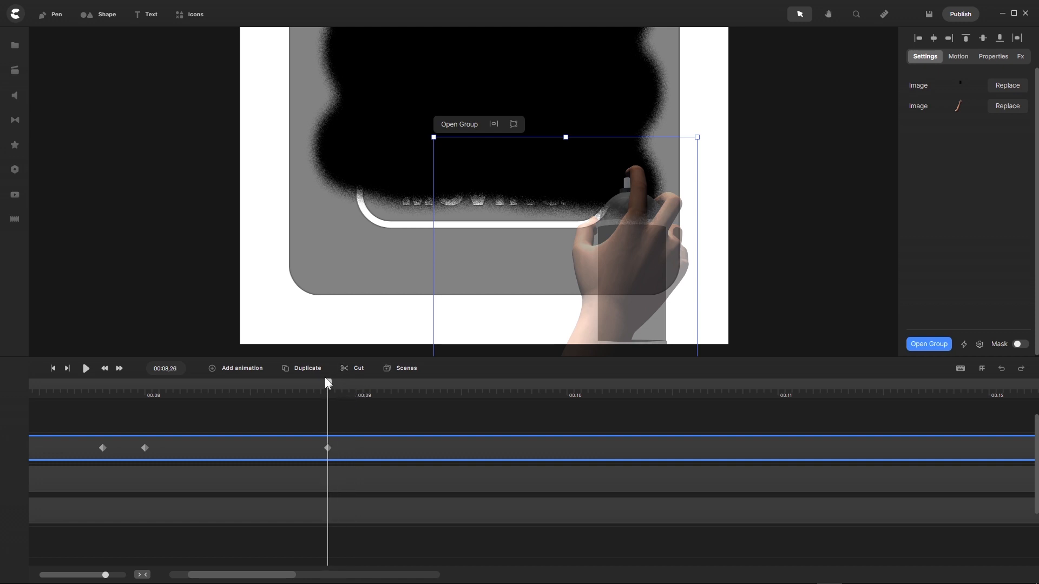
pyautogui.click(325, 449)
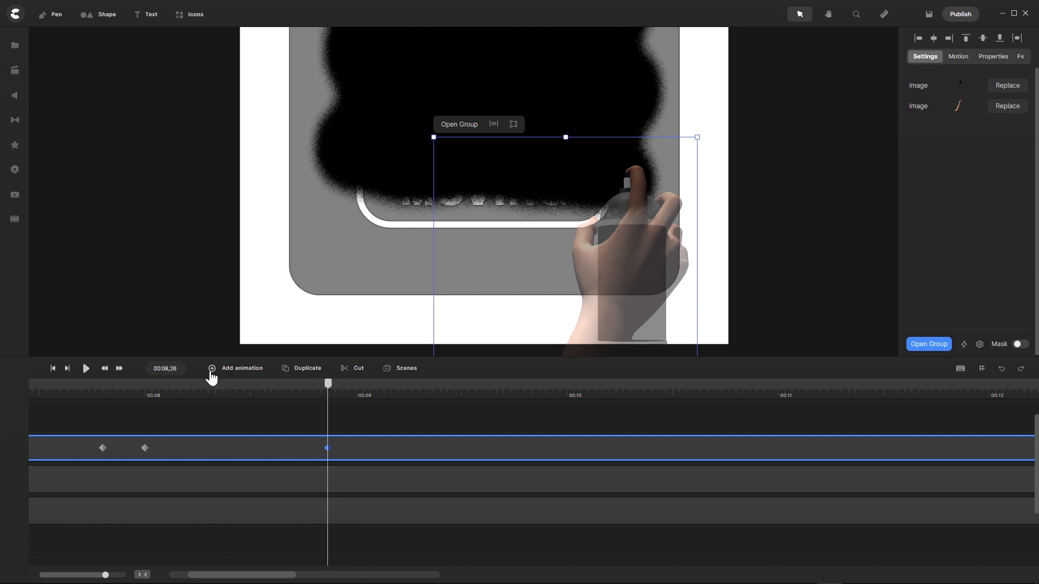
pyautogui.click(230, 271)
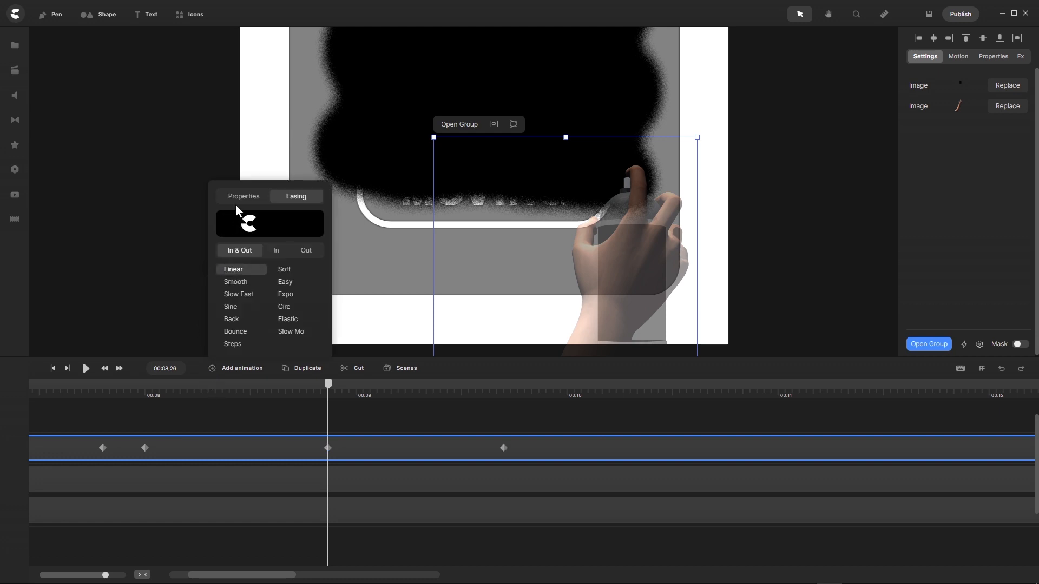
pyautogui.click(244, 197)
pyautogui.click(244, 216)
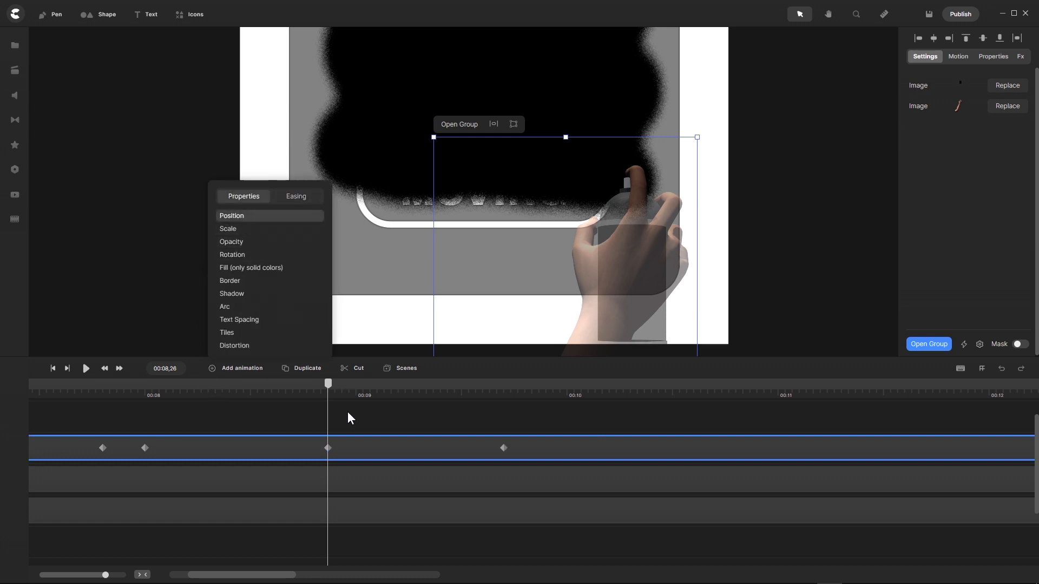
# Step: Shift the end keyframe to 00:09,01 and move the hand group slightly down to follow the spray's turn
pyautogui.click(327, 386)
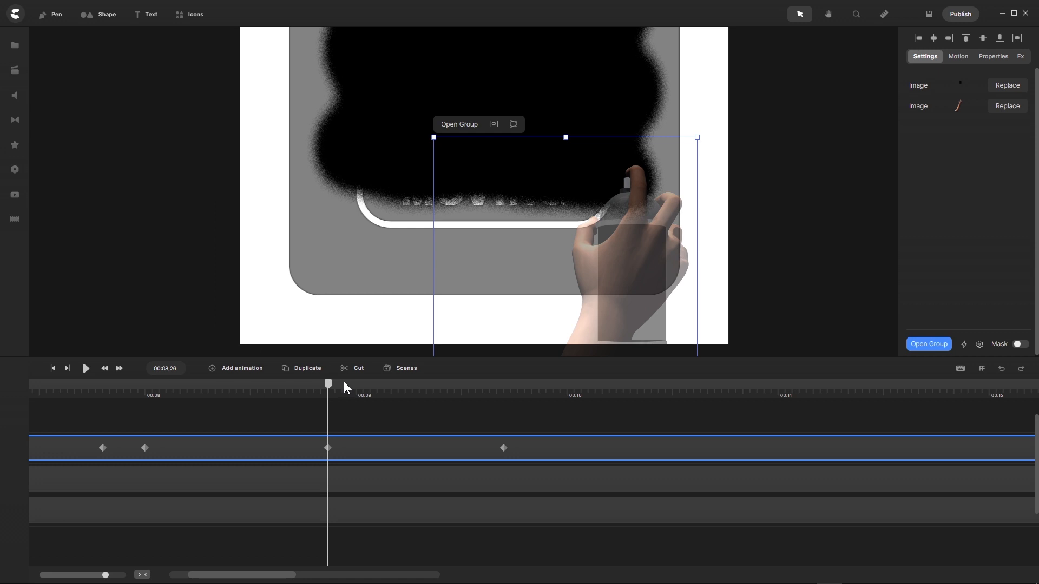
pyautogui.moveTo(328, 384); pyautogui.dragTo(364, 392)
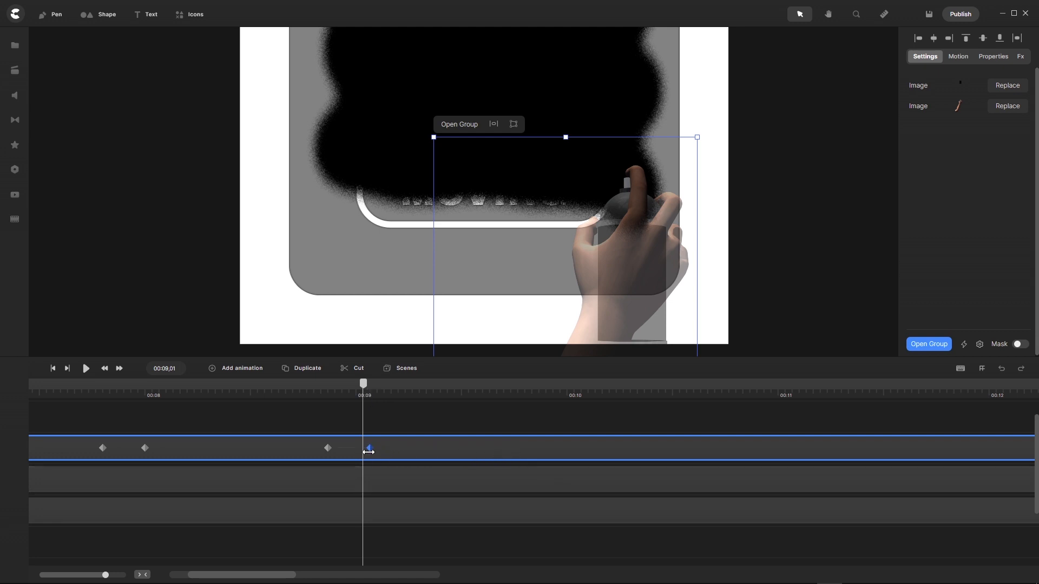
pyautogui.moveTo(368, 449); pyautogui.dragTo(360, 450)
pyautogui.scroll(5, 626, 232)
pyautogui.moveTo(639, 289); pyautogui.dragTo(638, 319)
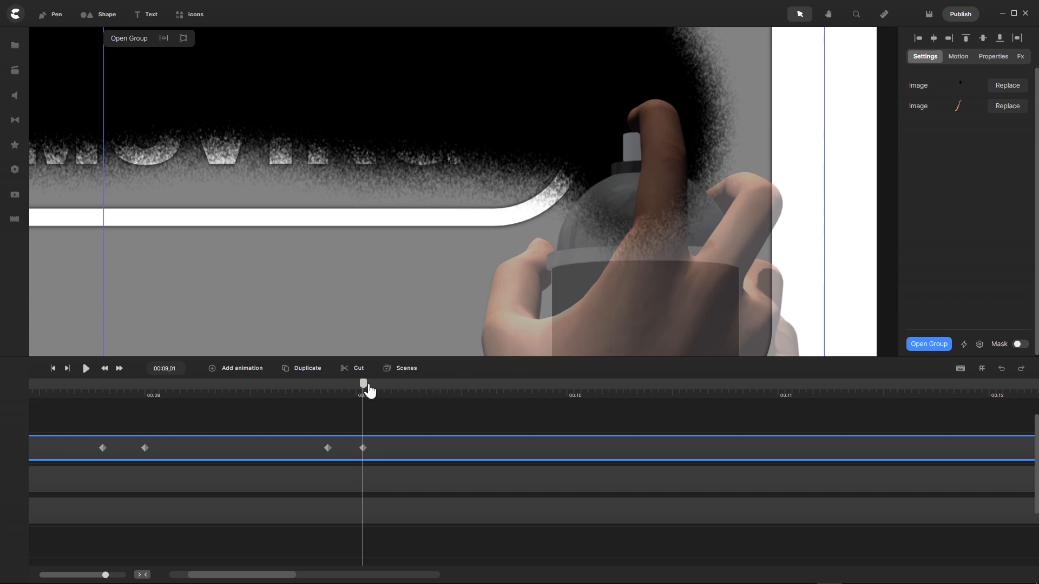
pyautogui.moveTo(370, 390)
pyautogui.mouseDown()
pyautogui.moveTo(322, 395)
pyautogui.moveTo(364, 404)
pyautogui.mouseUp()
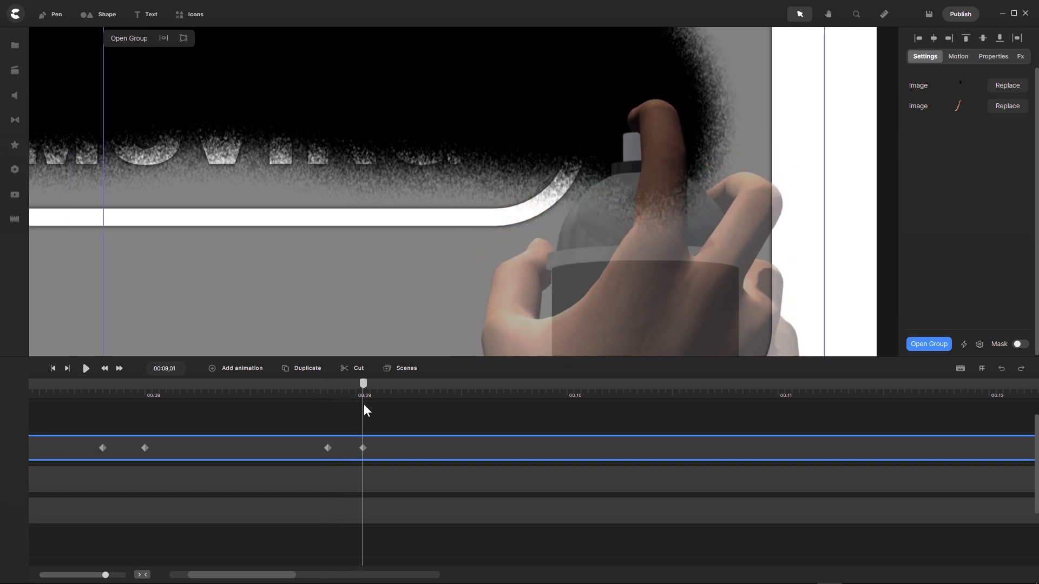
# Step: Add a Position animation with Soft Out easing to the hand group at 00:09,01
pyautogui.click(213, 372)
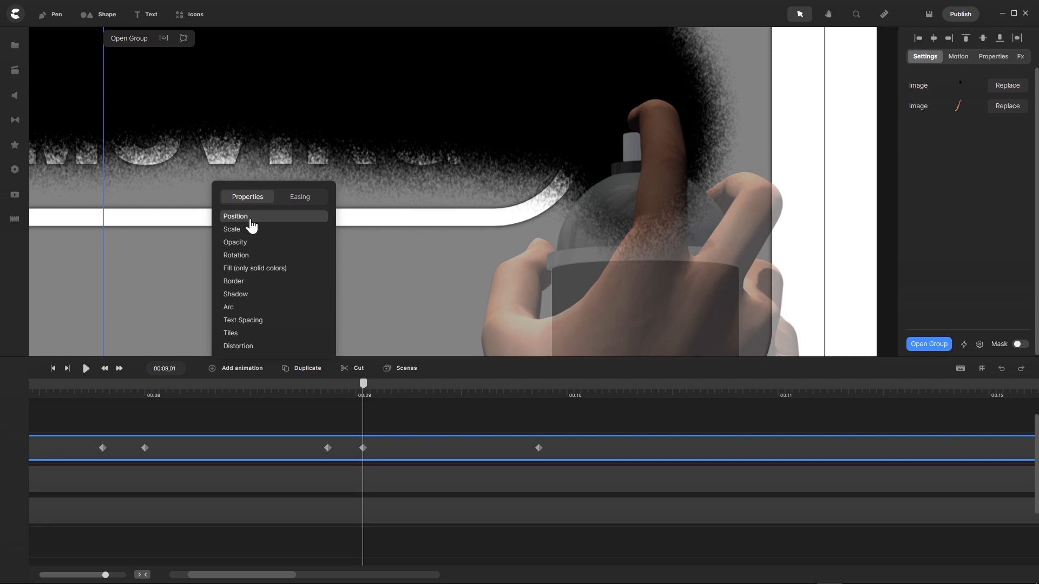
pyautogui.click(301, 202)
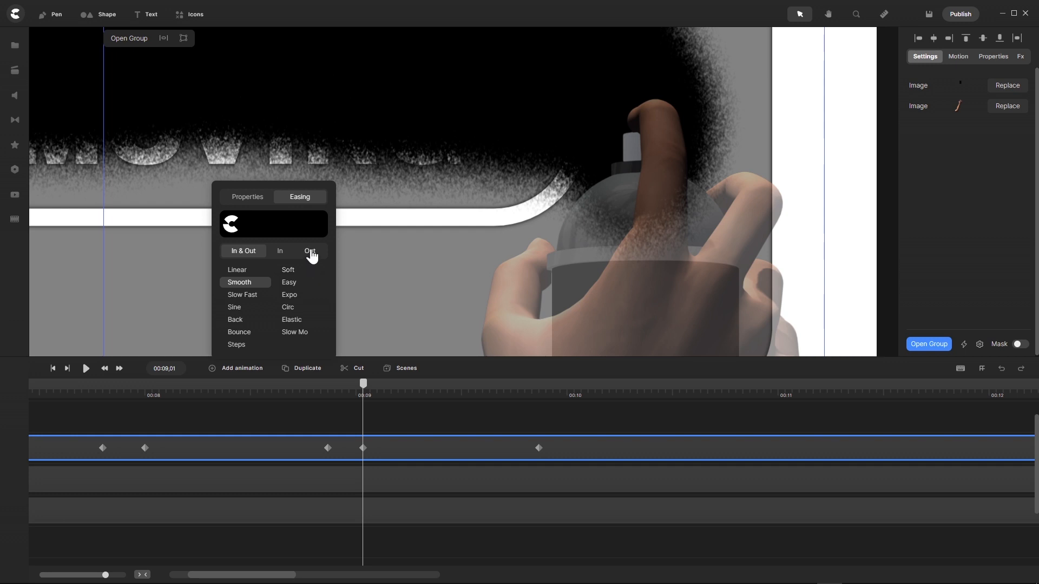
pyautogui.click(311, 252)
pyautogui.click(290, 273)
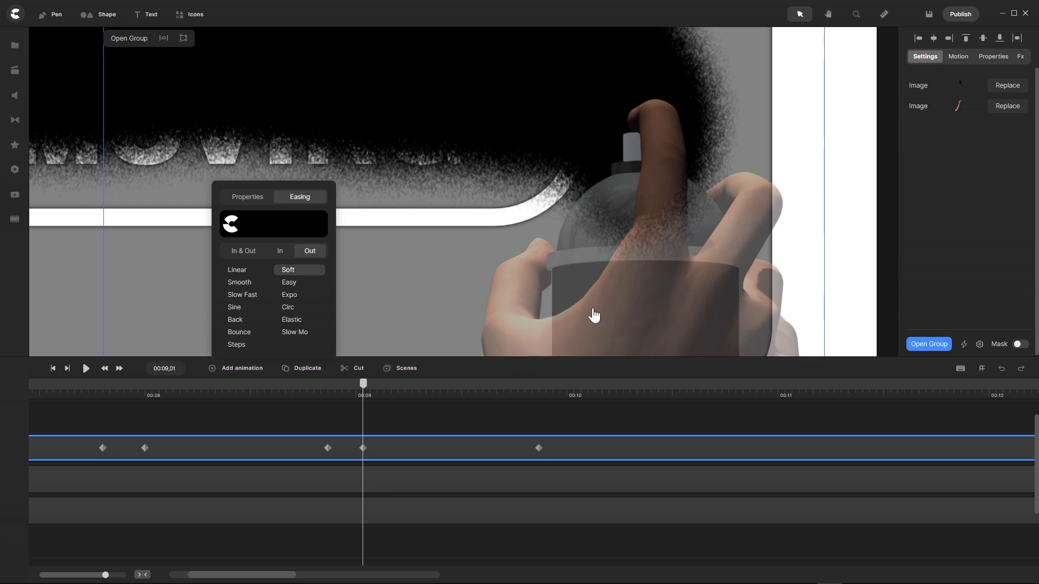
# Step: Shift the end keyframe to 00:10,13 and align the hand group's nozzle with the left end of the final spray pass
pyautogui.scroll(-3, 593, 313)
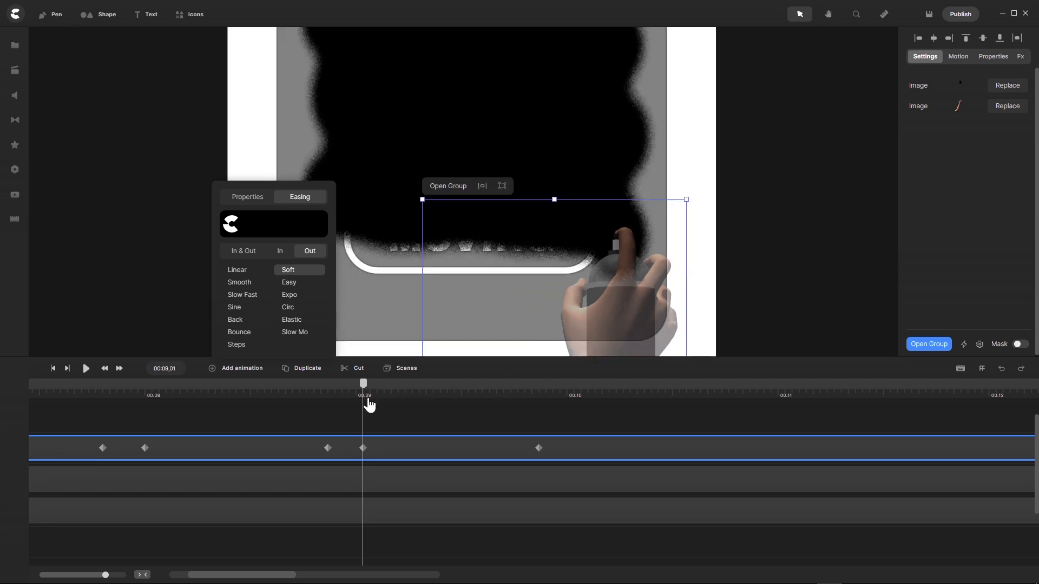
pyautogui.moveTo(365, 387); pyautogui.dragTo(667, 400)
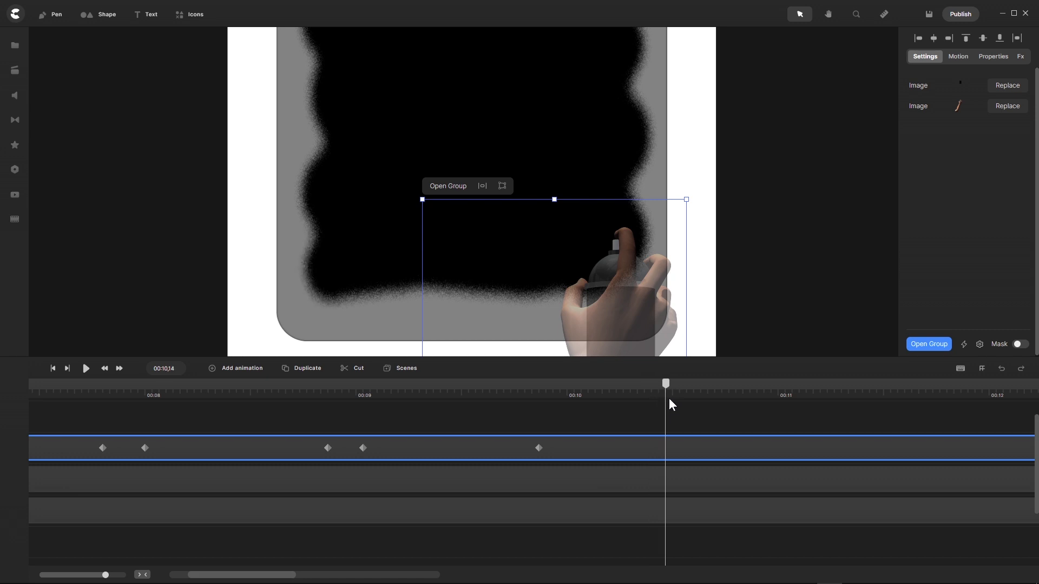
pyautogui.click(104, 371)
pyautogui.click(104, 371)
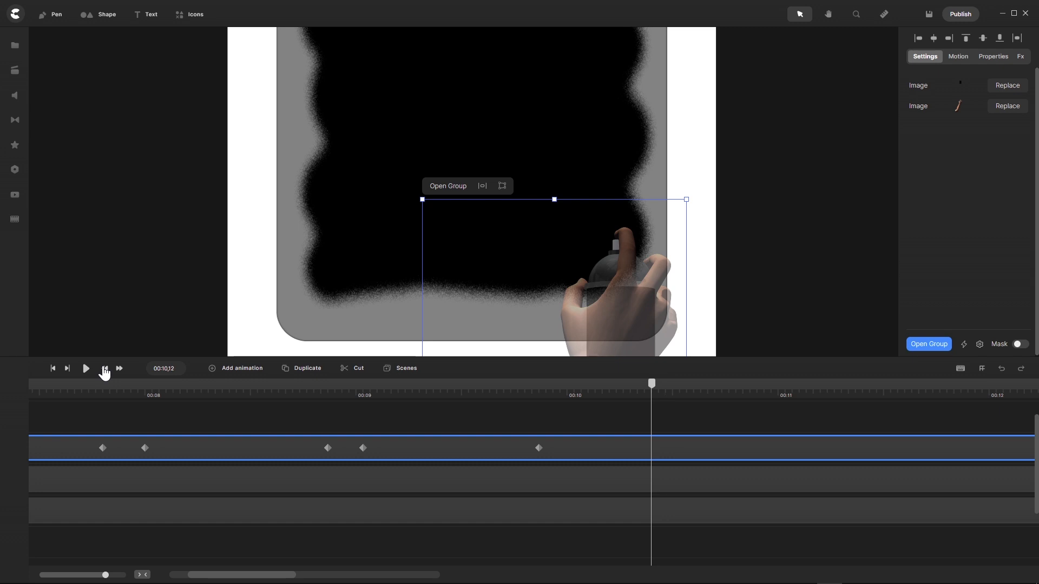
pyautogui.click(104, 371)
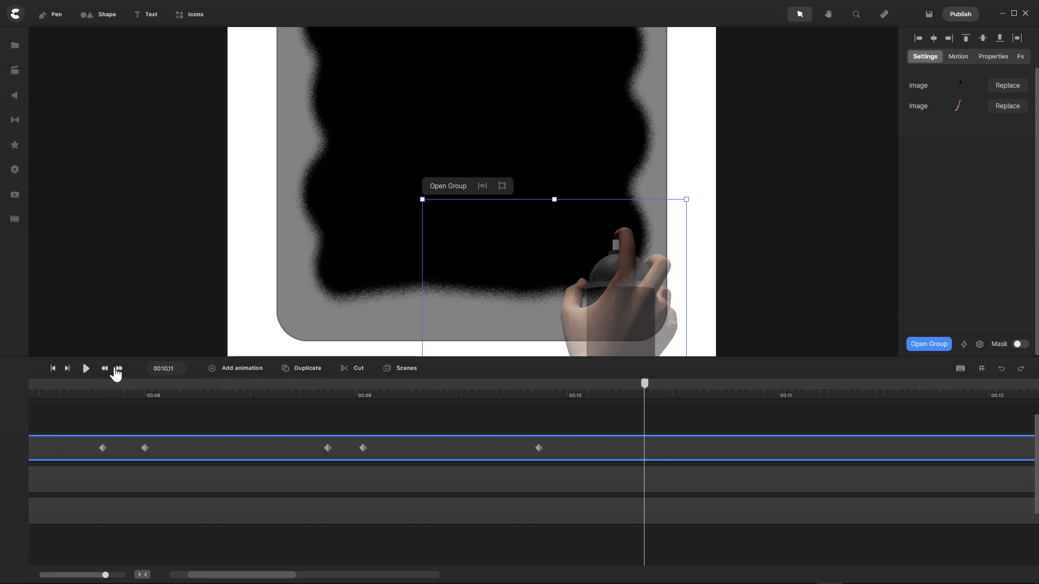
pyautogui.click(120, 371)
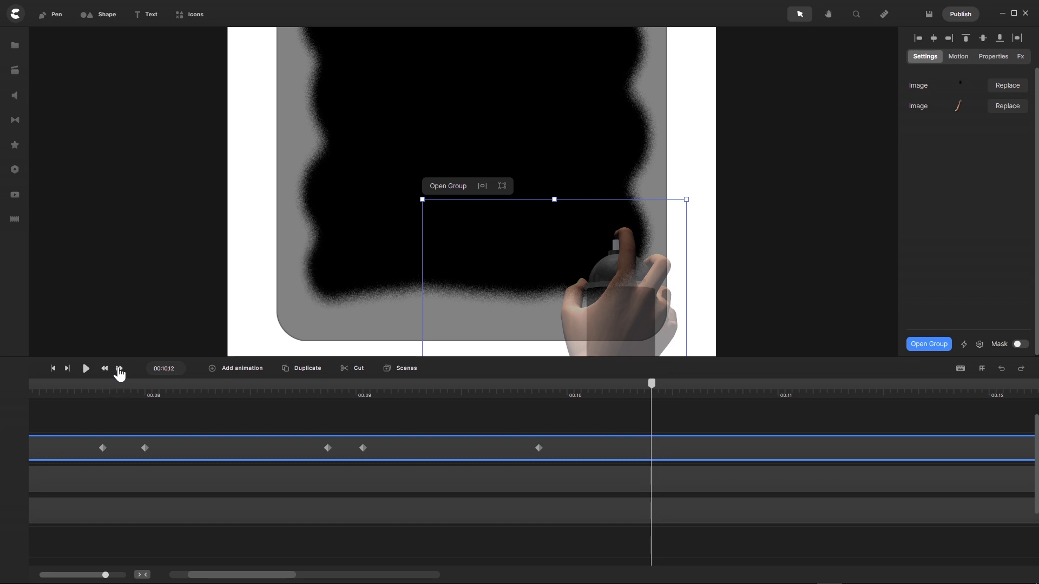
pyautogui.click(119, 371)
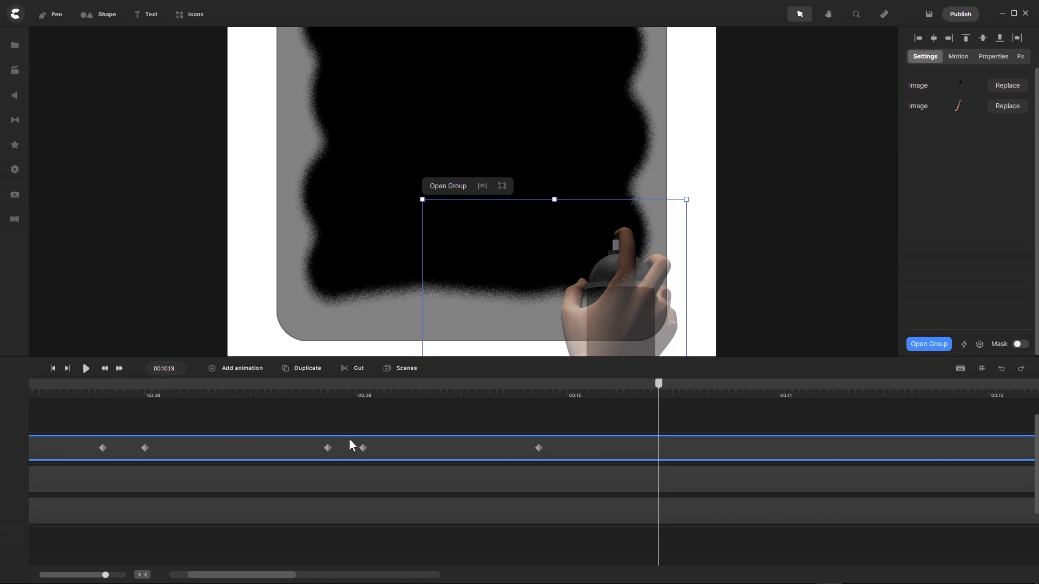
pyautogui.click(537, 448)
pyautogui.moveTo(599, 313); pyautogui.dragTo(339, 336)
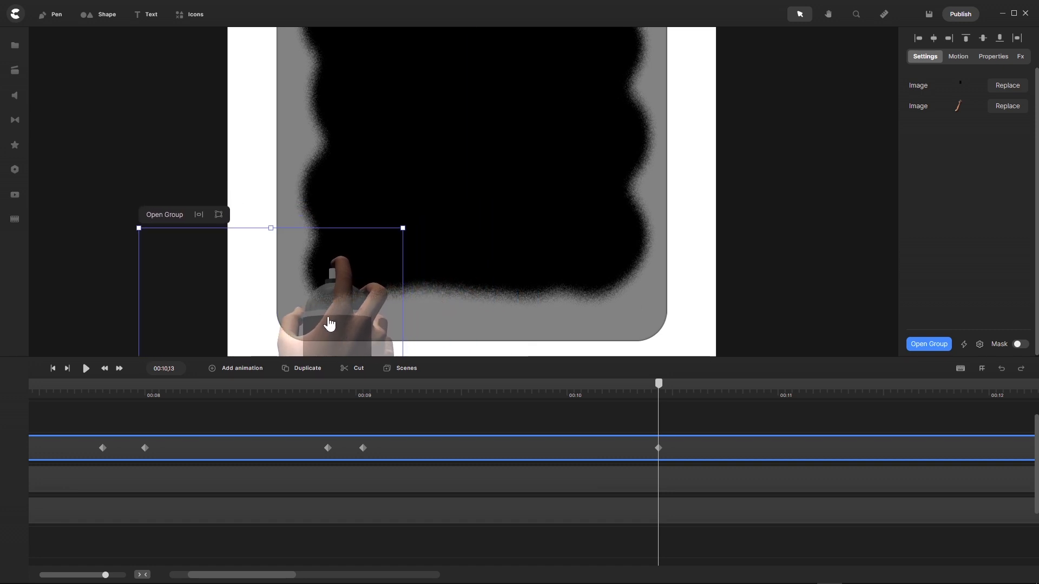
pyautogui.scroll(4, 329, 323)
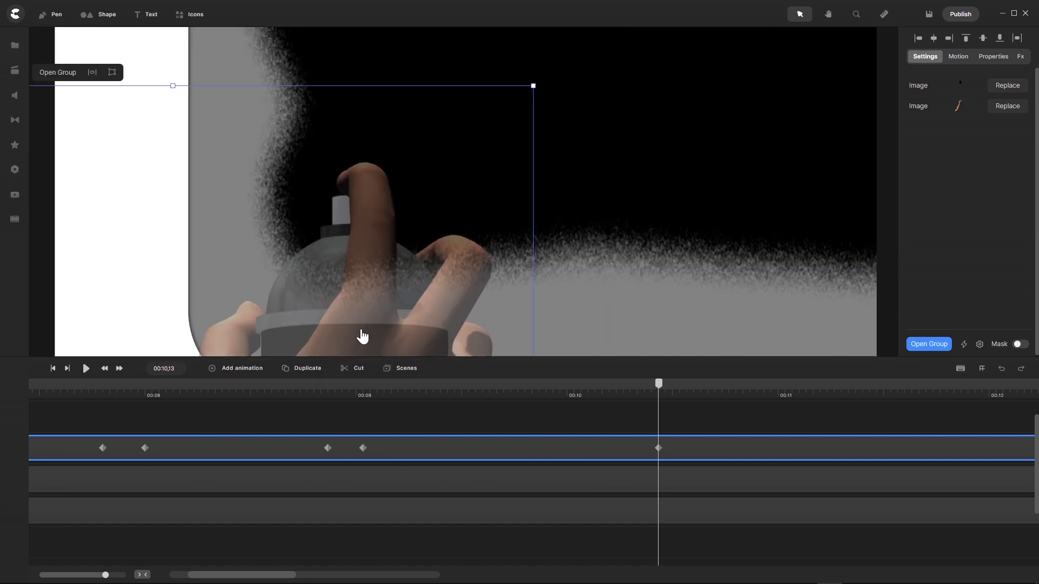
pyautogui.moveTo(361, 336); pyautogui.dragTo(370, 313)
pyautogui.scroll(-4, 404, 312)
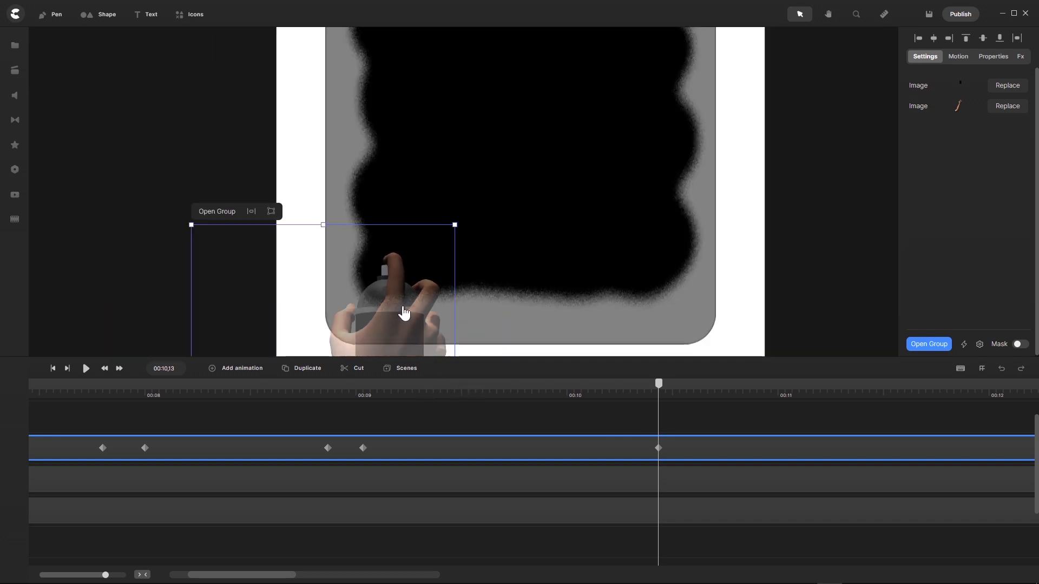
# Step: Step through the frames from 00:09,01 to 00:09,06 to check the hand's motion against the final spray pass
pyautogui.moveTo(658, 385); pyautogui.dragTo(363, 405)
pyautogui.click(121, 372)
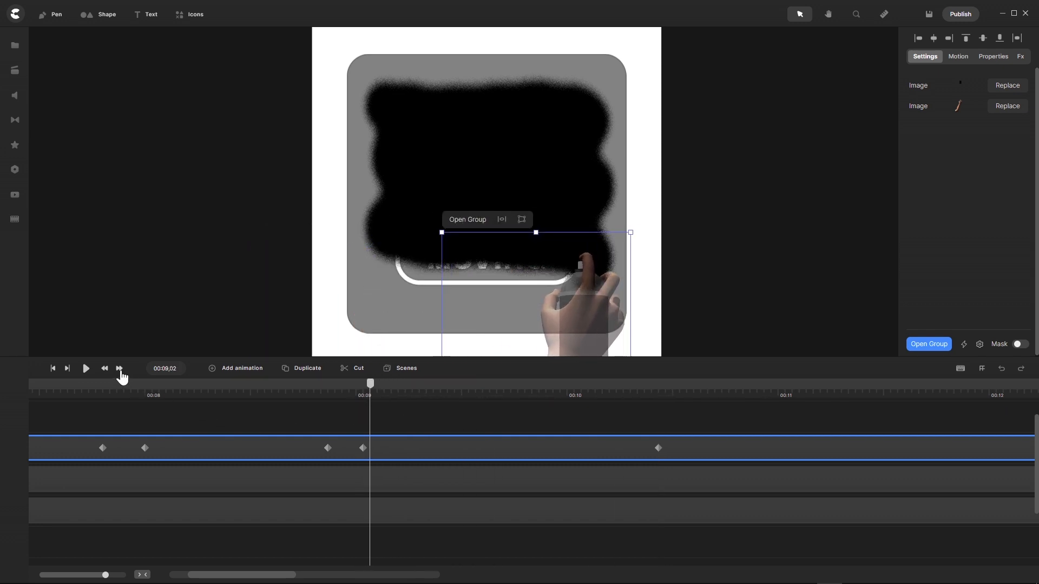
pyautogui.click(120, 372)
pyautogui.click(120, 372)
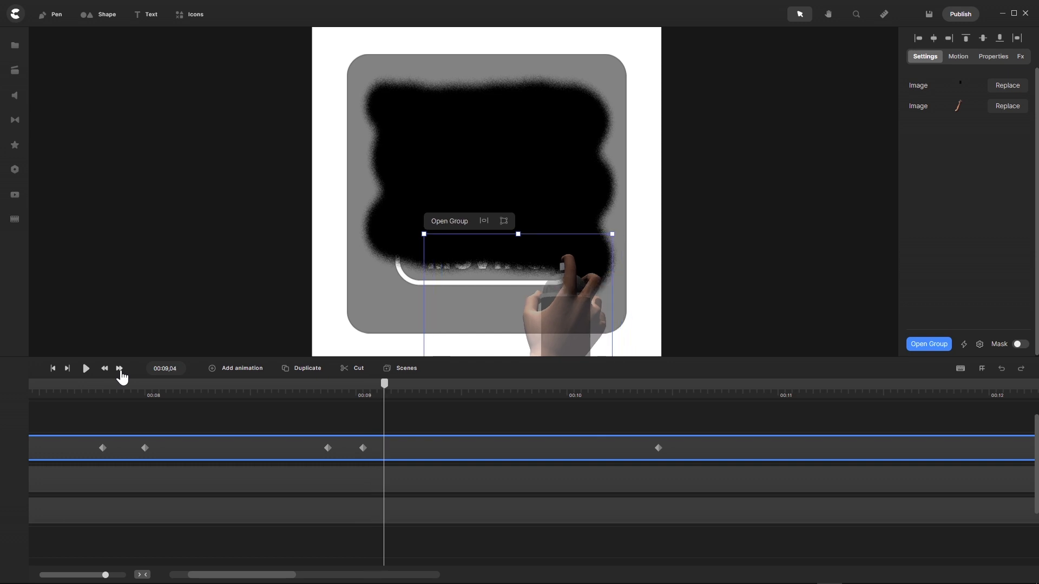
pyautogui.click(120, 372)
pyautogui.click(120, 372)
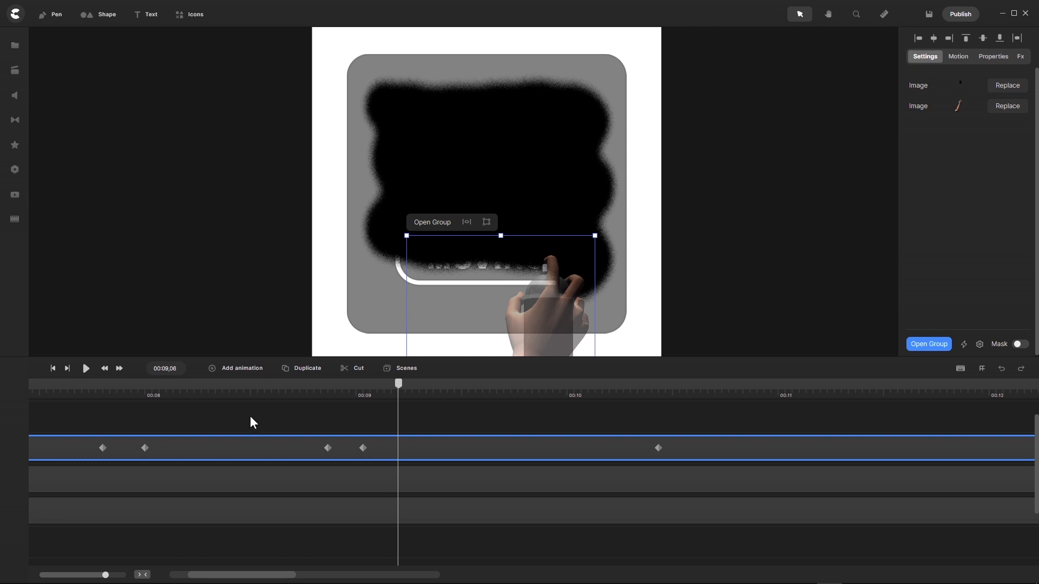
pyautogui.moveTo(403, 394); pyautogui.dragTo(365, 400)
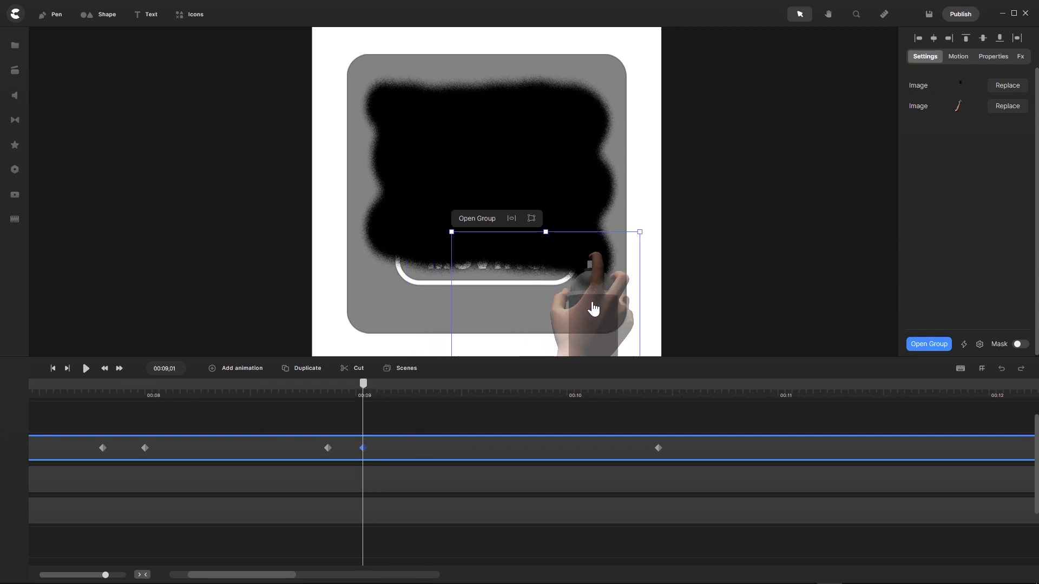
# Step: Shift the hand group's 00:09,01 keyframe to 00:09,02, move the group slightly down there, and start the final position animation at that frame
pyautogui.scroll(3, 591, 301)
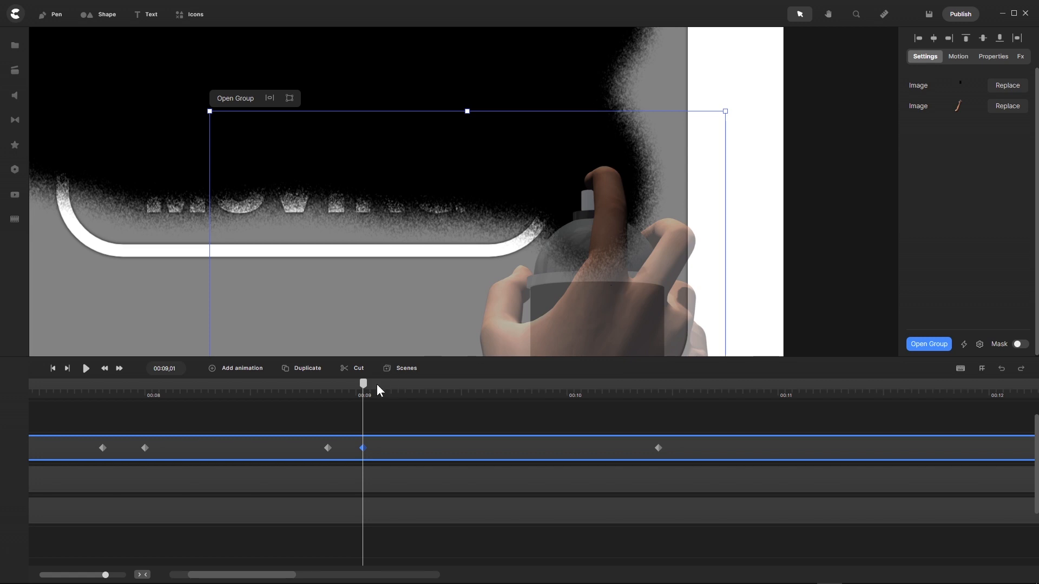
pyautogui.moveTo(431, 457); pyautogui.dragTo(515, 457)
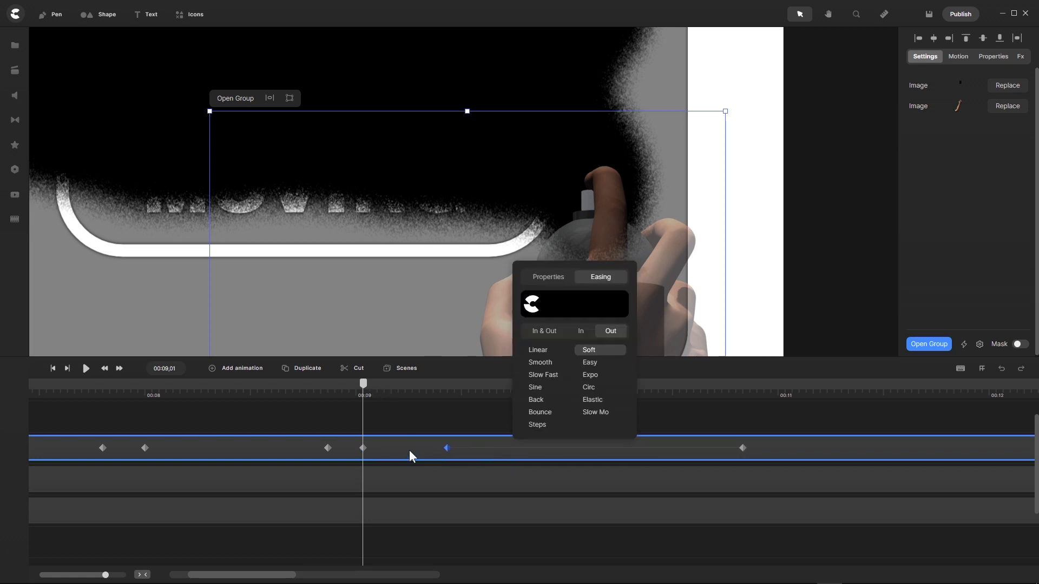
pyautogui.moveTo(367, 391); pyautogui.dragTo(375, 393)
pyautogui.click(364, 449)
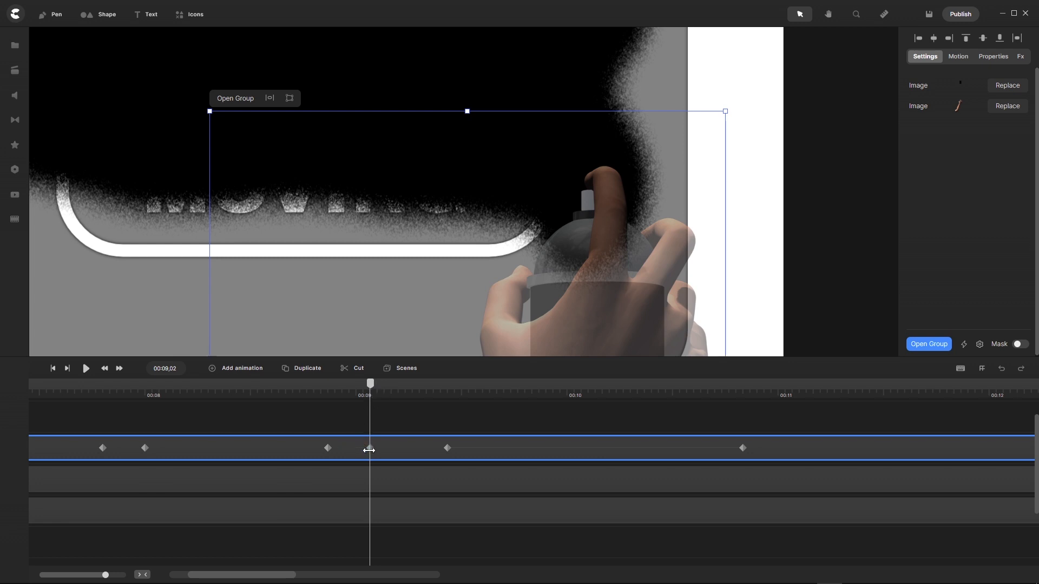
pyautogui.moveTo(617, 281); pyautogui.dragTo(616, 293)
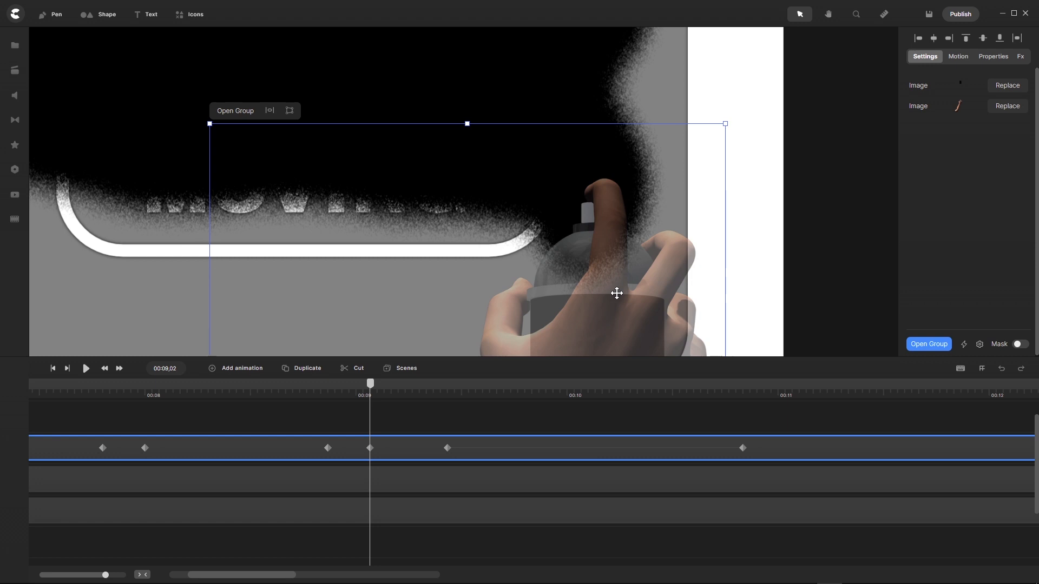
pyautogui.moveTo(369, 383)
pyautogui.mouseDown()
pyautogui.moveTo(346, 384)
pyautogui.moveTo(369, 384)
pyautogui.mouseUp()
pyautogui.moveTo(512, 454); pyautogui.dragTo(436, 457)
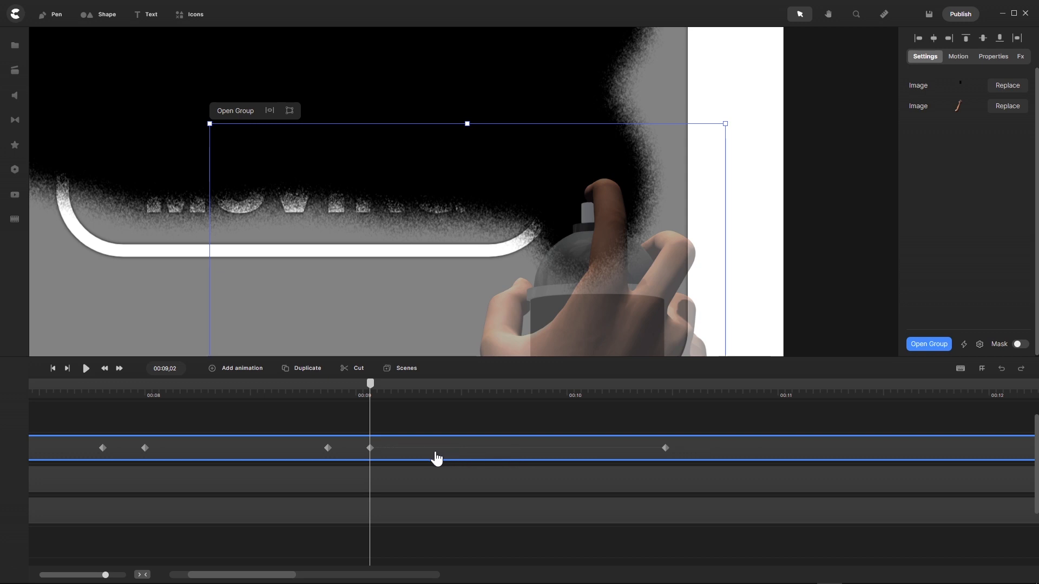
pyautogui.click(436, 456)
pyautogui.scroll(-1, 623, 407)
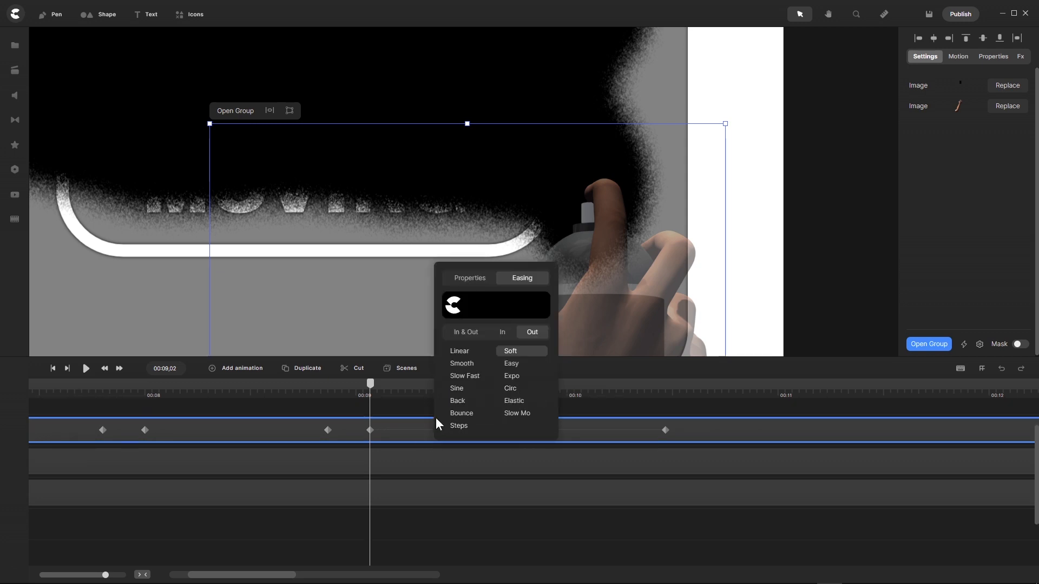
pyautogui.scroll(2, 420, 400)
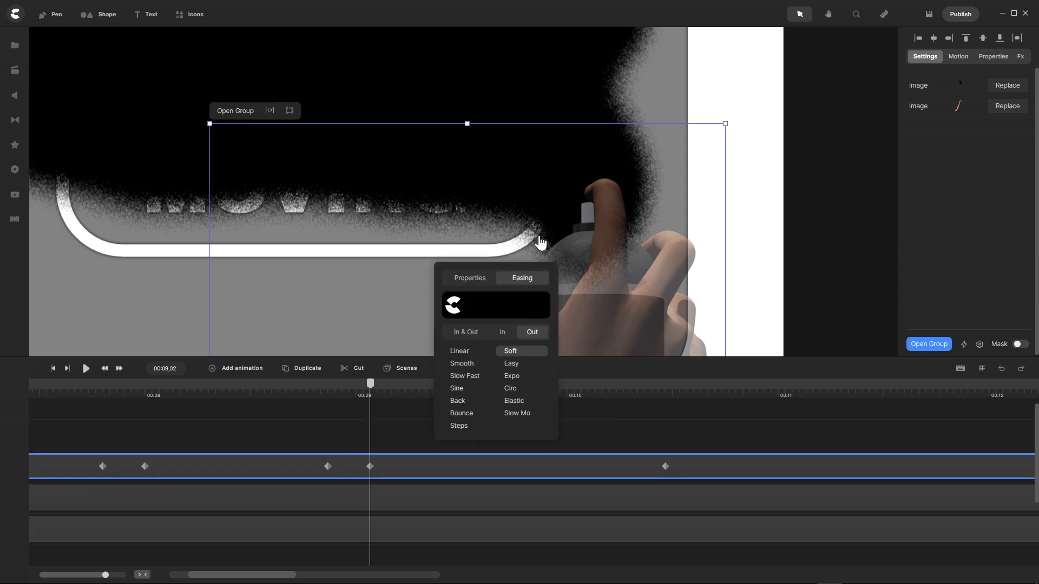
pyautogui.scroll(-2, 592, 222)
# Step: Step through the frames from 00:09,02 to 00:09,16 to check the nozzle against the final spray pass
pyautogui.click(612, 439)
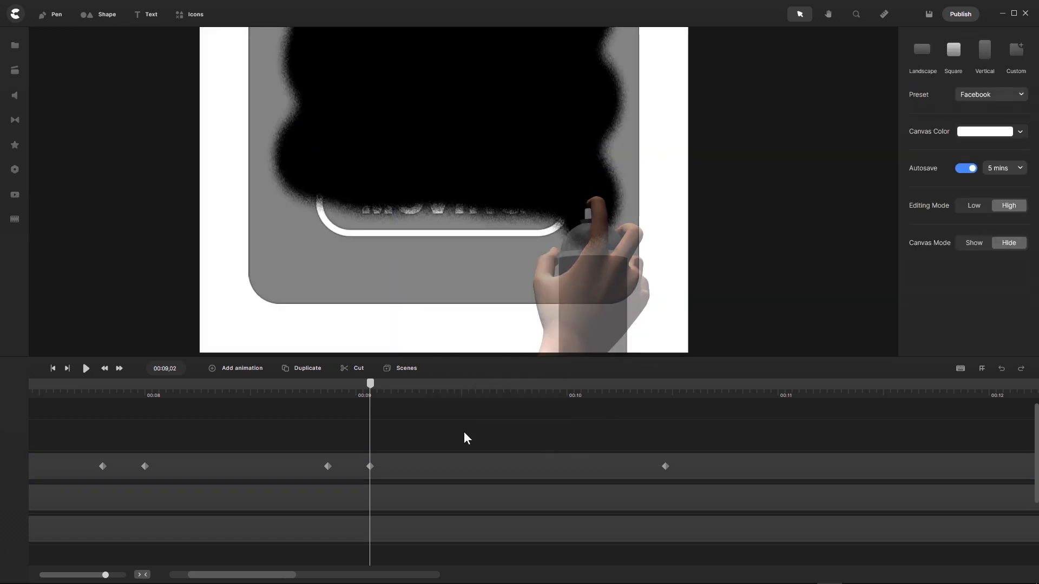
pyautogui.click(119, 369)
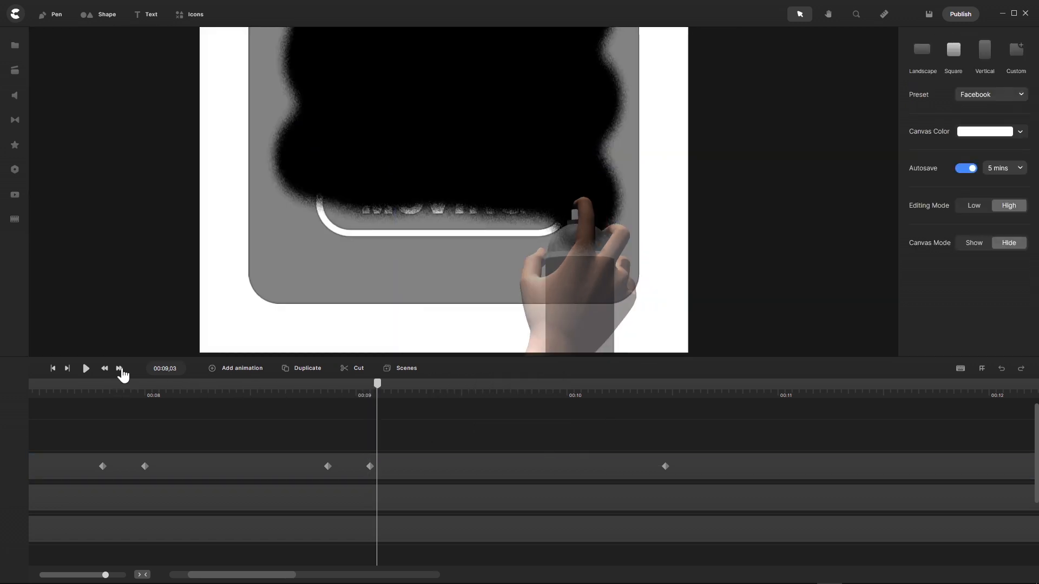
pyautogui.click(120, 369)
pyautogui.click(120, 369)
pyautogui.click(120, 368)
pyautogui.click(119, 368)
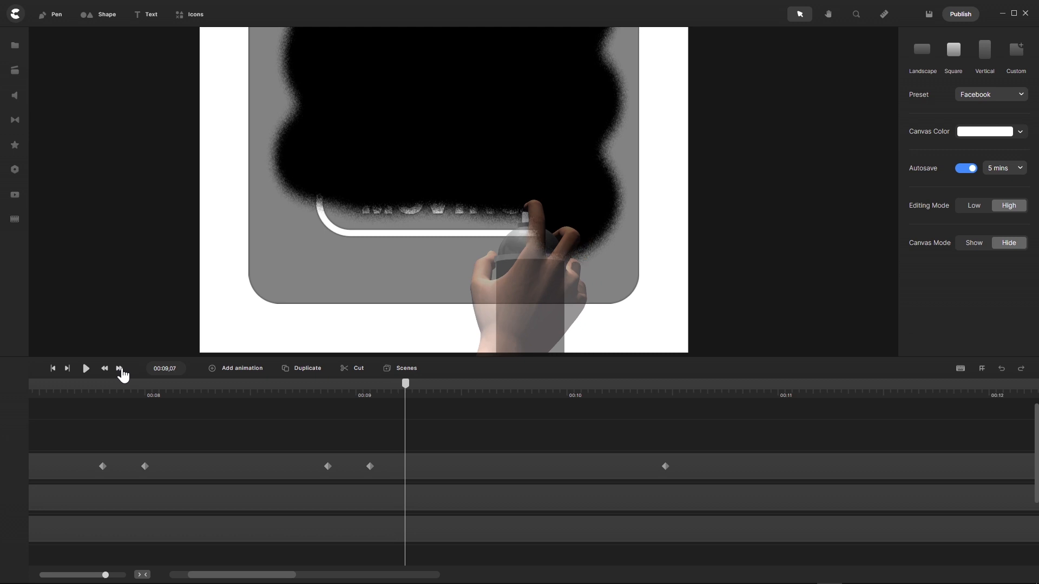
pyautogui.click(120, 368)
pyautogui.click(120, 369)
pyautogui.click(120, 368)
pyautogui.click(120, 368)
pyautogui.click(120, 368)
pyautogui.click(119, 369)
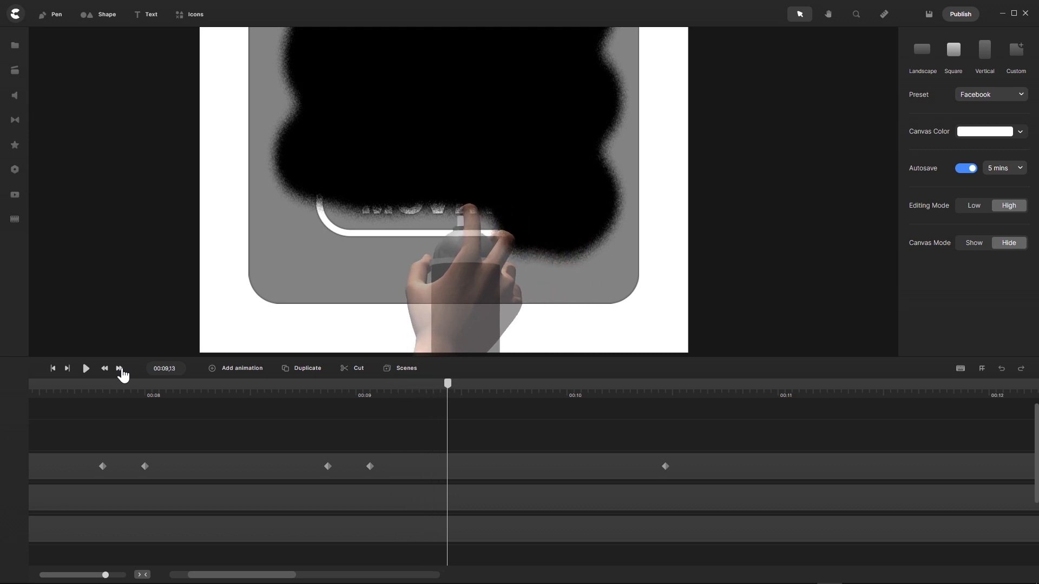
pyautogui.click(119, 368)
pyautogui.click(119, 369)
pyautogui.click(120, 368)
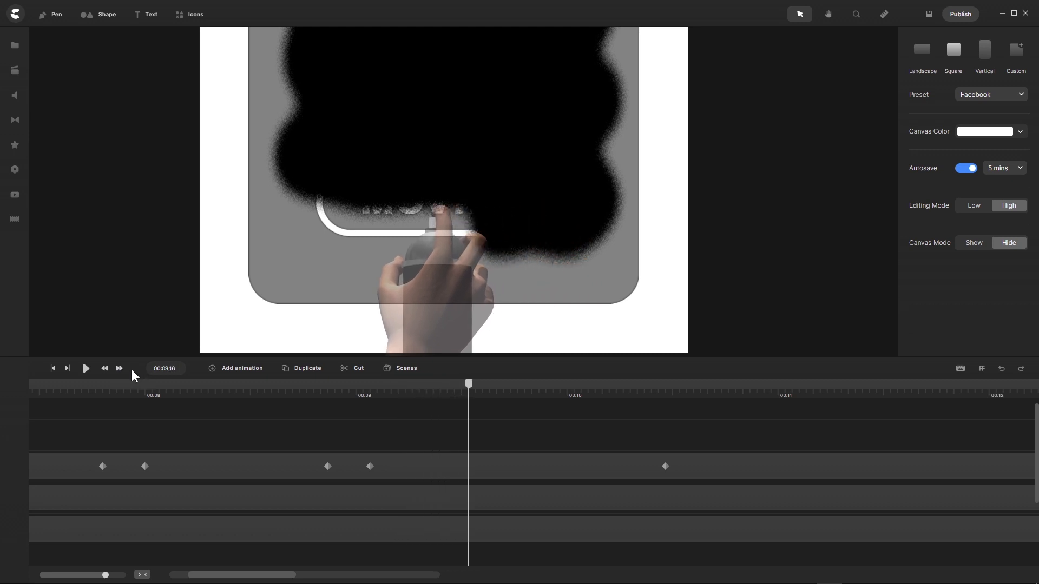
# Step: Shift the hand group's end keyframe to 00:09,24 and set its easing to Linear with In & Out
pyautogui.moveTo(665, 465); pyautogui.dragTo(485, 463)
pyautogui.click(480, 385)
pyautogui.moveTo(483, 387)
pyautogui.mouseDown()
pyautogui.moveTo(378, 396)
pyautogui.moveTo(368, 385)
pyautogui.moveTo(417, 405)
pyautogui.moveTo(523, 414)
pyautogui.mouseUp()
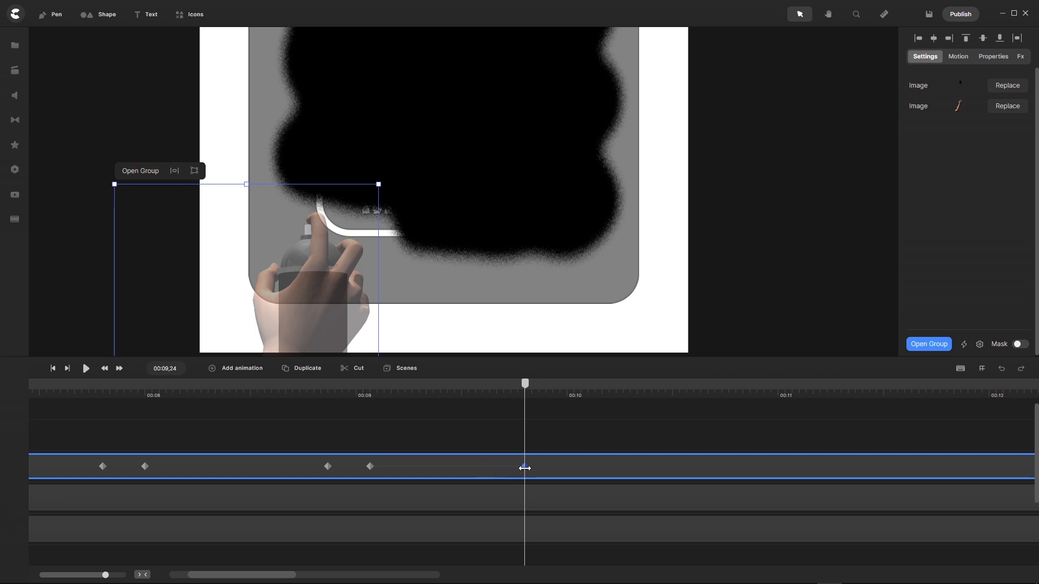
pyautogui.click(522, 468)
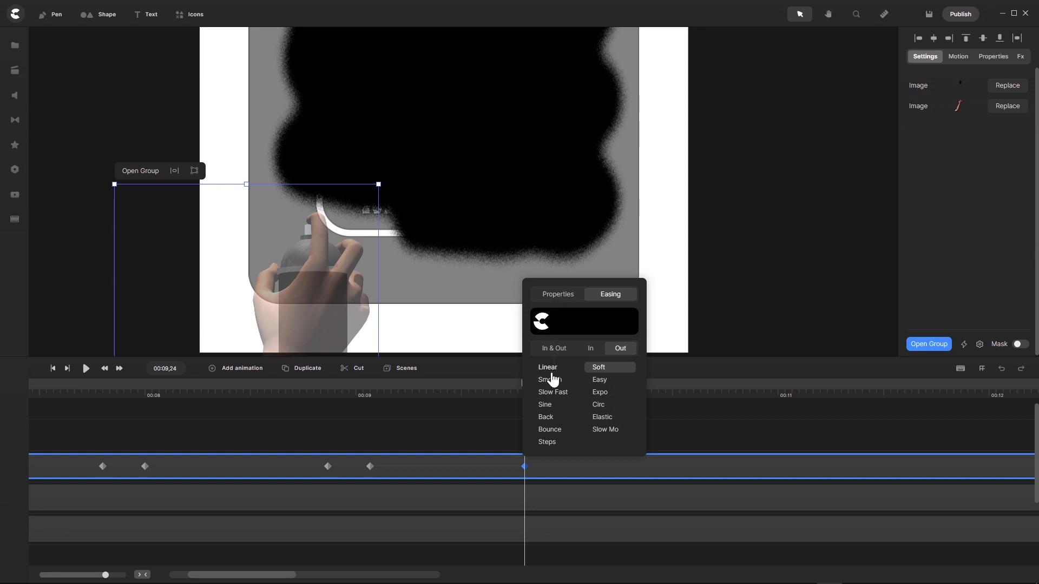
pyautogui.click(552, 349)
pyautogui.click(550, 369)
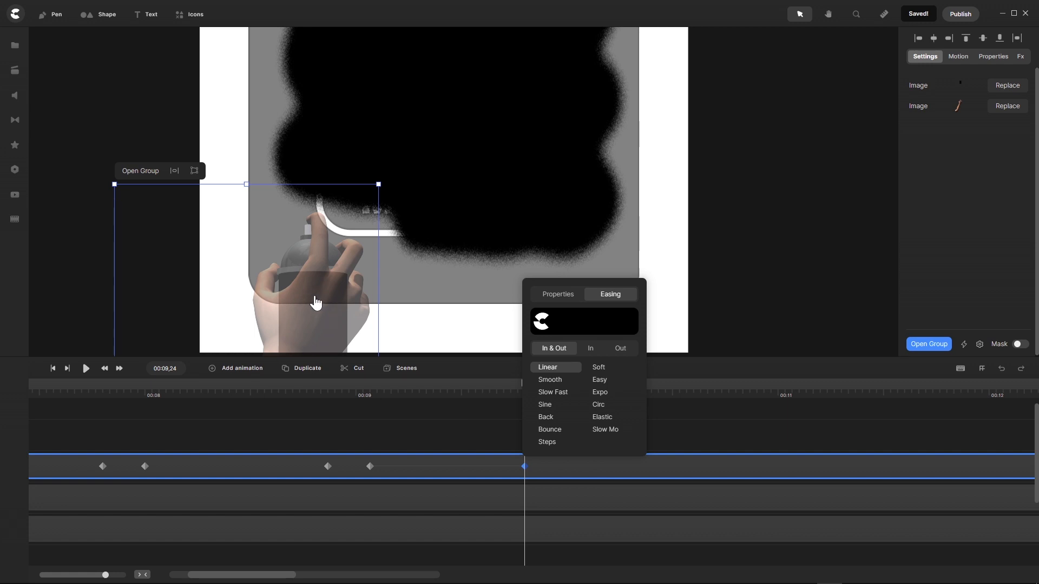
# Step: Move the hand group at 00:09,24 so the nozzle meets the leading edge of the spray
pyautogui.moveTo(316, 301); pyautogui.dragTo(429, 298)
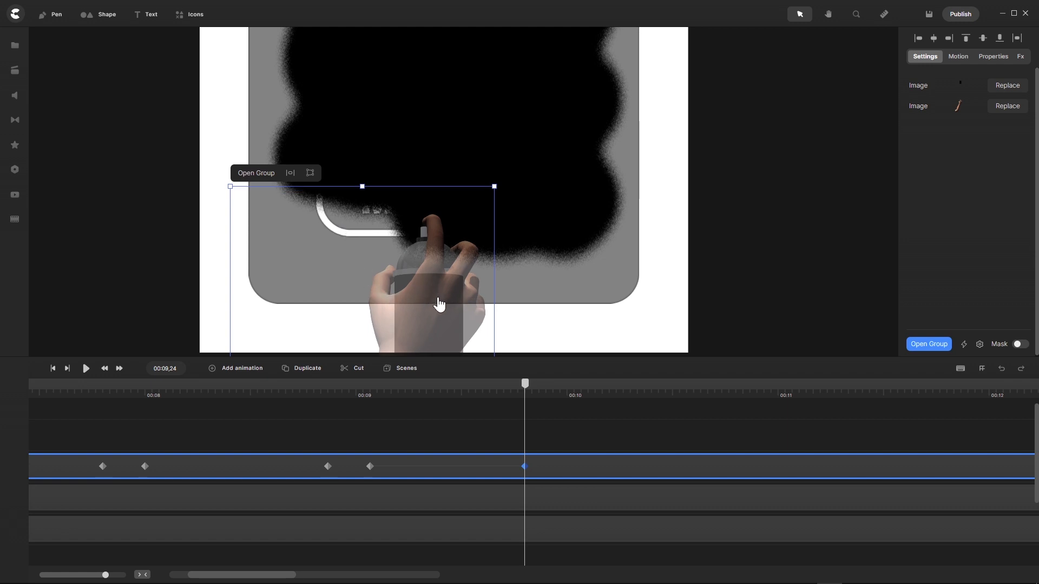
pyautogui.moveTo(437, 298); pyautogui.dragTo(434, 299)
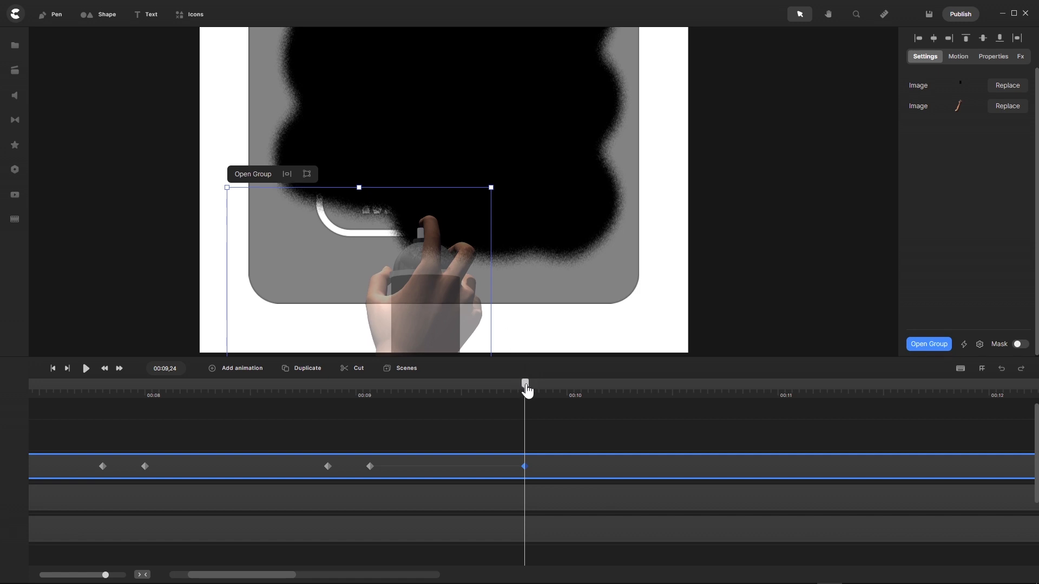
pyautogui.moveTo(526, 385); pyautogui.dragTo(523, 415)
# Step: Add a Position animation with Soft Out easing at 00:09,24 and align the hand at 00:10,19 with the left end of the final spray pass
pyautogui.click(212, 373)
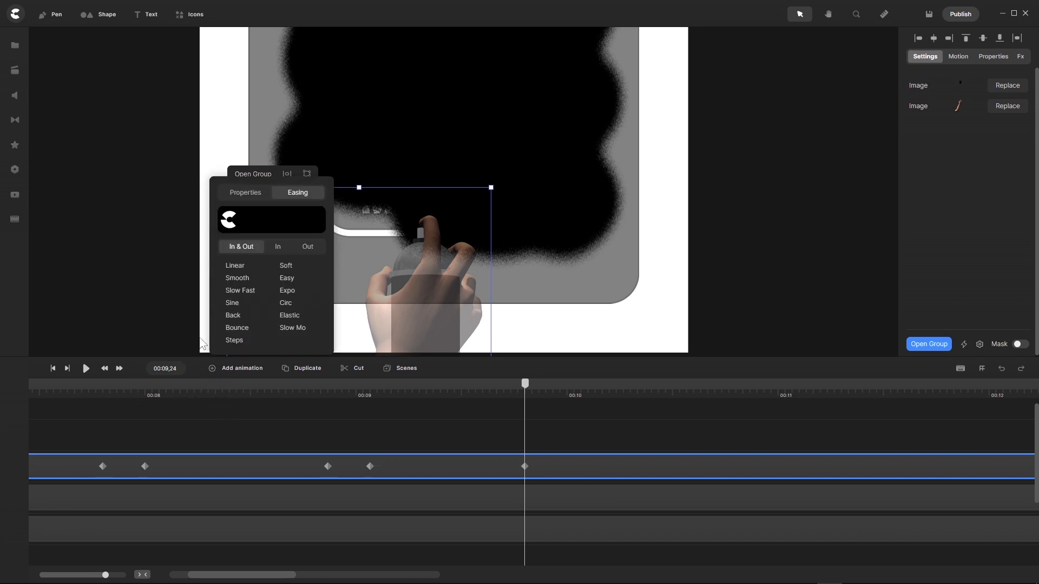
pyautogui.click(308, 247)
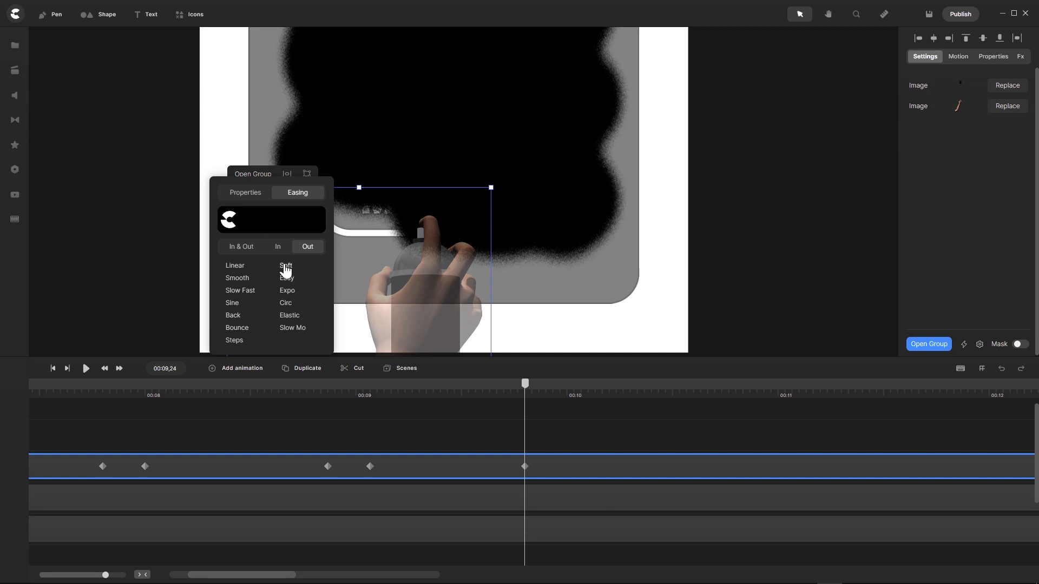
pyautogui.click(285, 266)
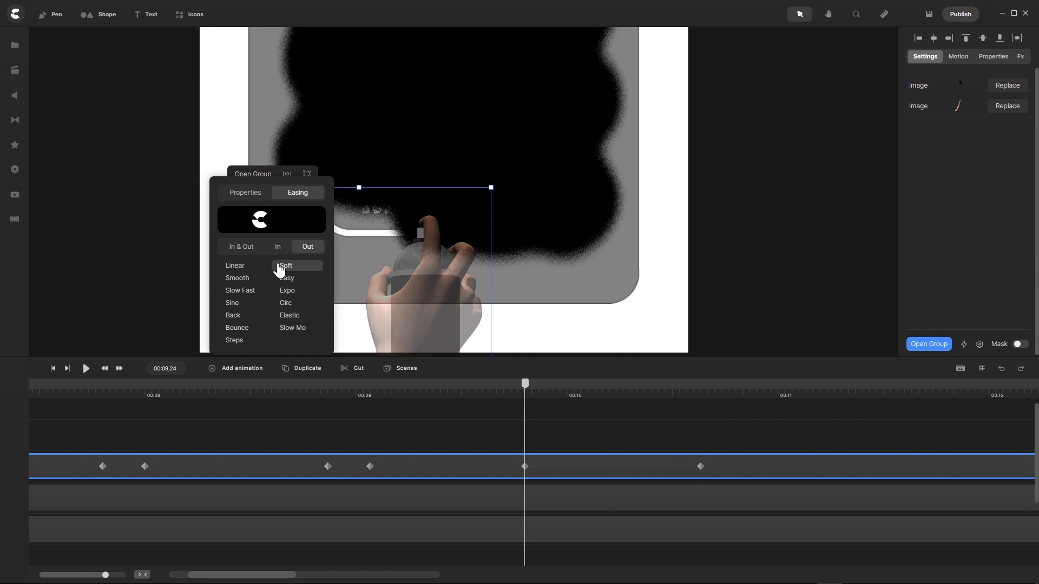
pyautogui.click(244, 193)
pyautogui.click(236, 214)
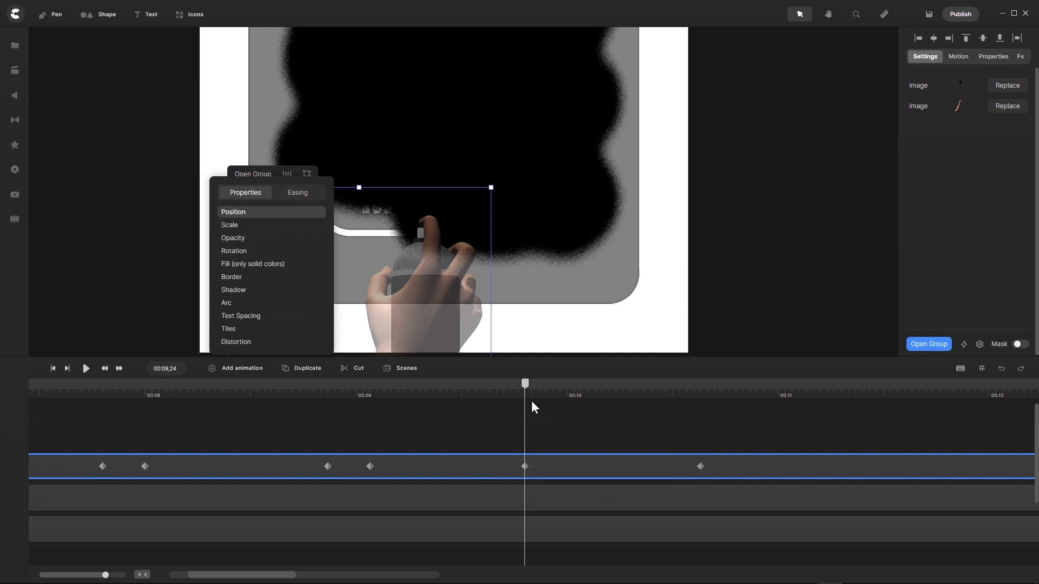
pyautogui.moveTo(524, 388); pyautogui.dragTo(698, 412)
pyautogui.moveTo(431, 277)
pyautogui.mouseDown()
pyautogui.moveTo(385, 266)
pyautogui.moveTo(299, 278)
pyautogui.mouseUp()
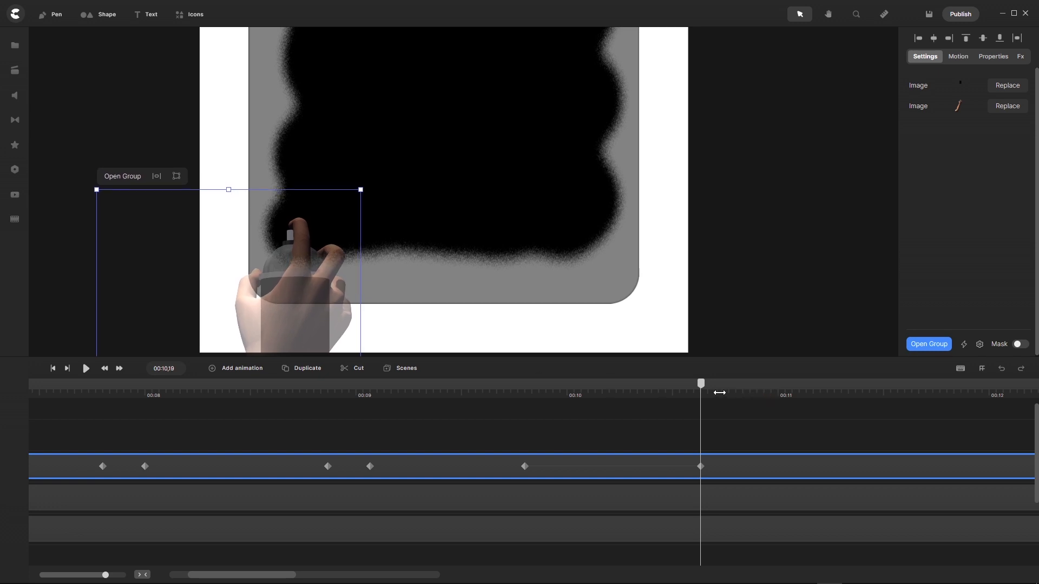
# Step: Nudge the hand group slightly left and down at the 00:09,02 keyframe and scrub through the final pass to check it
pyautogui.moveTo(706, 392); pyautogui.dragTo(394, 404)
pyautogui.moveTo(380, 402); pyautogui.dragTo(373, 406)
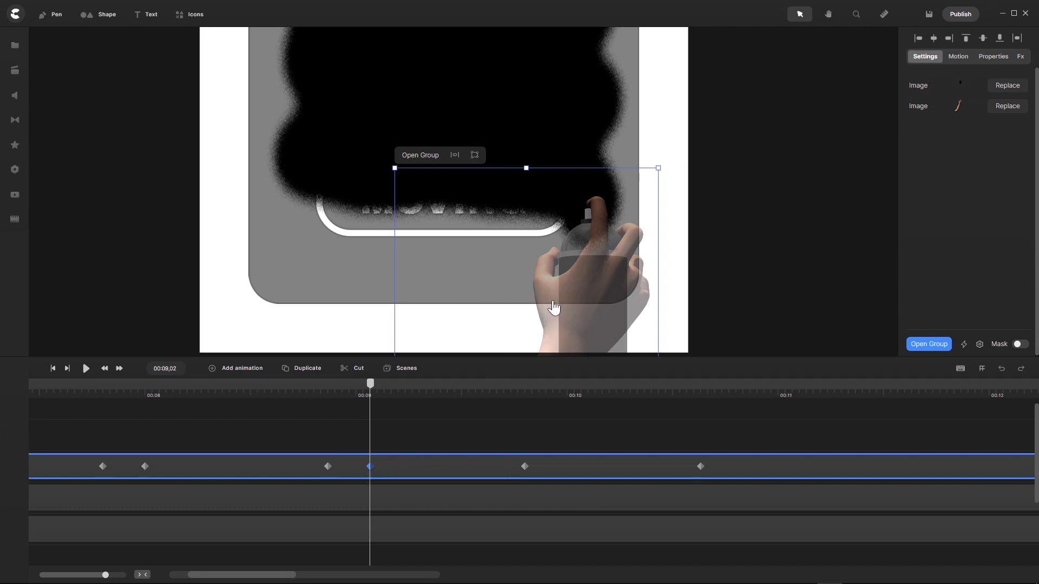
pyautogui.scroll(5, 585, 283)
pyautogui.moveTo(622, 263)
pyautogui.mouseDown()
pyautogui.moveTo(617, 255)
pyautogui.moveTo(612, 267)
pyautogui.mouseUp()
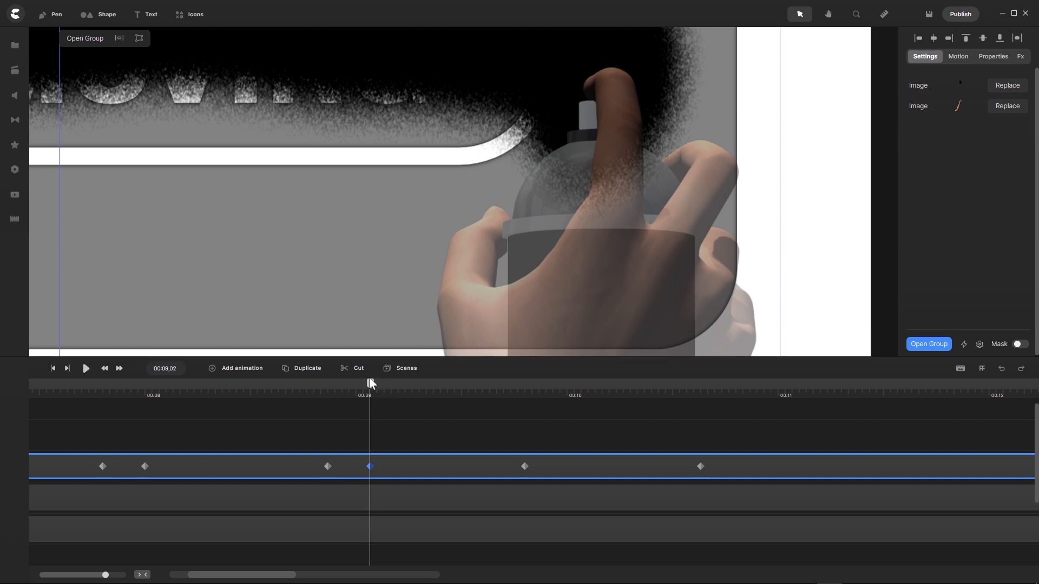
pyautogui.moveTo(370, 386); pyautogui.dragTo(471, 403)
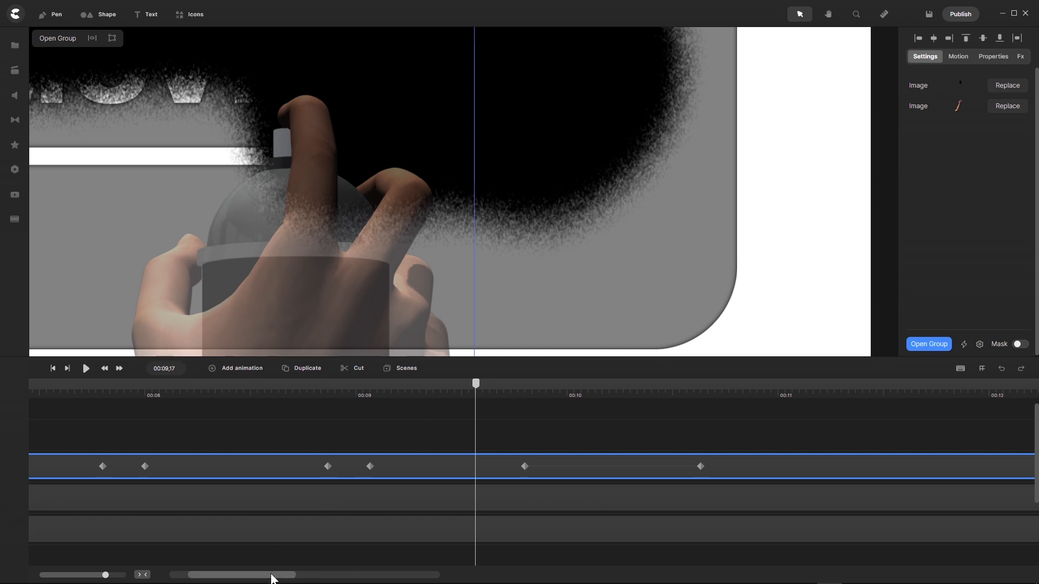
pyautogui.moveTo(476, 386); pyautogui.dragTo(638, 395)
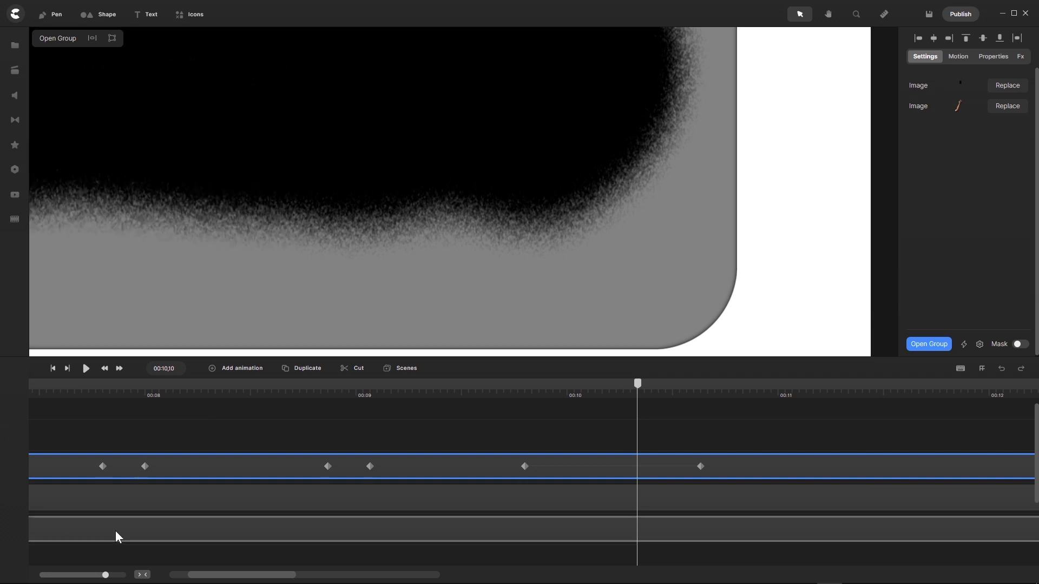
# Step: Play the whole animation from the start to check that the hand follows every spray pass
pyautogui.click(144, 575)
pyautogui.hotkey('ctrl', '0')
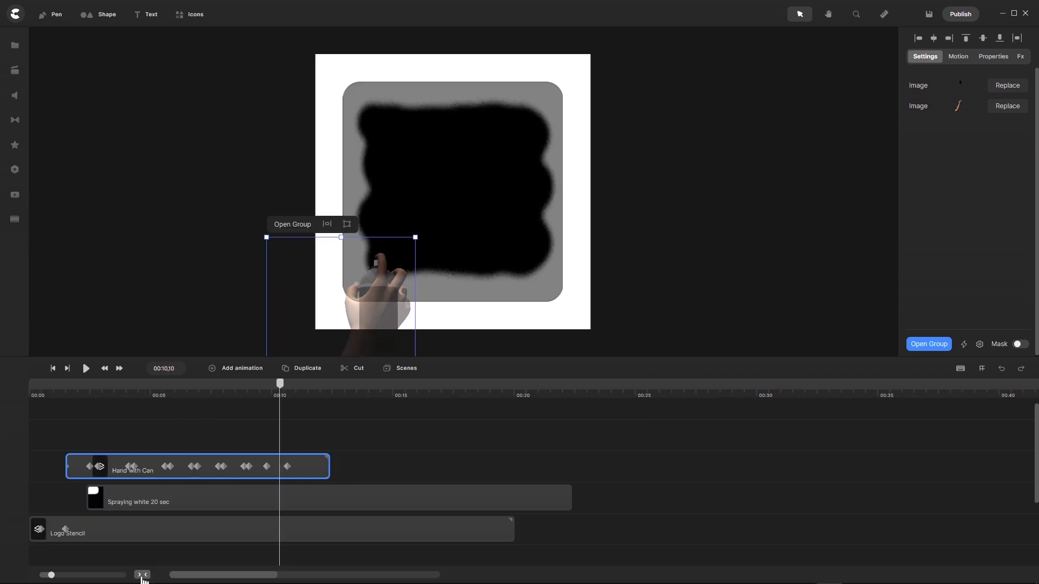
pyautogui.click(63, 436)
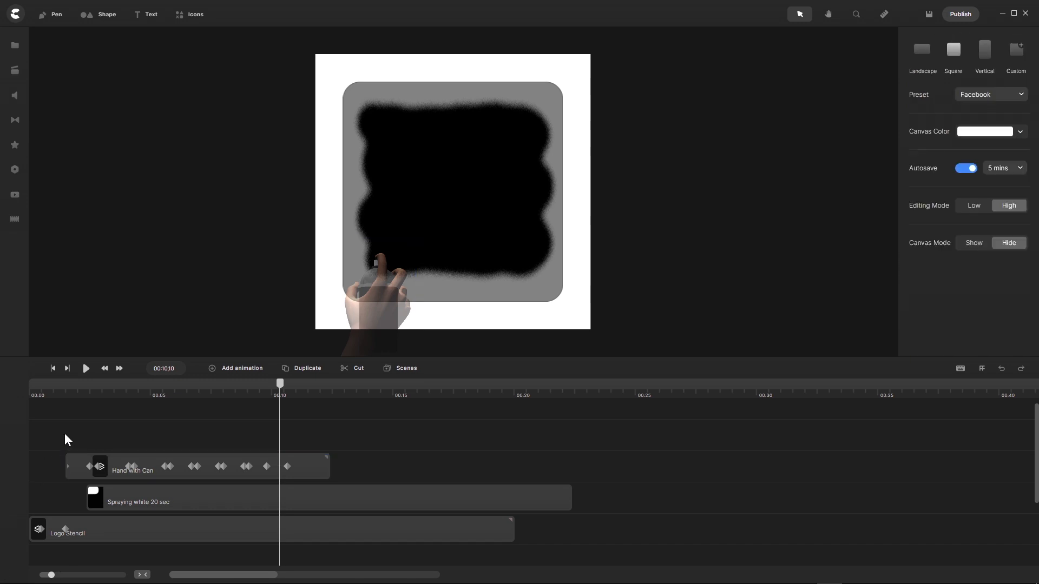
pyautogui.moveTo(198, 358); pyautogui.dragTo(211, 428)
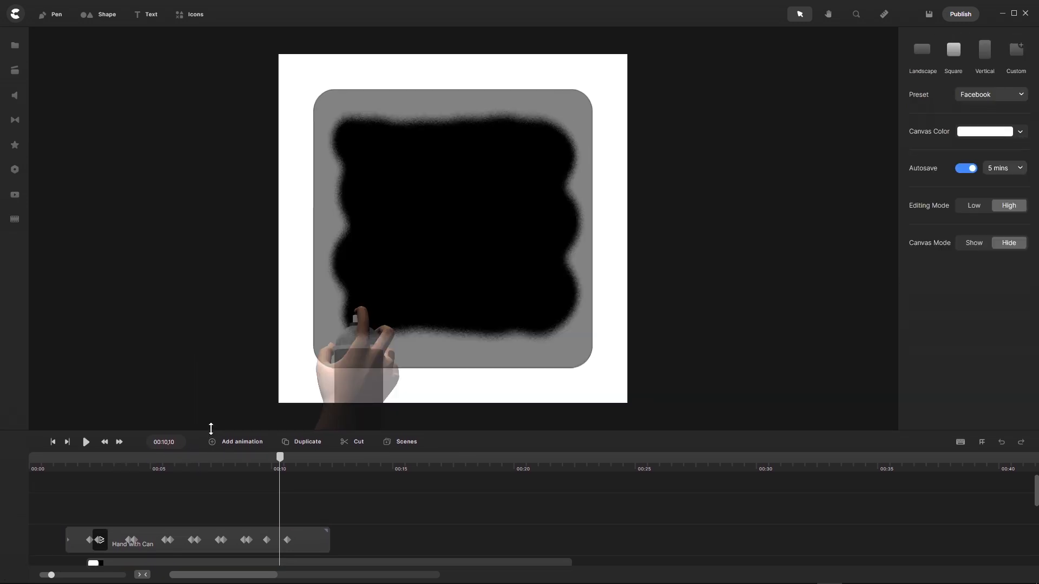
pyautogui.rightClick(424, 540)
pyautogui.click(431, 529)
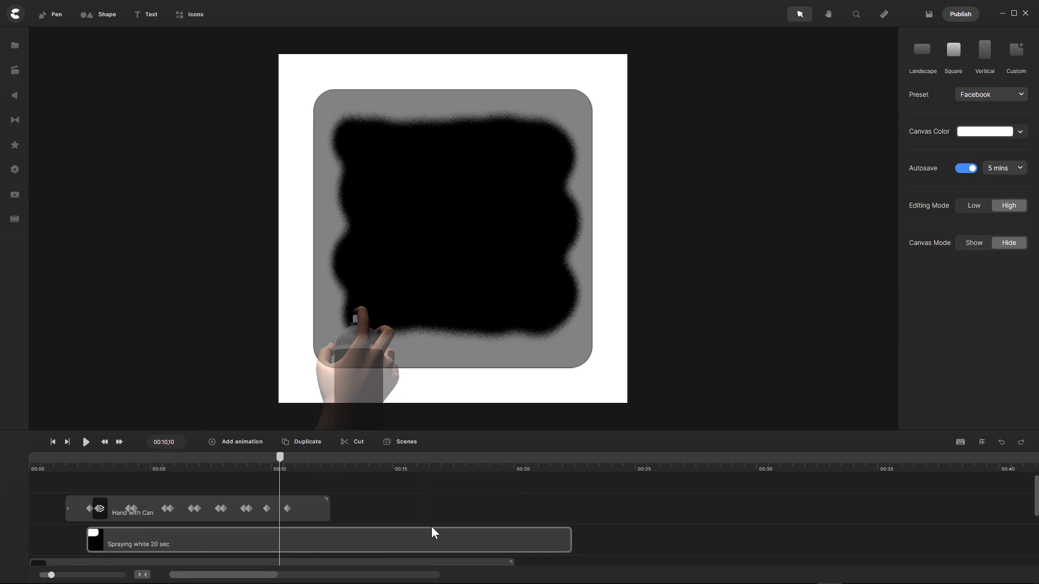
pyautogui.click(53, 442)
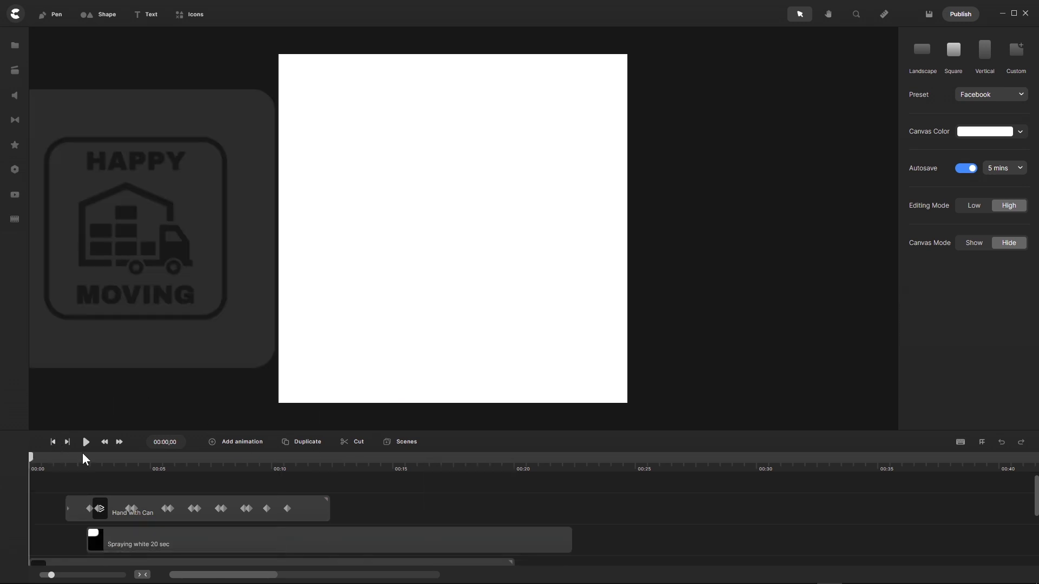
pyautogui.click(86, 442)
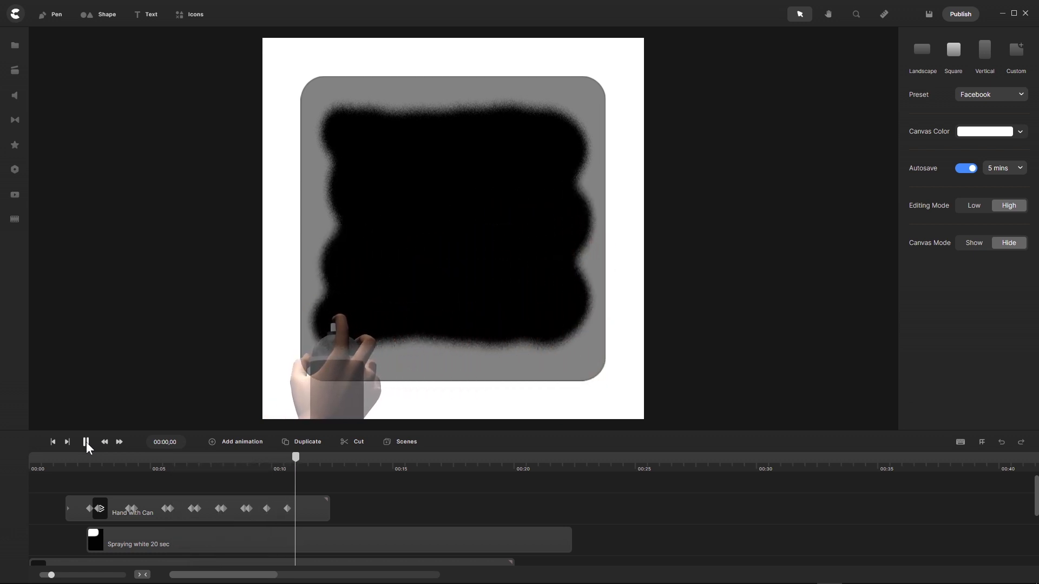
pyautogui.click(86, 442)
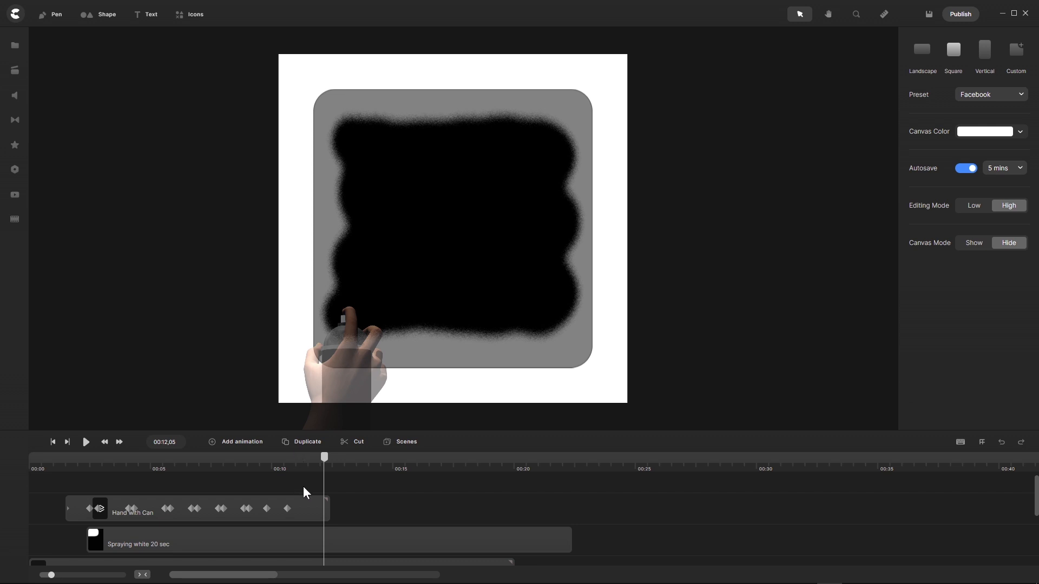
# Step: Set the opacity of the Hand with Can group to 100%
pyautogui.click(313, 505)
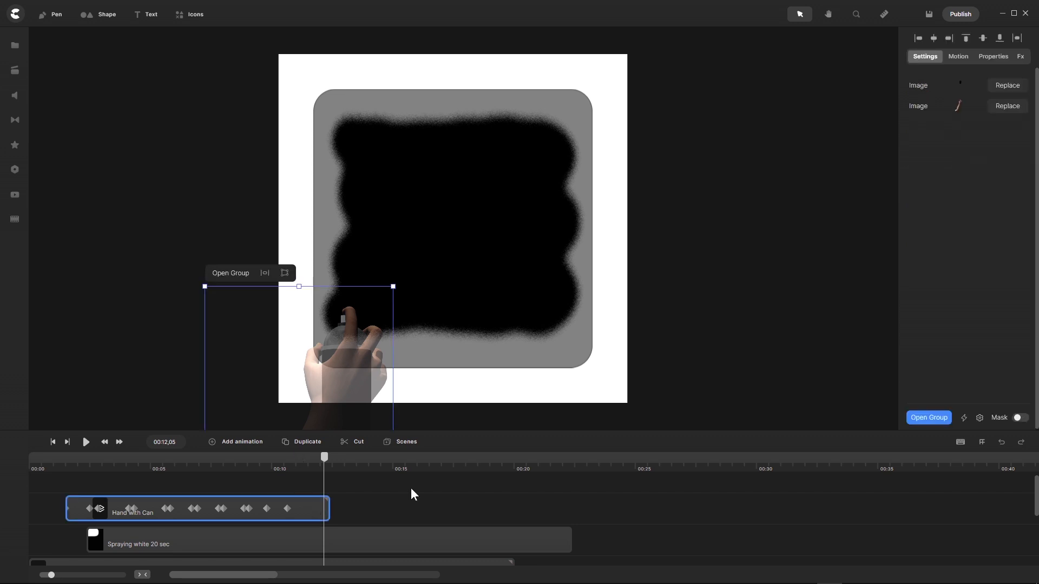
pyautogui.click(995, 58)
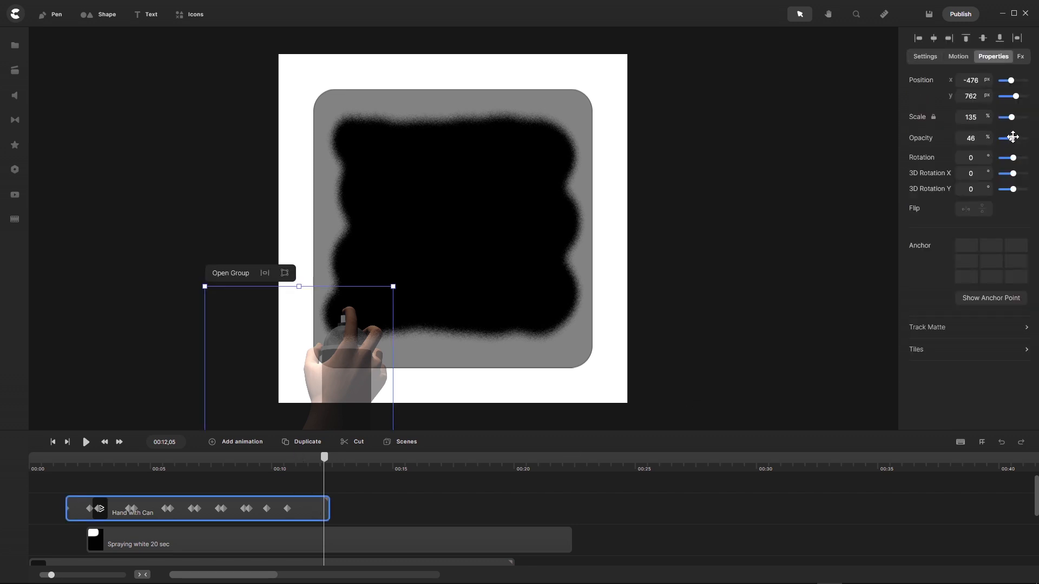
pyautogui.moveTo(1013, 137); pyautogui.dragTo(1028, 138)
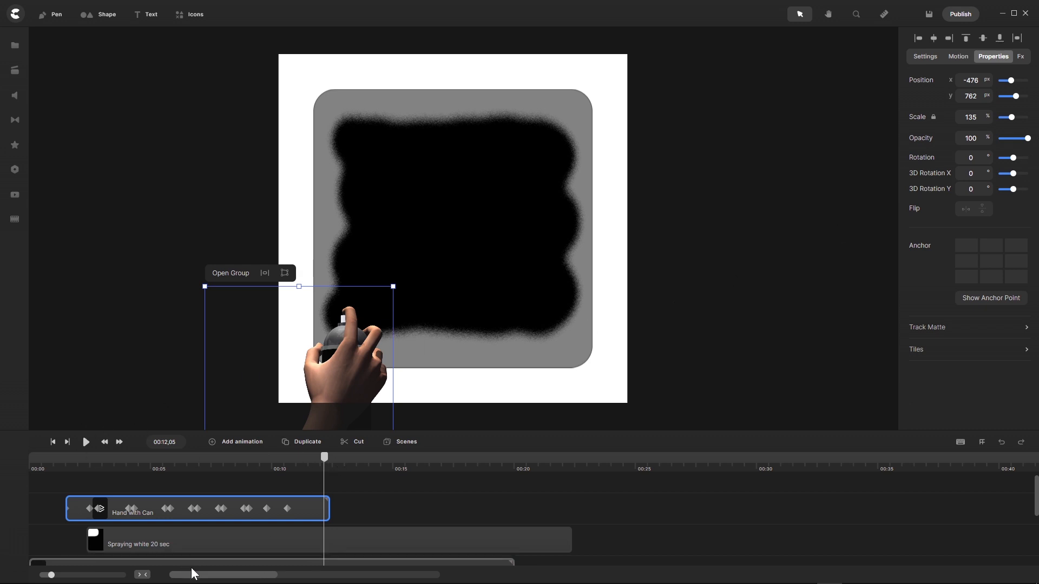
# Step: Add Position and Scale animations with Soft In easing to the Hand with Can group at 00:11,00
pyautogui.moveTo(49, 577); pyautogui.dragTo(86, 574)
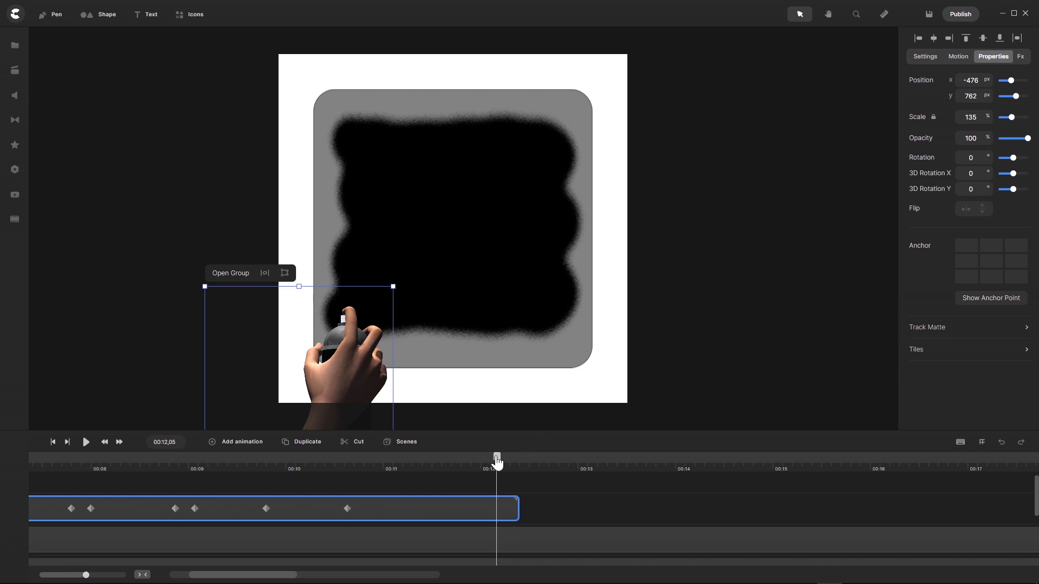
pyautogui.moveTo(497, 460); pyautogui.dragTo(348, 464)
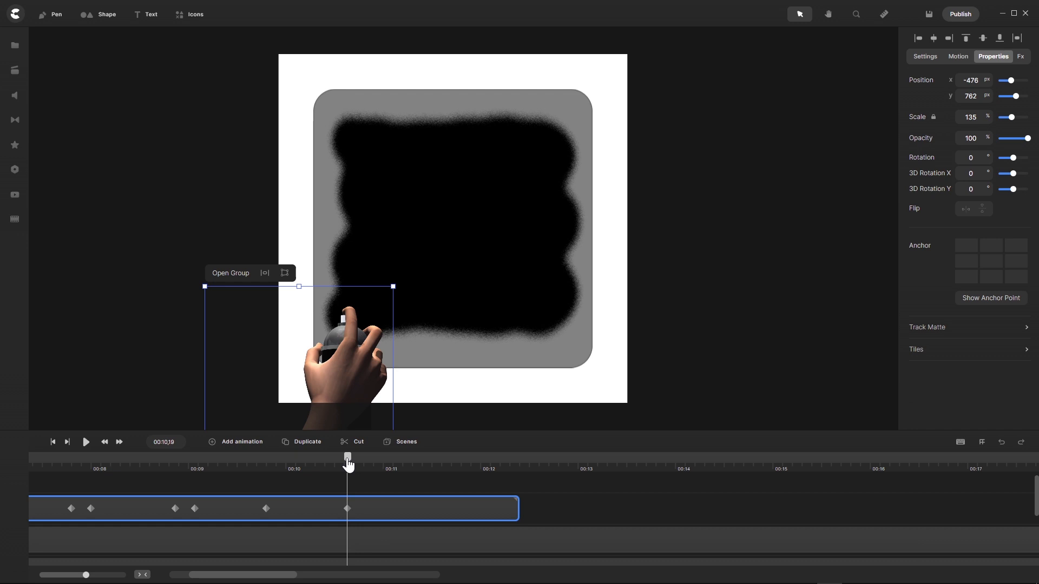
pyautogui.moveTo(348, 464); pyautogui.dragTo(368, 466)
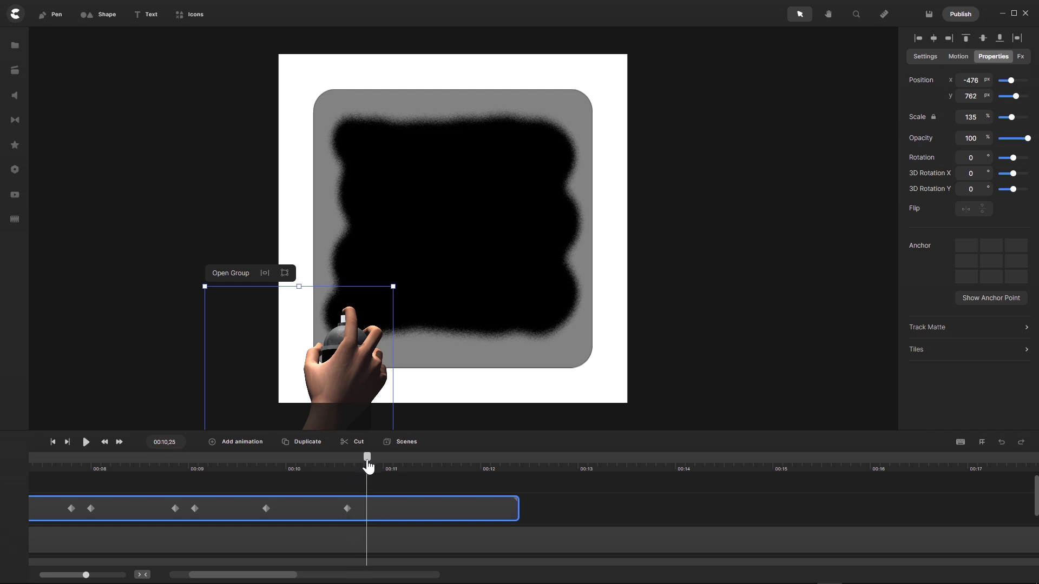
pyautogui.moveTo(368, 466); pyautogui.dragTo(384, 469)
pyautogui.click(214, 444)
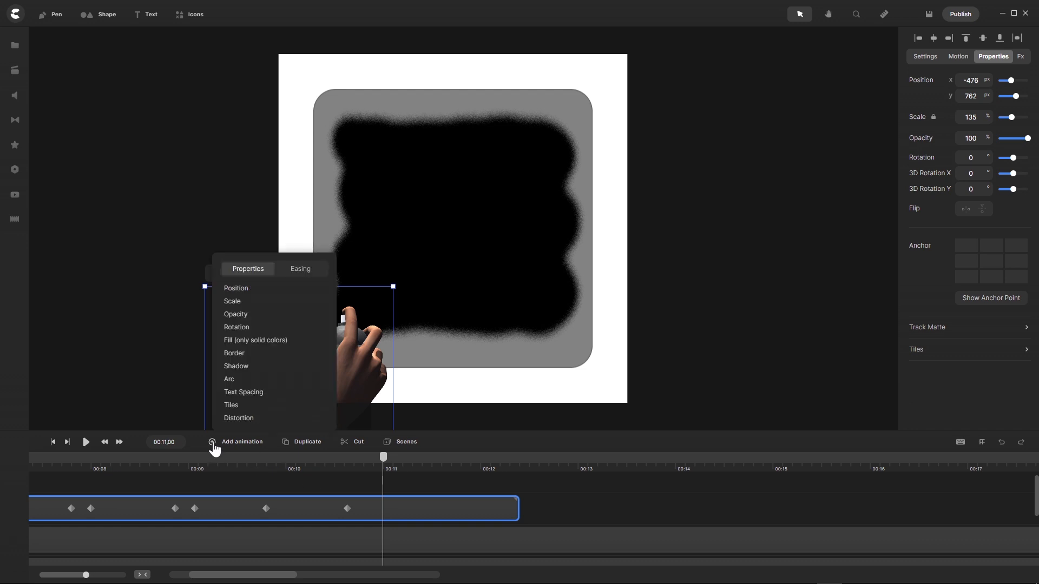
pyautogui.click(247, 291)
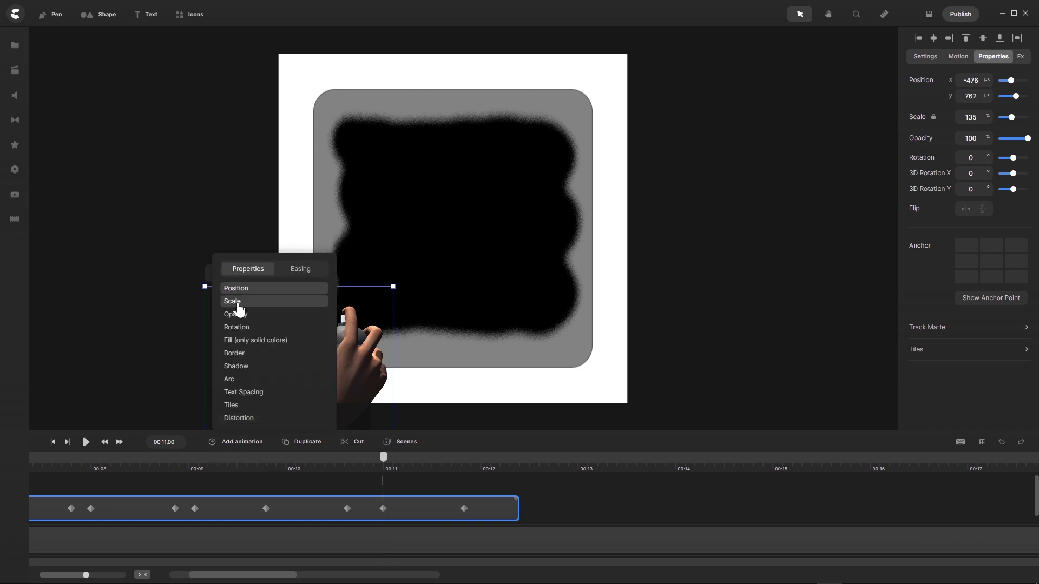
pyautogui.click(238, 307)
pyautogui.click(301, 270)
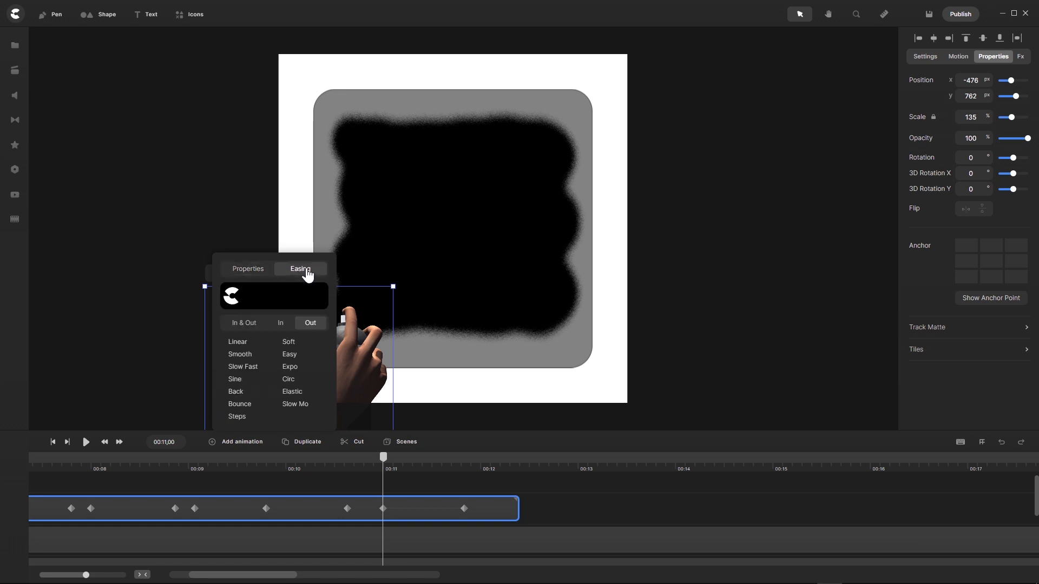
pyautogui.click(281, 323)
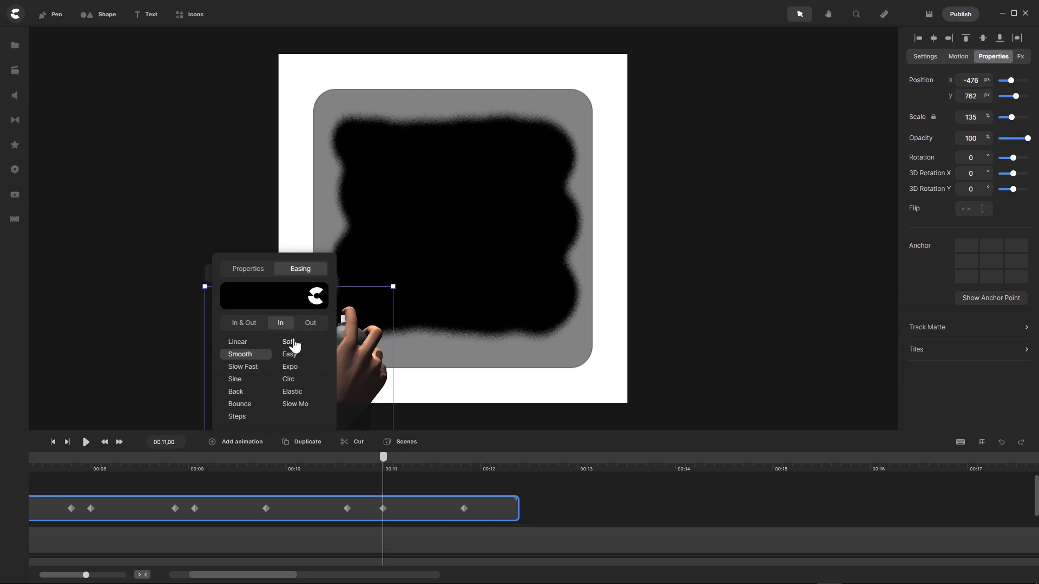
pyautogui.click(292, 342)
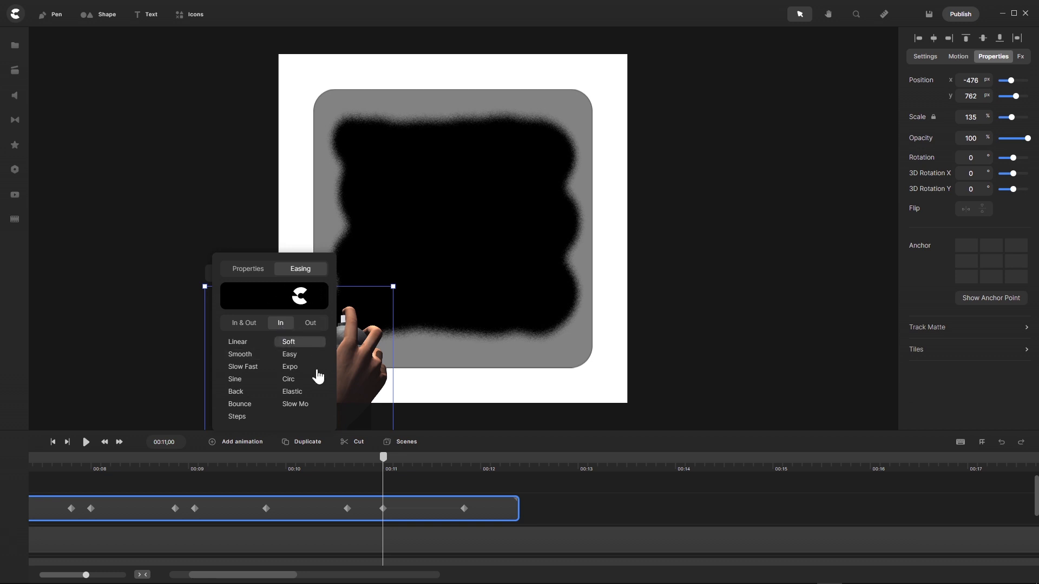
pyautogui.click(423, 481)
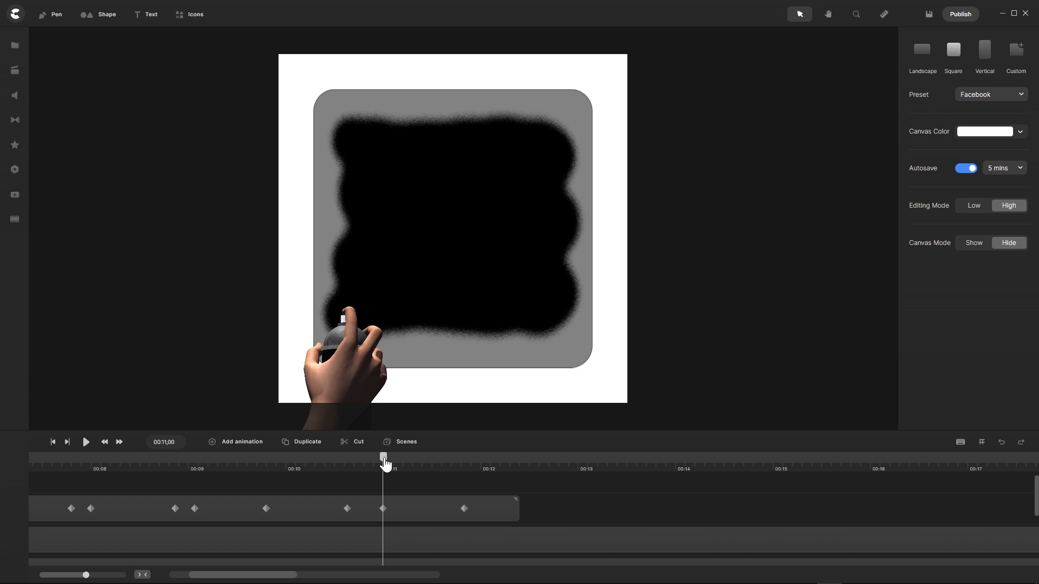
# Step: Move the end keyframe of the hand's new exit animation to 00:11,15
pyautogui.moveTo(385, 461); pyautogui.dragTo(435, 468)
pyautogui.click(461, 512)
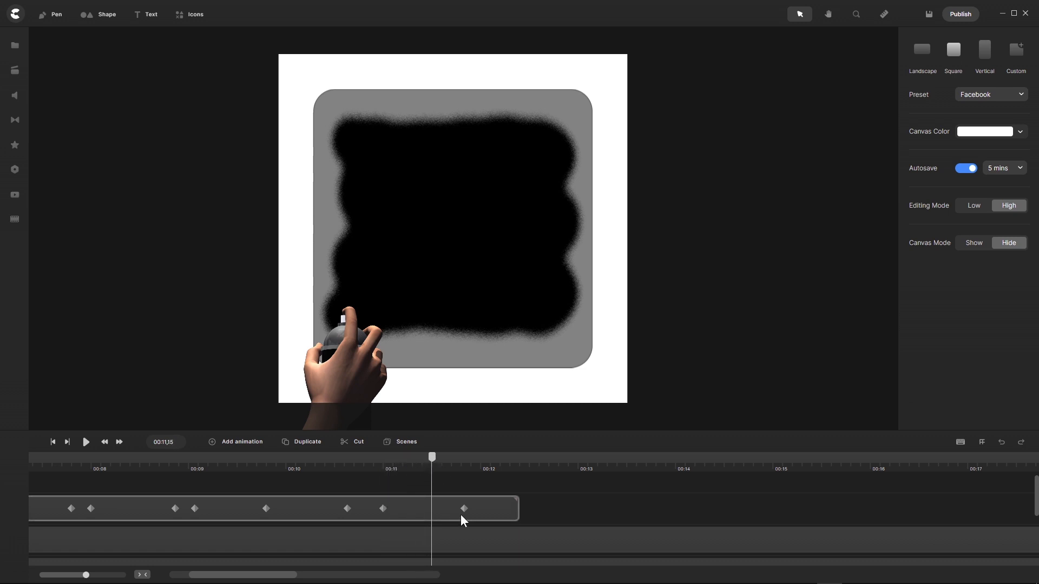
pyautogui.moveTo(441, 511); pyautogui.dragTo(433, 514)
pyautogui.click(431, 513)
# Step: At 00:11,15, scale the hand group to 150% and move it fully off the canvas's lower-left corner, to X -874 and Y 1198
pyautogui.scroll(-3, 497, 179)
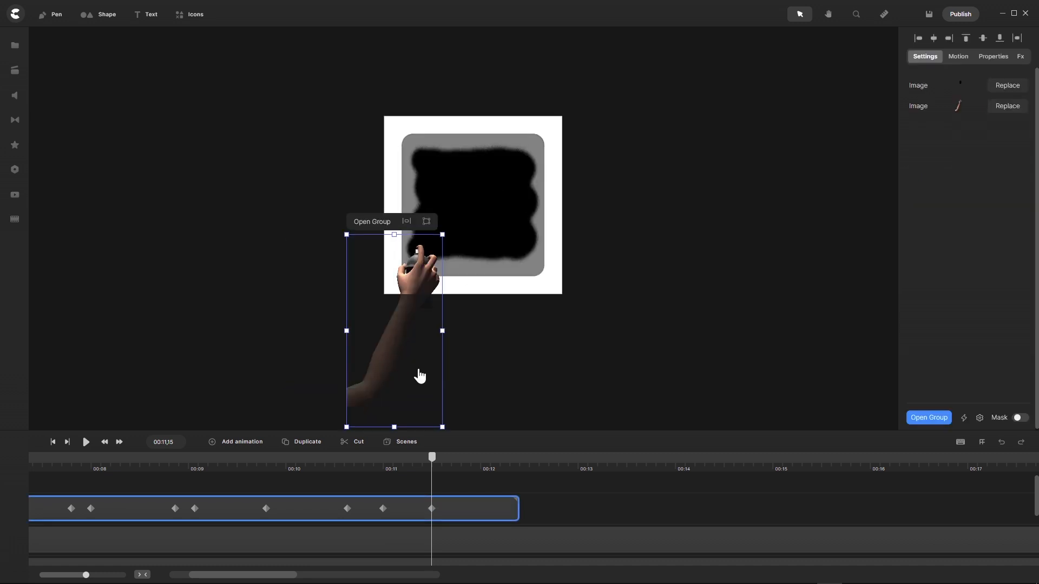
pyautogui.moveTo(407, 332); pyautogui.dragTo(346, 385)
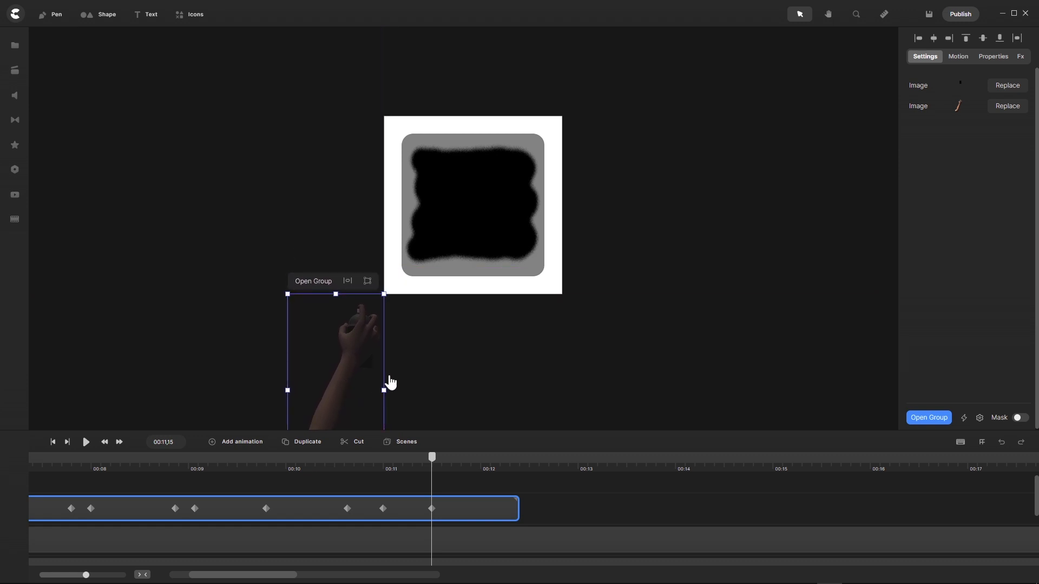
pyautogui.click(994, 59)
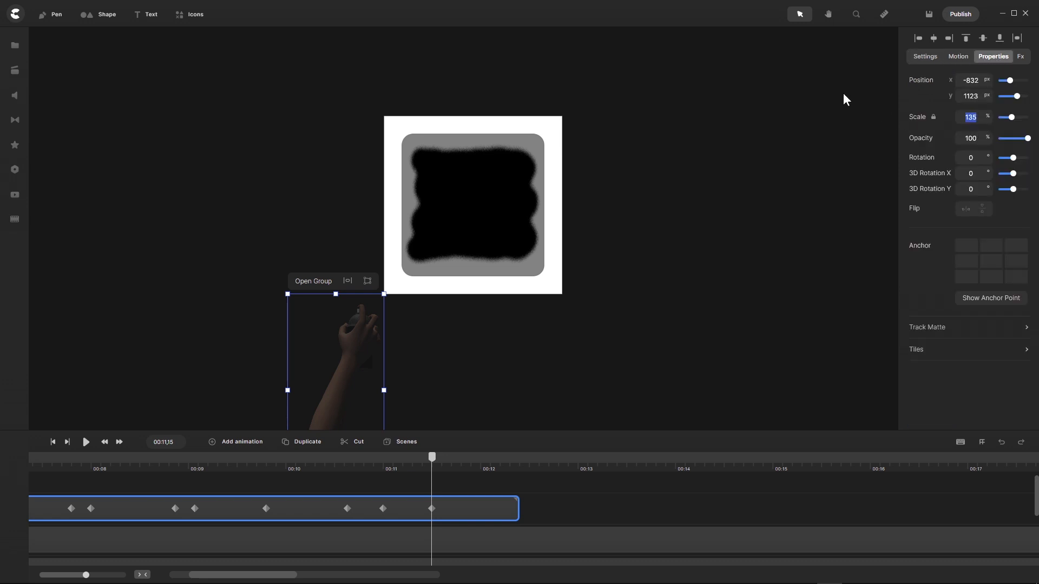
pyautogui.write('150')
pyautogui.press('Return')
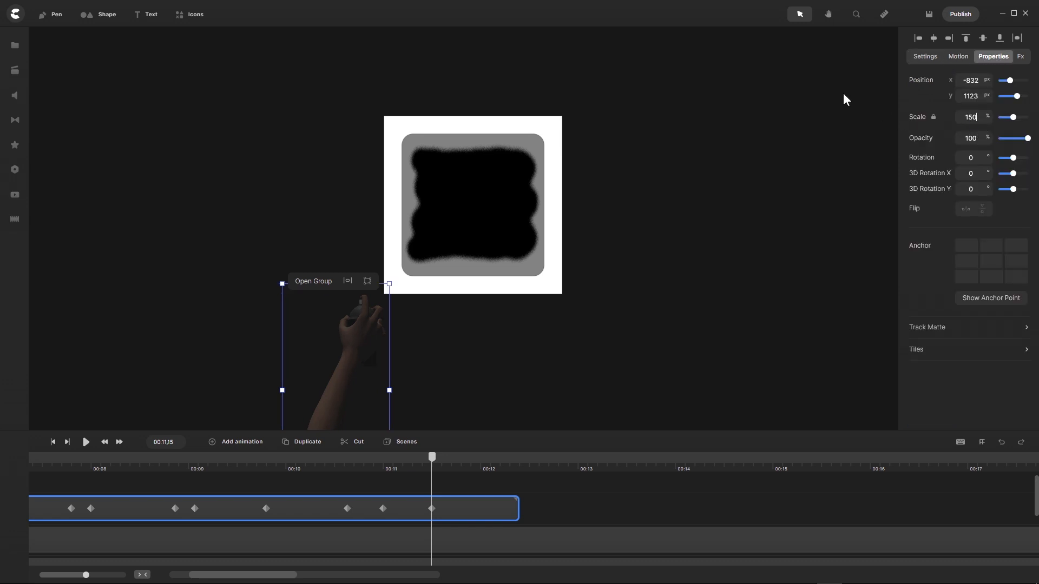
pyautogui.moveTo(357, 313); pyautogui.dragTo(353, 337)
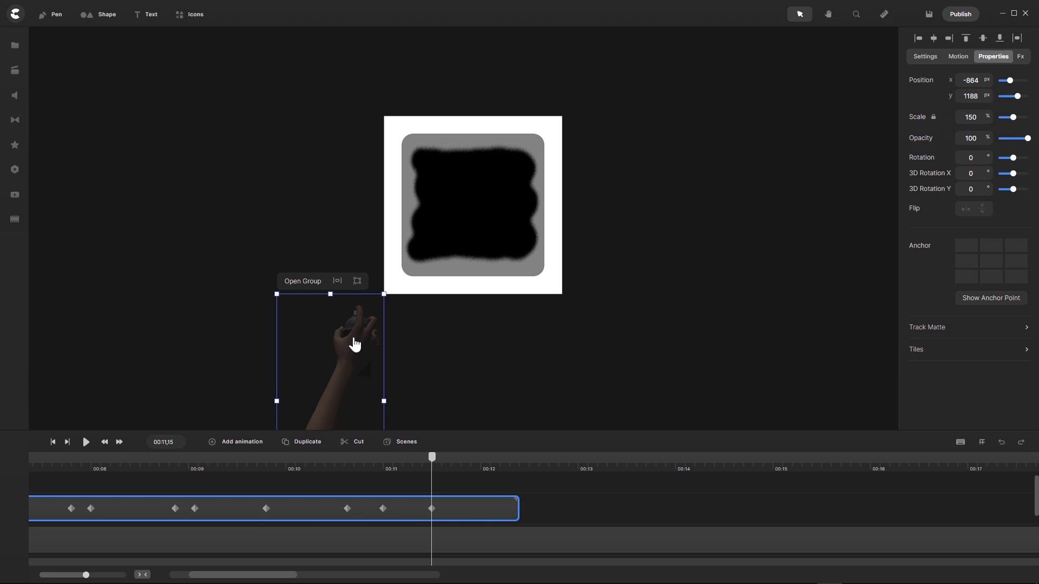
pyautogui.hotkey('shift', 'Left')
pyautogui.hotkey('shift', 'Down')
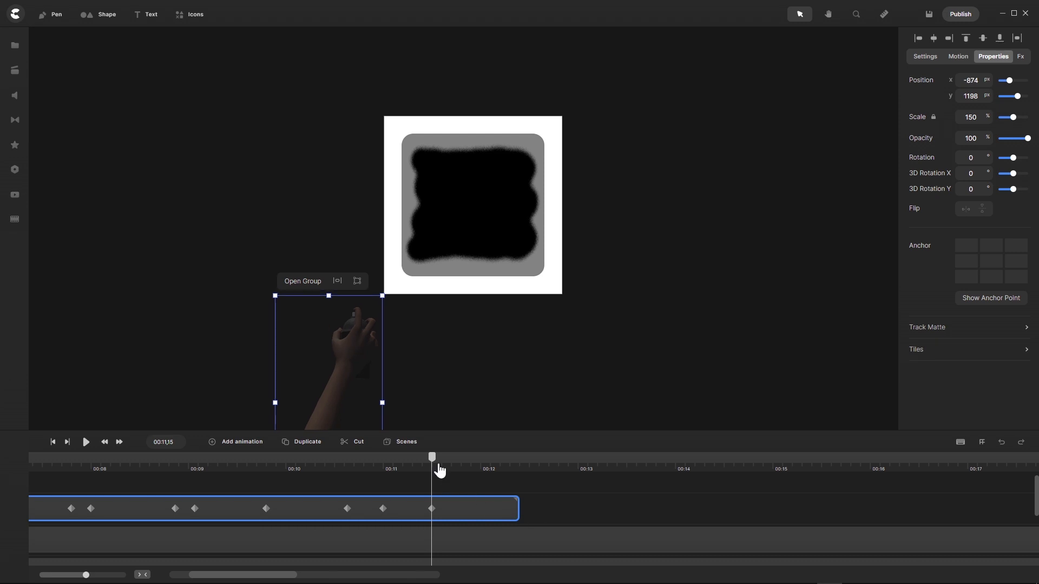
# Step: Play the animation from the start to check the hand's movement through its exit from the canvas
pyautogui.moveTo(433, 463)
pyautogui.mouseDown()
pyautogui.moveTo(373, 469)
pyautogui.moveTo(449, 467)
pyautogui.mouseUp()
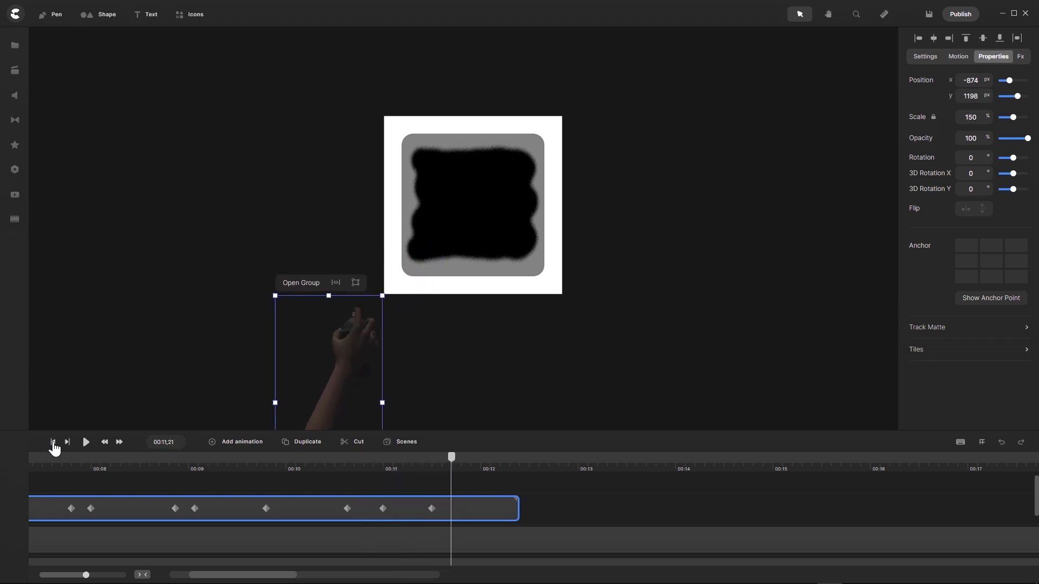
pyautogui.click(52, 441)
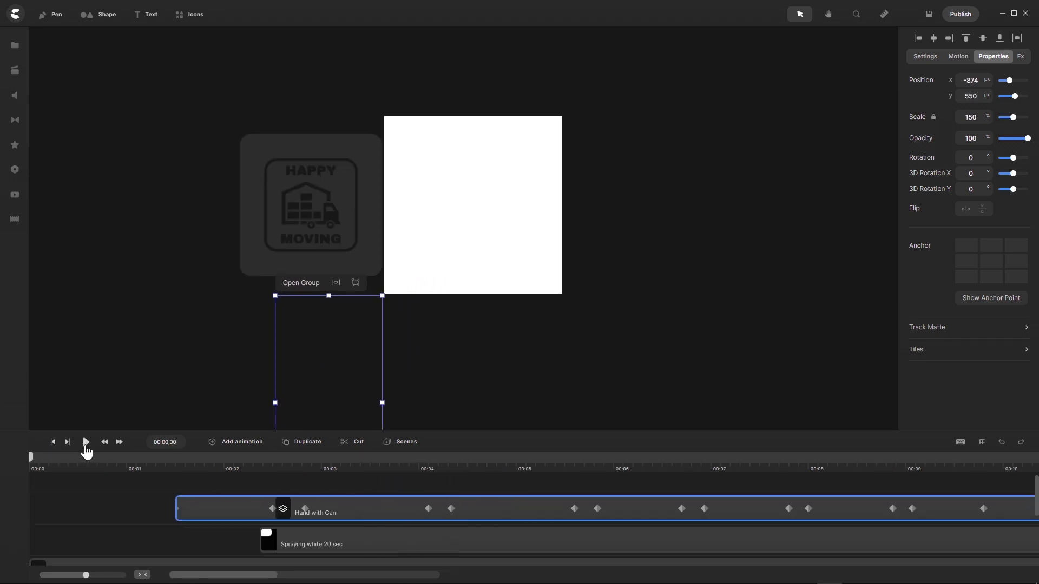
pyautogui.click(85, 442)
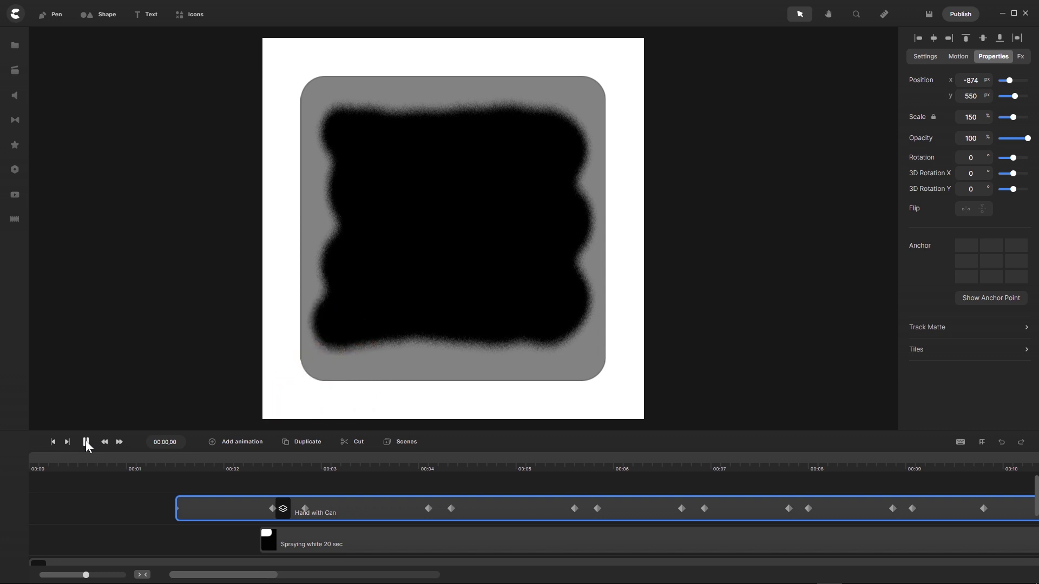
pyautogui.click(85, 440)
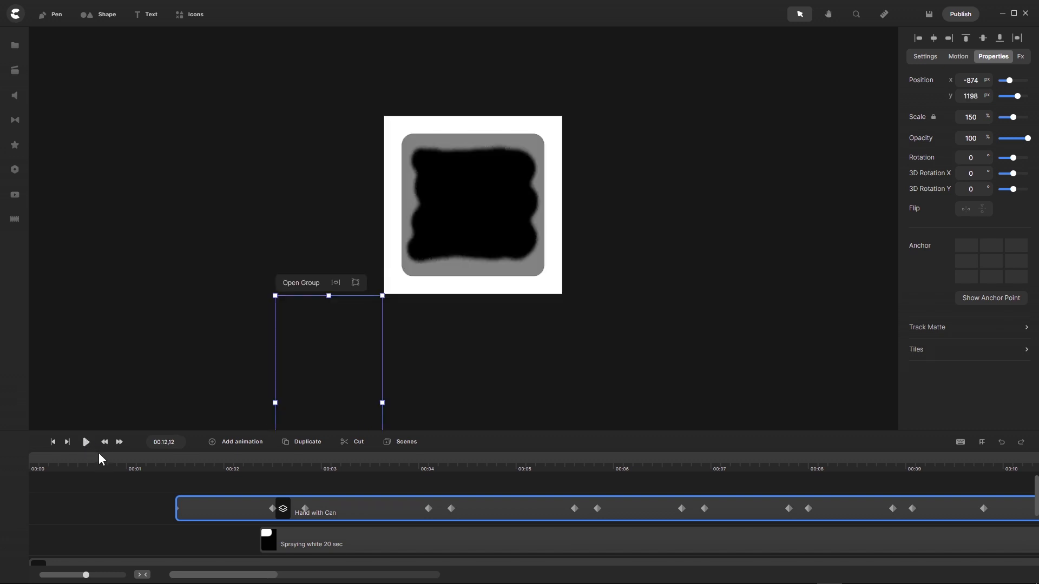
pyautogui.click(135, 379)
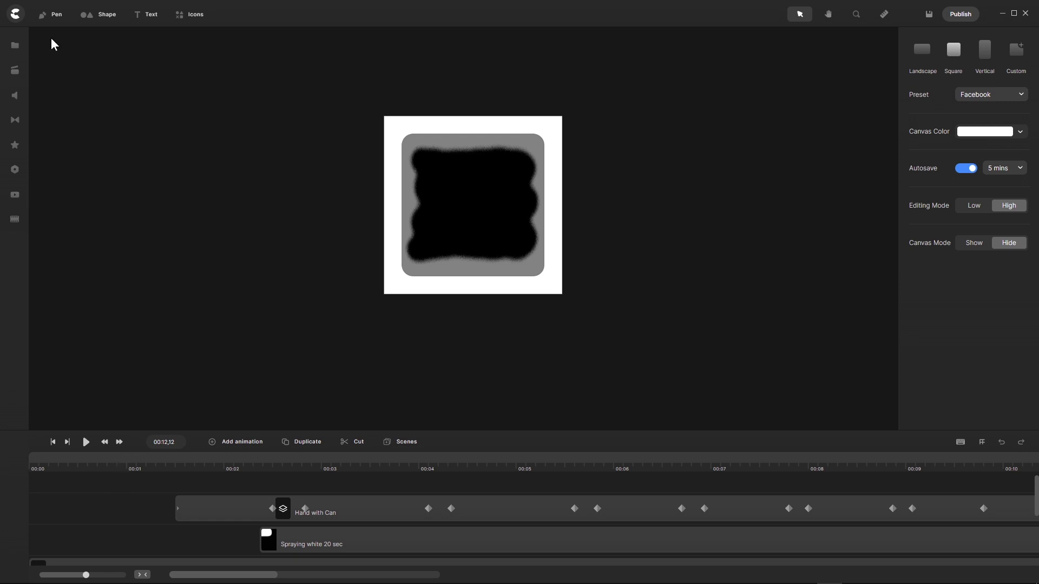
# Step: Add the Spray SFX 11 sec audio from the project media to the timeline at 00:02,25
pyautogui.click(15, 45)
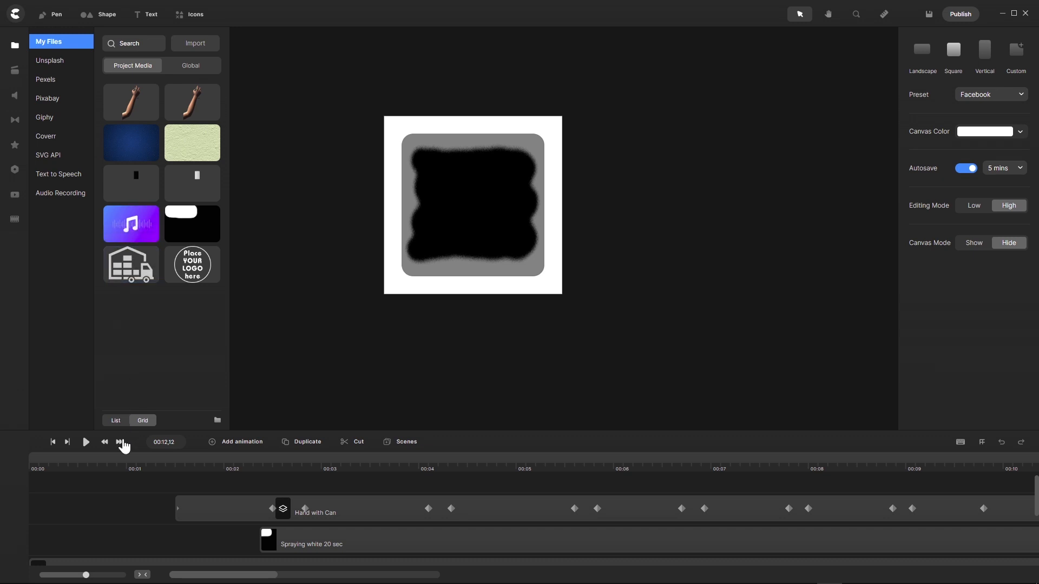
pyautogui.click(271, 456)
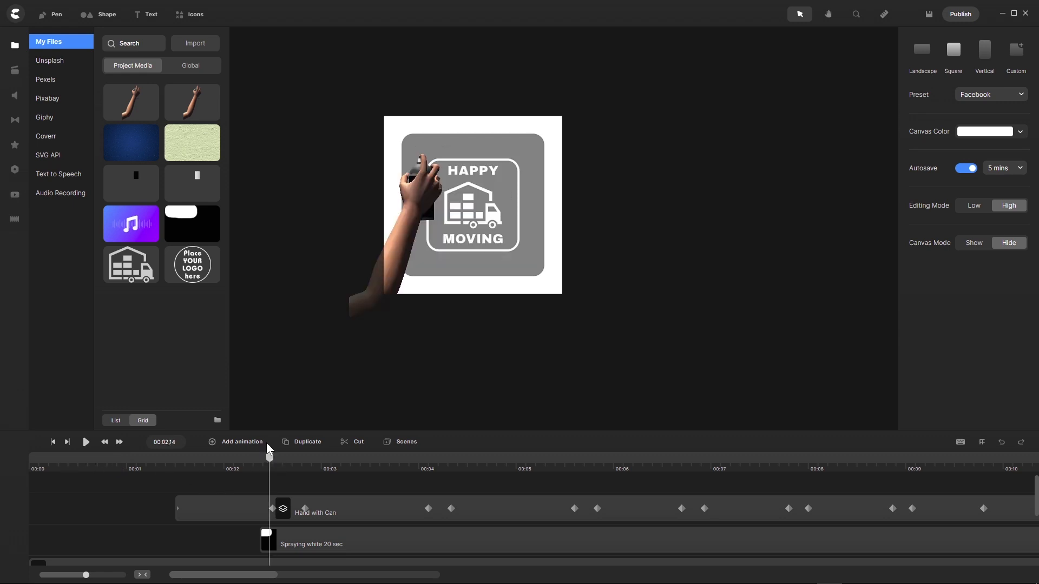
pyautogui.moveTo(270, 458); pyautogui.dragTo(305, 461)
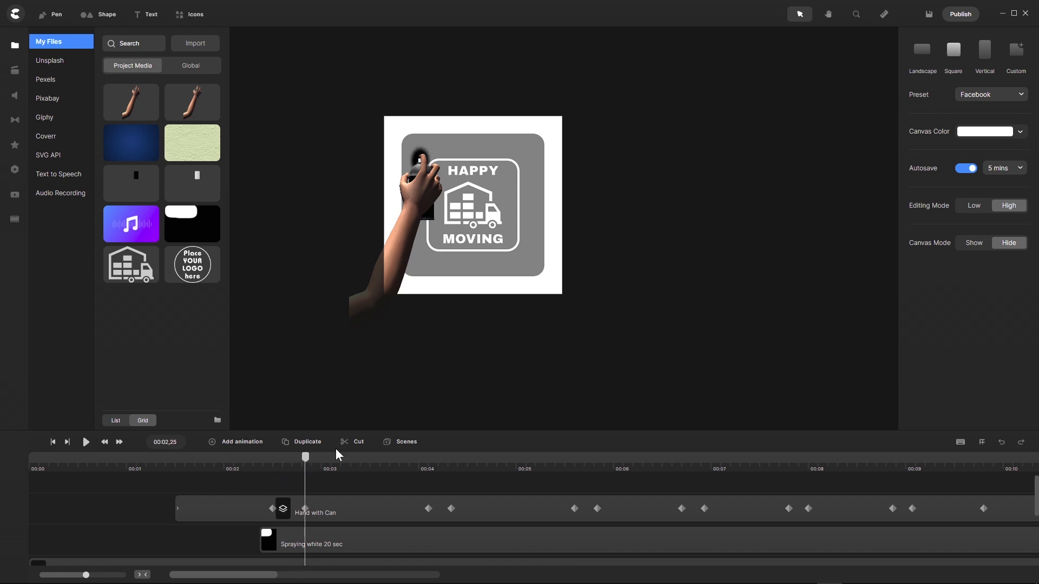
pyautogui.scroll(3, 428, 165)
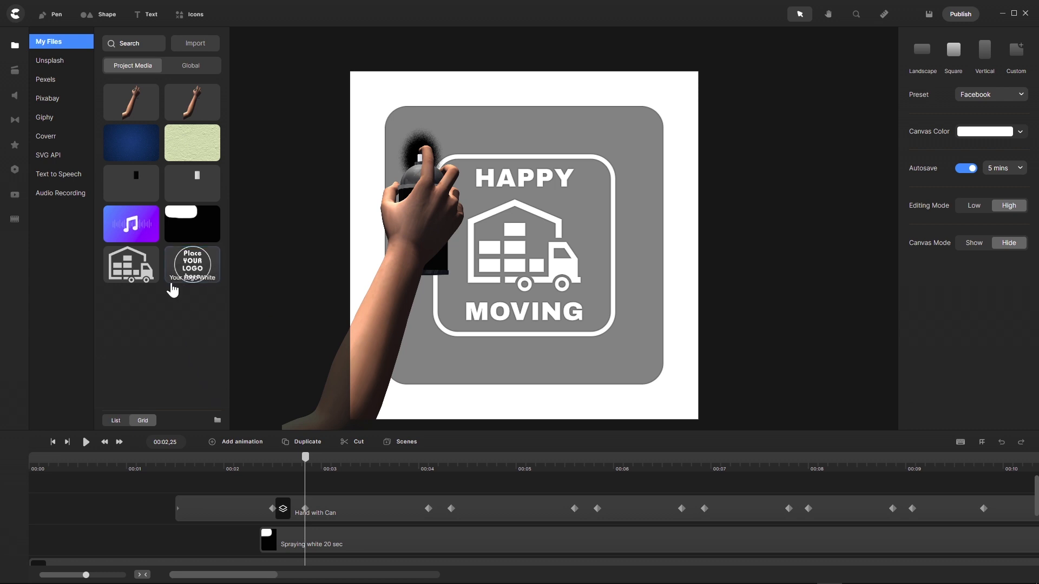
pyautogui.moveTo(133, 226)
pyautogui.mouseDown()
pyautogui.moveTo(188, 255)
pyautogui.moveTo(428, 243)
pyautogui.moveTo(511, 205)
pyautogui.mouseUp()
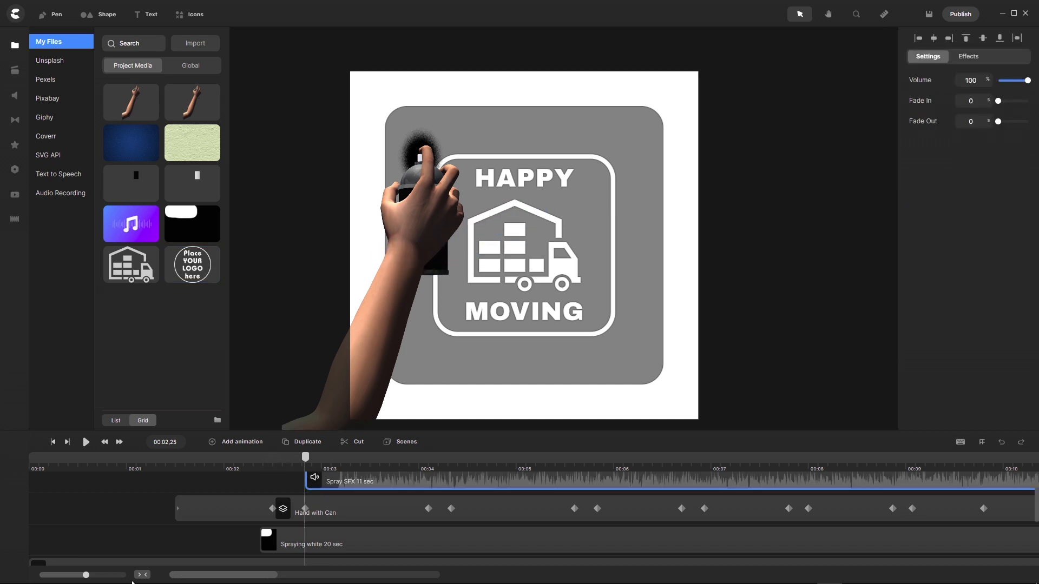
# Step: Shift the Spray SFX clip earlier so its spraying sound begins at 00:02,25, and set its volume to 60%
pyautogui.moveTo(86, 575); pyautogui.dragTo(90, 574)
pyautogui.moveTo(110, 575); pyautogui.dragTo(115, 575)
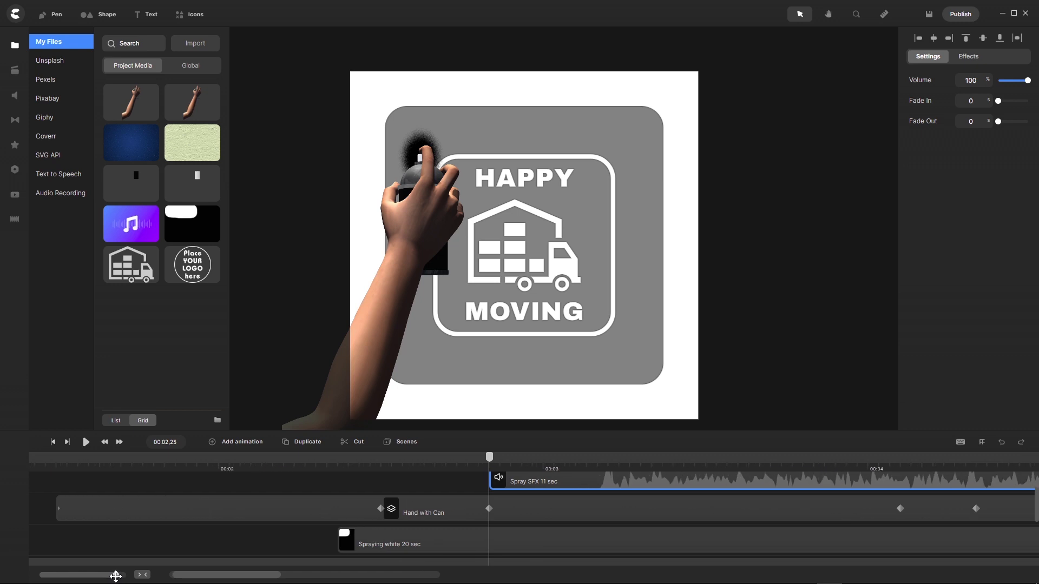
pyautogui.moveTo(630, 476)
pyautogui.mouseDown()
pyautogui.moveTo(610, 474)
pyautogui.moveTo(563, 512)
pyautogui.moveTo(508, 521)
pyautogui.mouseUp()
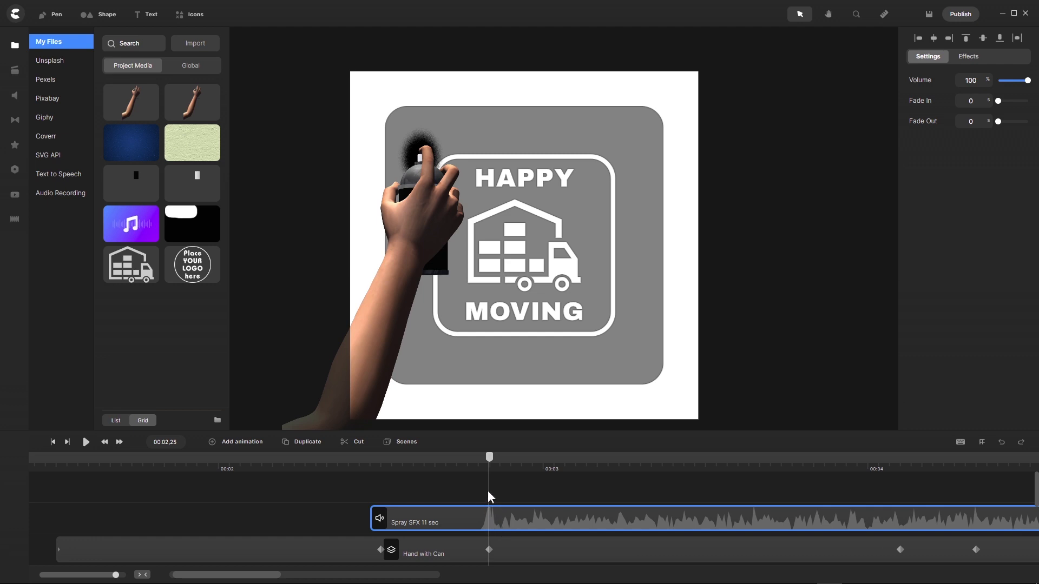
pyautogui.scroll(-1, 453, 477)
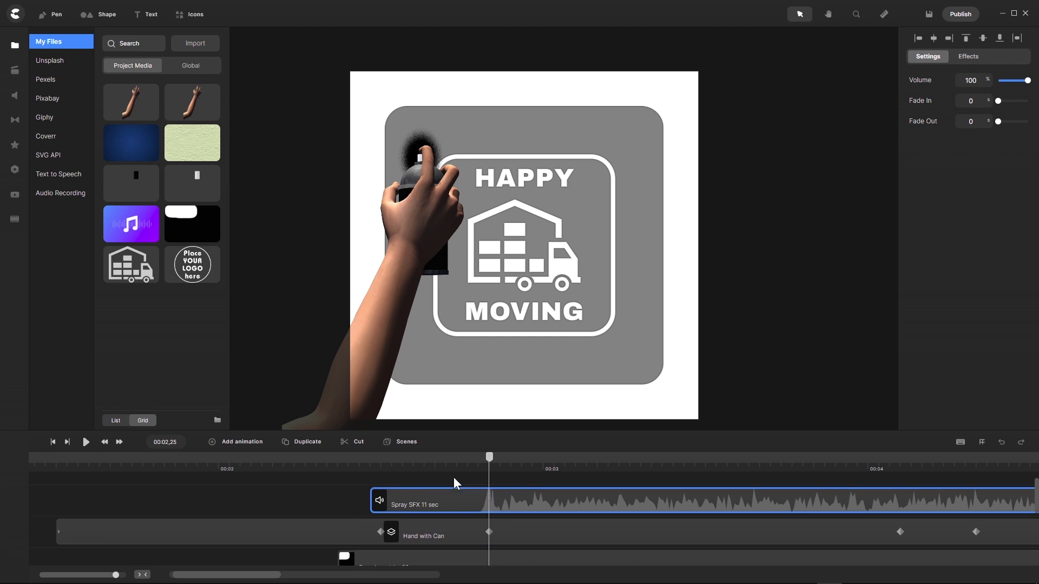
pyautogui.scroll(1, 453, 477)
pyautogui.scroll(-1, 453, 477)
pyautogui.moveTo(490, 458)
pyautogui.mouseDown()
pyautogui.moveTo(478, 459)
pyautogui.moveTo(489, 460)
pyautogui.mouseUp()
pyautogui.doubleClick(980, 80)
pyautogui.write('60')
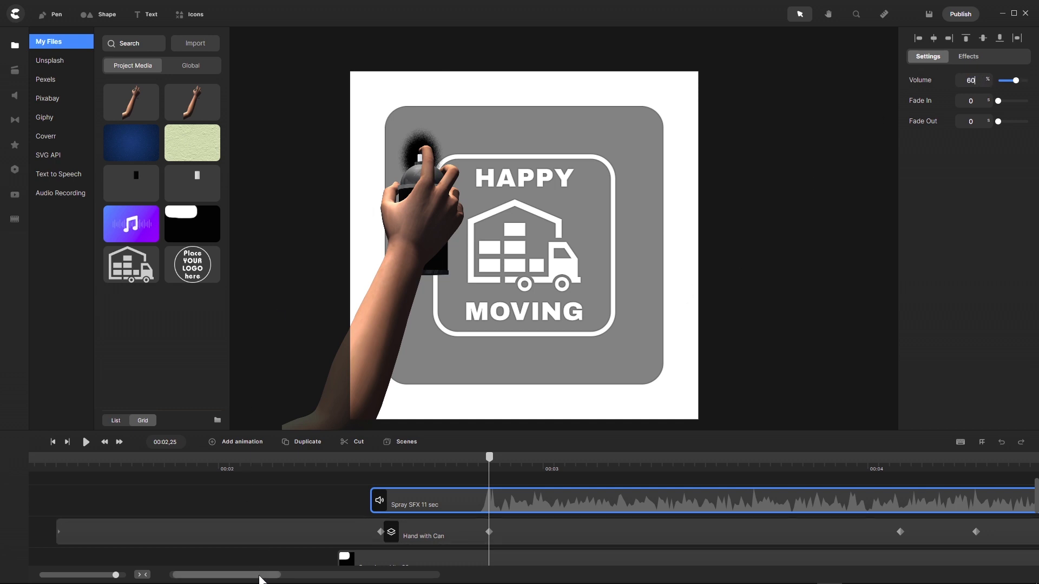
# Step: Split the Spray SFX clip at 00:10,19, on the keyframe where the last spray pass ends
pyautogui.moveTo(260, 578); pyautogui.dragTo(278, 579)
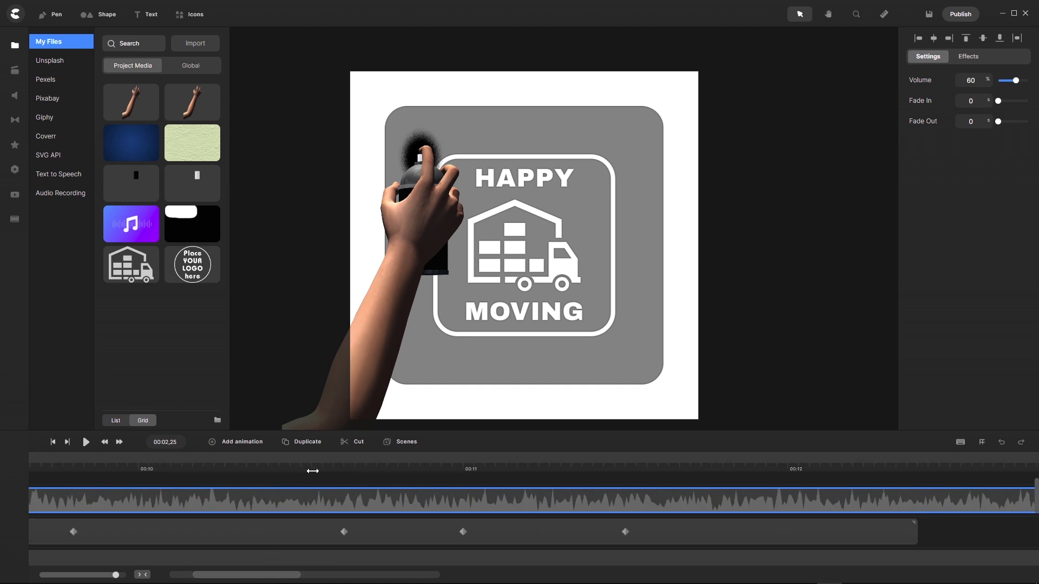
pyautogui.click(334, 463)
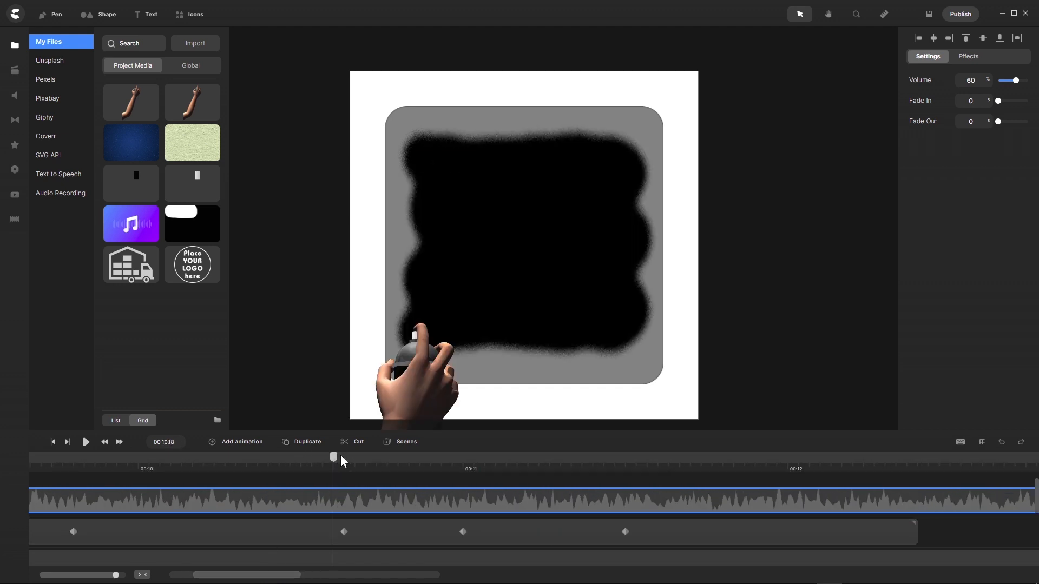
pyautogui.click(345, 461)
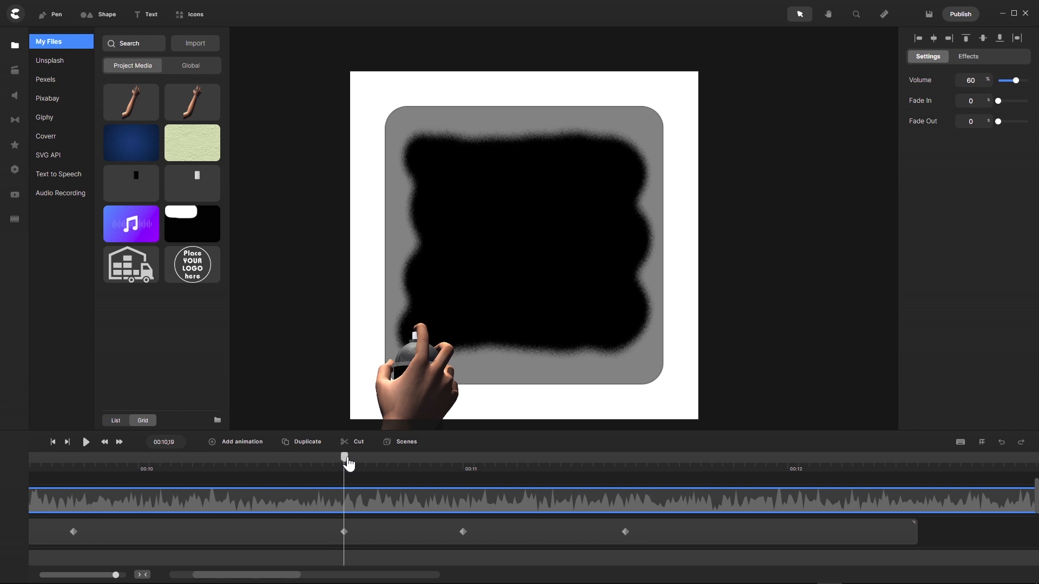
pyautogui.moveTo(348, 463)
pyautogui.mouseDown()
pyautogui.moveTo(313, 462)
pyautogui.moveTo(343, 461)
pyautogui.mouseUp()
pyautogui.hotkey('ctrl', 's')
pyautogui.click(344, 447)
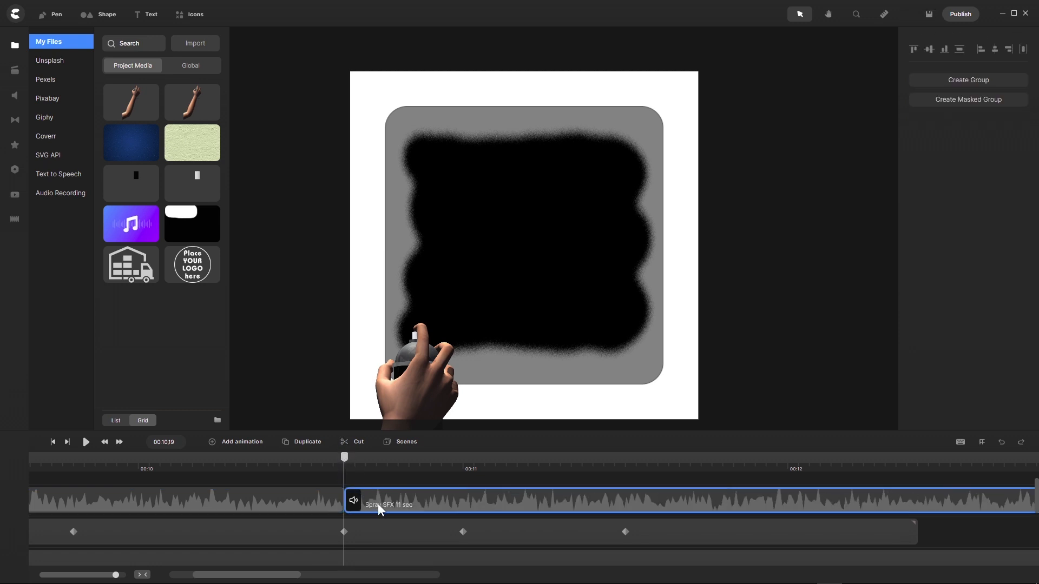
# Step: Move the second part of the Spray SFX to its own track above and shift it earlier so its spraying sound ends at about 00:10,19
pyautogui.moveTo(377, 503)
pyautogui.mouseDown()
pyautogui.moveTo(424, 501)
pyautogui.moveTo(332, 482)
pyautogui.moveTo(178, 490)
pyautogui.mouseUp()
pyautogui.moveTo(495, 516); pyautogui.dragTo(202, 508)
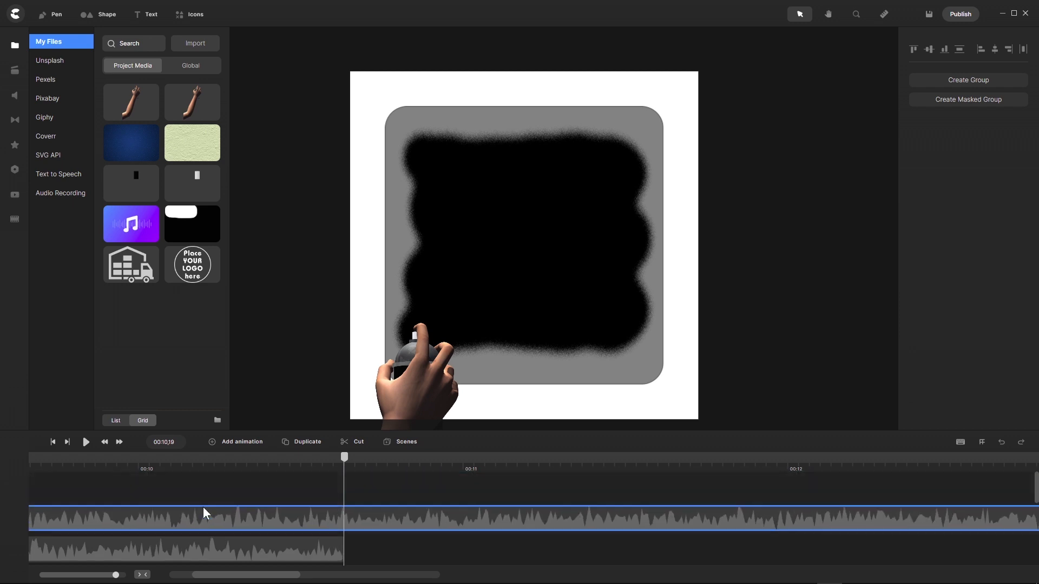
pyautogui.moveTo(591, 522); pyautogui.dragTo(168, 514)
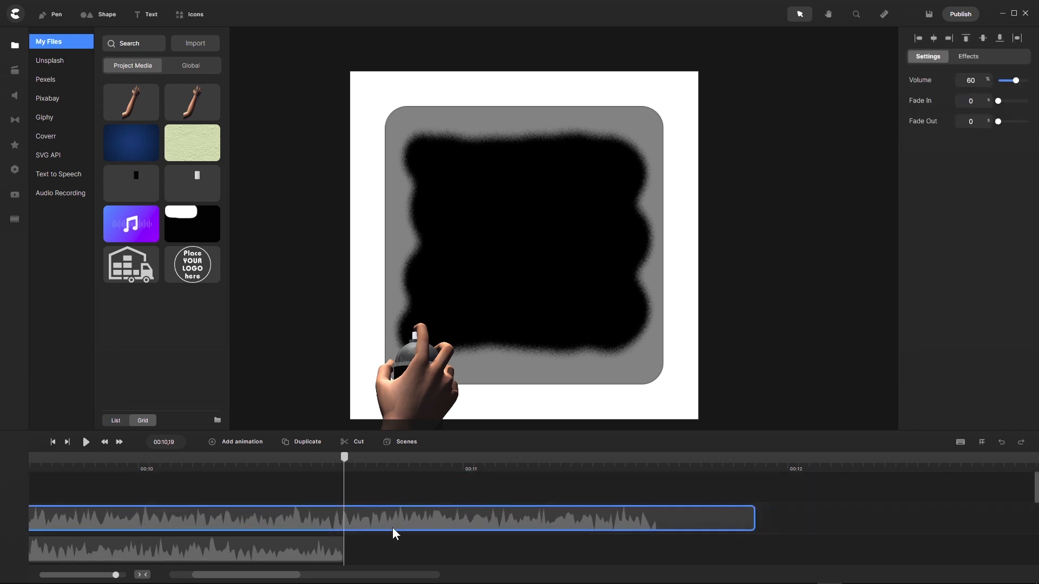
pyautogui.moveTo(664, 523); pyautogui.dragTo(346, 521)
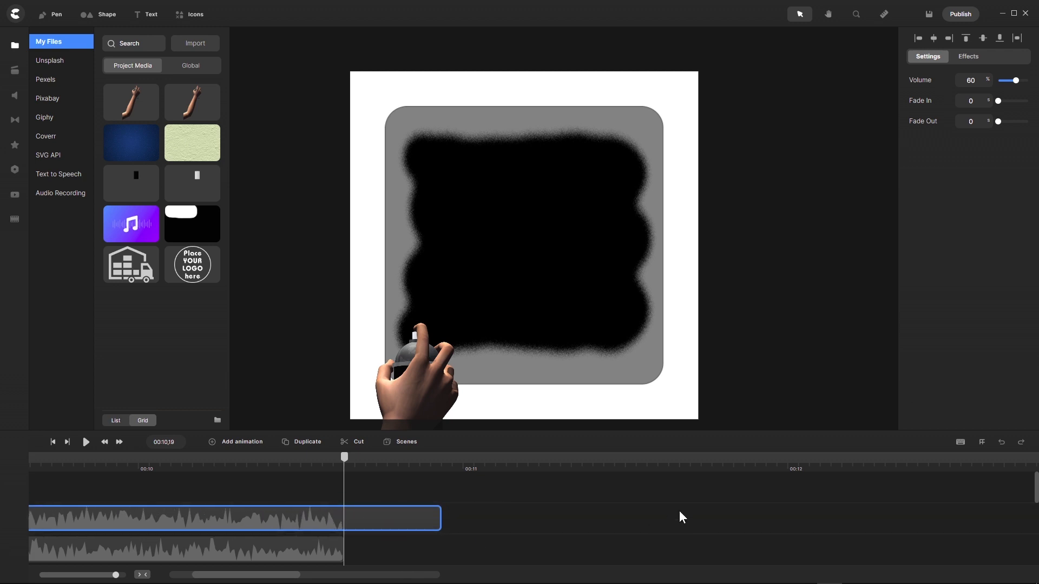
pyautogui.scroll(-1, 673, 509)
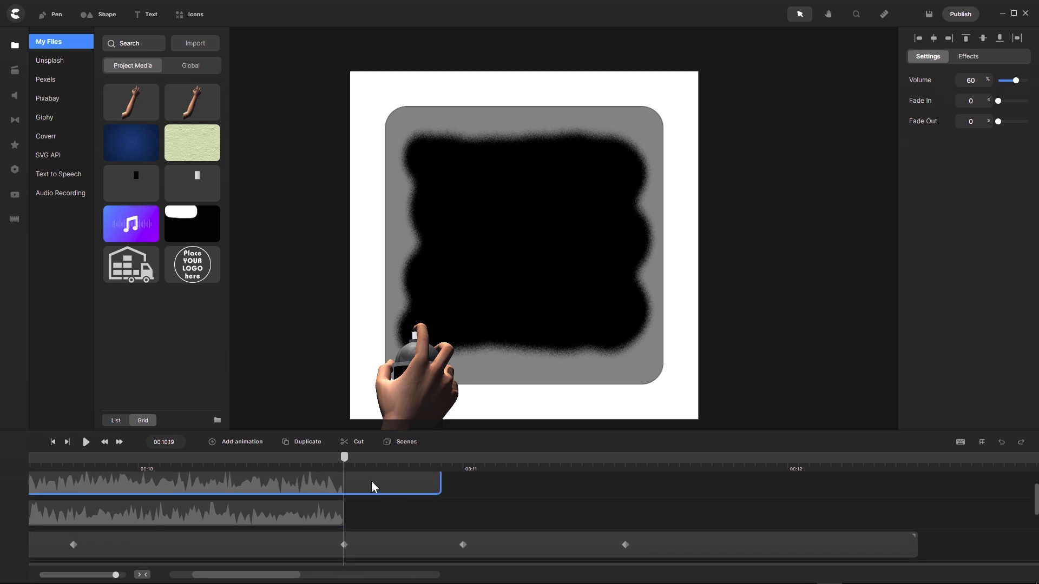
pyautogui.scroll(1, 373, 477)
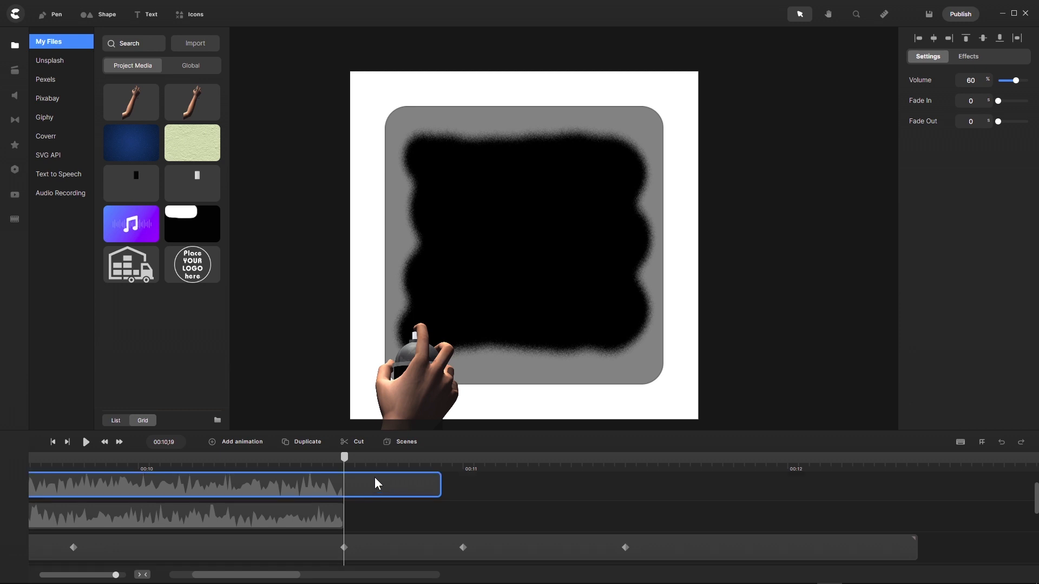
pyautogui.scroll(2, 374, 477)
pyautogui.moveTo(378, 489); pyautogui.dragTo(394, 492)
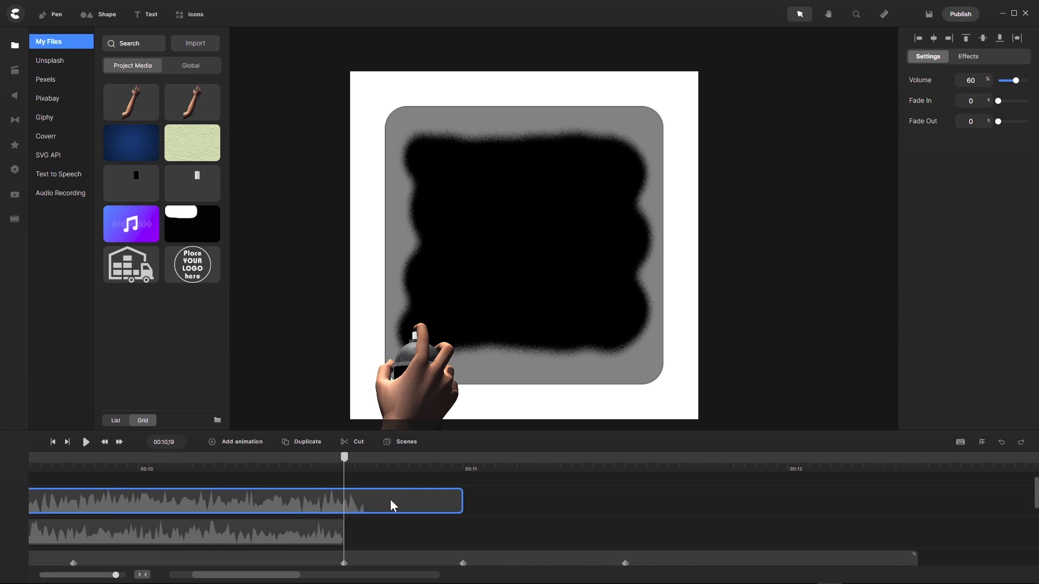
pyautogui.moveTo(389, 499); pyautogui.dragTo(383, 497)
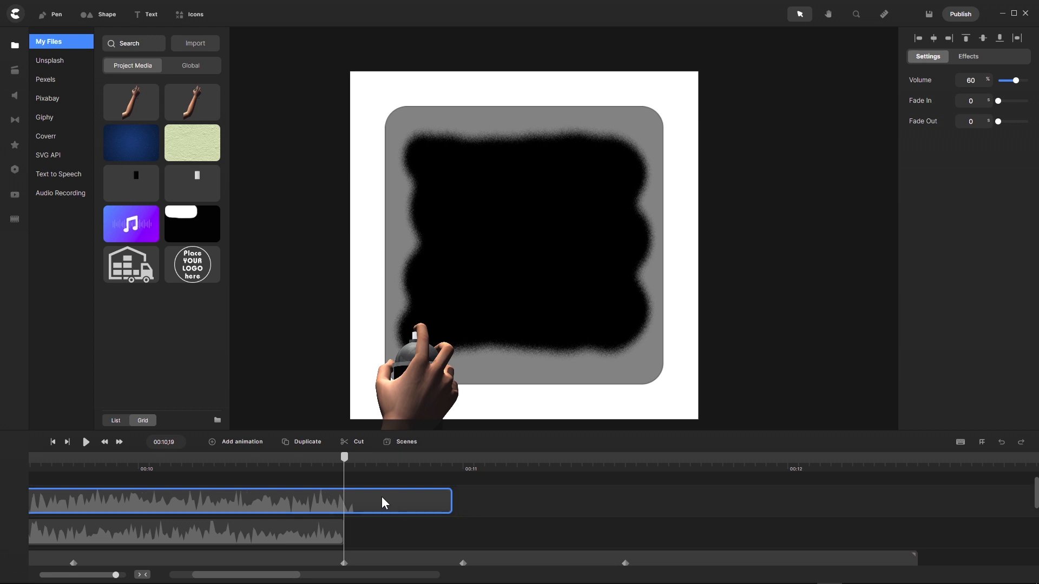
# Step: Trim the ending clip's start and the main clip's end to meet at about 00:10, and place both on the same track
pyautogui.scroll(-1, 580, 513)
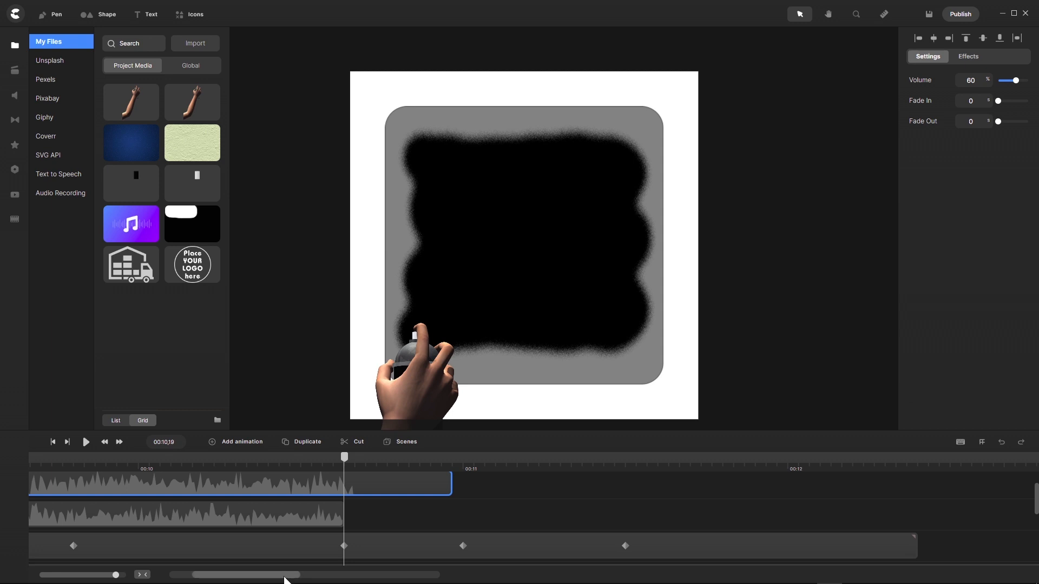
pyautogui.moveTo(283, 575); pyautogui.dragTo(278, 577)
pyautogui.click(143, 575)
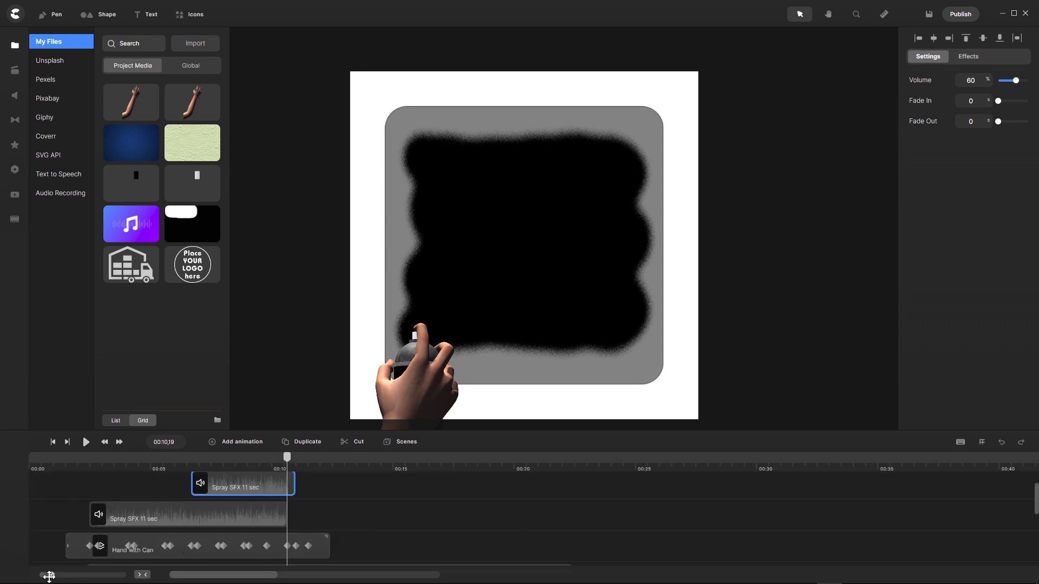
pyautogui.moveTo(51, 575); pyautogui.dragTo(90, 582)
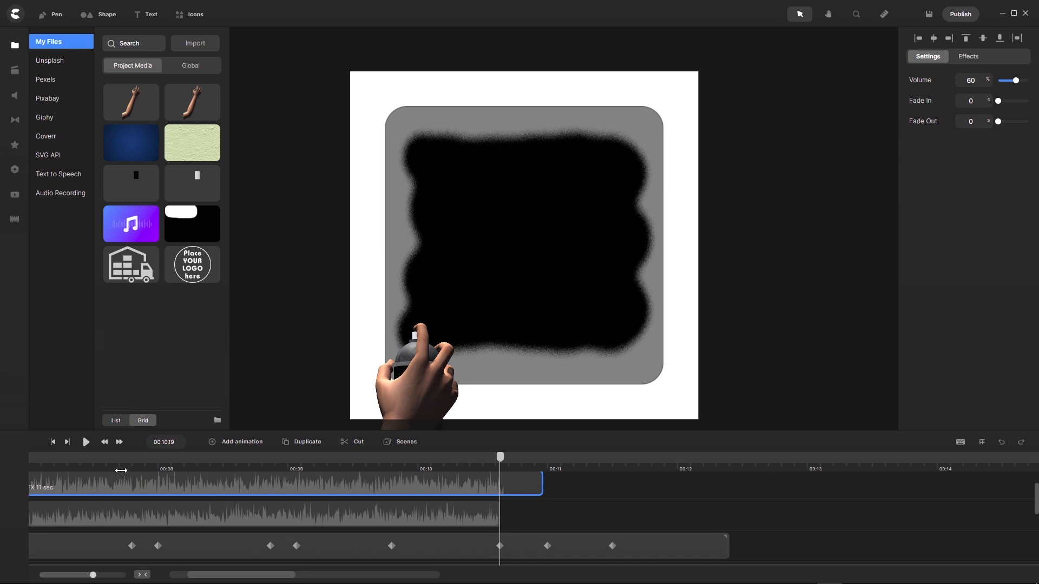
pyautogui.scroll(1, 232, 495)
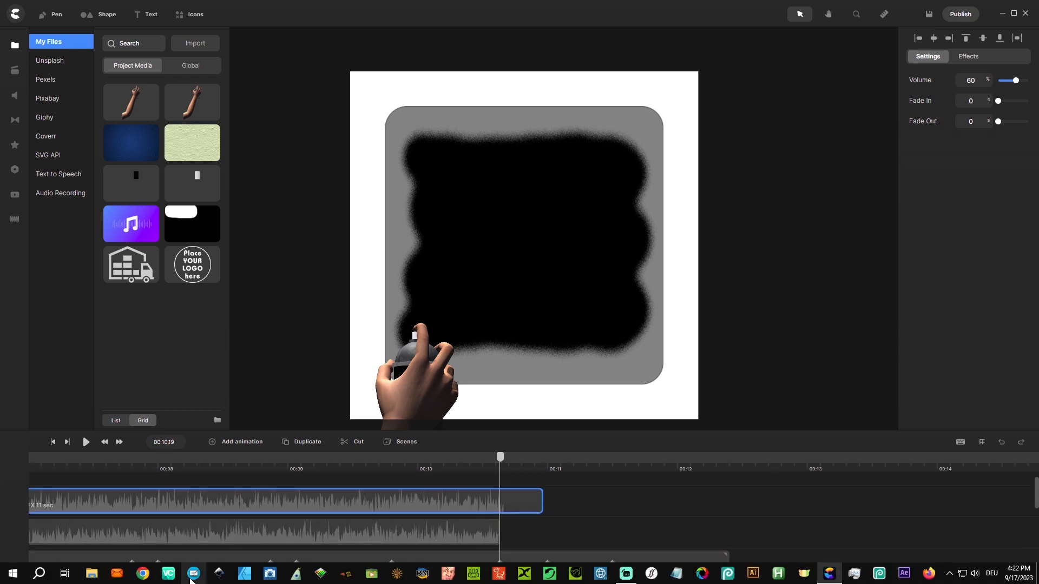
pyautogui.hscroll(-2, 222, 574)
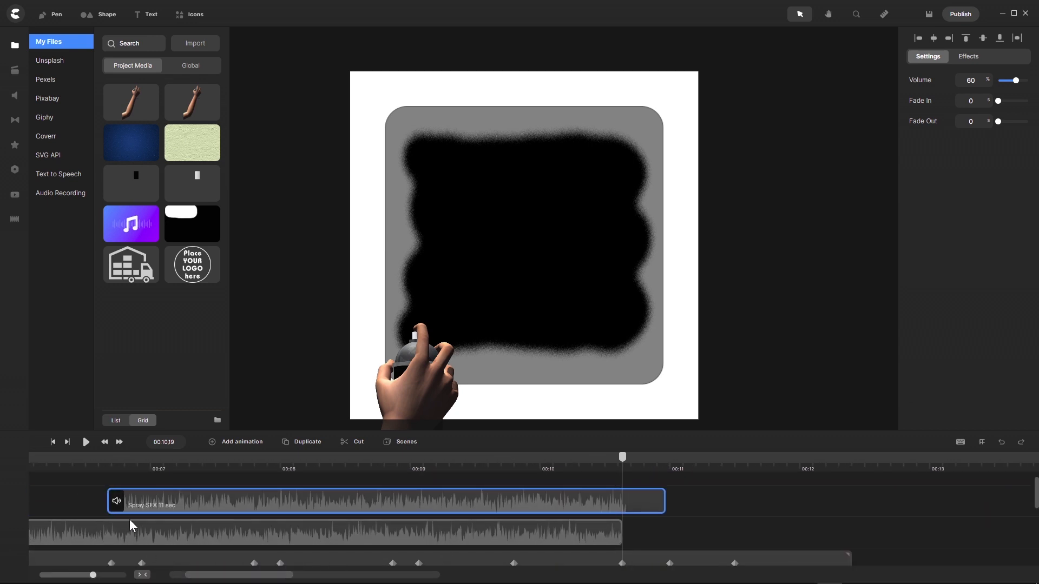
pyautogui.moveTo(111, 506); pyautogui.dragTo(551, 518)
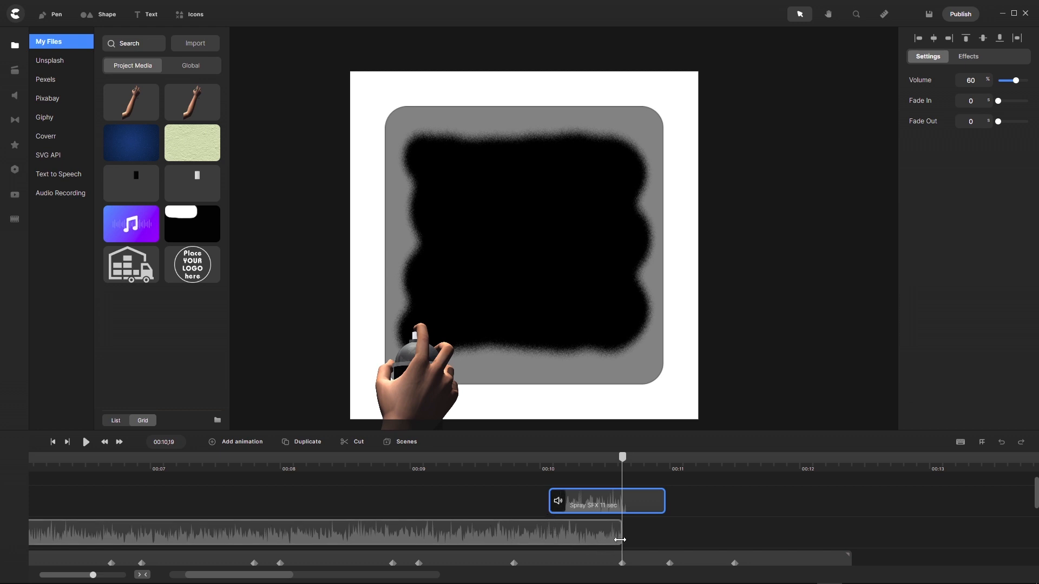
pyautogui.moveTo(620, 539); pyautogui.dragTo(549, 531)
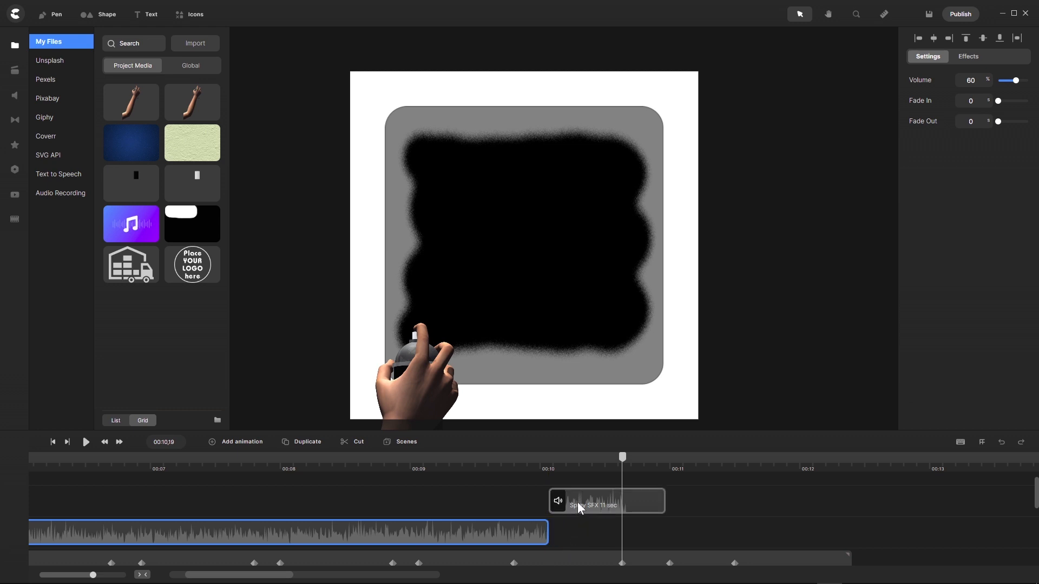
pyautogui.moveTo(577, 503); pyautogui.dragTo(577, 535)
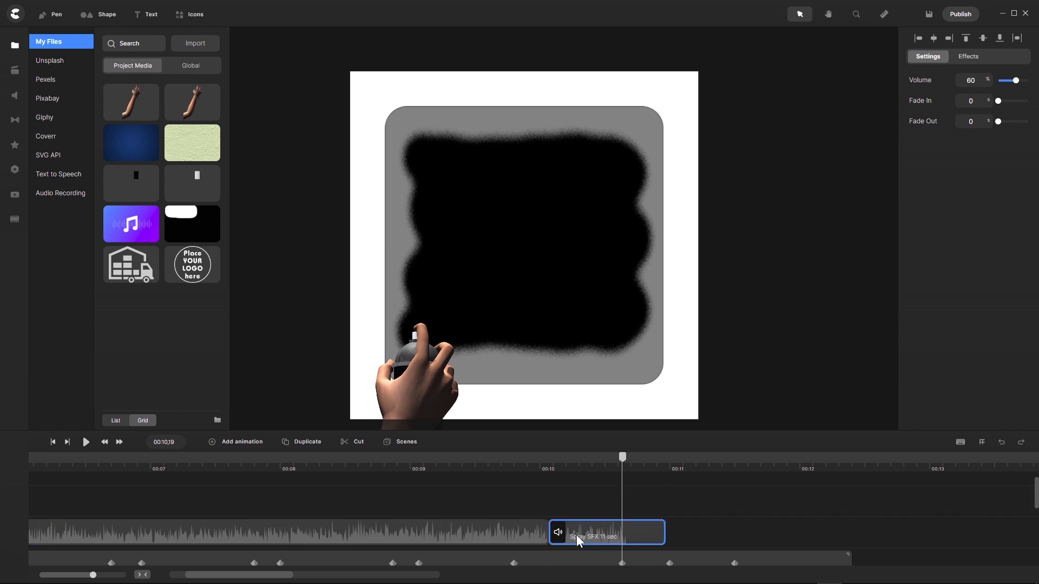
# Step: Group the two Spray SFX clips and rename the group Spraying SFX
pyautogui.keyDown('shift'); pyautogui.click(520, 528); pyautogui.keyUp('shift')
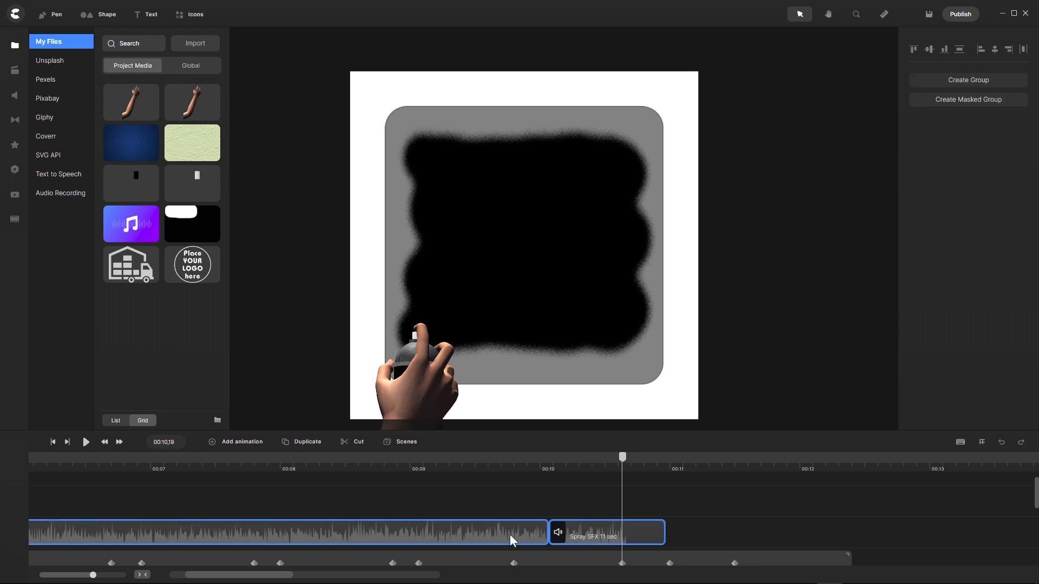
pyautogui.rightClick(510, 526)
pyautogui.click(528, 479)
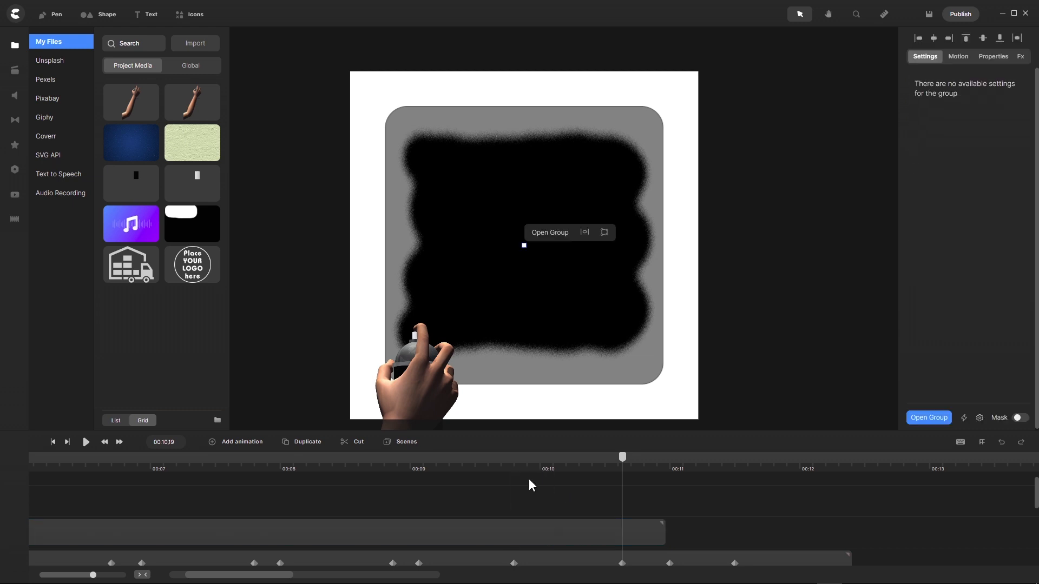
pyautogui.hscroll(-6, 388, 557)
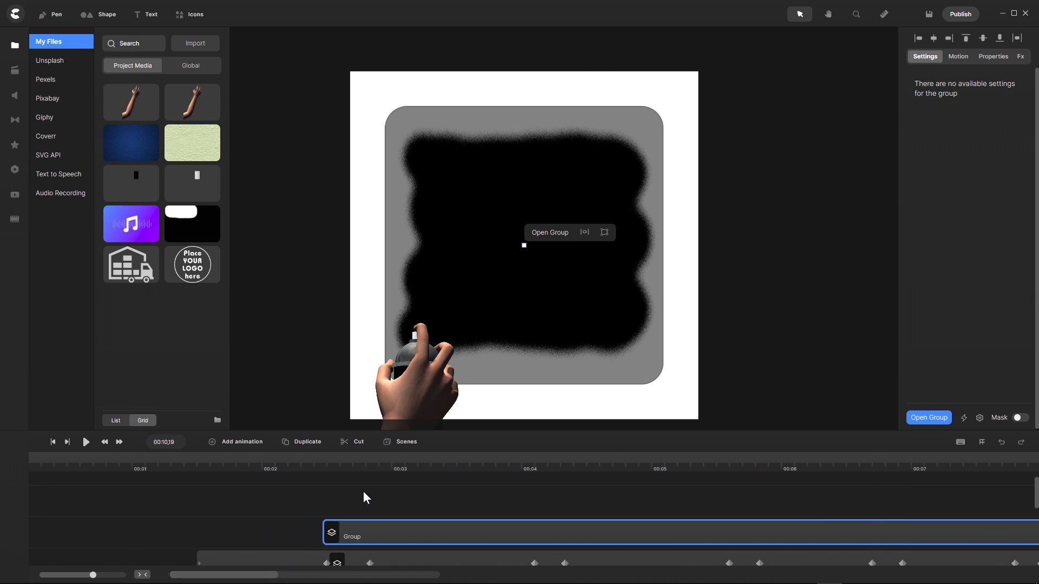
pyautogui.rightClick(361, 531)
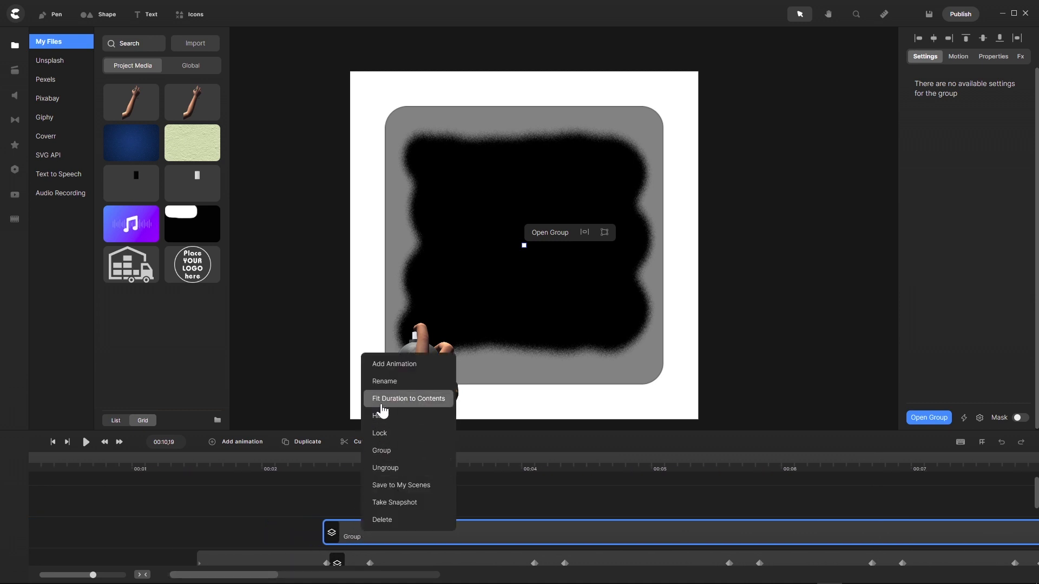
pyautogui.click(381, 381)
pyautogui.write('Spa')
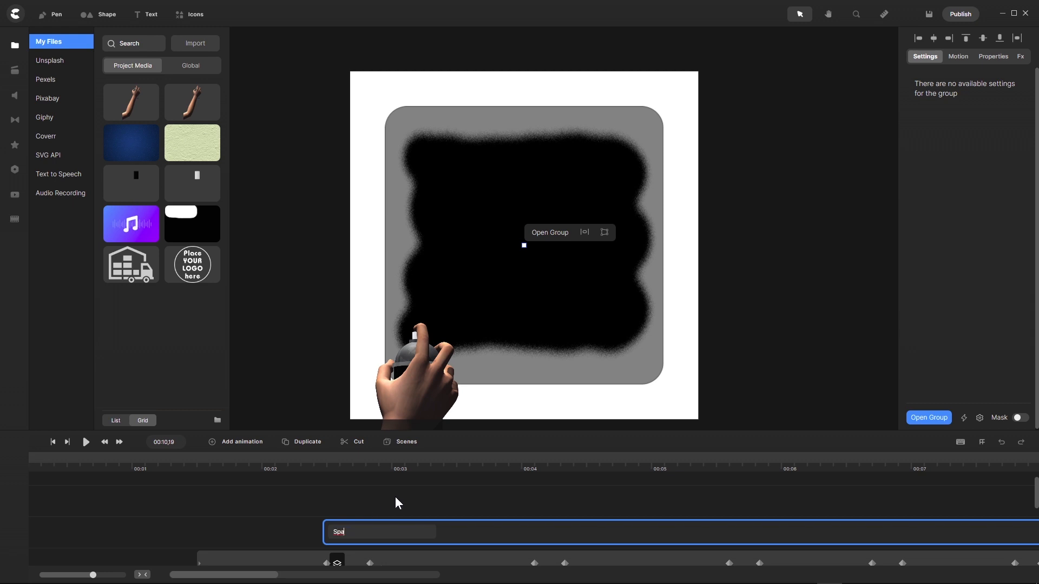
pyautogui.press('BackSpace')
pyautogui.write('raying SFX')
pyautogui.press('Return')
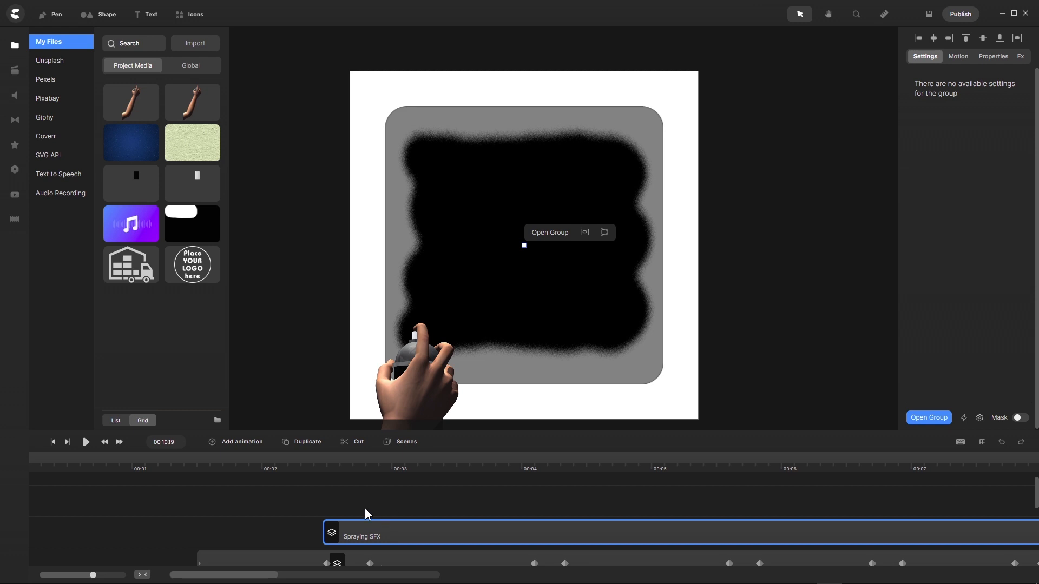
# Step: Hide the media library and play the animation from the start to check the spray sound against the hand's movement
pyautogui.click(142, 574)
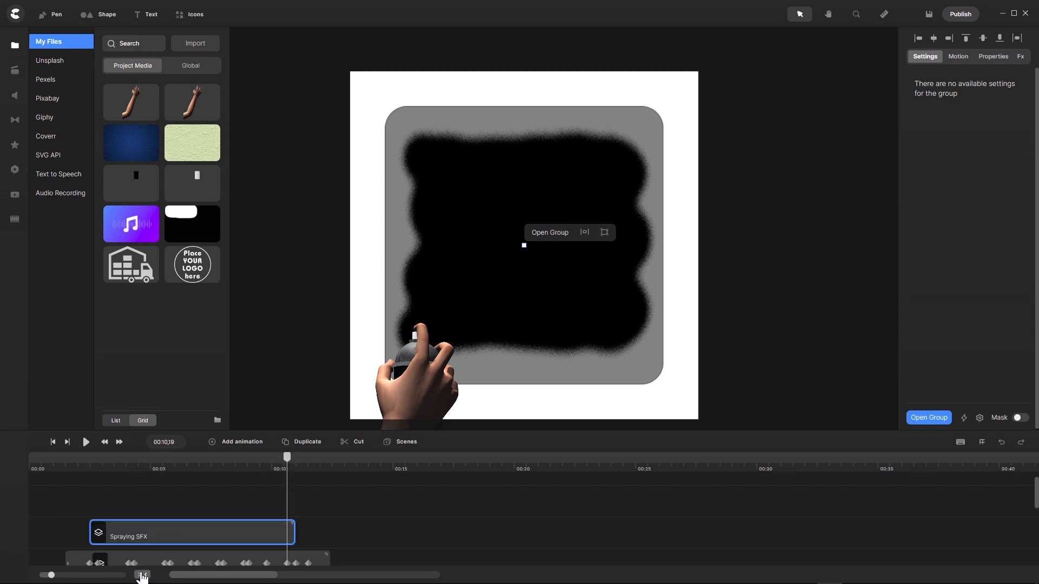
pyautogui.click(52, 442)
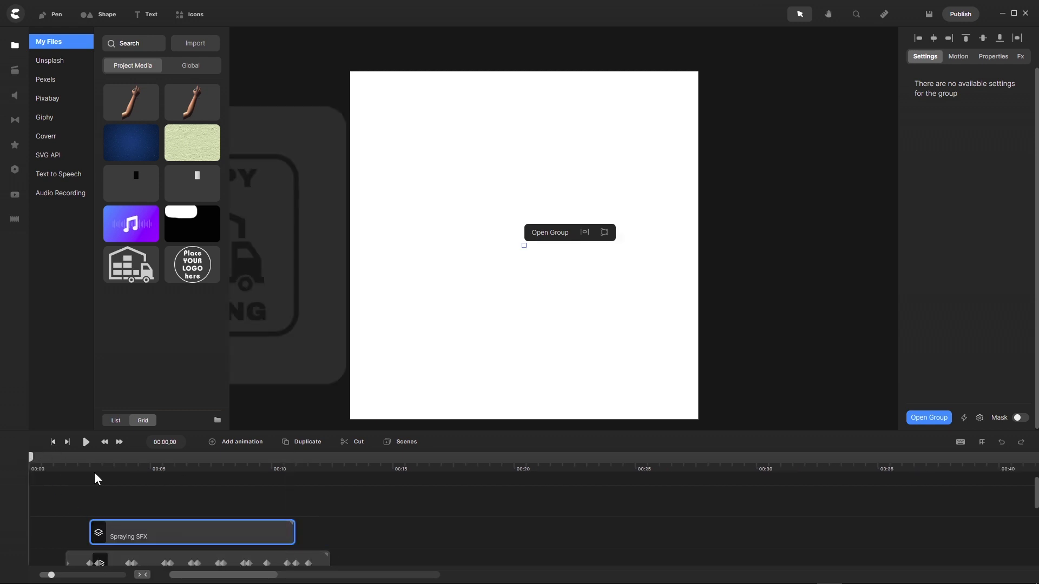
pyautogui.click(132, 495)
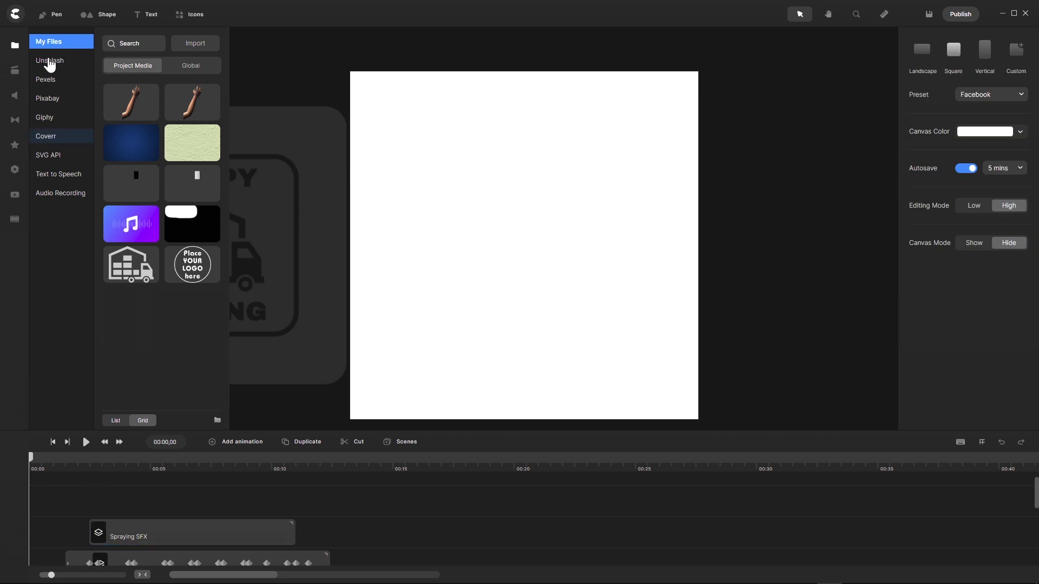
pyautogui.click(14, 46)
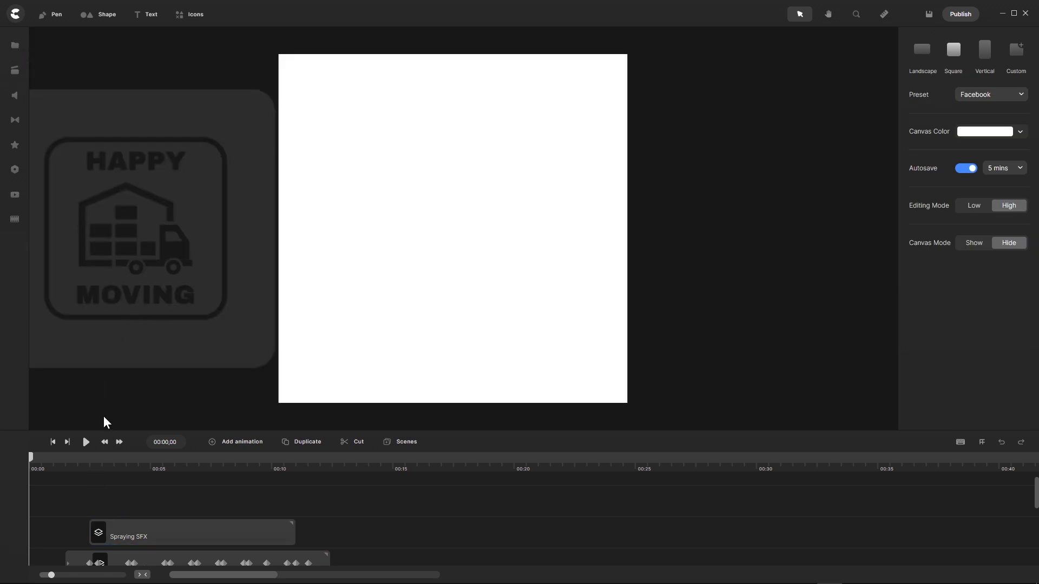
pyautogui.click(86, 443)
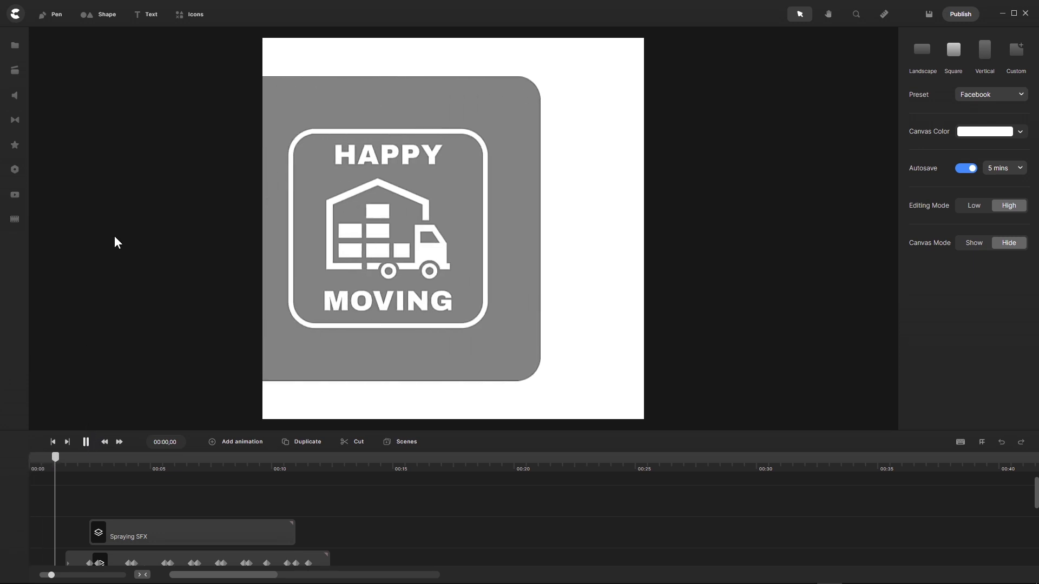
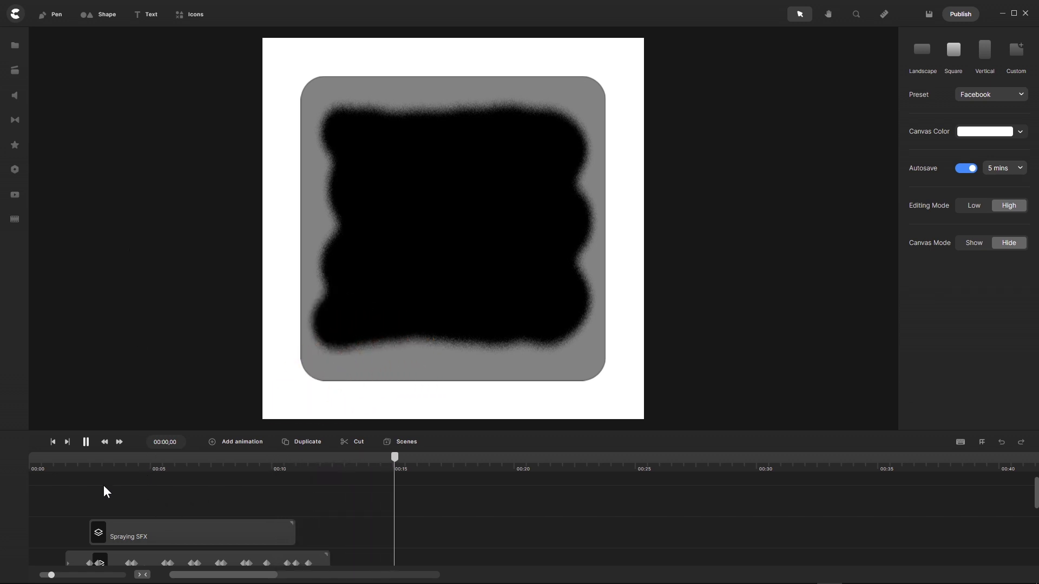
pyautogui.click(85, 443)
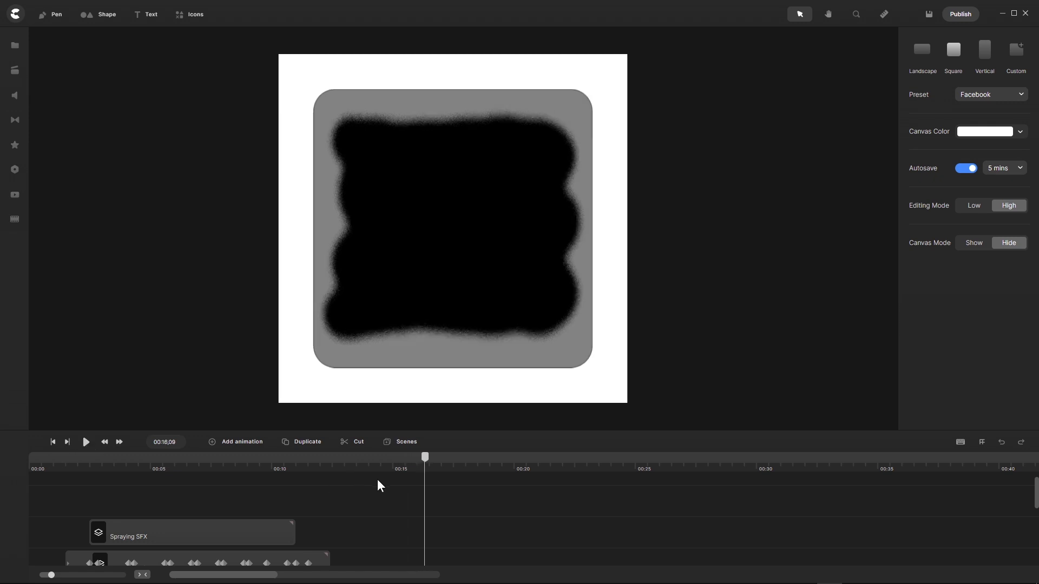
# Step: Place the playhead at 00:11,15, on the last keyframe of the Hand with Can clip
pyautogui.moveTo(423, 466); pyautogui.dragTo(270, 504)
pyautogui.scroll(-2, 446, 496)
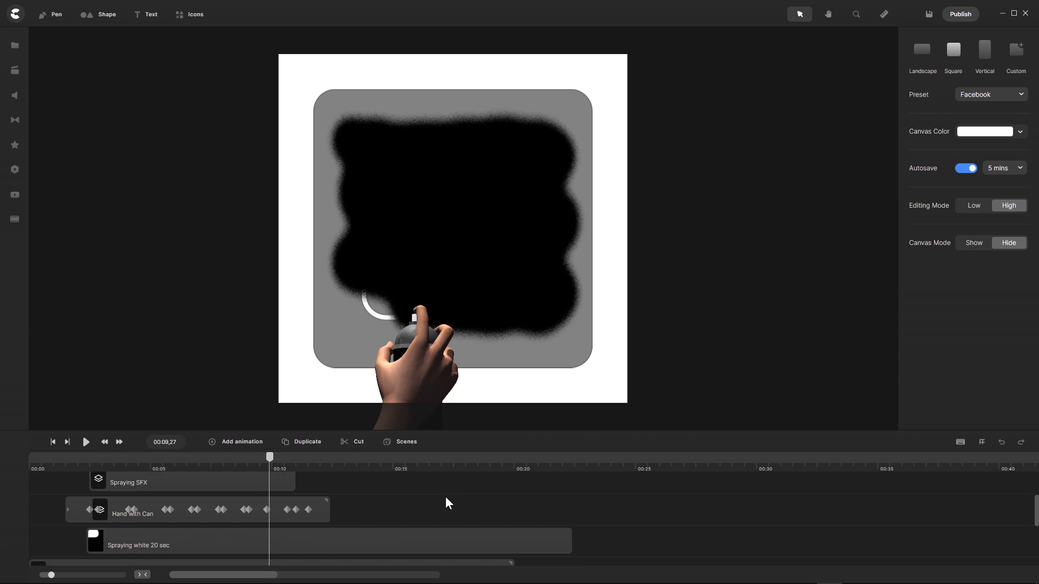
pyautogui.scroll(1, 446, 497)
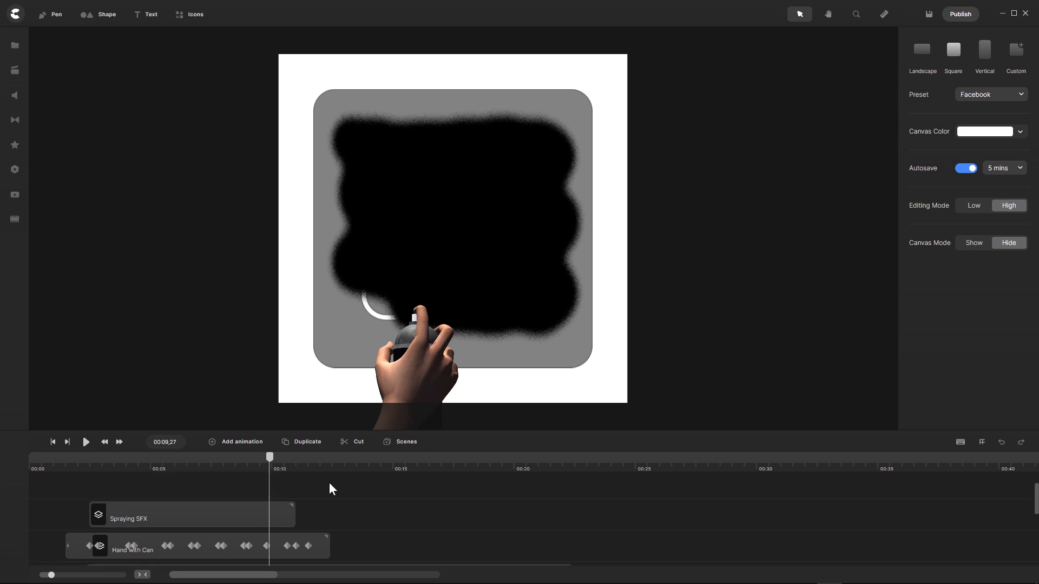
pyautogui.moveTo(269, 465)
pyautogui.mouseDown()
pyautogui.moveTo(316, 469)
pyautogui.moveTo(286, 468)
pyautogui.mouseUp()
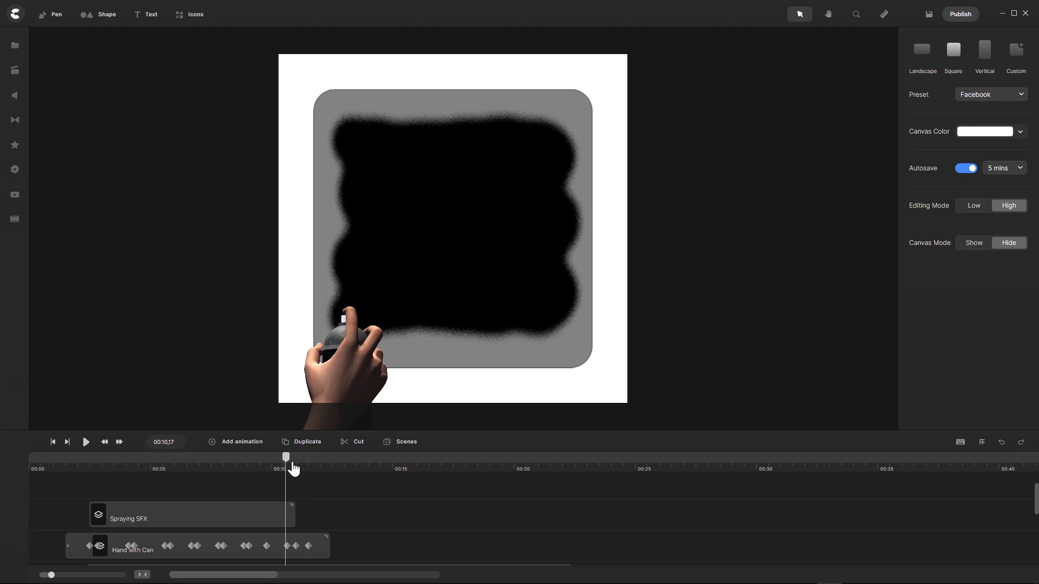
pyautogui.scroll(-1, 333, 486)
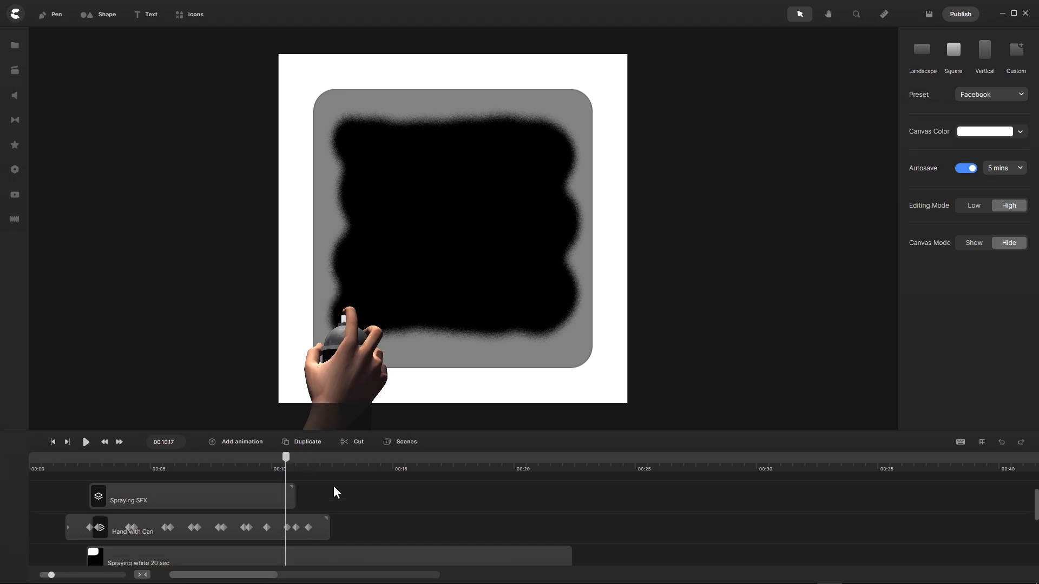
pyautogui.click(246, 499)
pyautogui.moveTo(51, 575); pyautogui.dragTo(92, 579)
pyautogui.moveTo(498, 459); pyautogui.dragTo(621, 490)
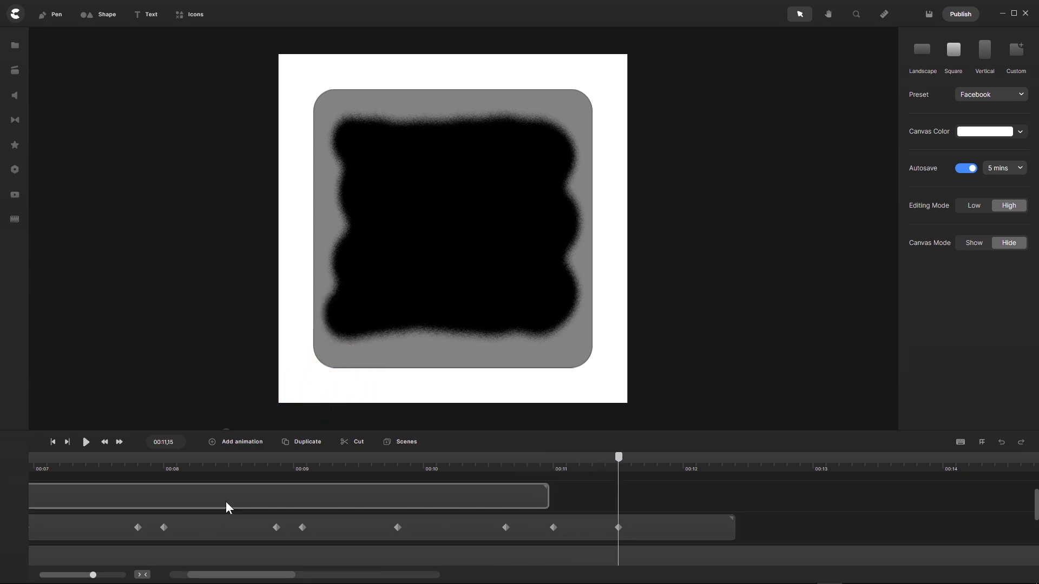
# Step: Move the second Logo Stencil group, below Logo TM, earlier on its track so it starts at the playhead, 00:11,15
pyautogui.scroll(-2, 229, 498)
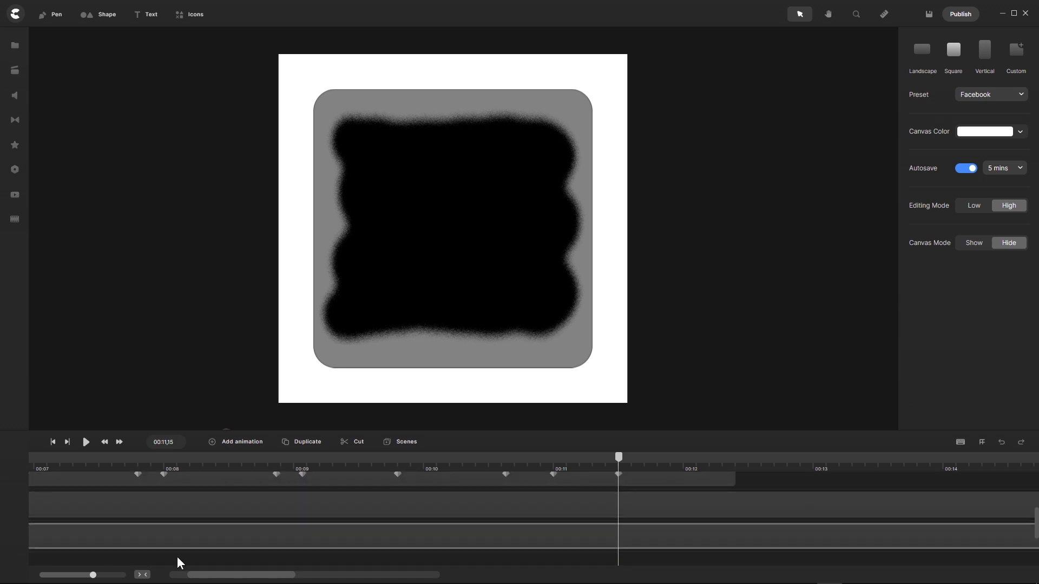
pyautogui.moveTo(93, 574); pyautogui.dragTo(64, 575)
pyautogui.scroll(-1, 390, 534)
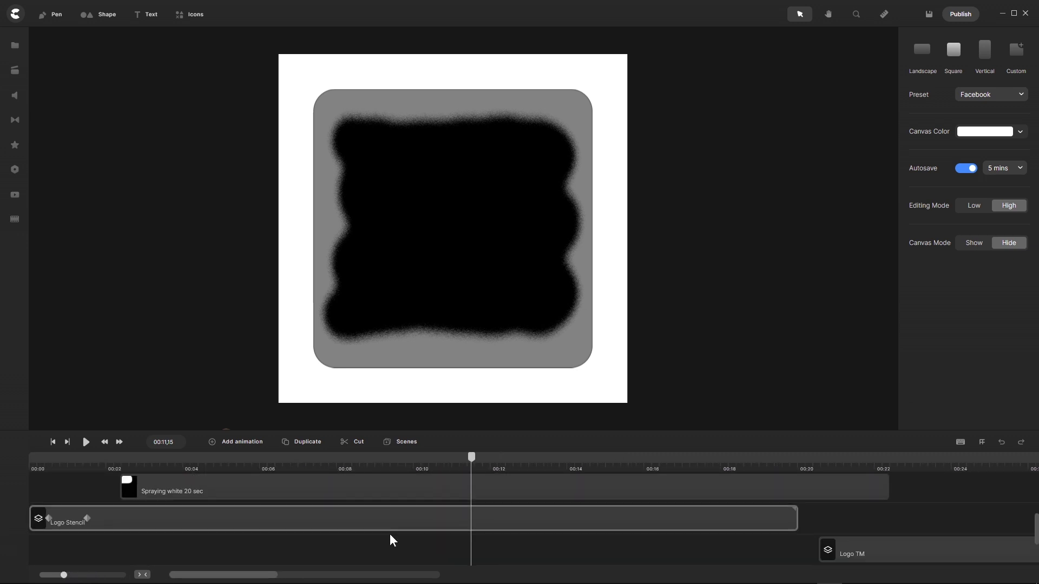
pyautogui.scroll(1, 389, 534)
pyautogui.scroll(-2, 390, 534)
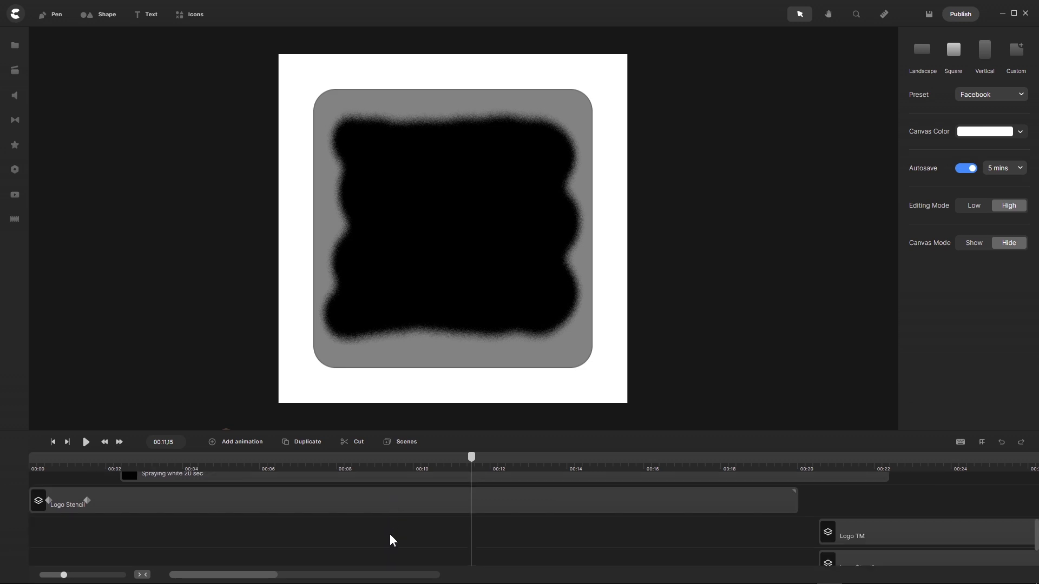
pyautogui.scroll(-1, 390, 533)
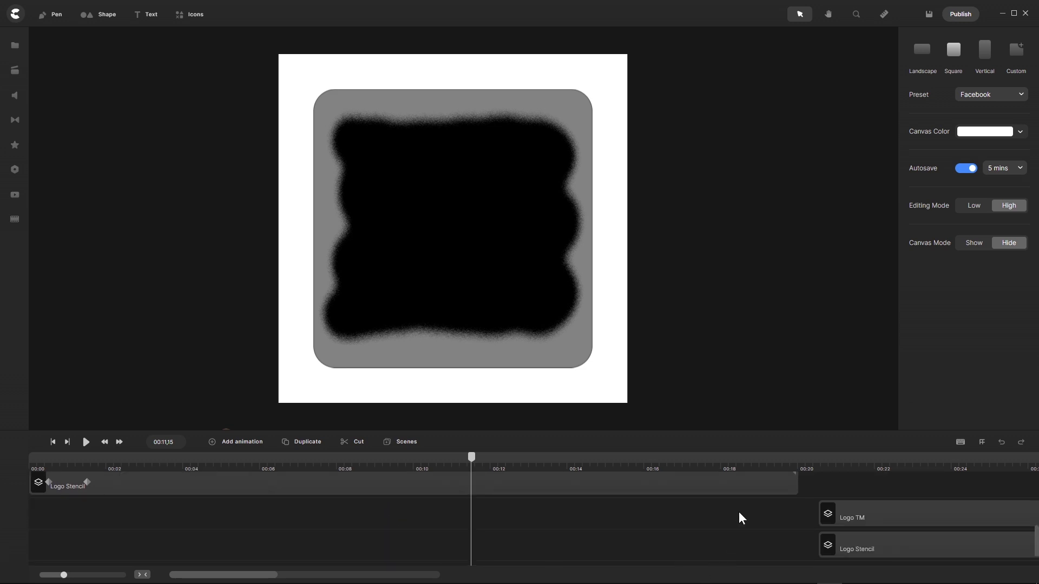
pyautogui.moveTo(853, 543); pyautogui.dragTo(507, 550)
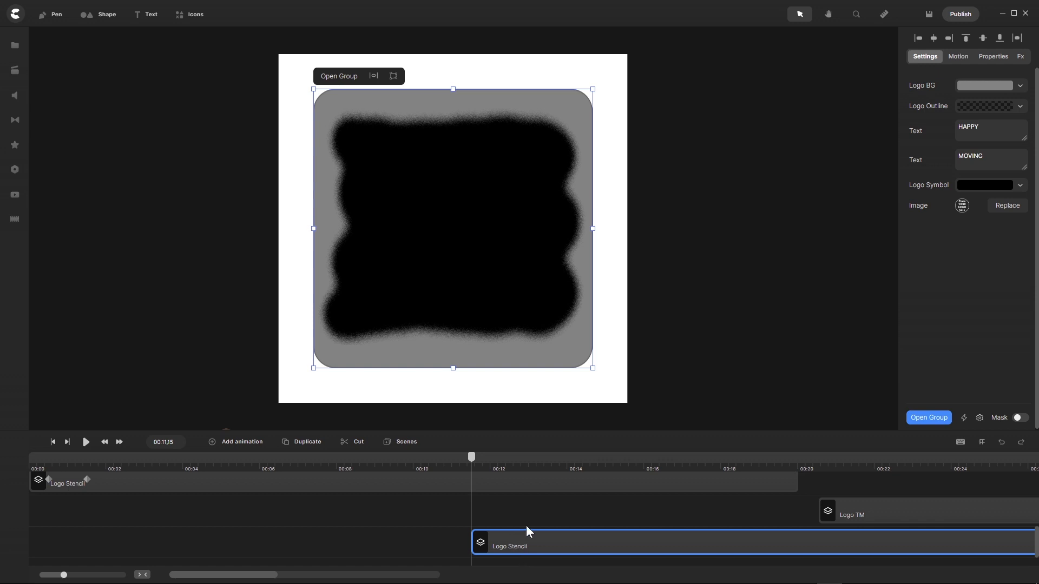
pyautogui.scroll(1, 481, 510)
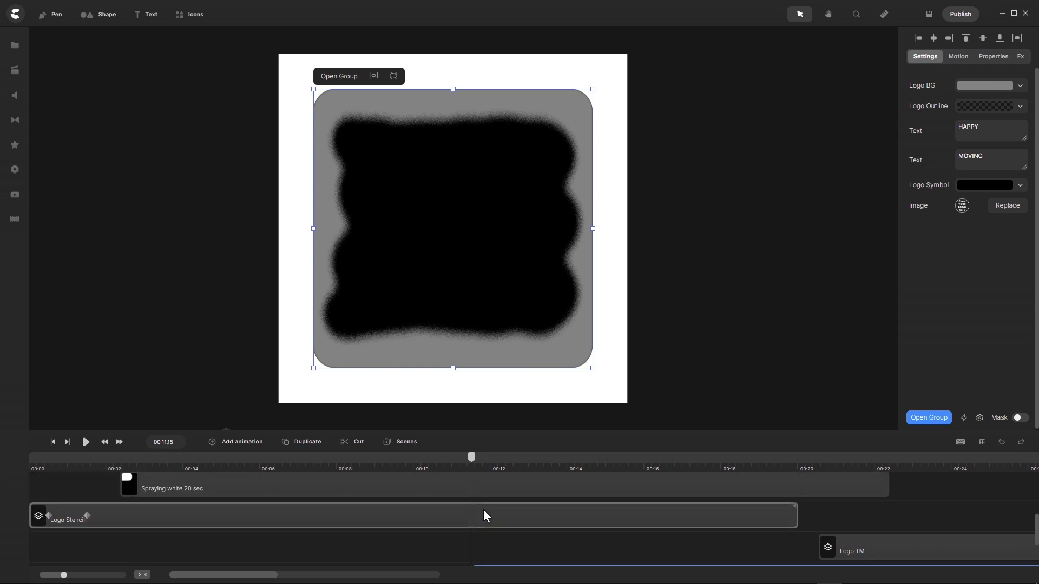
pyautogui.moveTo(510, 559)
pyautogui.mouseDown()
pyautogui.moveTo(520, 554)
pyautogui.moveTo(512, 554)
pyautogui.mouseUp()
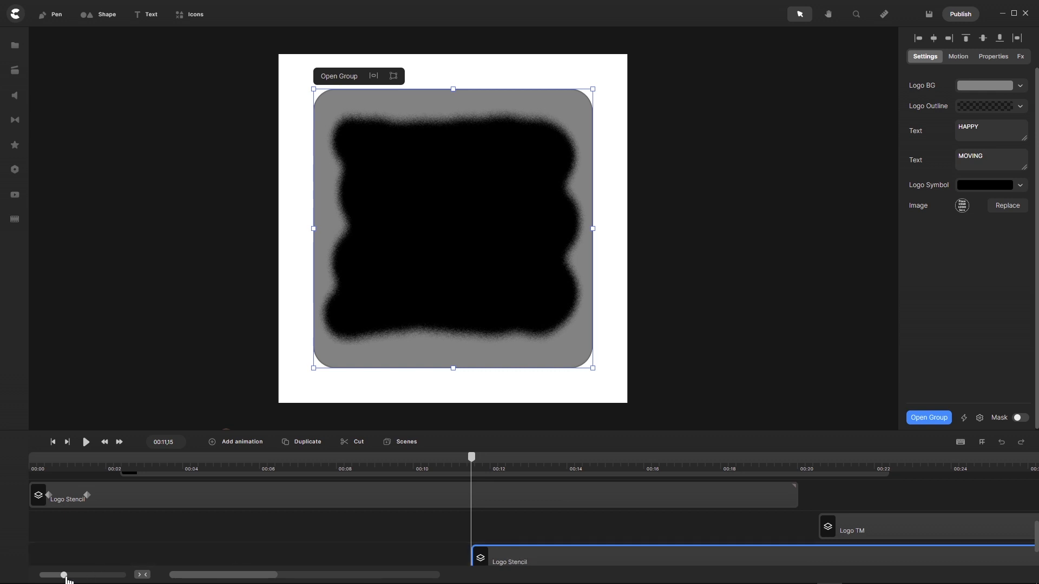
pyautogui.moveTo(65, 575); pyautogui.dragTo(87, 575)
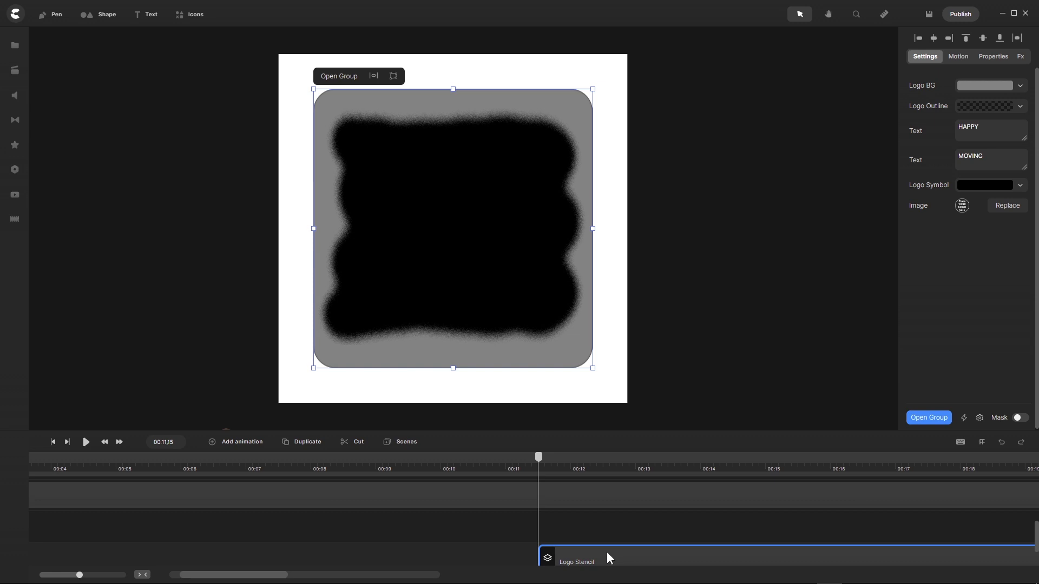
# Step: Trim the end of the first Logo Stencil clip to the playhead at 00:11,15
pyautogui.scroll(3, 515, 533)
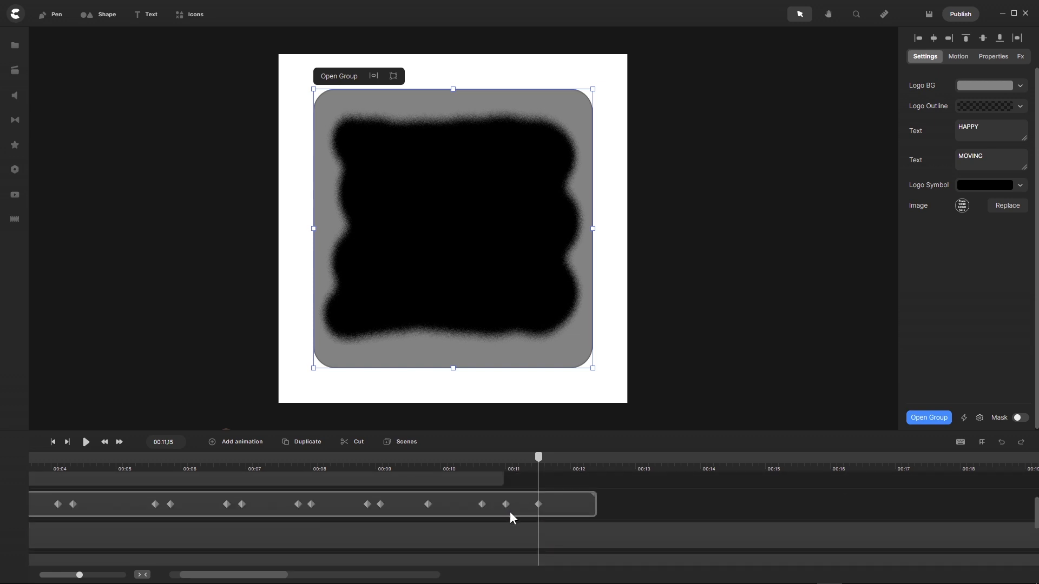
pyautogui.scroll(-3, 473, 539)
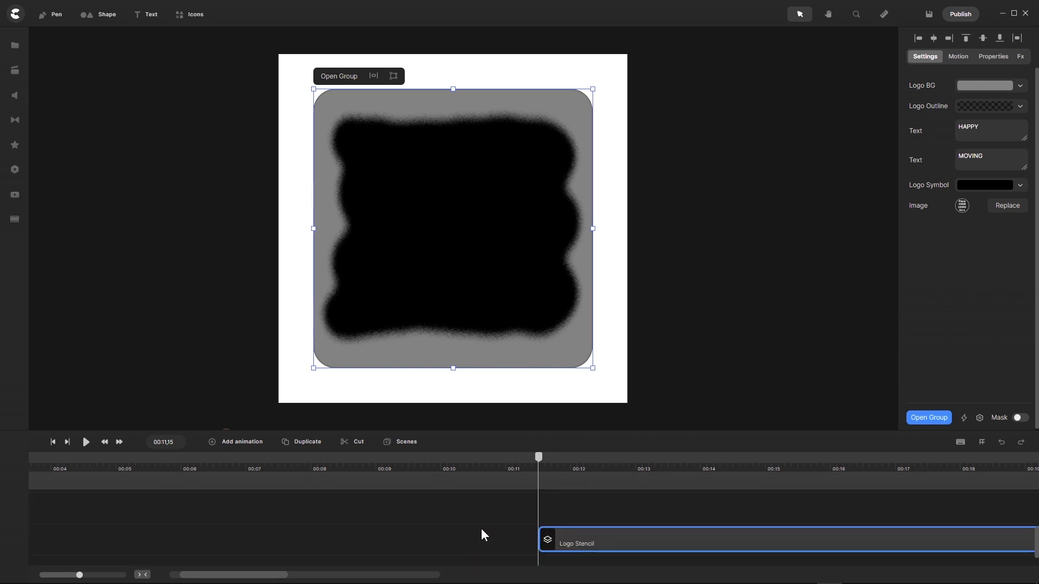
pyautogui.scroll(3, 491, 517)
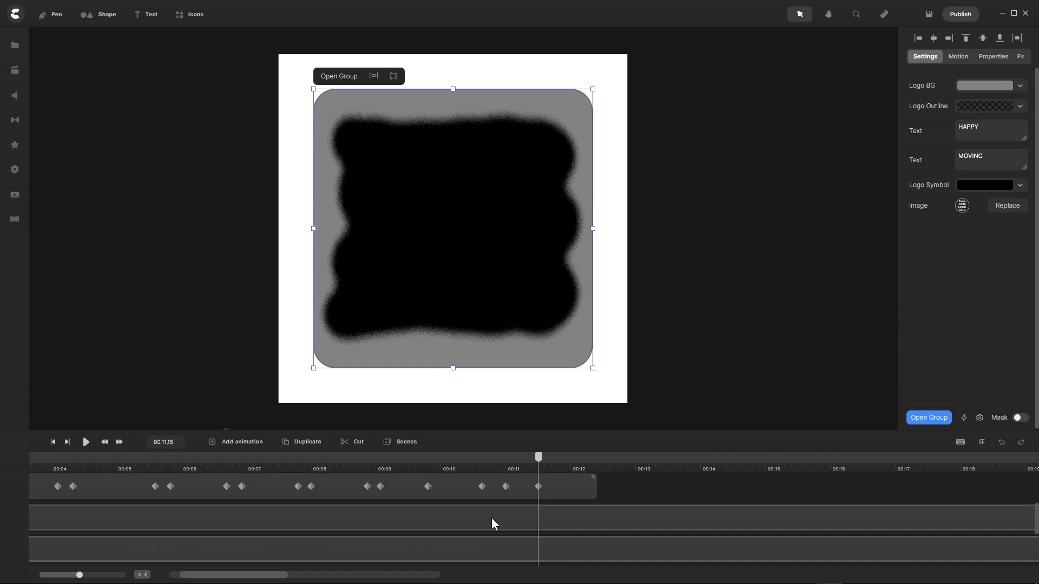
pyautogui.click(142, 575)
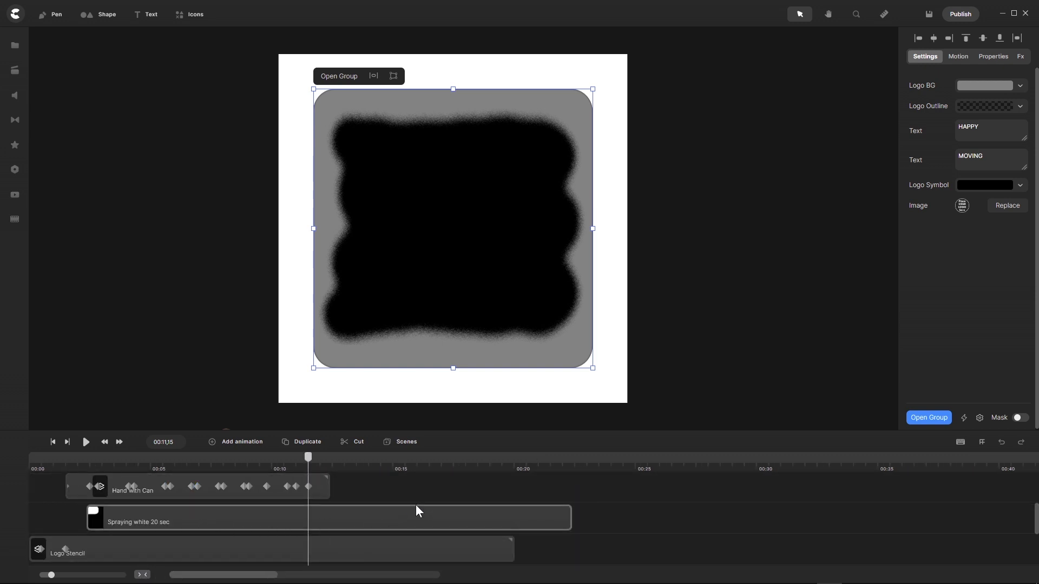
pyautogui.scroll(-2, 574, 545)
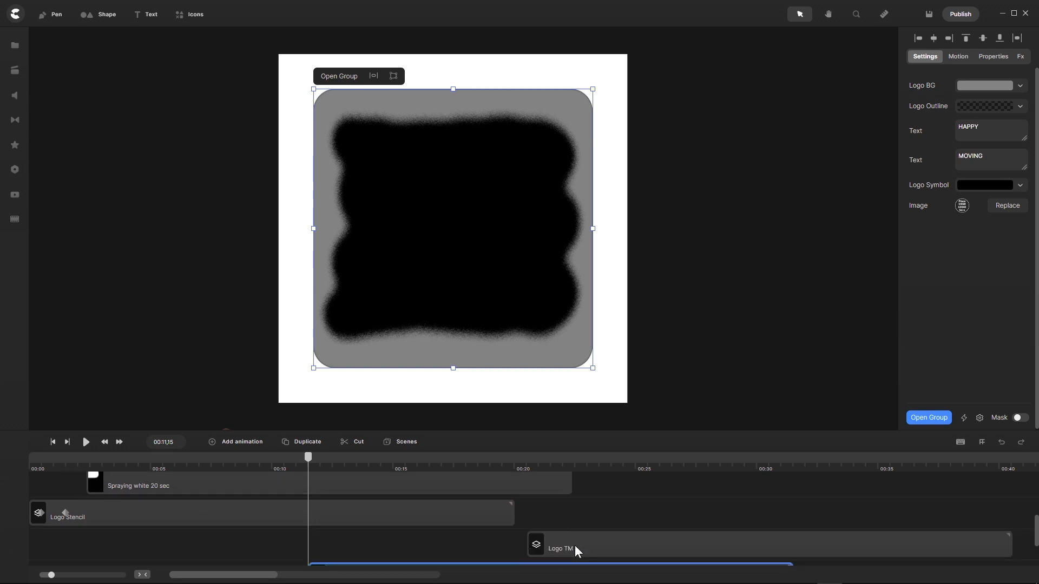
pyautogui.scroll(-1, 575, 545)
pyautogui.scroll(2, 575, 545)
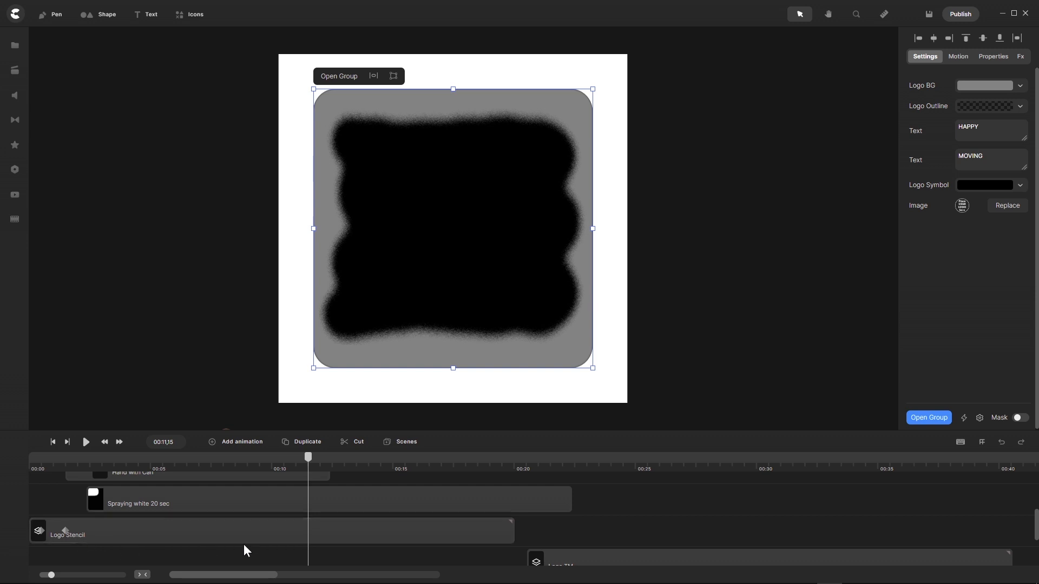
pyautogui.moveTo(512, 535); pyautogui.dragTo(307, 542)
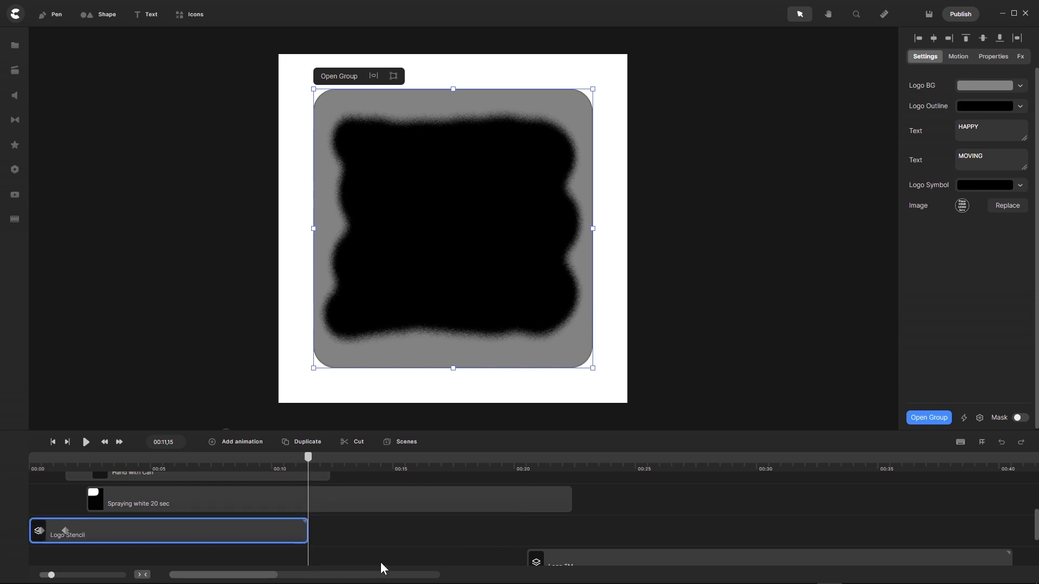
# Step: Split the Spraying white 20 sec clip at 00:11,15 and move its second part on the same track to start at about 00:20
pyautogui.scroll(-2, 371, 540)
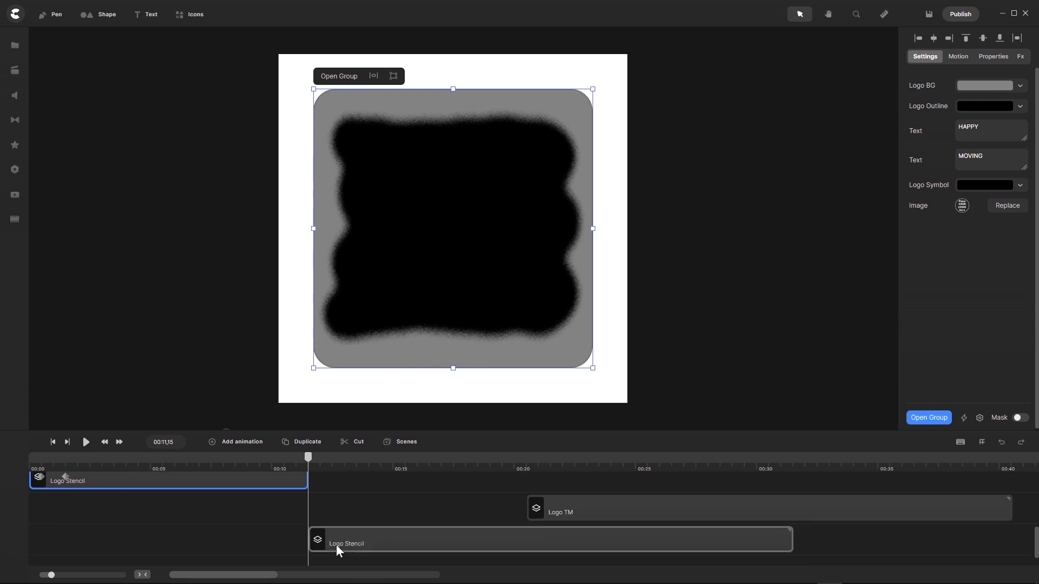
pyautogui.scroll(2, 329, 495)
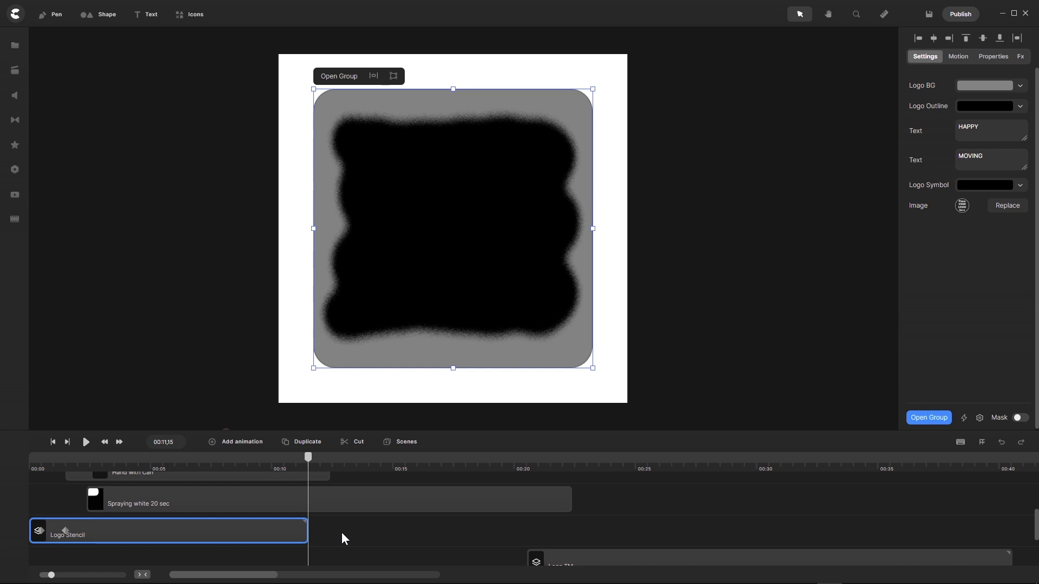
pyautogui.click(317, 502)
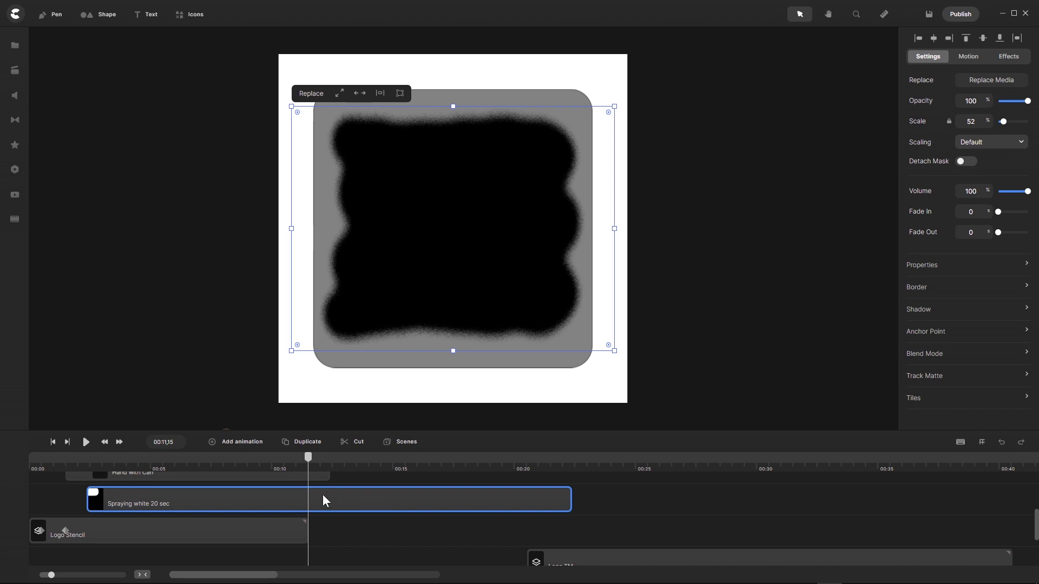
pyautogui.click(345, 444)
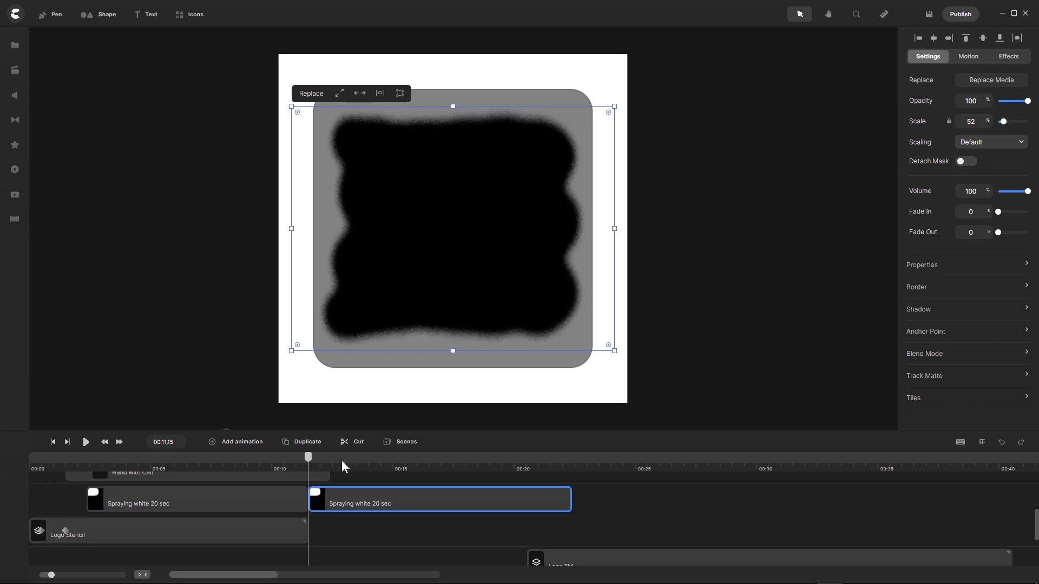
pyautogui.moveTo(356, 498)
pyautogui.mouseDown()
pyautogui.moveTo(548, 511)
pyautogui.moveTo(566, 502)
pyautogui.mouseUp()
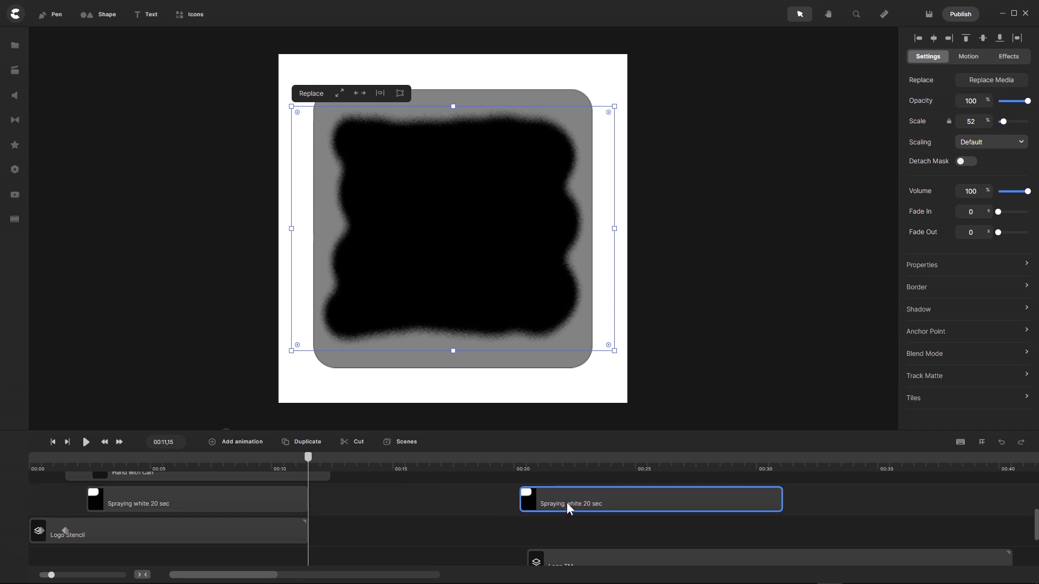
# Step: Remove the excess tracks from the timeline
pyautogui.scroll(1, 411, 512)
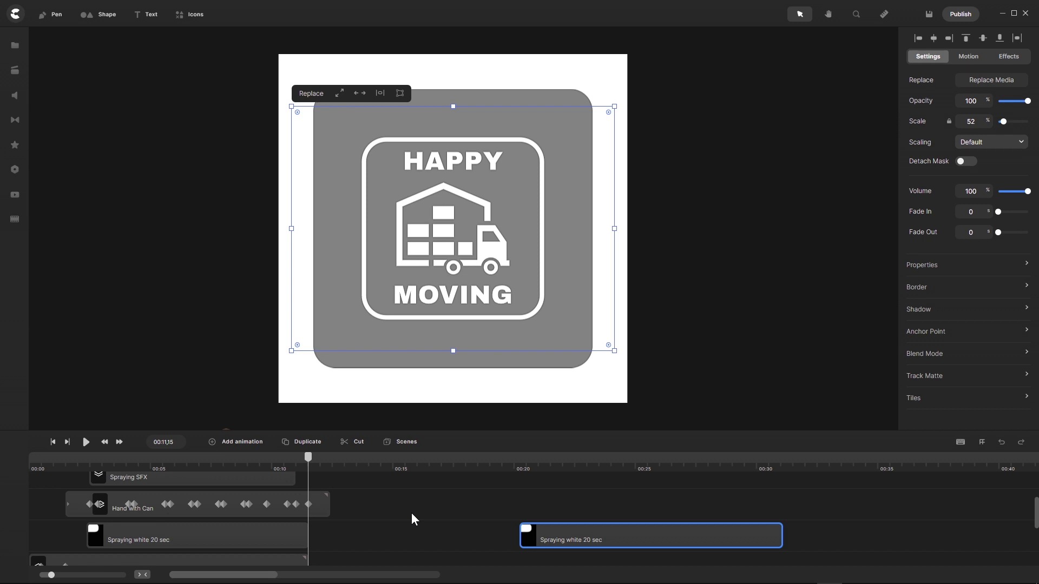
pyautogui.scroll(2, 411, 512)
pyautogui.rightClick(411, 512)
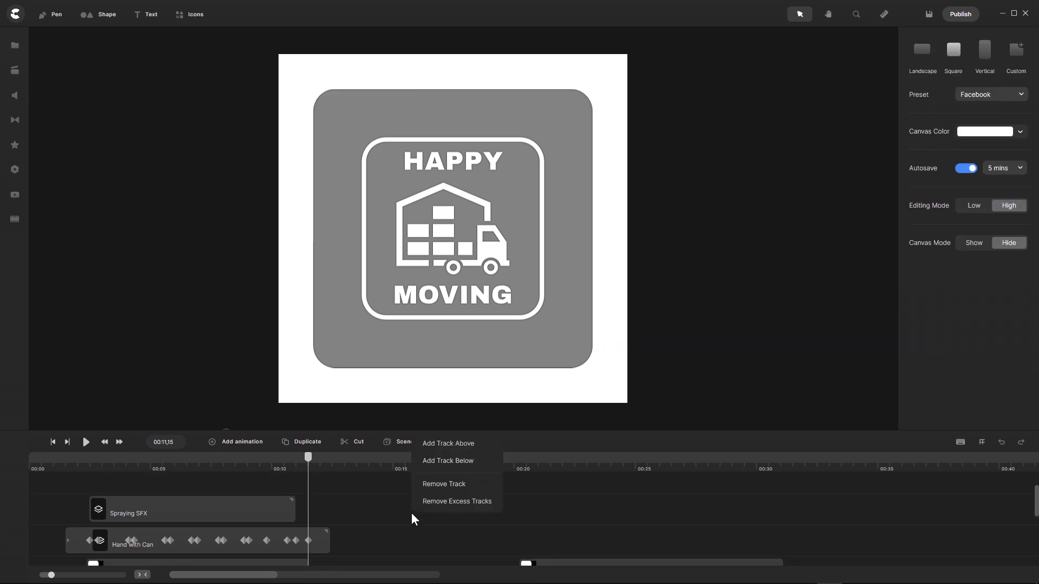
pyautogui.click(423, 502)
# Step: Review how the hand, spray, stencil and logo clips are stacked on the tracks around 00:11,15
pyautogui.scroll(-1, 414, 507)
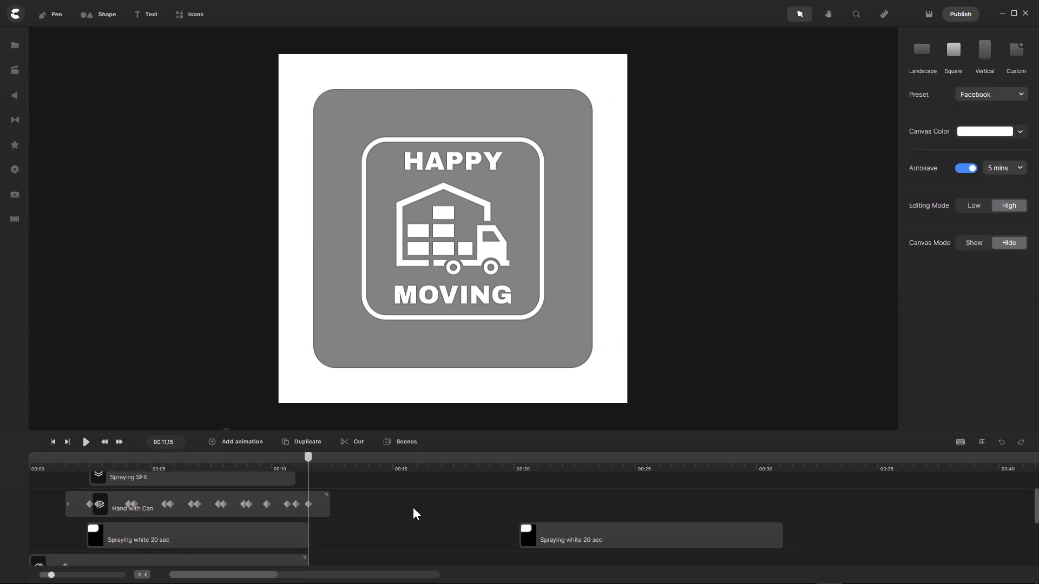
pyautogui.scroll(-1, 413, 508)
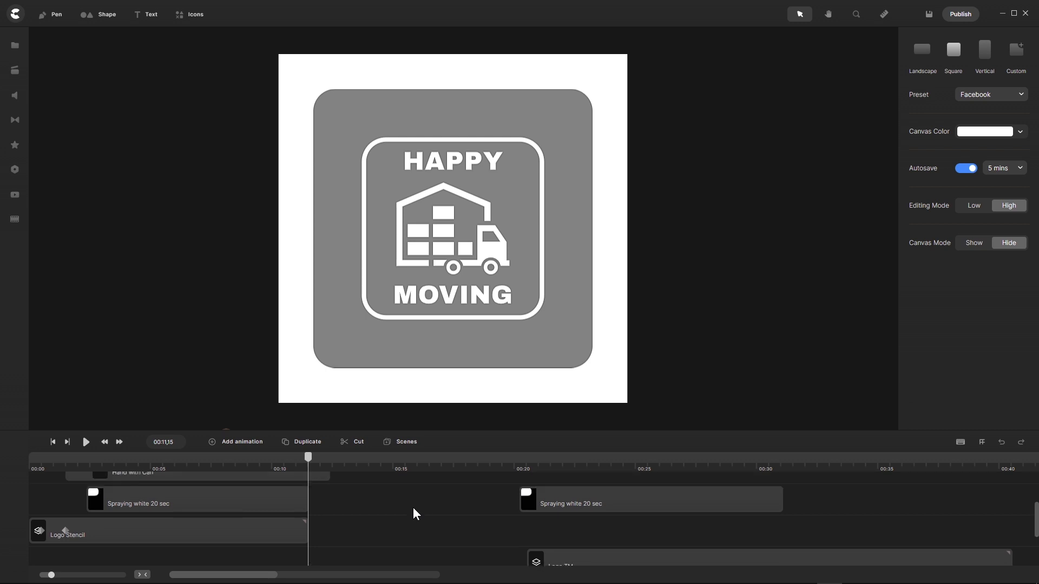
pyautogui.scroll(-1, 413, 509)
pyautogui.scroll(1, 413, 509)
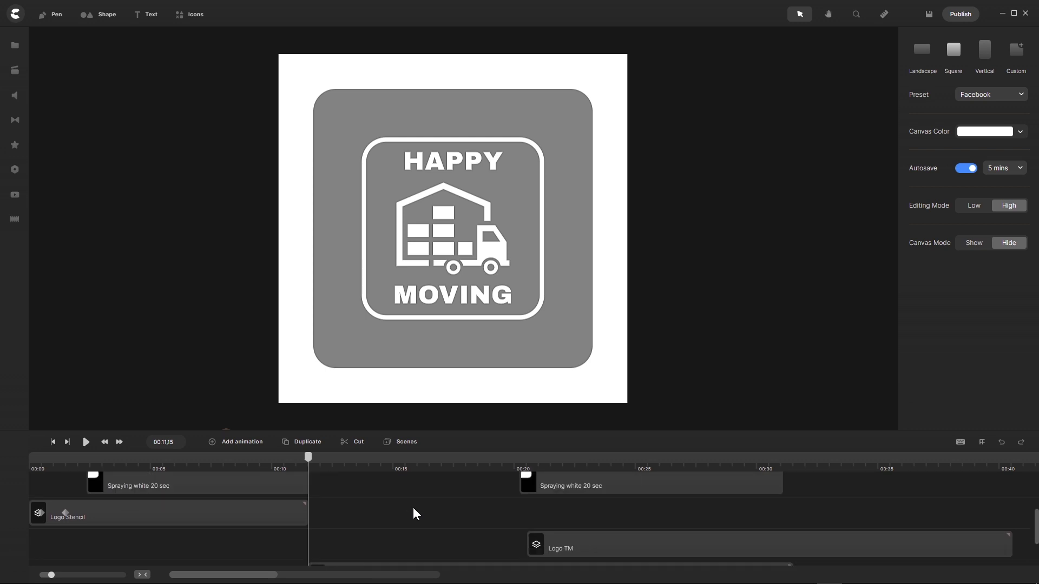
pyautogui.scroll(-1, 413, 513)
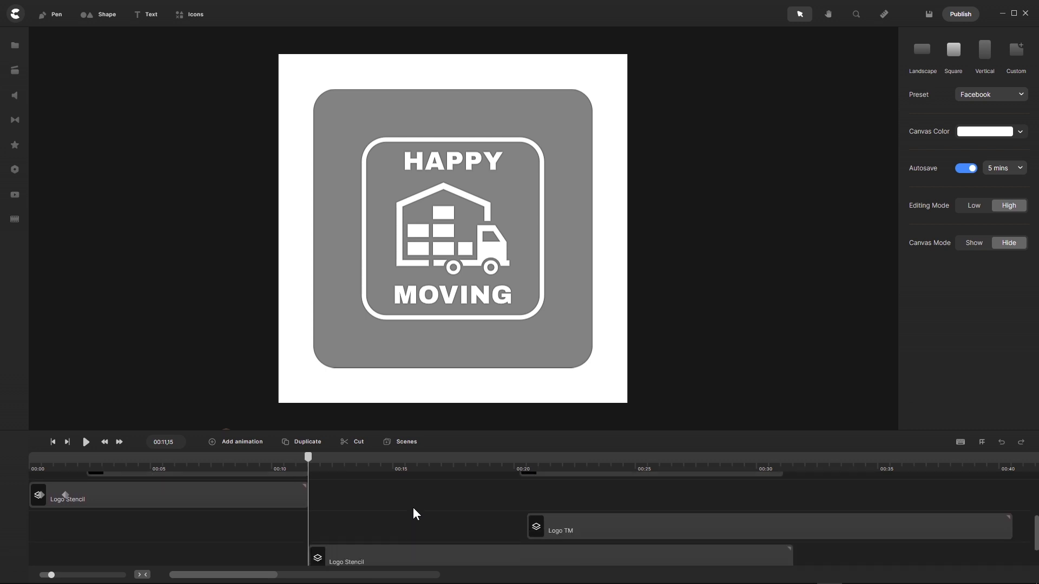
pyautogui.scroll(3, 414, 508)
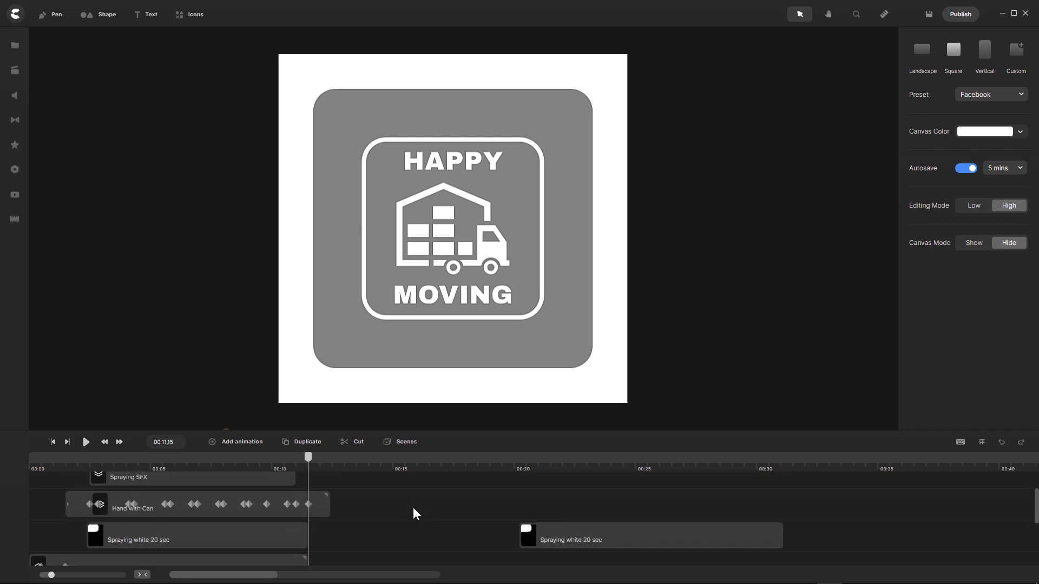
pyautogui.scroll(-1, 414, 508)
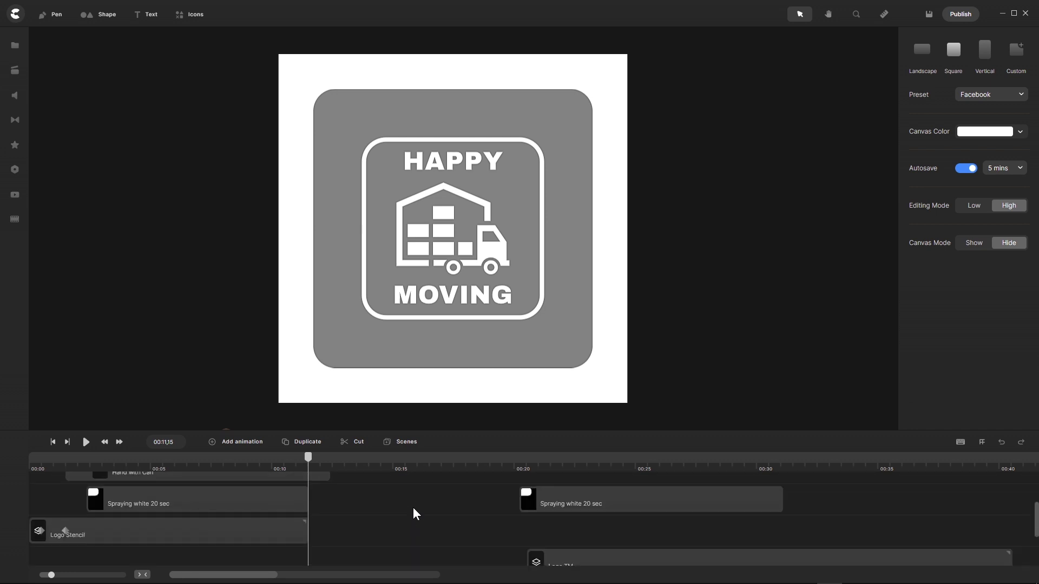
pyautogui.scroll(-1, 414, 513)
pyautogui.scroll(-1, 413, 512)
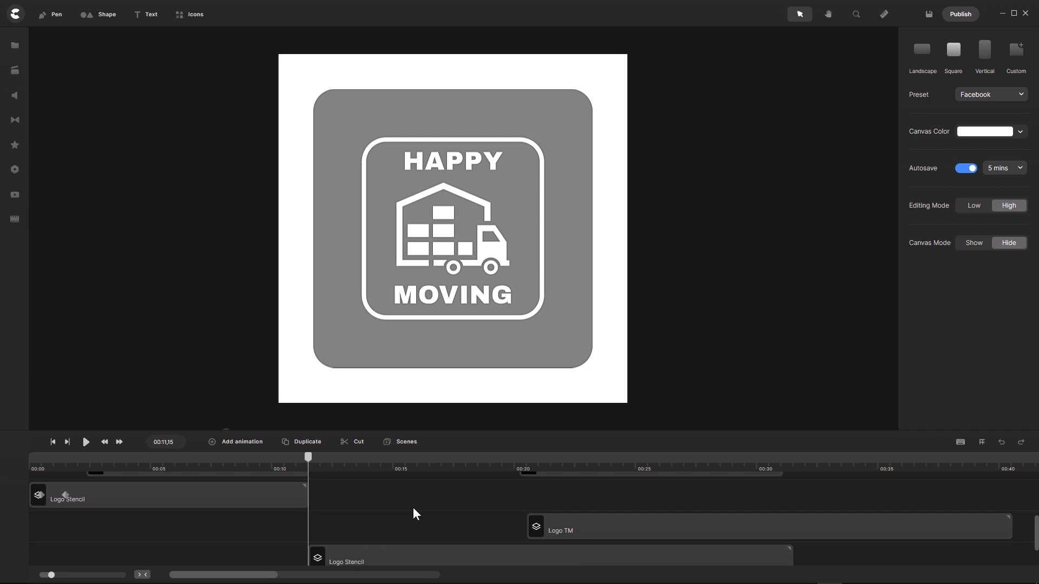
# Step: Move the second Spraying white 20 sec clip to start at about 00:23 and the lower Logo Stencil group to start at 00:00
pyautogui.click(589, 530)
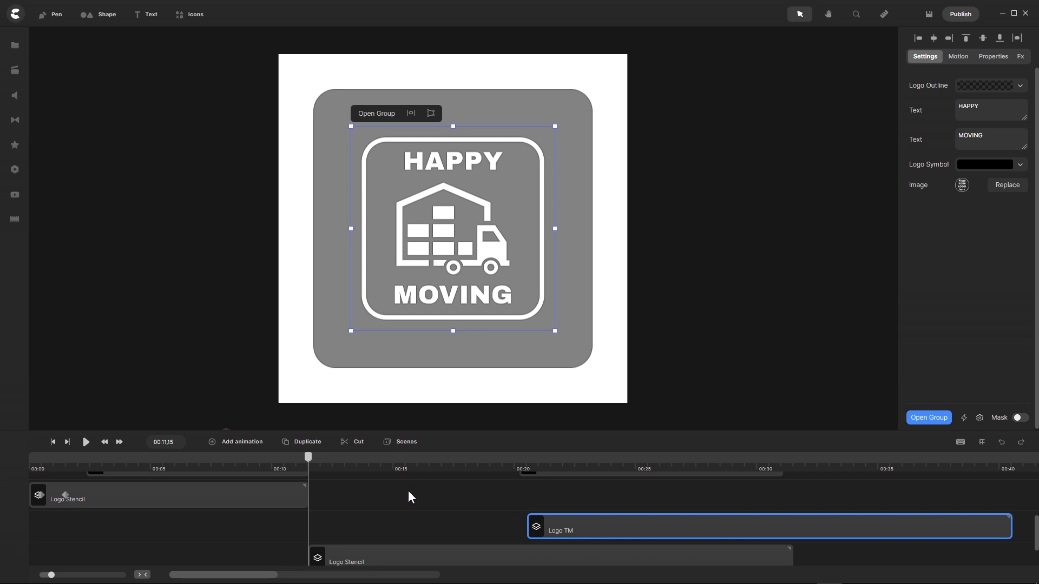
pyautogui.scroll(-3, 412, 494)
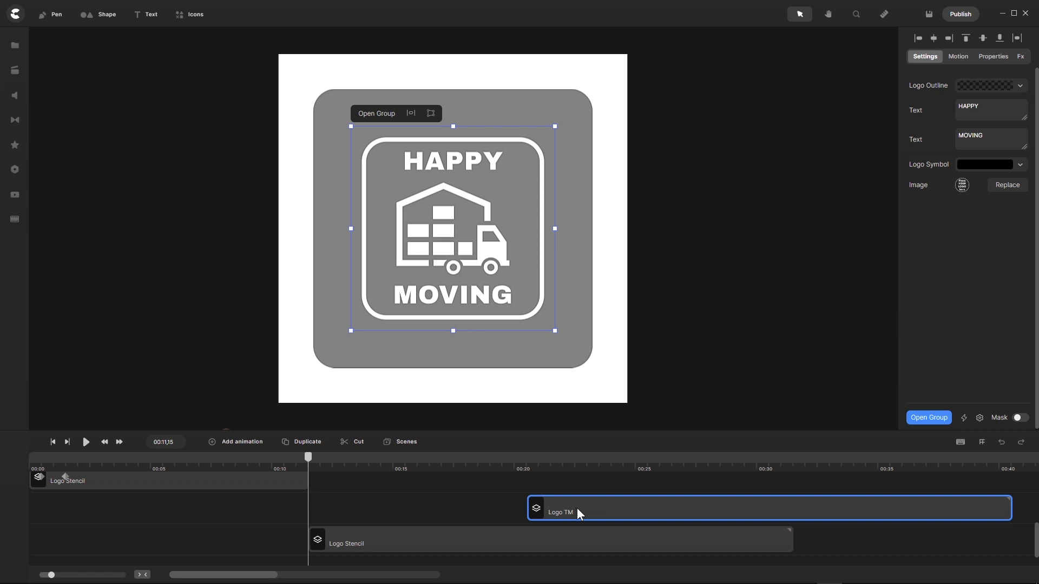
pyautogui.moveTo(308, 457); pyautogui.dragTo(537, 457)
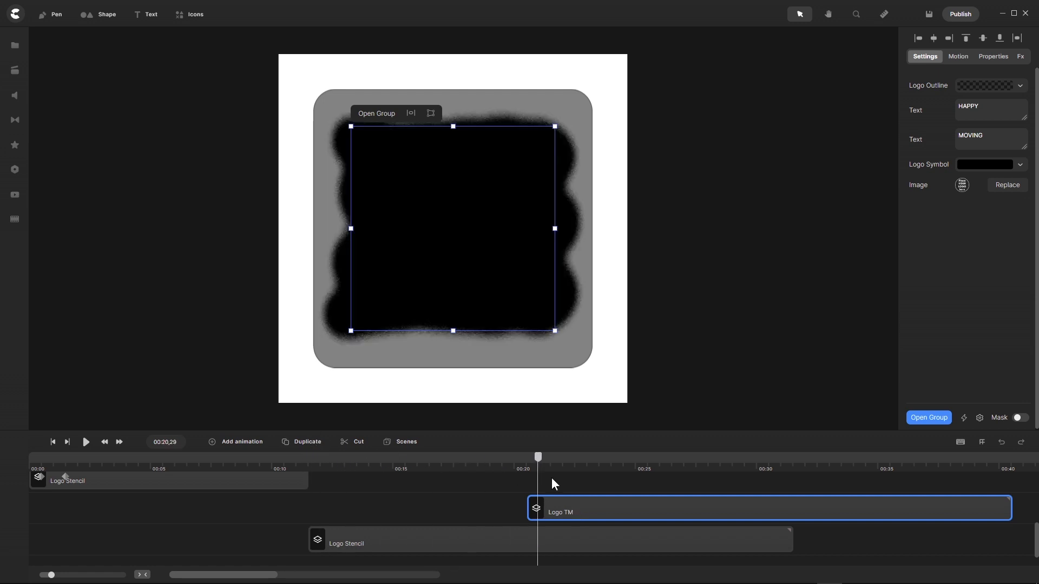
pyautogui.click(569, 483)
pyautogui.scroll(2, 501, 511)
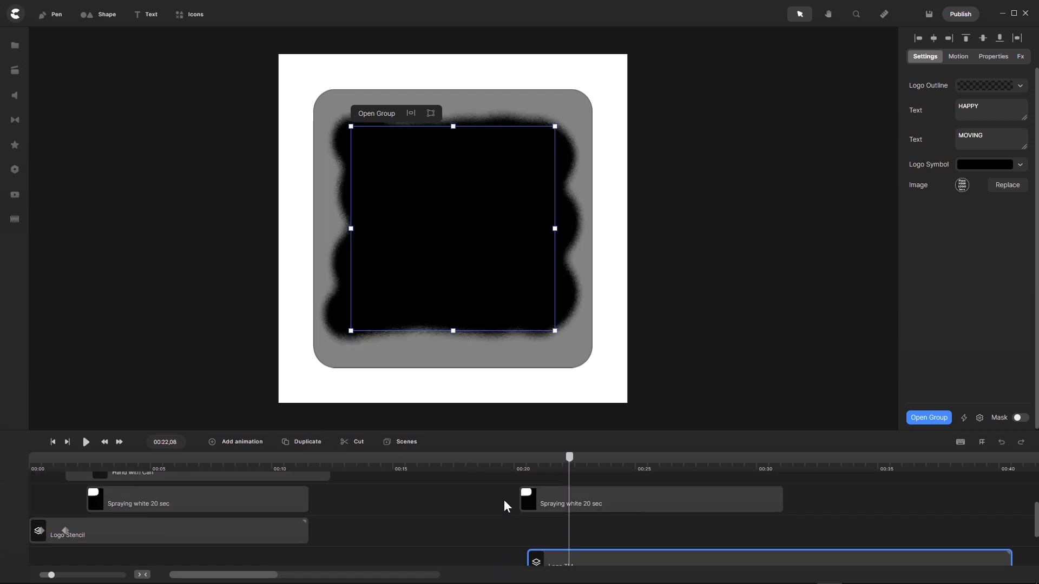
pyautogui.moveTo(639, 511); pyautogui.dragTo(708, 505)
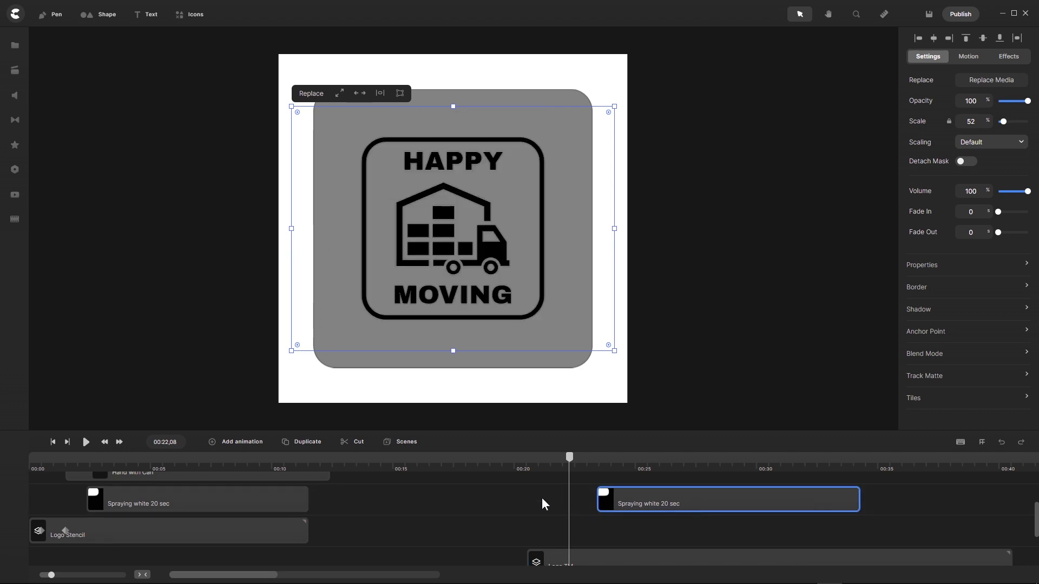
pyautogui.scroll(-2, 505, 493)
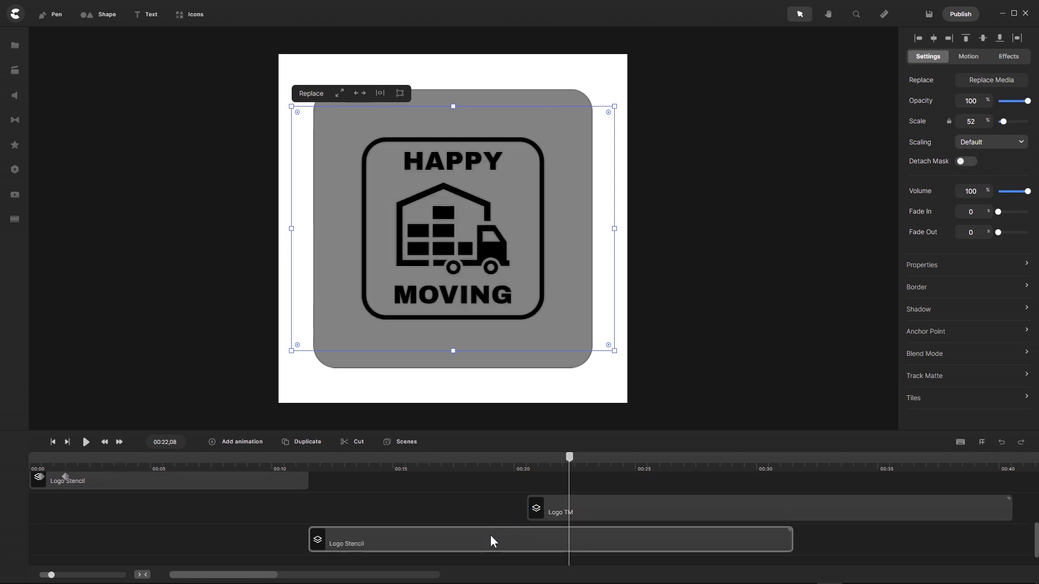
pyautogui.moveTo(490, 535); pyautogui.dragTo(213, 534)
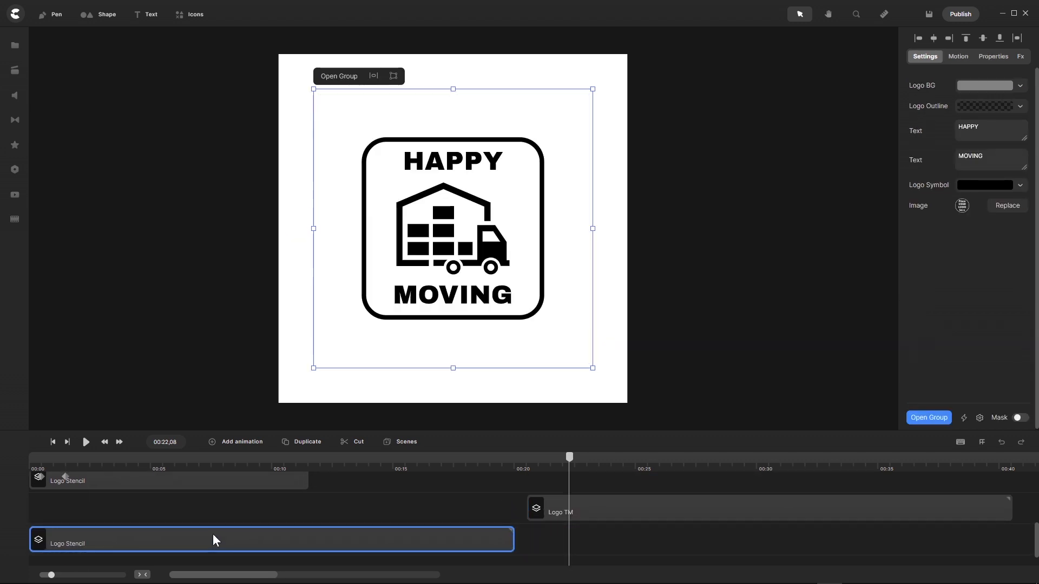
# Step: Rename the Logo TM group to Logo END
pyautogui.click(559, 511)
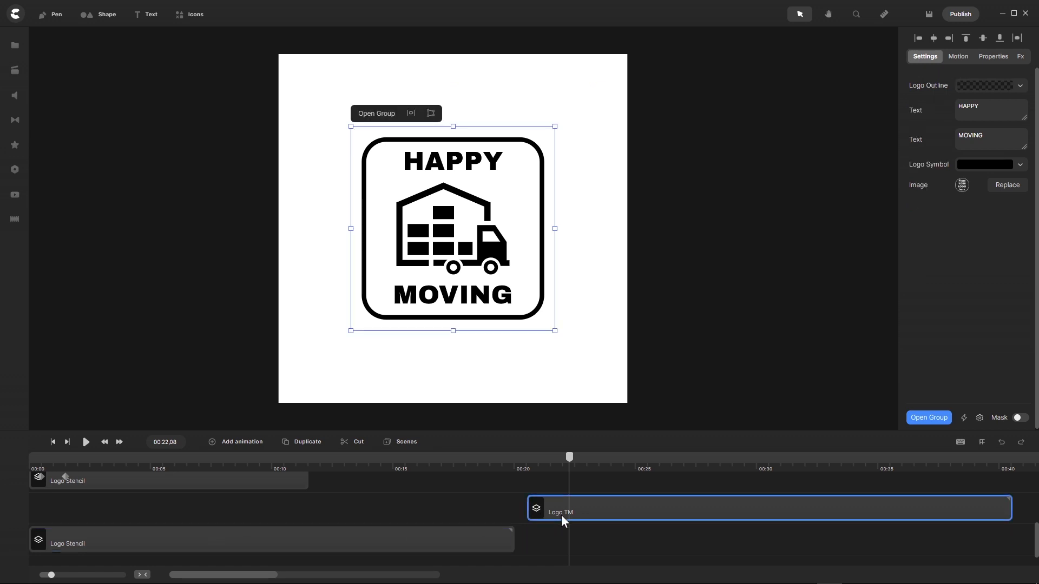
pyautogui.rightClick(560, 515)
pyautogui.click(594, 367)
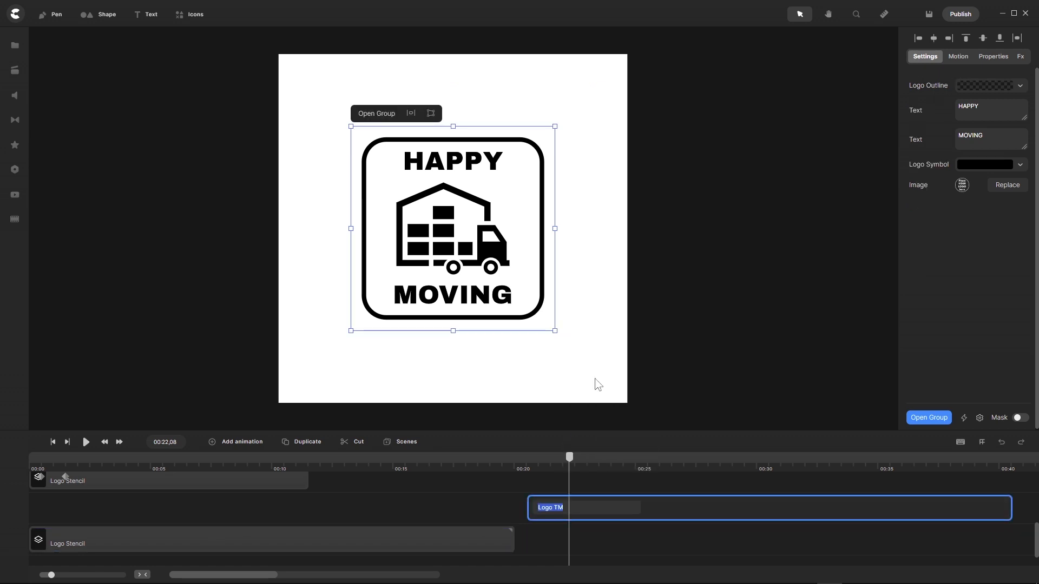
pyautogui.click(576, 510)
pyautogui.press('BackSpace')
pyautogui.write('END')
pyautogui.press('Return')
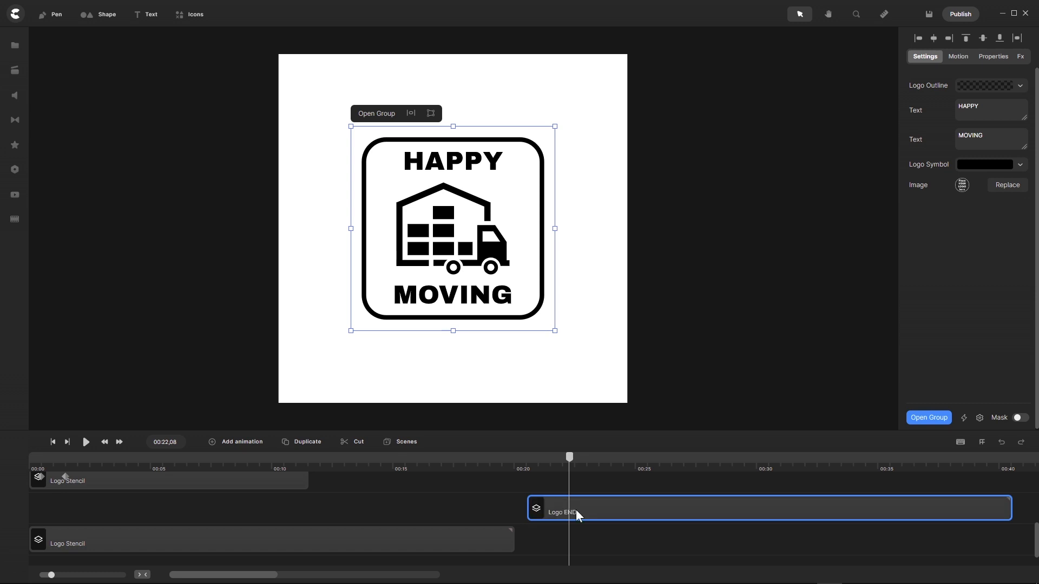
# Step: Move Logo END to the track below the lower Logo Stencil group, starting where the first Spraying white 20 sec clip ends
pyautogui.scroll(3, 428, 485)
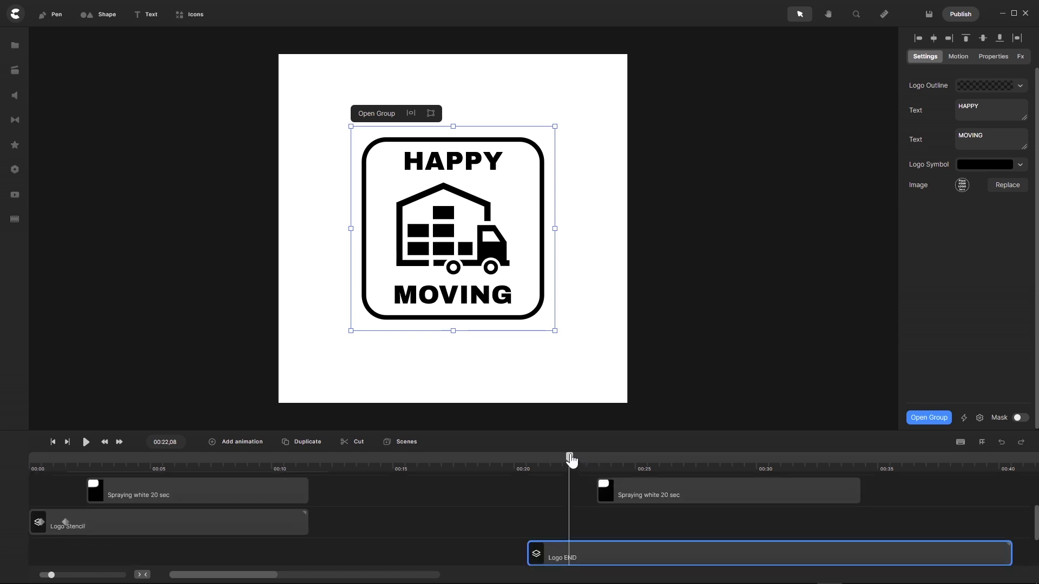
pyautogui.moveTo(570, 458); pyautogui.dragTo(307, 495)
pyautogui.click(303, 495)
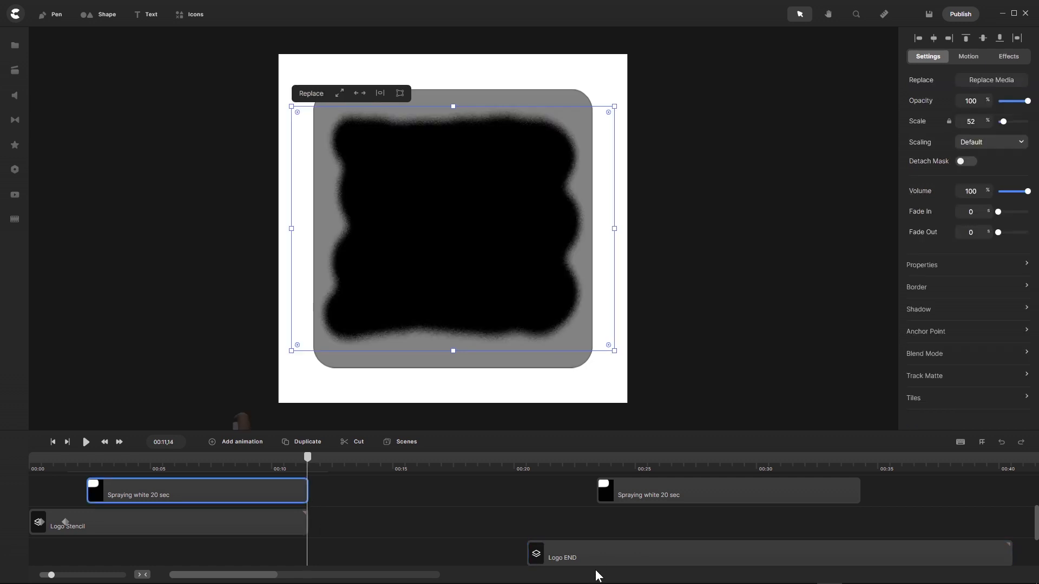
pyautogui.moveTo(591, 553); pyautogui.dragTo(376, 548)
pyautogui.scroll(1, 389, 498)
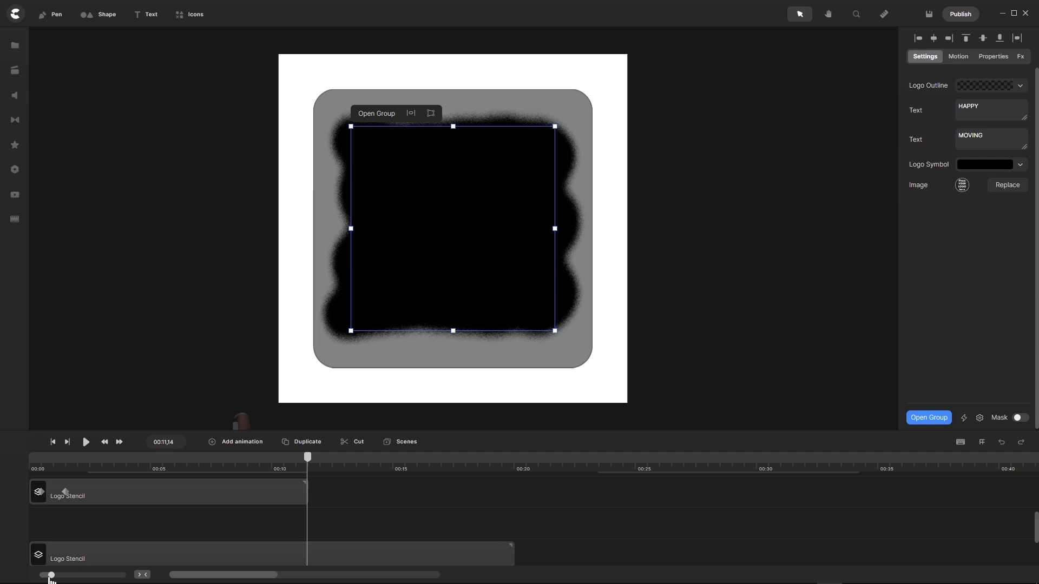
# Step: Place the playhead at 00:11,15 and check that it lines up with the clip ends and the start of Logo END
pyautogui.moveTo(51, 575); pyautogui.dragTo(81, 576)
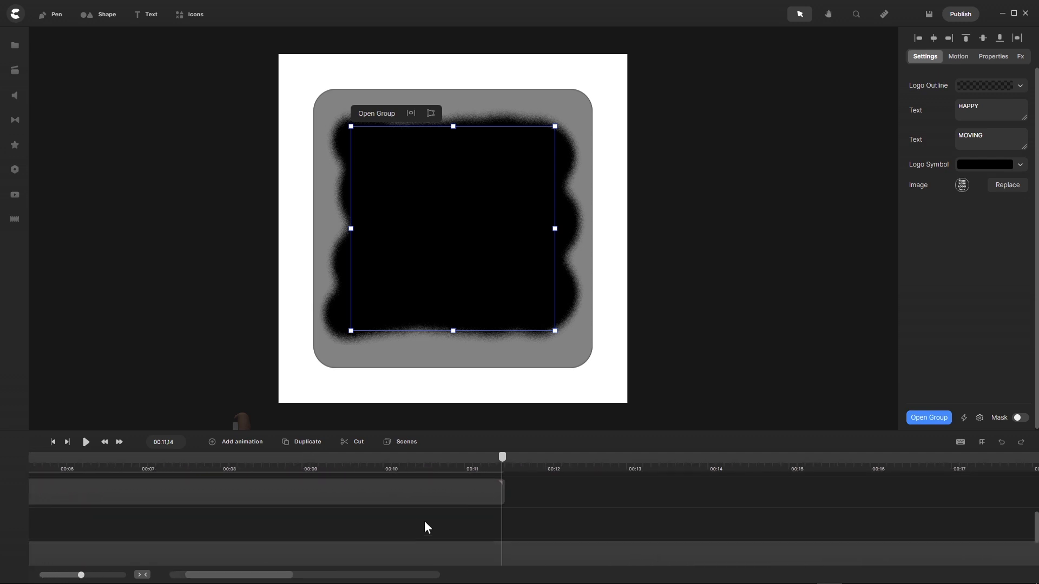
pyautogui.scroll(2, 430, 522)
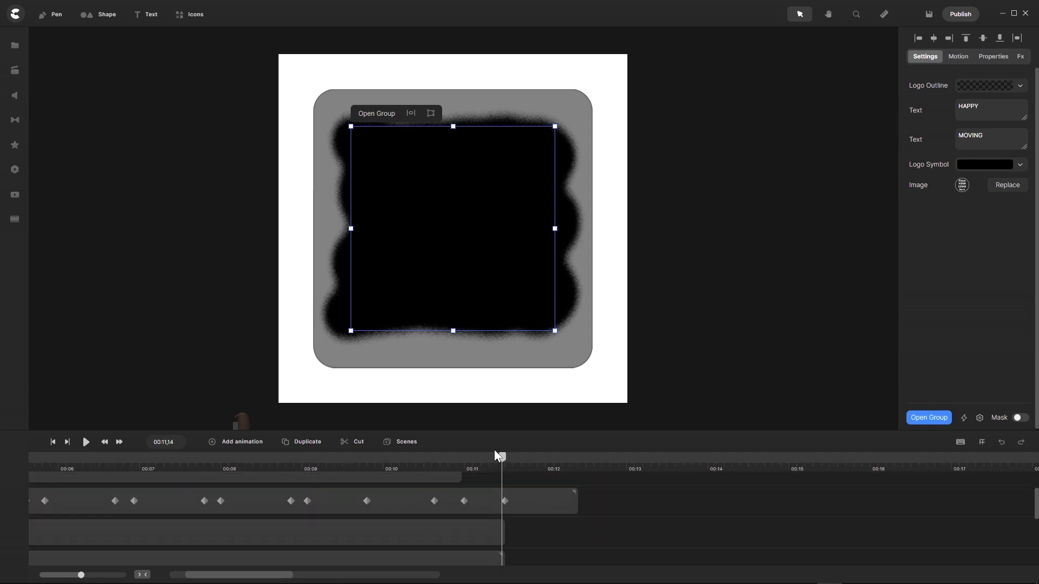
pyautogui.moveTo(500, 456); pyautogui.dragTo(505, 456)
pyautogui.scroll(-1, 414, 539)
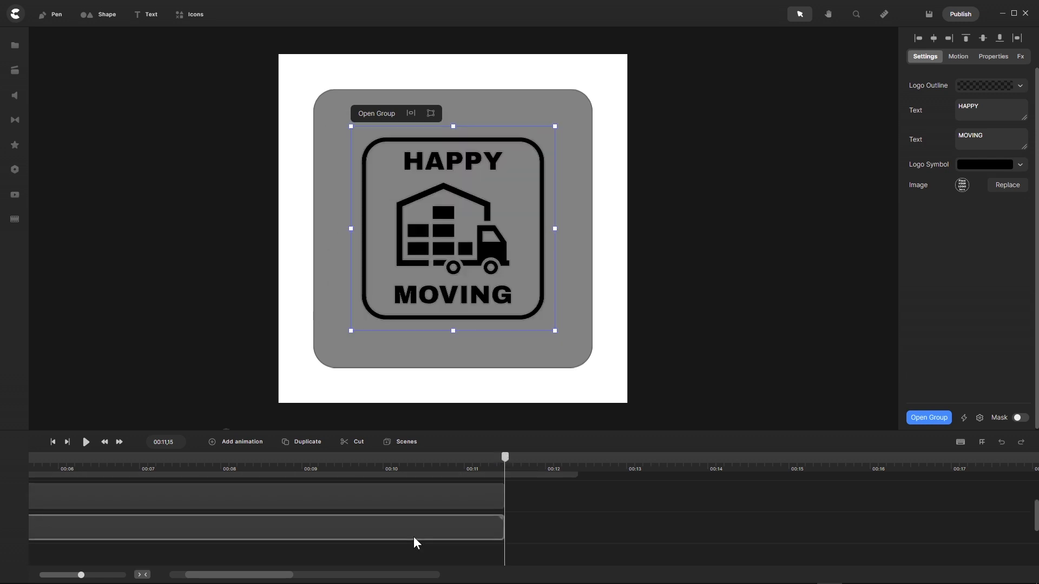
pyautogui.scroll(-1, 413, 537)
pyautogui.moveTo(506, 457)
pyautogui.mouseDown()
pyautogui.moveTo(483, 459)
pyautogui.moveTo(506, 466)
pyautogui.mouseUp()
pyautogui.click(454, 517)
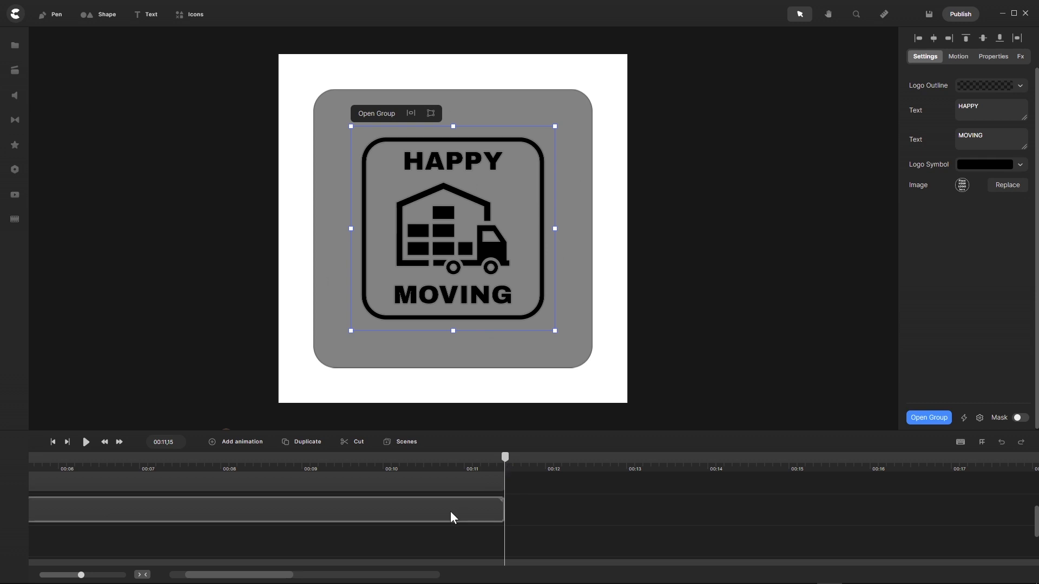
pyautogui.scroll(-2, 450, 516)
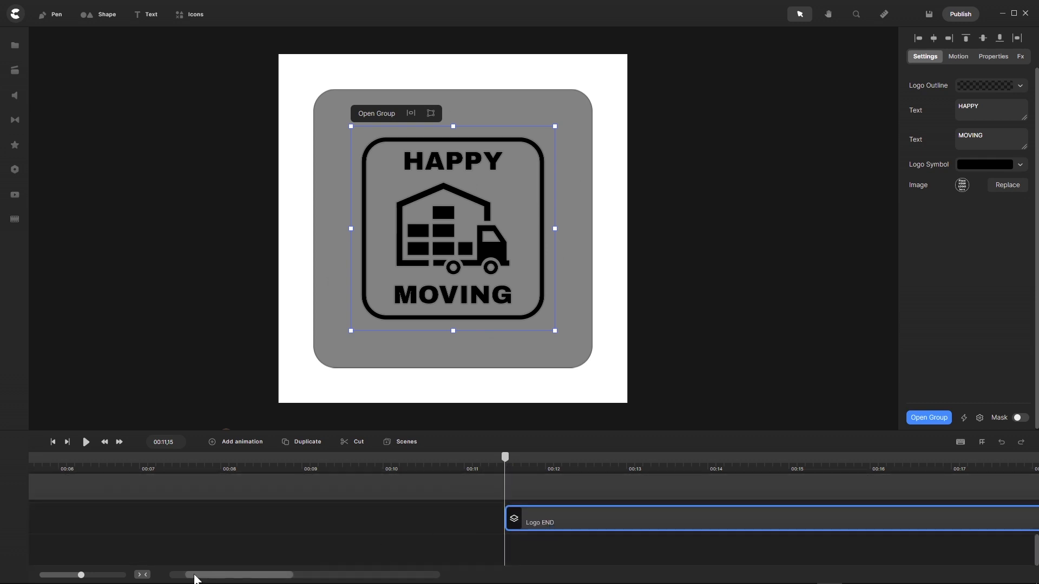
# Step: Move the lower Logo Stencil group to start at 00:11,15 and place the second Spraying white 20 sec clip above it at the same start
pyautogui.click(141, 574)
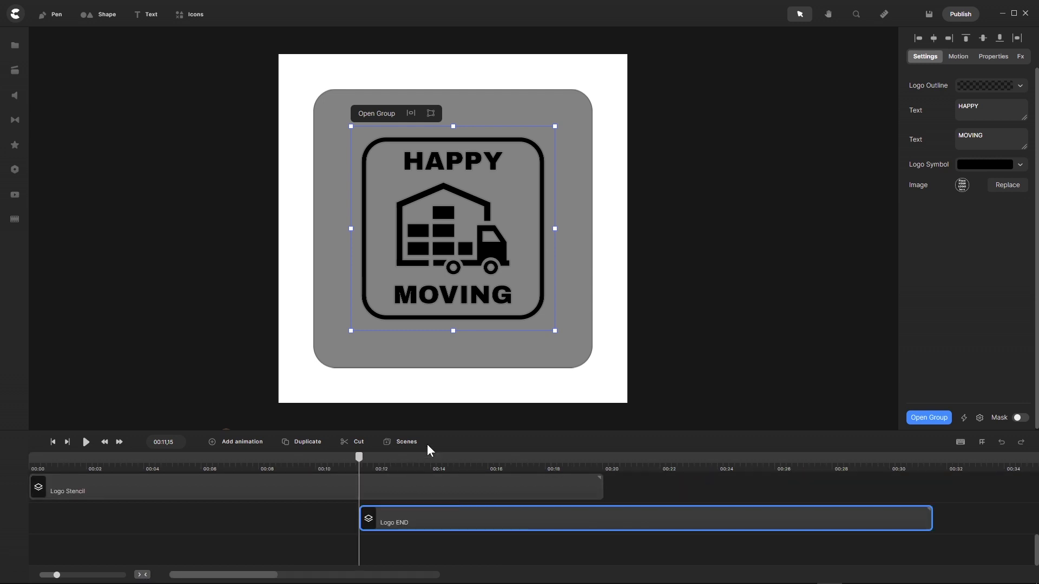
pyautogui.moveTo(434, 433)
pyautogui.mouseDown()
pyautogui.moveTo(444, 330)
pyautogui.moveTo(464, 290)
pyautogui.mouseUp()
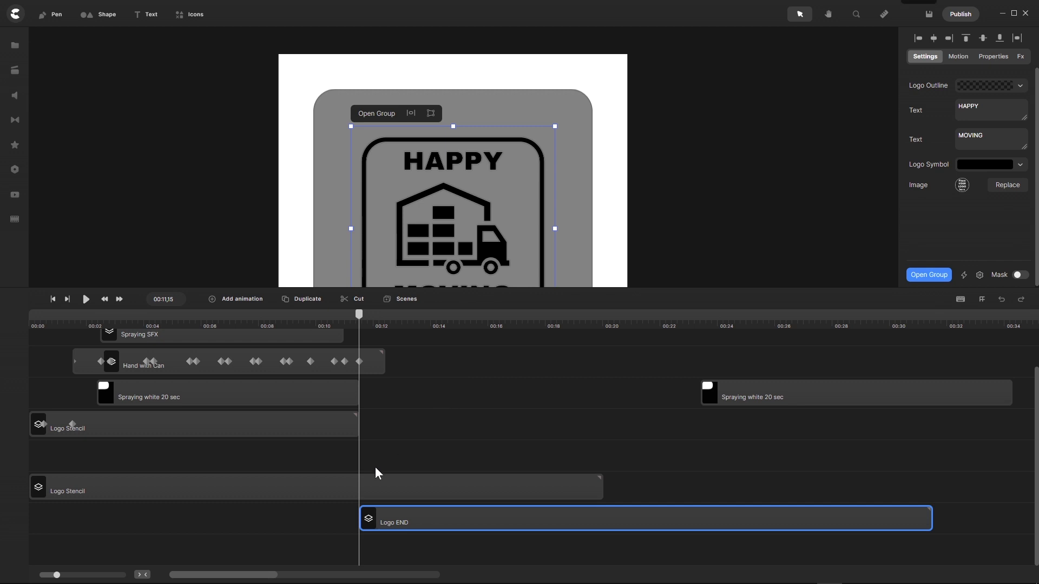
pyautogui.moveTo(371, 492); pyautogui.dragTo(701, 483)
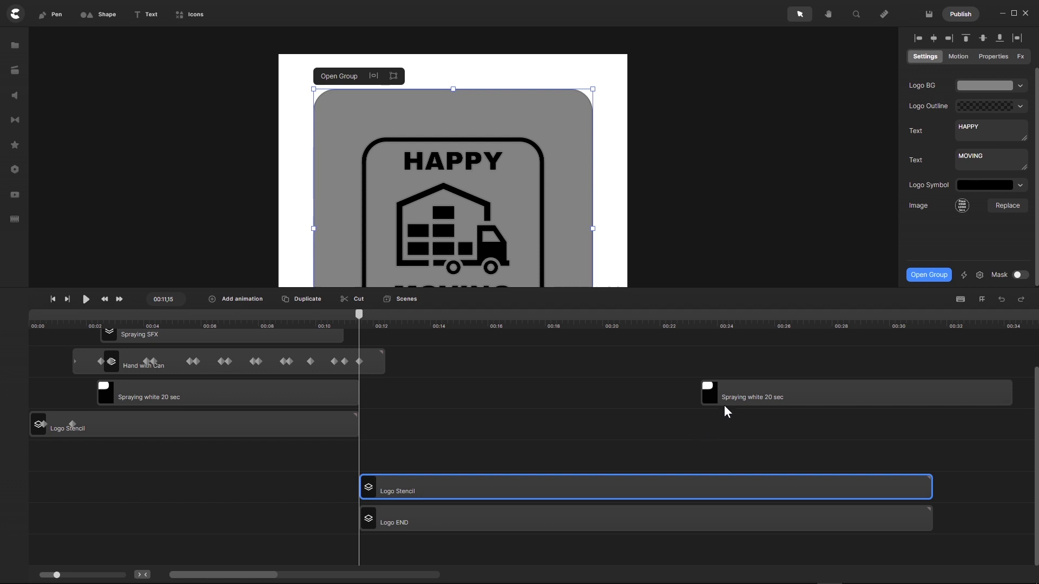
pyautogui.moveTo(754, 391)
pyautogui.mouseDown()
pyautogui.moveTo(543, 447)
pyautogui.moveTo(416, 460)
pyautogui.mouseUp()
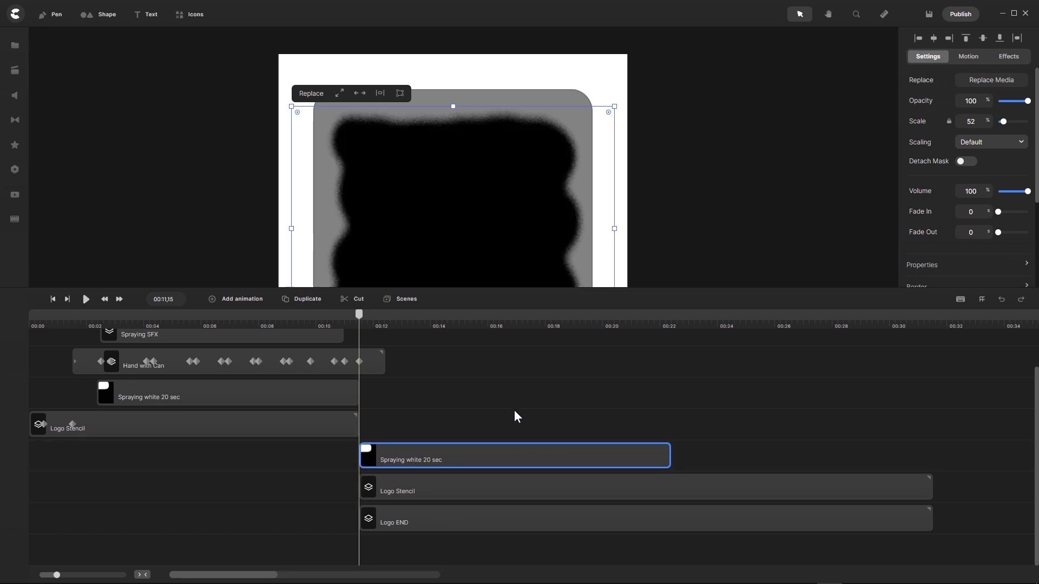
# Step: Shift the three clips starting at 00:11,15 down one track and place a duplicate of their Logo Stencil group above Spraying white 20 sec
pyautogui.moveTo(515, 410); pyautogui.dragTo(436, 557)
pyautogui.moveTo(437, 515)
pyautogui.mouseDown()
pyautogui.moveTo(427, 542)
pyautogui.moveTo(435, 555)
pyautogui.mouseUp()
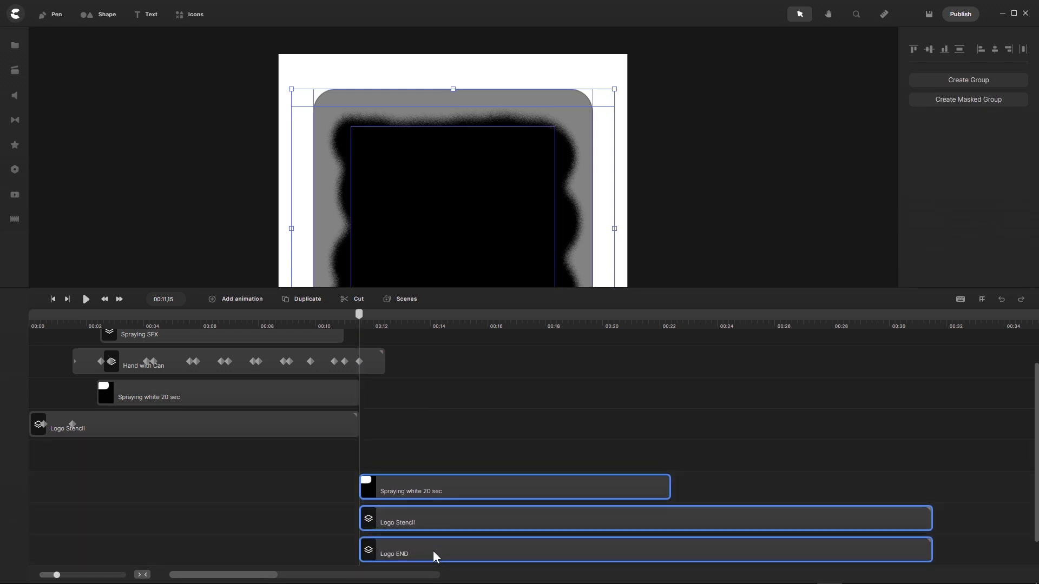
pyautogui.click(409, 523)
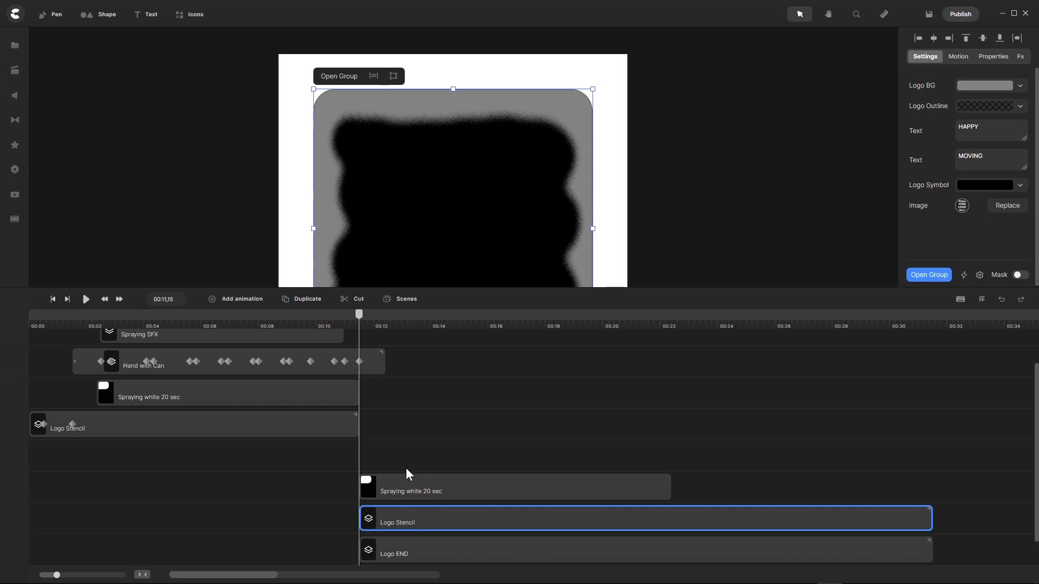
pyautogui.click(285, 303)
pyautogui.moveTo(404, 512); pyautogui.dragTo(407, 450)
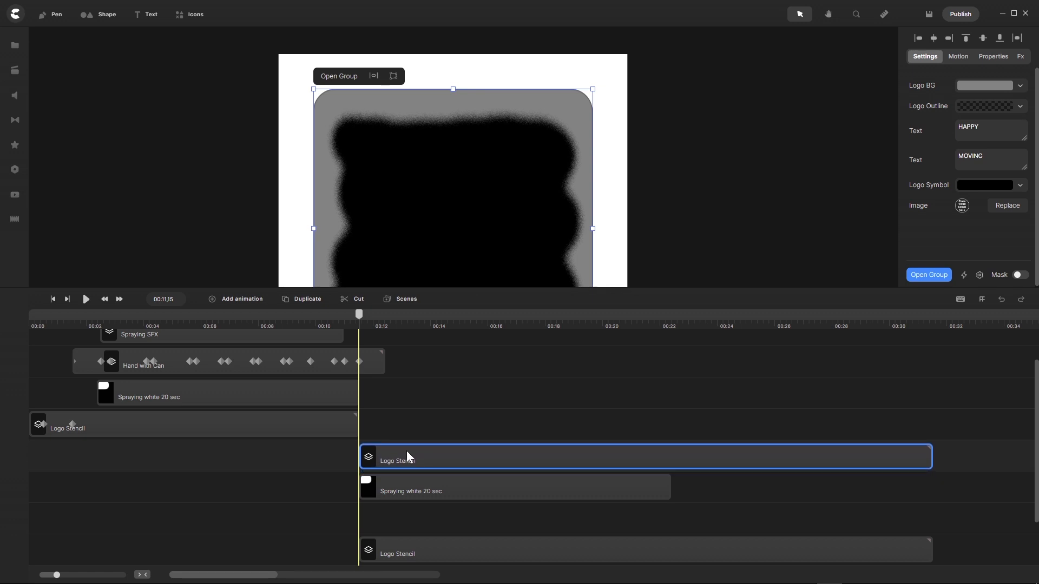
# Step: Move the lower Logo Stencil group and Logo END up one track each, directly beneath the second Spraying white 20 sec clip
pyautogui.keyDown('shift'); pyautogui.click(400, 554); pyautogui.keyUp('shift')
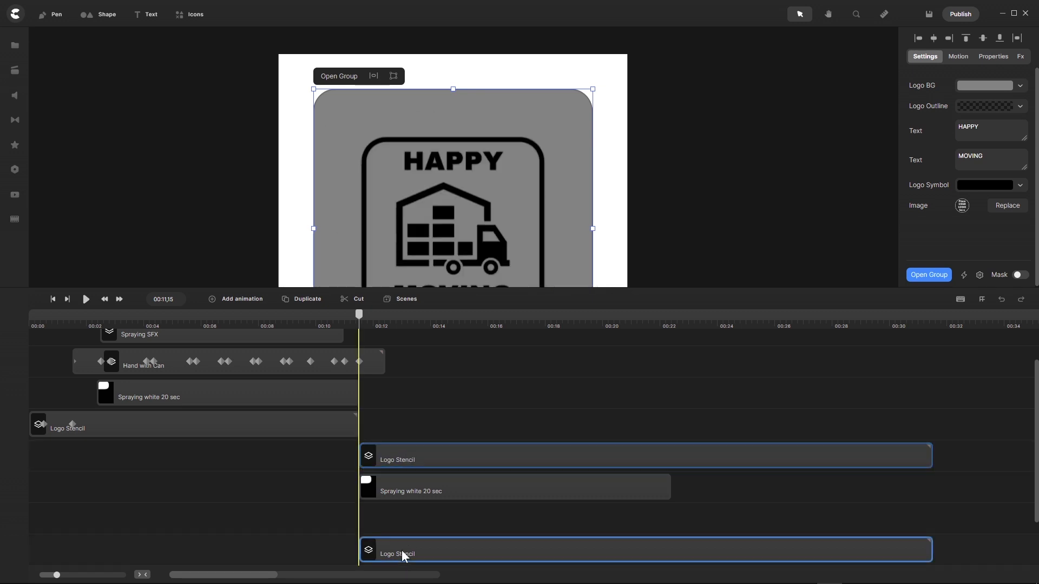
pyautogui.moveTo(401, 549); pyautogui.dragTo(414, 484)
pyautogui.scroll(-2, 400, 538)
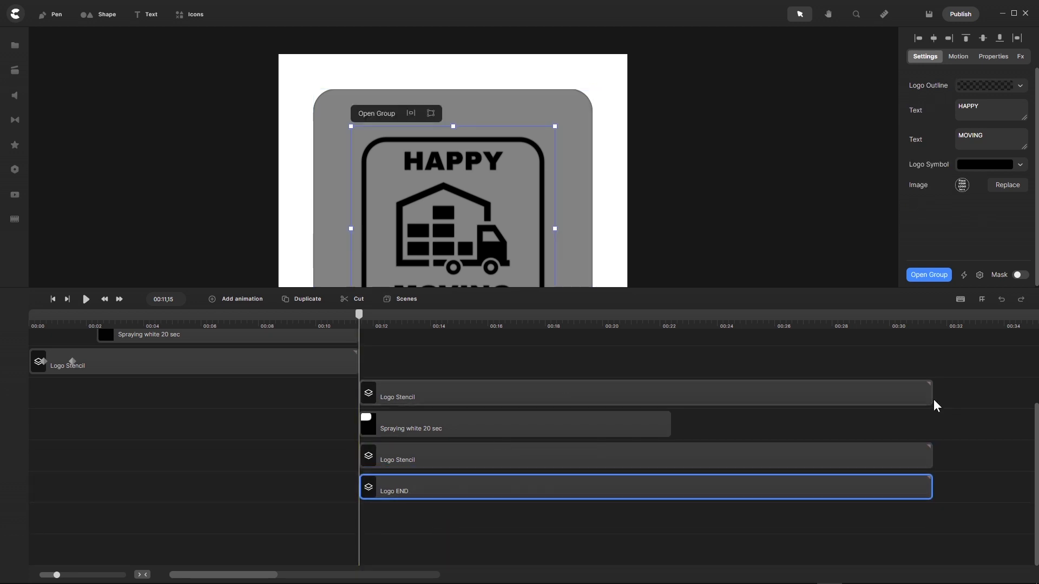
# Step: Trim both Logo Stencil groups starting at 00:11,15 and Logo END to finish together with the second Spraying white 20 sec clip
pyautogui.moveTo(930, 395)
pyautogui.mouseDown()
pyautogui.moveTo(658, 400)
pyautogui.moveTo(669, 398)
pyautogui.mouseUp()
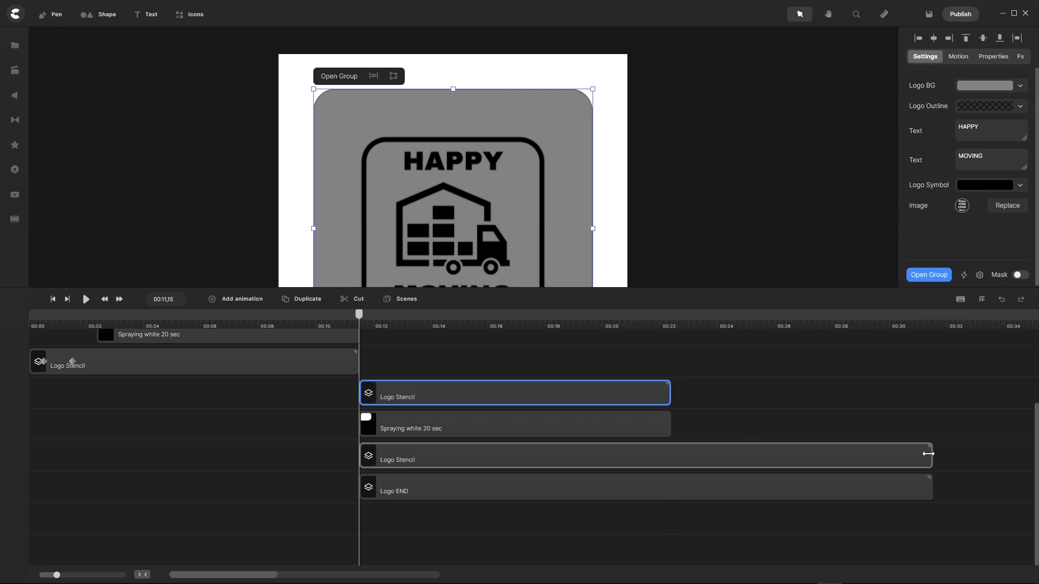
pyautogui.moveTo(928, 454); pyautogui.dragTo(670, 455)
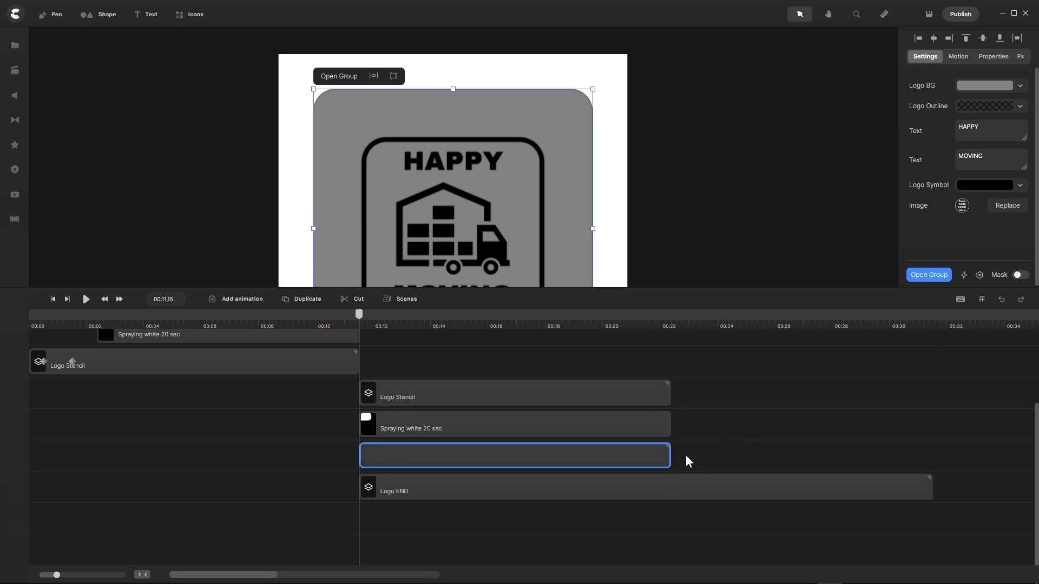
pyautogui.moveTo(929, 487); pyautogui.dragTo(671, 489)
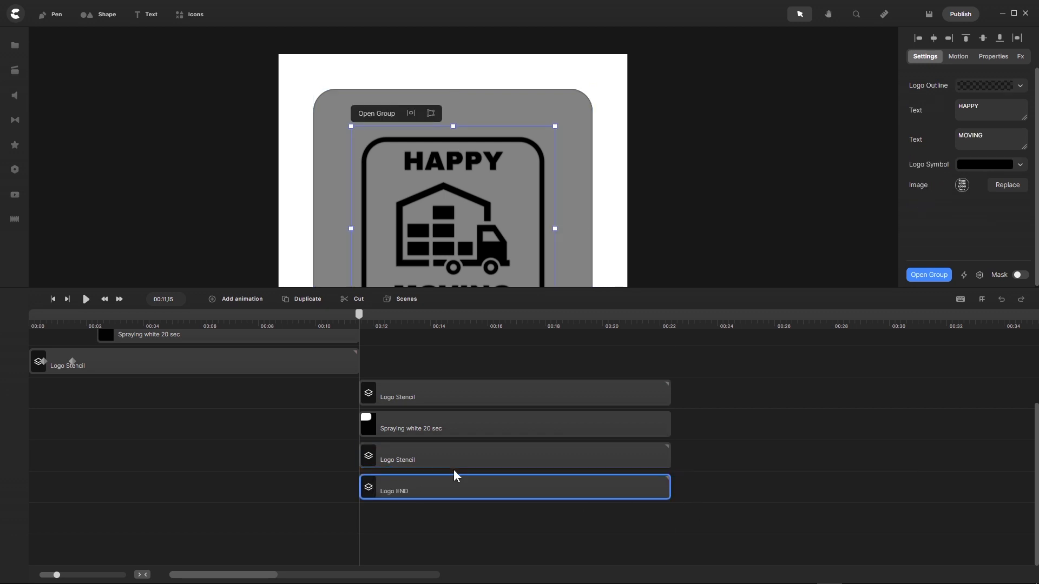
# Step: Rename the Logo Stencil group directly above the second Spraying white 20 sec clip to Logo Stencil TM
pyautogui.scroll(2, 453, 425)
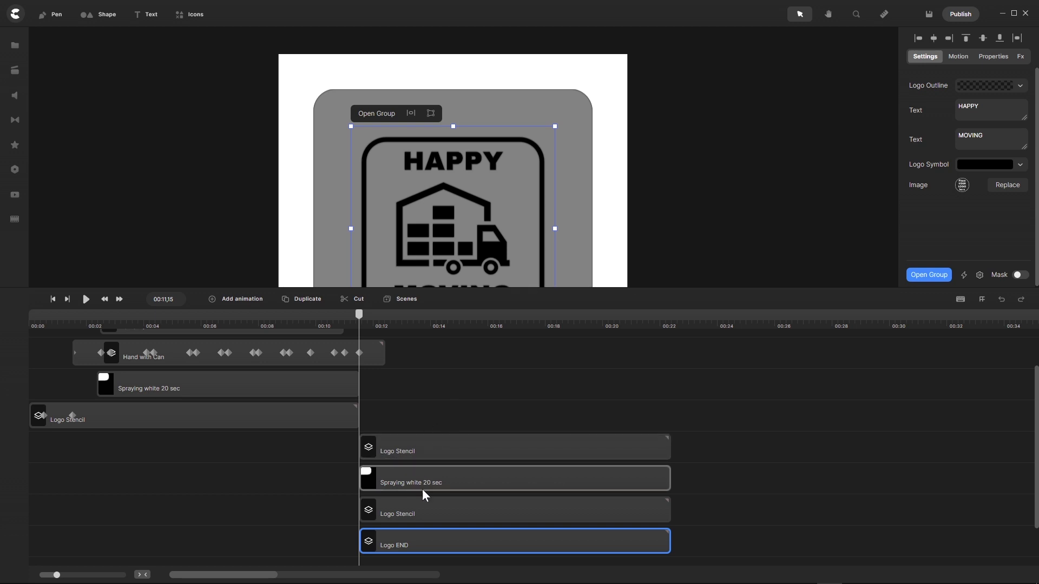
pyautogui.click(423, 515)
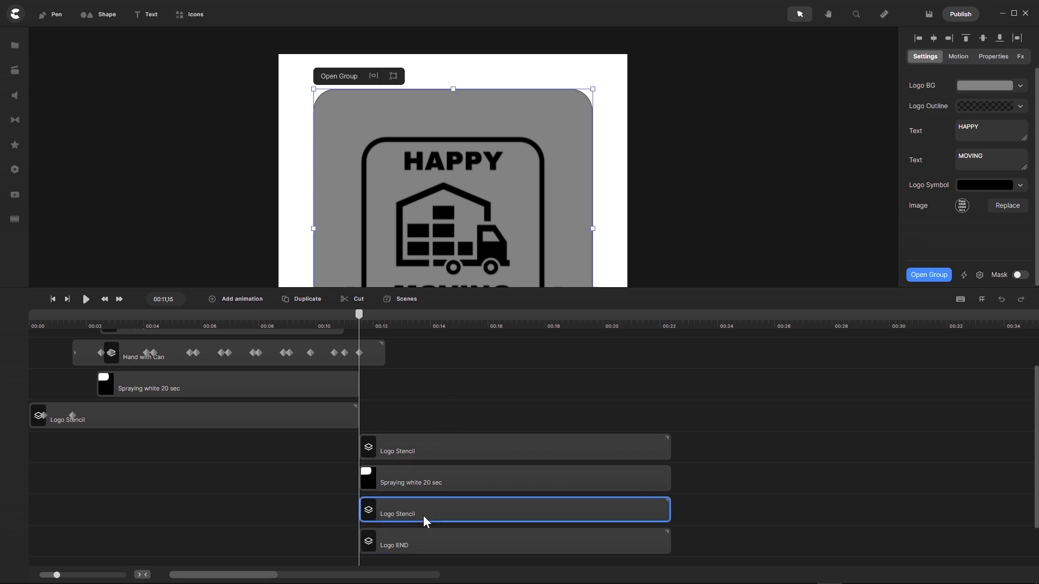
pyautogui.click(439, 453)
pyautogui.rightClick(417, 450)
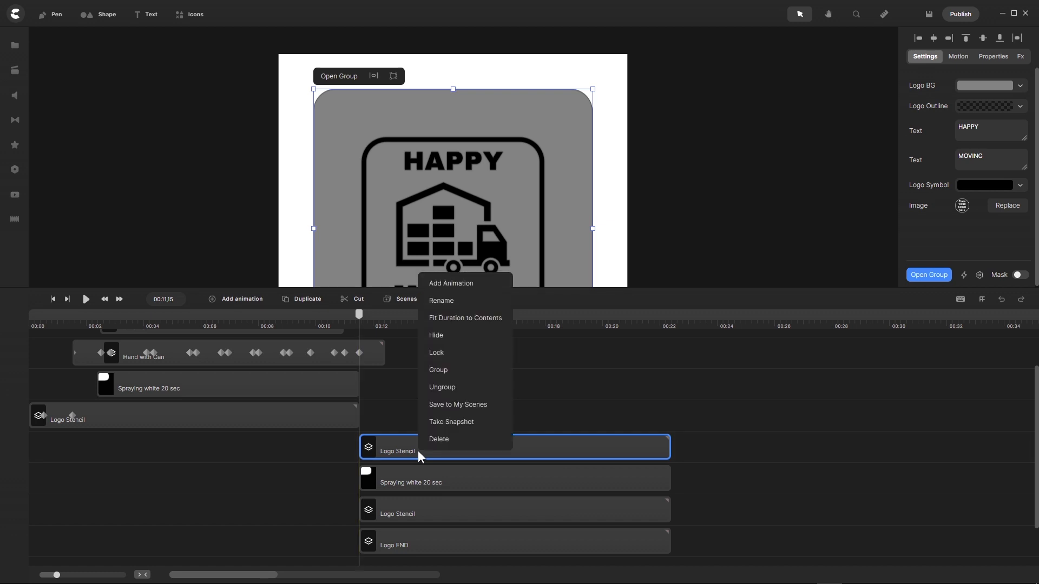
pyautogui.click(440, 301)
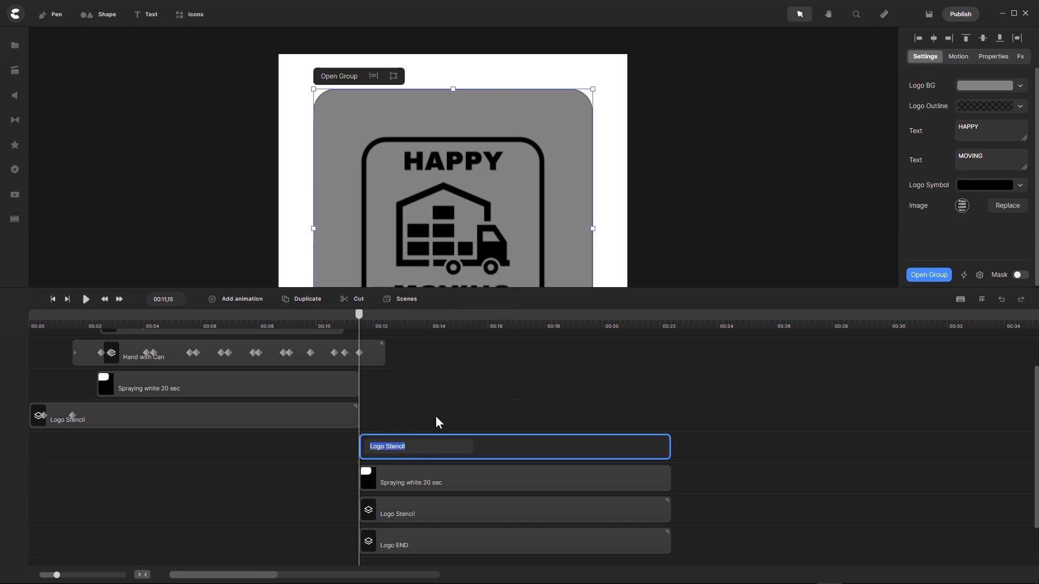
pyautogui.click(411, 446)
pyautogui.write('TM')
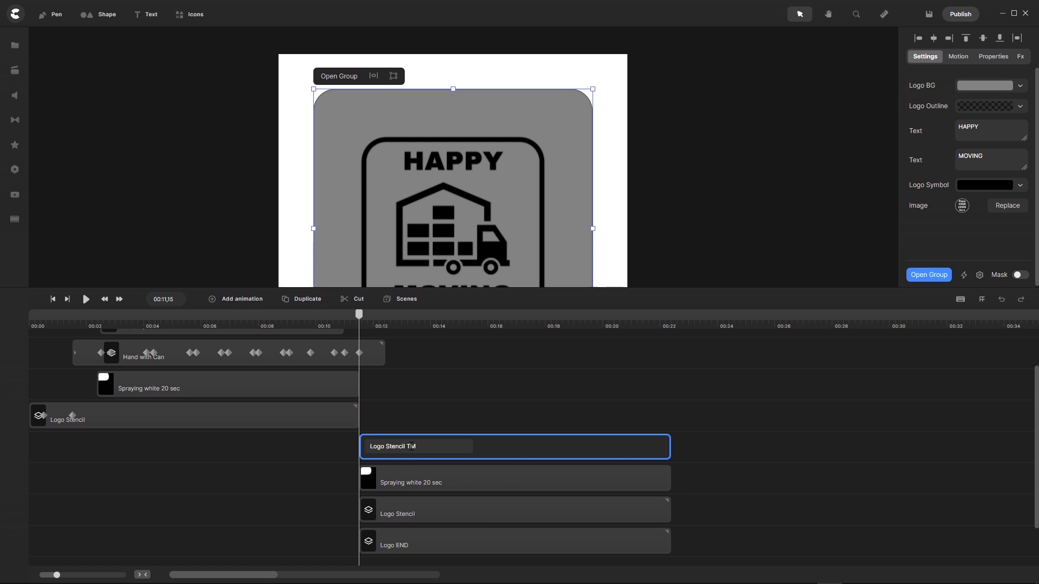
pyautogui.press('Return')
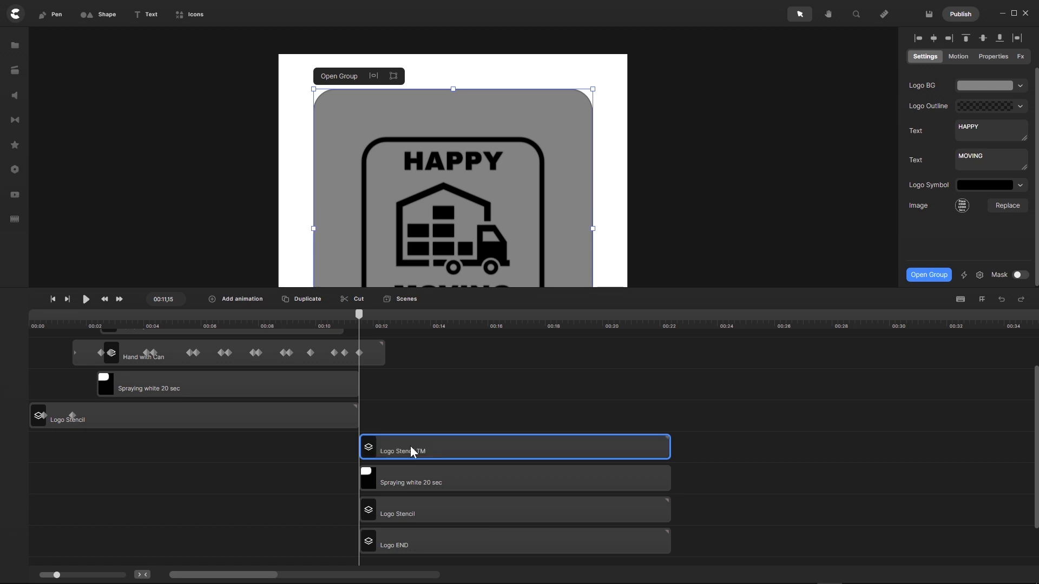
# Step: Select the Logo END group beneath the lower Logo Stencil and open its context options
pyautogui.click(419, 476)
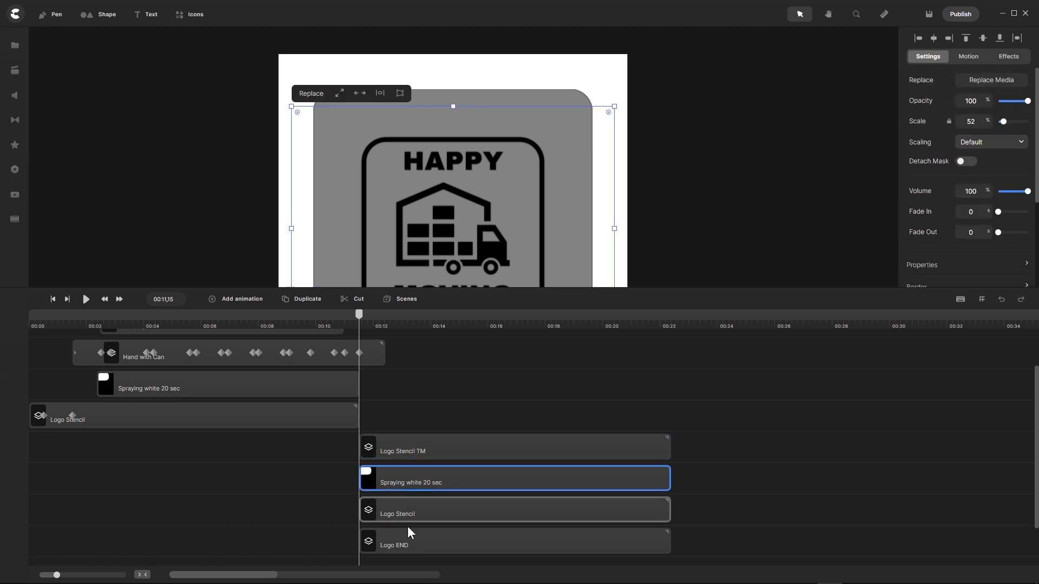
pyautogui.click(408, 541)
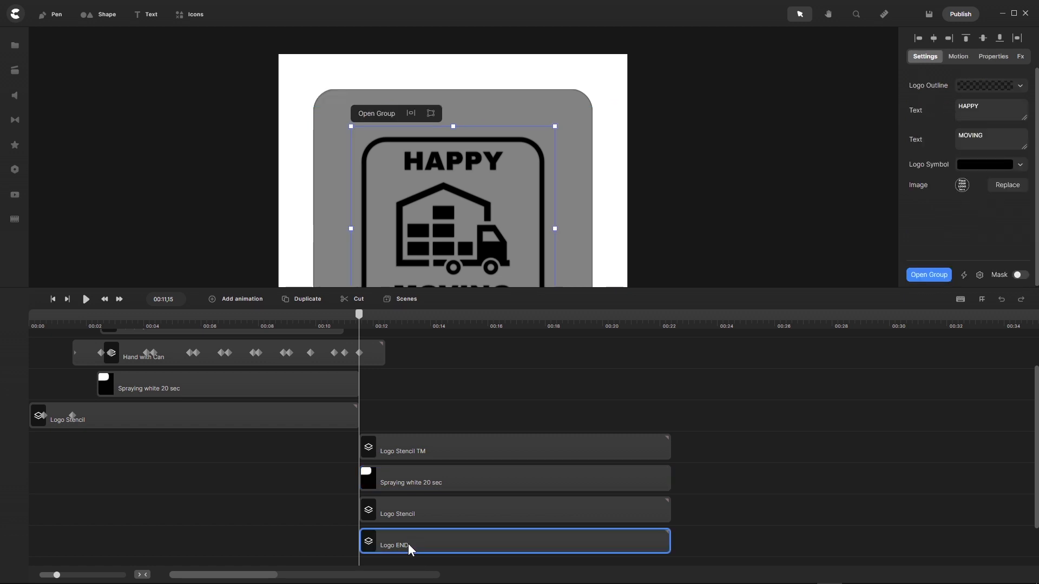
pyautogui.rightClick(410, 543)
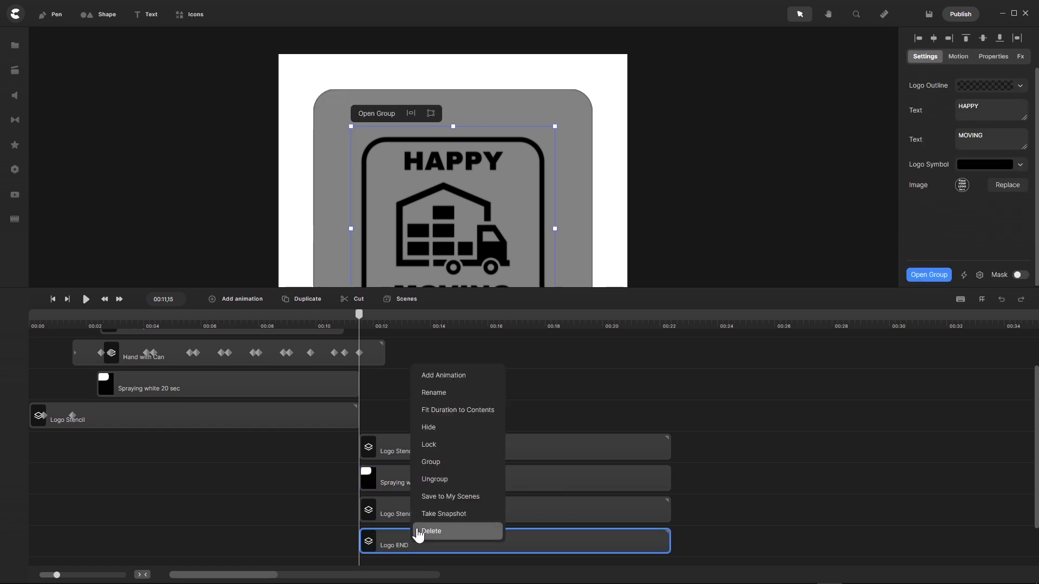
# Step: Hide the Logo END layer so that only the stencil and spraying layers show in the second half
pyautogui.click(439, 428)
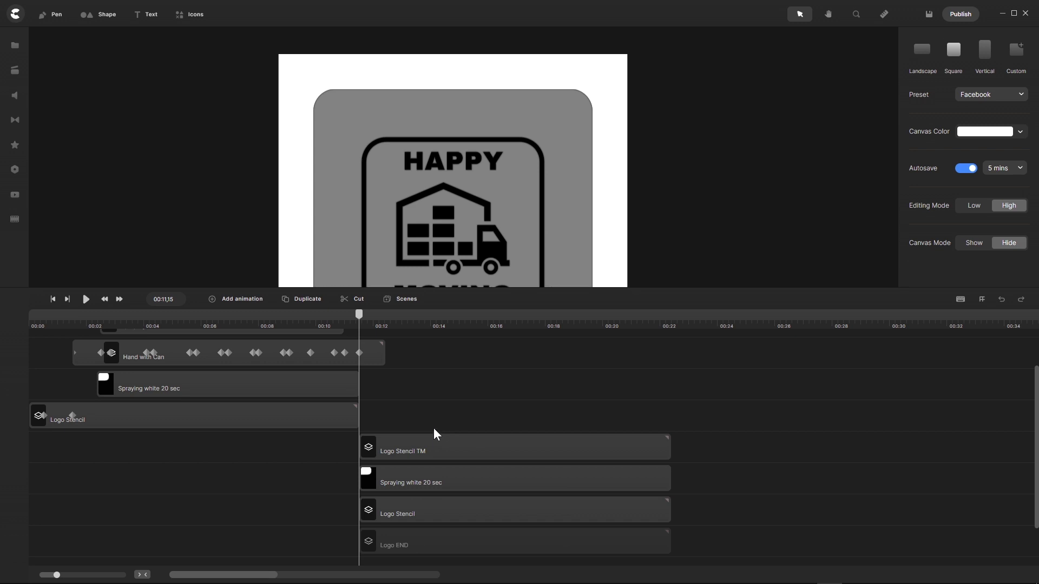
pyautogui.scroll(-3, 481, 184)
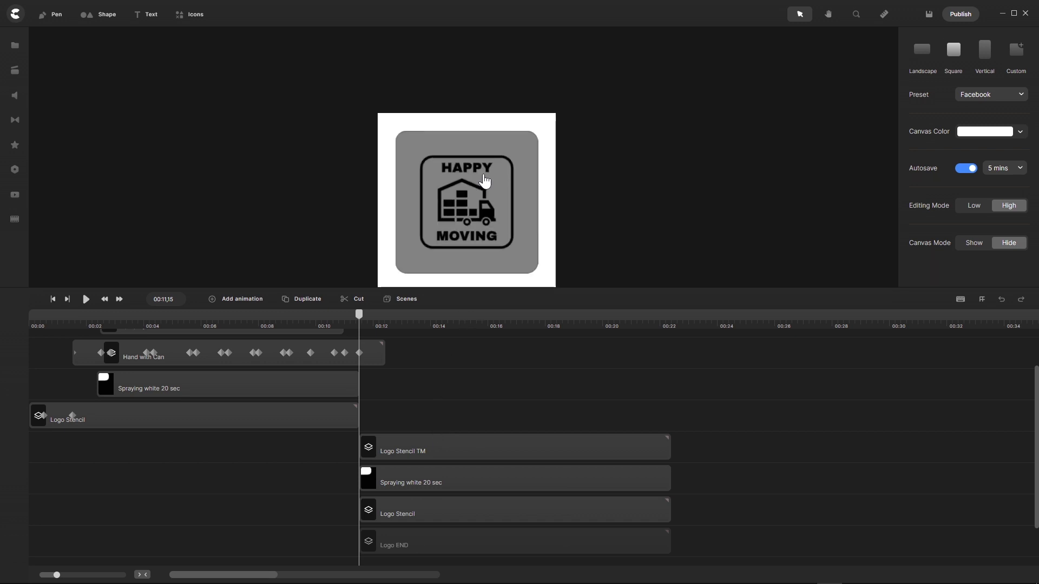
pyautogui.scroll(3, 479, 268)
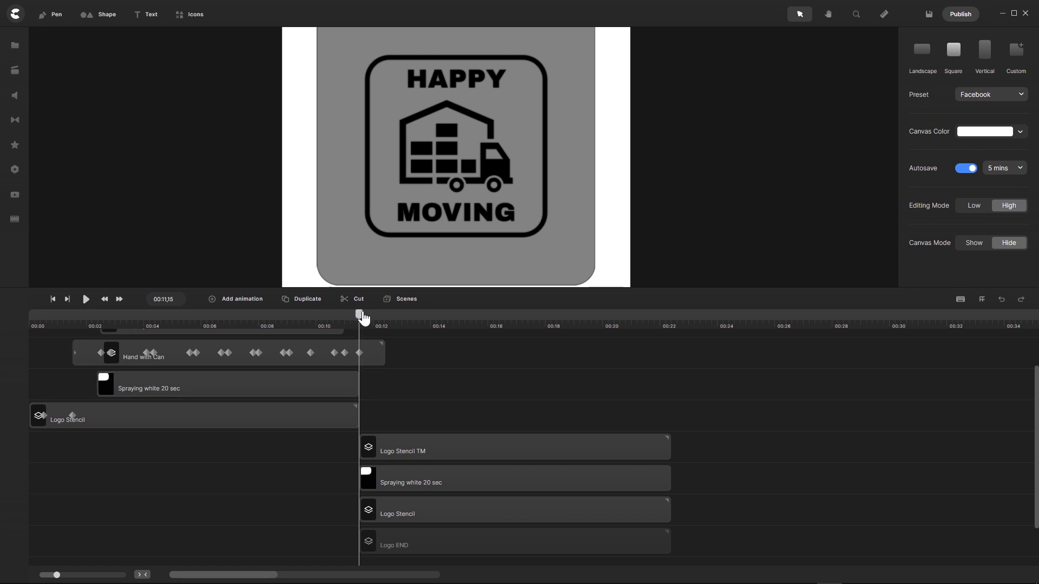
# Step: Give the second Spraying white 20 sec layer a track matte using Logo Stencil TM as the mask, with type Alpha
pyautogui.moveTo(358, 317); pyautogui.dragTo(359, 317)
pyautogui.moveTo(57, 575); pyautogui.dragTo(98, 575)
pyautogui.moveTo(251, 575); pyautogui.dragTo(255, 575)
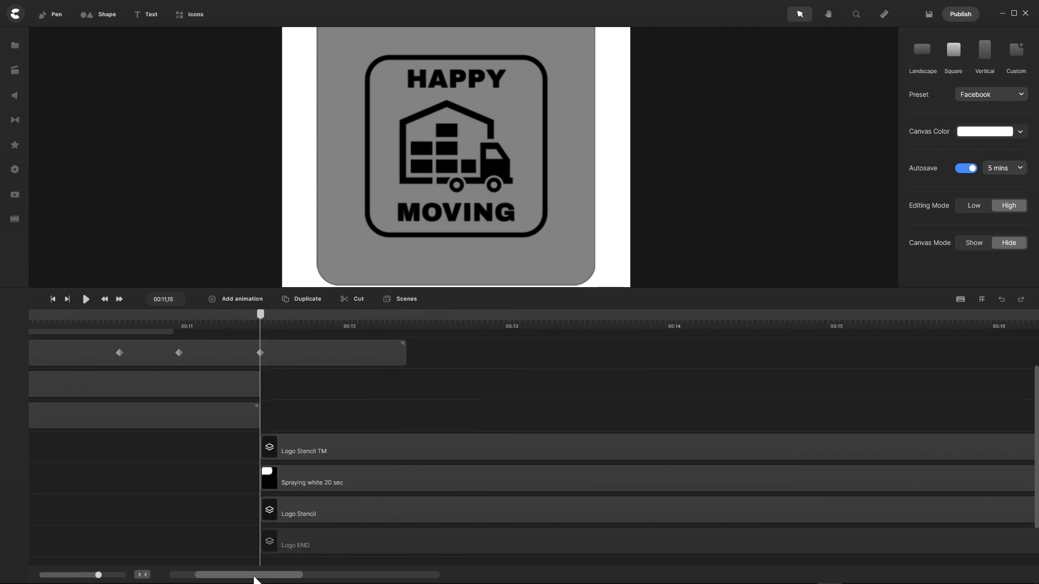
pyautogui.click(317, 439)
pyautogui.click(309, 476)
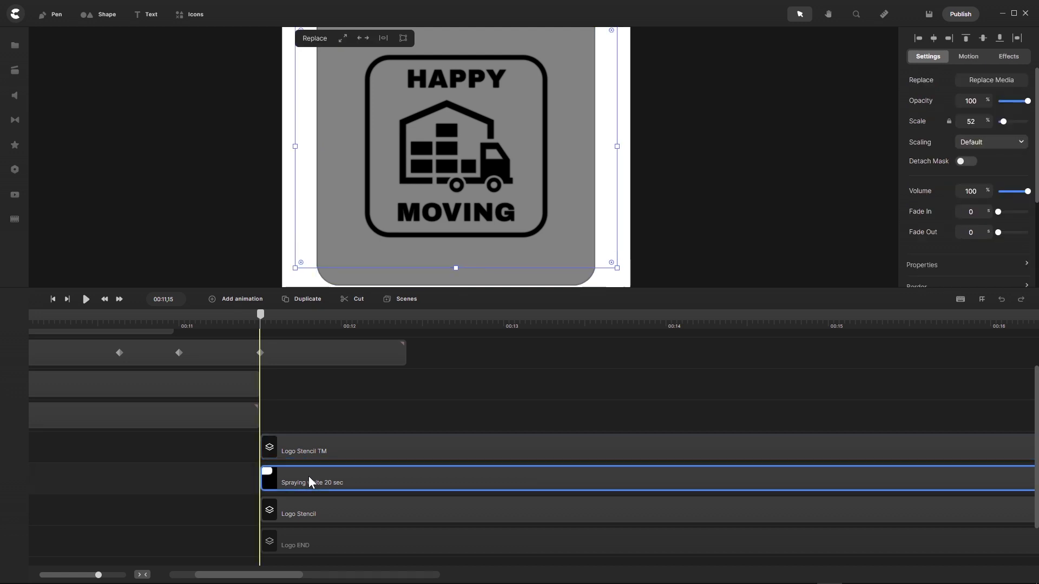
pyautogui.click(300, 508)
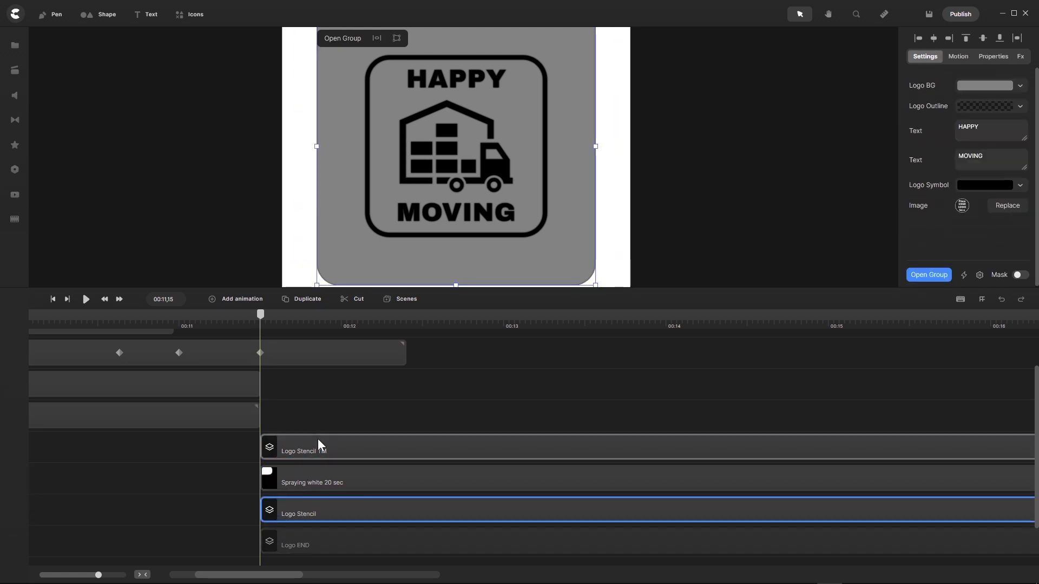
pyautogui.click(313, 482)
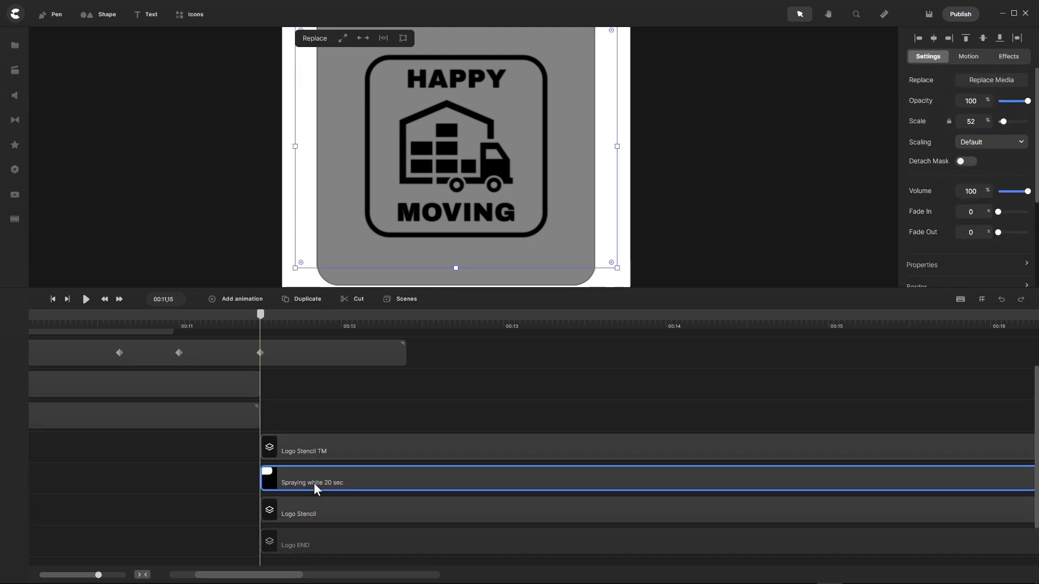
pyautogui.scroll(-2, 476, 196)
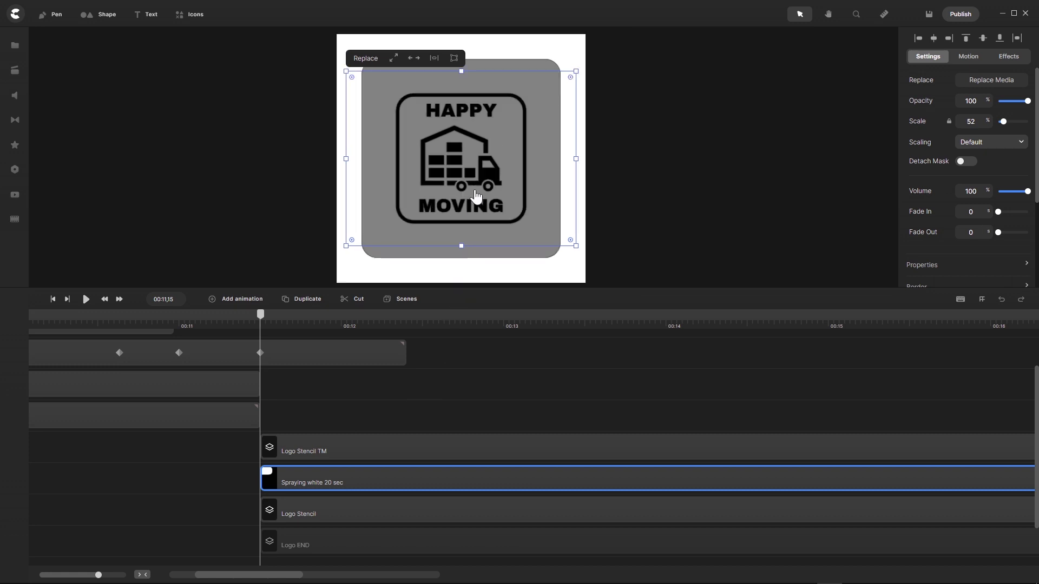
pyautogui.scroll(-3, 952, 240)
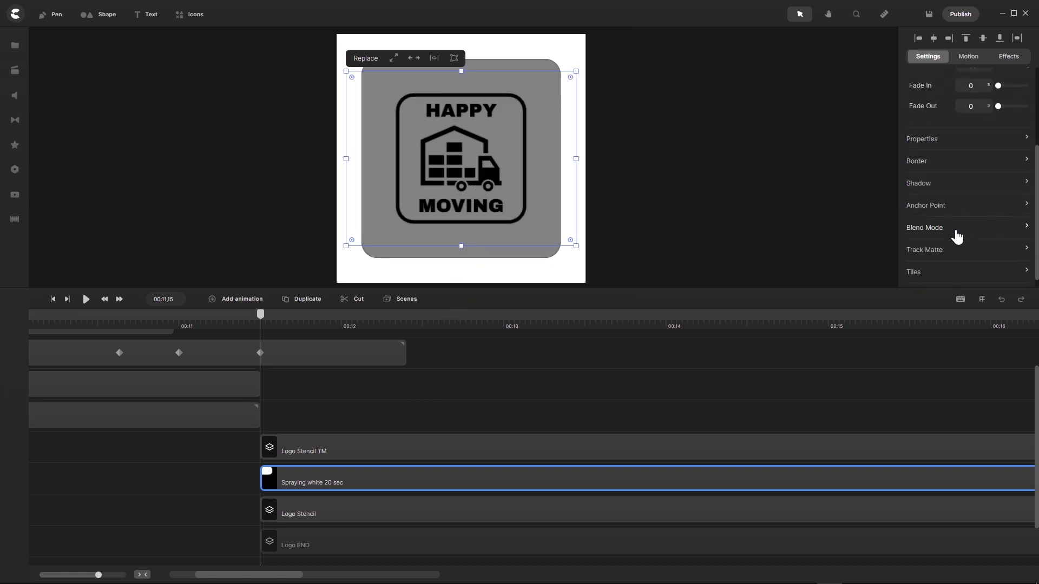
pyautogui.click(1024, 252)
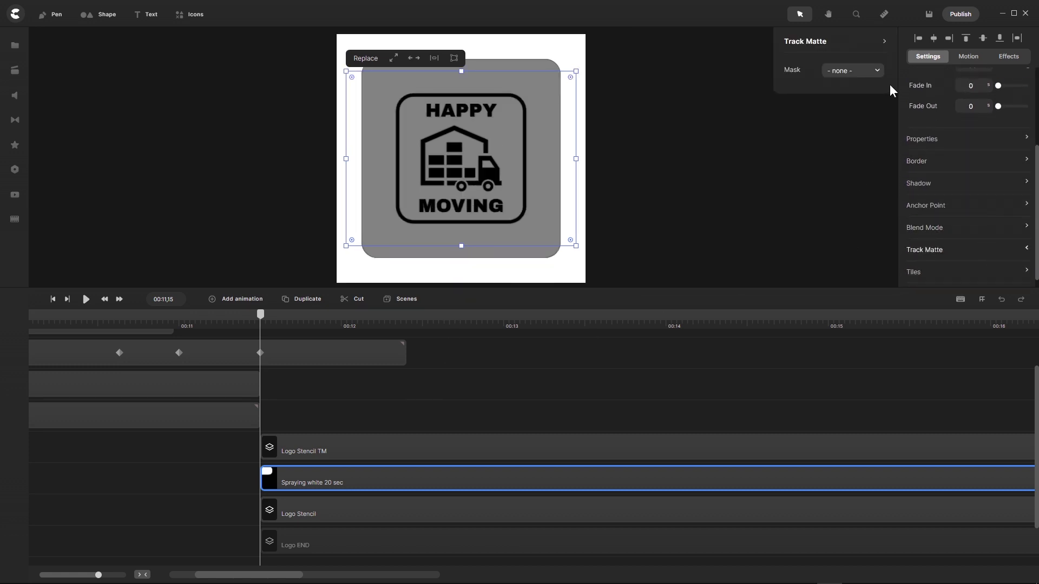
pyautogui.click(877, 72)
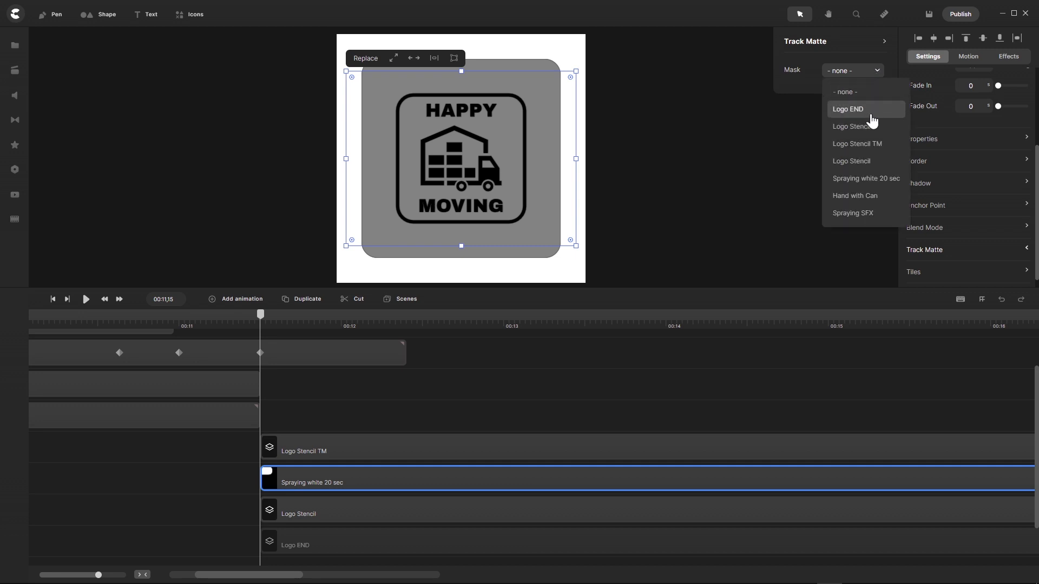
pyautogui.click(870, 145)
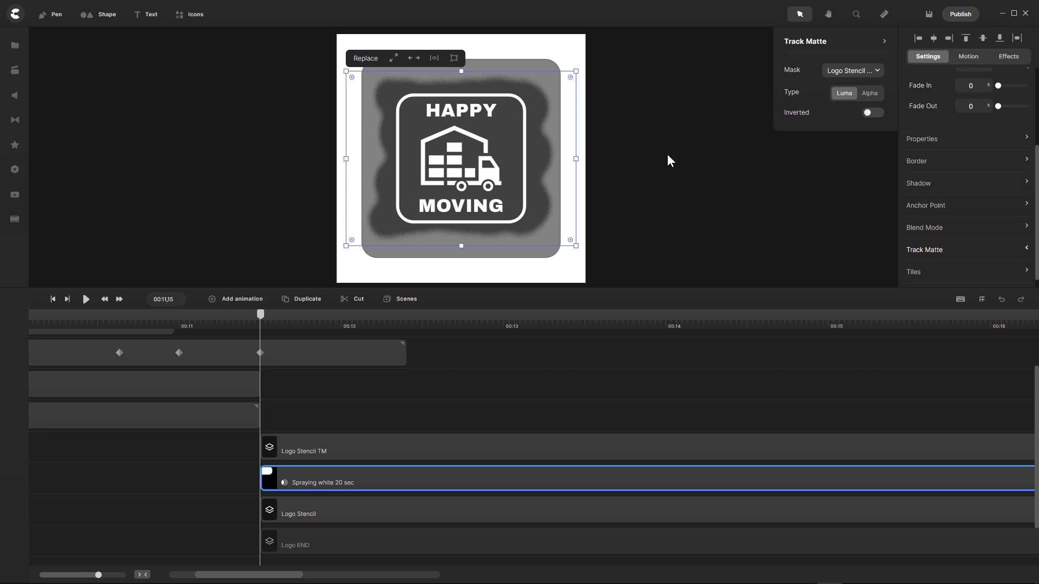
pyautogui.click(872, 94)
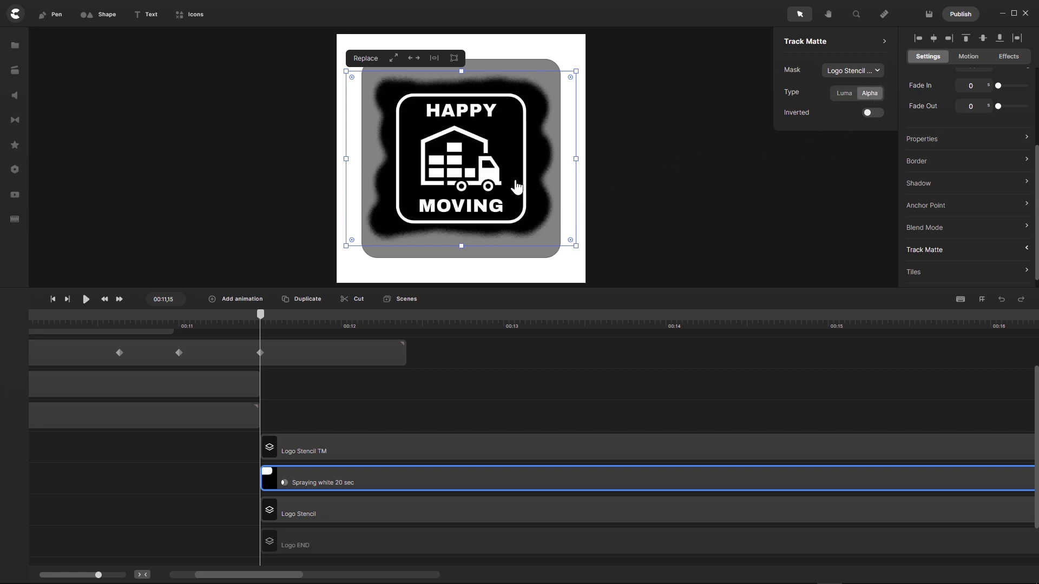
# Step: Change the canvas color to the light yellow-green f7ffb5
pyautogui.click(498, 360)
pyautogui.click(990, 136)
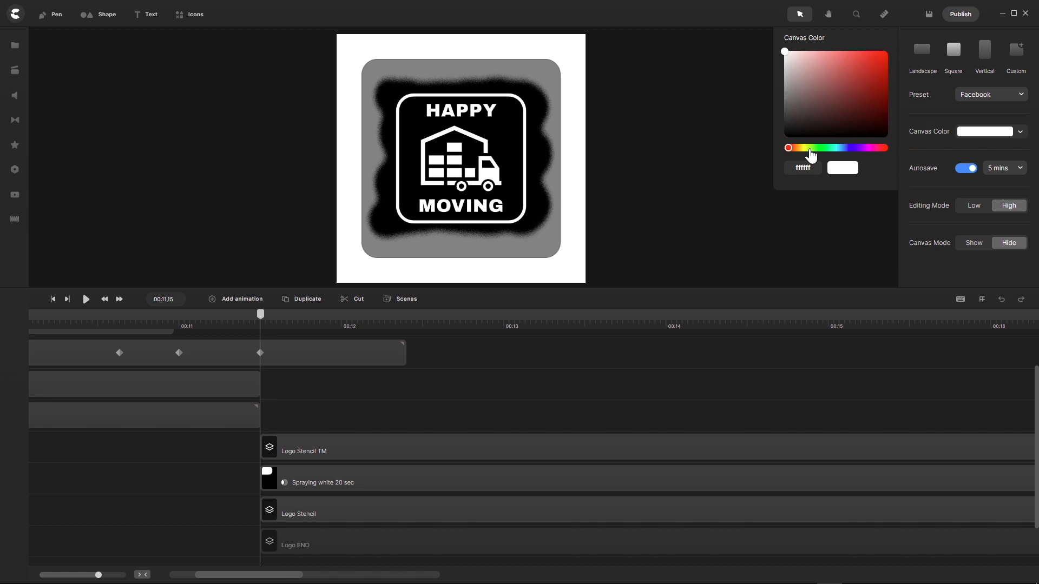
pyautogui.click(808, 148)
pyautogui.click(807, 52)
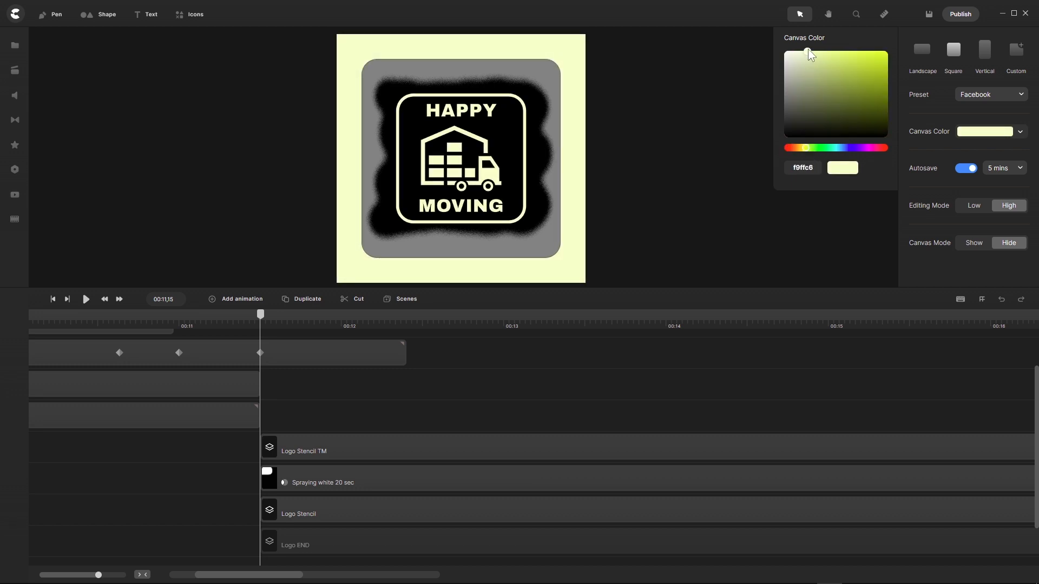
pyautogui.moveTo(849, 69); pyautogui.dragTo(816, 44)
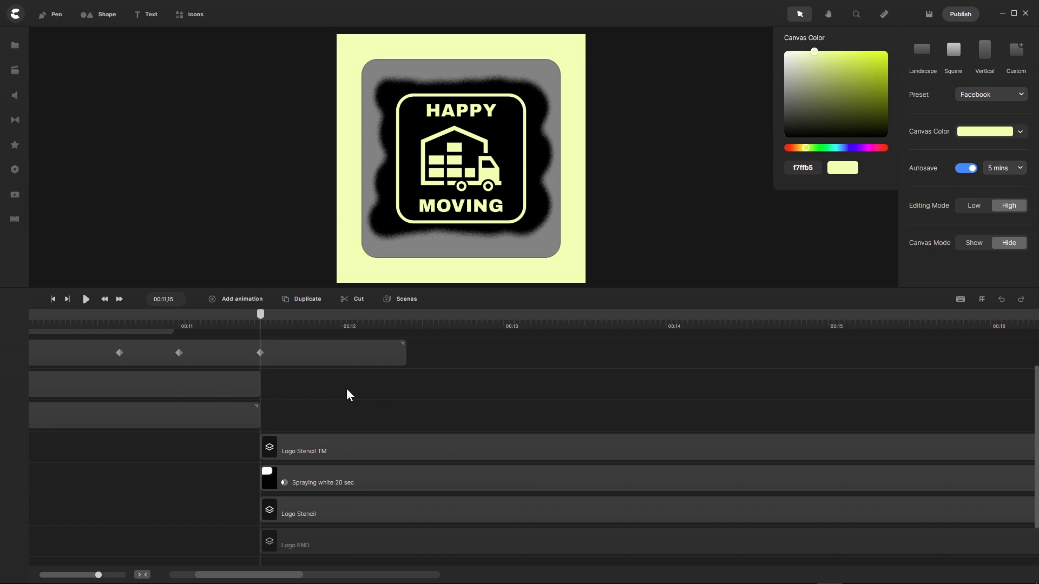
# Step: Show the hidden Logo END layer again and check the logo edges up close on the canvas
pyautogui.click(299, 541)
pyautogui.rightClick(299, 541)
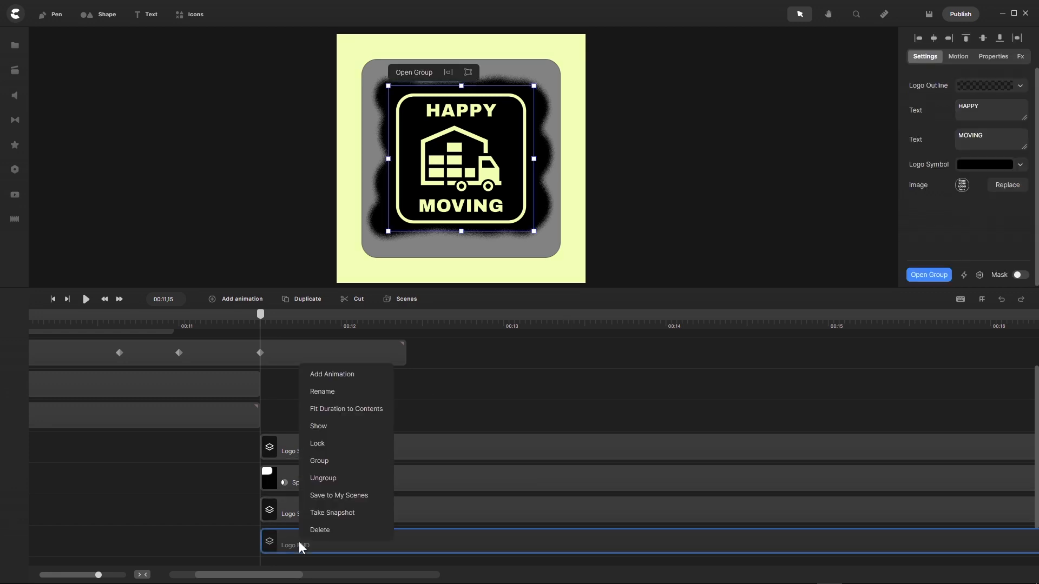
pyautogui.click(325, 431)
pyautogui.scroll(2, 453, 158)
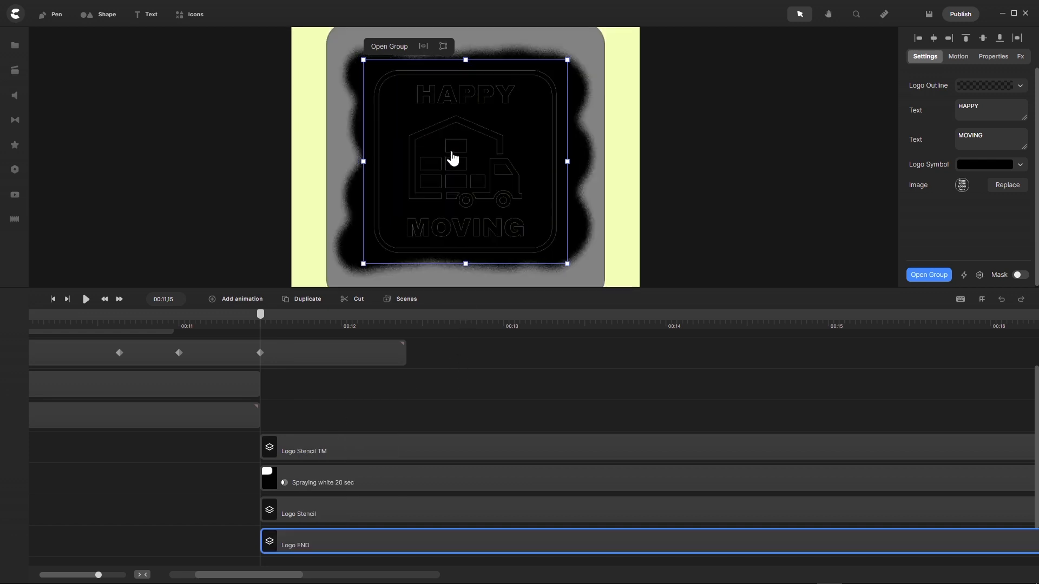
pyautogui.scroll(3, 460, 162)
pyautogui.scroll(-2, 481, 168)
pyautogui.scroll(1, 483, 170)
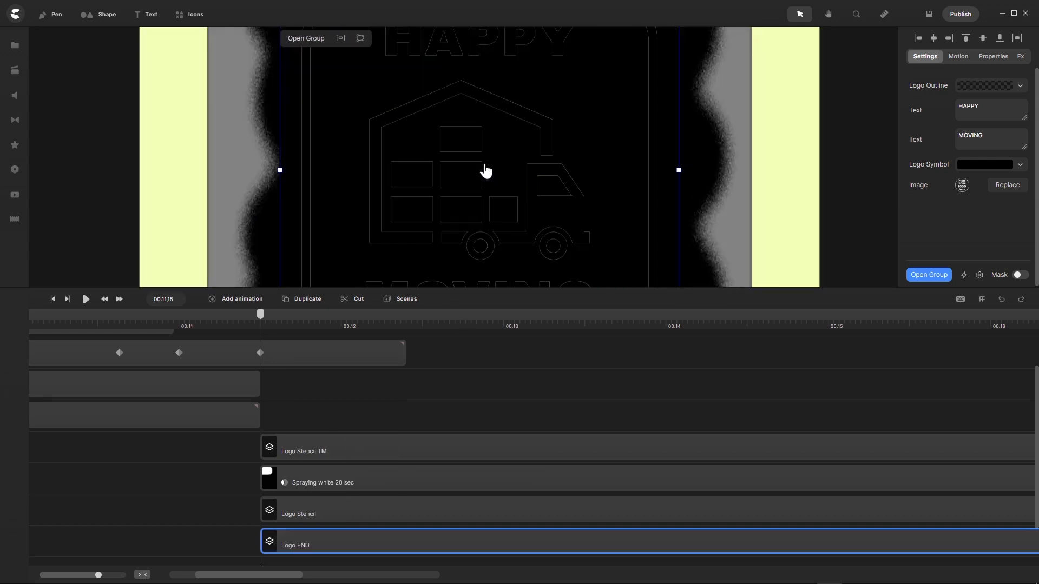
pyautogui.scroll(-1, 485, 170)
pyautogui.scroll(-1, 486, 170)
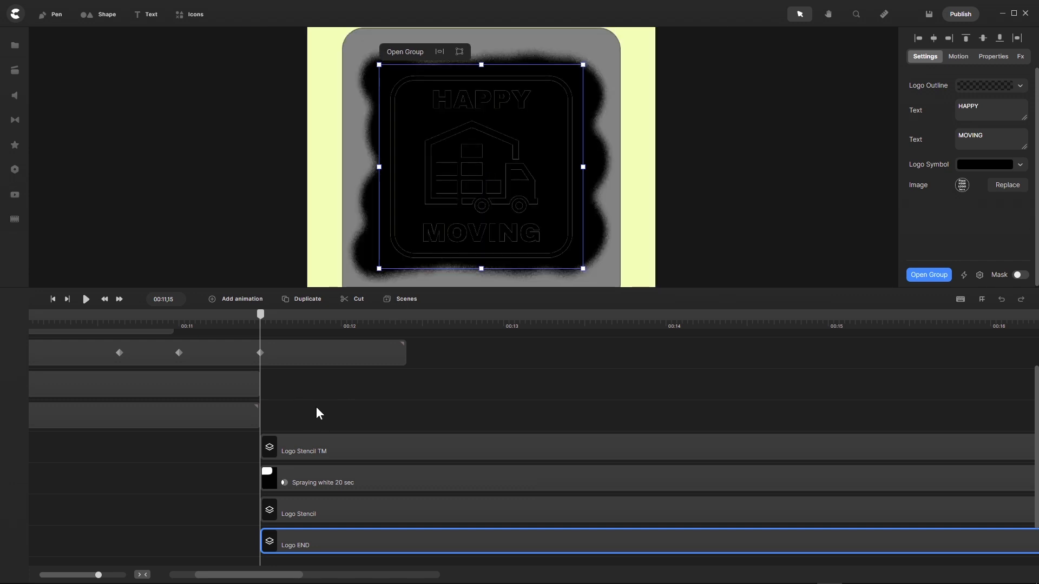
# Step: Shorten the Hand with Can layer so that it ends at the 12-second mark
pyautogui.click(397, 352)
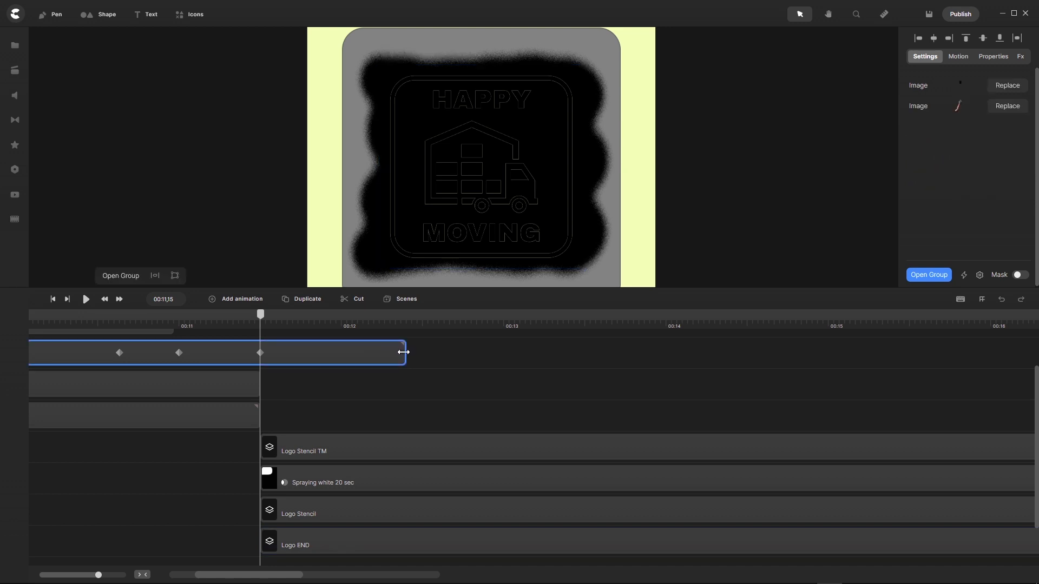
pyautogui.moveTo(405, 361); pyautogui.dragTo(338, 362)
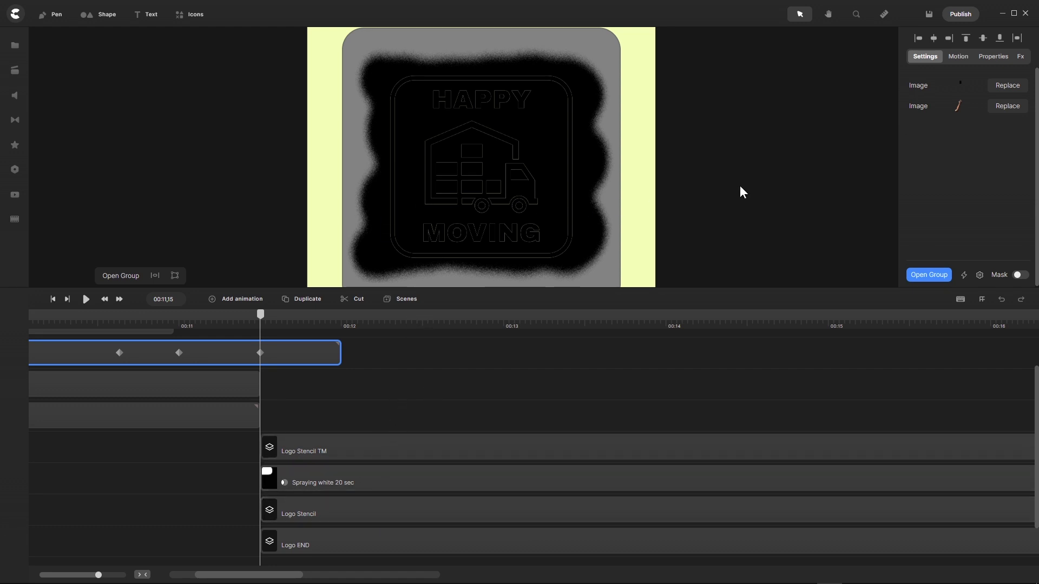
# Step: Group the Logo Stencil TM, Spraying white 20 sec and Logo Stencil layers and rename the group "Logo Stencil with Spraying"
pyautogui.moveTo(424, 414); pyautogui.dragTo(368, 514)
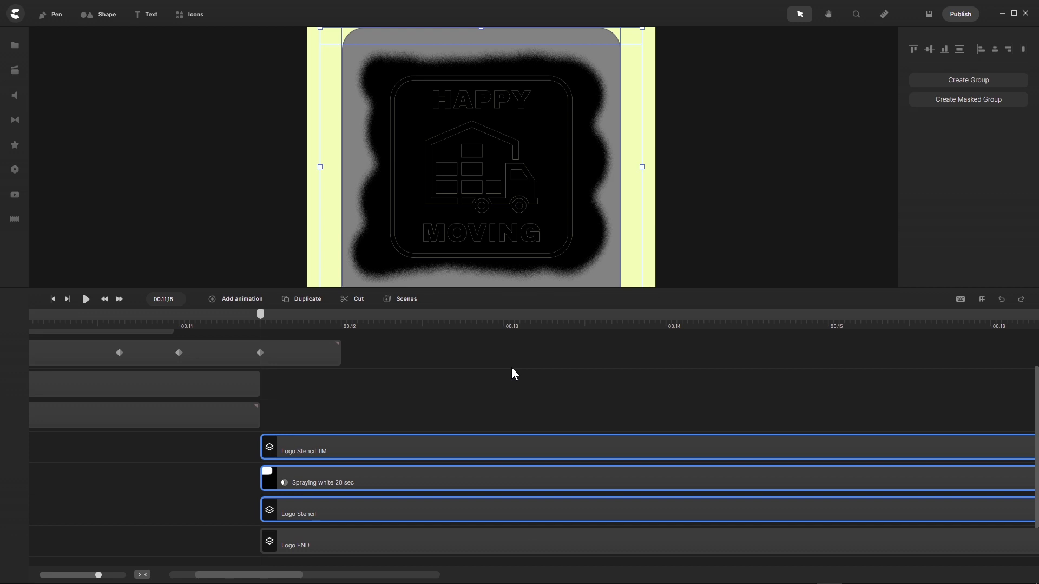
pyautogui.hotkey('ctrl', 'g')
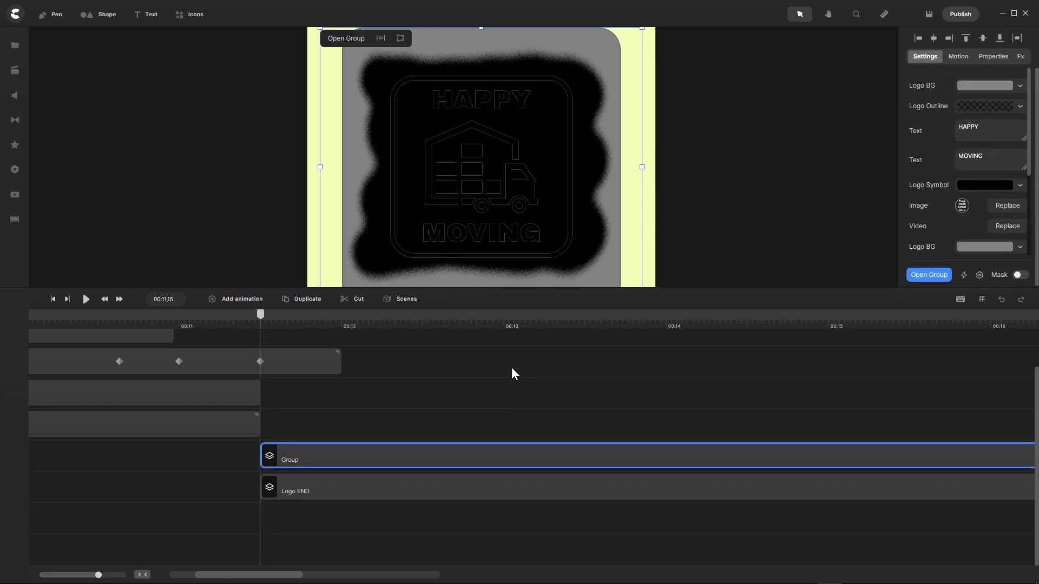
pyautogui.rightClick(297, 460)
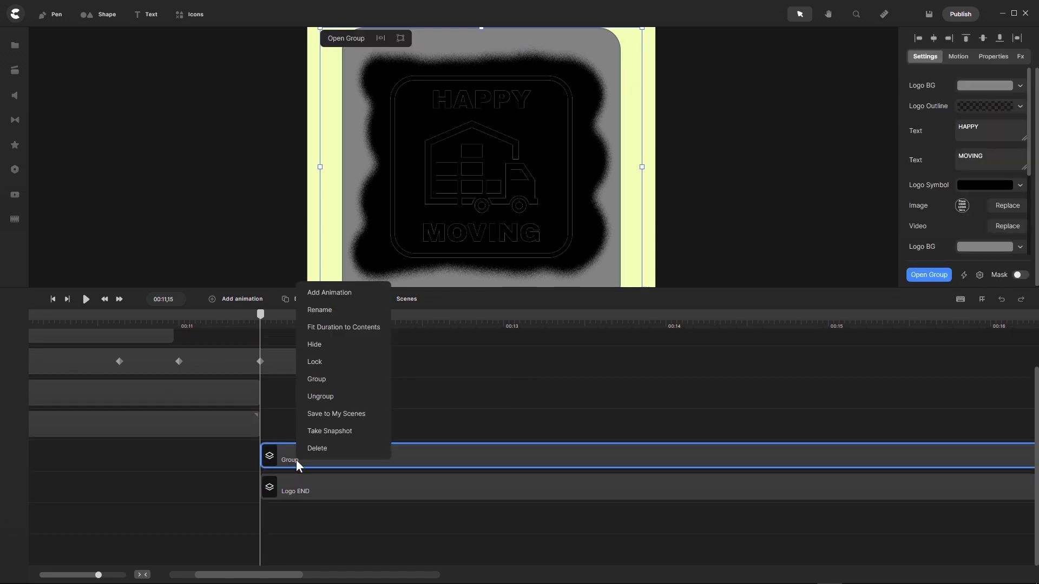
pyautogui.click(341, 314)
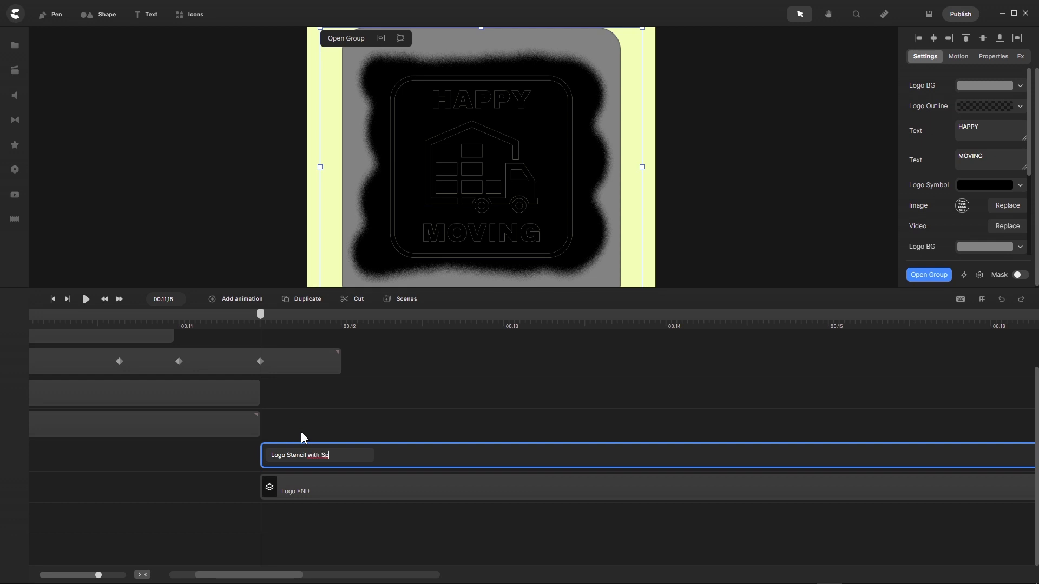
pyautogui.write('aying')
pyautogui.press('Return')
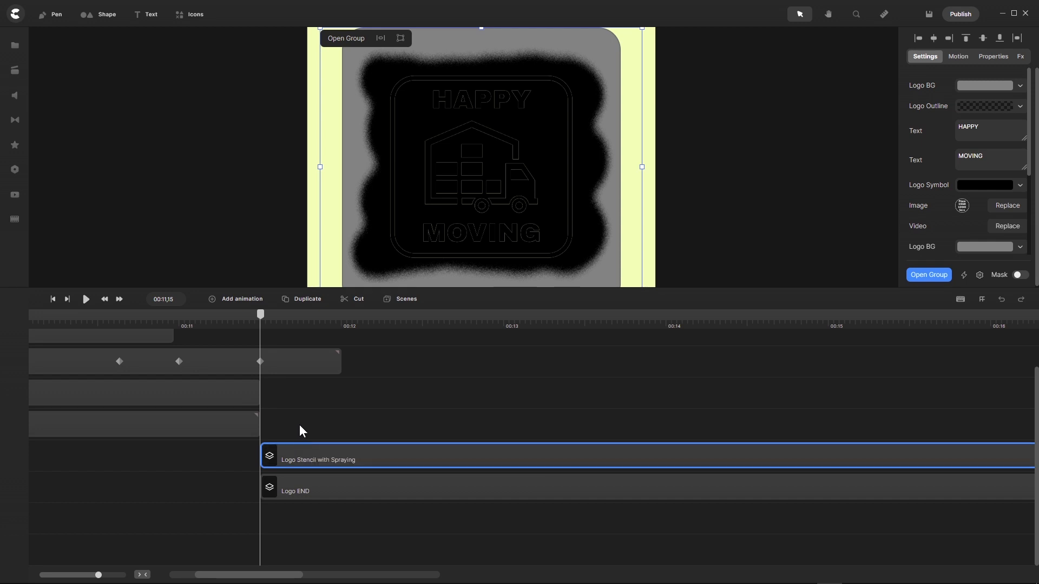
# Step: Add an animation with Soft easing of type In to the Logo Stencil with Spraying group at 00:11,15
pyautogui.scroll(-5, 428, 193)
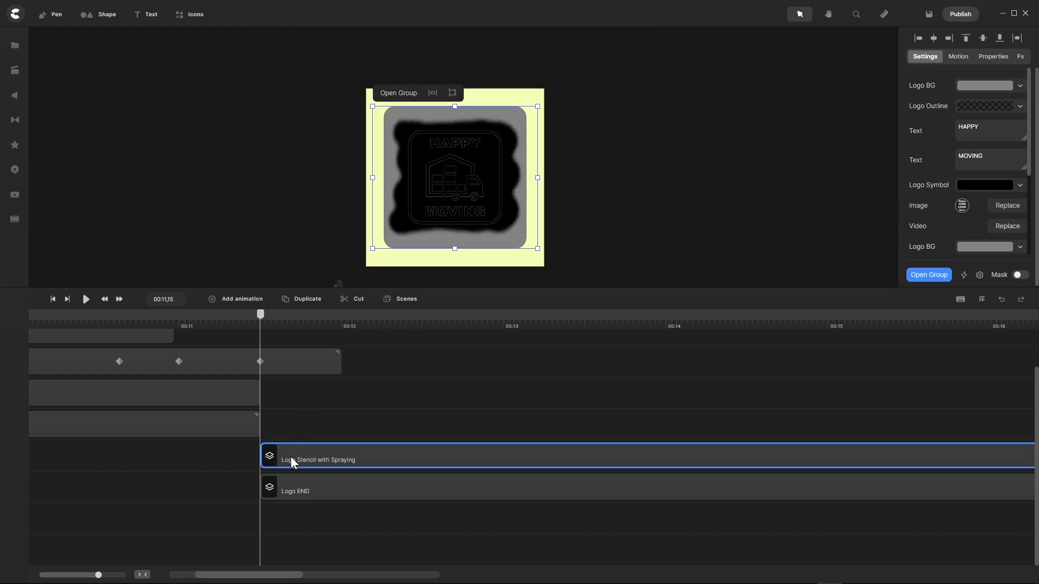
pyautogui.click(212, 299)
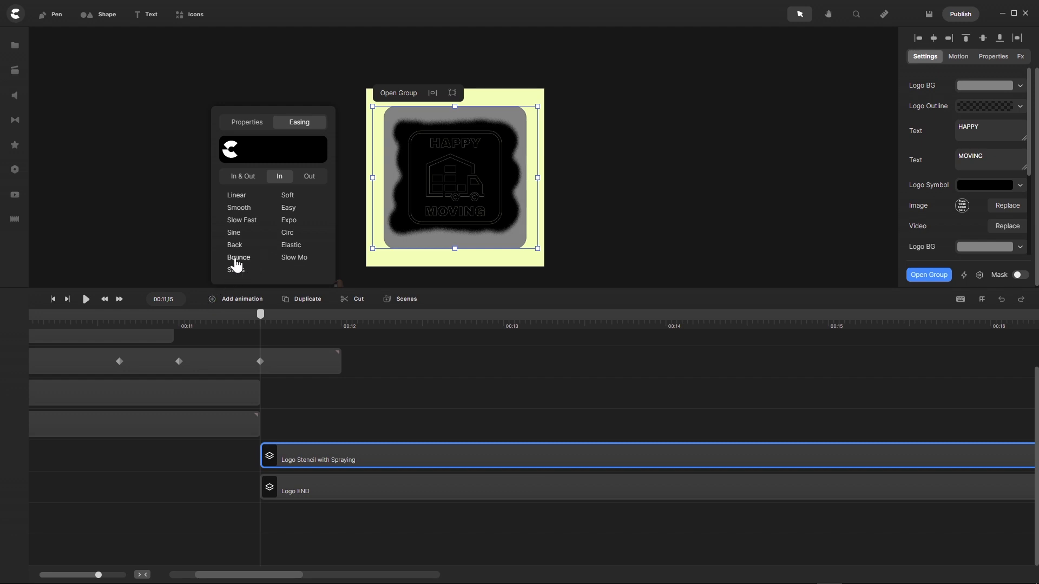
pyautogui.click(289, 198)
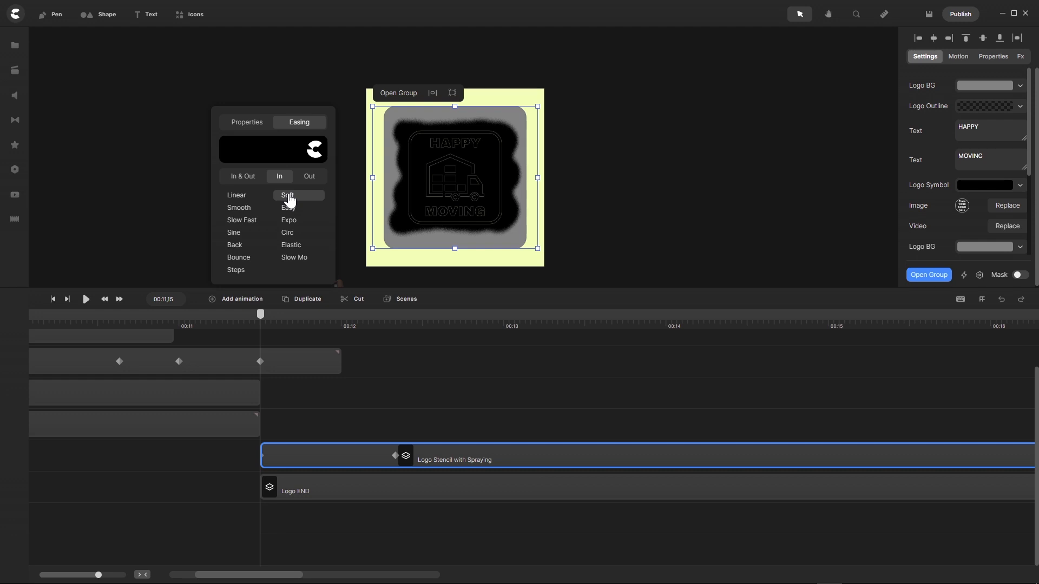
pyautogui.click(248, 124)
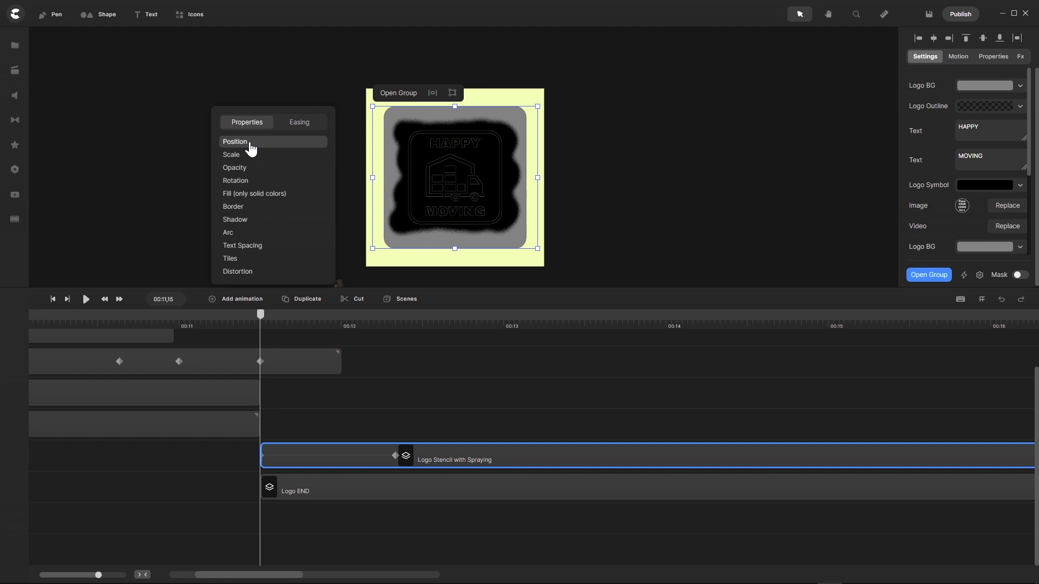
# Step: Extend the group's animation to end at 00:12,15 and move the group off the canvas to the right at that time
pyautogui.click(263, 320)
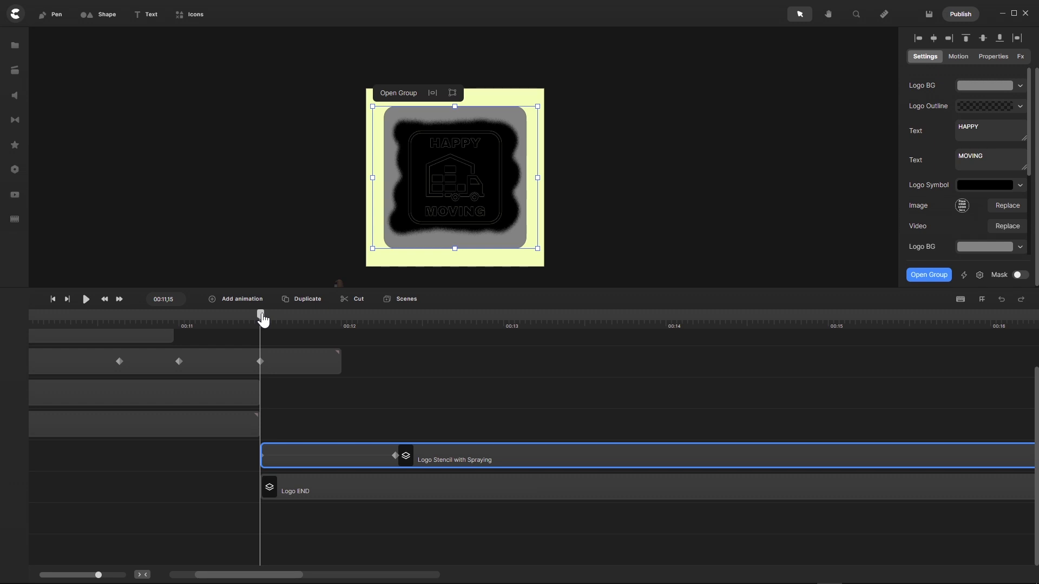
pyautogui.moveTo(264, 320); pyautogui.dragTo(423, 349)
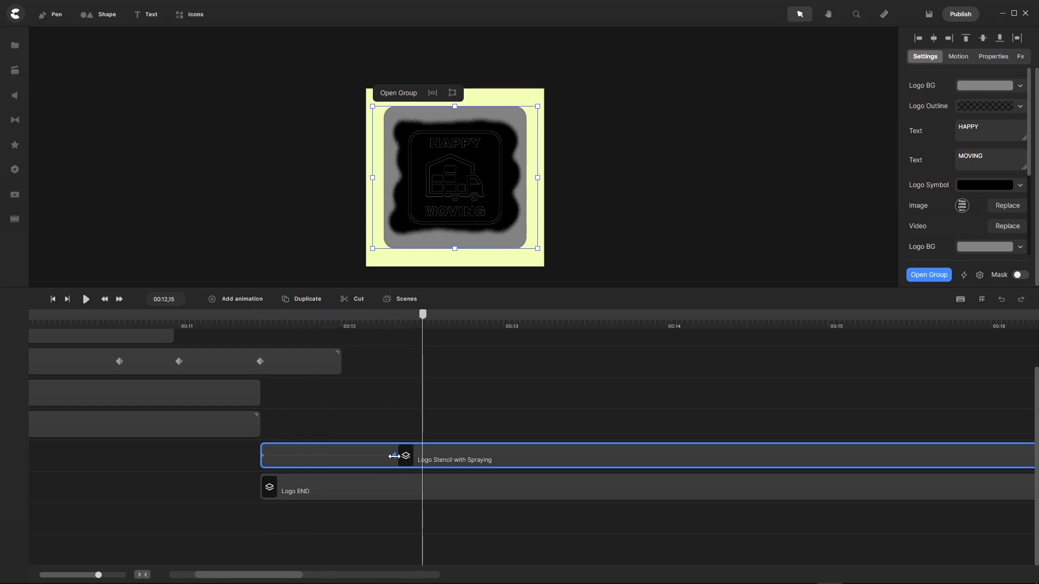
pyautogui.moveTo(395, 456); pyautogui.dragTo(422, 461)
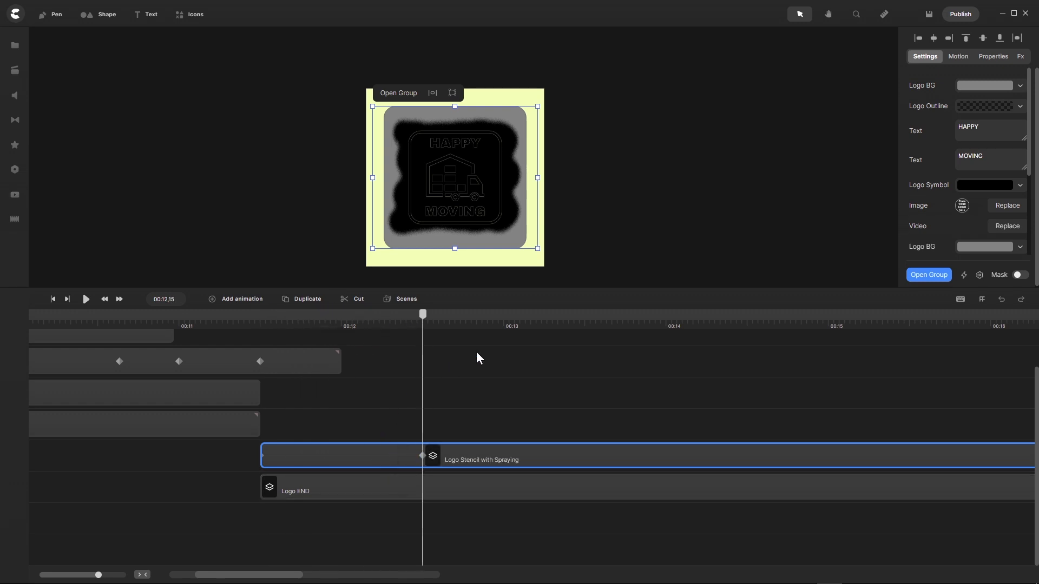
pyautogui.moveTo(453, 188); pyautogui.dragTo(610, 176)
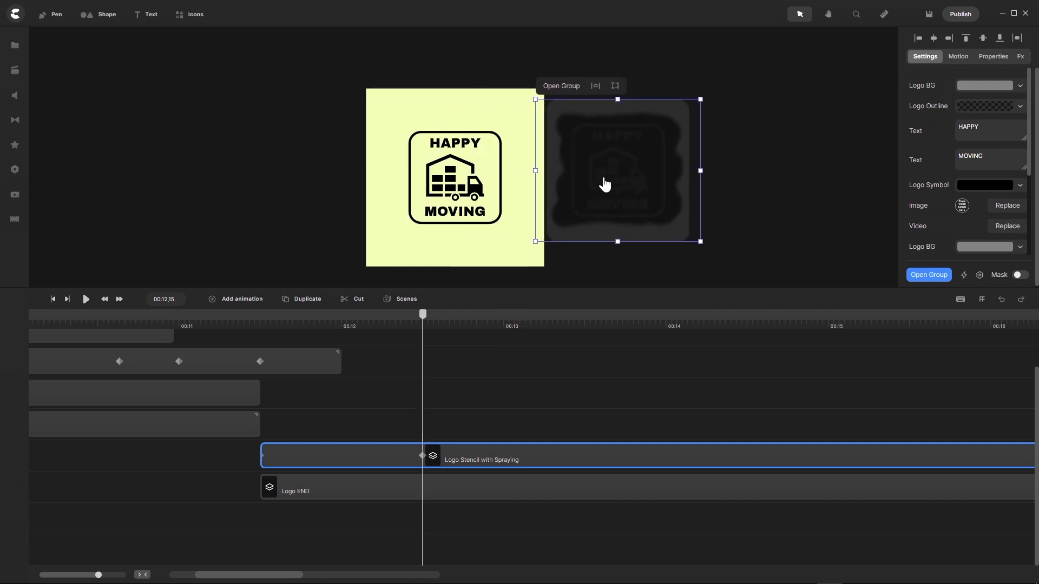
# Step: Center the Logo Stencil with Spraying group vertically on the canvas at 00:12,15
pyautogui.scroll(5, 570, 183)
pyautogui.scroll(-5, 537, 173)
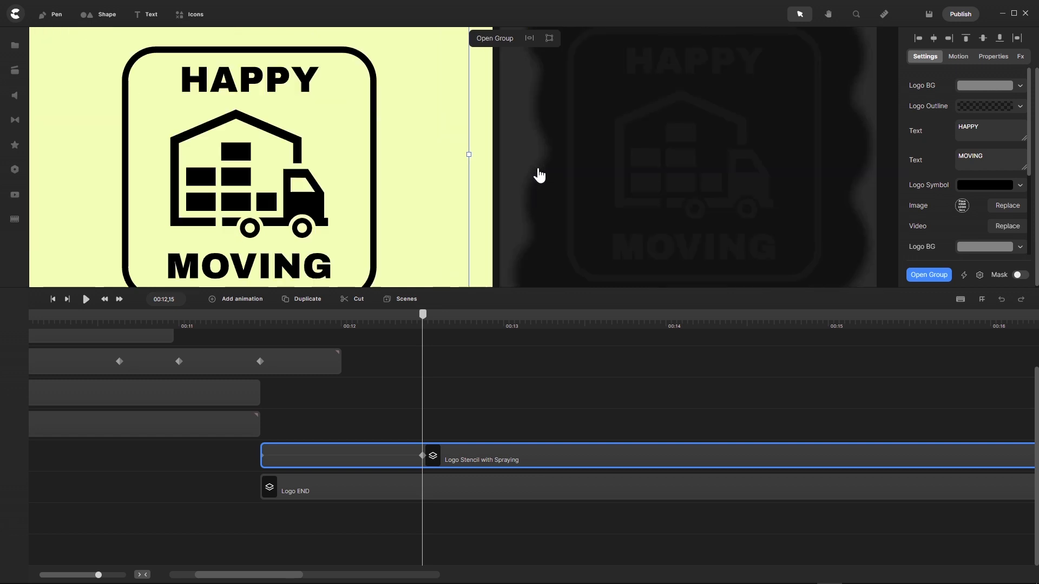
pyautogui.click(983, 39)
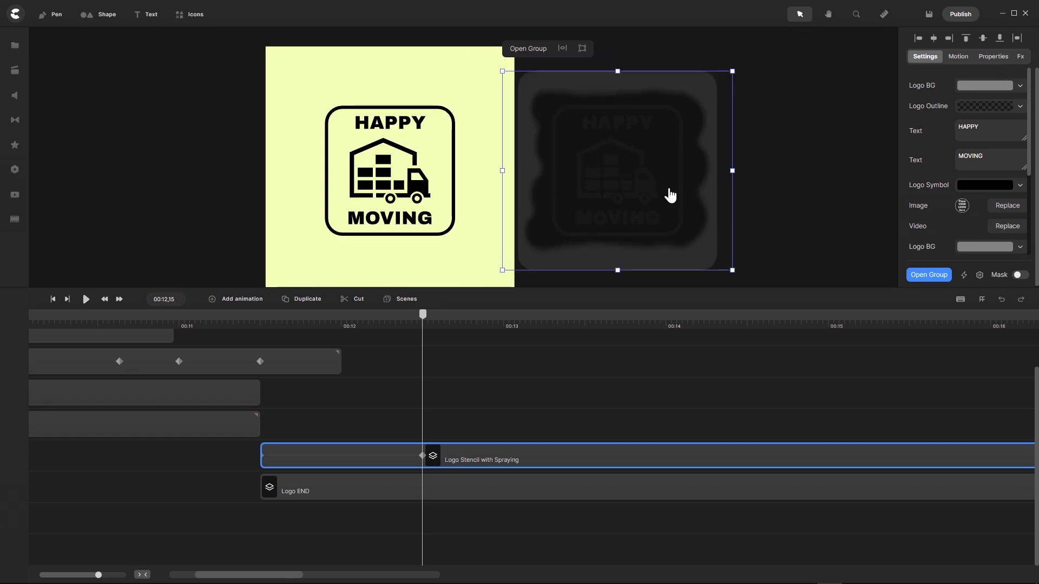
pyautogui.moveTo(422, 319); pyautogui.dragTo(422, 366)
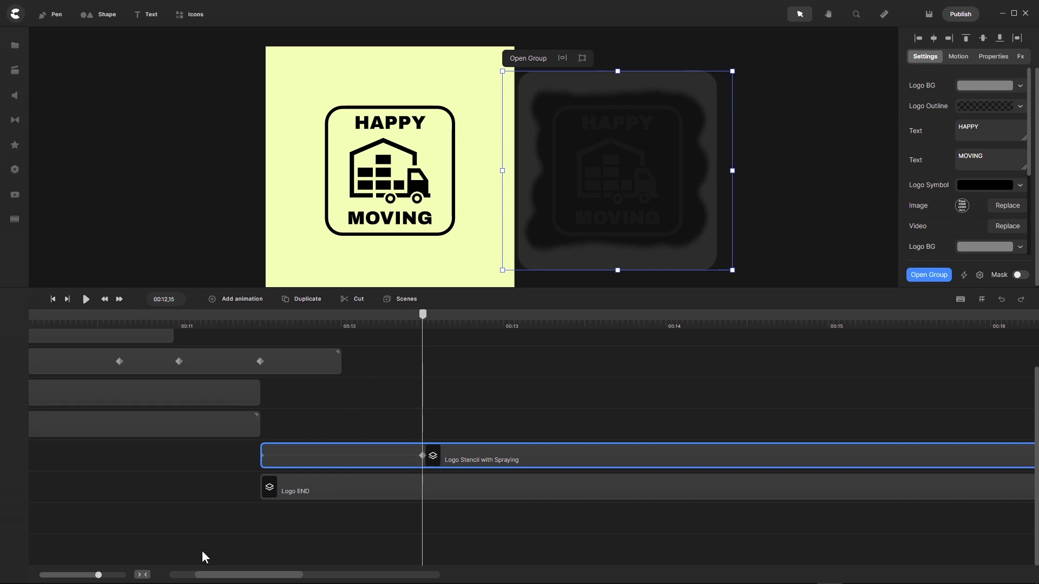
# Step: Save the project as "Spray Paint Logo TUT.cspro" in the Tutorials for YouTube folder
pyautogui.click(143, 576)
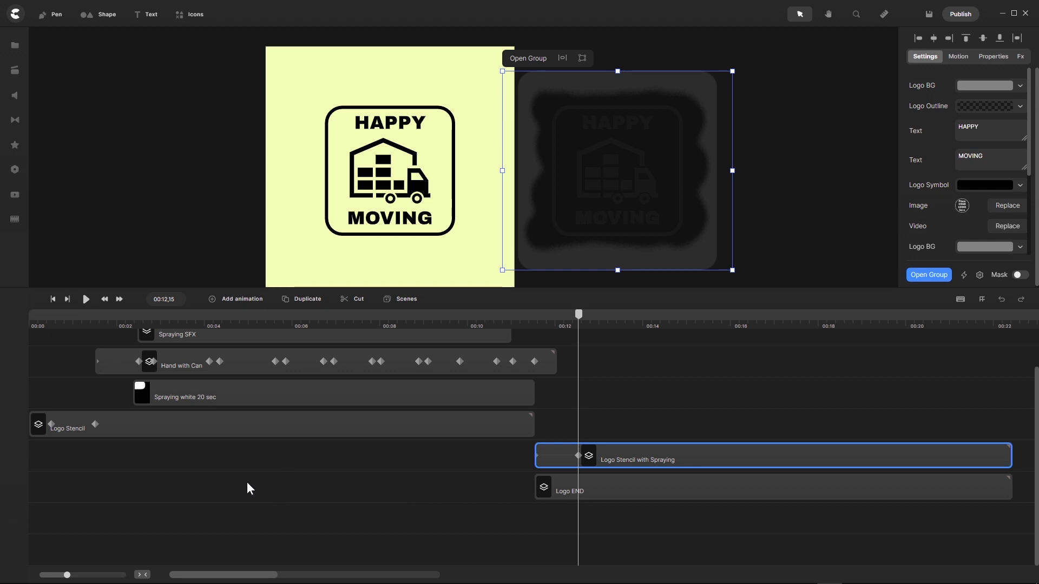
pyautogui.scroll(2, 247, 479)
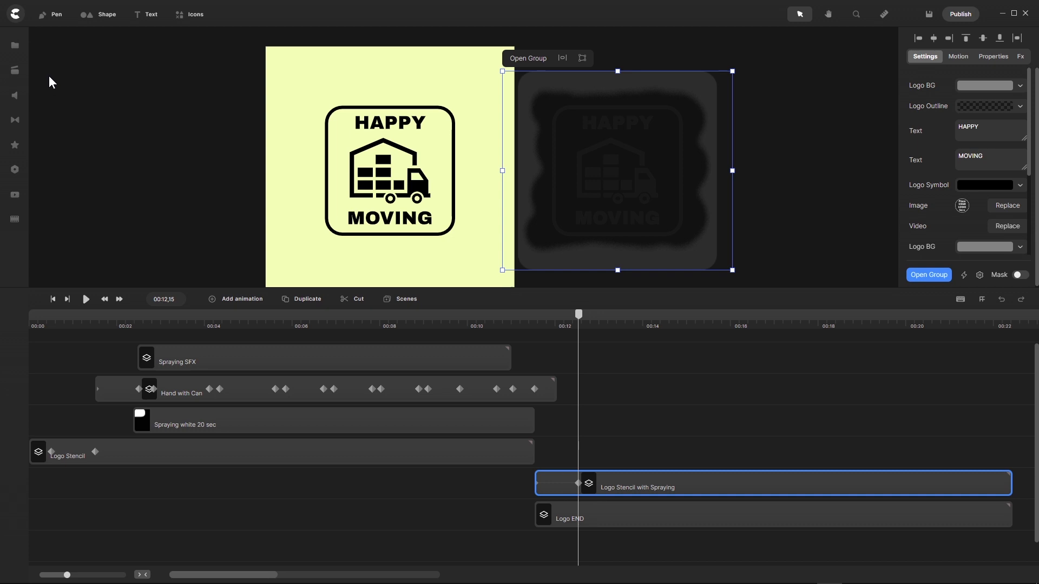
pyautogui.click(19, 17)
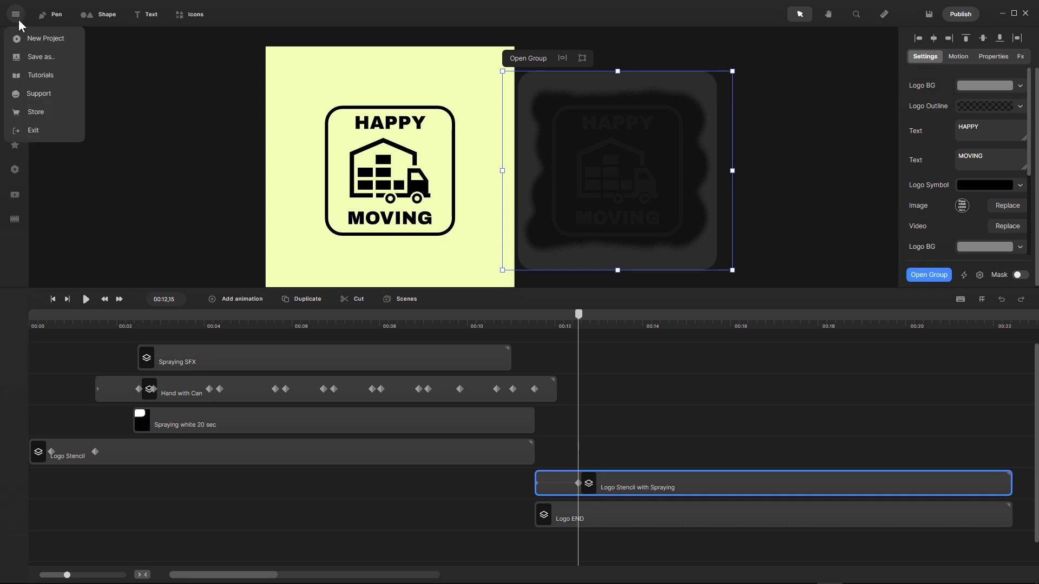
pyautogui.click(37, 56)
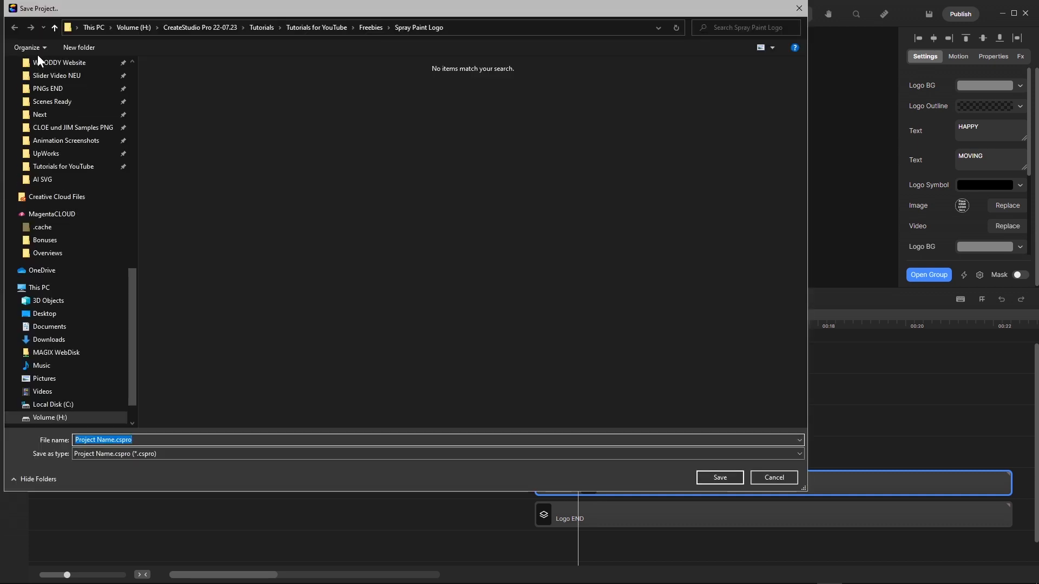
pyautogui.click(303, 29)
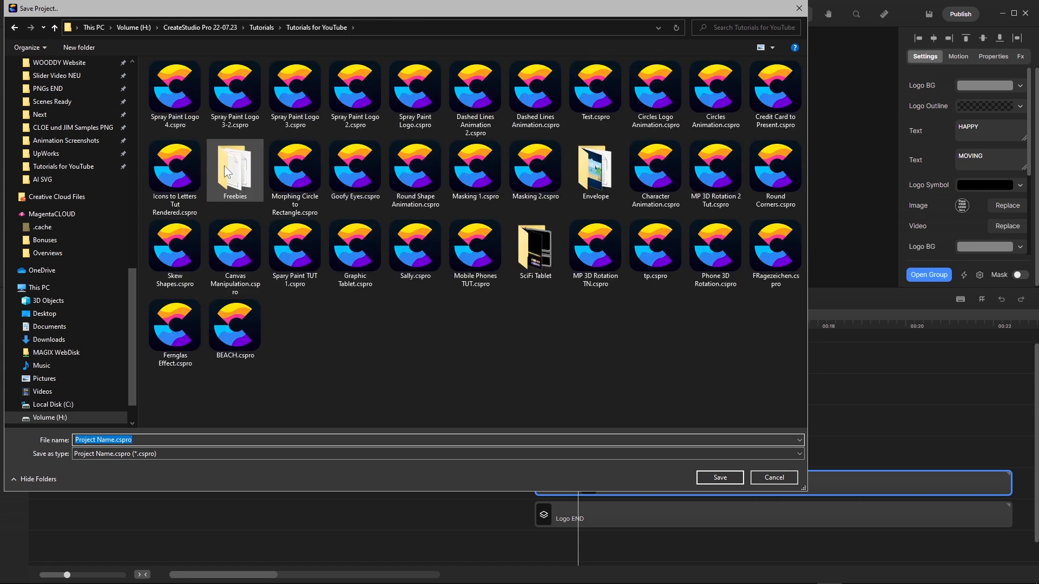
pyautogui.click(169, 110)
pyautogui.doubleClick(171, 95)
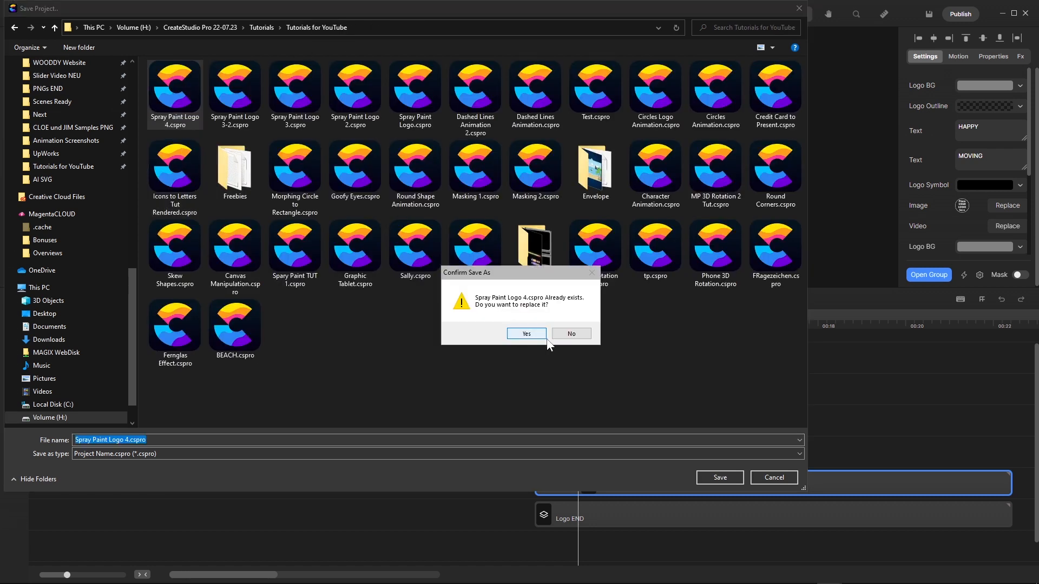
pyautogui.click(571, 334)
pyautogui.doubleClick(129, 441)
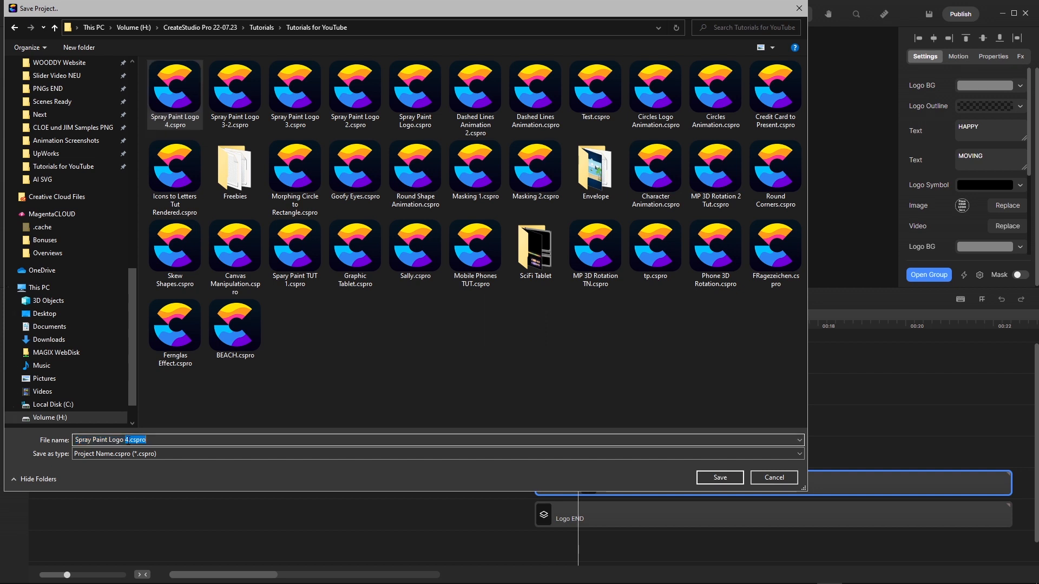
pyautogui.click(128, 439)
pyautogui.write('TUT')
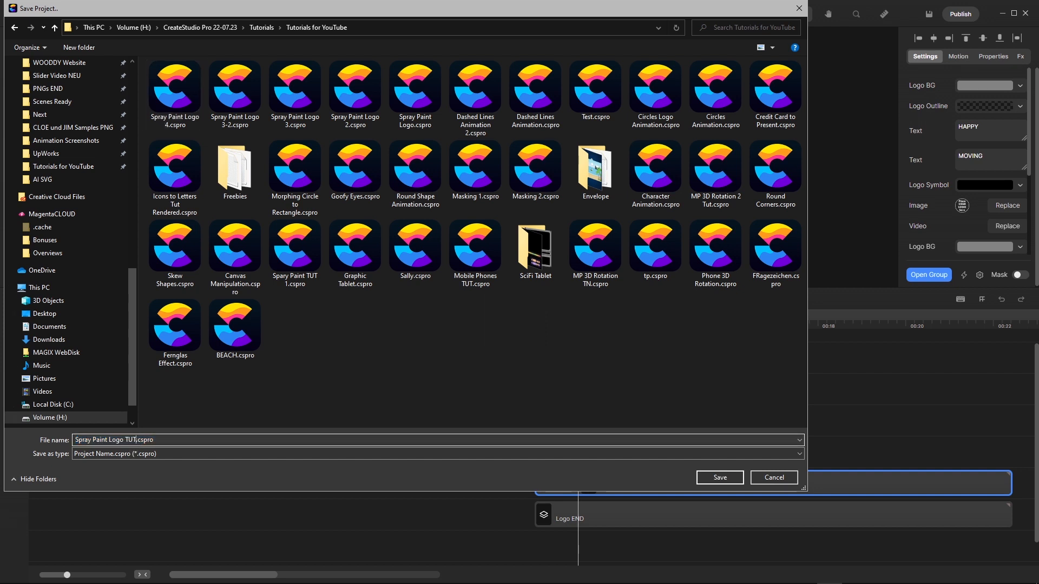
pyautogui.press('Return')
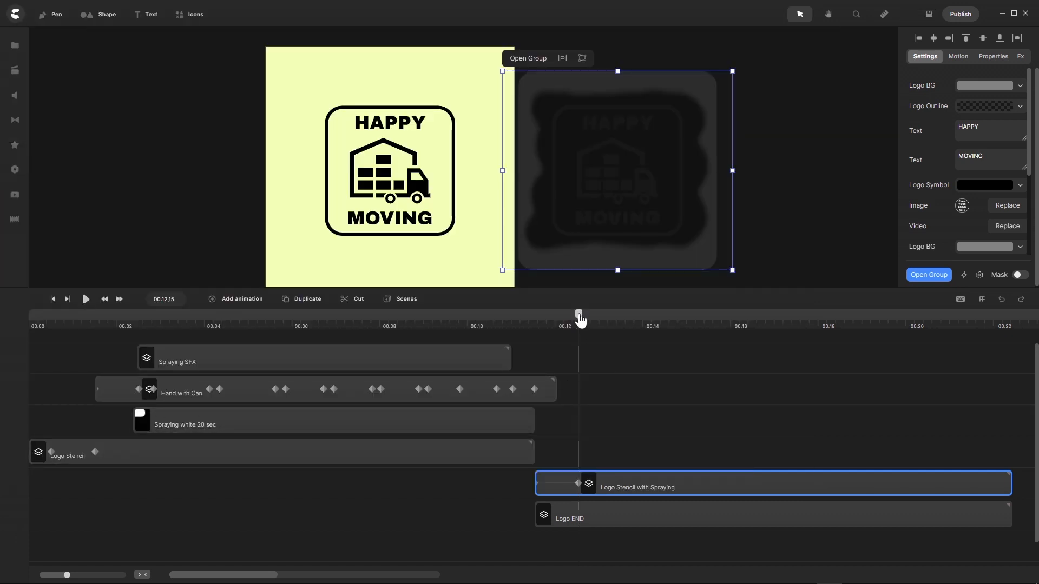
# Step: Place the Background Wall Sandstone Beige Square image from the project media on the canvas, starting at 00:00,00
pyautogui.moveTo(579, 319); pyautogui.dragTo(12, 341)
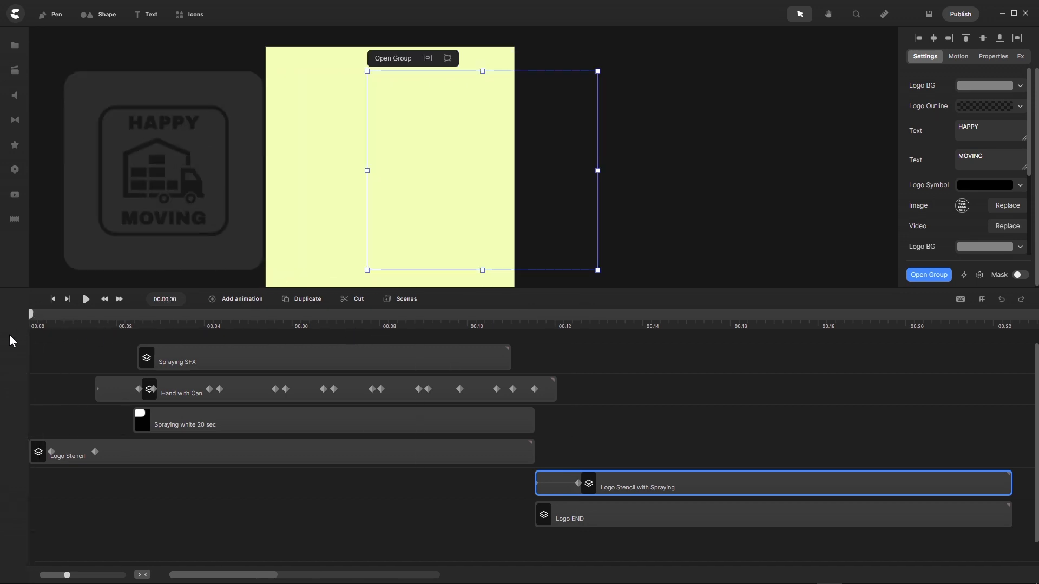
pyautogui.rightClick(206, 504)
pyautogui.click(215, 497)
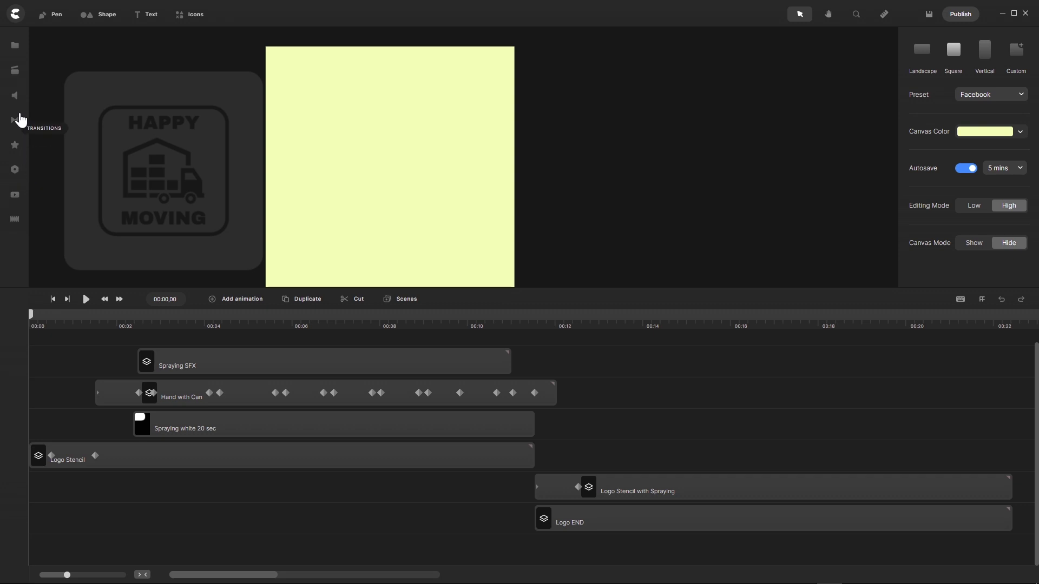
pyautogui.click(14, 47)
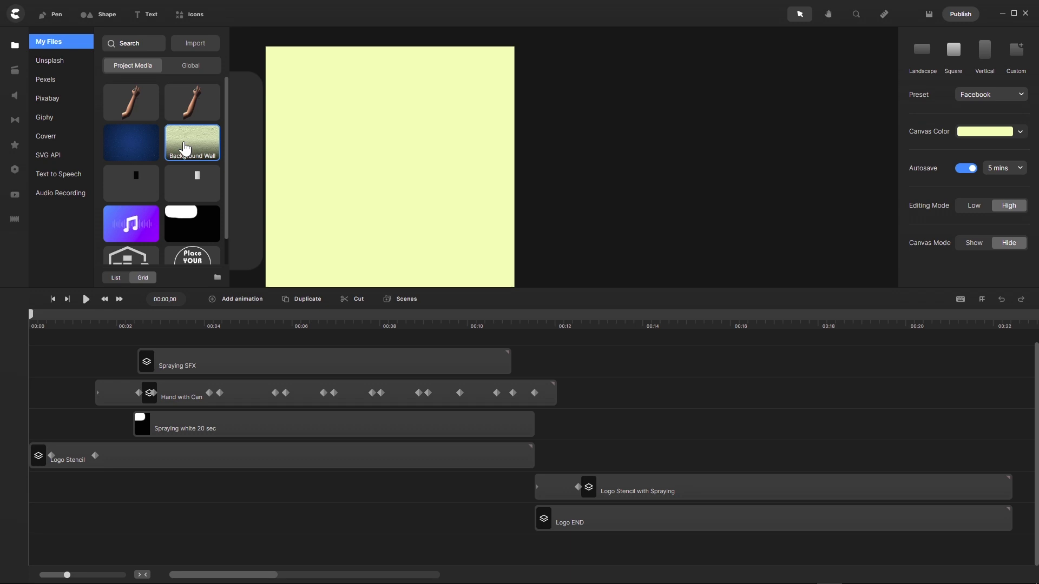
pyautogui.moveTo(185, 149); pyautogui.dragTo(362, 164)
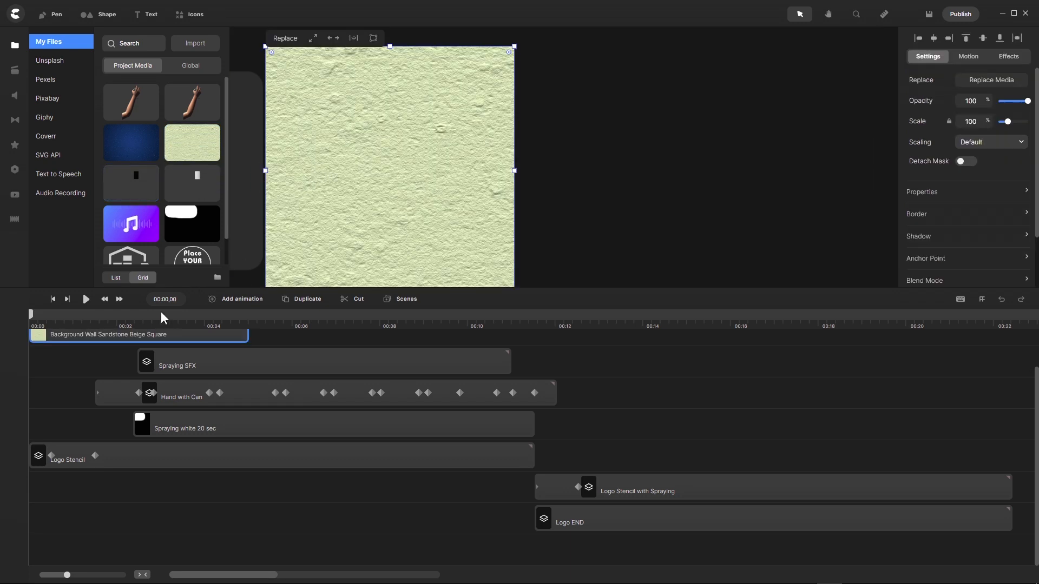
# Step: Move the Background Wall Sandstone Beige Square layer to the track beneath Logo END
pyautogui.moveTo(108, 334); pyautogui.dragTo(34, 546)
pyautogui.rightClick(34, 546)
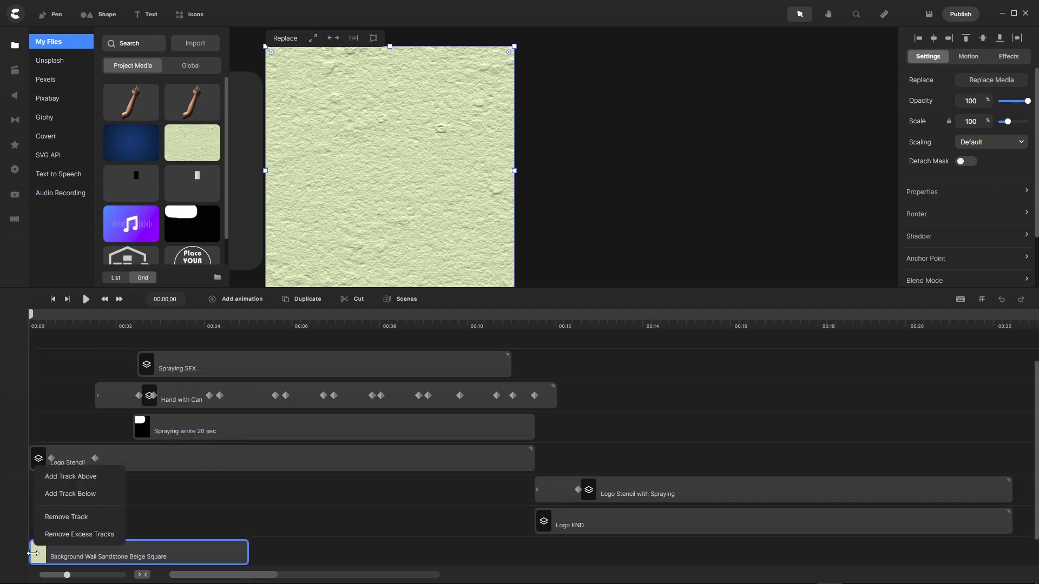
pyautogui.click(193, 494)
pyautogui.scroll(-1, 192, 494)
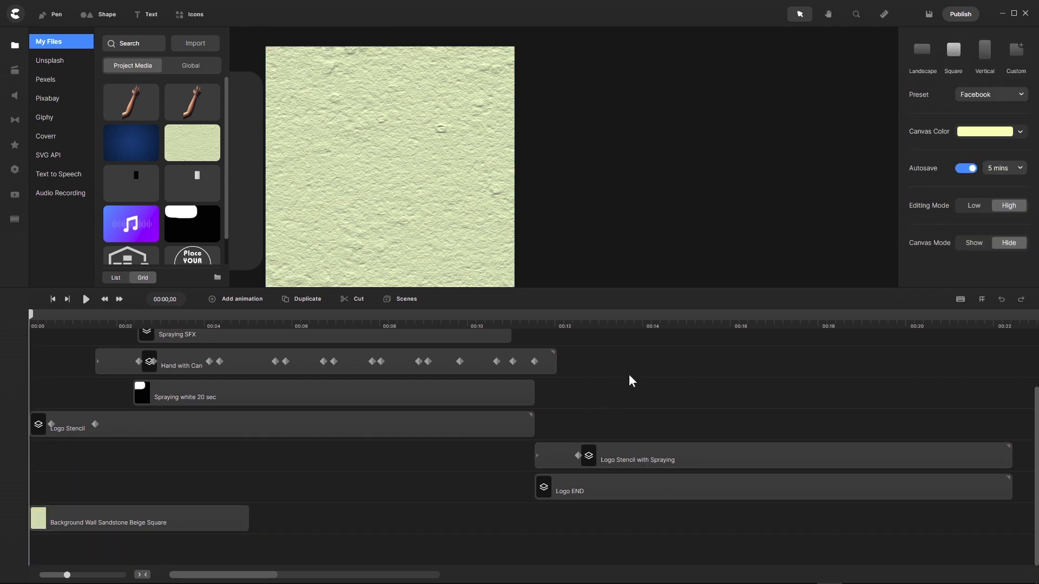
# Step: Make the Logo Stencil with Spraying, Logo END and Background Wall Sandstone Beige Square layers end at 00:16,00
pyautogui.moveTo(31, 322); pyautogui.dragTo(586, 368)
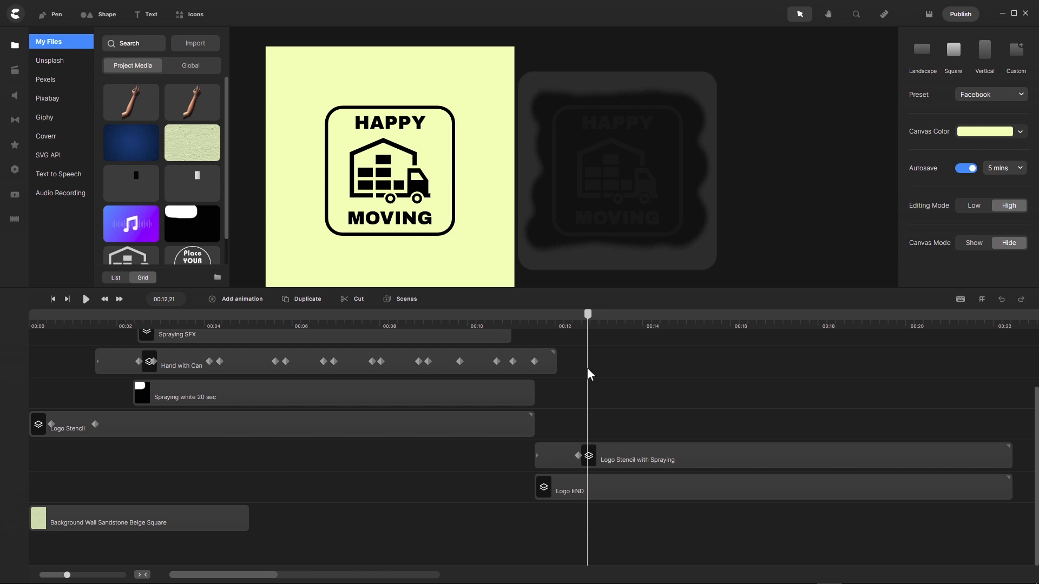
pyautogui.moveTo(587, 369); pyautogui.dragTo(733, 381)
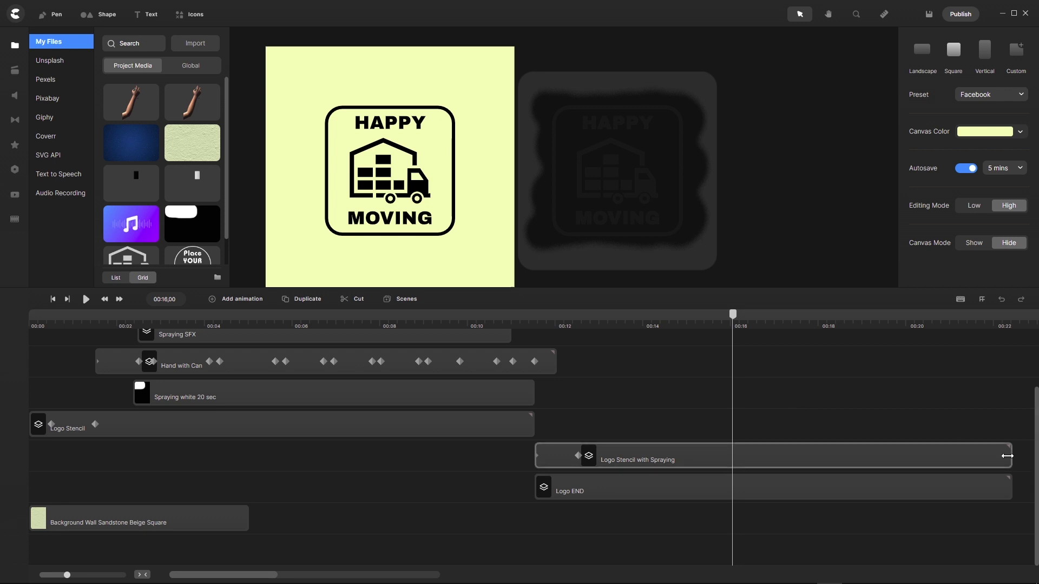
pyautogui.moveTo(1007, 456)
pyautogui.mouseDown()
pyautogui.moveTo(725, 457)
pyautogui.moveTo(727, 468)
pyautogui.mouseUp()
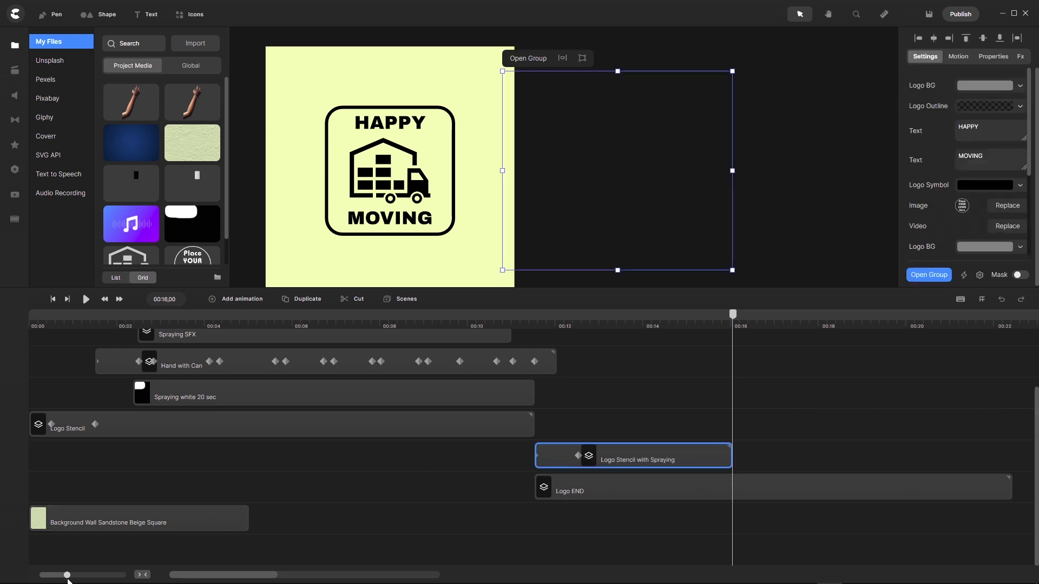
pyautogui.moveTo(1010, 487); pyautogui.dragTo(733, 493)
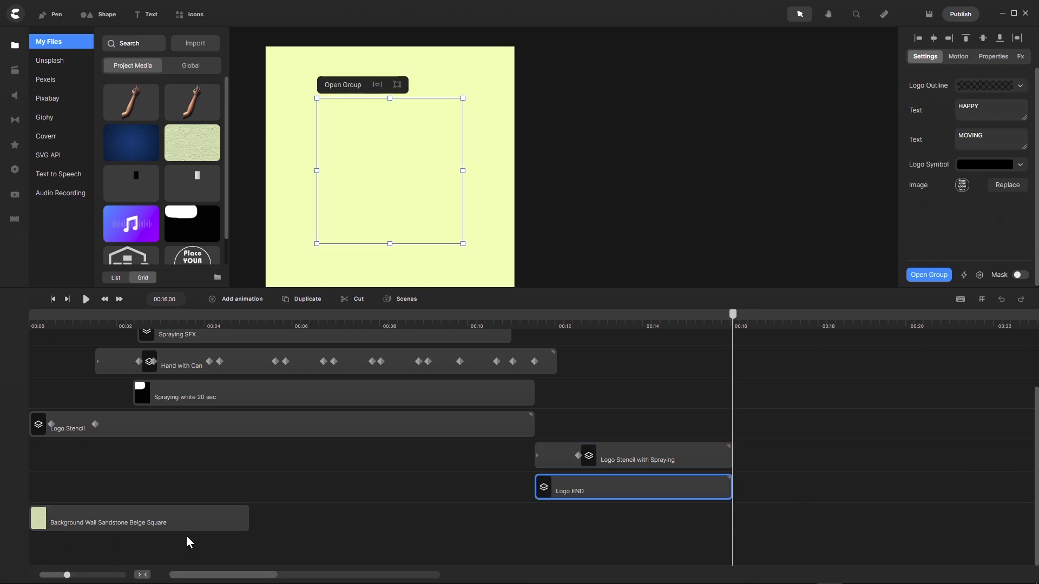
pyautogui.moveTo(244, 521); pyautogui.dragTo(730, 543)
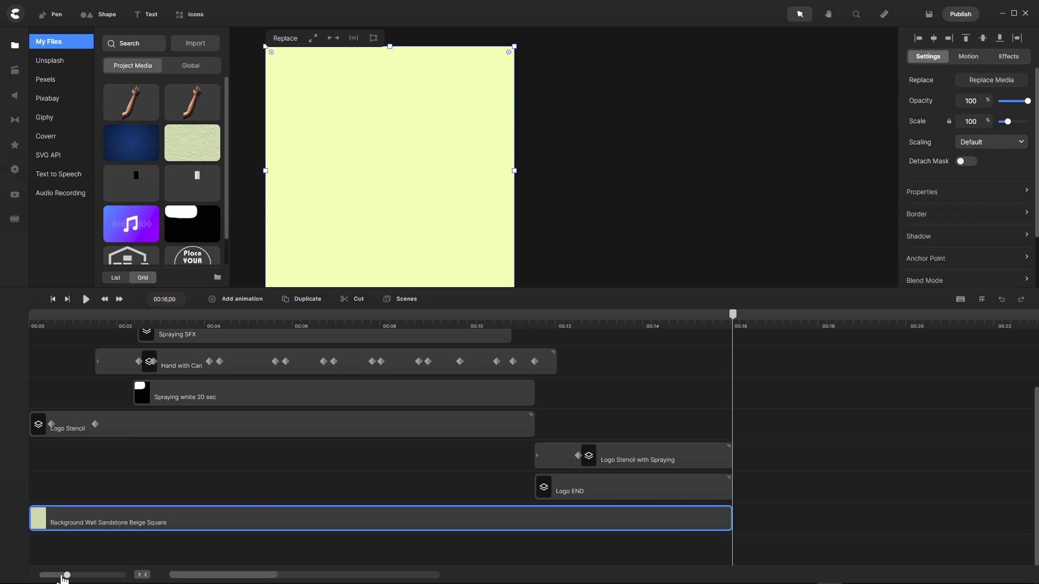
# Step: Apply the Edge Feather effect to the Logo END group over the wall background
pyautogui.moveTo(63, 577)
pyautogui.mouseDown()
pyautogui.moveTo(116, 576)
pyautogui.moveTo(52, 574)
pyautogui.mouseUp()
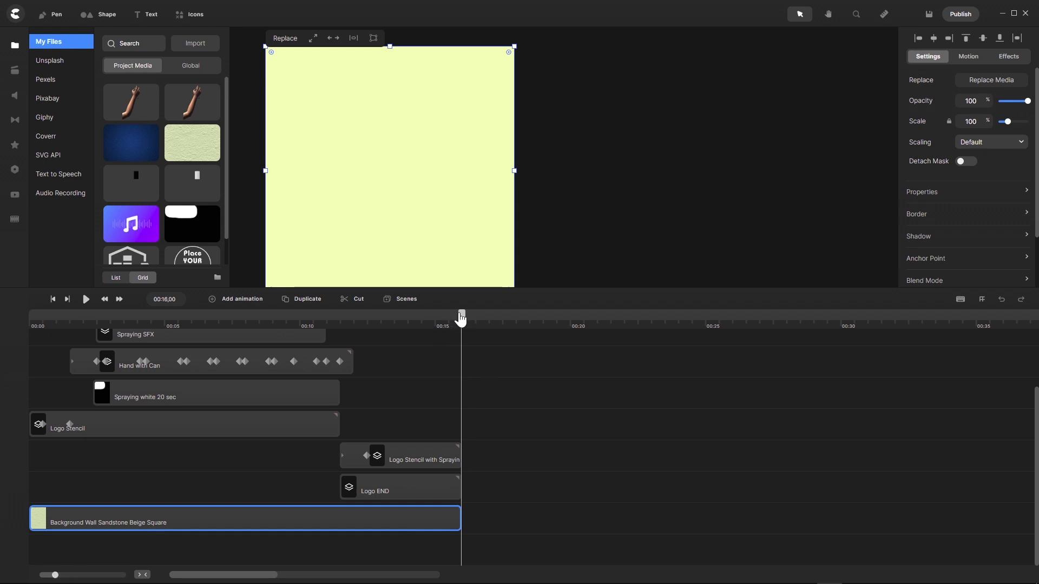
pyautogui.moveTo(462, 313); pyautogui.dragTo(403, 323)
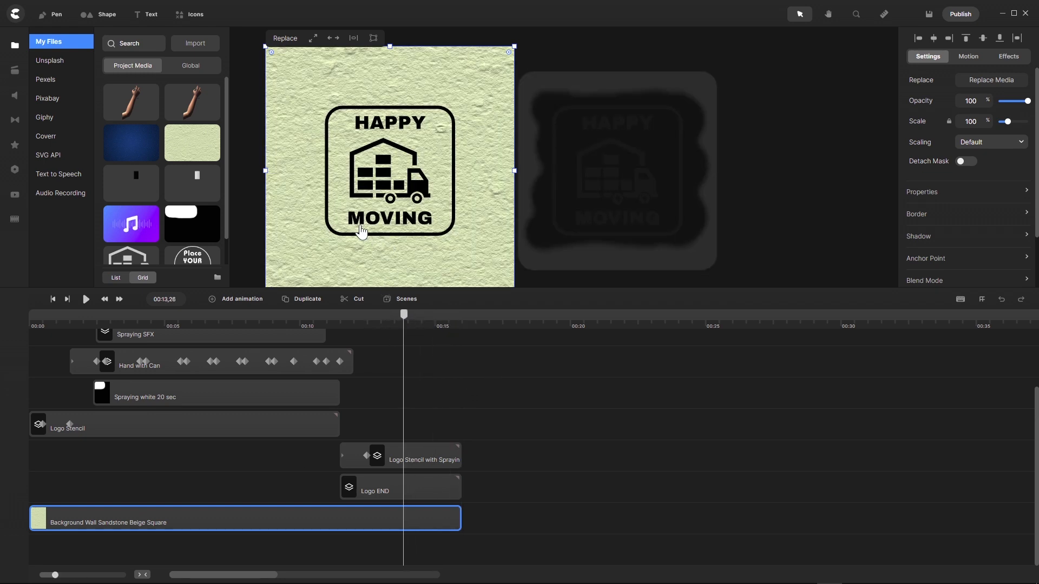
pyautogui.scroll(5, 361, 231)
pyautogui.scroll(1, 374, 232)
pyautogui.scroll(-3, 511, 227)
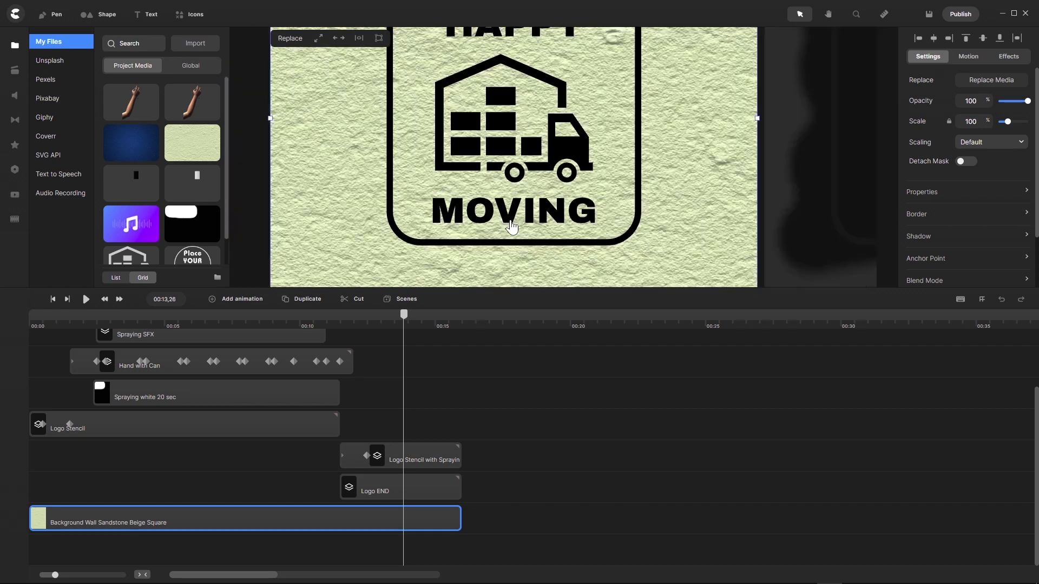
pyautogui.scroll(-2, 512, 228)
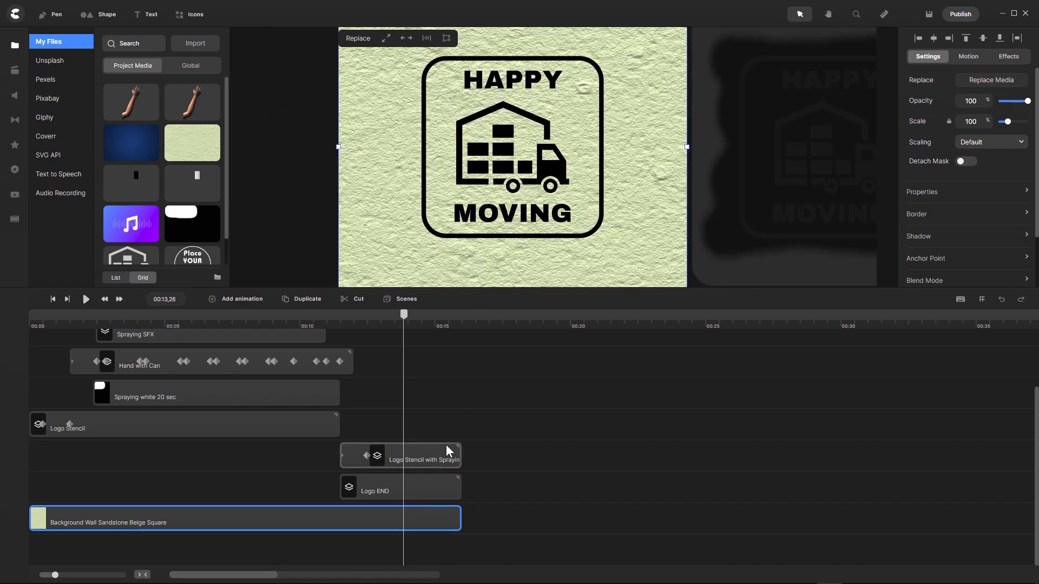
pyautogui.scroll(2, 466, 413)
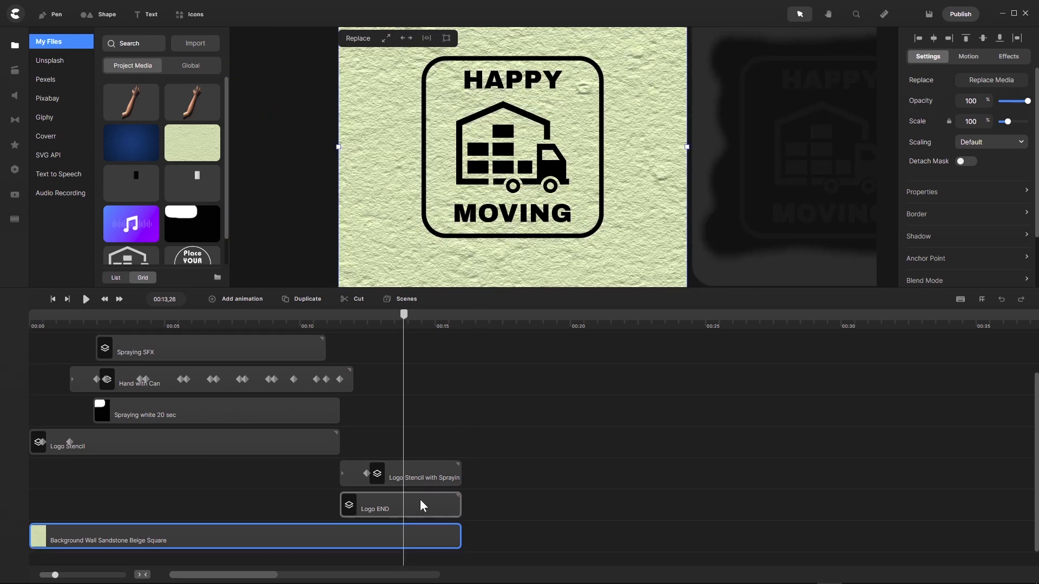
pyautogui.click(417, 508)
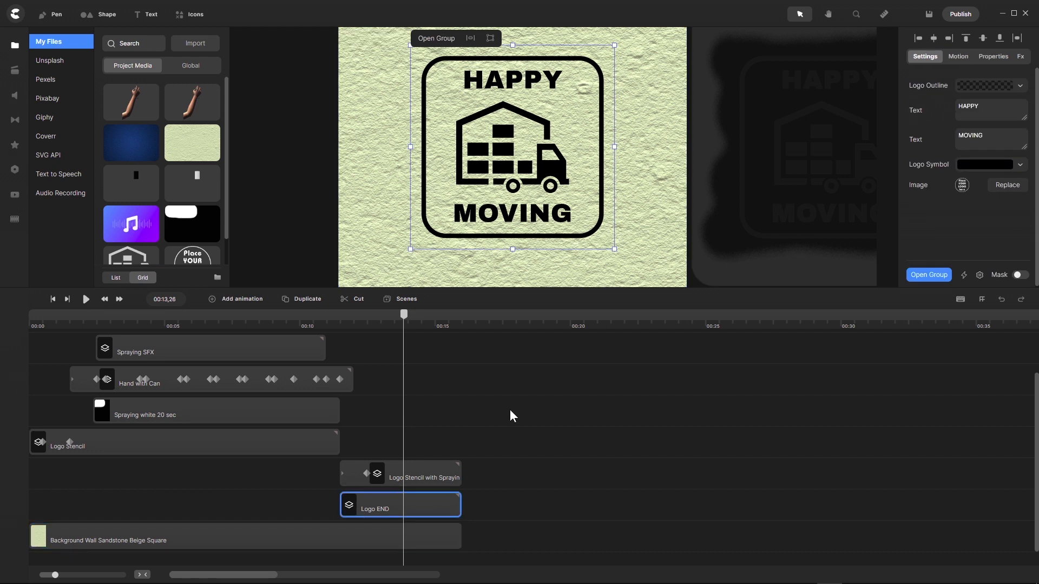
pyautogui.click(14, 145)
pyautogui.scroll(-3, 128, 196)
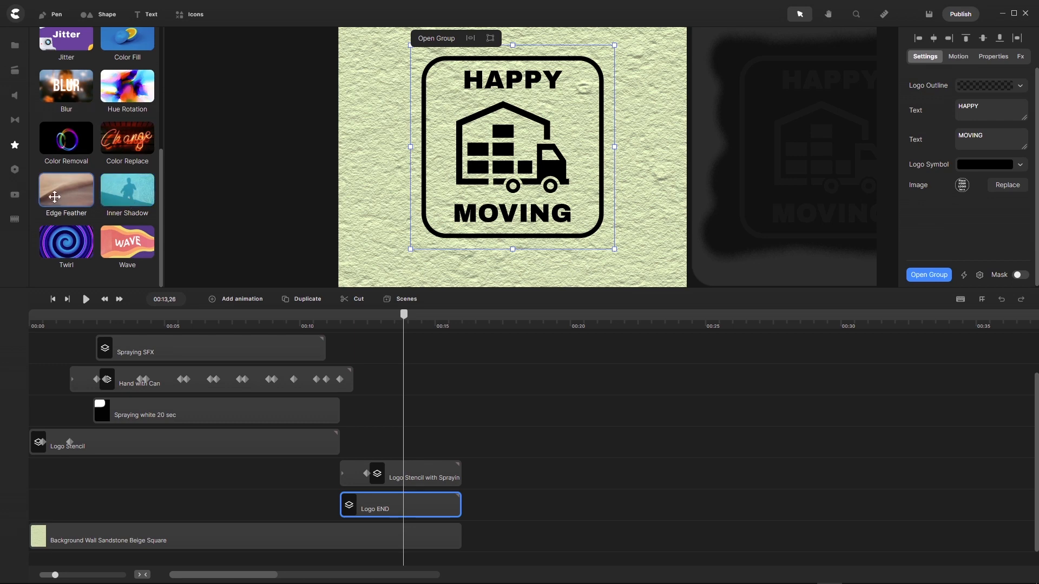
pyautogui.moveTo(66, 189); pyautogui.dragTo(402, 500)
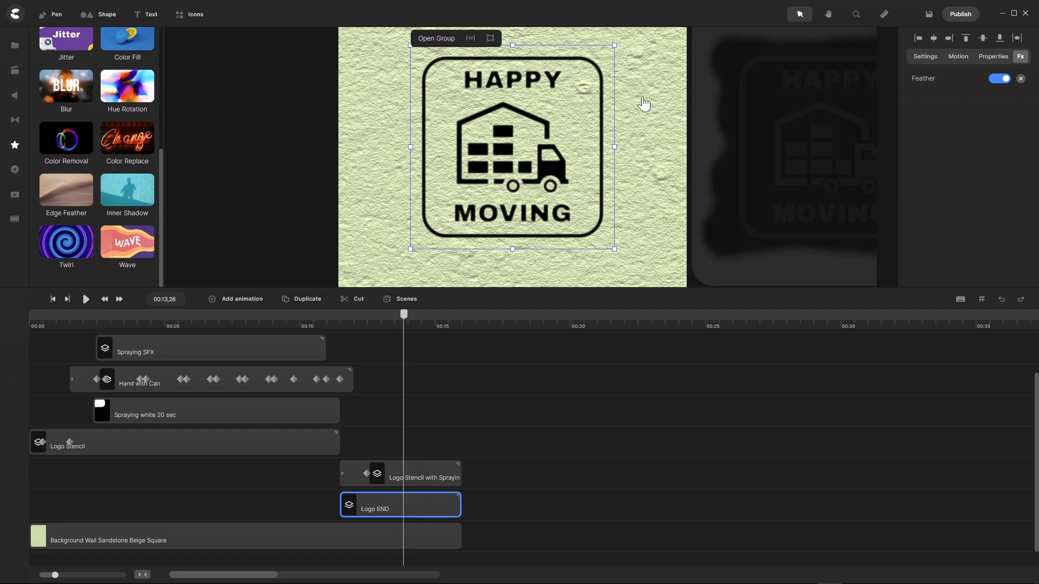
# Step: Set the Feather Strength of the Logo END group to 1% and check the logo's edges up close
pyautogui.scroll(5, 600, 62)
pyautogui.scroll(-5, 590, 92)
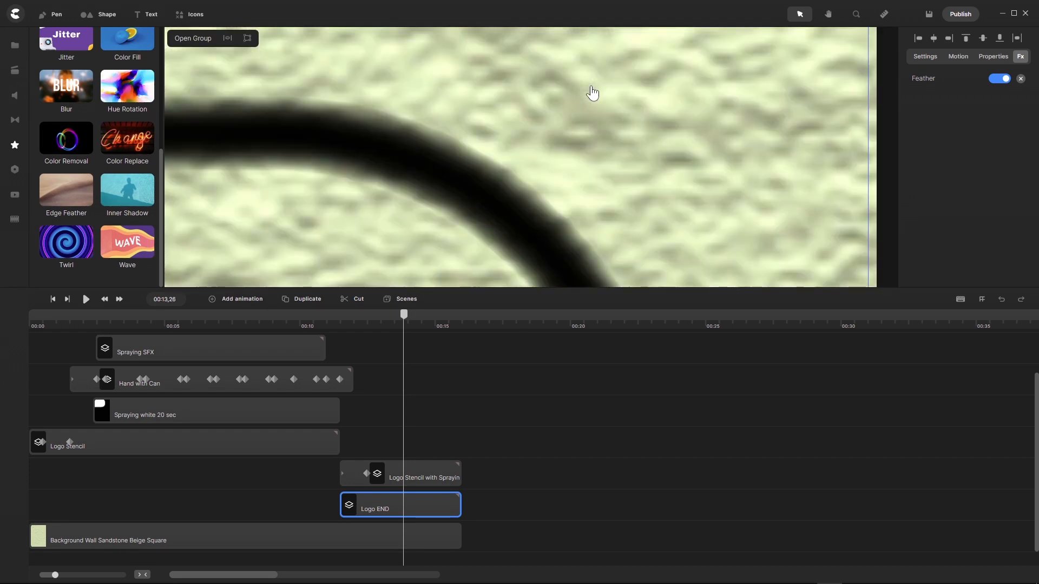
pyautogui.click(927, 85)
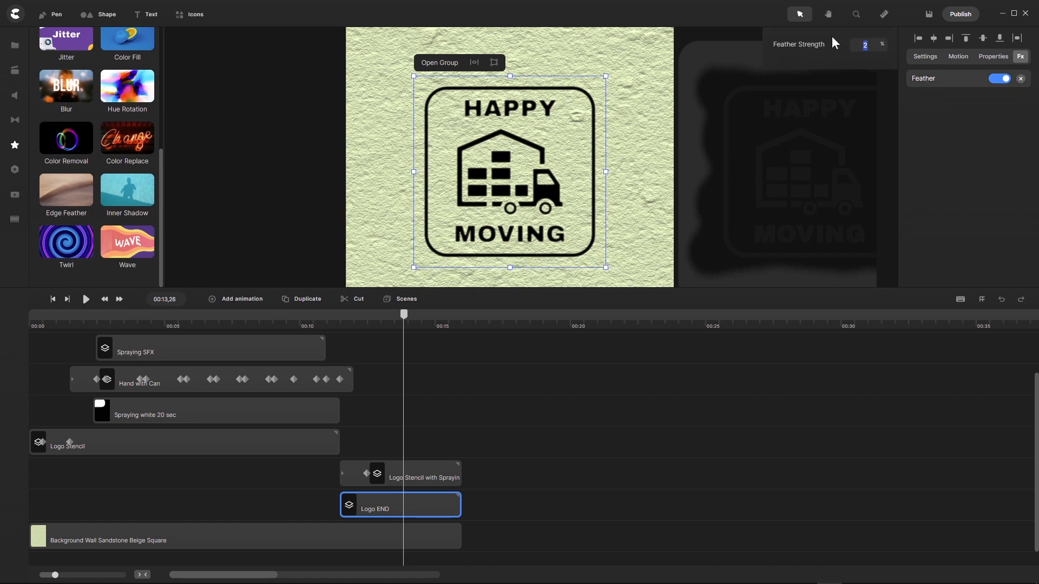
pyautogui.write('1')
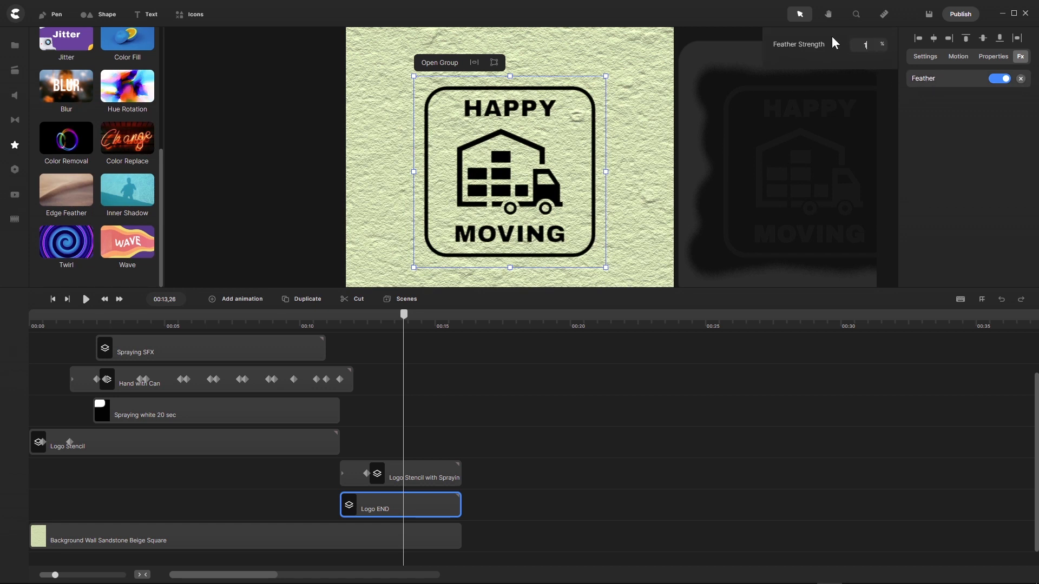
pyautogui.scroll(5, 444, 92)
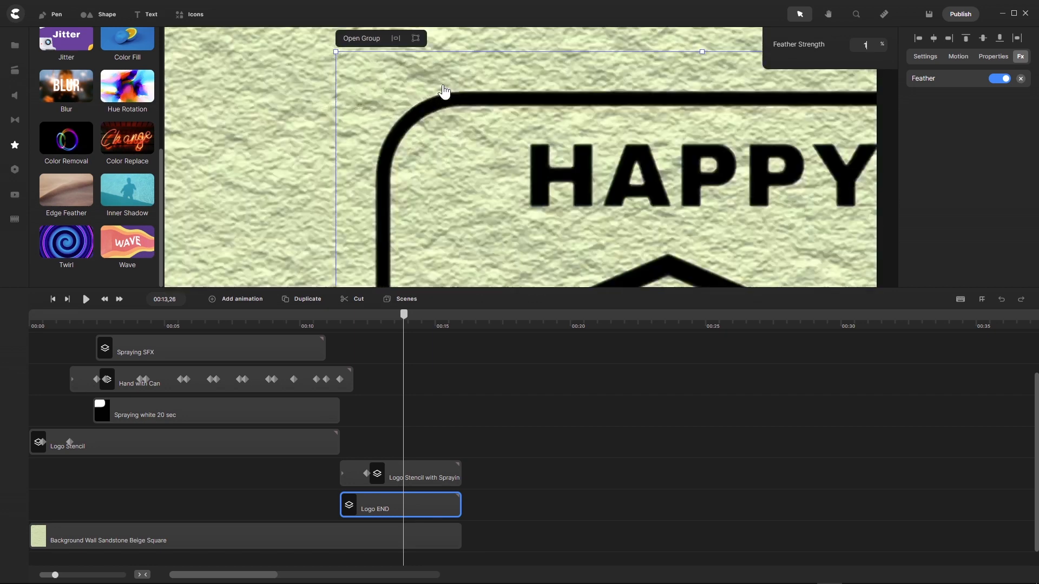
# Step: Compare the Logo END group's edges up close with the Feather effect off and on, and inspect the truck symbol
pyautogui.scroll(2, 444, 92)
pyautogui.scroll(-1, 444, 92)
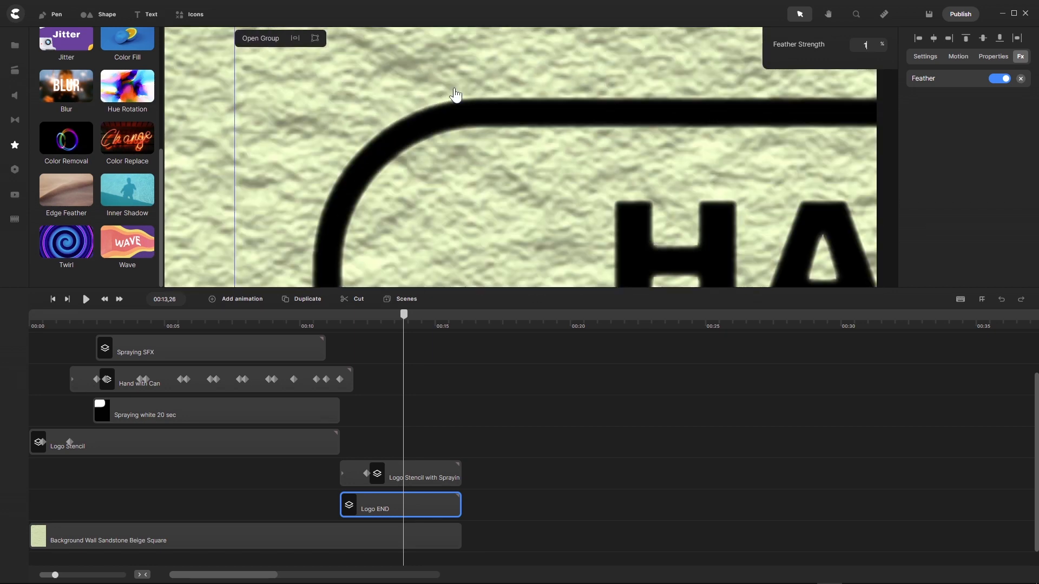
pyautogui.click(998, 80)
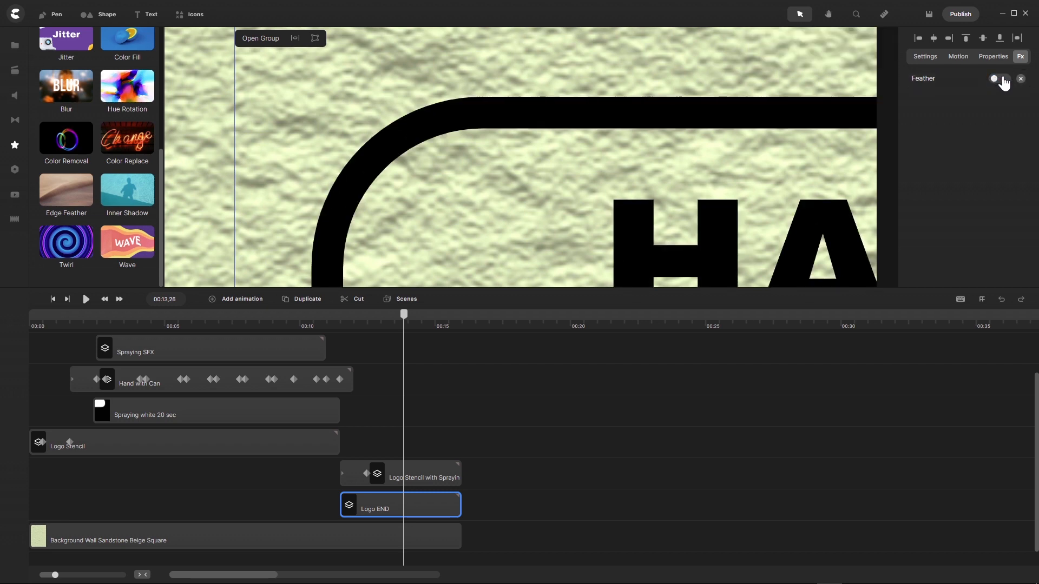
pyautogui.click(998, 80)
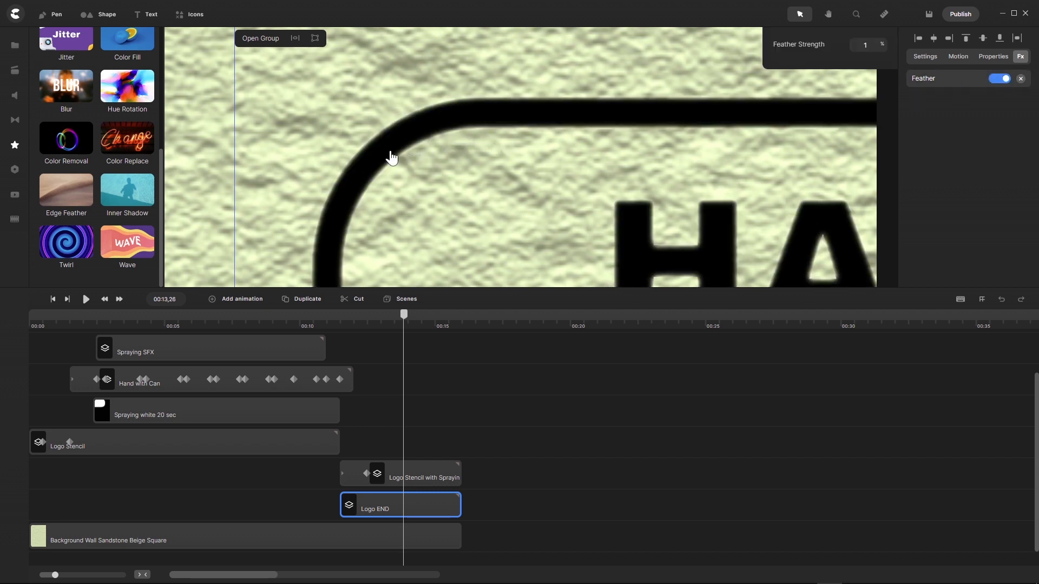
pyautogui.scroll(-5, 391, 157)
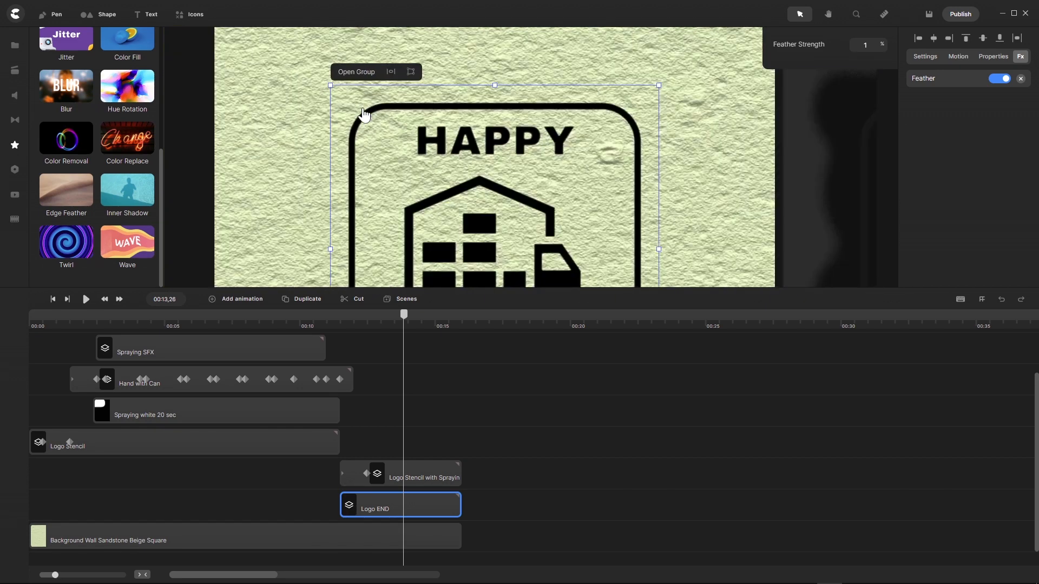
pyautogui.scroll(-3, 367, 117)
pyautogui.scroll(3, 431, 189)
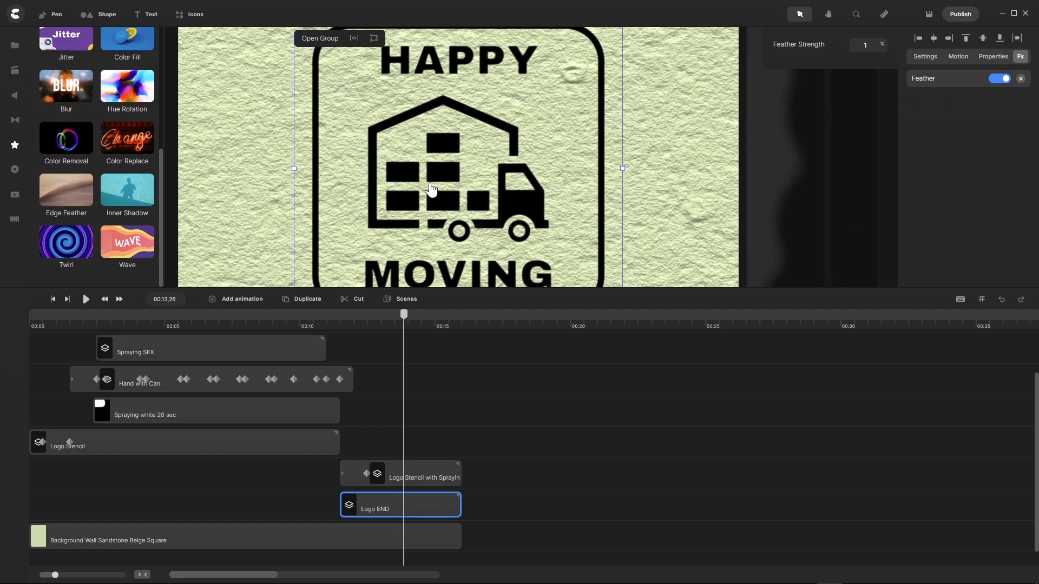
pyautogui.scroll(4, 445, 149)
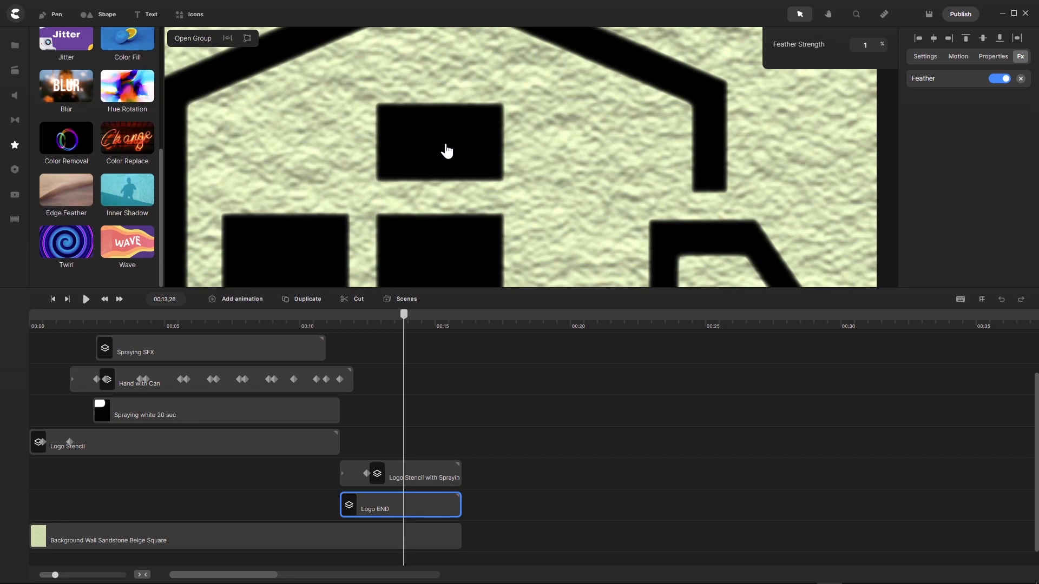
pyautogui.scroll(-4, 445, 149)
pyautogui.scroll(2, 445, 149)
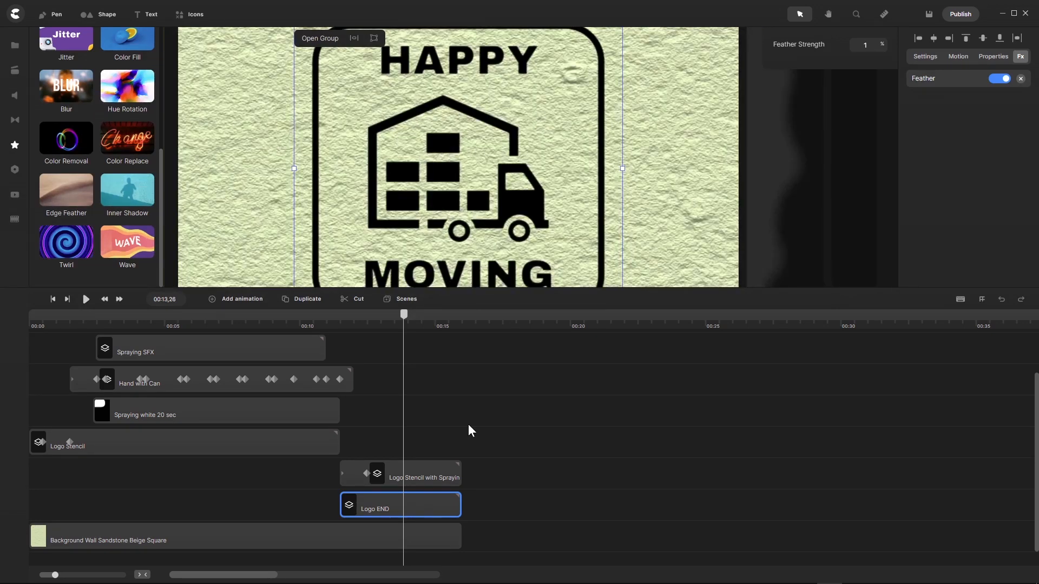
# Step: Set the Logo END group's Opacity to 86% and inspect the wall texture through the logo up close
pyautogui.click(992, 58)
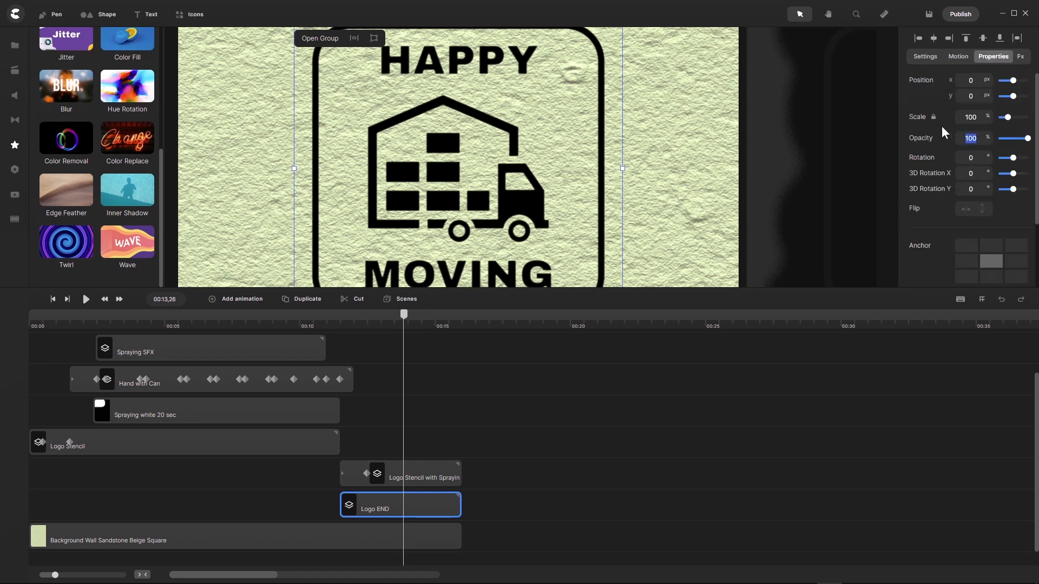
pyautogui.write('86')
pyautogui.press('Return')
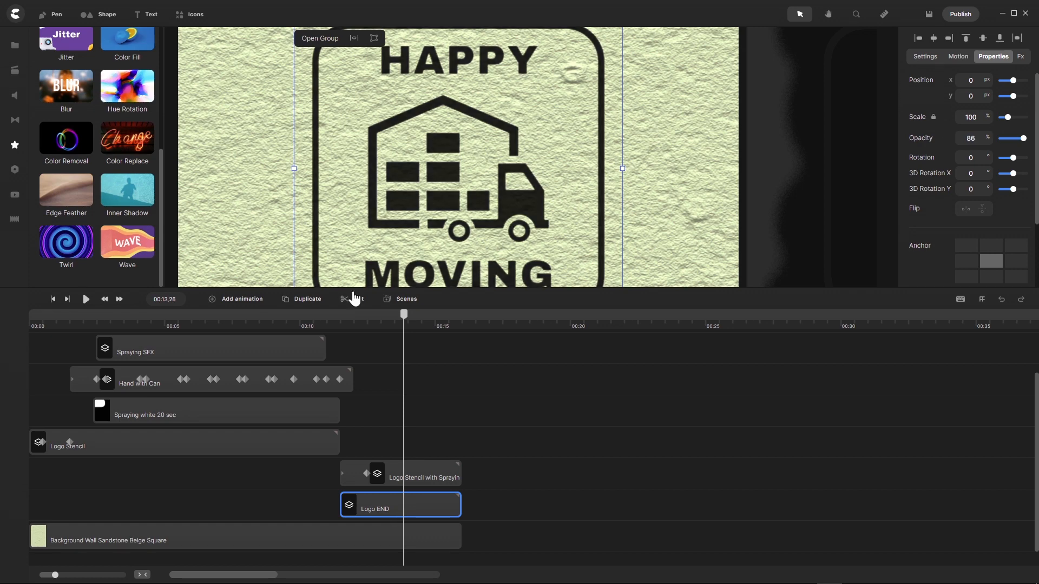
pyautogui.scroll(8, 314, 204)
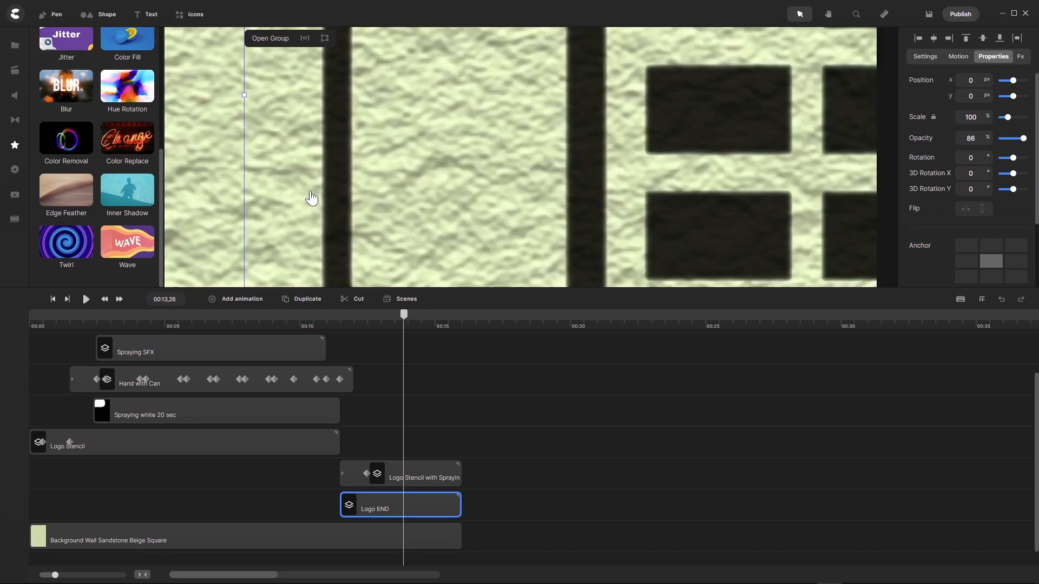
pyautogui.scroll(-8, 313, 200)
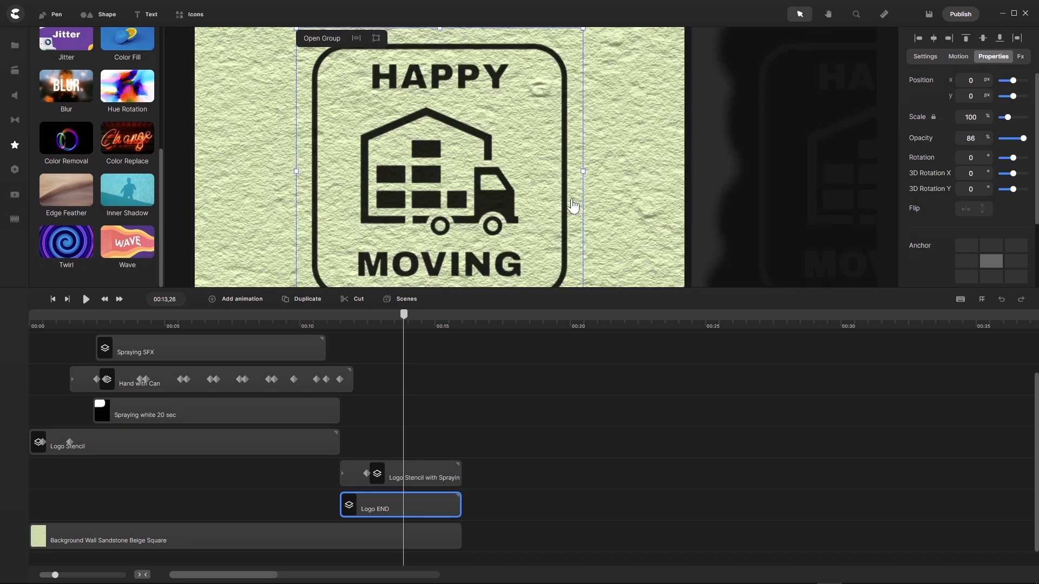
pyautogui.scroll(5, 575, 206)
pyautogui.scroll(3, 572, 207)
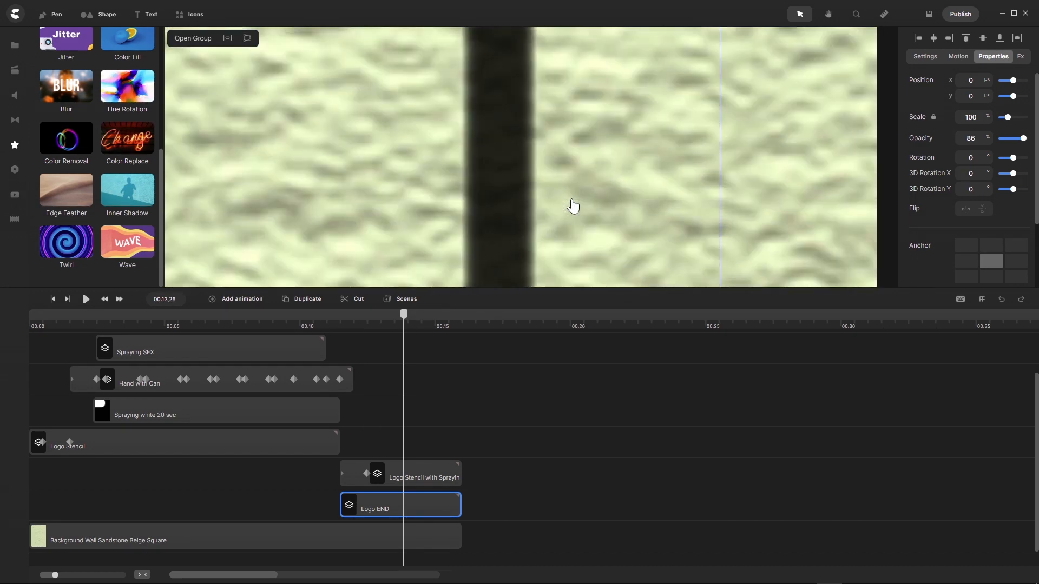
# Step: Set the Logo END group's Opacity to 84% and check the truck symbol against the wall texture
pyautogui.scroll(-3, 572, 206)
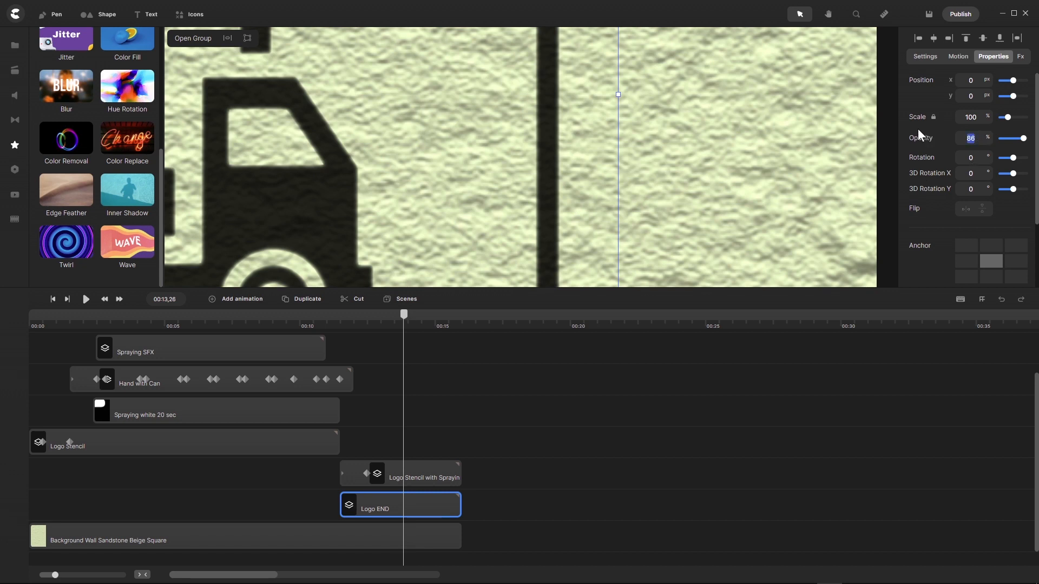
pyautogui.write('84')
pyautogui.scroll(-3, 269, 224)
pyautogui.scroll(5, 278, 219)
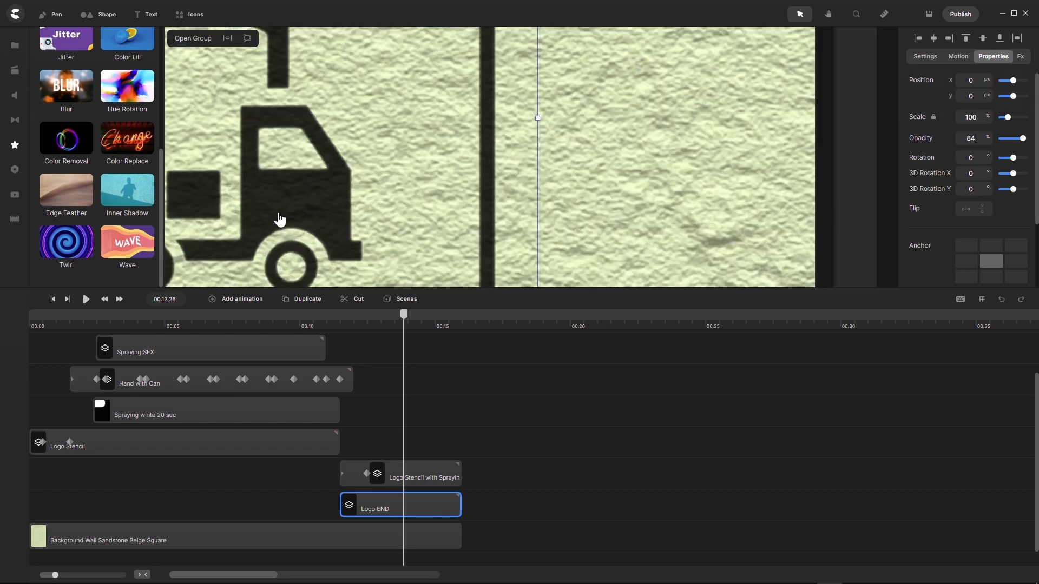
pyautogui.scroll(-4, 424, 197)
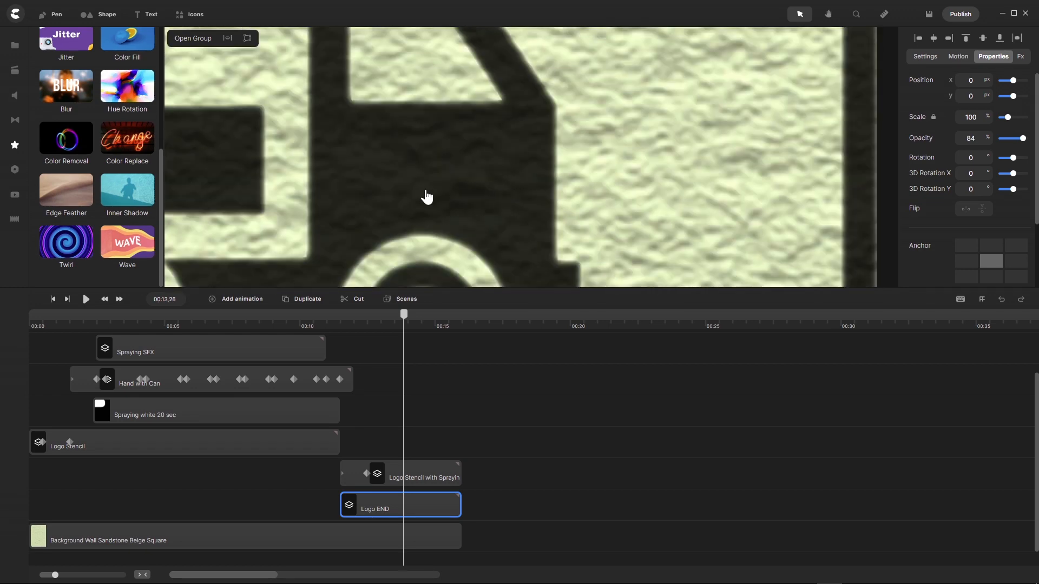
pyautogui.scroll(-5, 490, 176)
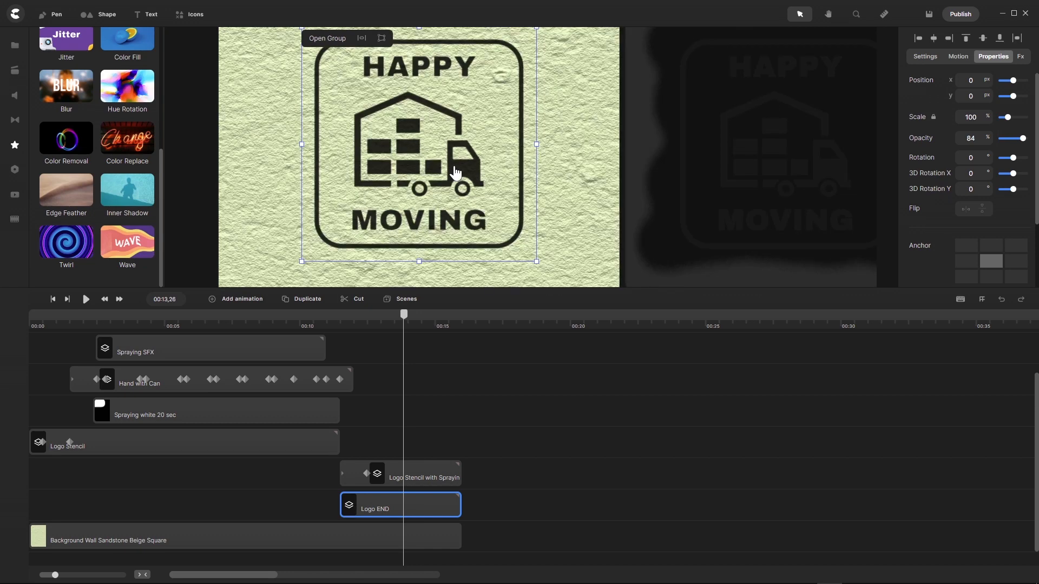
pyautogui.scroll(-2, 456, 173)
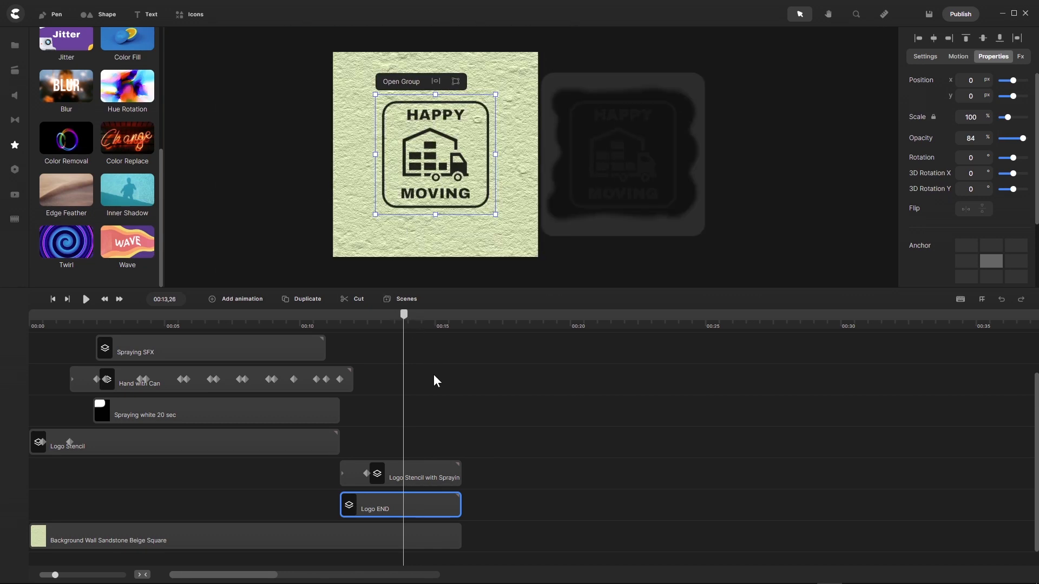
# Step: Play the whole animation from the start to review the spraying and the final logo reveal
pyautogui.click(433, 406)
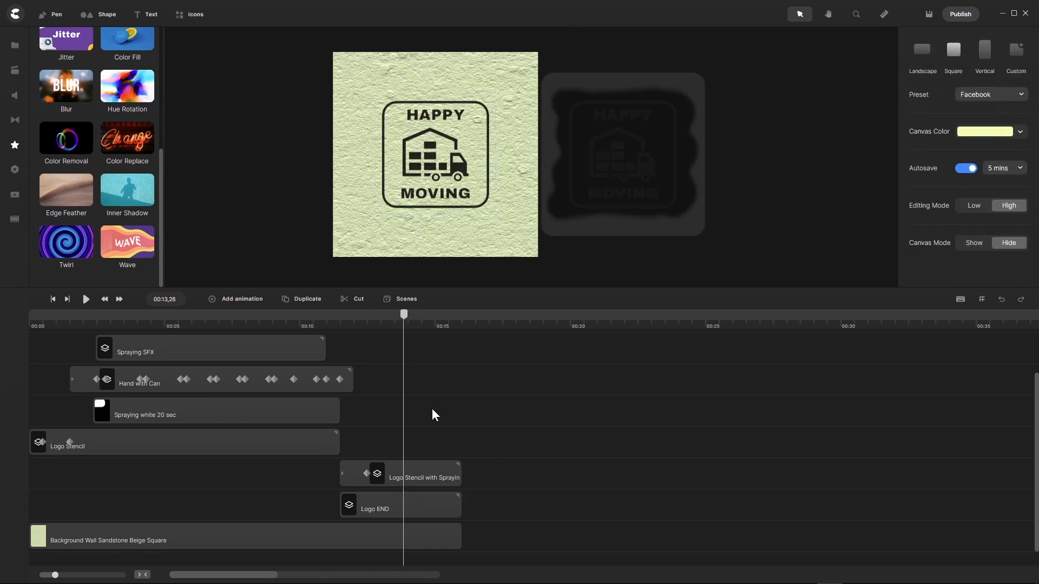
pyautogui.click(53, 300)
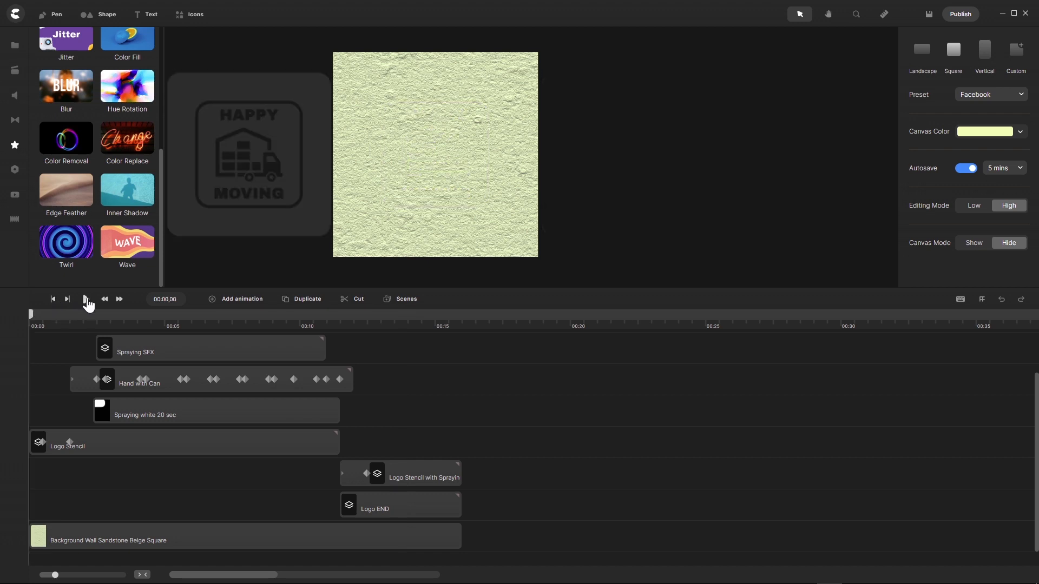
pyautogui.click(85, 299)
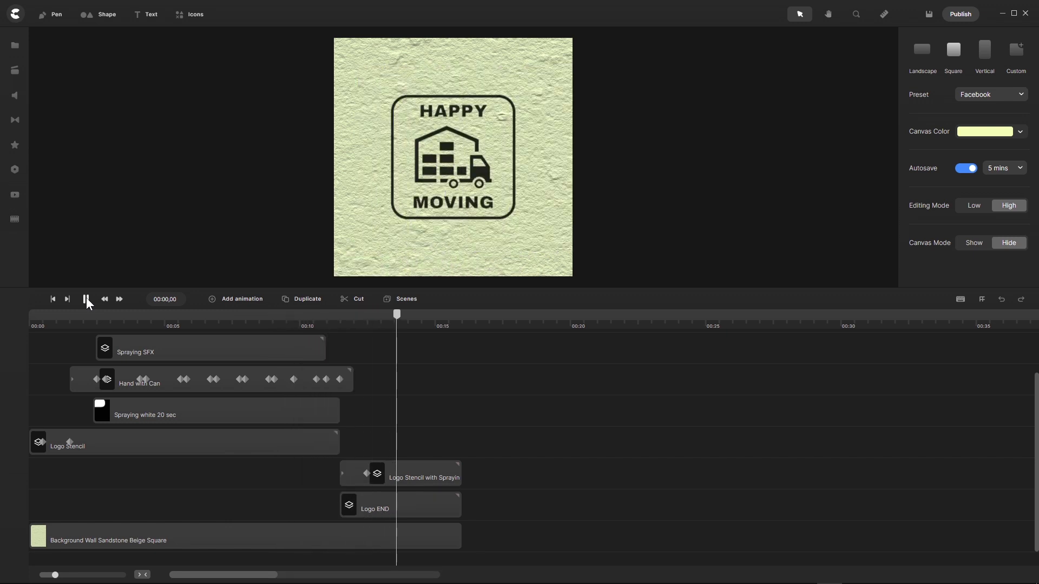
pyautogui.click(86, 299)
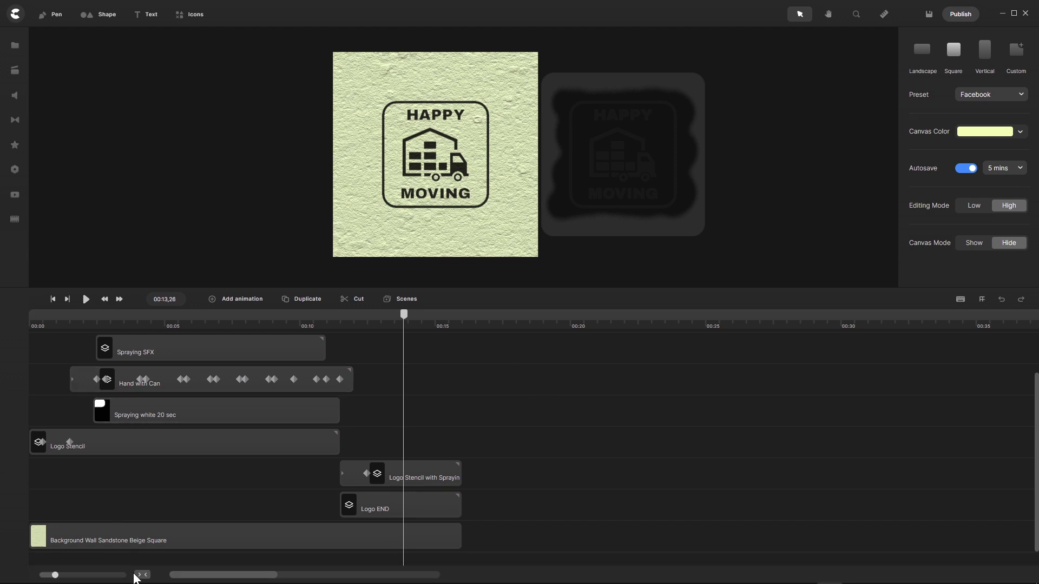
# Step: Fit the timeline to the project's length and remove the excess empty tracks
pyautogui.click(141, 575)
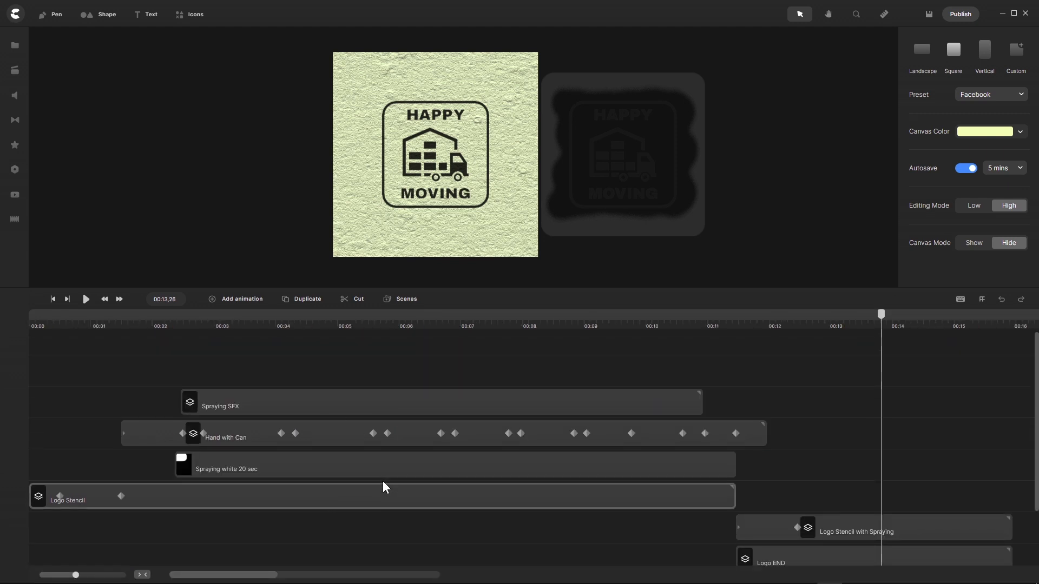
pyautogui.scroll(2, 382, 482)
pyautogui.rightClick(394, 374)
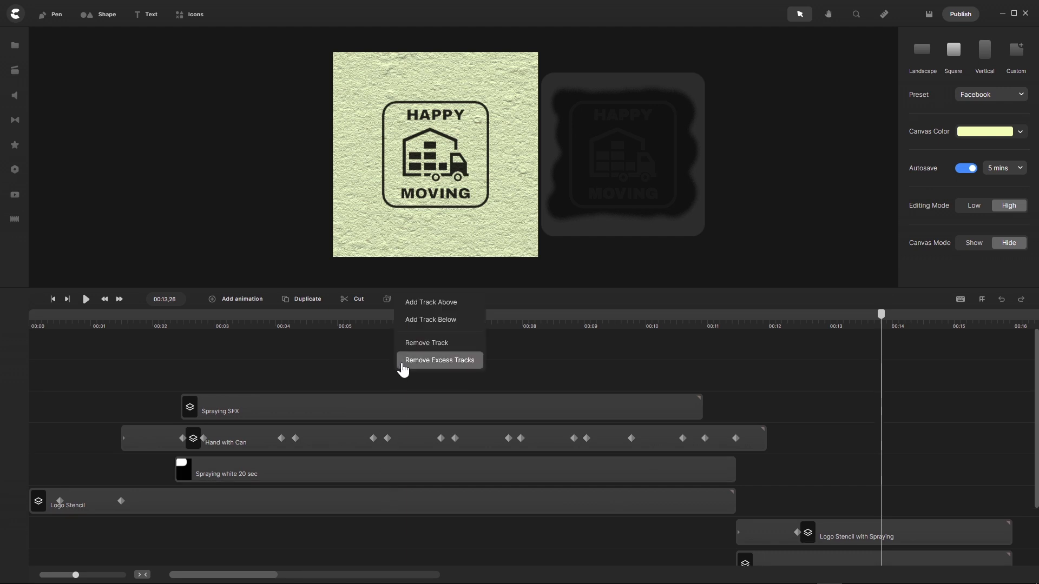
pyautogui.click(401, 363)
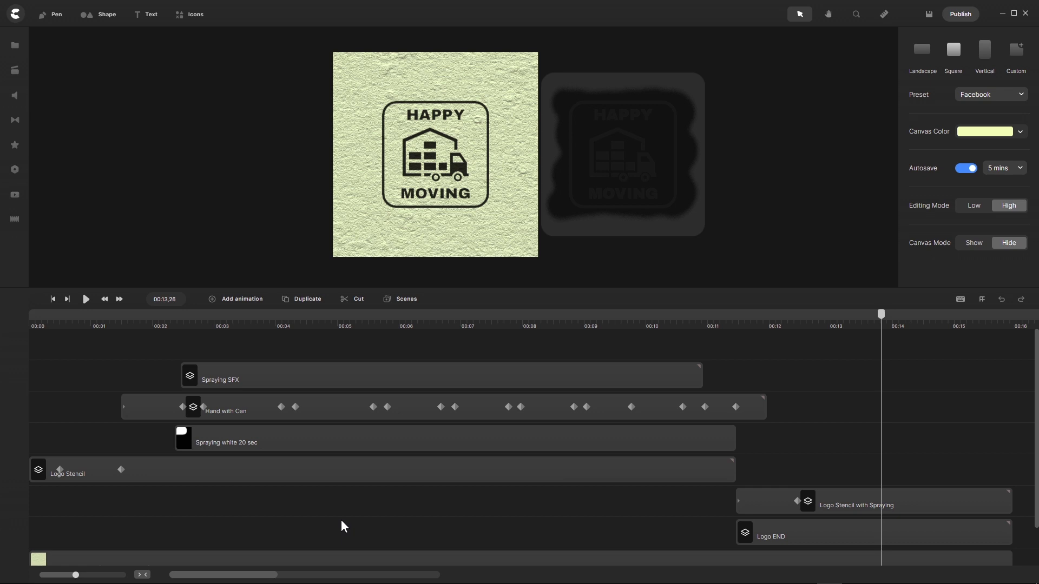
# Step: Combine all layers on the timeline into one group, with the playhead at 00:07,12
pyautogui.hotkey('ctrl', 'a')
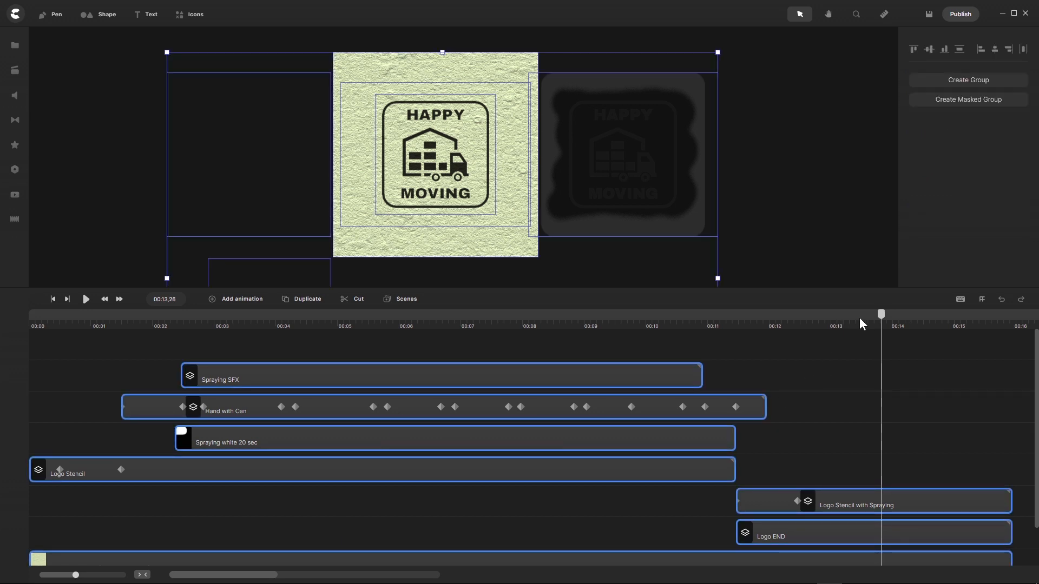
pyautogui.moveTo(881, 314)
pyautogui.mouseDown()
pyautogui.moveTo(772, 333)
pyautogui.moveTo(481, 336)
pyautogui.mouseUp()
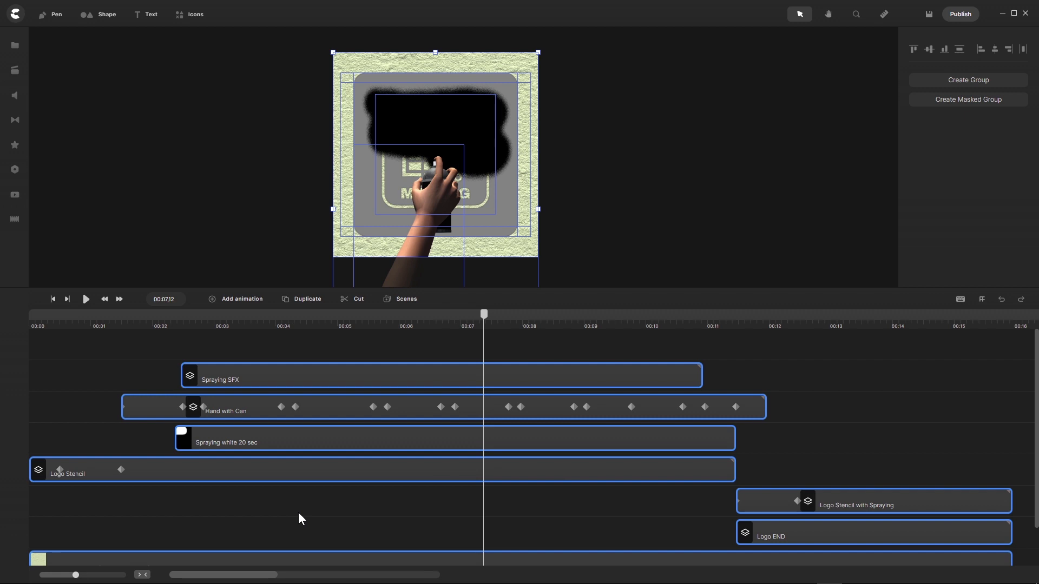
pyautogui.hotkey('ctrl', 'g')
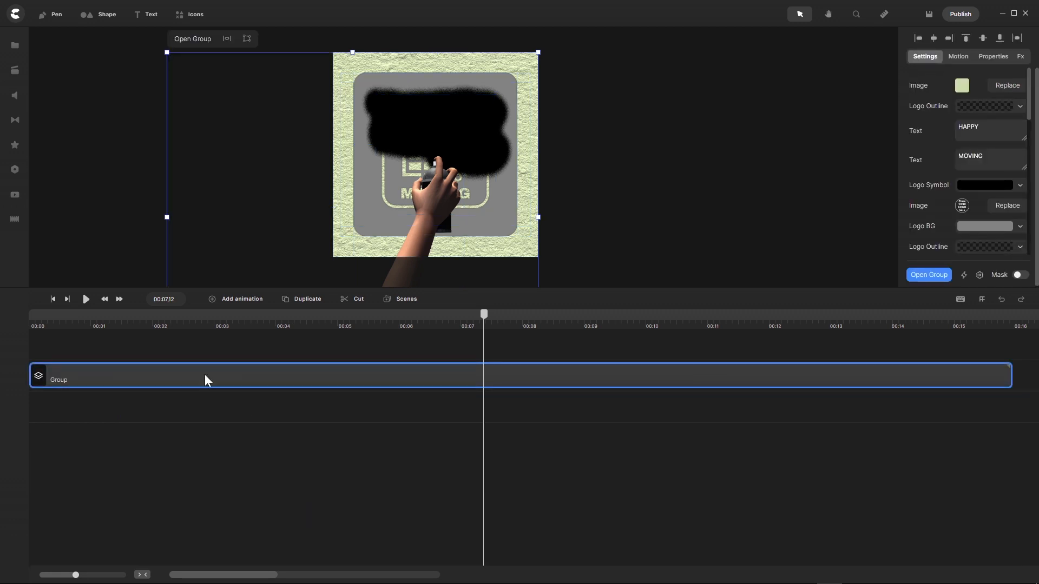
# Step: Rename the new group as Spray Paint Logo Animation Master Group
pyautogui.rightClick(61, 380)
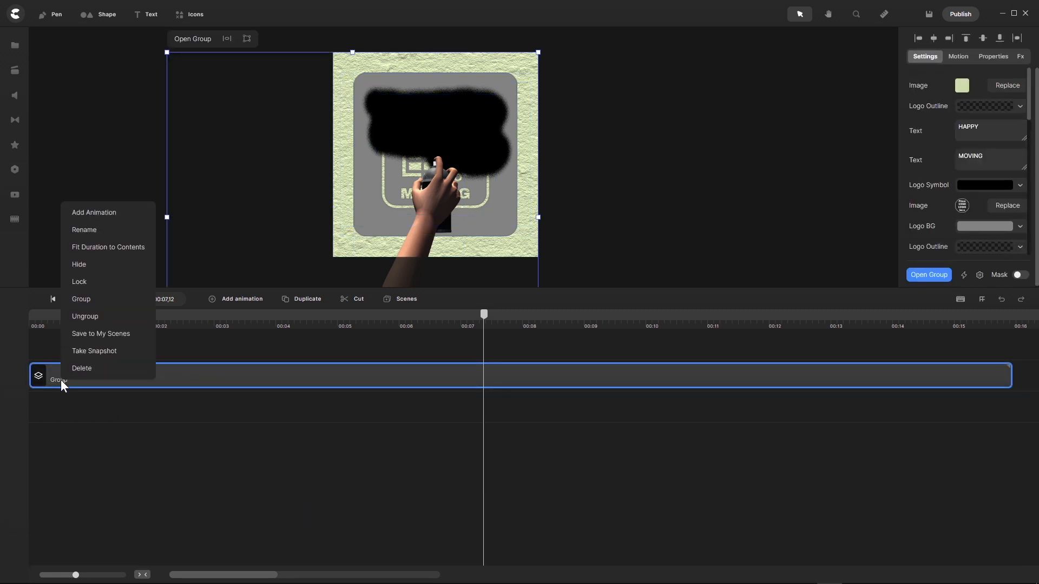
pyautogui.click(76, 228)
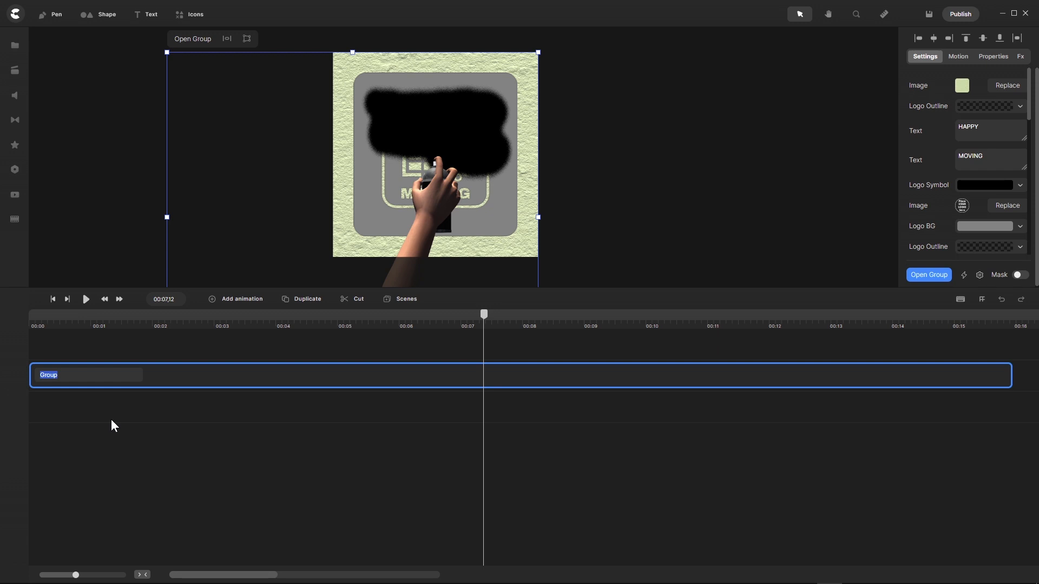
pyautogui.write('Spray')
pyautogui.write(' Paint')
pyautogui.write(' Log')
pyautogui.write('o Anim')
pyautogui.write('ation')
pyautogui.write(' Master')
pyautogui.write(' Group')
pyautogui.press('Return')
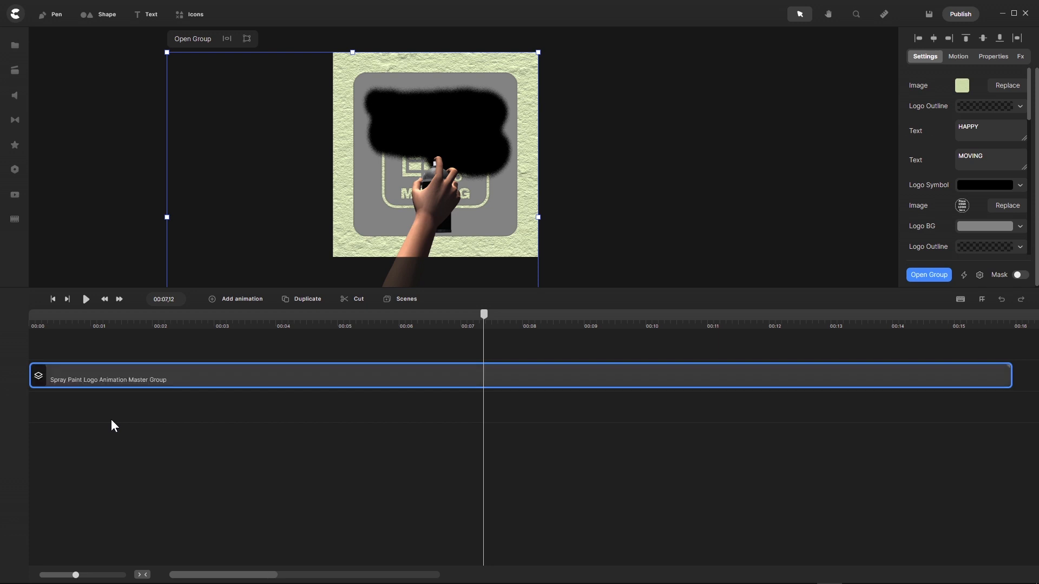
# Step: Open the master group, start editing its boundaries manually, and set the snap strength to 10 px
pyautogui.moveTo(359, 289); pyautogui.dragTo(357, 420)
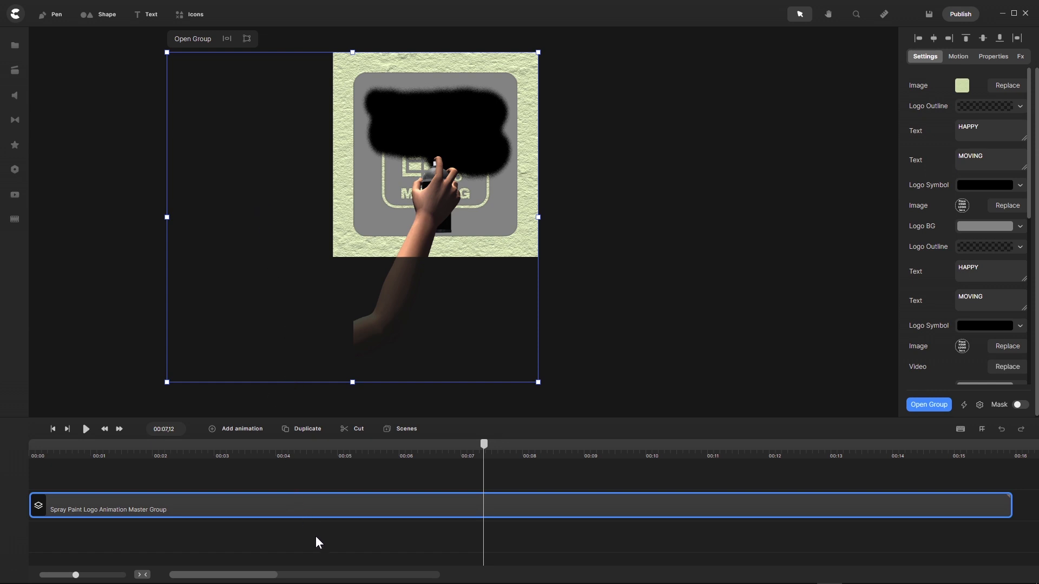
pyautogui.doubleClick(309, 505)
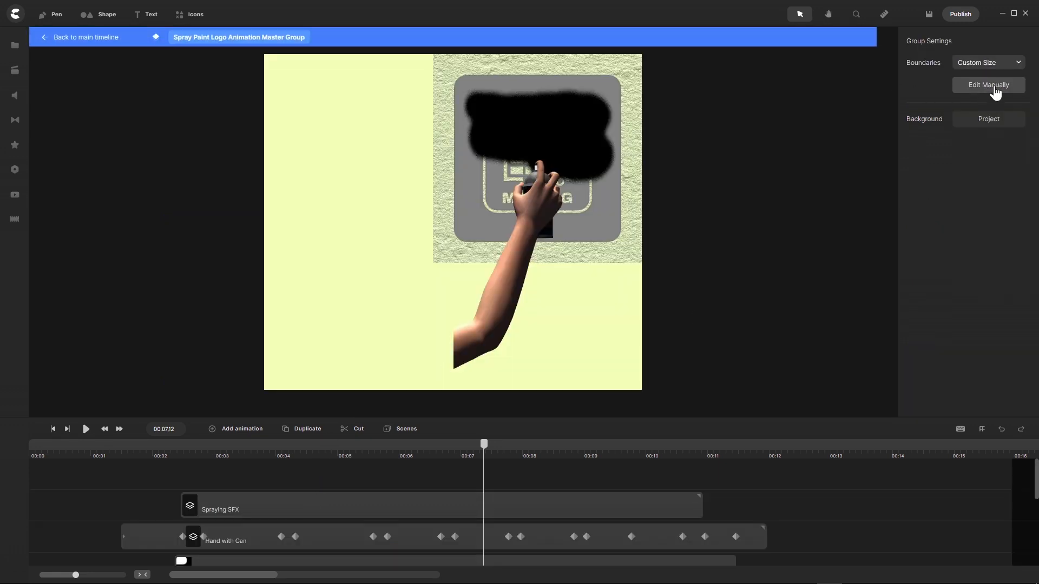
pyautogui.click(988, 85)
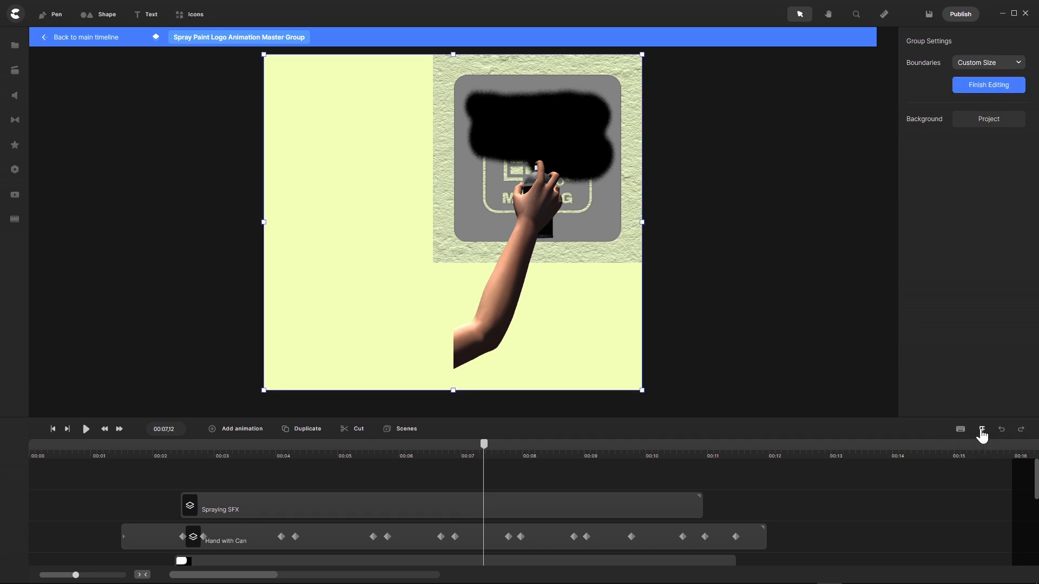
pyautogui.click(981, 430)
pyautogui.moveTo(911, 395); pyautogui.dragTo(920, 397)
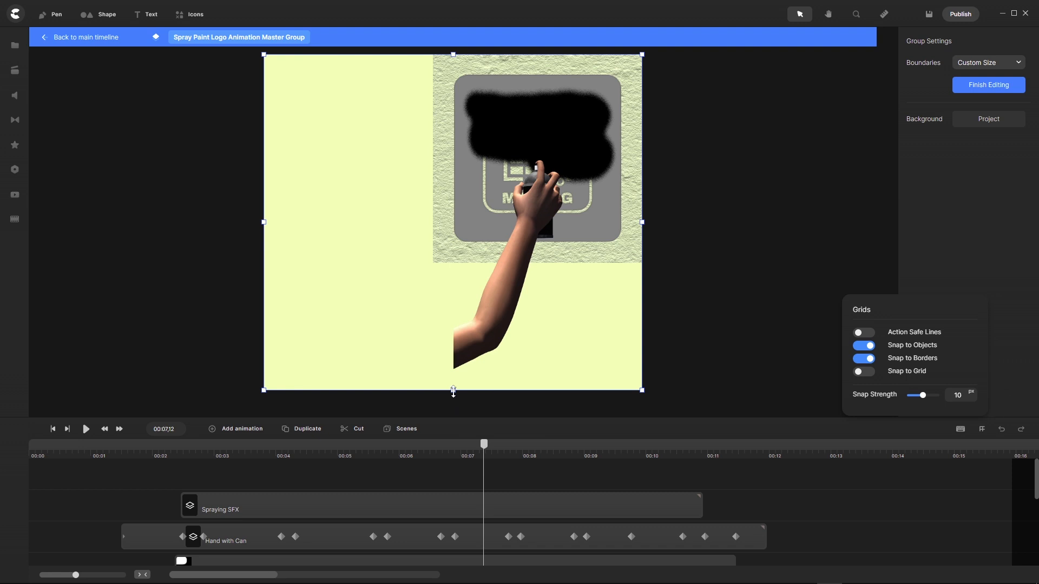
# Step: Crop the master group's boundaries to the edges of the textured wall and finish the boundary edit
pyautogui.moveTo(454, 390); pyautogui.dragTo(428, 266)
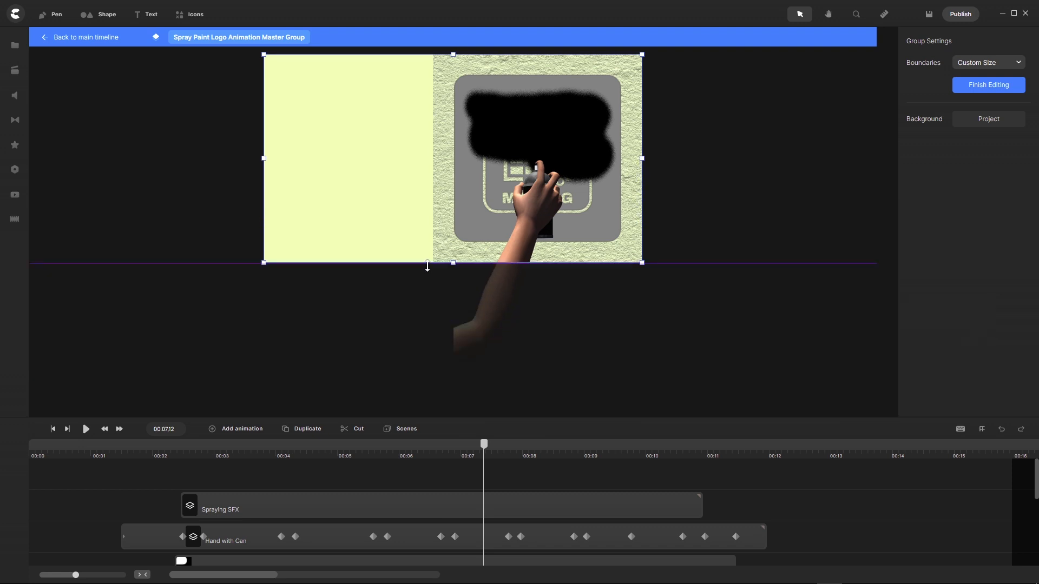
pyautogui.moveTo(264, 158); pyautogui.dragTo(429, 168)
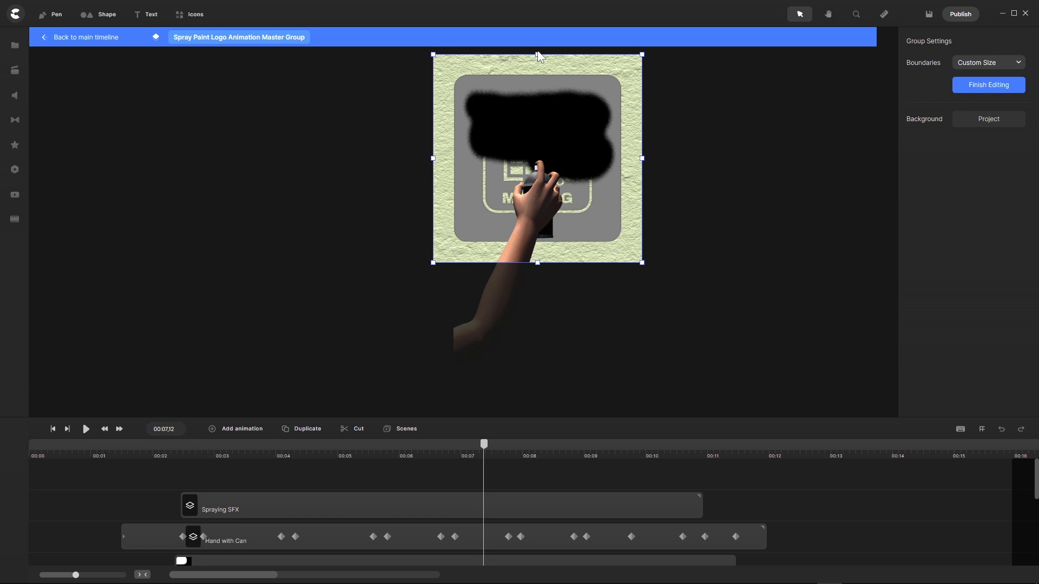
pyautogui.moveTo(537, 53); pyautogui.dragTo(538, 50)
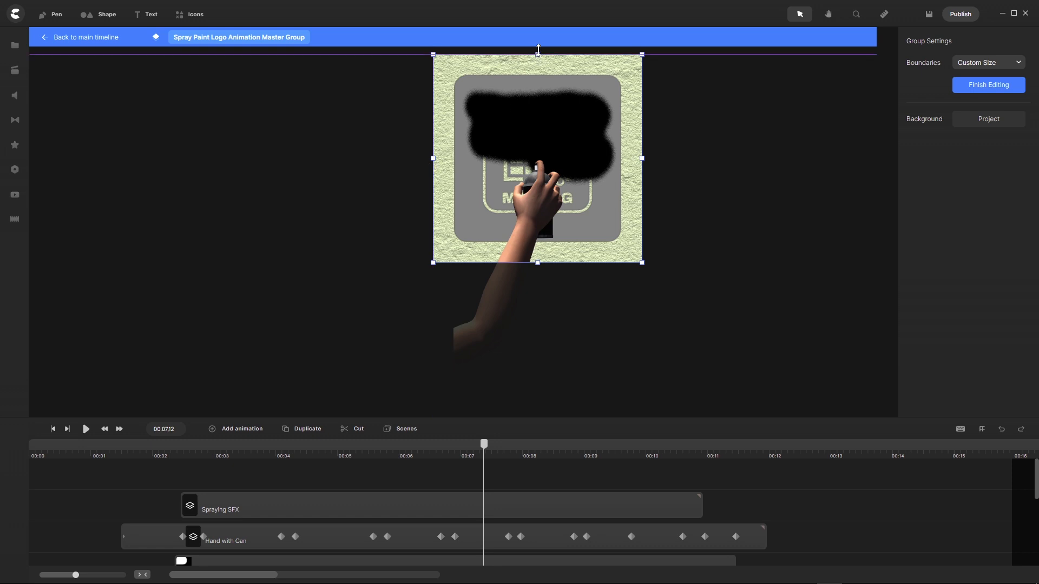
pyautogui.moveTo(641, 158); pyautogui.dragTo(642, 157)
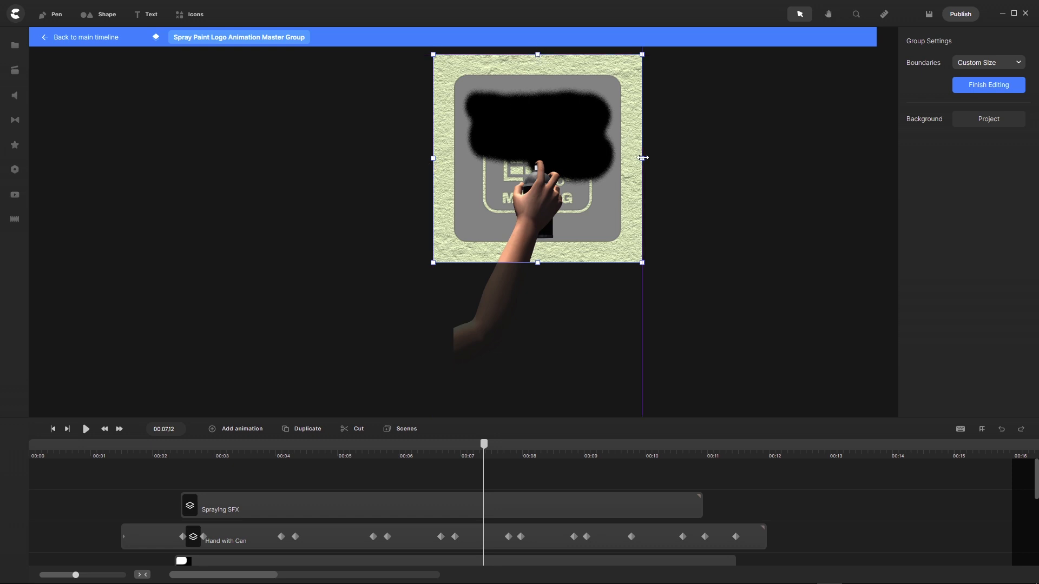
pyautogui.click(358, 239)
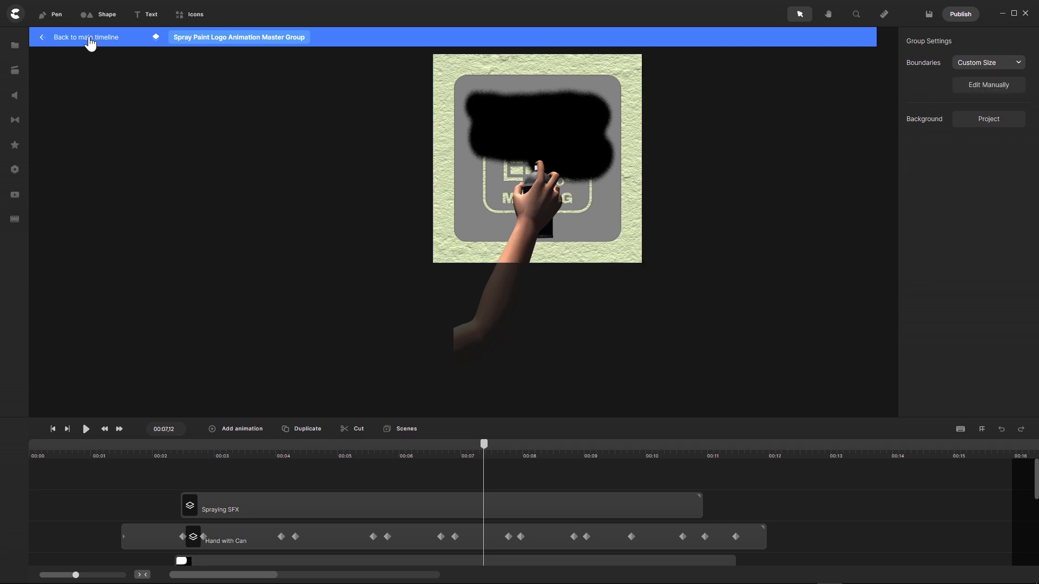
# Step: Return to the main timeline and fit the cropped master group to the square canvas
pyautogui.click(89, 38)
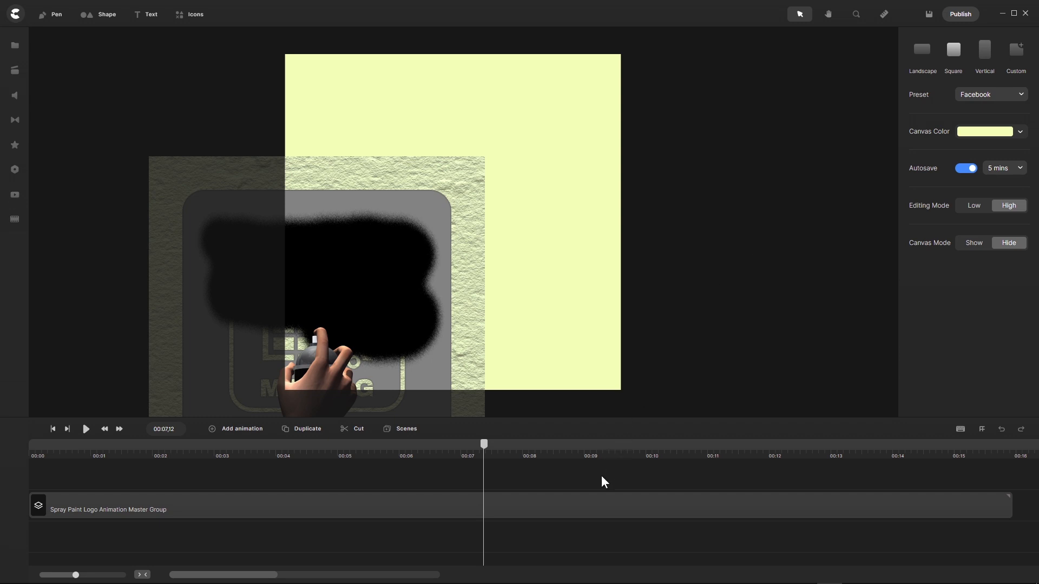
pyautogui.click(584, 505)
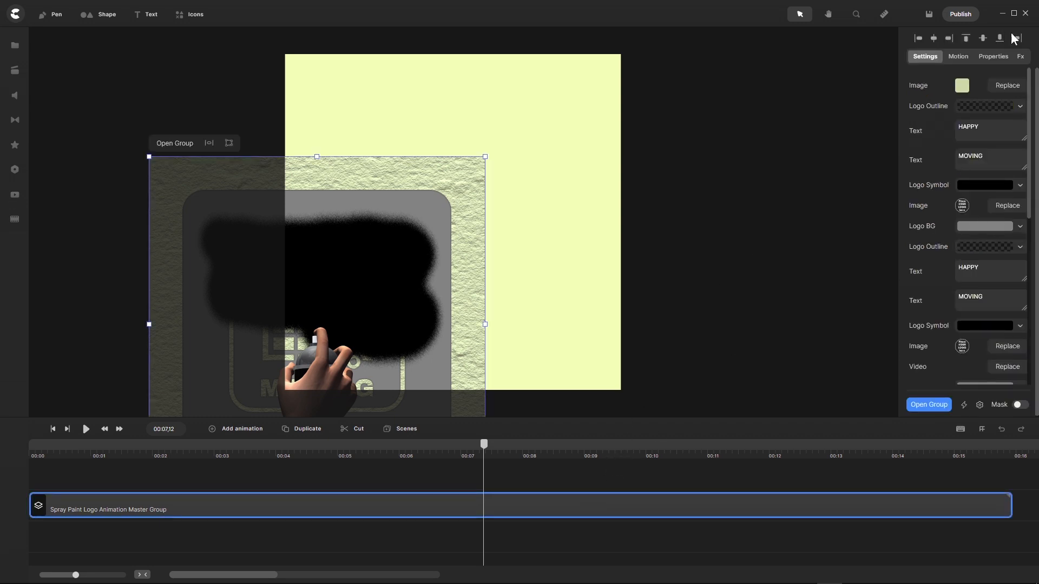
pyautogui.click(1017, 38)
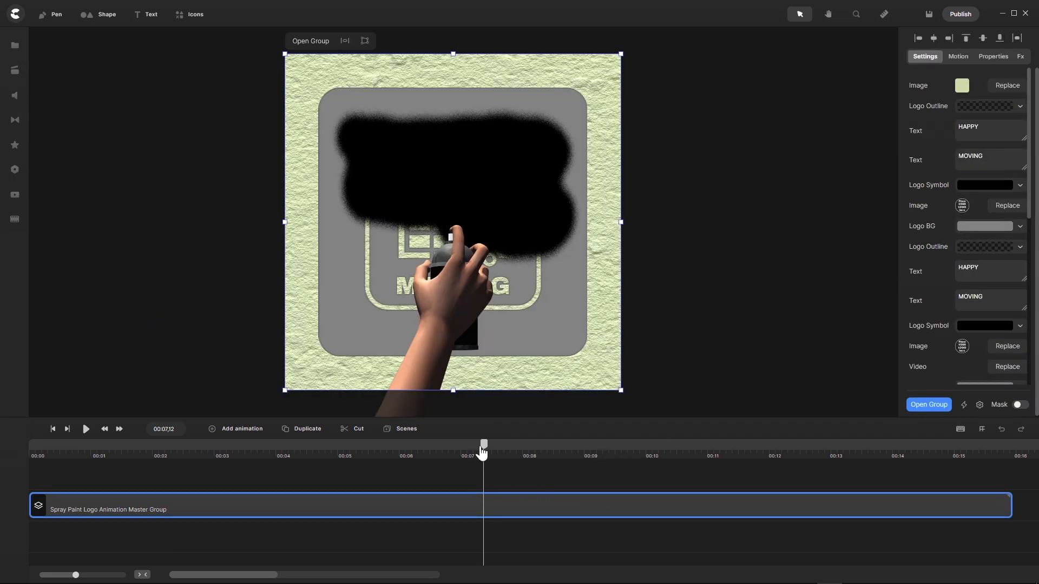
# Step: Play the master group's animation from the start to review the cropped result, and save the project
pyautogui.moveTo(484, 445); pyautogui.dragTo(8, 450)
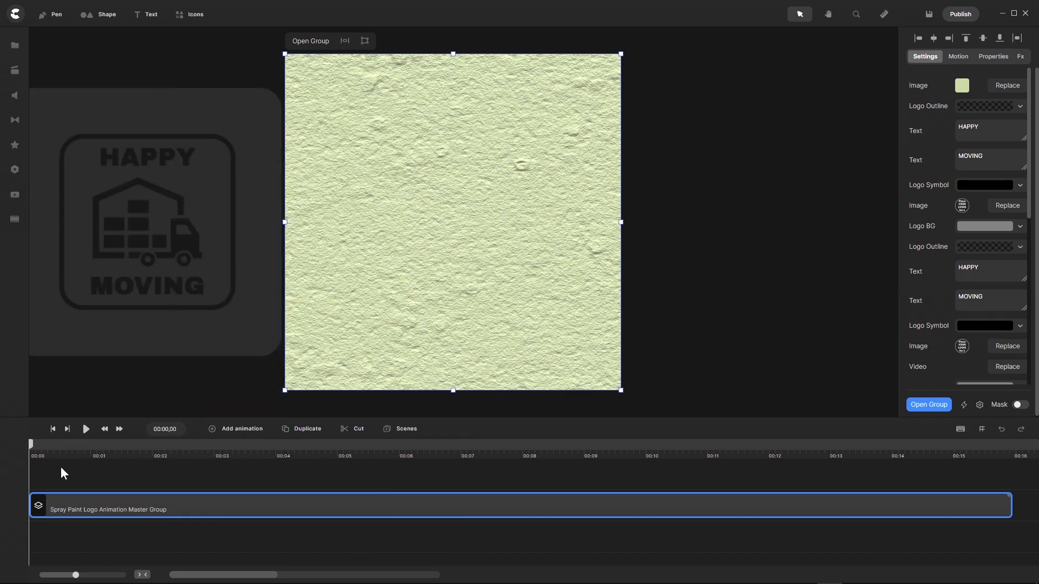
pyautogui.click(65, 469)
pyautogui.click(85, 429)
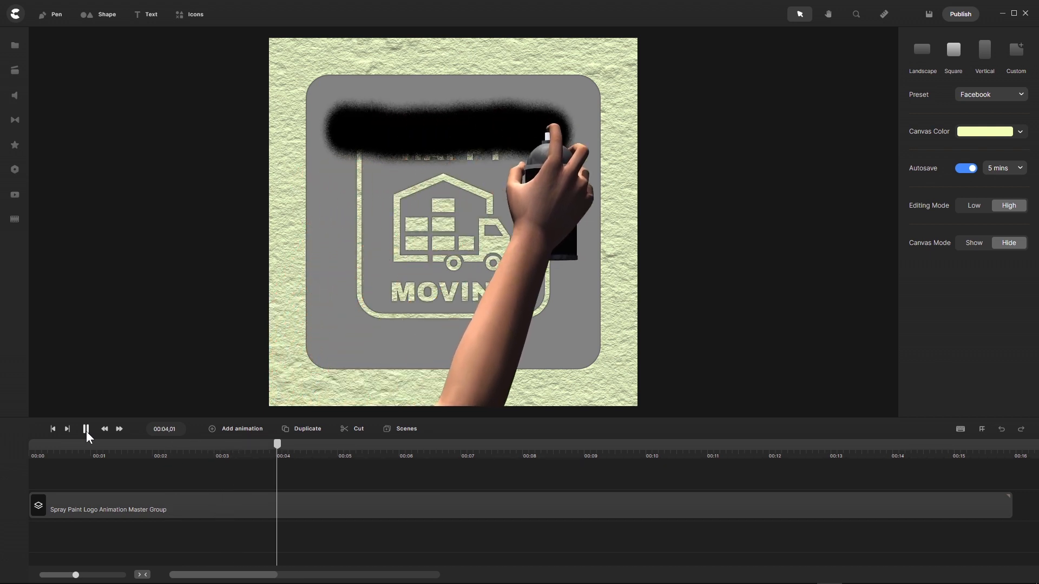
pyautogui.click(86, 431)
pyautogui.click(111, 500)
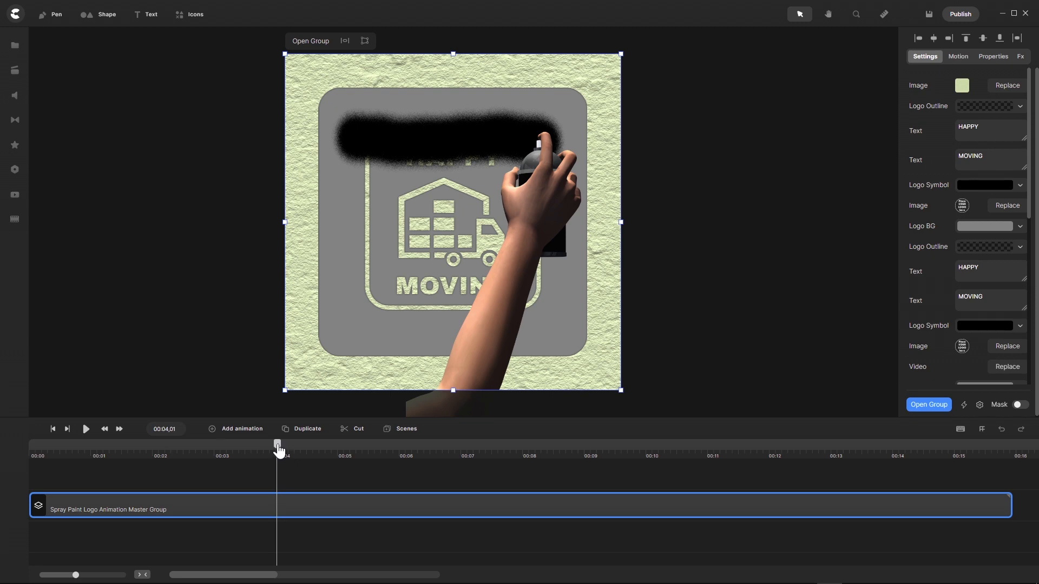
pyautogui.moveTo(277, 445); pyautogui.dragTo(30, 457)
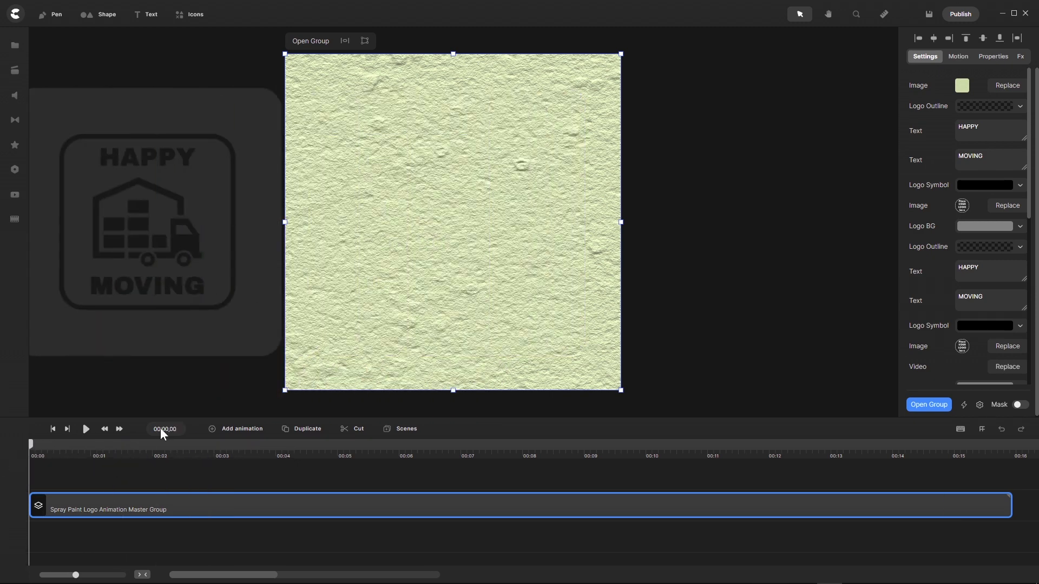
pyautogui.click(86, 430)
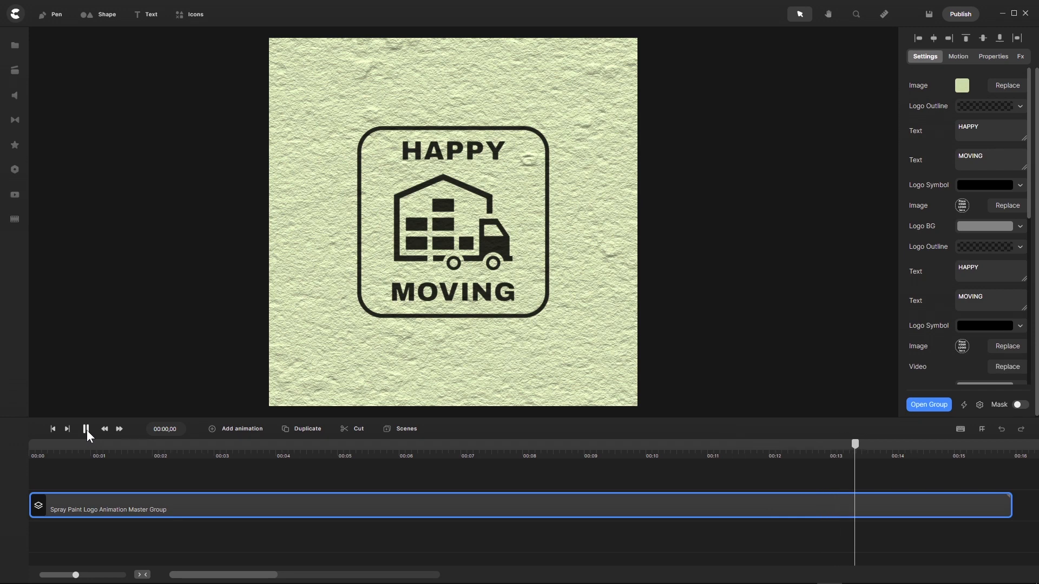
pyautogui.click(86, 429)
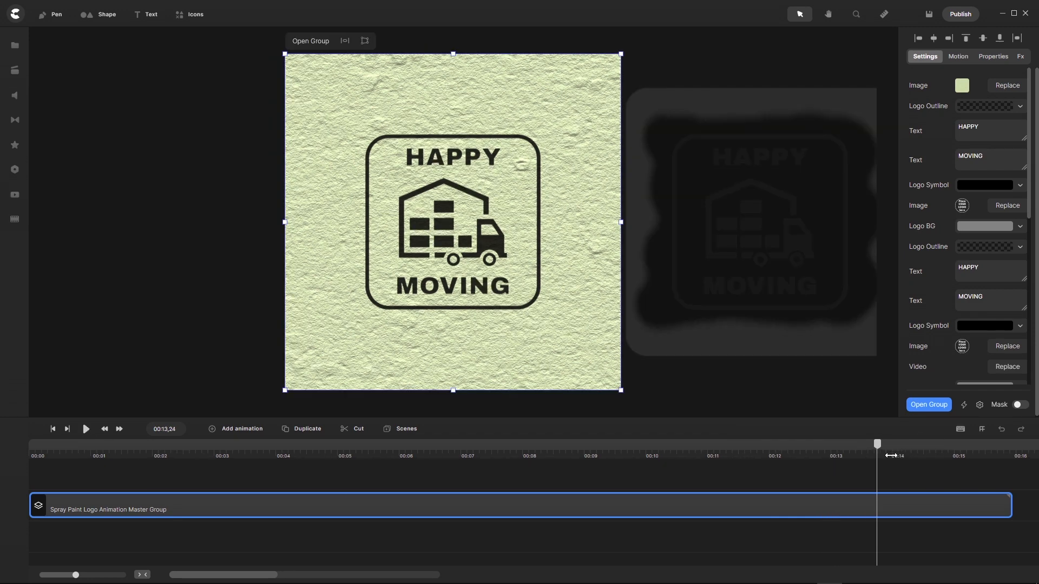
pyautogui.hotkey('ctrl', 's')
# Step: Open the master group's Easy Edit Properties and move the second Logo Outline entry directly below the first
pyautogui.click(980, 406)
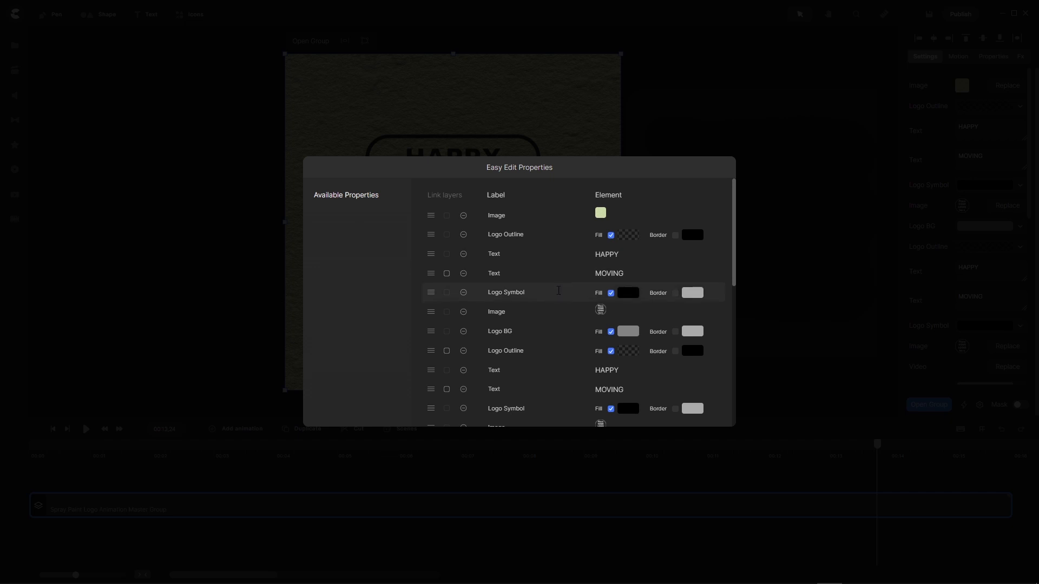
pyautogui.scroll(-6, 558, 282)
pyautogui.scroll(6, 558, 290)
pyautogui.moveTo(430, 350); pyautogui.dragTo(424, 256)
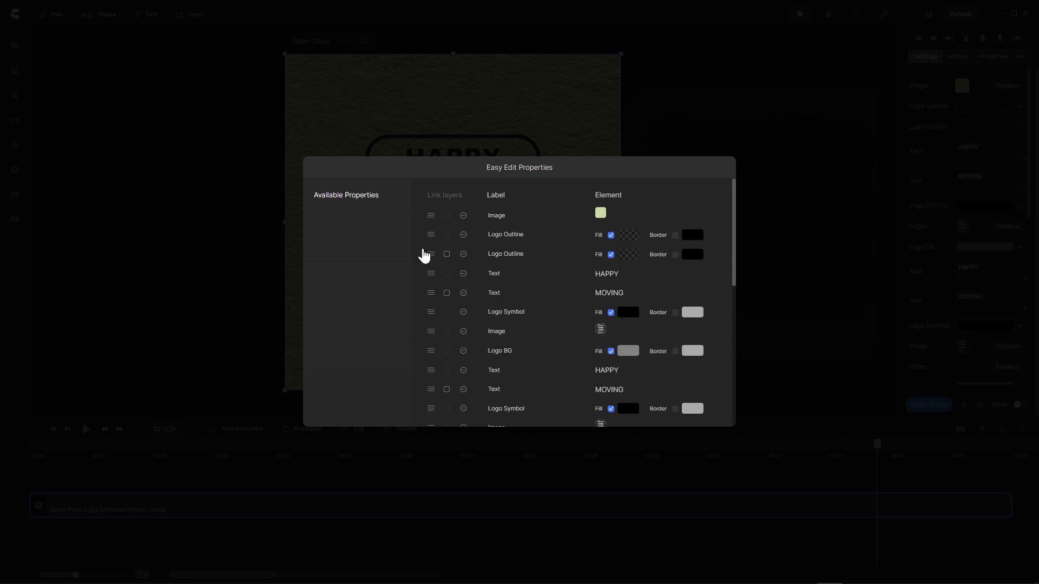
# Step: Move the first two Logo Symbol entries directly below the Logo Outline entries in the property list
pyautogui.scroll(-5, 438, 342)
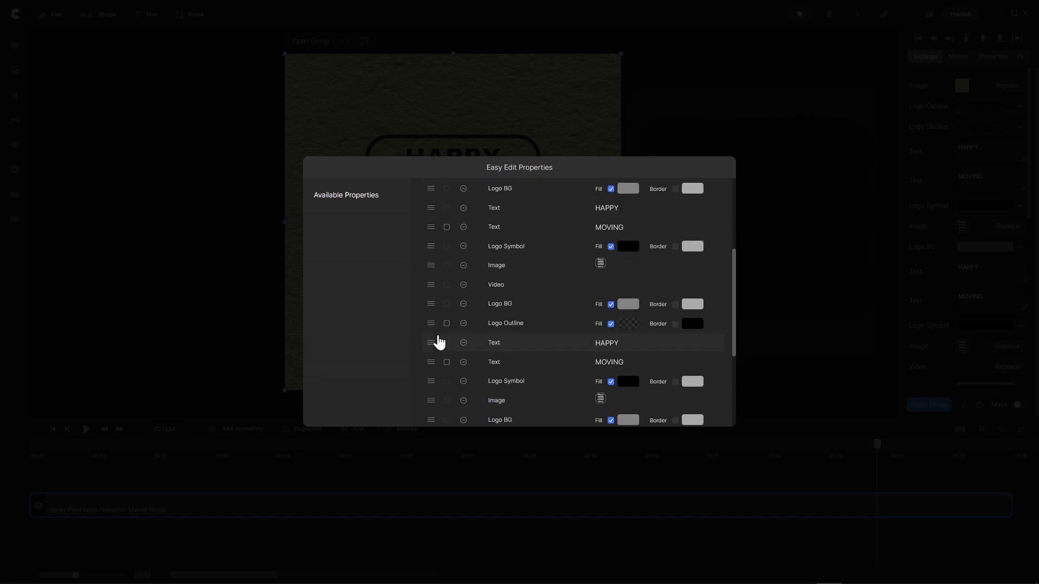
pyautogui.scroll(3, 439, 342)
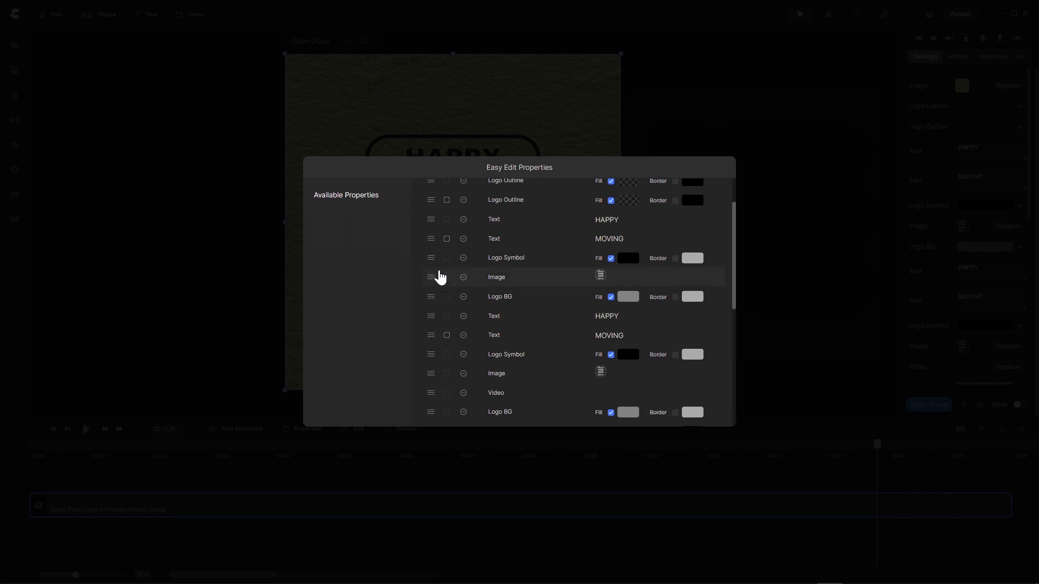
pyautogui.scroll(2, 436, 275)
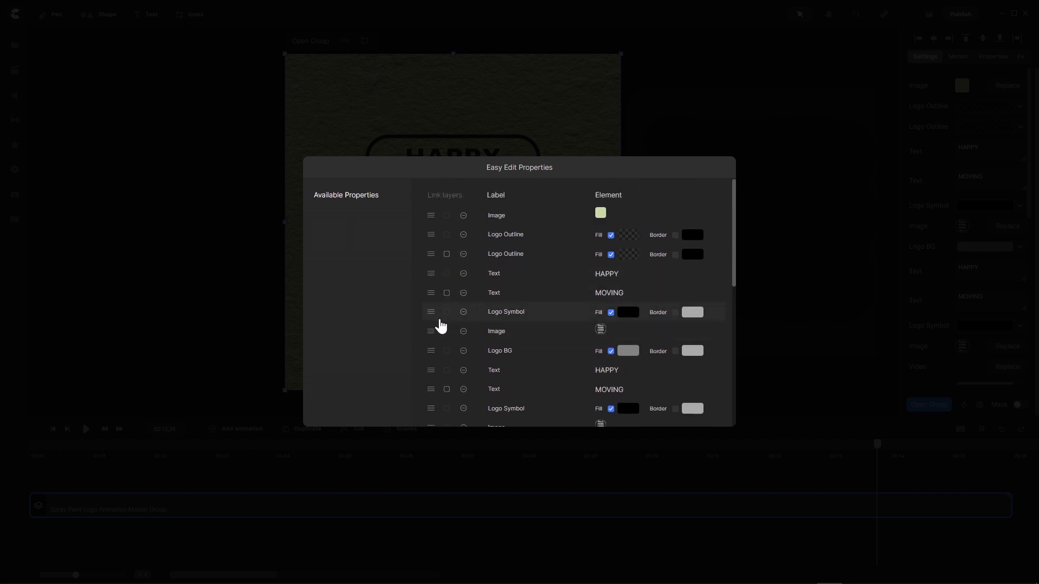
pyautogui.moveTo(430, 312); pyautogui.dragTo(425, 277)
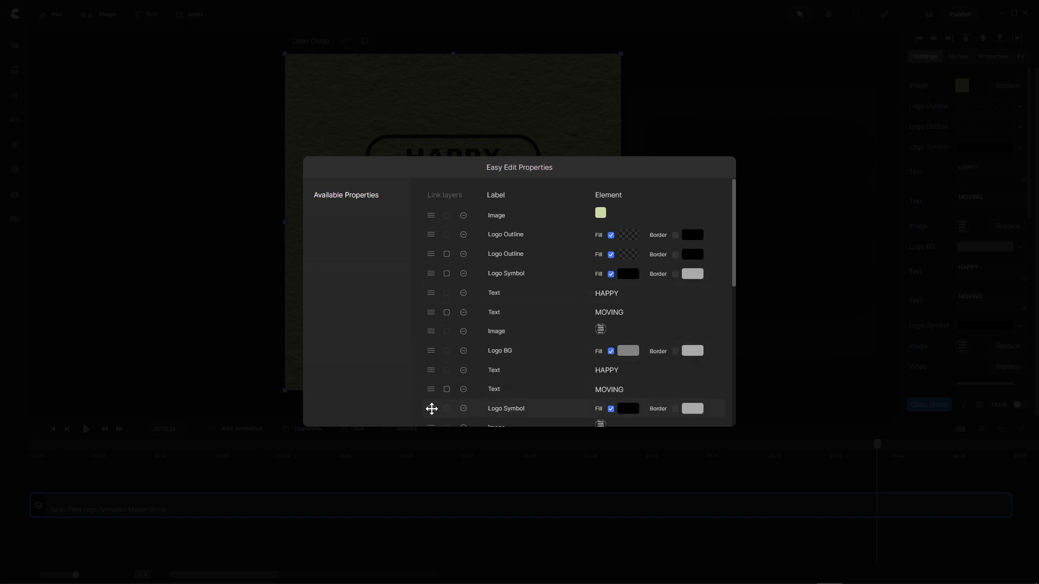
pyautogui.moveTo(431, 408); pyautogui.dragTo(443, 297)
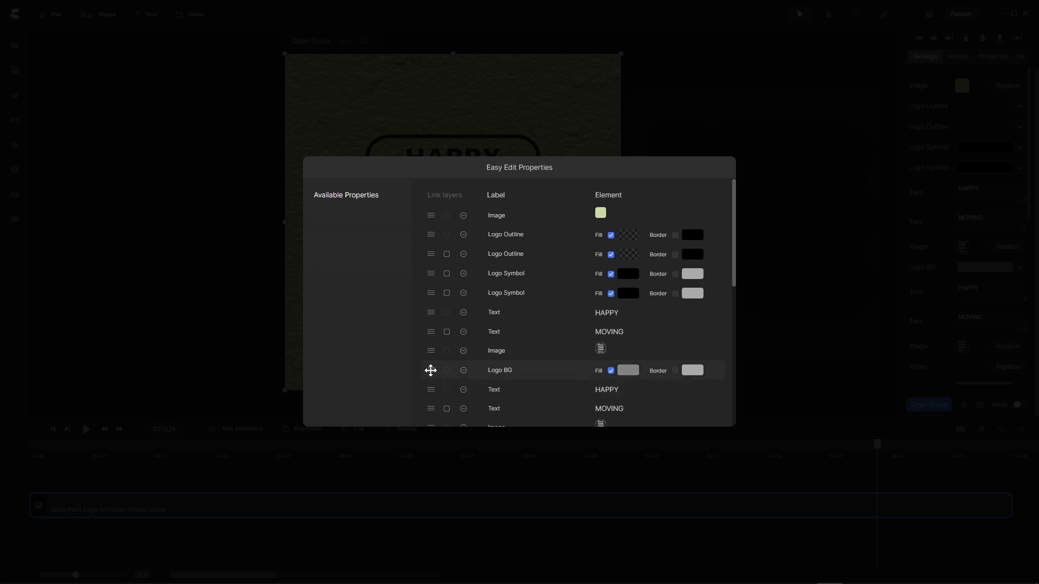
# Step: Reorder the text entries so the second MOVING sits beside the first MOVING and the second HAPPY beside the first HAPPY
pyautogui.scroll(-1, 432, 379)
pyautogui.moveTo(429, 373); pyautogui.dragTo(434, 296)
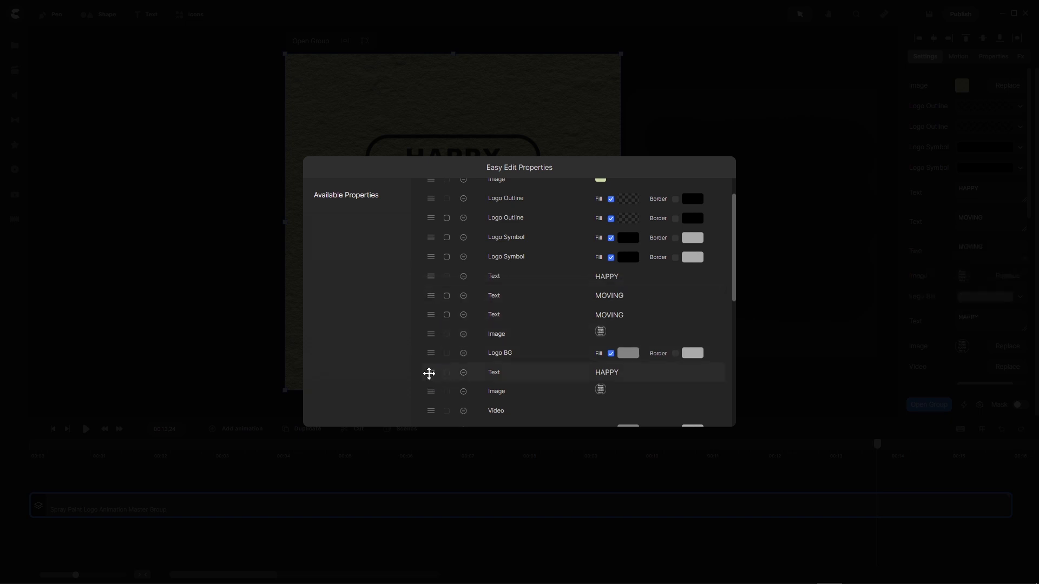
pyautogui.moveTo(429, 373); pyautogui.dragTo(431, 297)
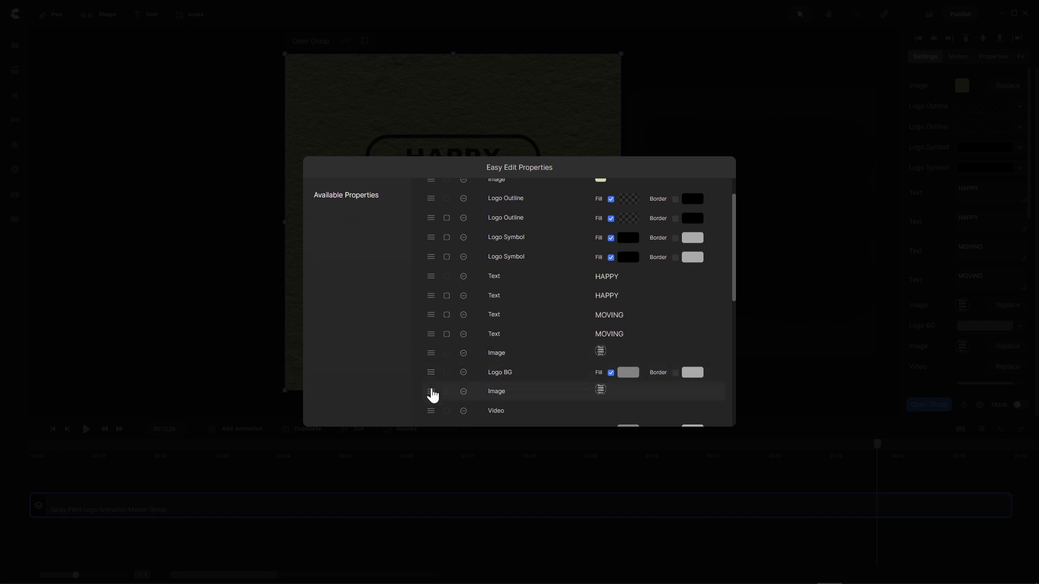
# Step: Move the second logo Image entry below the first one and the second Logo BG entry below the first Logo BG
pyautogui.moveTo(430, 394)
pyautogui.mouseDown()
pyautogui.moveTo(431, 366)
pyautogui.moveTo(434, 375)
pyautogui.mouseUp()
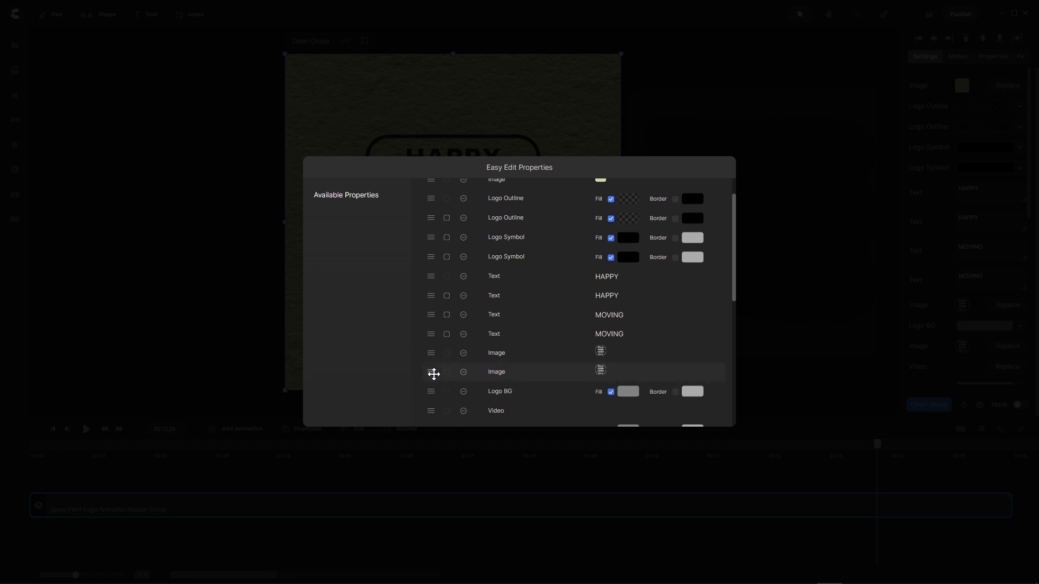
pyautogui.scroll(-2, 452, 372)
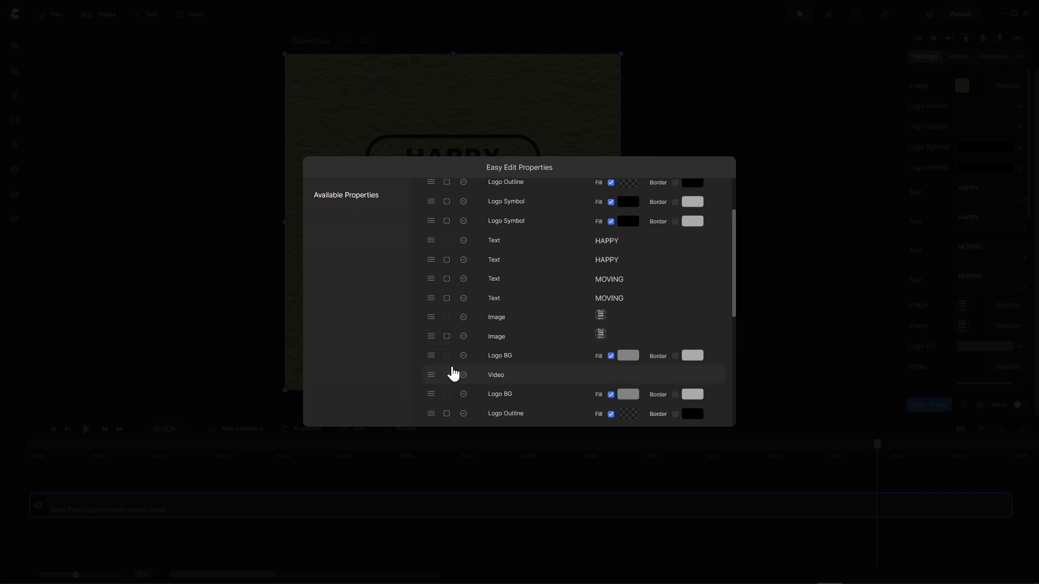
pyautogui.moveTo(430, 393); pyautogui.dragTo(431, 373)
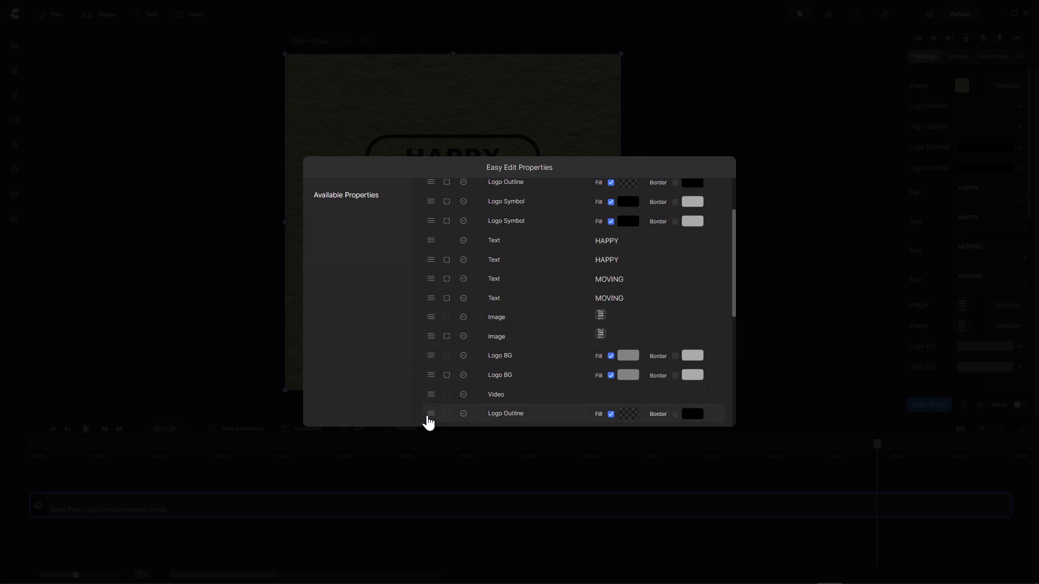
# Step: Move the remaining Logo Outline entry up beside the other two Logo Outline entries
pyautogui.moveTo(430, 414); pyautogui.dragTo(443, 275)
pyautogui.moveTo(442, 173); pyautogui.dragTo(438, 258)
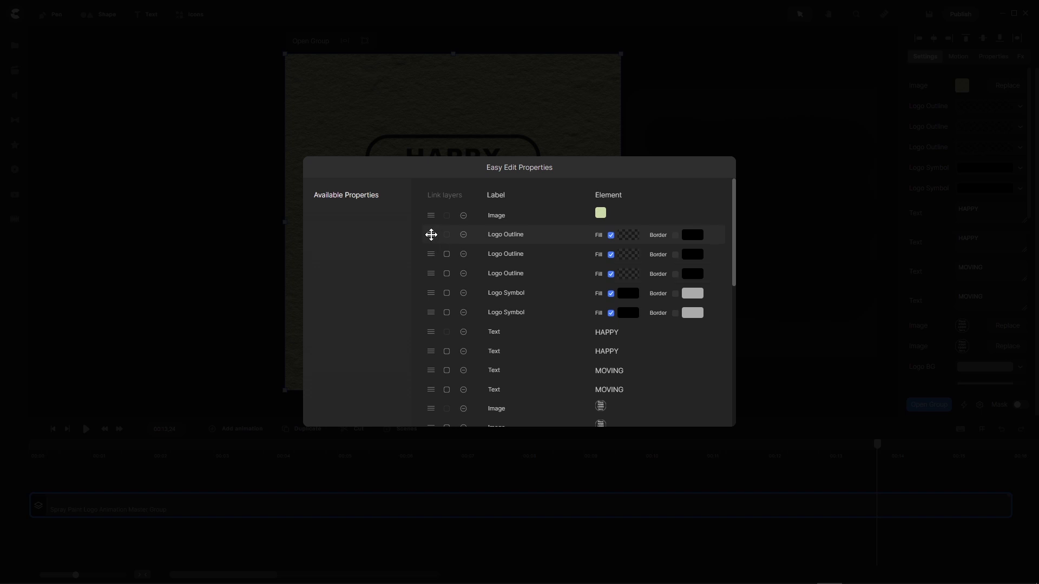
pyautogui.moveTo(431, 234); pyautogui.dragTo(430, 278)
# Step: Move the third Logo Symbol entry below the other two and the third HAPPY text entry below its matching pair
pyautogui.scroll(-3, 451, 302)
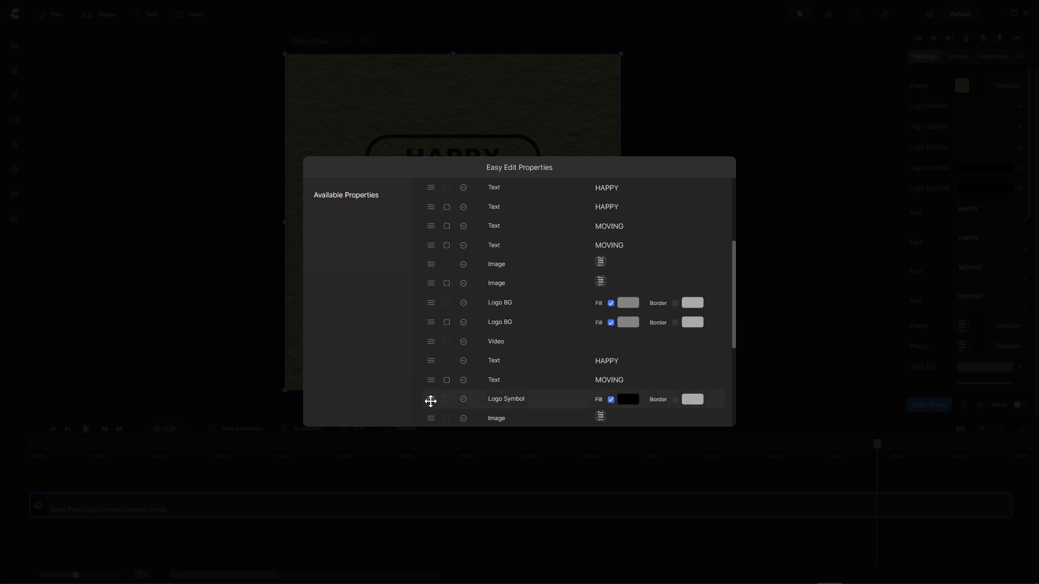
pyautogui.moveTo(430, 401); pyautogui.dragTo(427, 327)
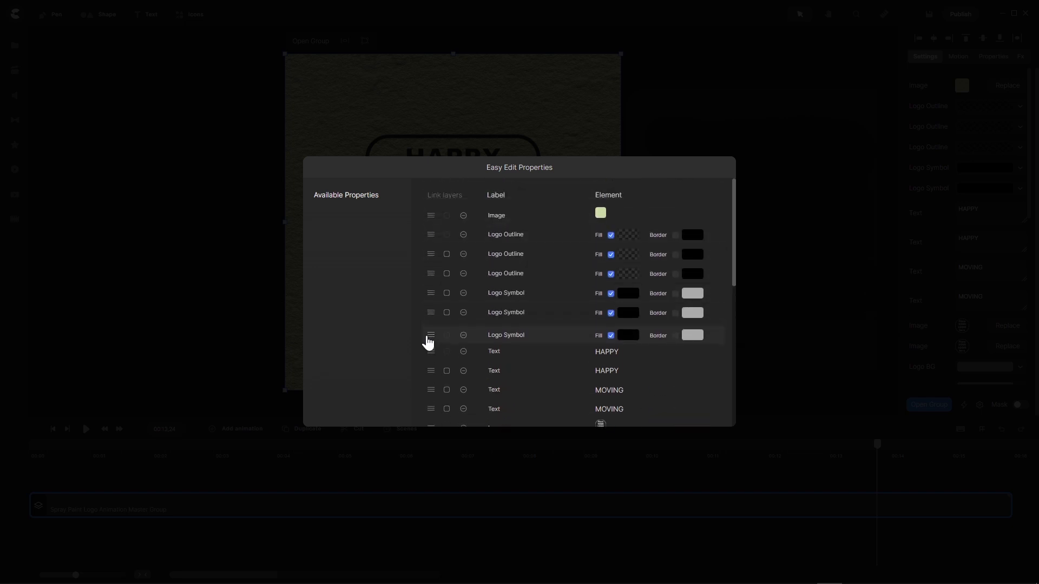
pyautogui.scroll(-5, 445, 309)
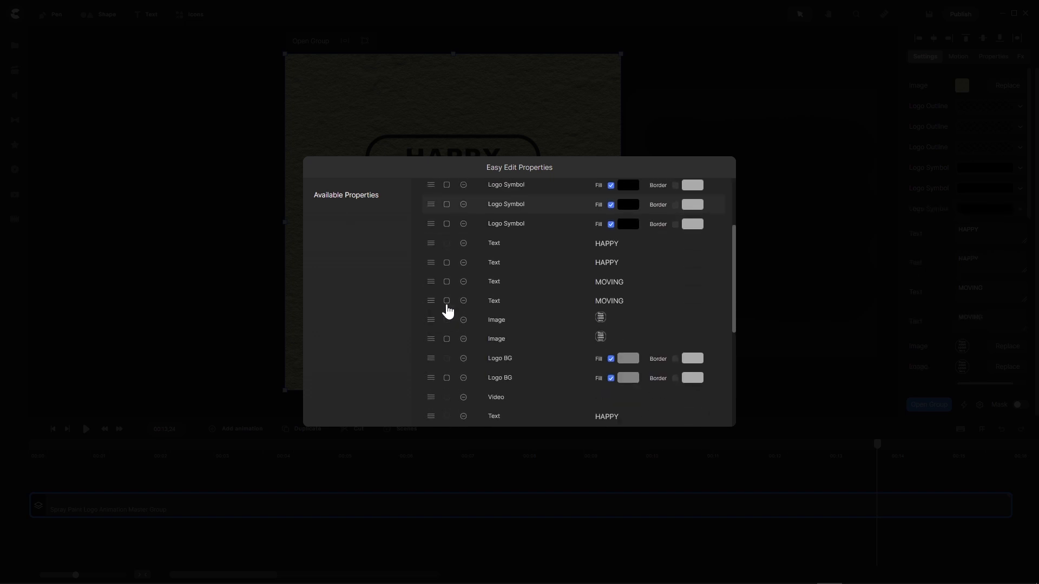
pyautogui.moveTo(430, 331); pyautogui.dragTo(424, 387)
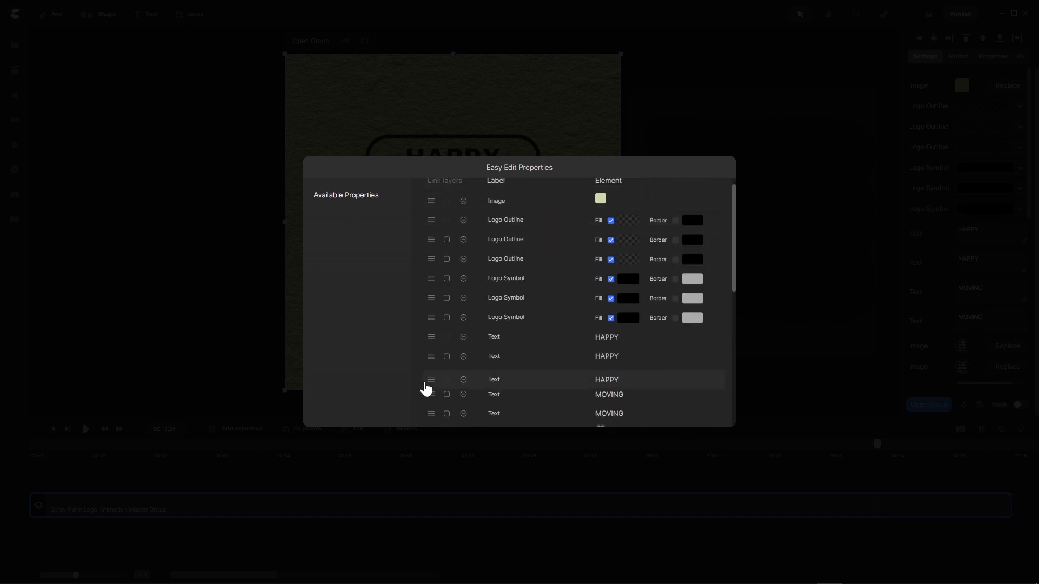
# Step: Move the third MOVING text, logo Image and Logo BG entries directly below their matching pairs
pyautogui.scroll(-4, 441, 362)
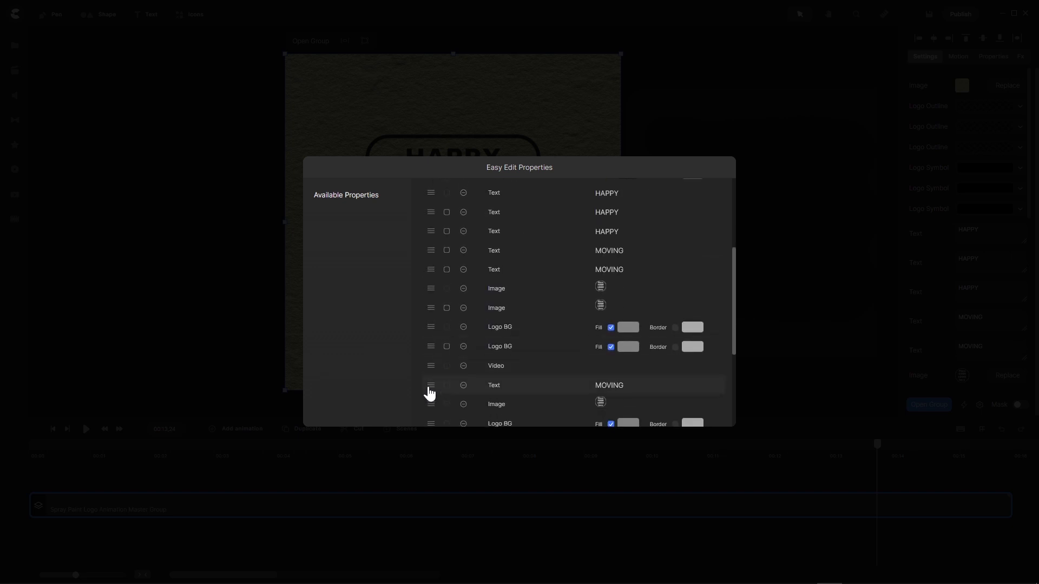
pyautogui.moveTo(429, 385); pyautogui.dragTo(427, 292)
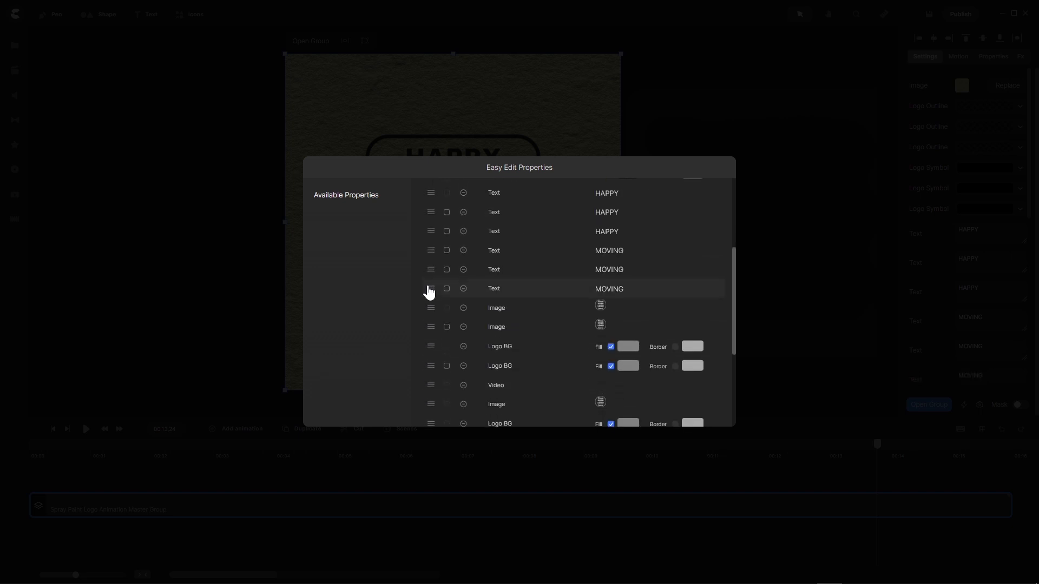
pyautogui.moveTo(432, 404); pyautogui.dragTo(431, 350)
pyautogui.scroll(-1, 442, 351)
pyautogui.scroll(-1, 442, 351)
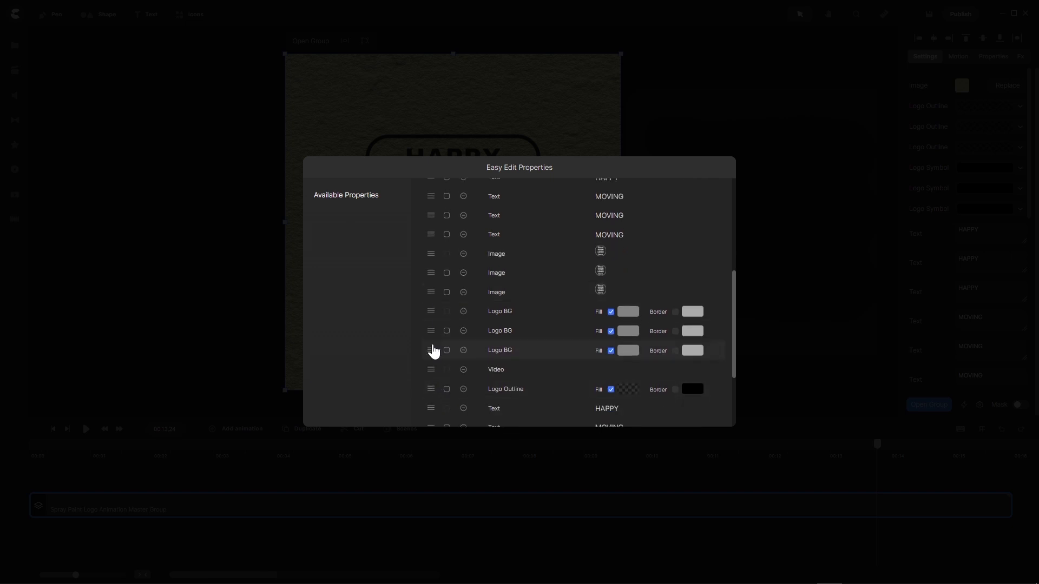
# Step: Move the fourth Logo Outline entry and the fourth Logo Symbol entry below the other three of their kind
pyautogui.moveTo(431, 389); pyautogui.dragTo(429, 291)
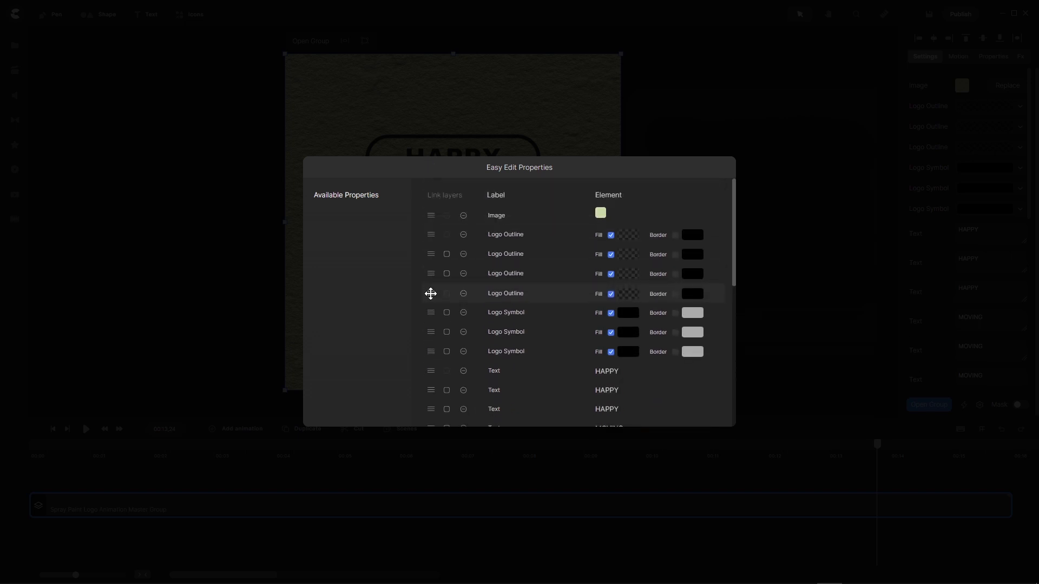
pyautogui.scroll(-5, 441, 292)
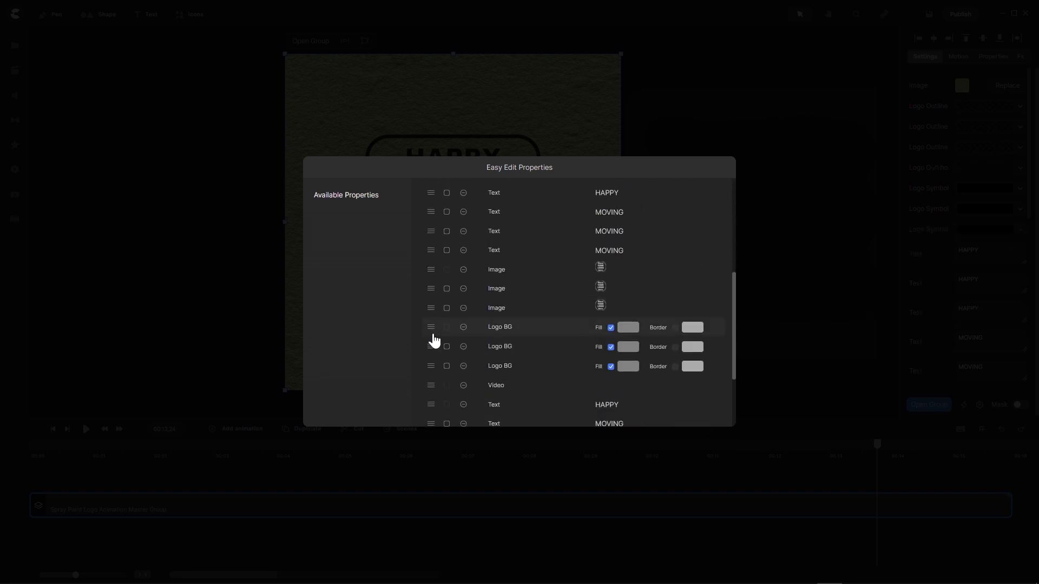
pyautogui.scroll(-2, 441, 381)
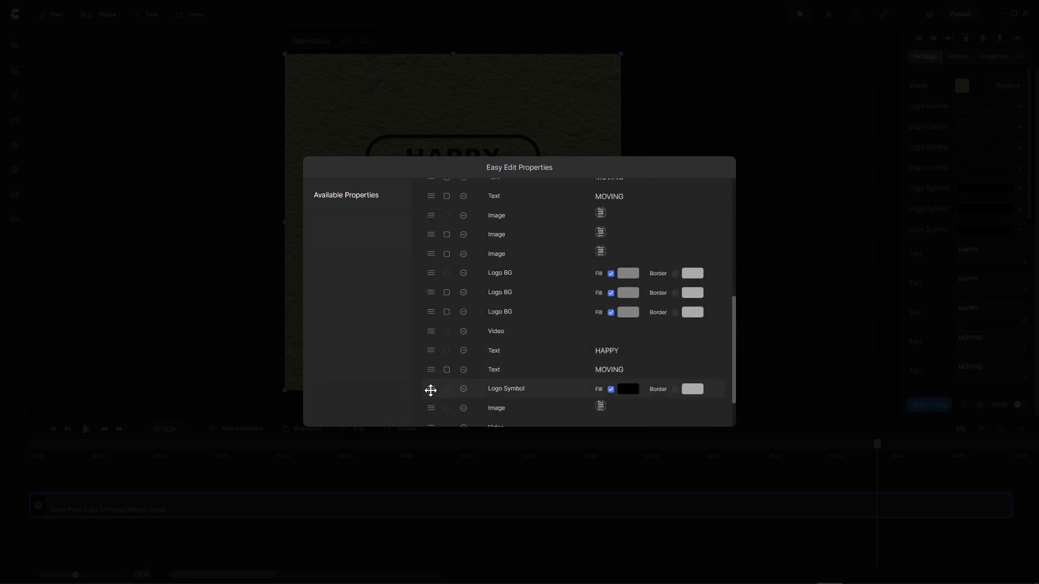
pyautogui.moveTo(430, 388); pyautogui.dragTo(452, 247)
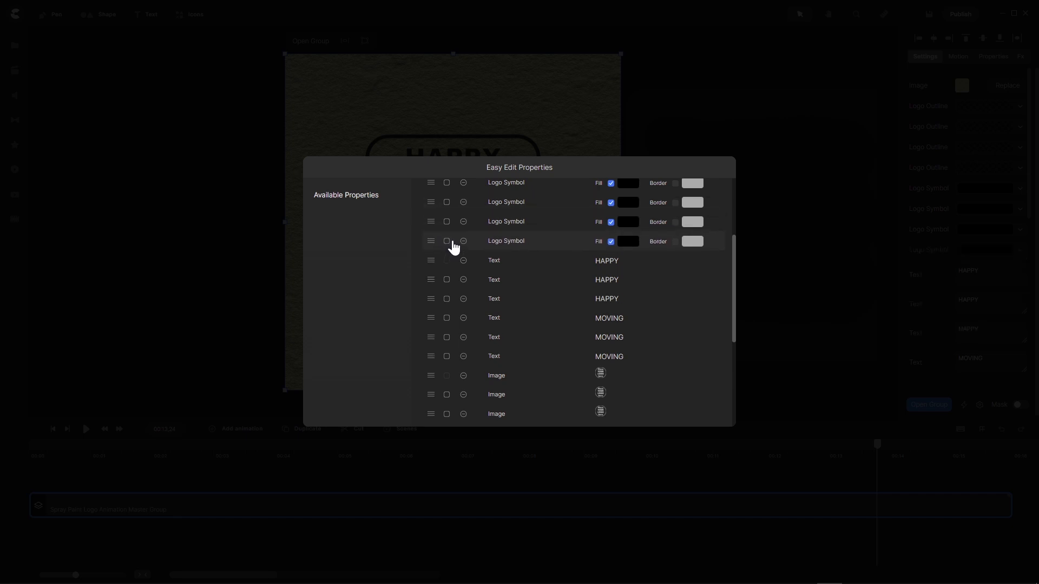
# Step: Move the fourth HAPPY text entry and the fourth MOVING text entry up beside their matching entries
pyautogui.scroll(-5, 457, 240)
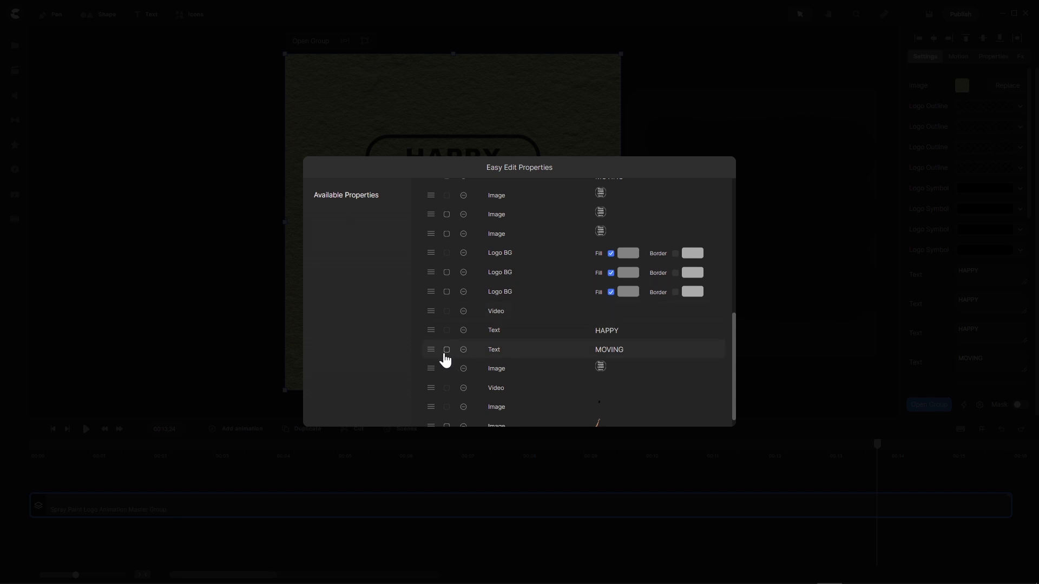
pyautogui.moveTo(432, 328); pyautogui.dragTo(427, 283)
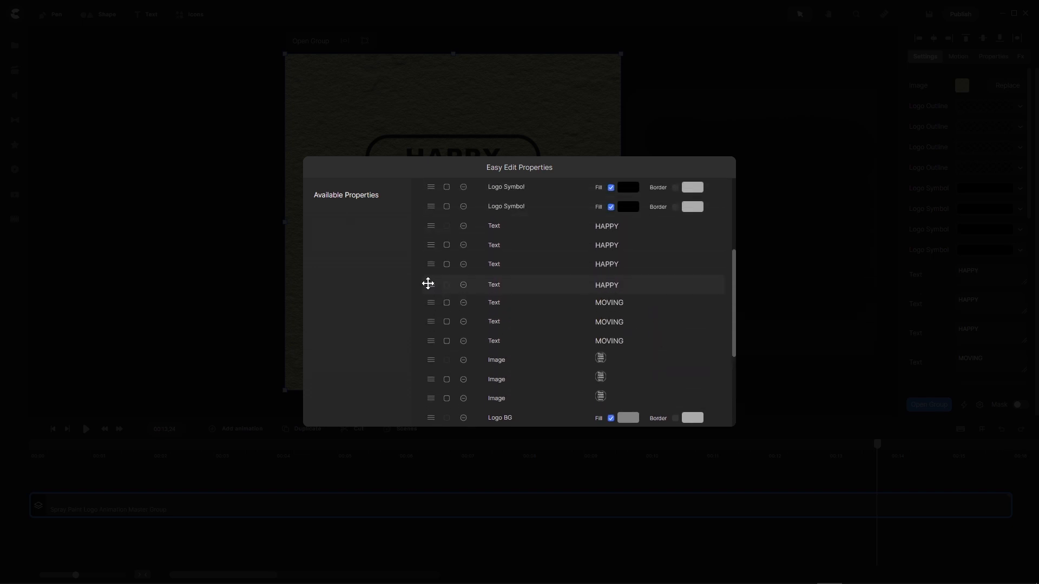
pyautogui.scroll(-5, 428, 286)
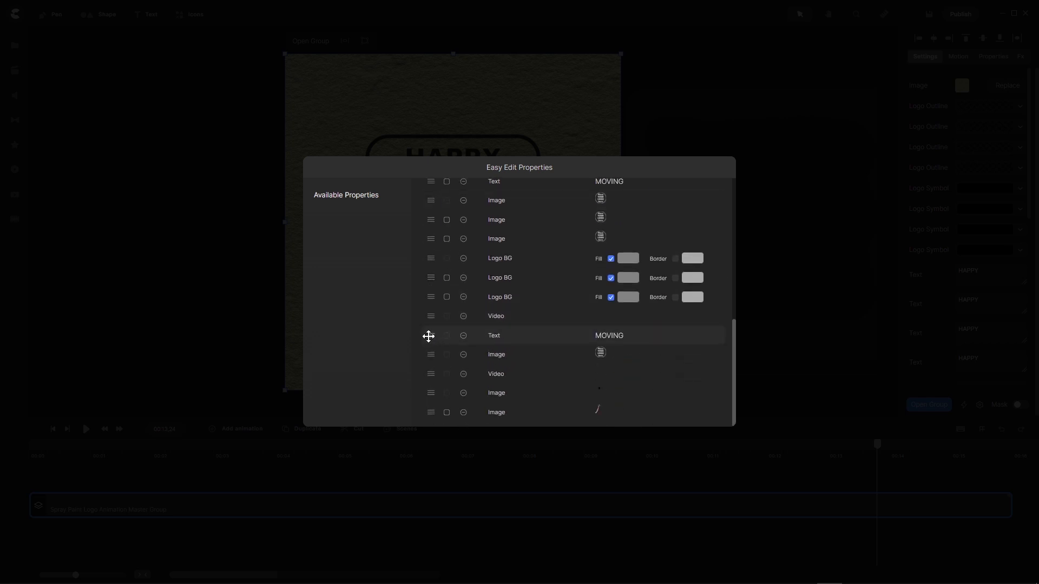
pyautogui.moveTo(427, 336)
pyautogui.mouseDown()
pyautogui.moveTo(429, 225)
pyautogui.moveTo(440, 344)
pyautogui.mouseUp()
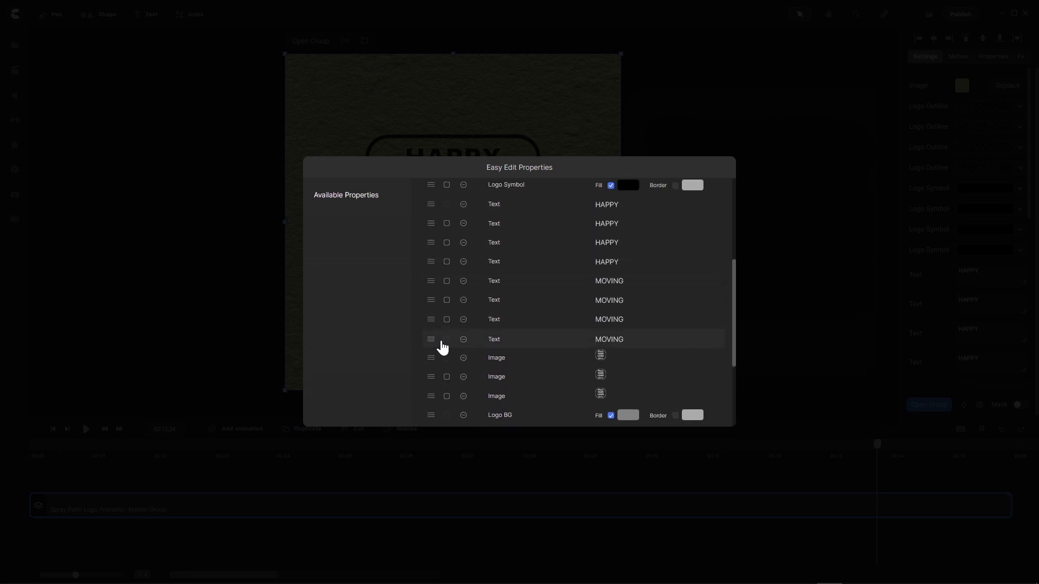
# Step: Move the remaining logo Image entry up below the other three logo Image entries
pyautogui.scroll(-3, 449, 324)
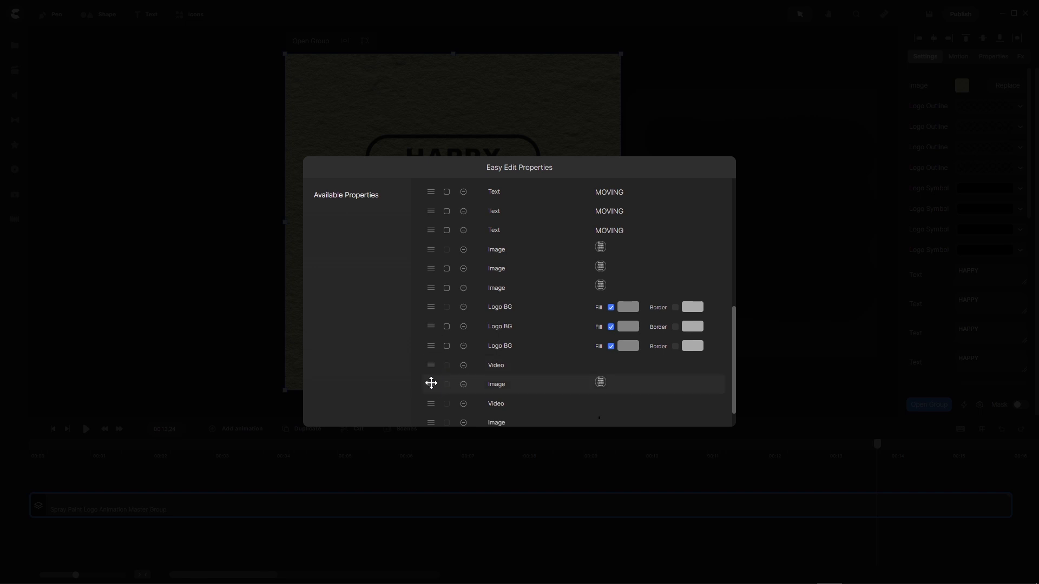
pyautogui.moveTo(430, 384); pyautogui.dragTo(433, 319)
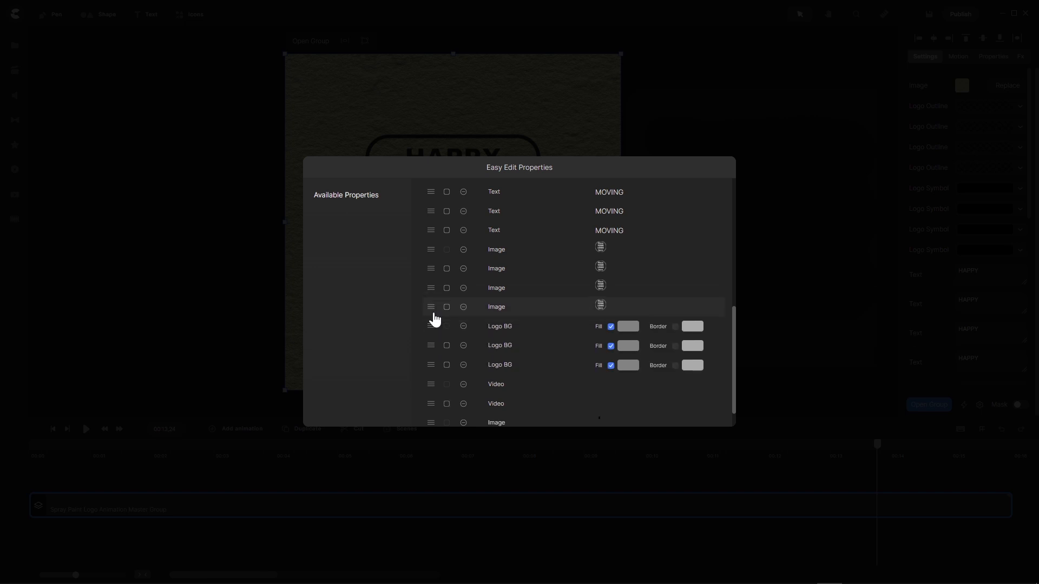
pyautogui.scroll(-1, 447, 322)
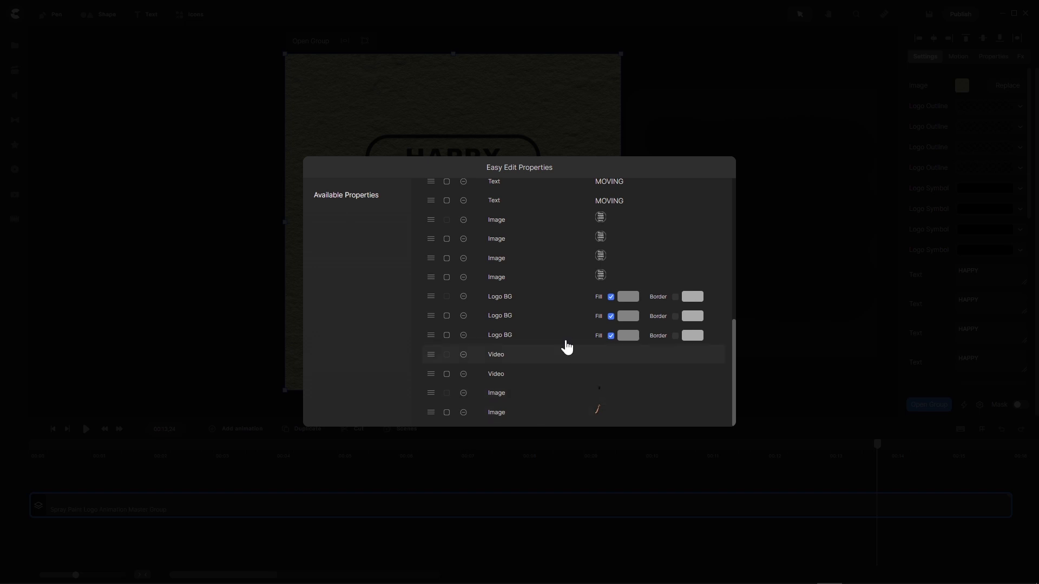
# Step: Rename the wall Image entry as Image Background, and enable Border instead of Fill for all four Logo Outline entries
pyautogui.scroll(10, 563, 314)
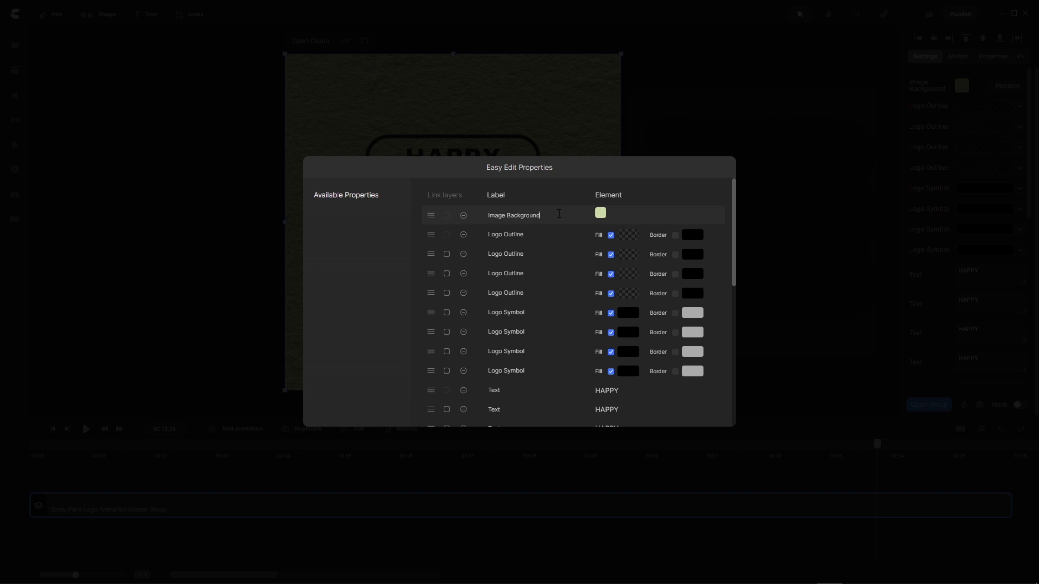
pyautogui.click(675, 235)
pyautogui.click(675, 255)
pyautogui.click(675, 274)
pyautogui.click(675, 293)
pyautogui.click(611, 235)
pyautogui.click(611, 254)
pyautogui.click(611, 274)
pyautogui.click(611, 293)
# Step: Link the other three Logo Outline entries to the first Logo Outline
pyautogui.click(446, 254)
pyautogui.click(447, 274)
pyautogui.click(446, 292)
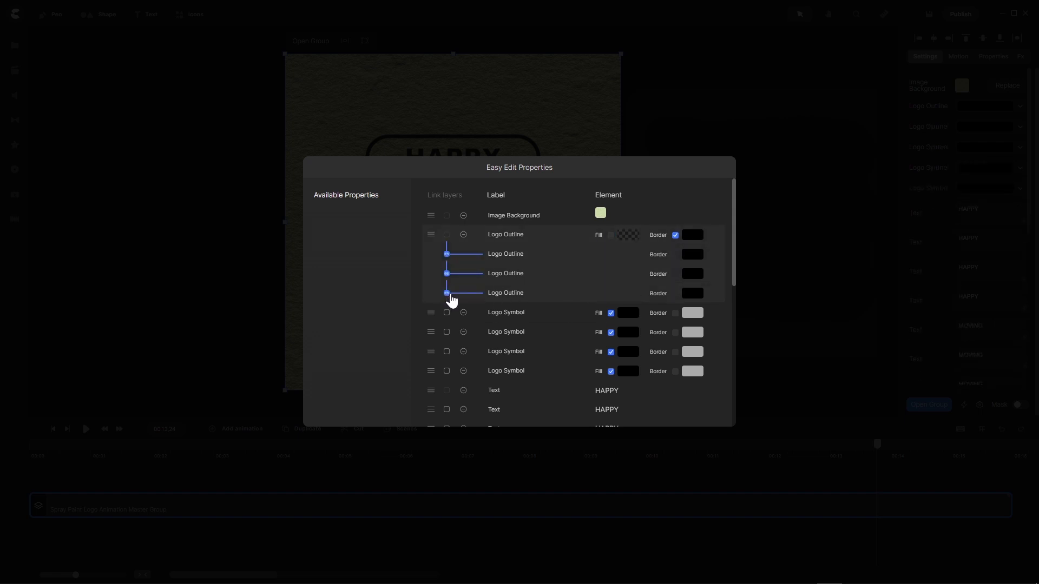
# Step: Link the other three Logo Symbol entries to the first Logo Symbol
pyautogui.scroll(-1, 531, 253)
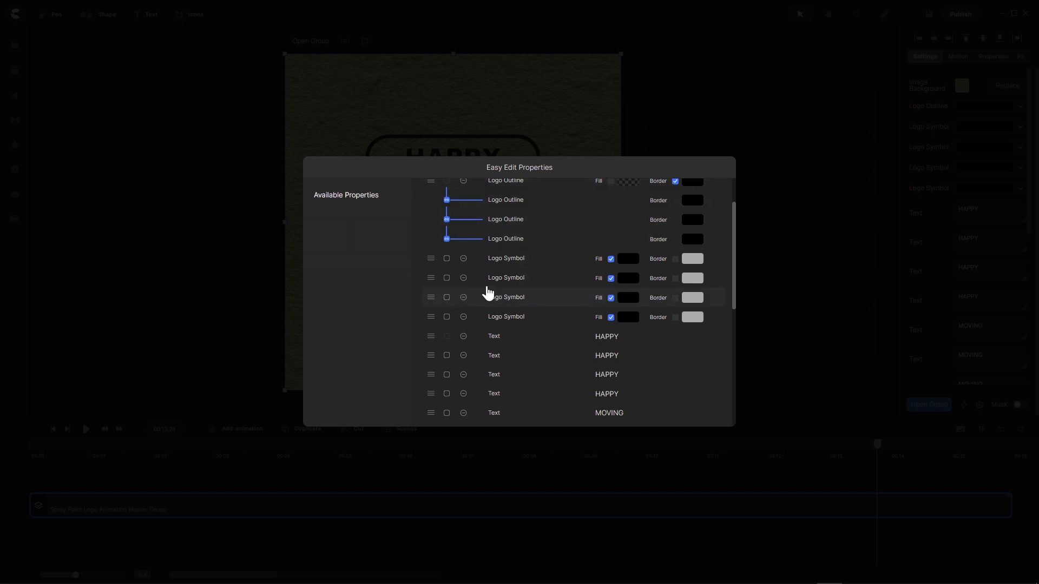
pyautogui.click(446, 278)
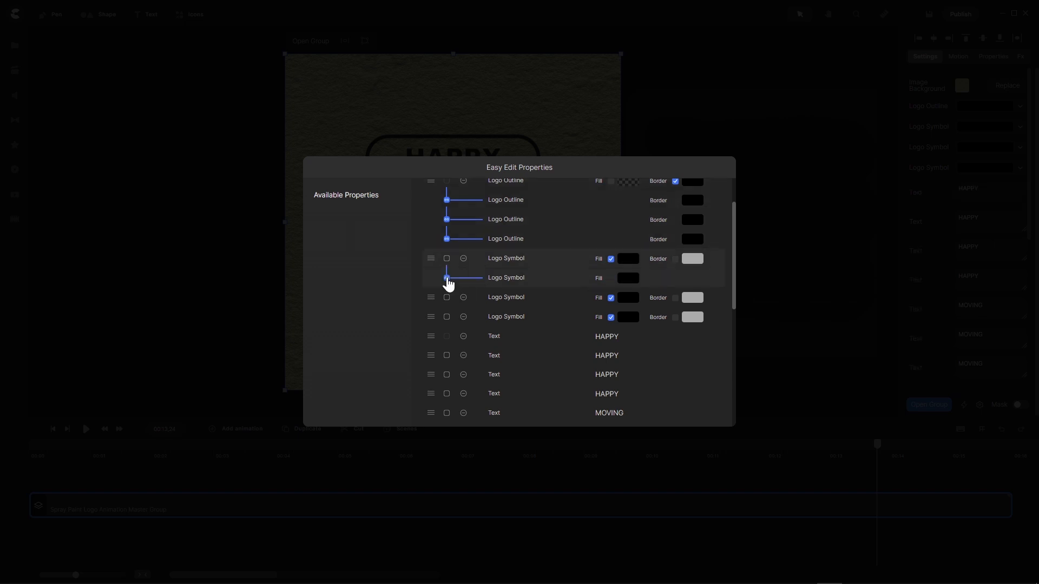
pyautogui.click(447, 296)
pyautogui.click(446, 318)
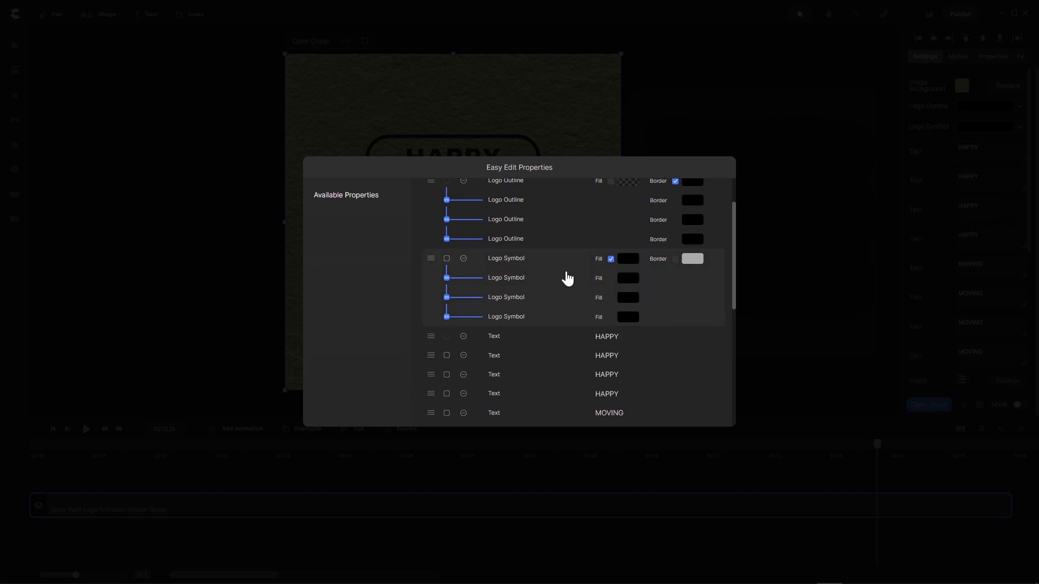
# Step: Link the other three HAPPY text entries to the first HAPPY text
pyautogui.scroll(-4, 568, 274)
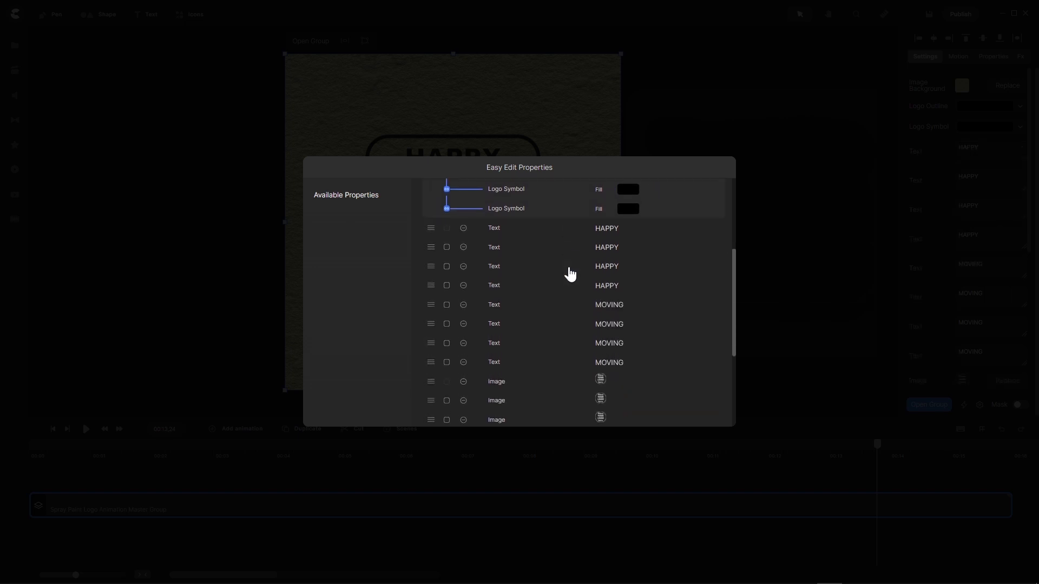
pyautogui.click(447, 247)
pyautogui.click(447, 266)
pyautogui.click(446, 285)
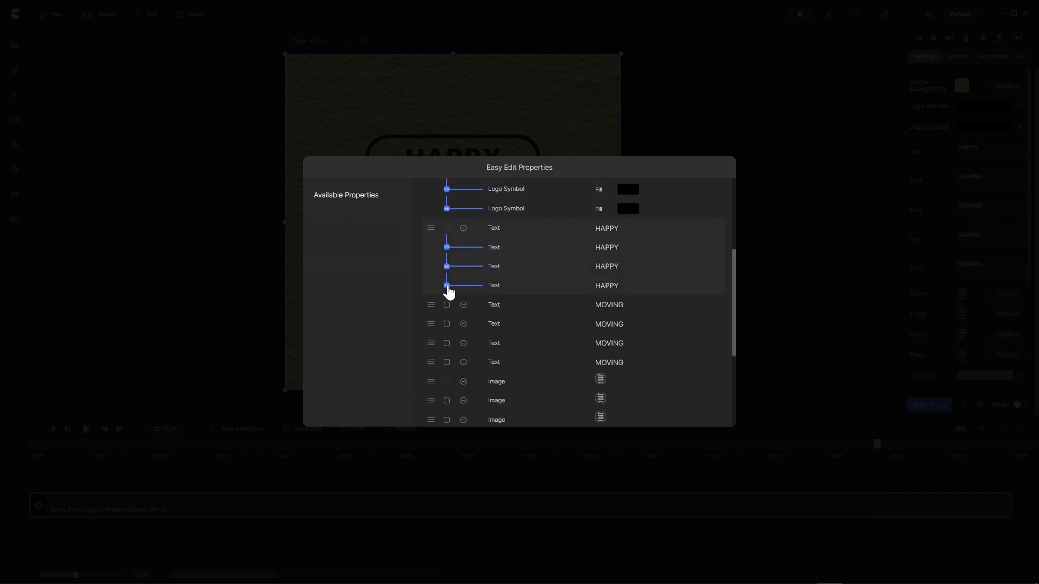
# Step: Link the other three MOVING text entries to the first MOVING text
pyautogui.scroll(-3, 569, 280)
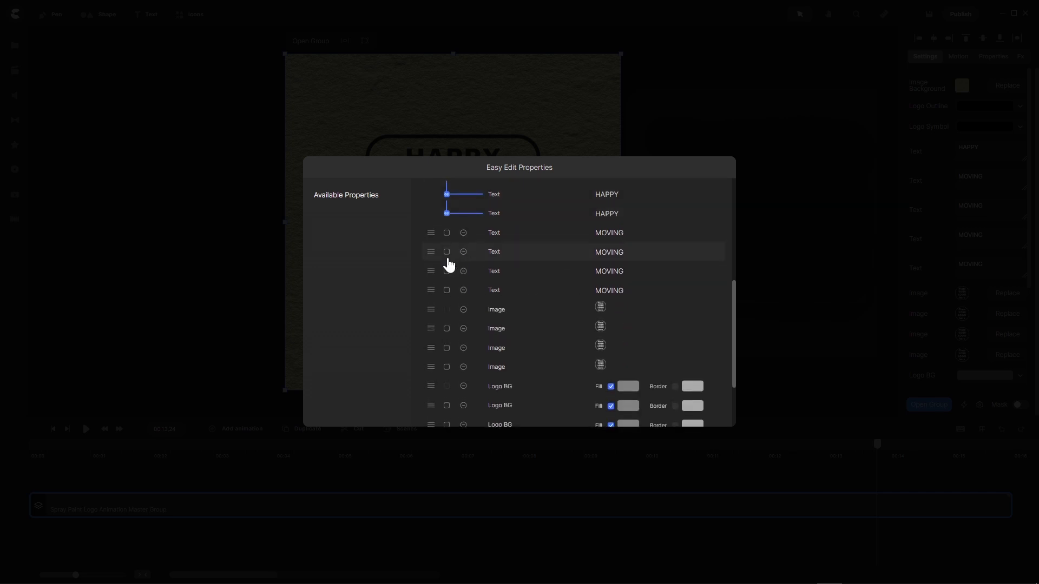
pyautogui.click(446, 252)
pyautogui.click(447, 271)
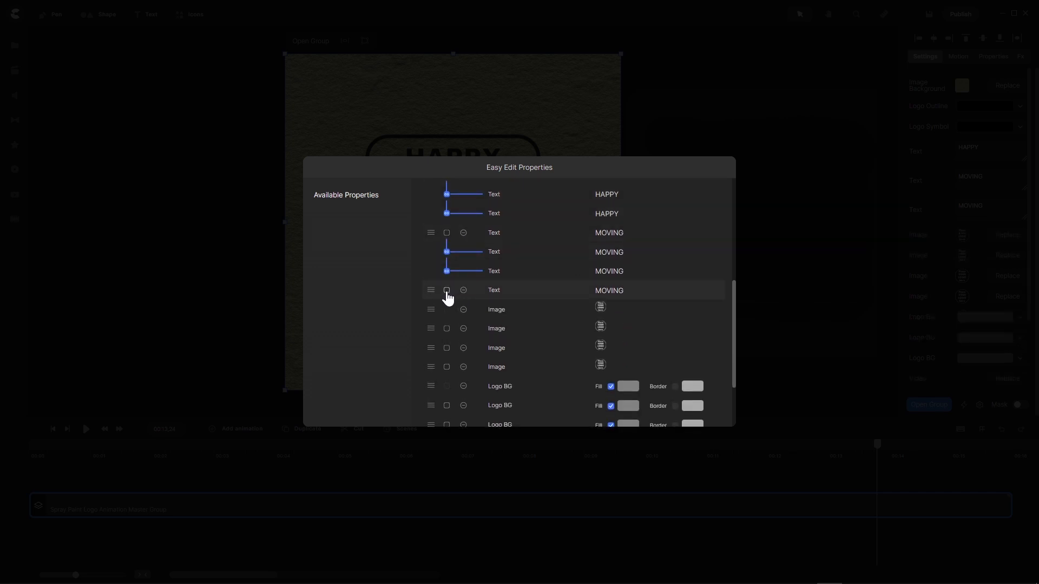
pyautogui.click(447, 291)
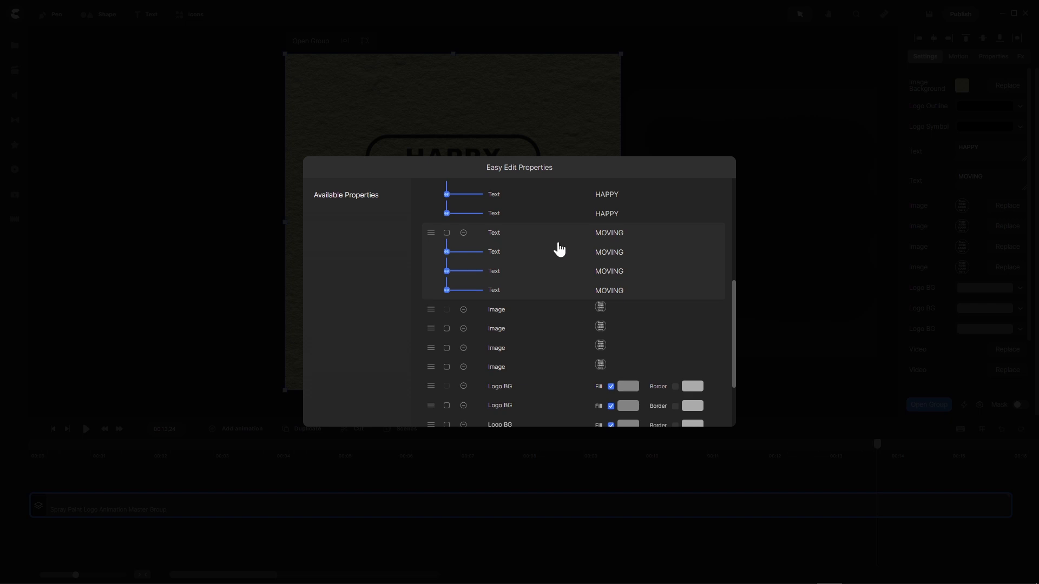
# Step: Rename the first logo Image entry as Image Logo Placeholder and link the other three logo Image entries to it
pyautogui.scroll(5, 559, 250)
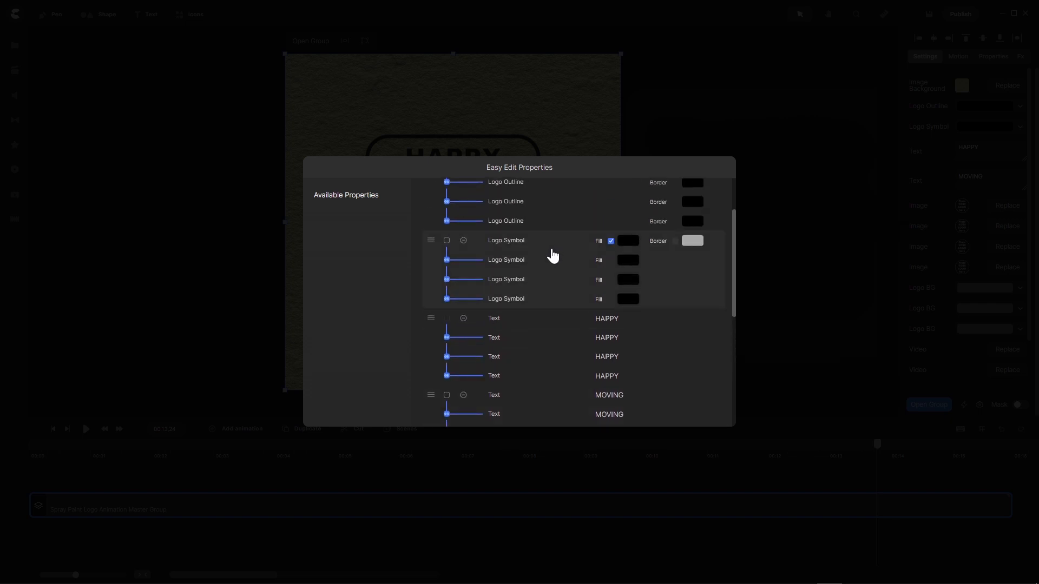
pyautogui.scroll(2, 552, 256)
pyautogui.scroll(-6, 552, 255)
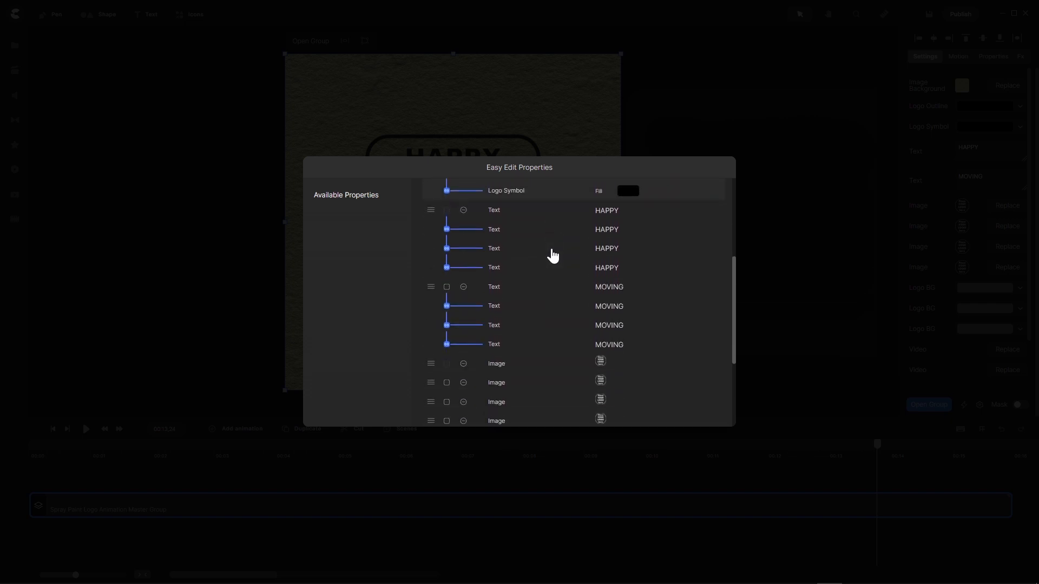
pyautogui.scroll(-3, 552, 255)
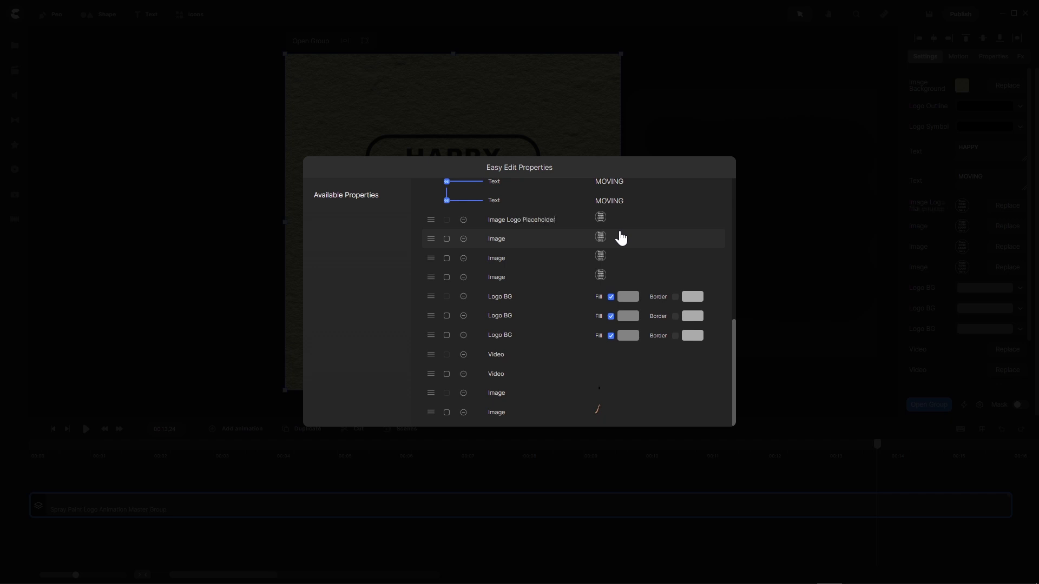
pyautogui.click(446, 239)
pyautogui.click(448, 260)
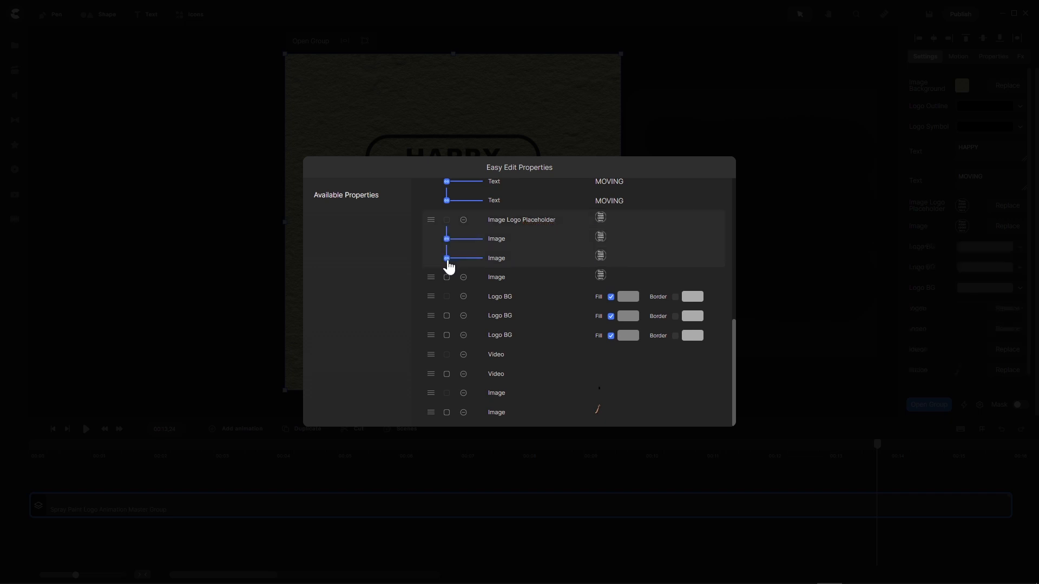
pyautogui.click(446, 278)
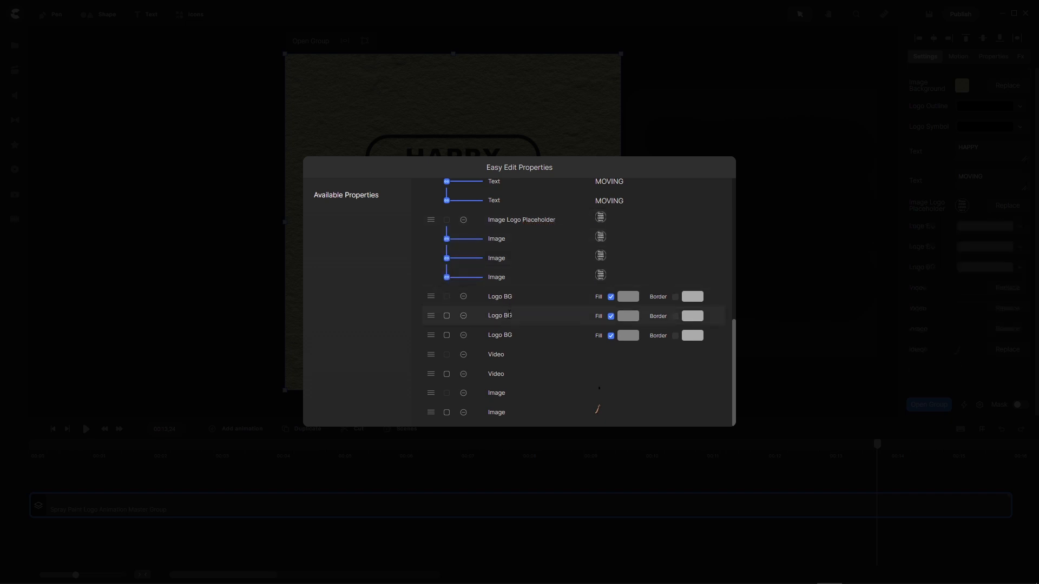
# Step: Link the other two Logo BG entries to the first, and link the second Video entry to the first, renamed Video Spraying
pyautogui.click(446, 316)
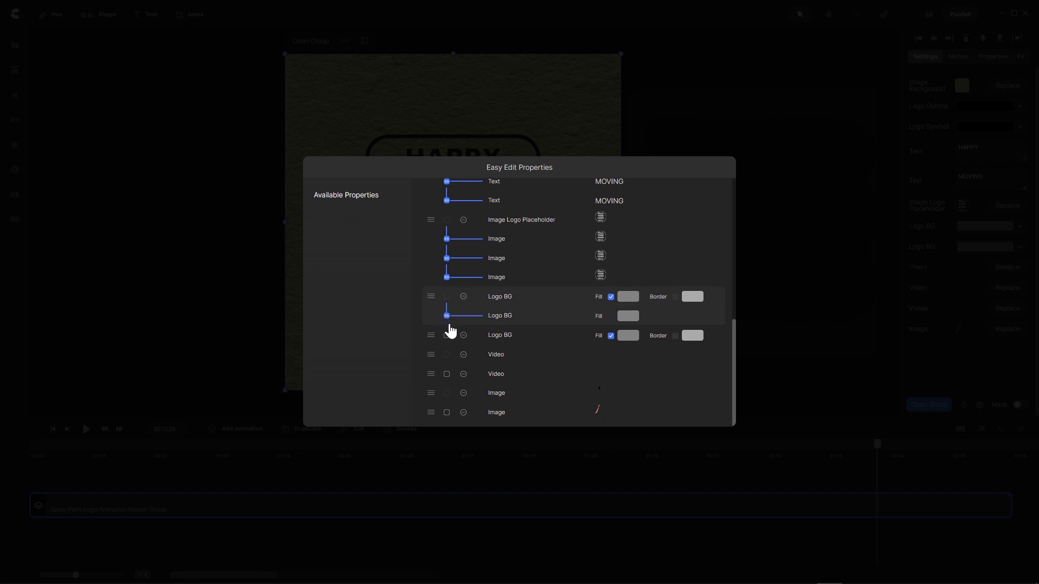
pyautogui.click(446, 336)
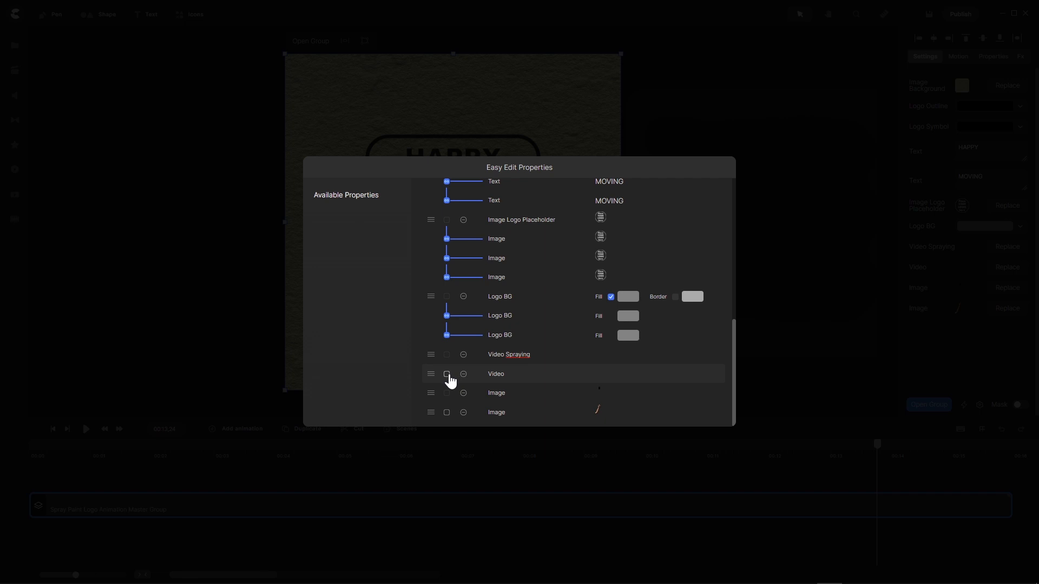
pyautogui.click(447, 374)
# Step: Rename the last two Image entries as Image Can Color and Image Hand with Can no Color, and close the Easy Edit Properties
pyautogui.click(517, 414)
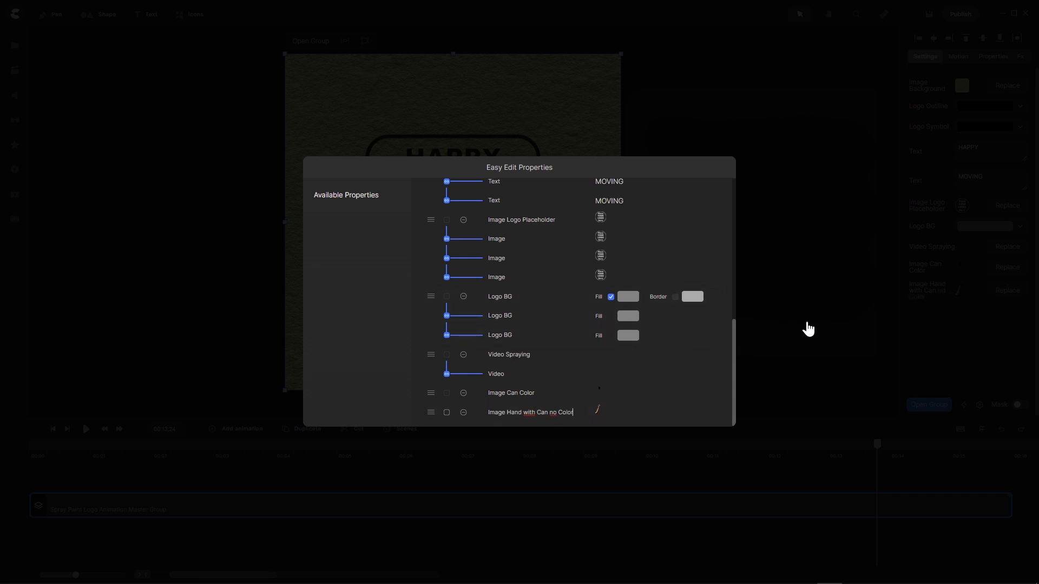
pyautogui.click(840, 324)
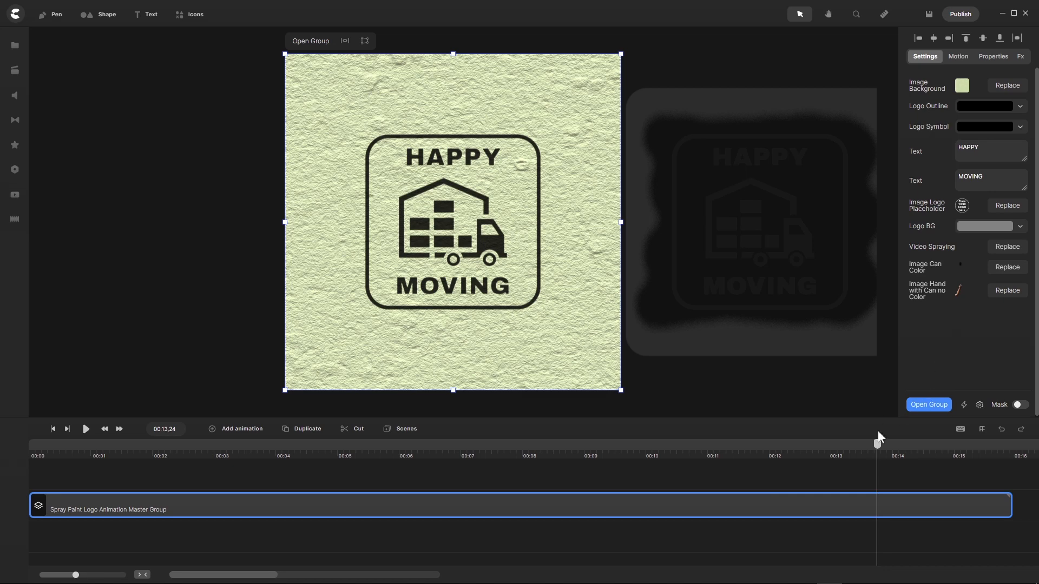
# Step: Preview the master group animation by scrubbing from the start of the timeline to about 00:05,21
pyautogui.moveTo(876, 444)
pyautogui.mouseDown()
pyautogui.moveTo(264, 446)
pyautogui.moveTo(44, 462)
pyautogui.mouseUp()
pyautogui.rightClick(41, 463)
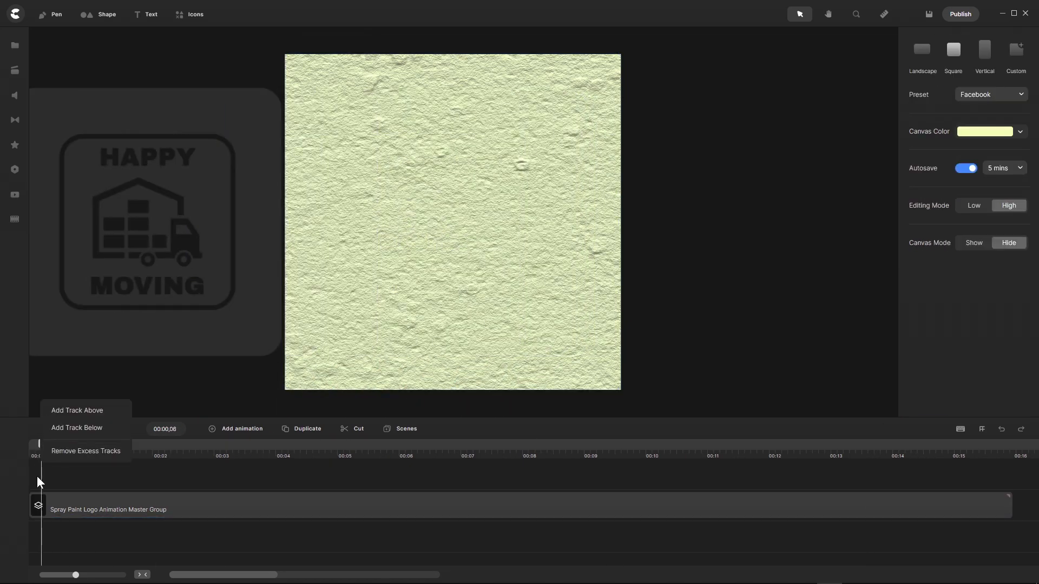
pyautogui.click(37, 475)
pyautogui.moveTo(40, 444)
pyautogui.mouseDown()
pyautogui.moveTo(216, 448)
pyautogui.moveTo(382, 468)
pyautogui.mouseUp()
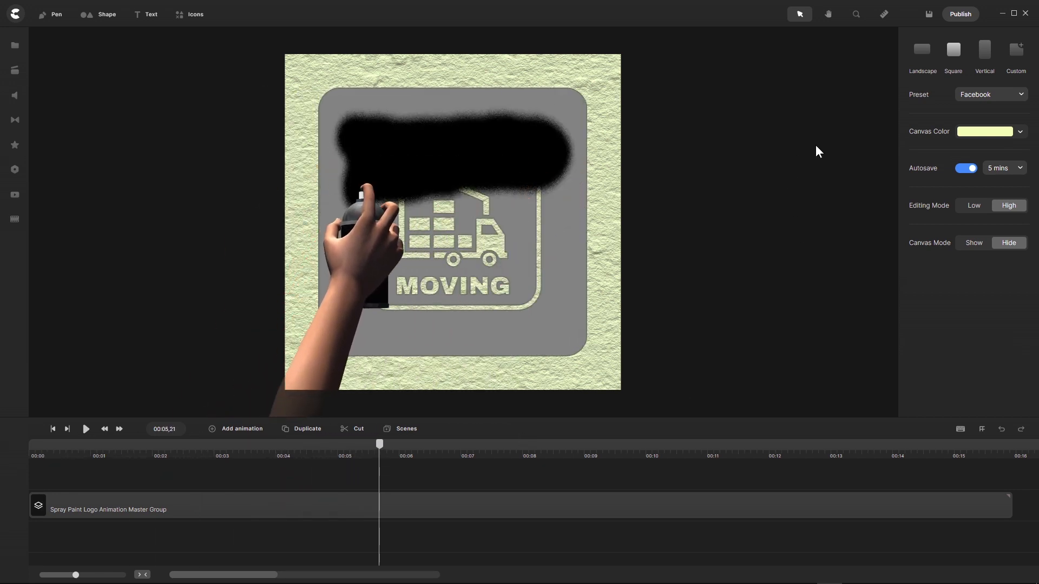
# Step: Save the project, and replace the master group's Image Background with the dark blue water-drop image
pyautogui.click(928, 14)
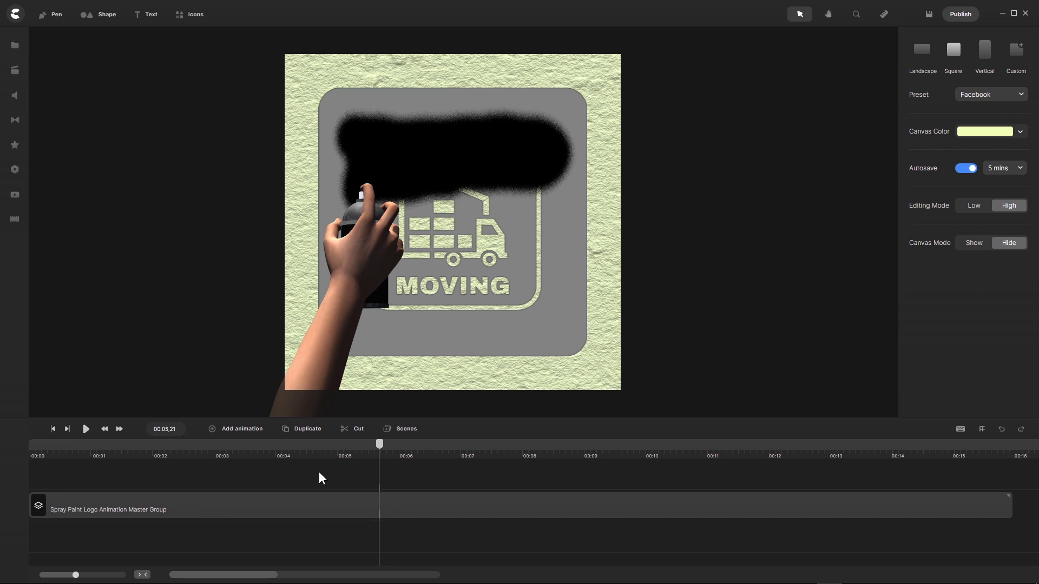
pyautogui.click(291, 509)
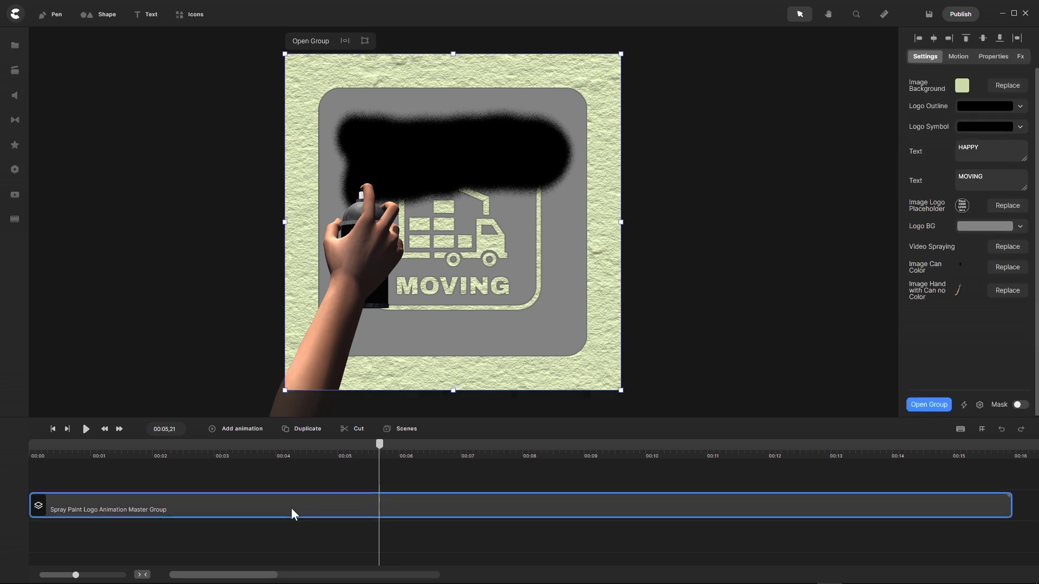
pyautogui.click(1003, 89)
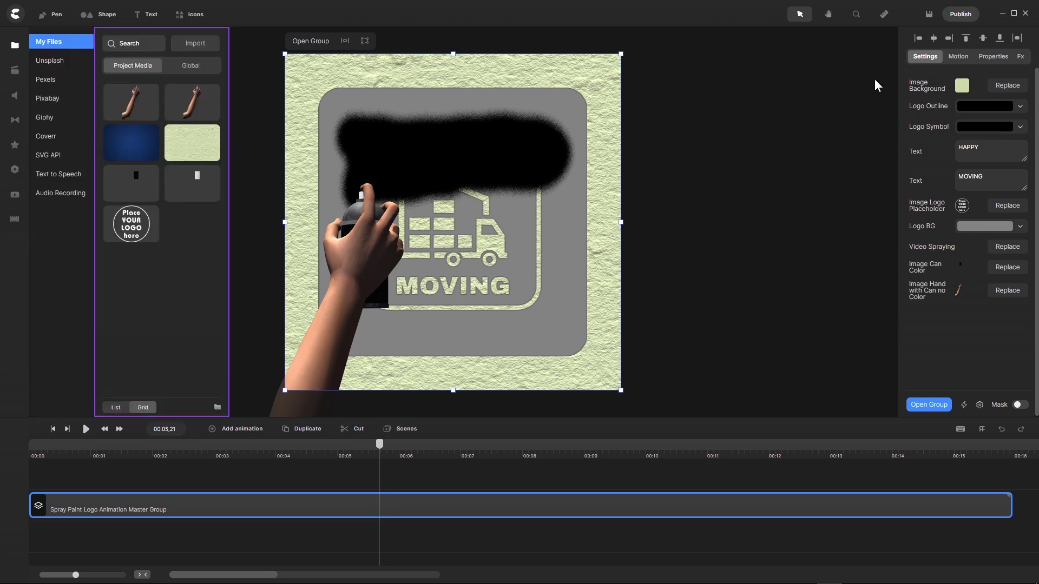
pyautogui.click(129, 143)
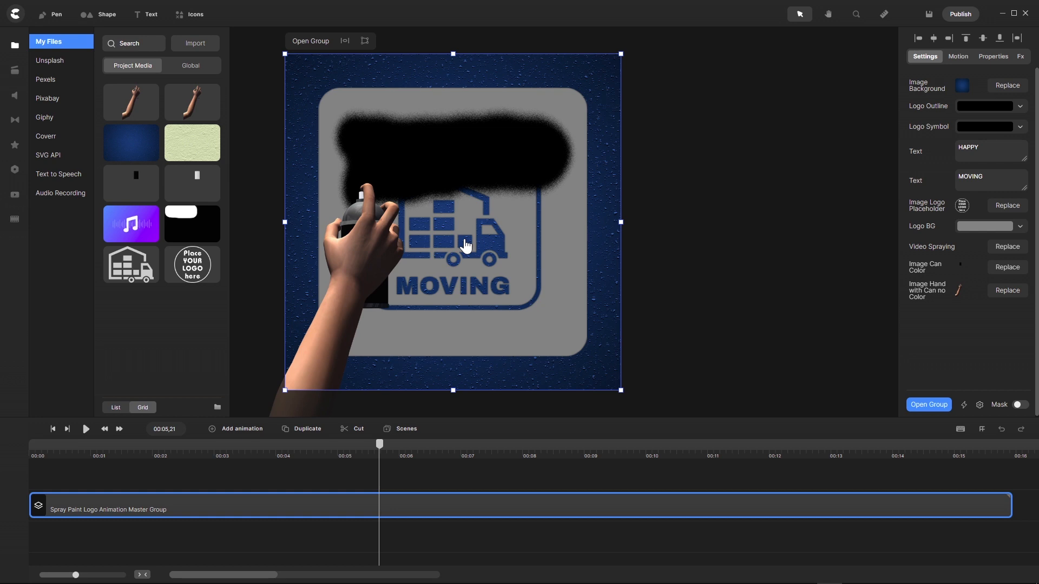
pyautogui.hotkey('ctrl', 's')
# Step: Set the opacity of both the Logo Outline and the Logo Symbol to 0% in the master group's settings
pyautogui.click(932, 108)
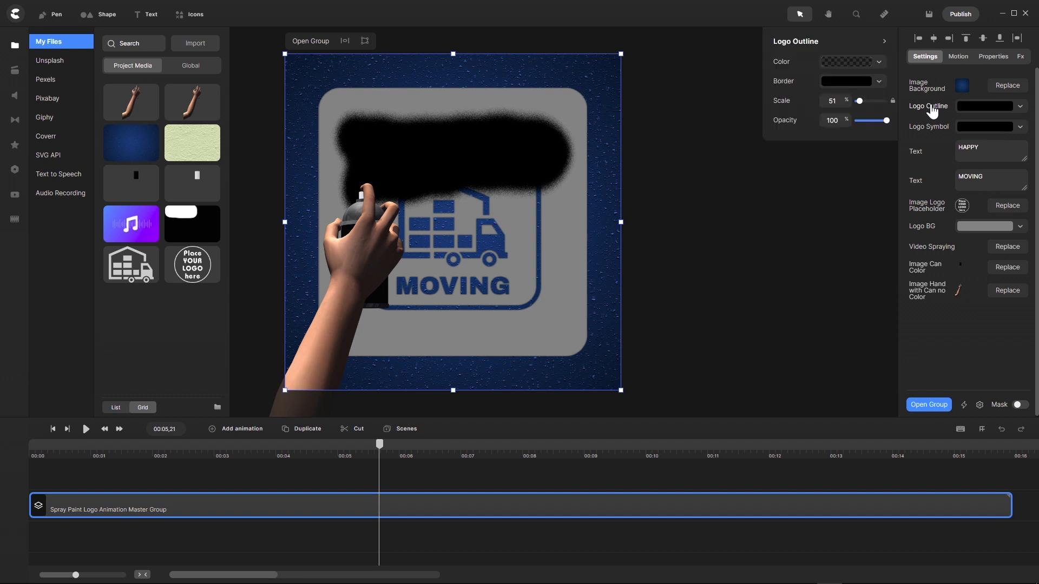
pyautogui.moveTo(886, 120); pyautogui.dragTo(816, 118)
pyautogui.click(932, 130)
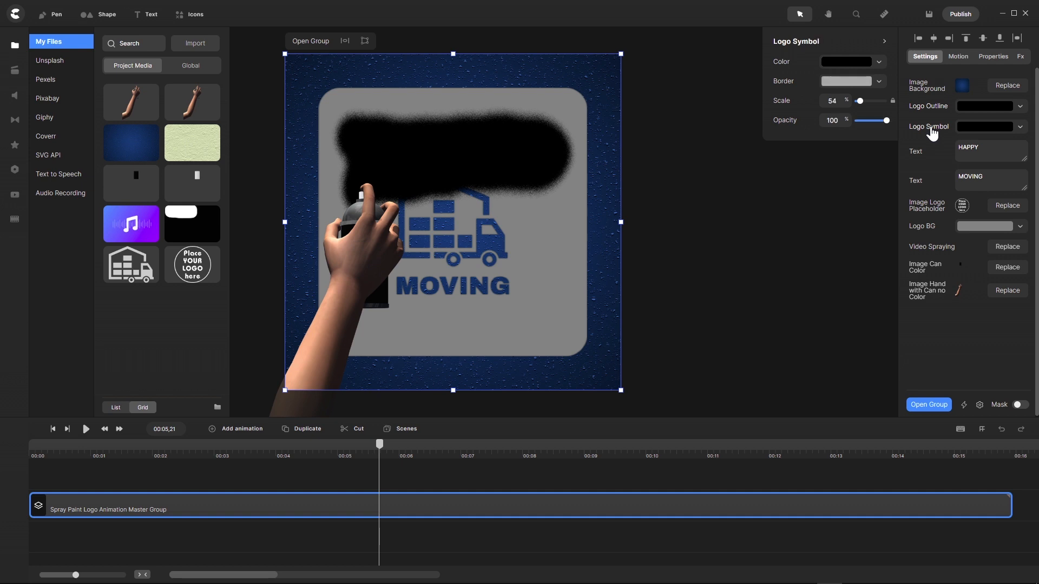
pyautogui.moveTo(886, 119); pyautogui.dragTo(824, 120)
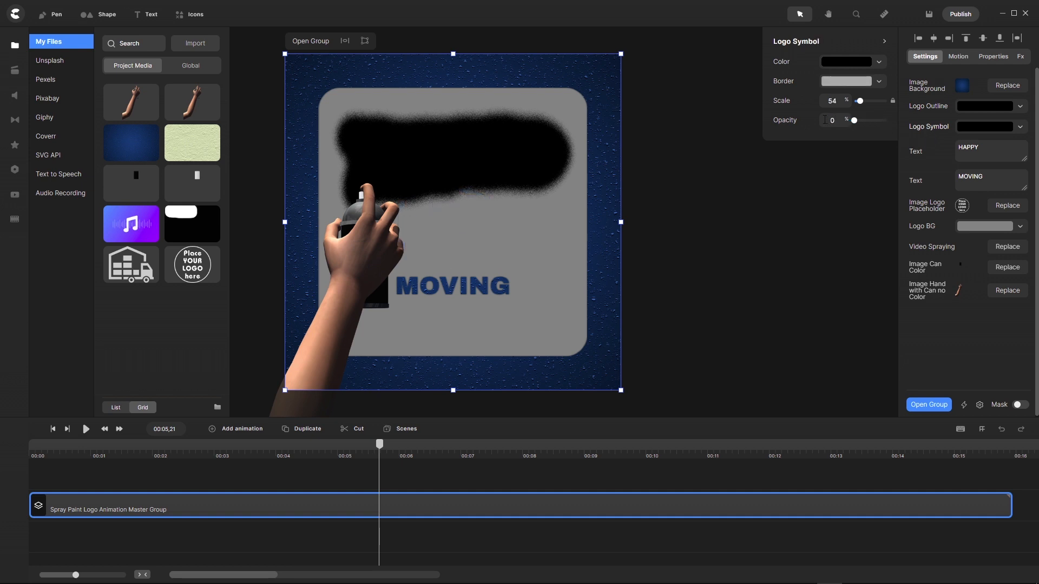
# Step: Make the fill colors of the HAPPY and MOVING texts fully transparent
pyautogui.click(921, 155)
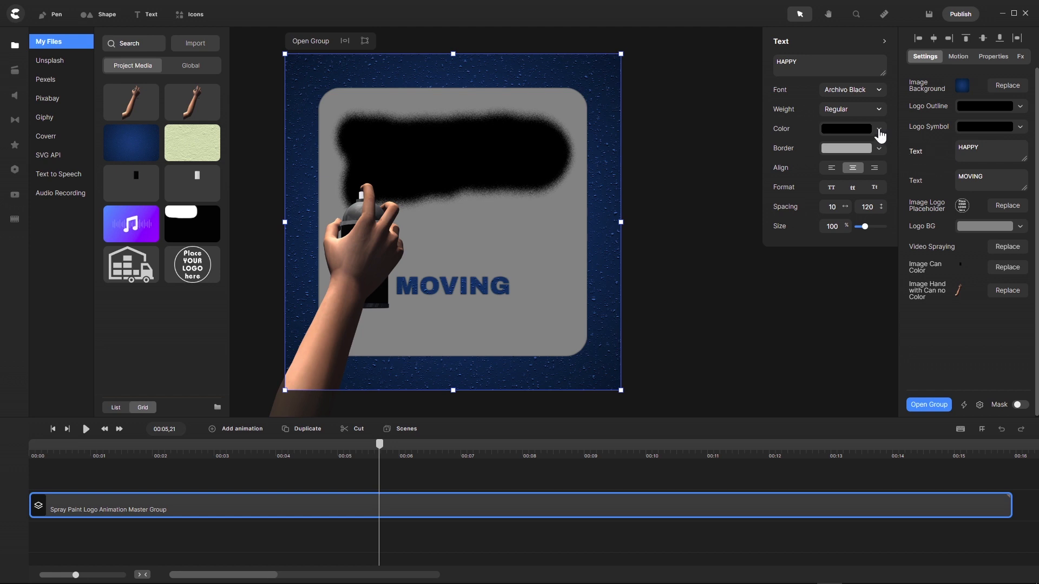
pyautogui.click(858, 130)
pyautogui.moveTo(883, 166); pyautogui.dragTo(770, 166)
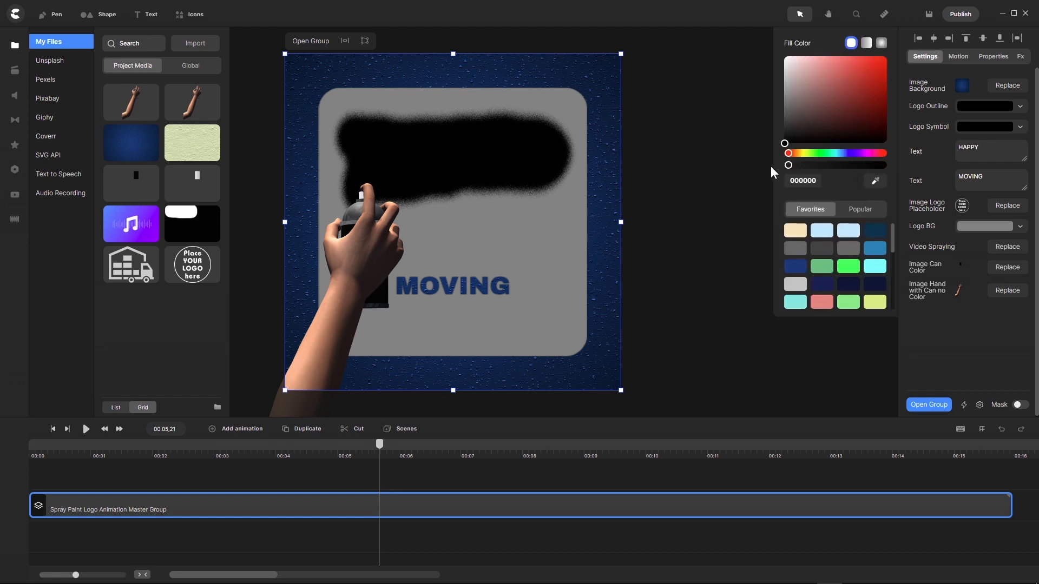
pyautogui.click(918, 185)
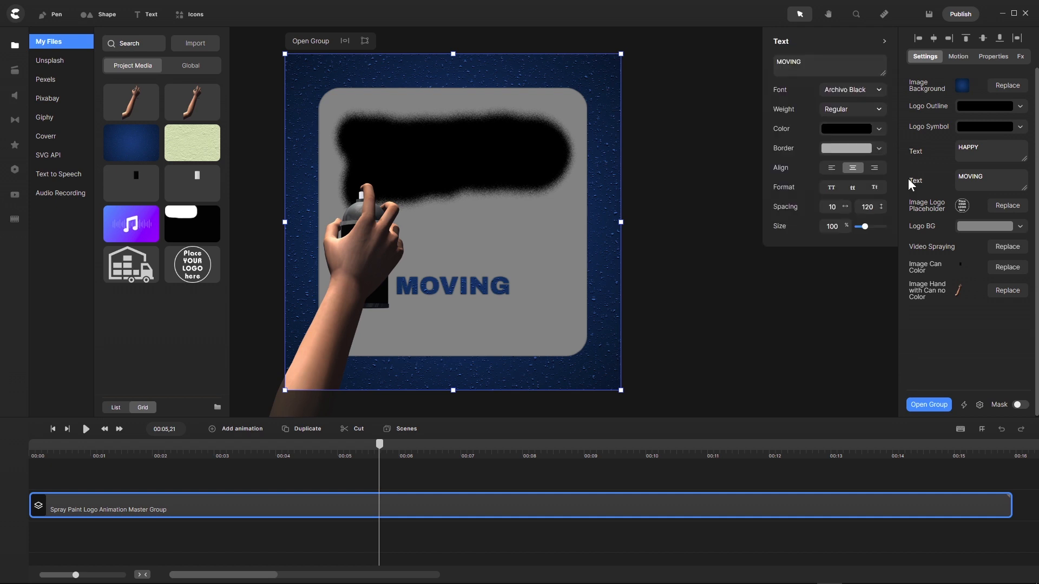
pyautogui.click(858, 129)
pyautogui.moveTo(877, 166); pyautogui.dragTo(764, 175)
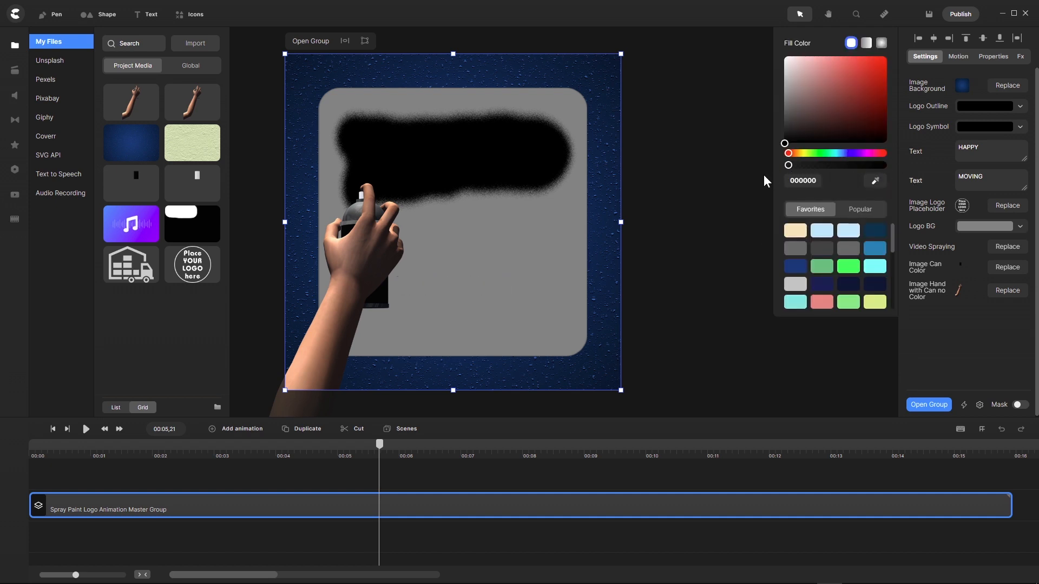
# Step: Set the Image Logo Placeholder's opacity to 100% and check the stencil at 00:04,17
pyautogui.click(924, 205)
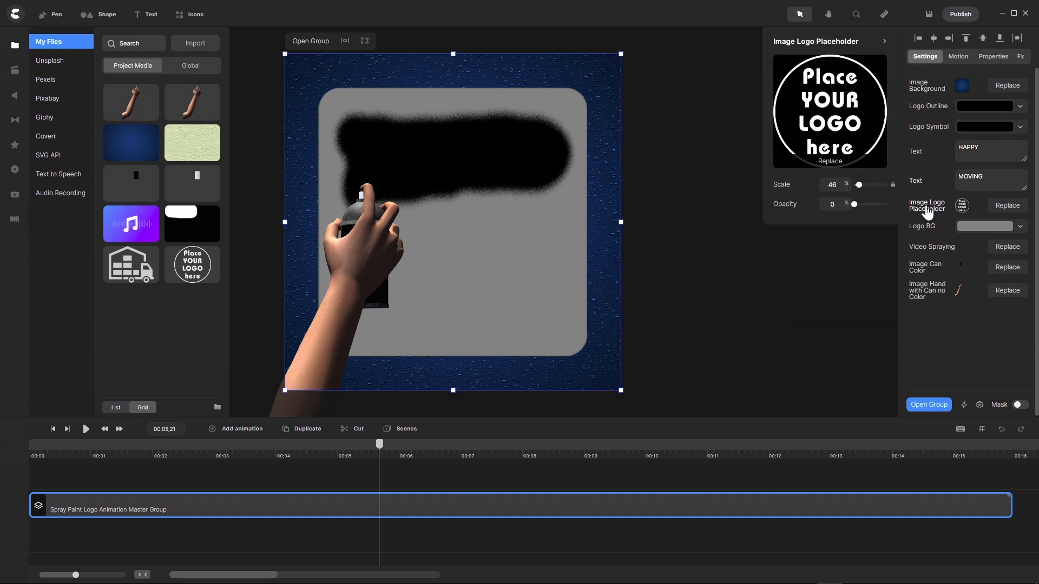
pyautogui.moveTo(853, 206); pyautogui.dragTo(897, 208)
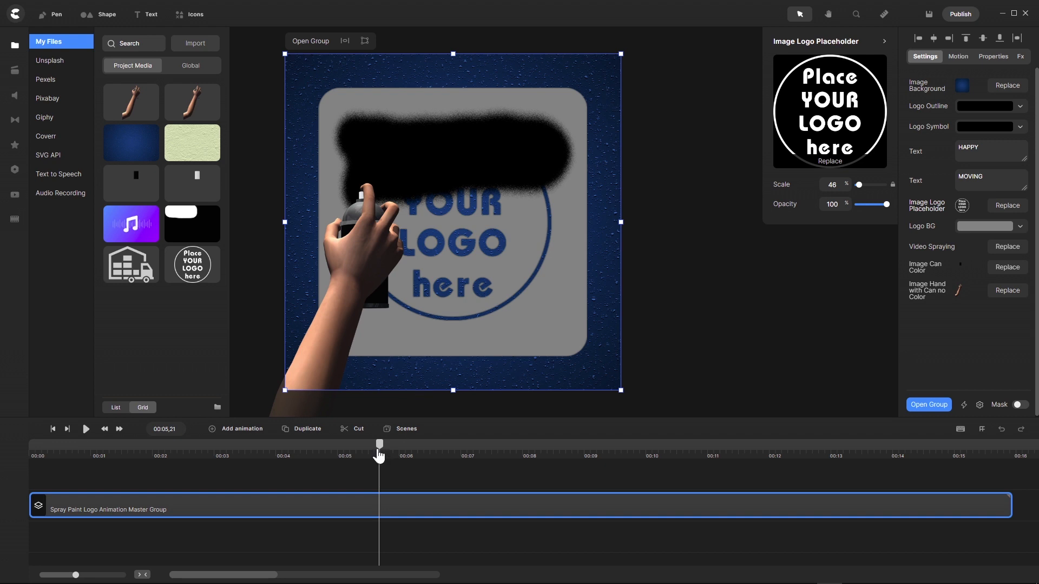
pyautogui.moveTo(379, 444)
pyautogui.mouseDown()
pyautogui.moveTo(831, 433)
pyautogui.moveTo(310, 438)
pyautogui.mouseUp()
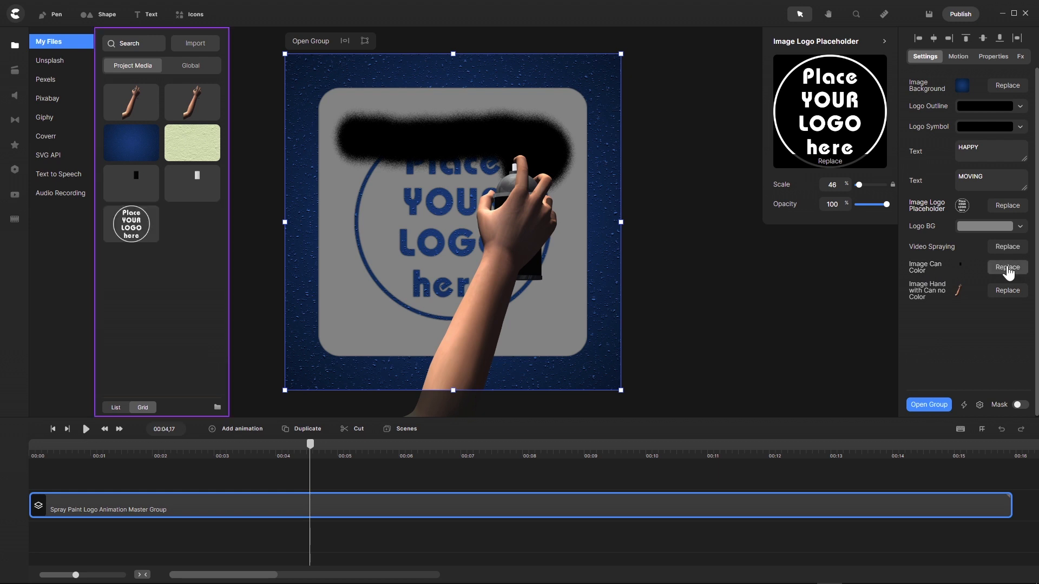
# Step: Replace the Image Can Color with the white can image from the project media
pyautogui.click(1005, 269)
pyautogui.click(194, 182)
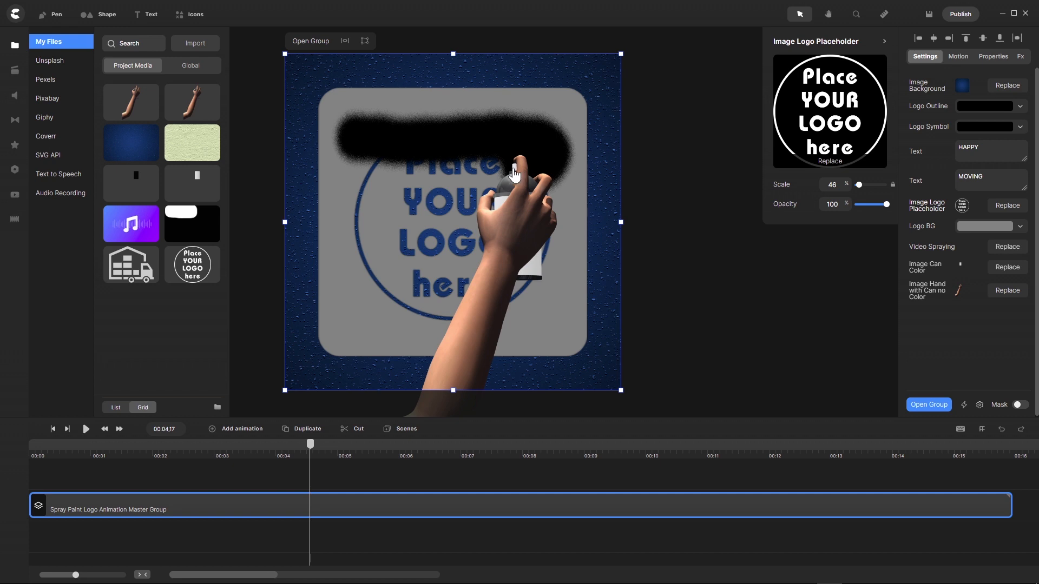
pyautogui.click(1002, 295)
# Step: Inside the master group, set the Color Replace brightness of the Spraying white 20 sec clip to 0%
pyautogui.doubleClick(313, 502)
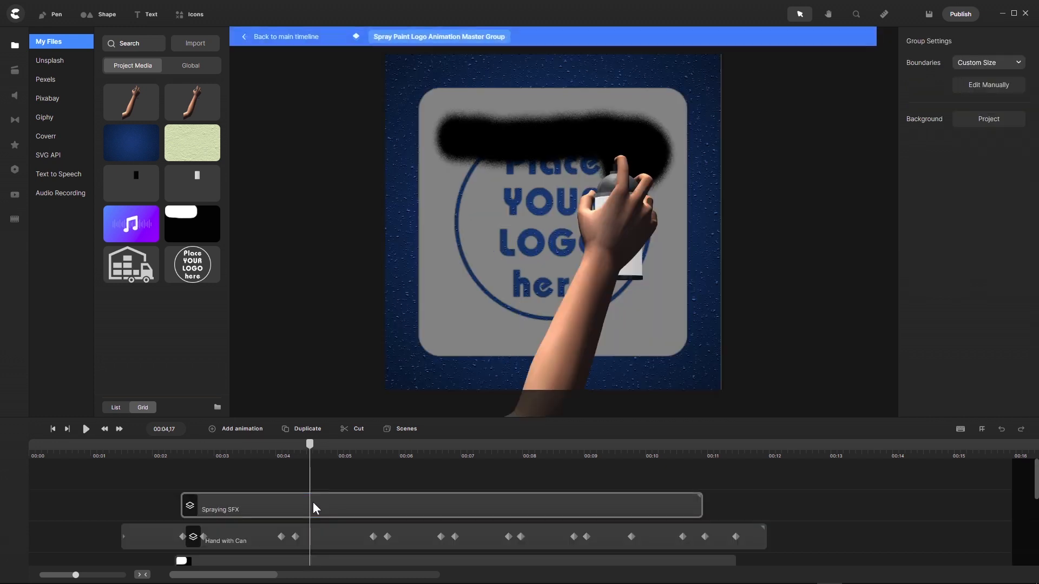
pyautogui.scroll(-1, 330, 471)
pyautogui.scroll(-1, 331, 474)
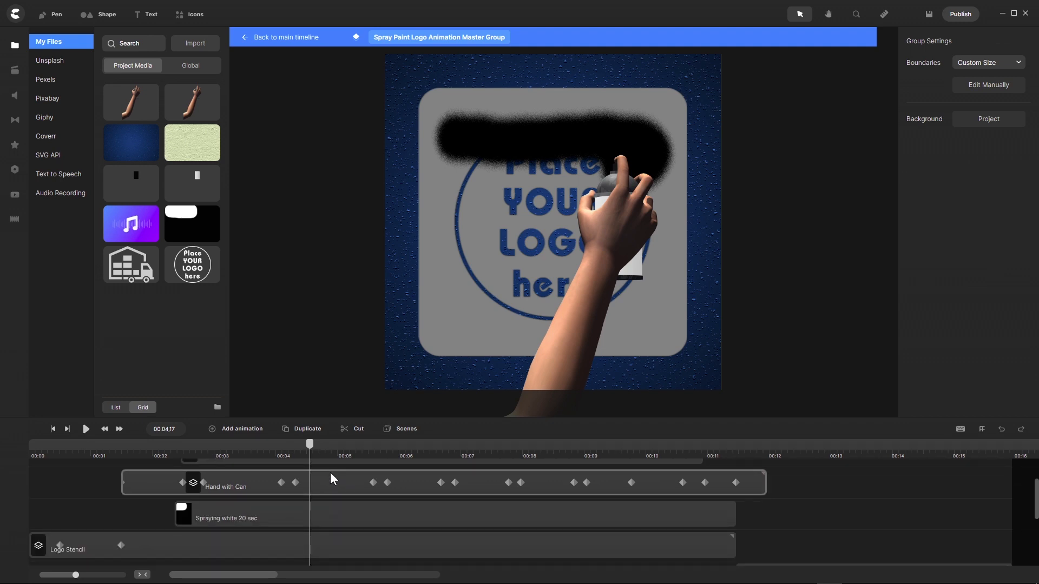
pyautogui.click(313, 519)
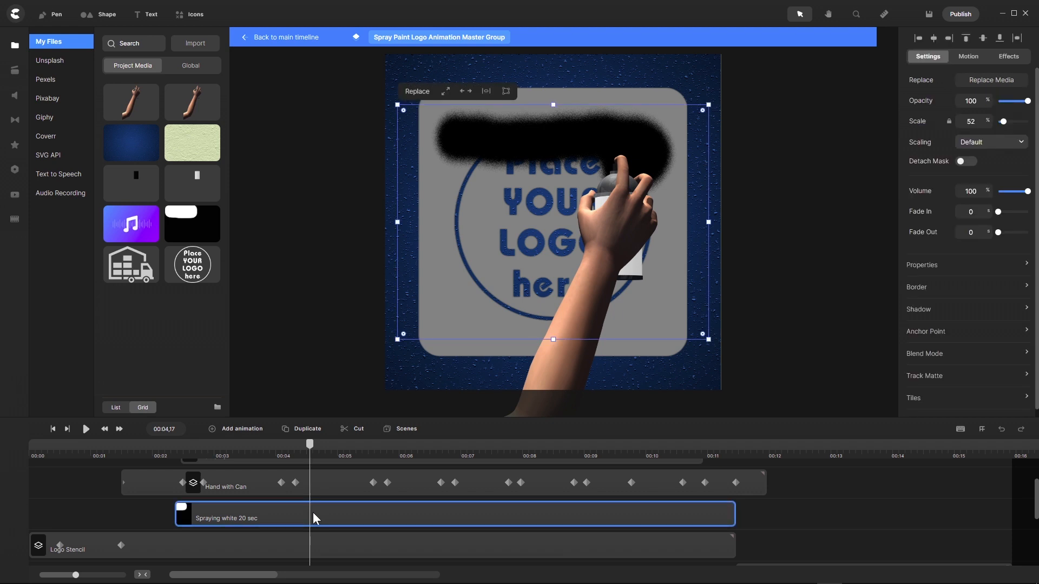
pyautogui.click(1016, 60)
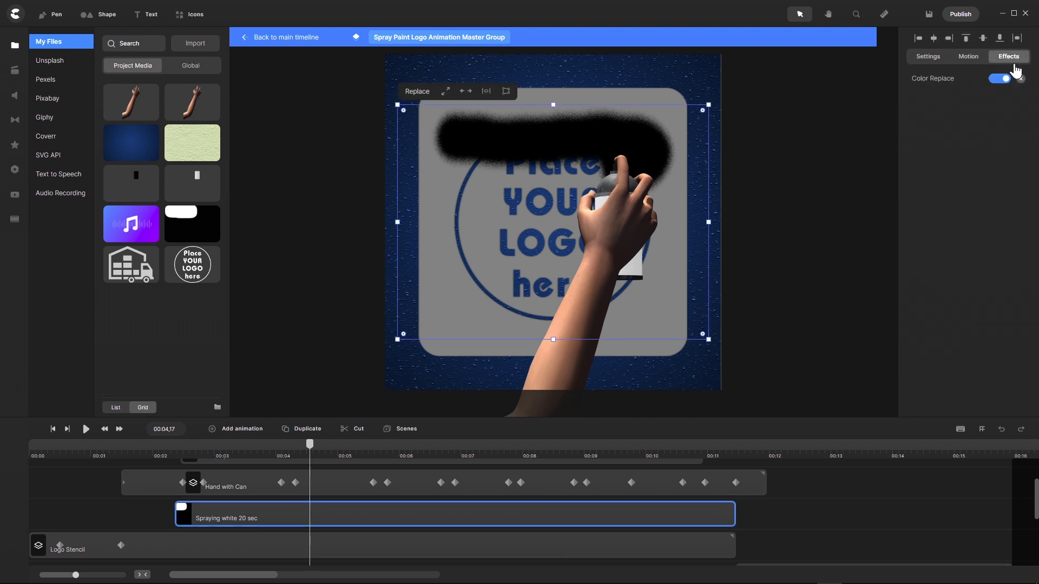
pyautogui.click(940, 82)
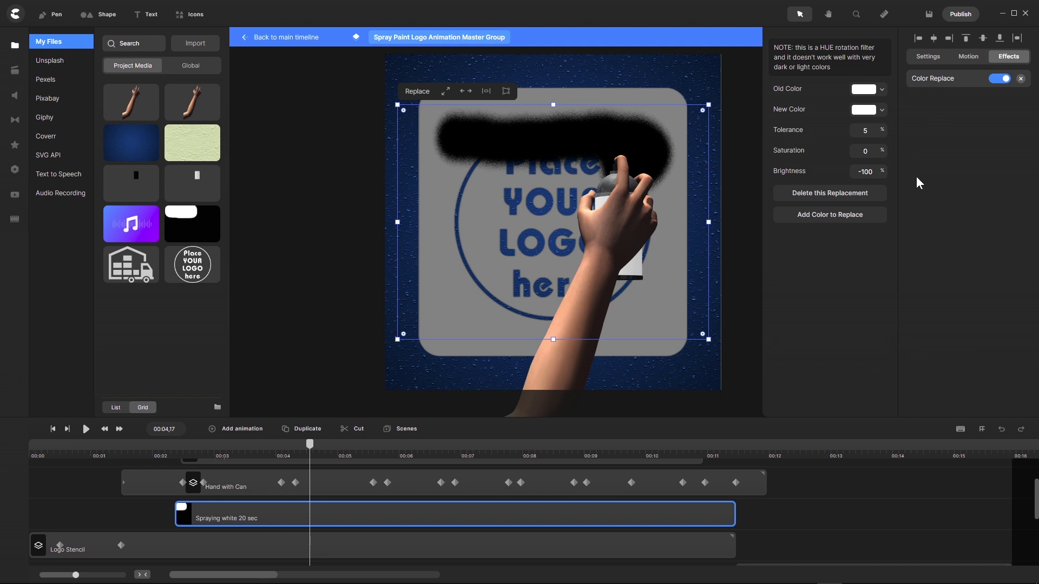
pyautogui.click(875, 173)
pyautogui.write('0')
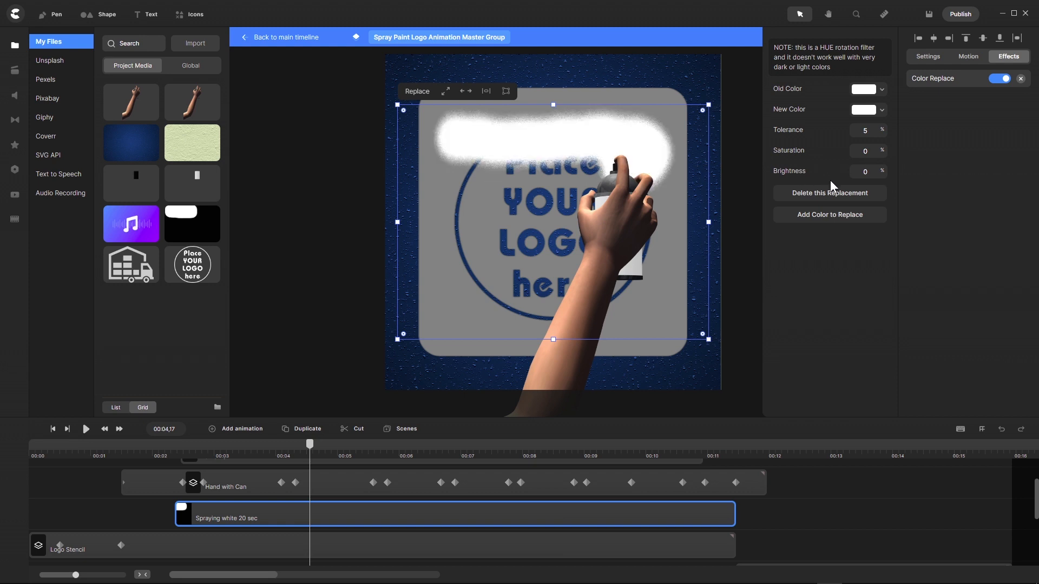
# Step: Inside the Logo Stencil with Spraying group, set the Spraying white 20 sec clip's Color Replace brightness to 0%
pyautogui.scroll(-1, 468, 503)
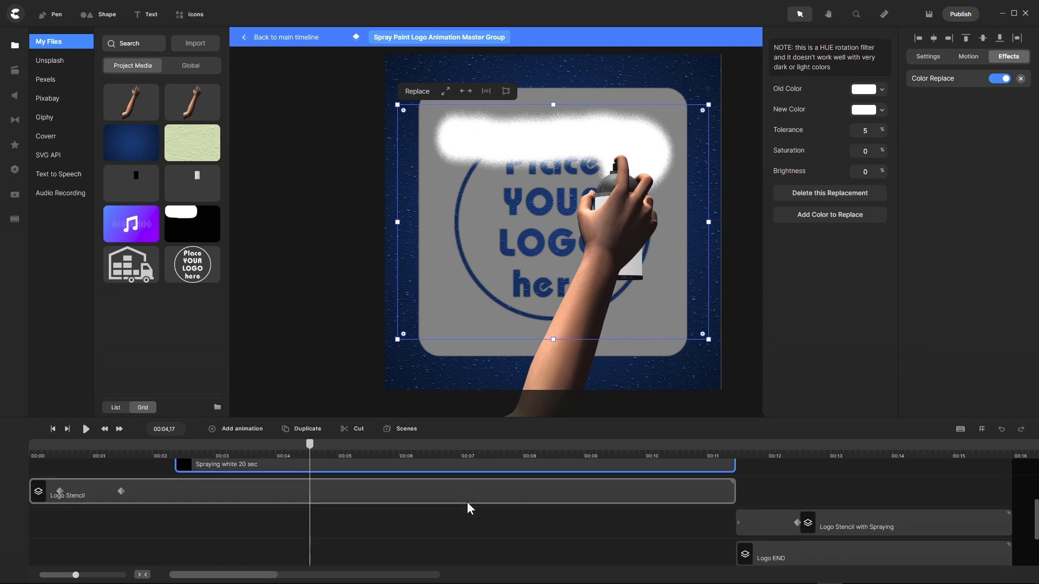
pyautogui.moveTo(309, 445); pyautogui.dragTo(820, 463)
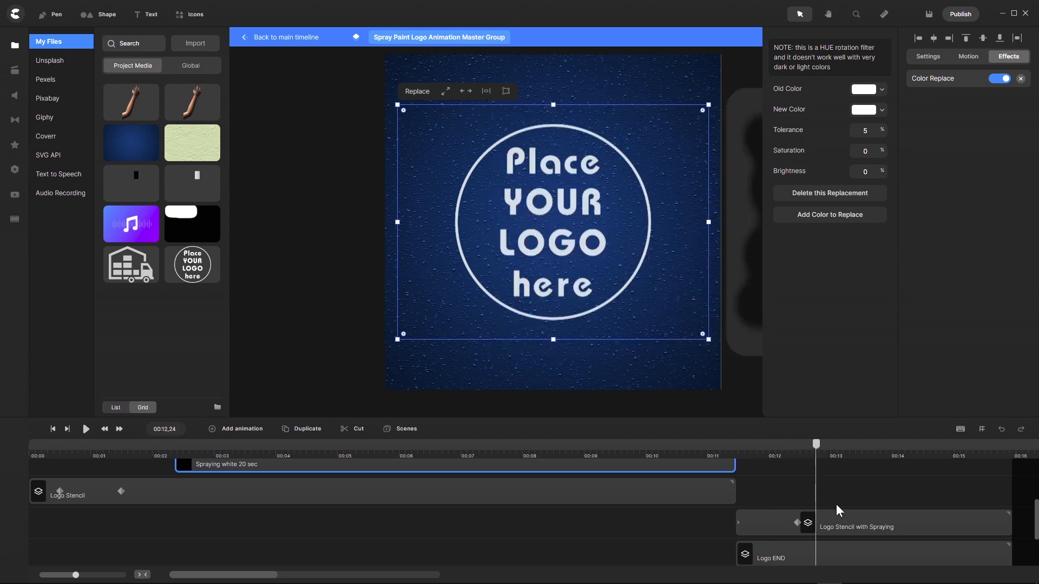
pyautogui.click(839, 524)
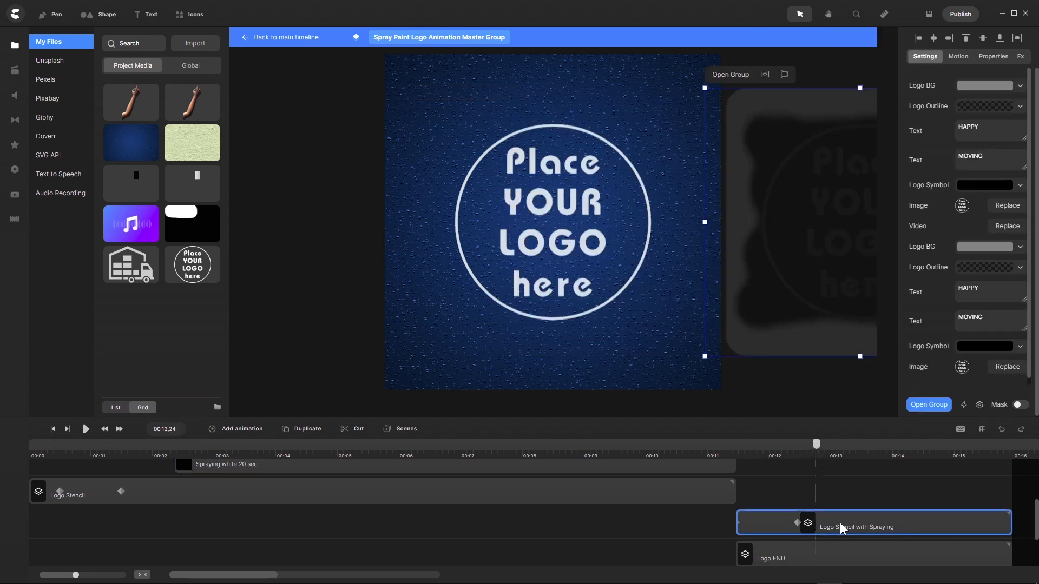
pyautogui.doubleClick(839, 523)
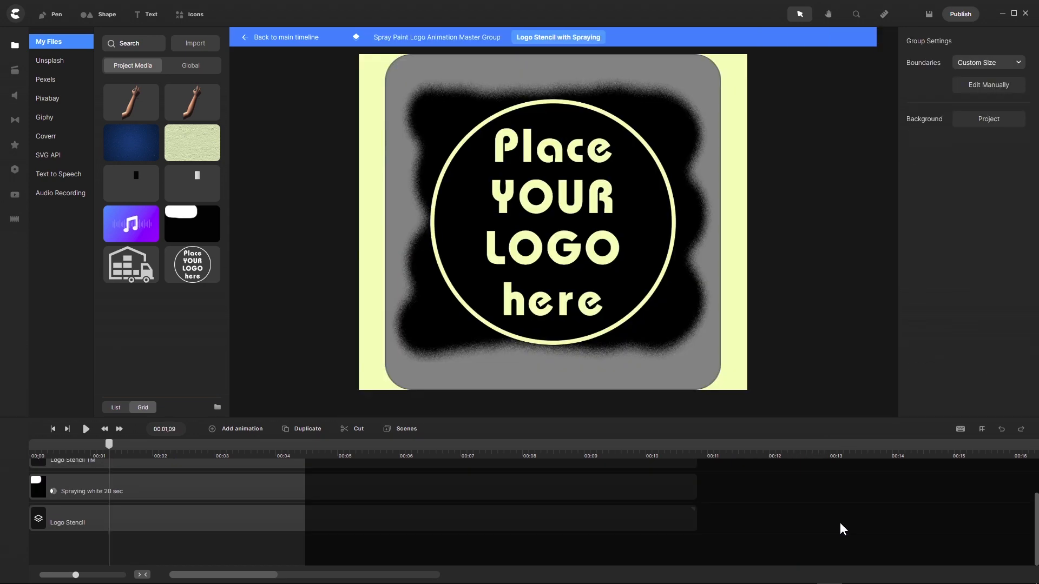
pyautogui.click(165, 489)
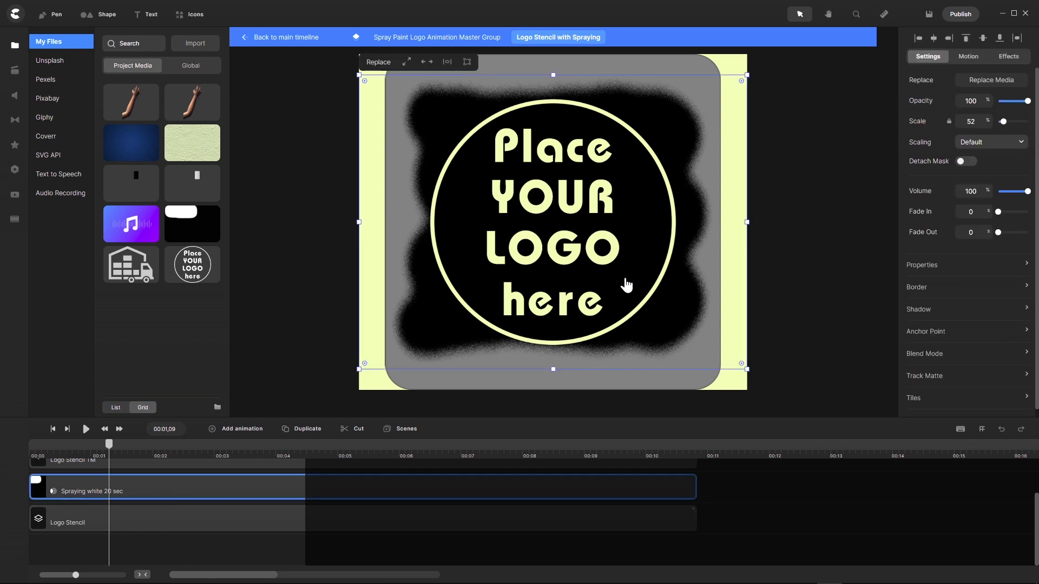
pyautogui.click(1008, 57)
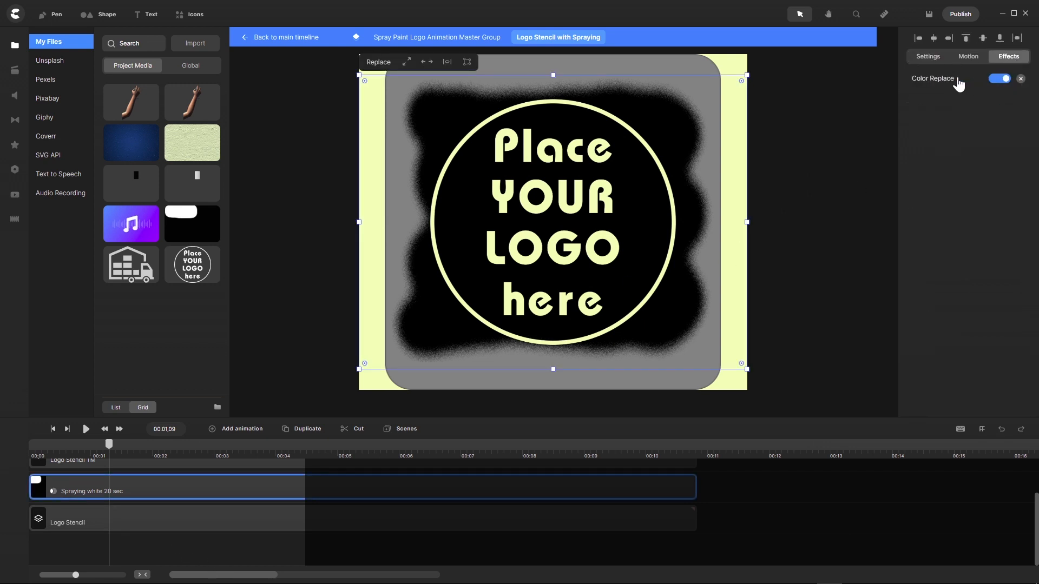
pyautogui.click(941, 81)
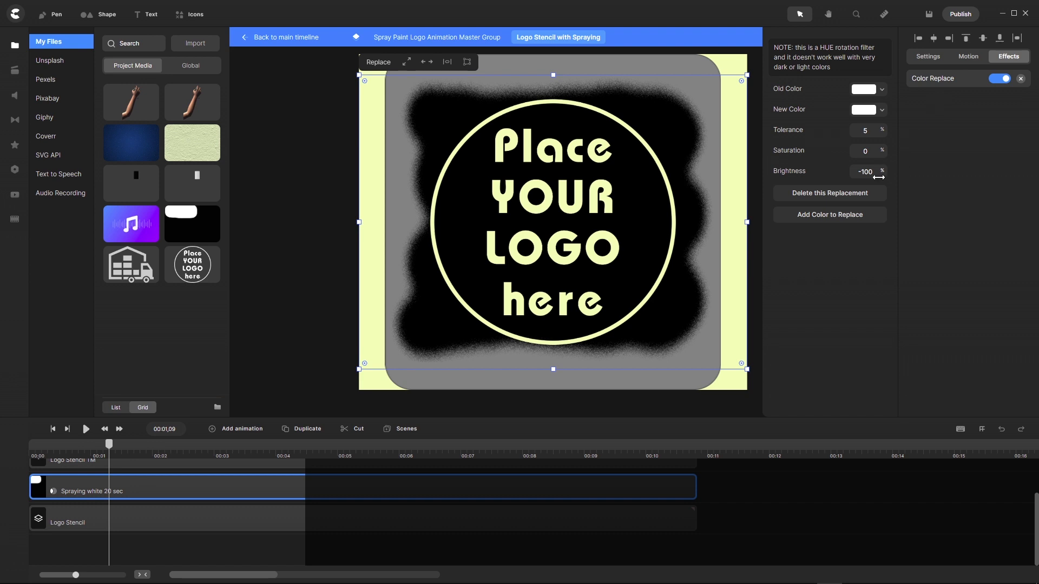
pyautogui.moveTo(874, 171); pyautogui.dragTo(826, 175)
pyautogui.write('0')
pyautogui.press('Return')
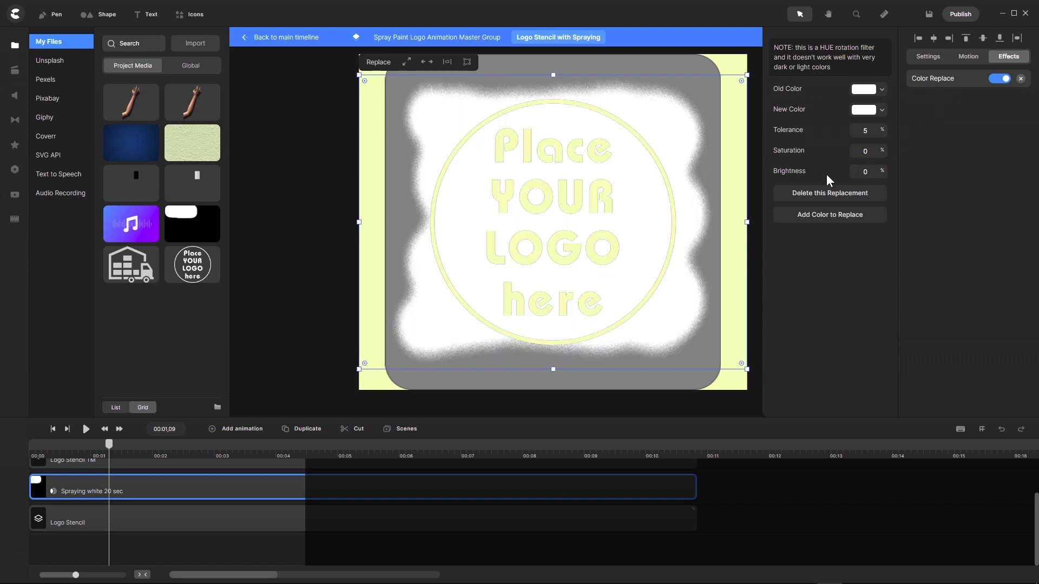
# Step: Return to the main timeline, hide the media library and remove the excess tracks
pyautogui.click(294, 38)
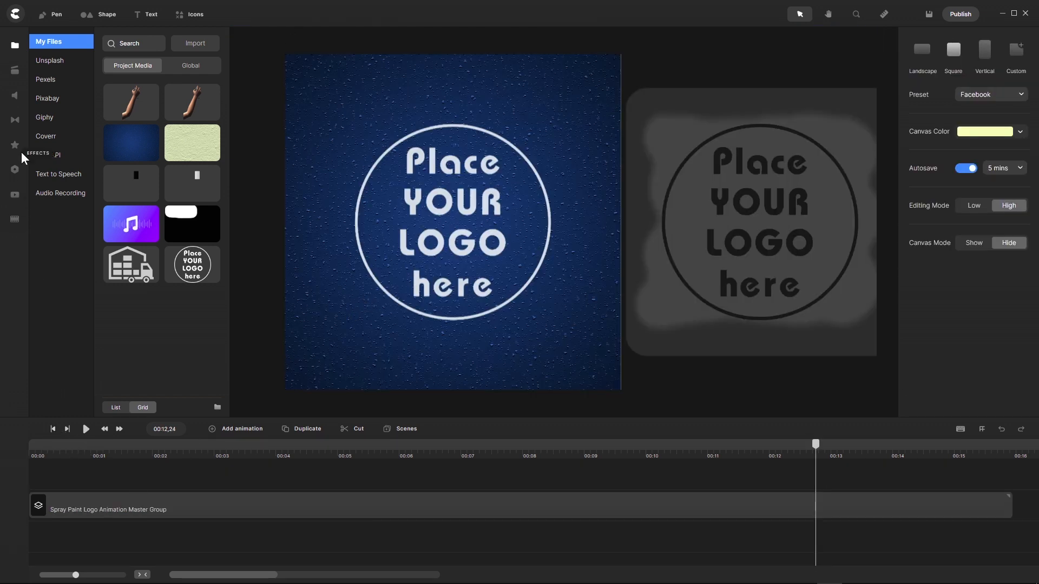
pyautogui.click(15, 48)
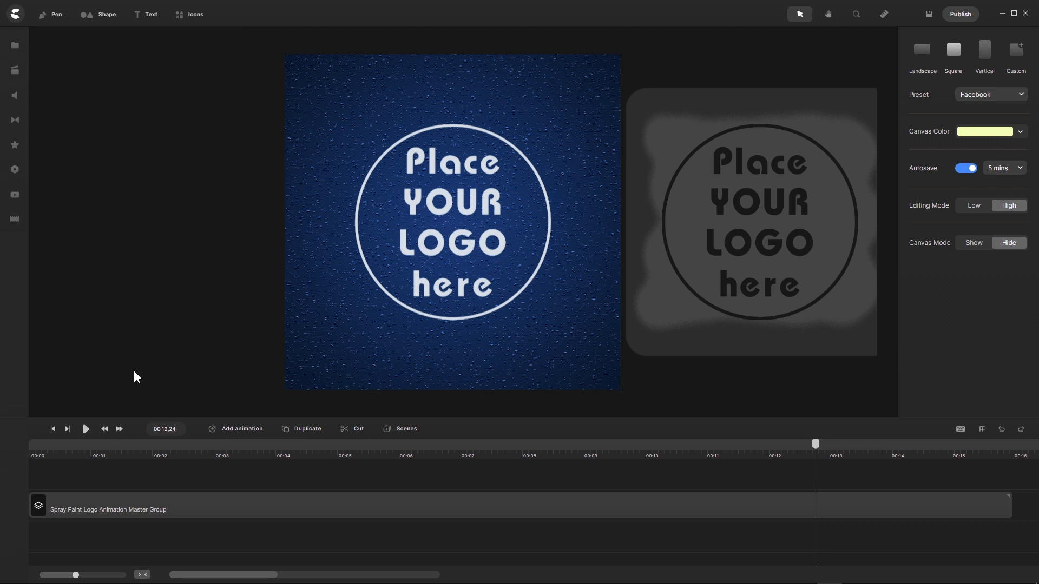
pyautogui.rightClick(208, 528)
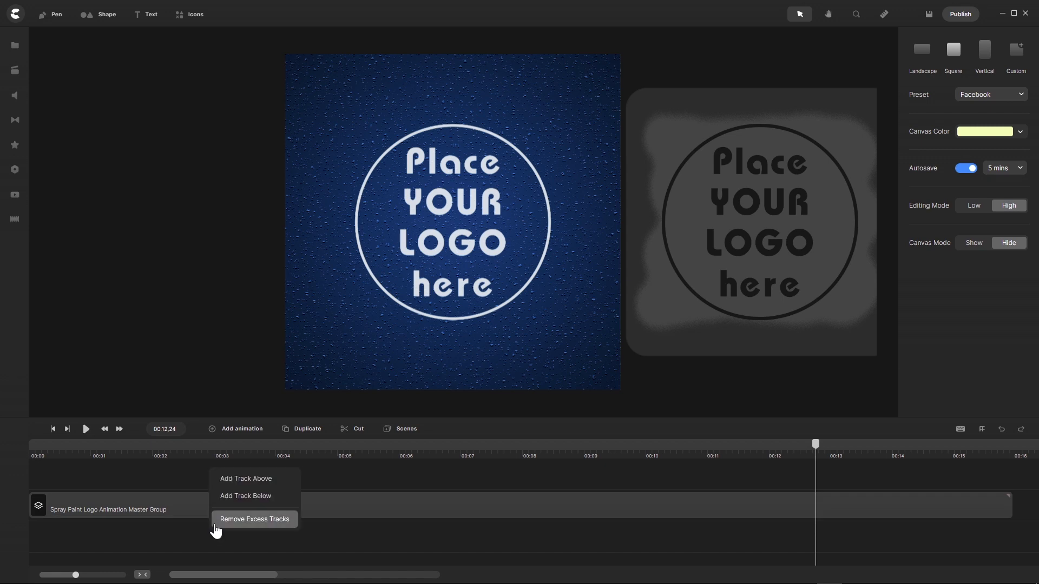
pyautogui.click(217, 523)
# Step: Enlarge the canvas area and play the customized logo animation from the start
pyautogui.moveTo(214, 417); pyautogui.dragTo(213, 449)
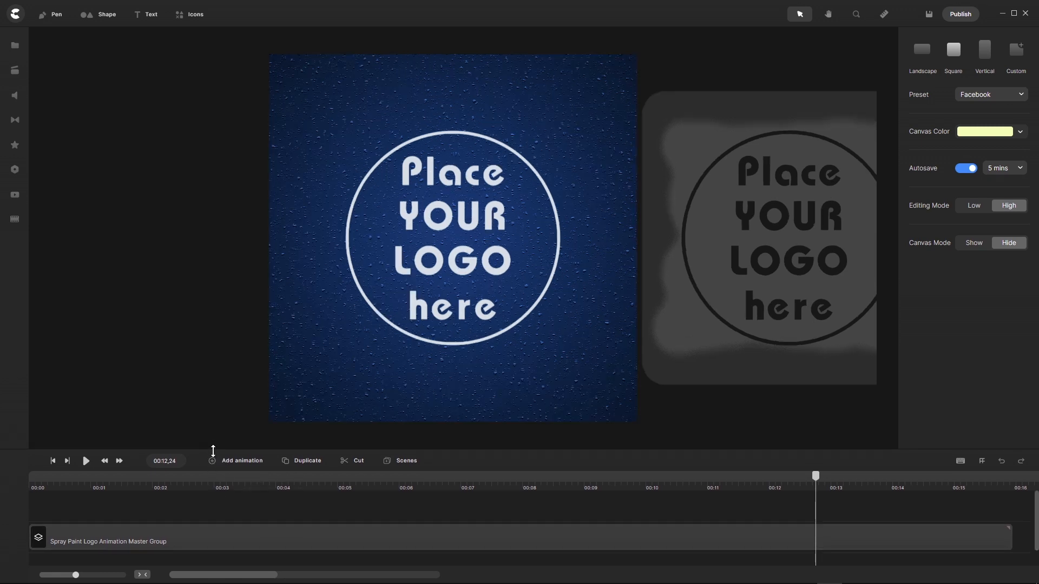
pyautogui.click(52, 461)
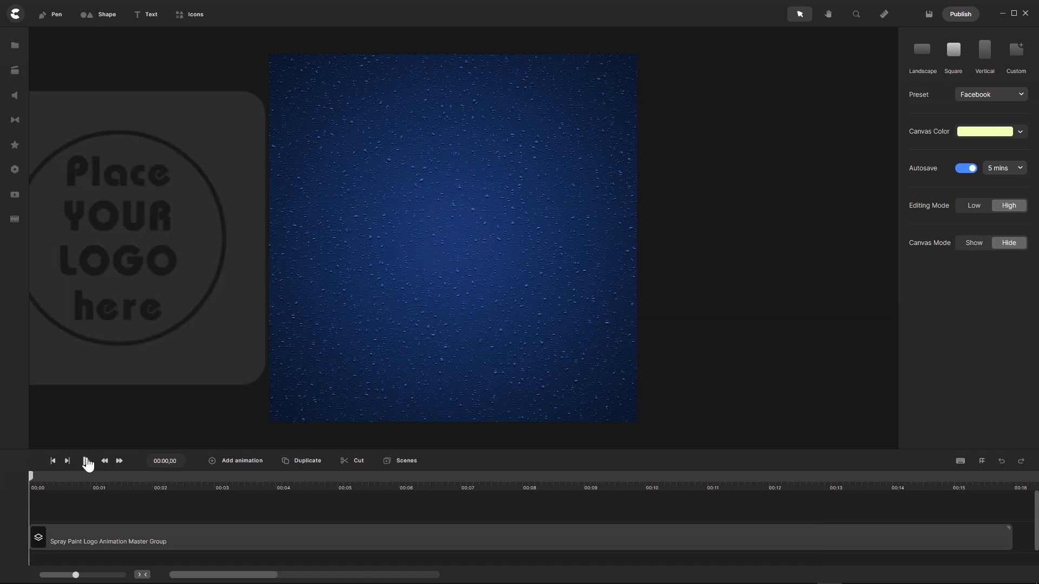
pyautogui.click(85, 461)
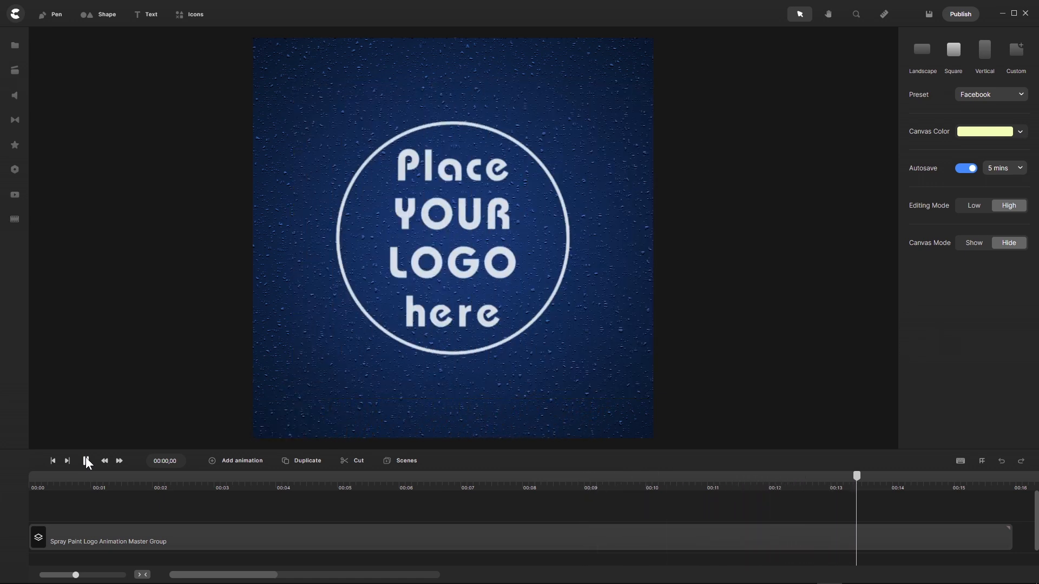
# Step: Stop the preview and set the master group's Image Logo Placeholder scale to 42%
pyautogui.click(86, 461)
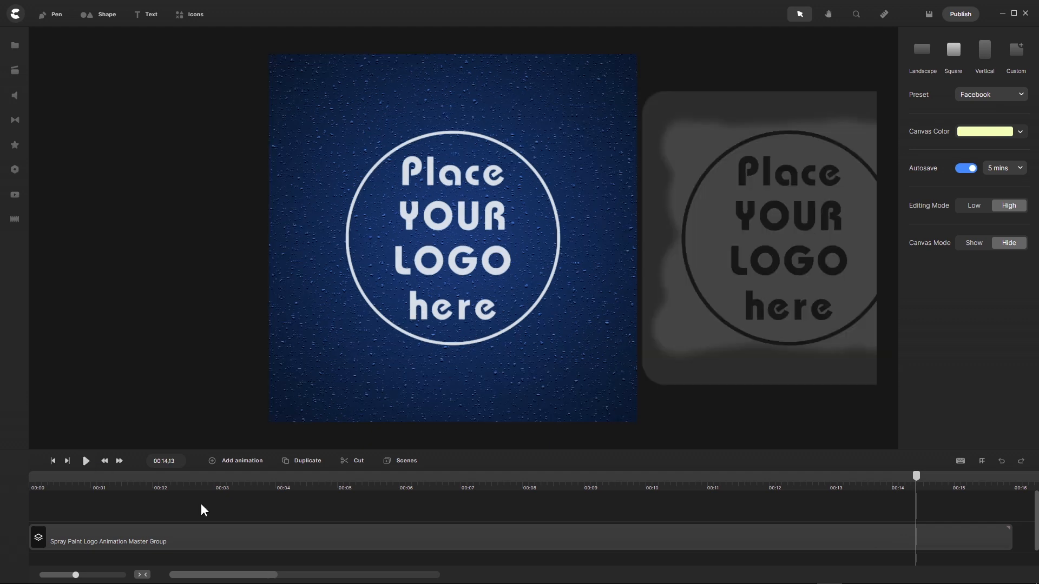
pyautogui.click(189, 540)
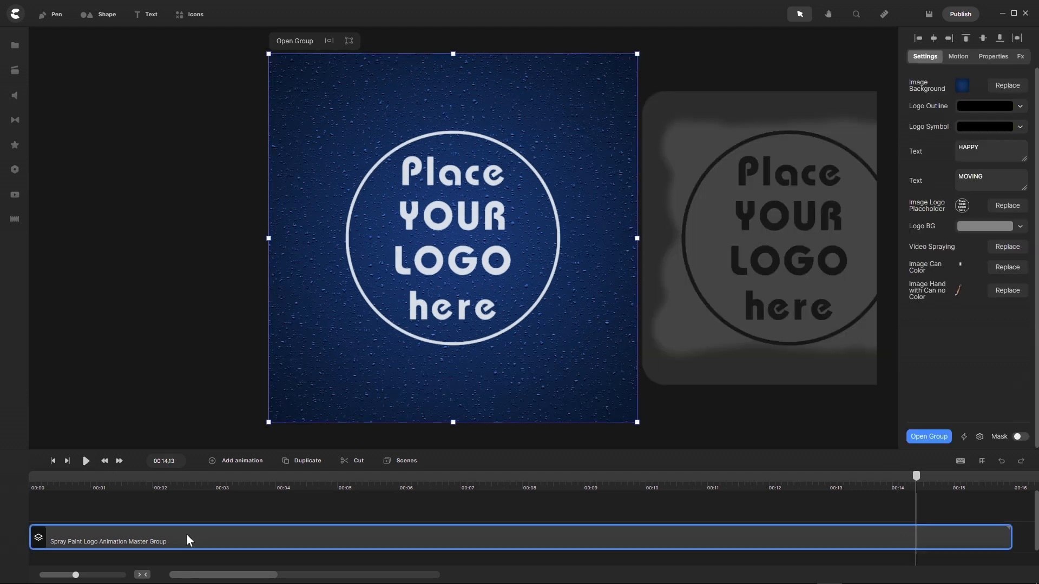
pyautogui.click(930, 208)
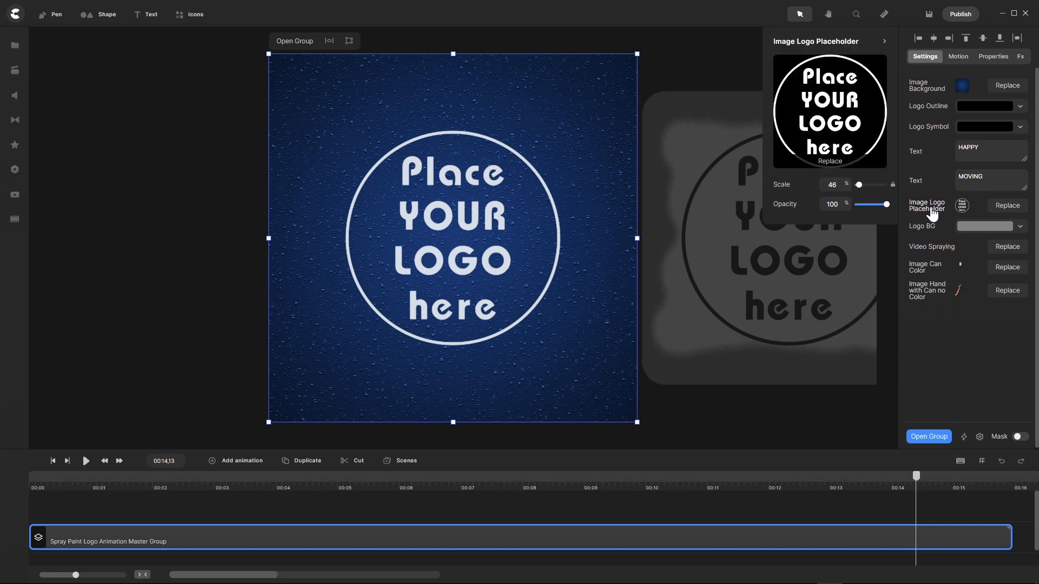
pyautogui.click(841, 186)
pyautogui.write('42')
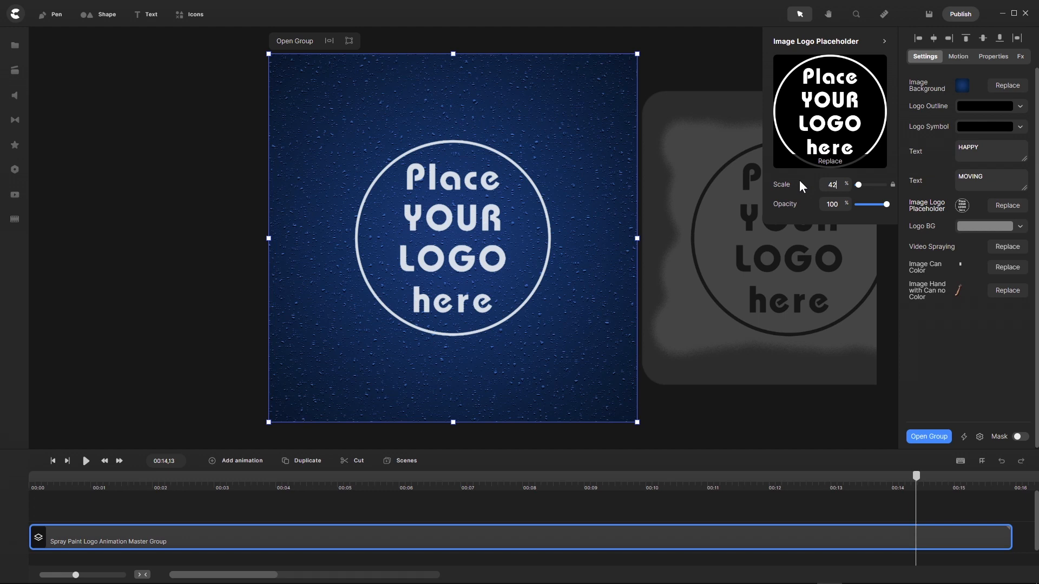
# Step: Play the animation from the start to check the resized logo, then stop playback near the end
pyautogui.click(53, 460)
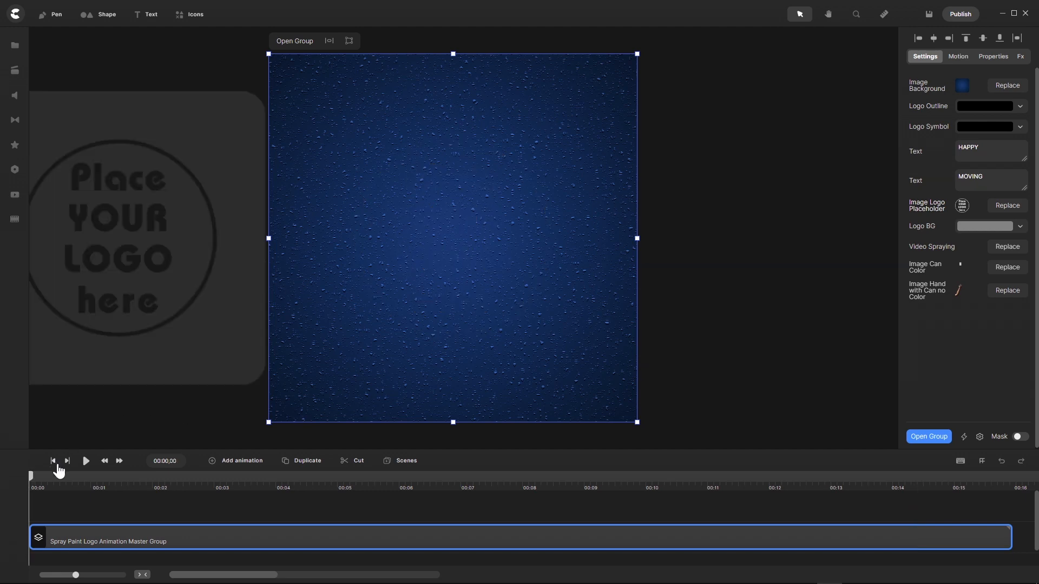
pyautogui.click(85, 460)
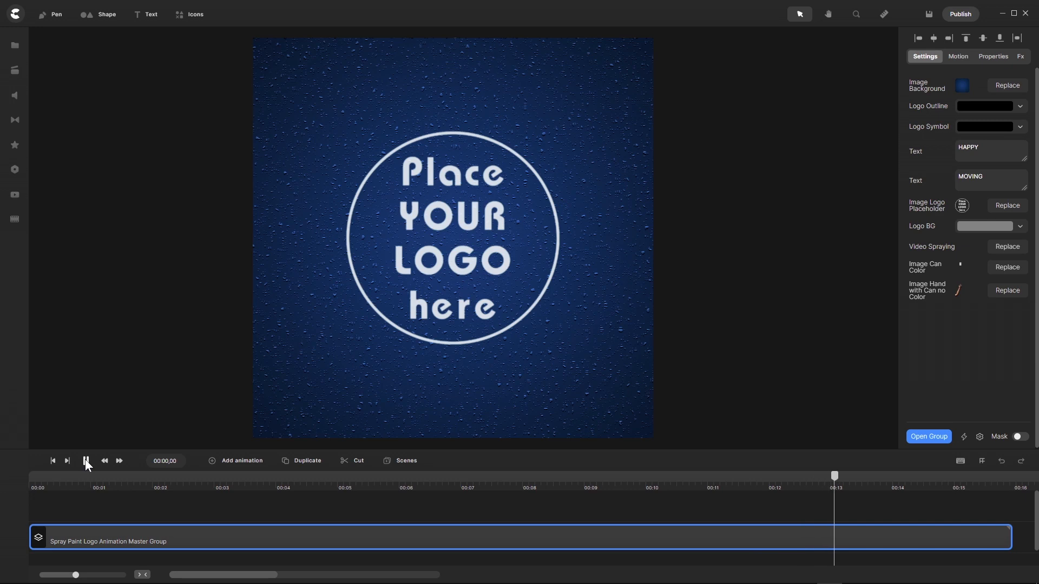
pyautogui.click(86, 460)
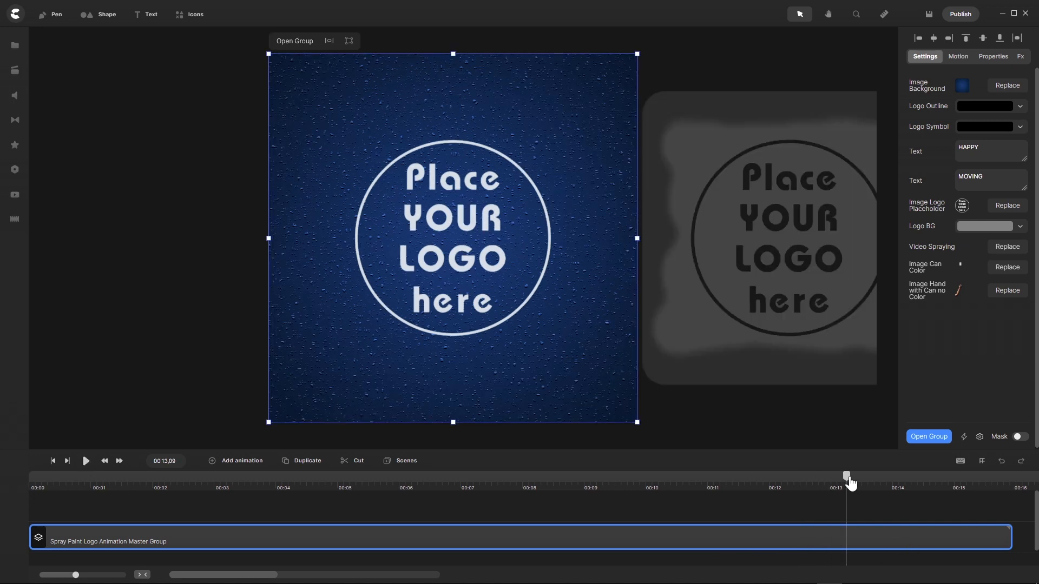
# Step: Set the Logo Symbol's opacity to 100% and its fill to the light lime swatch, then check the finished logo near the end
pyautogui.moveTo(846, 476)
pyautogui.mouseDown()
pyautogui.moveTo(765, 494)
pyautogui.moveTo(508, 501)
pyautogui.moveTo(226, 475)
pyautogui.moveTo(84, 487)
pyautogui.moveTo(286, 495)
pyautogui.mouseUp()
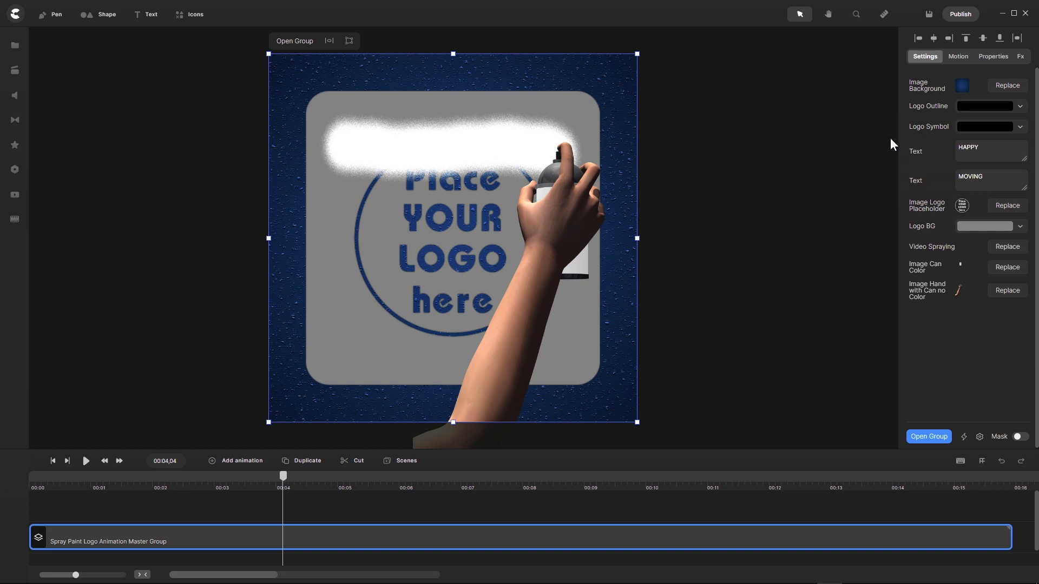
pyautogui.click(919, 130)
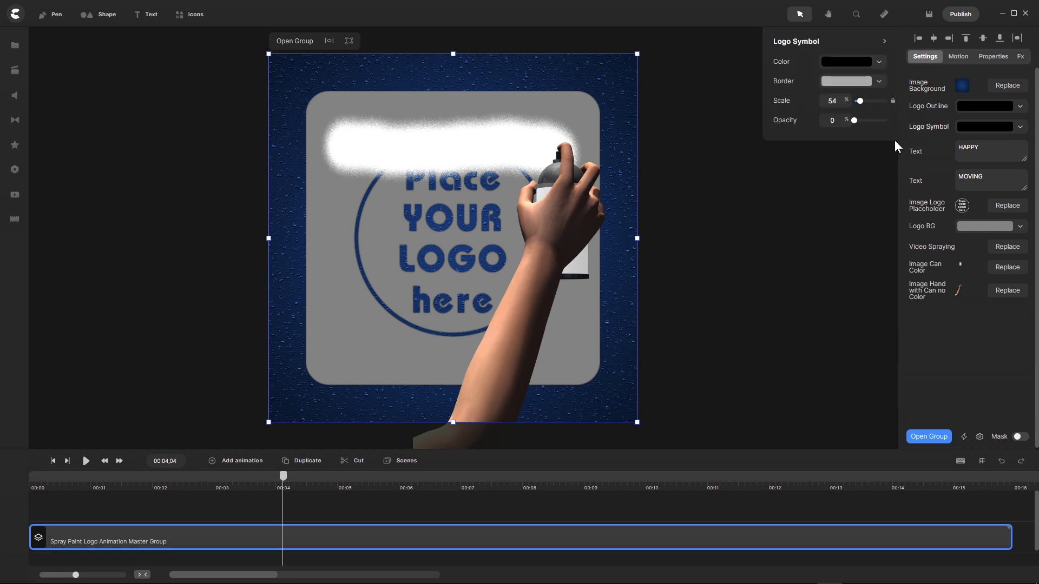
pyautogui.moveTo(853, 120); pyautogui.dragTo(901, 121)
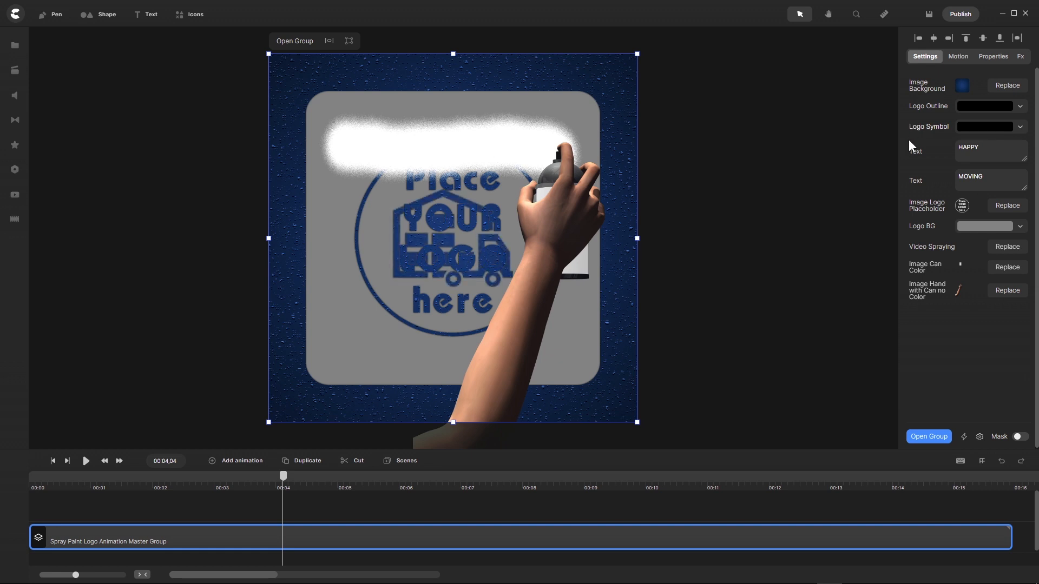
pyautogui.click(978, 130)
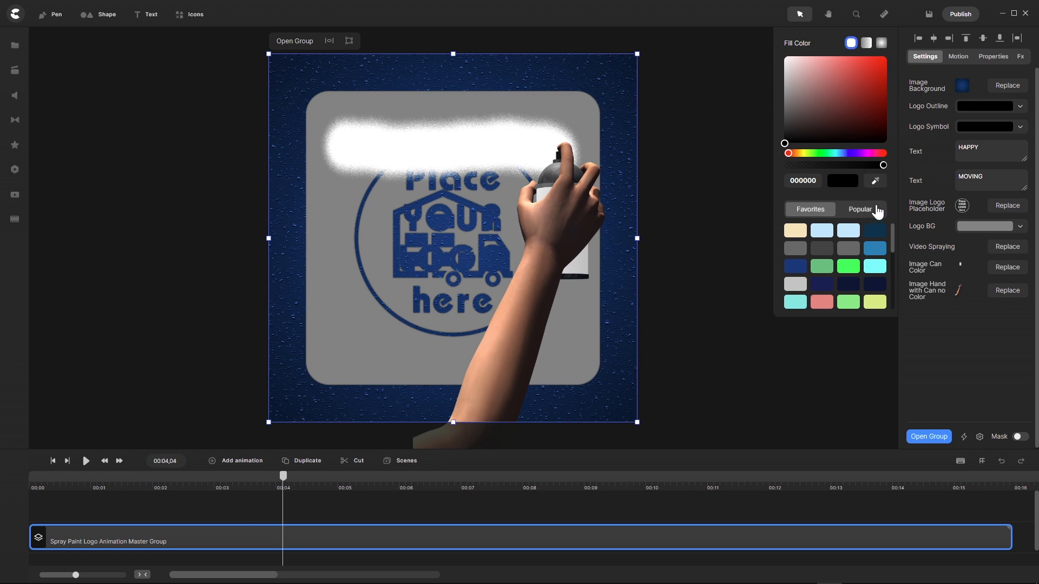
pyautogui.click(874, 303)
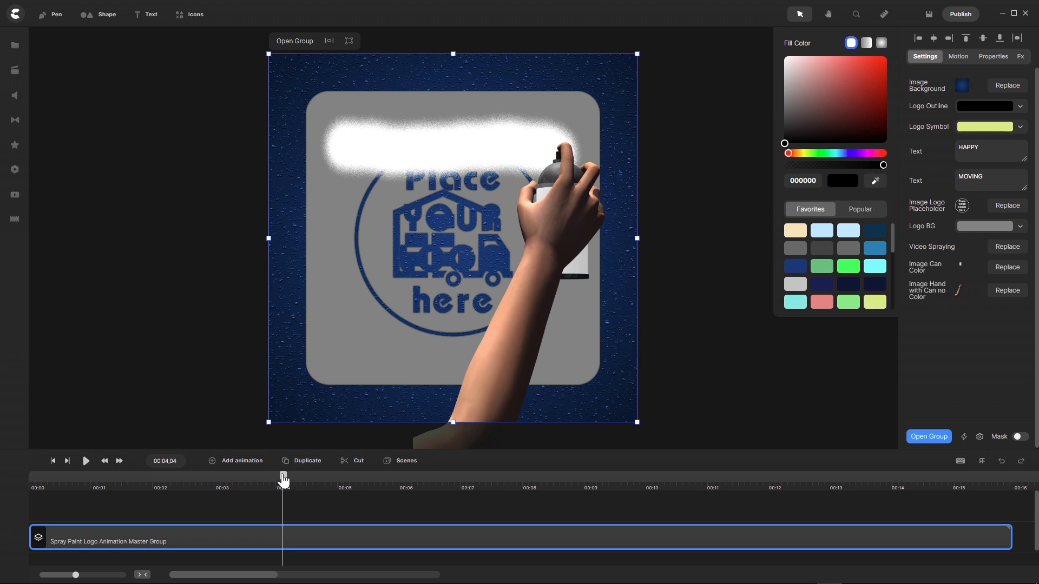
pyautogui.moveTo(283, 477); pyautogui.dragTo(816, 487)
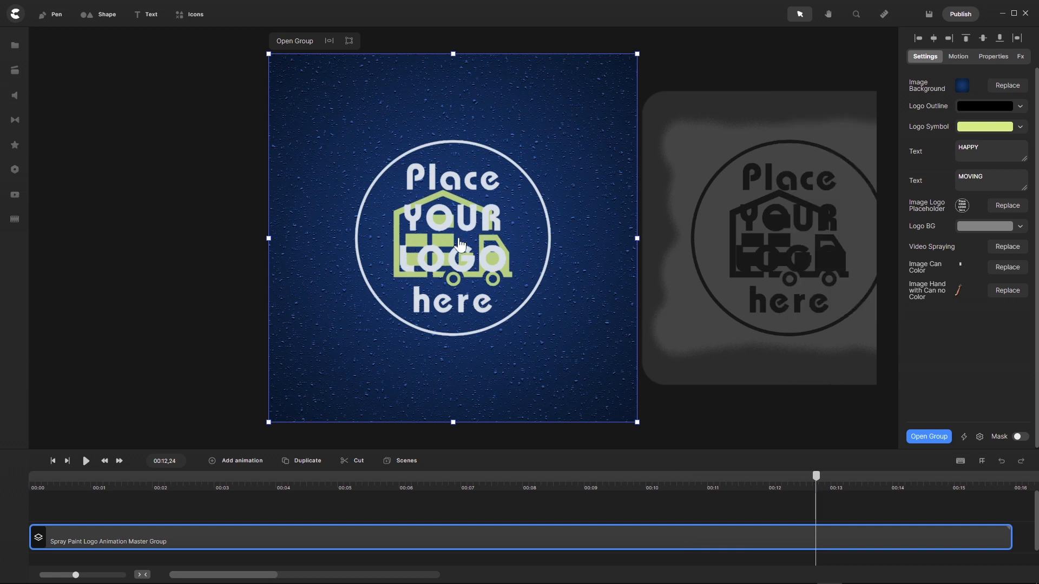
# Step: Restore the Logo Symbol's fill to black 000000 and its opacity to 0%
pyautogui.moveTo(817, 478); pyautogui.dragTo(401, 481)
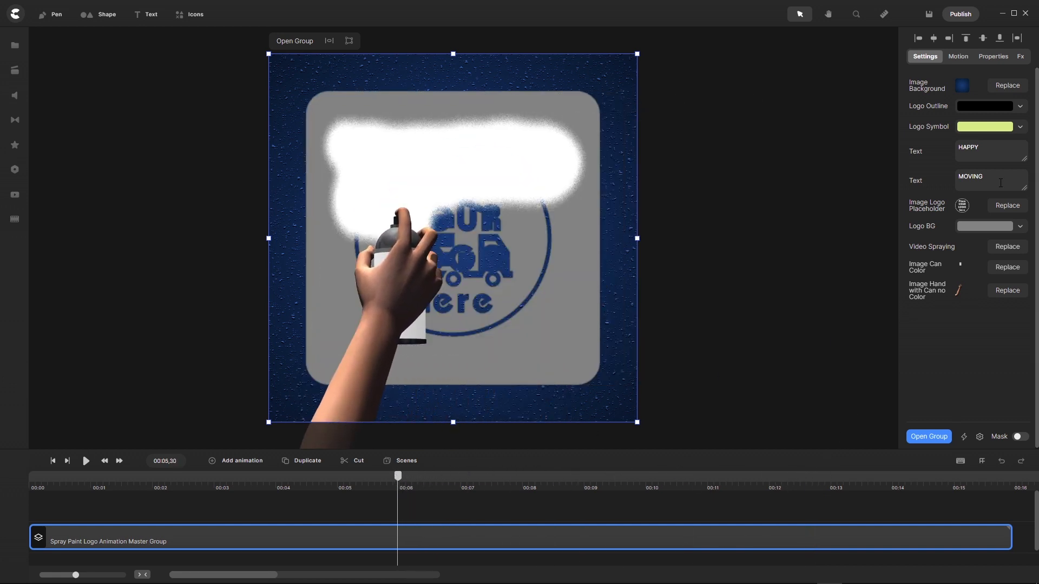
pyautogui.click(929, 132)
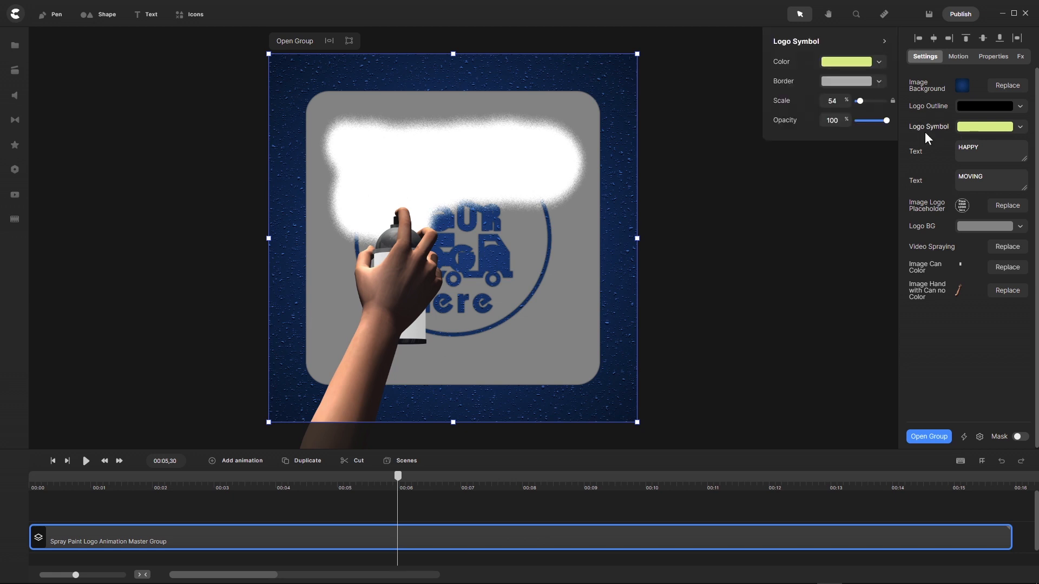
pyautogui.click(847, 63)
pyautogui.moveTo(806, 134); pyautogui.dragTo(765, 162)
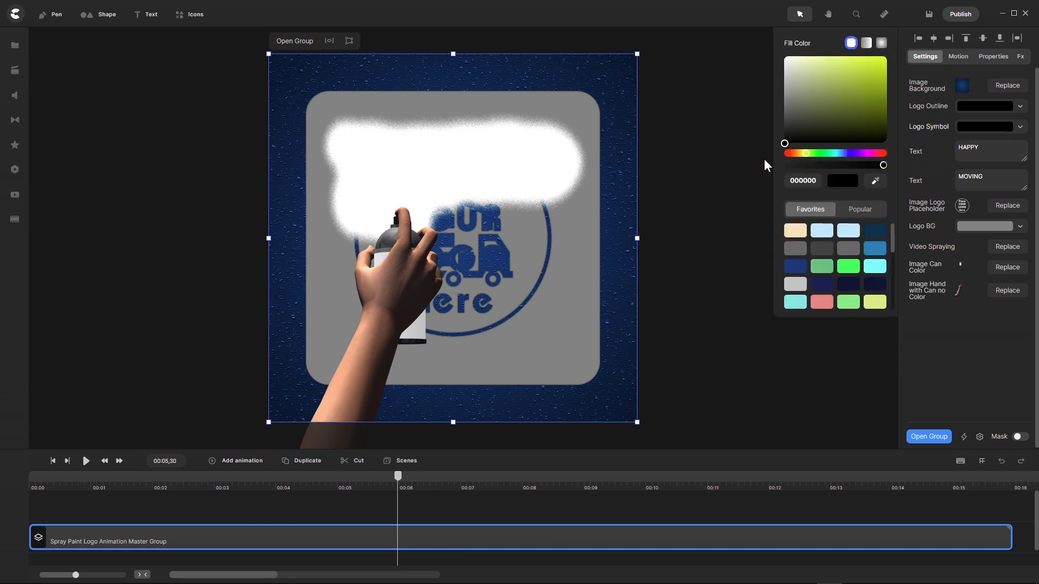
pyautogui.click(764, 162)
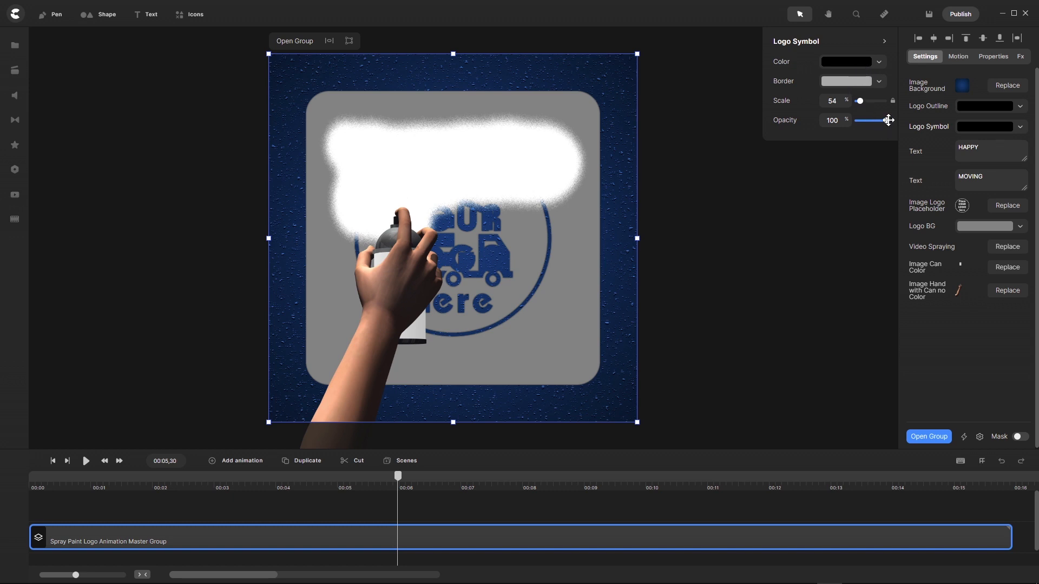
pyautogui.moveTo(885, 120); pyautogui.dragTo(819, 124)
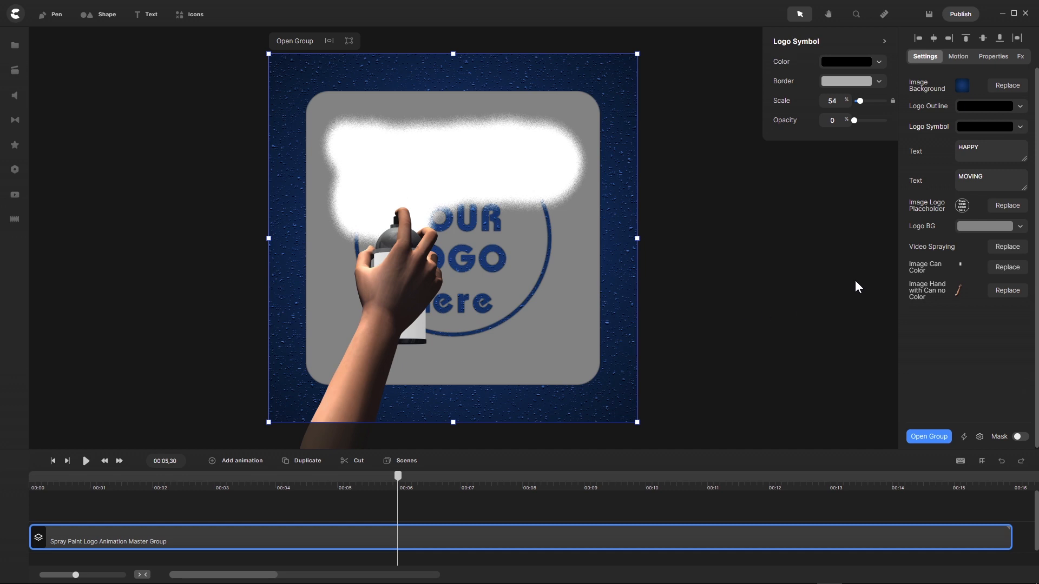
# Step: Replace the Image Logo Placeholder with the global CSP Tutorials New image and check the finished logo at about 13 seconds
pyautogui.click(1015, 210)
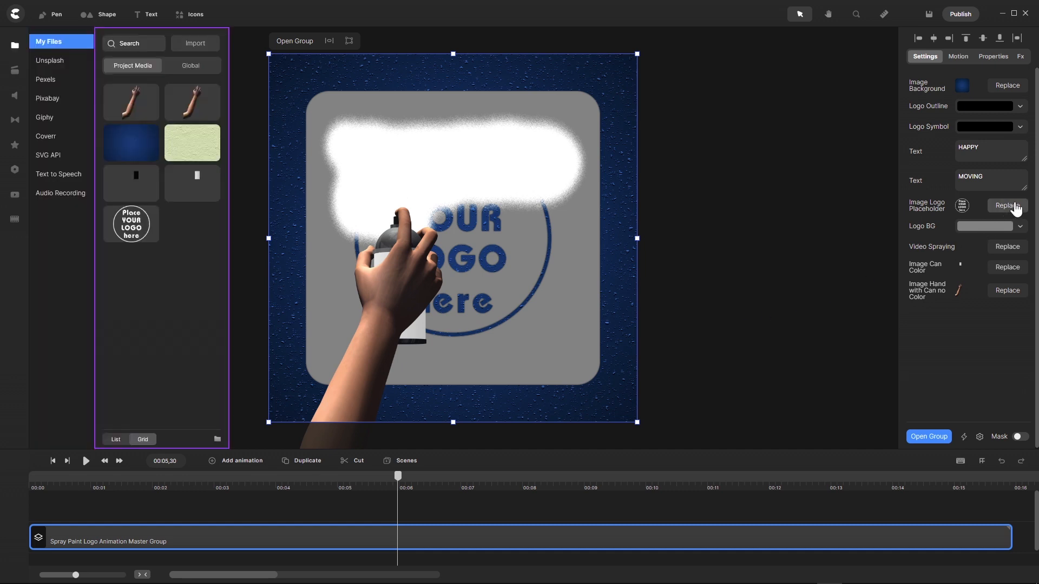
pyautogui.click(191, 65)
pyautogui.scroll(-15, 193, 232)
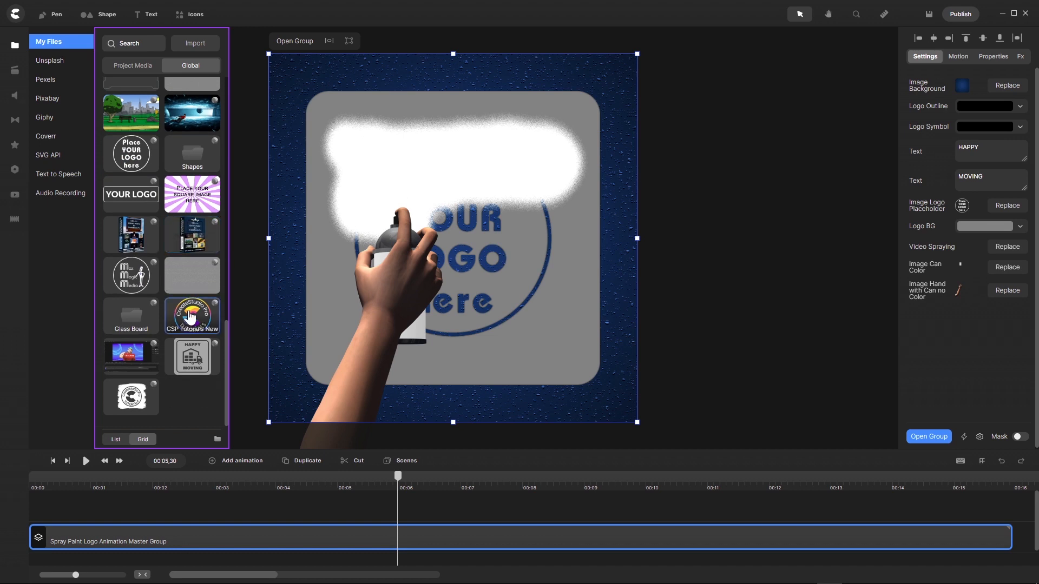
pyautogui.click(191, 322)
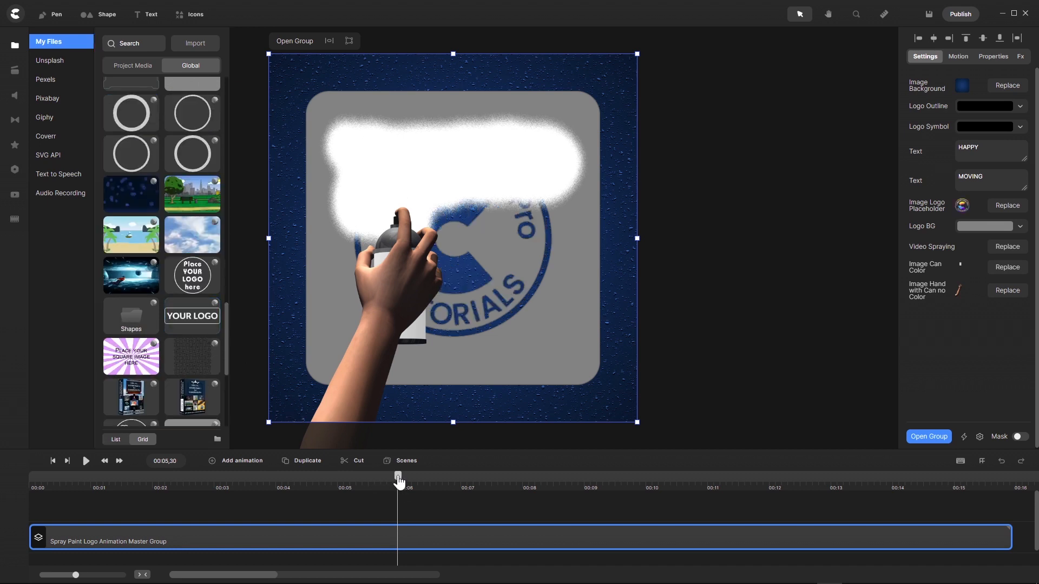
pyautogui.moveTo(397, 477); pyautogui.dragTo(840, 505)
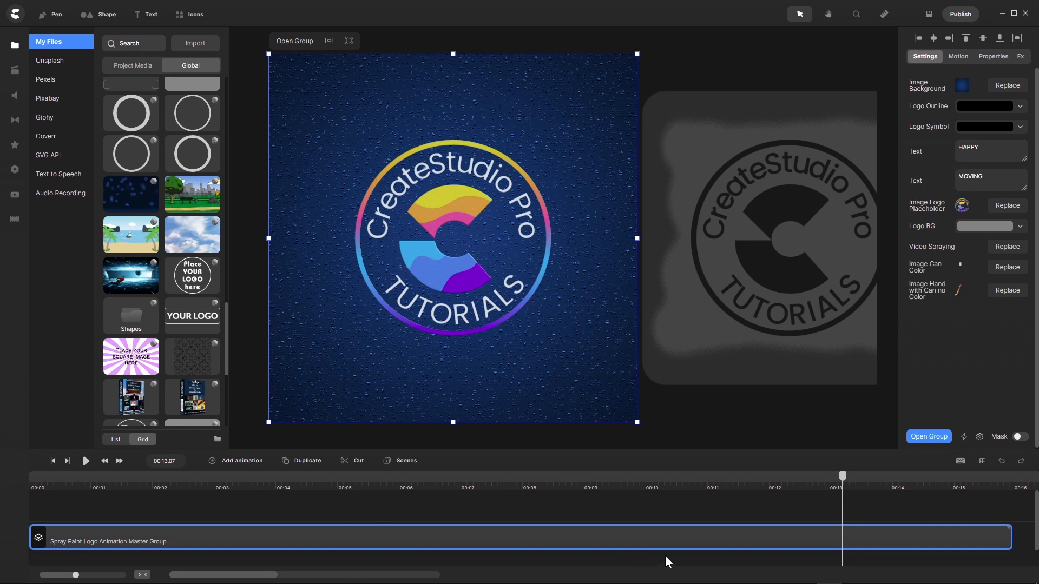
# Step: Open the Logo END group inside the master group and set its group background to Transparent
pyautogui.doubleClick(704, 540)
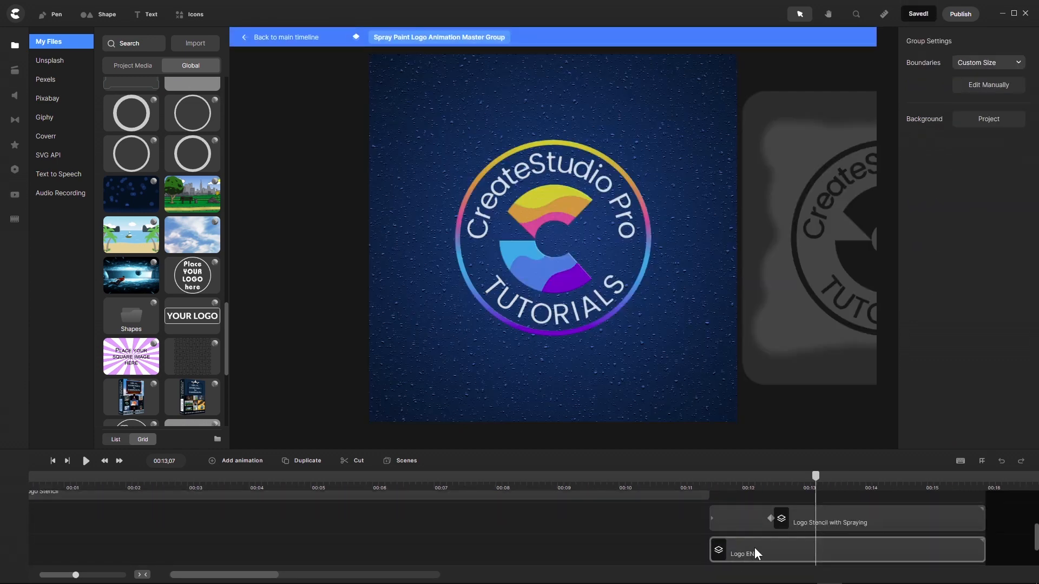
pyautogui.doubleClick(754, 547)
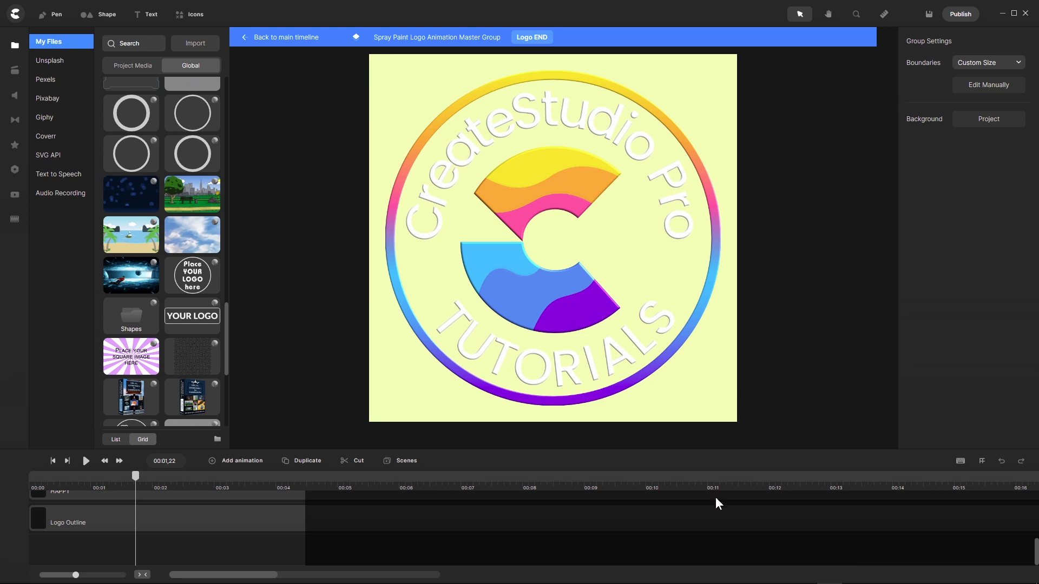
pyautogui.click(988, 120)
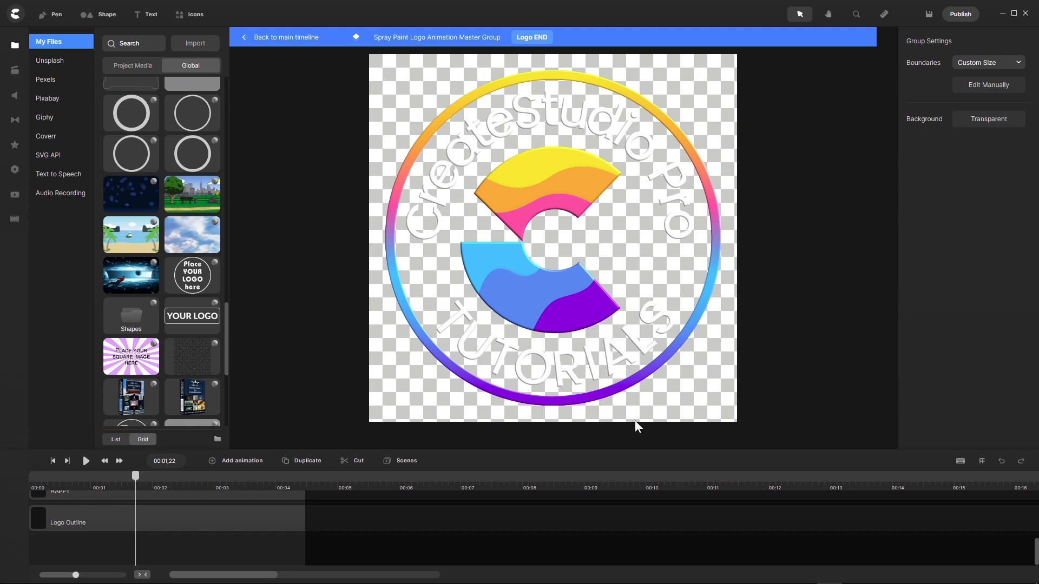
# Step: Add a Color Fill effect to the Your Logo White layer with overlay colour dce881, and return to the main timeline
pyautogui.scroll(5, 187, 538)
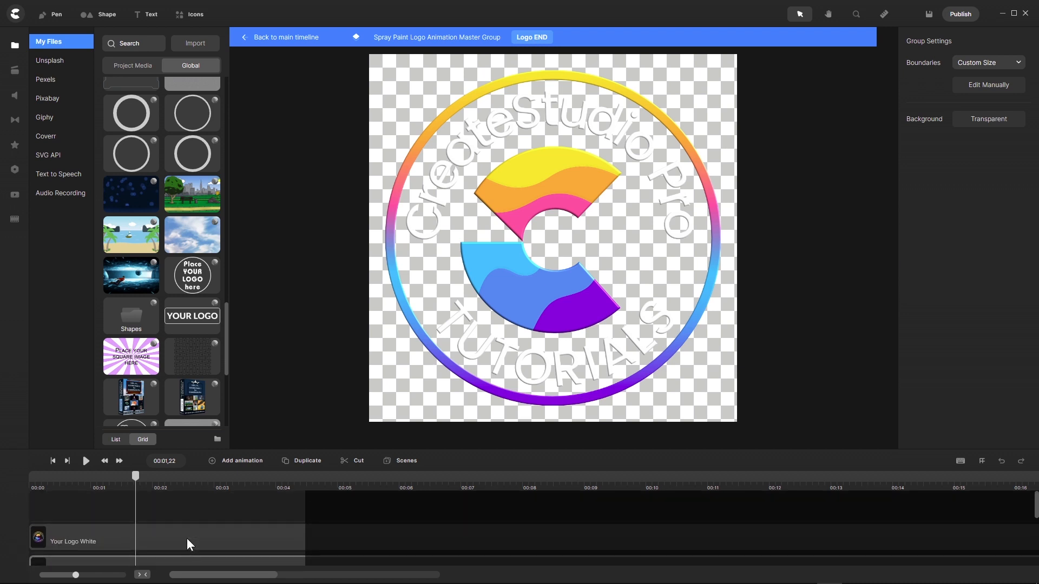
pyautogui.click(160, 533)
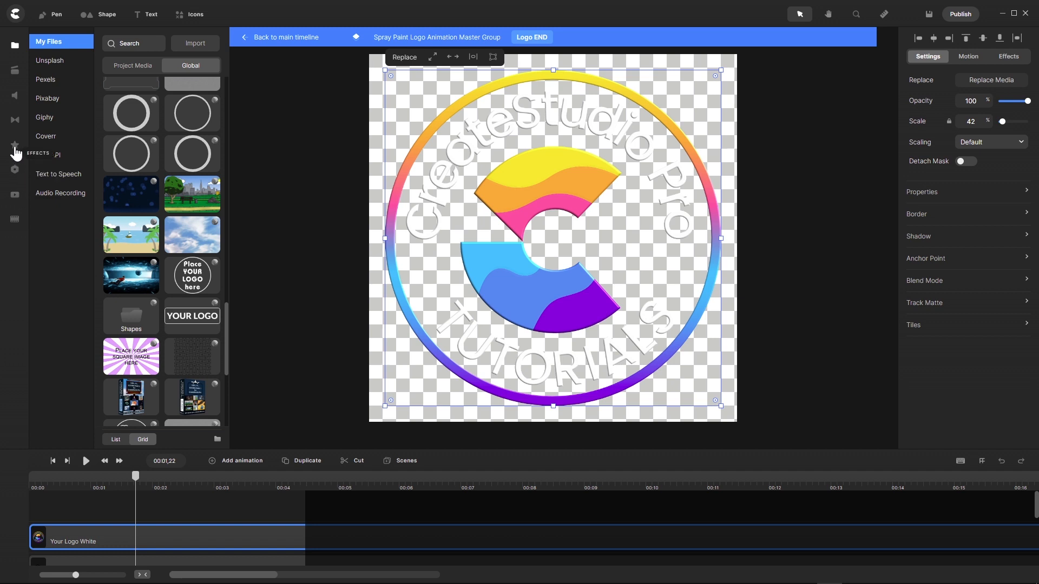
pyautogui.click(14, 146)
pyautogui.moveTo(127, 262); pyautogui.dragTo(166, 536)
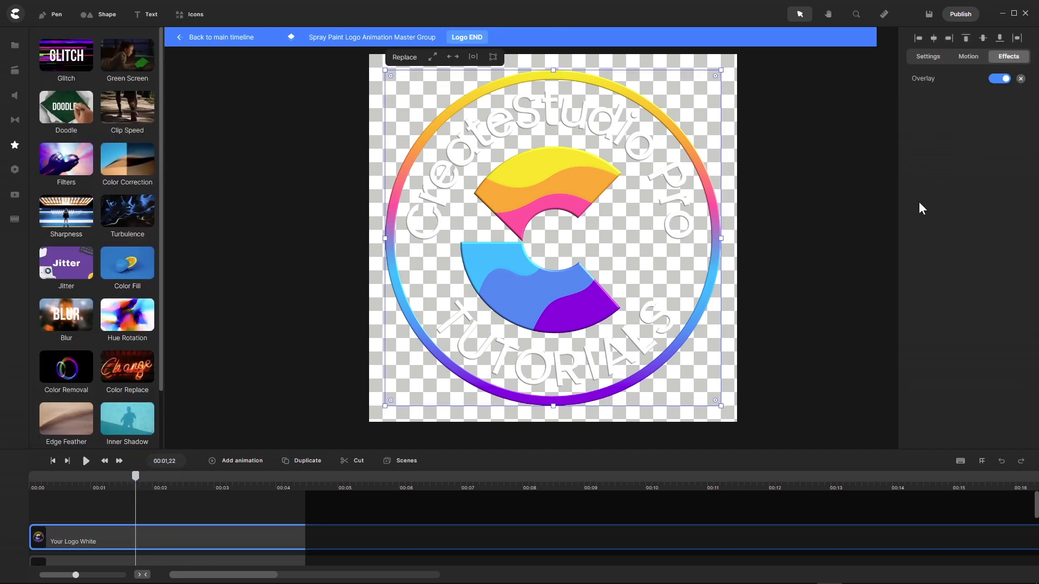
pyautogui.click(928, 81)
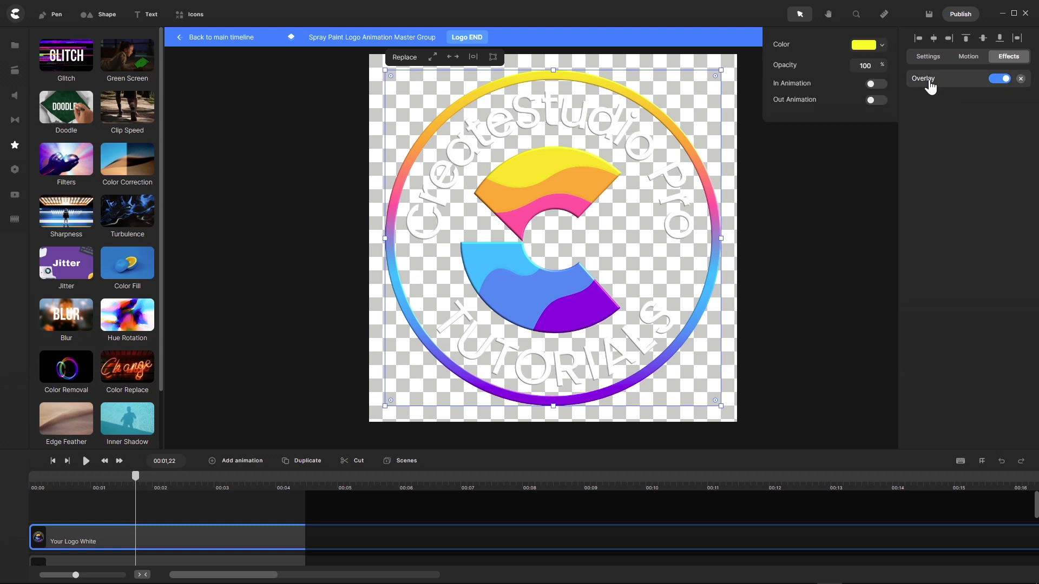
pyautogui.click(863, 46)
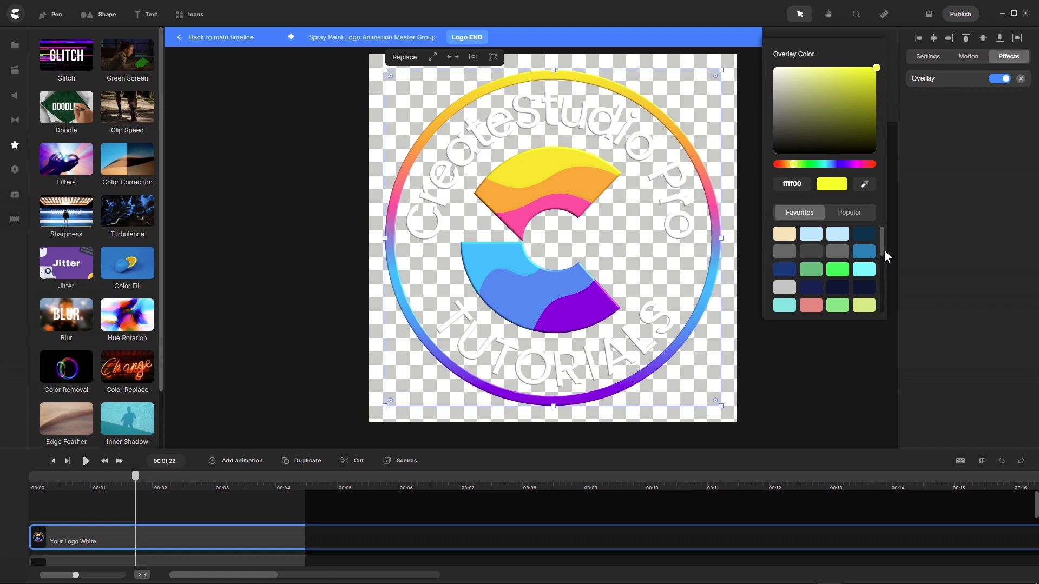
pyautogui.click(866, 305)
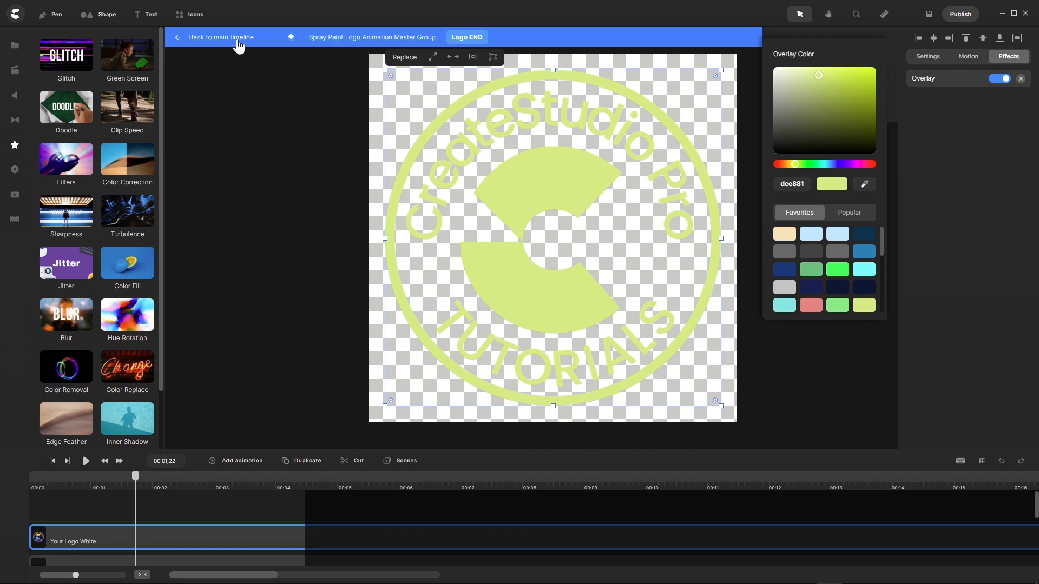
pyautogui.click(233, 38)
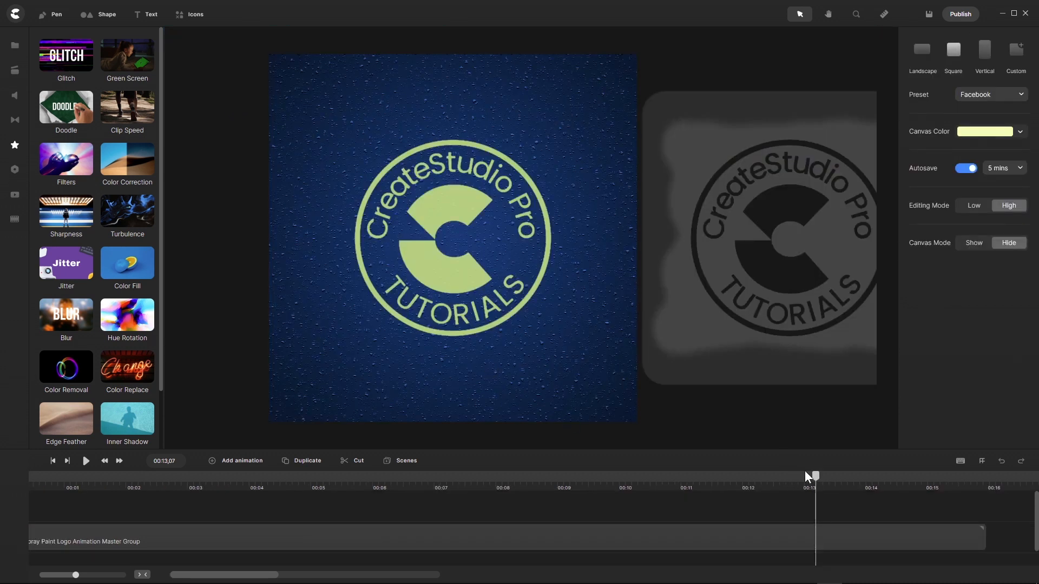
# Step: At about 6 seconds, open the Hand with Can group inside the master group and set its group background to Transparent
pyautogui.moveTo(815, 476)
pyautogui.mouseDown()
pyautogui.moveTo(62, 478)
pyautogui.moveTo(387, 495)
pyautogui.mouseUp()
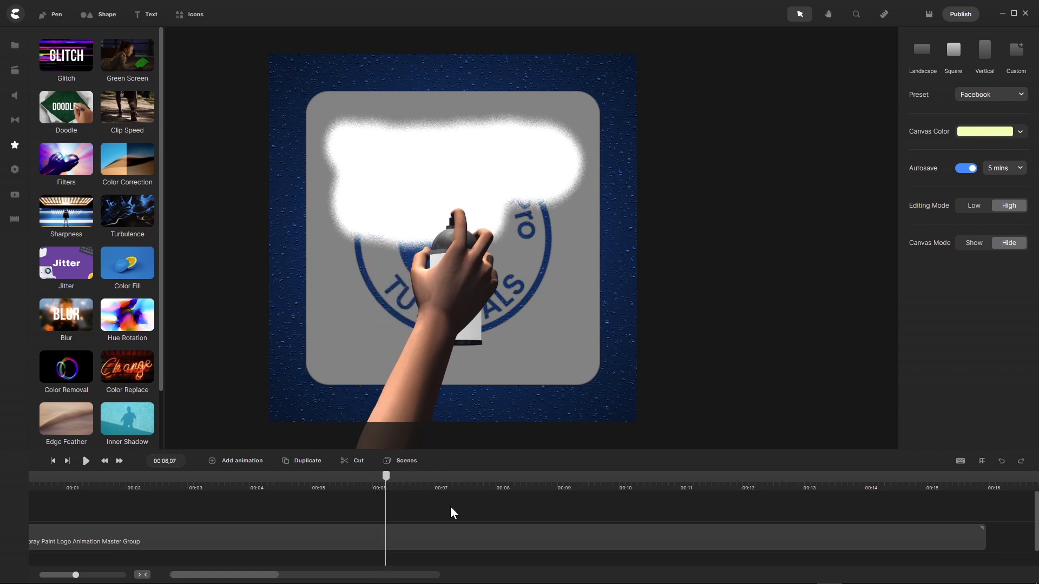
pyautogui.doubleClick(440, 536)
pyautogui.scroll(-1, 446, 501)
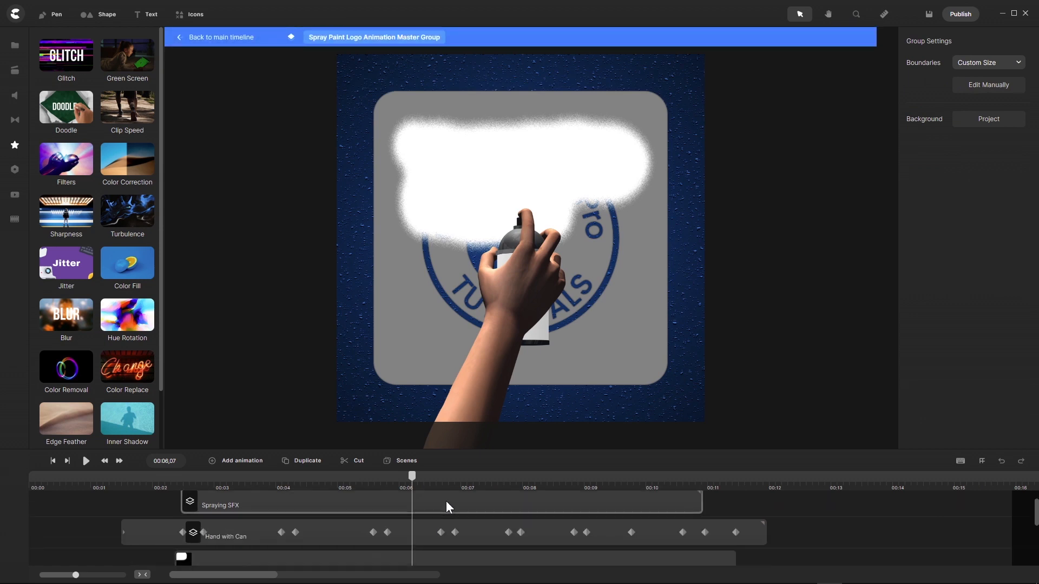
pyautogui.scroll(-1, 445, 501)
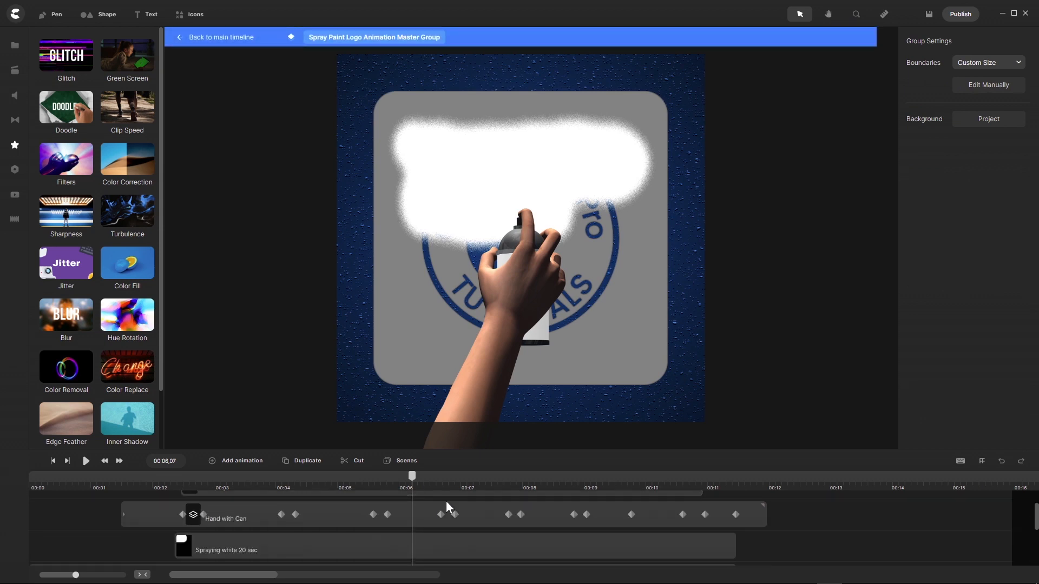
pyautogui.click(752, 515)
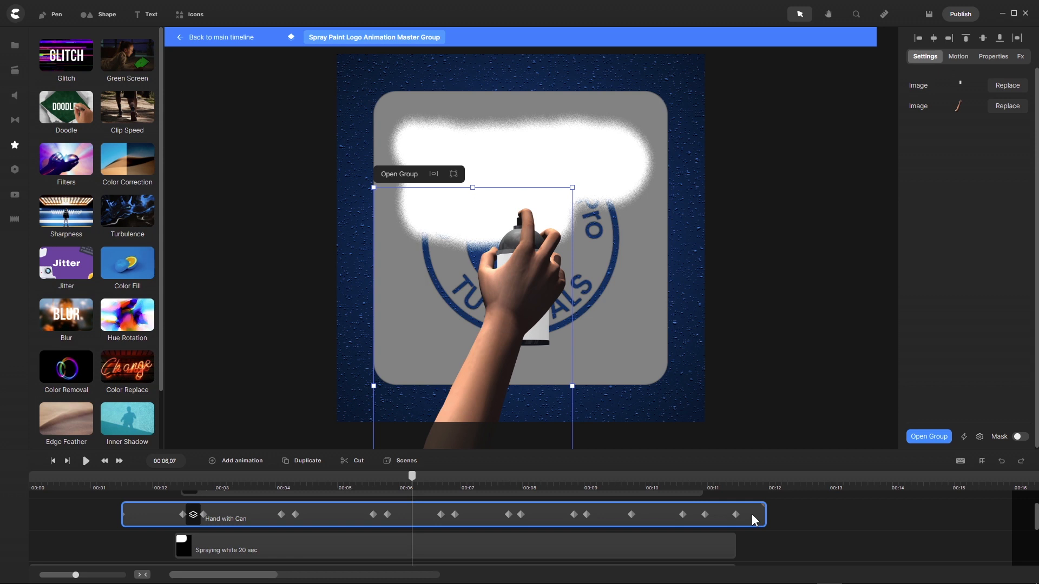
pyautogui.doubleClick(751, 514)
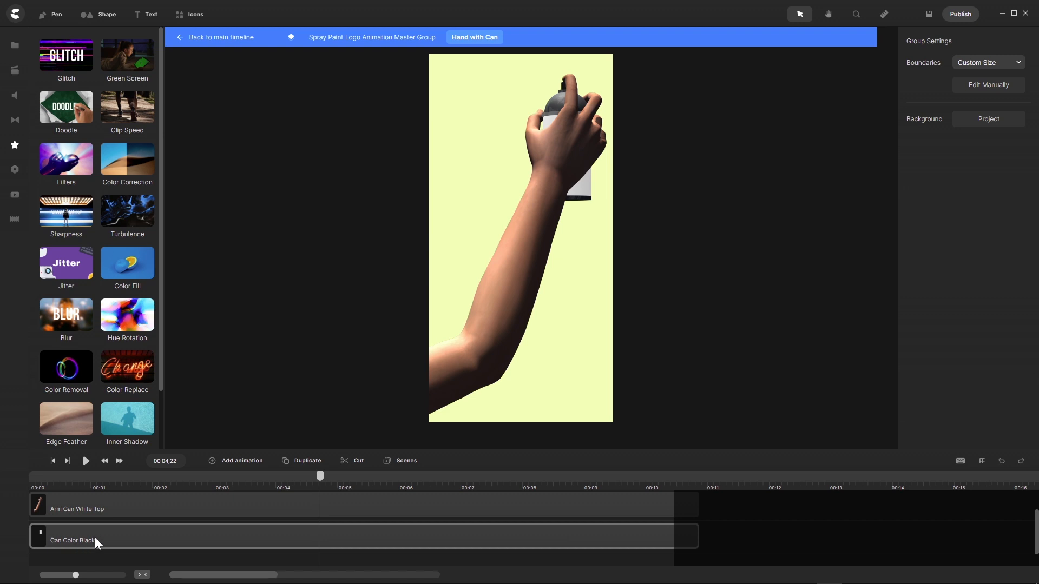
pyautogui.click(106, 535)
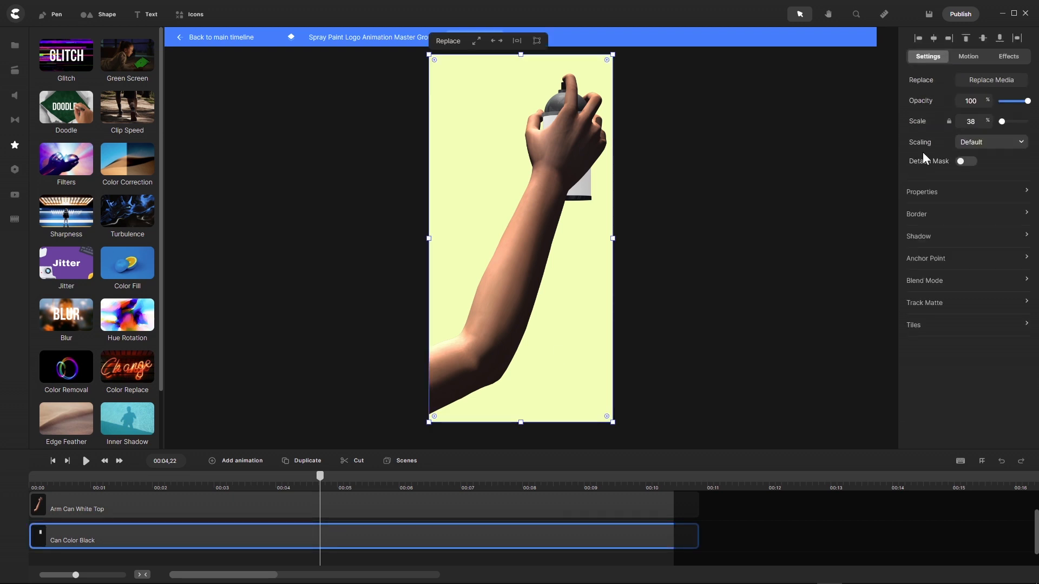
pyautogui.click(589, 557)
pyautogui.click(986, 122)
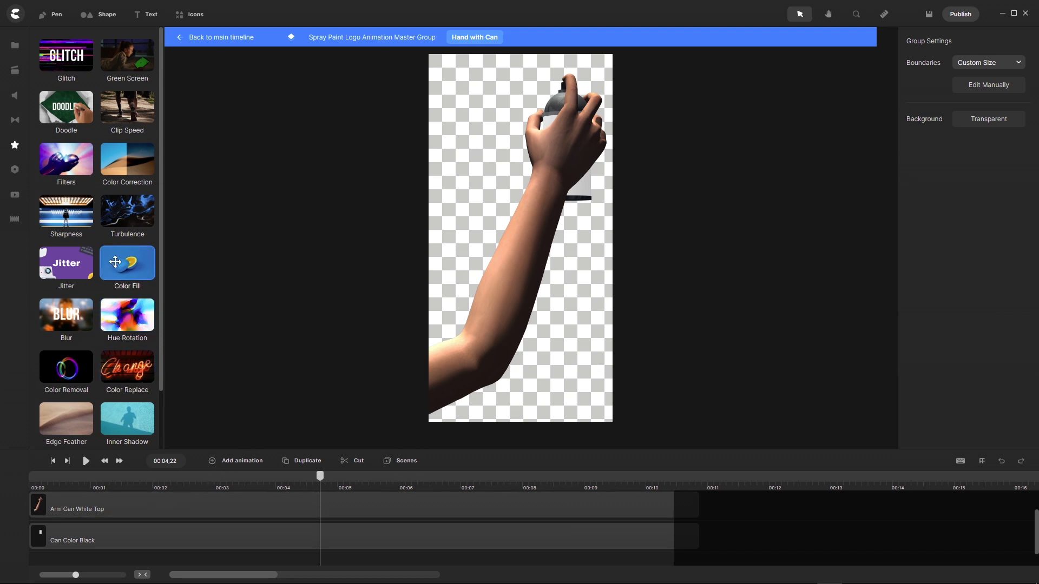
# Step: Add a Color Fill effect with overlay colour dce881 to the Can Color Black layer, and return to the main timeline
pyautogui.moveTo(125, 271); pyautogui.dragTo(148, 538)
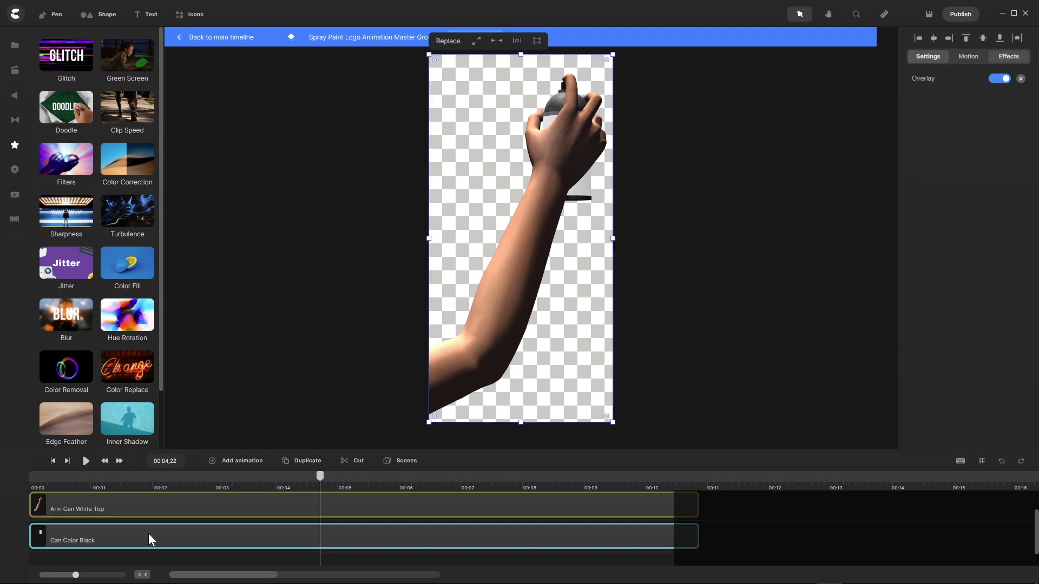
pyautogui.click(923, 81)
pyautogui.click(873, 47)
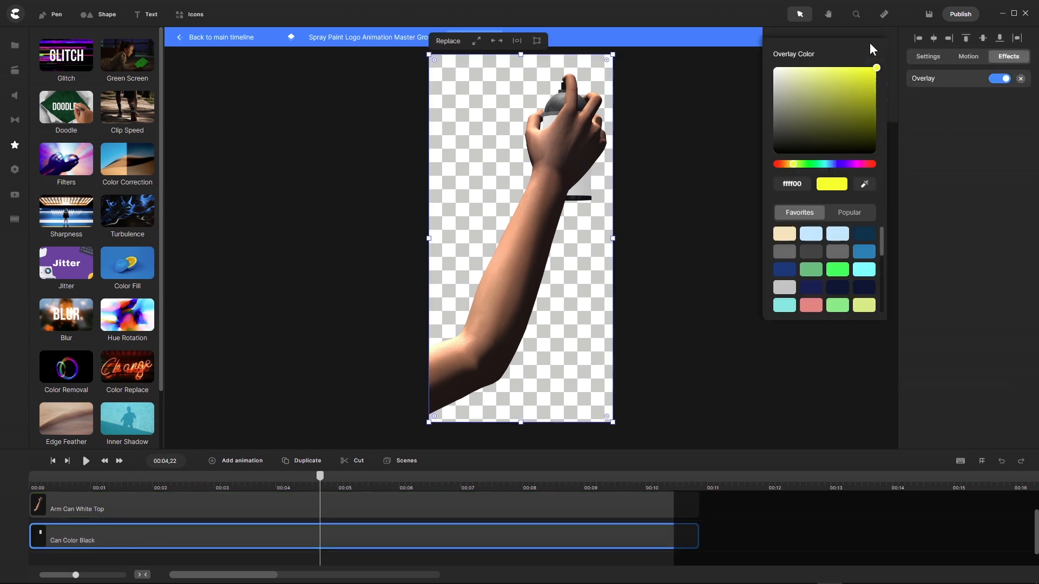
pyautogui.click(862, 306)
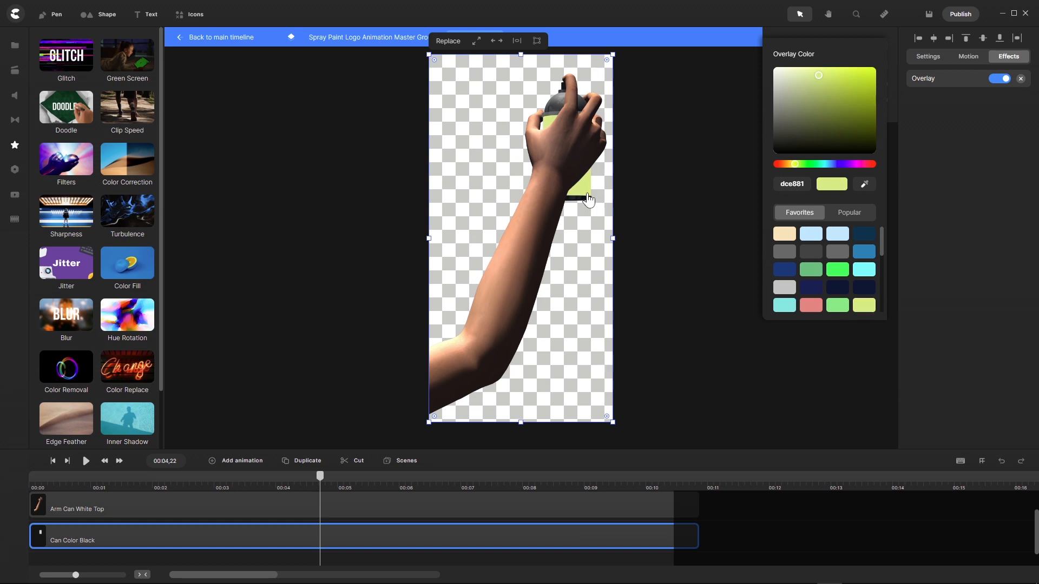
pyautogui.click(221, 39)
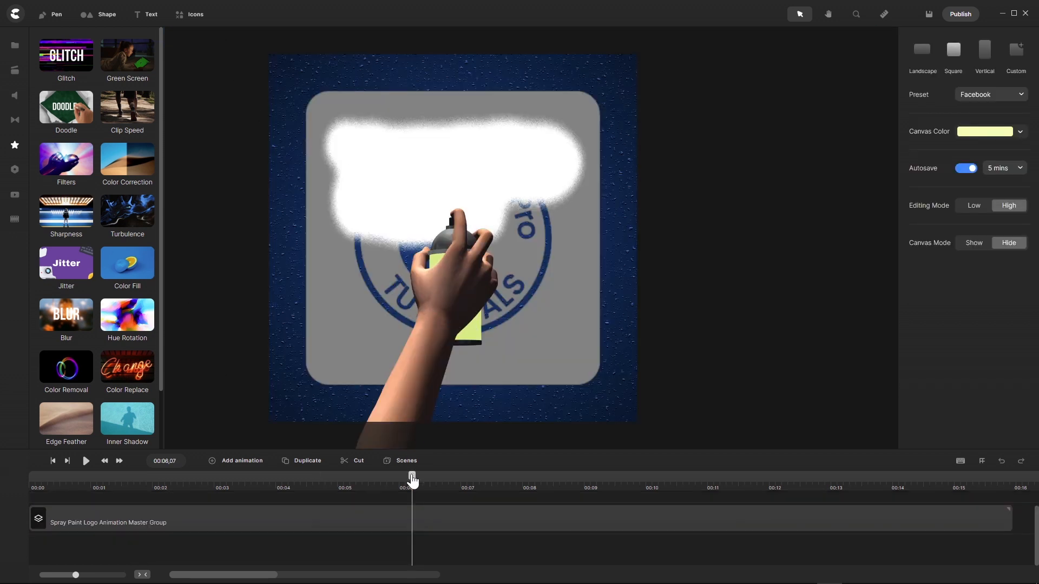
# Step: In the master group, set the new colour of the Spraying white 20 sec clip's Color Replace effect to dce881
pyautogui.moveTo(413, 475)
pyautogui.mouseDown()
pyautogui.moveTo(725, 512)
pyautogui.moveTo(805, 506)
pyautogui.moveTo(642, 475)
pyautogui.moveTo(352, 470)
pyautogui.moveTo(245, 441)
pyautogui.moveTo(259, 442)
pyautogui.mouseUp()
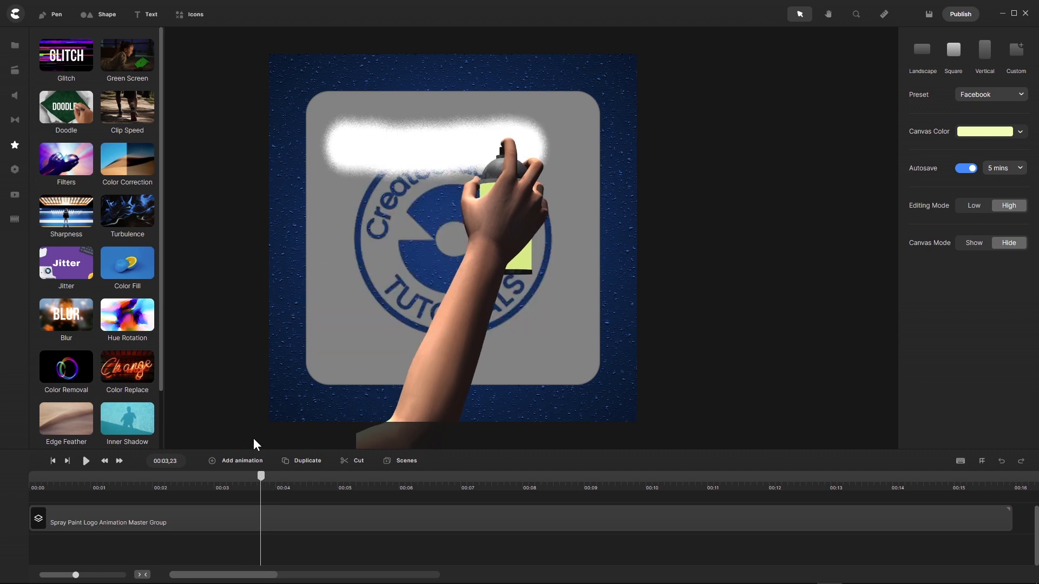
pyautogui.doubleClick(272, 516)
pyautogui.scroll(-1, 278, 508)
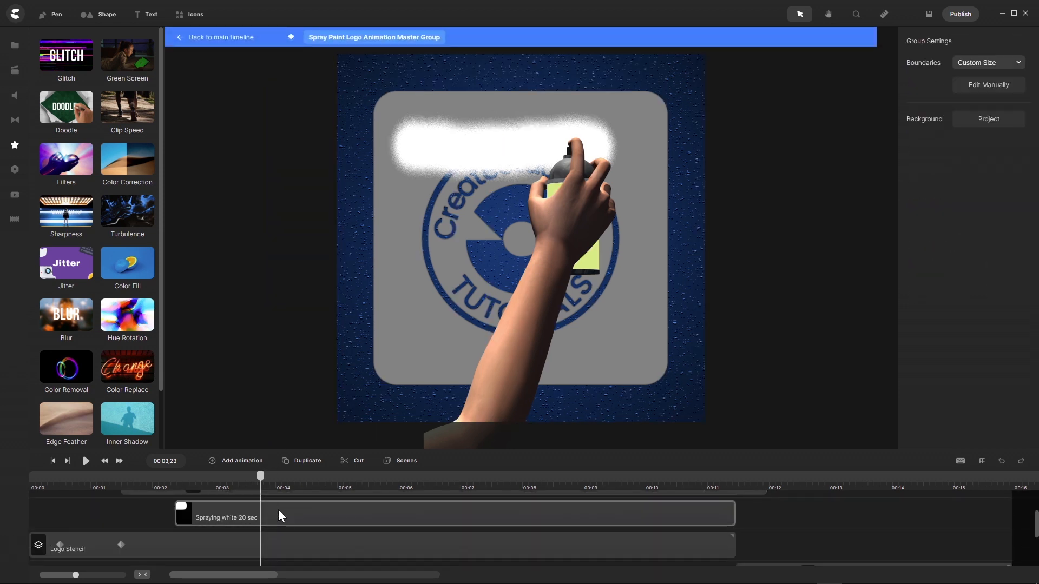
pyautogui.click(278, 508)
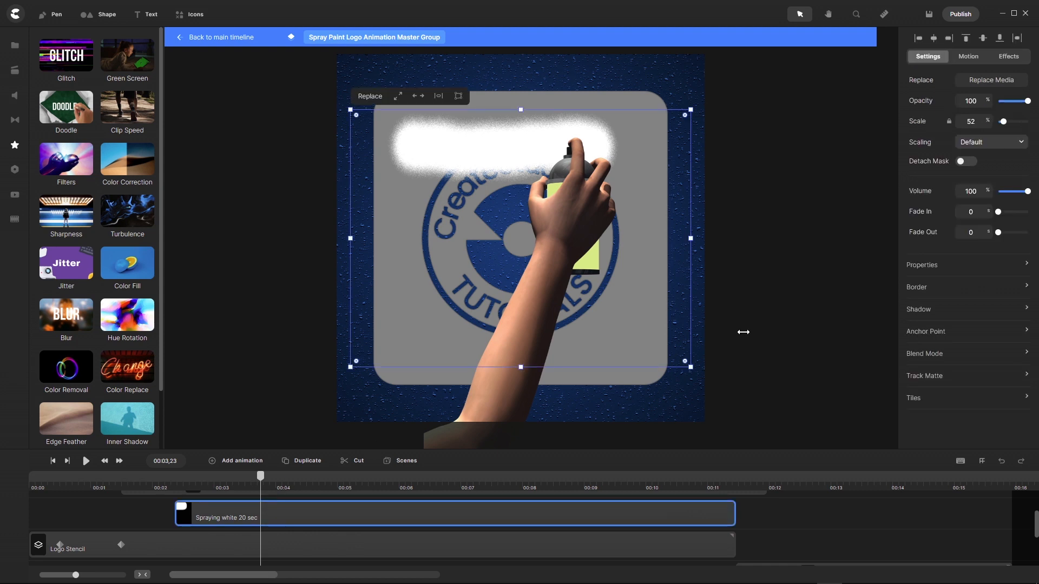
pyautogui.click(1007, 57)
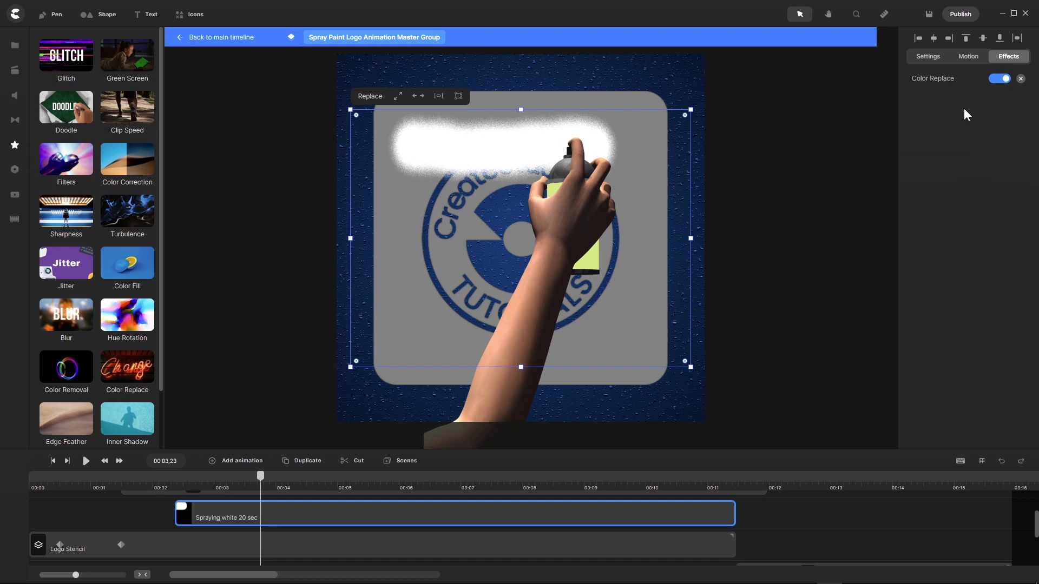
pyautogui.click(933, 79)
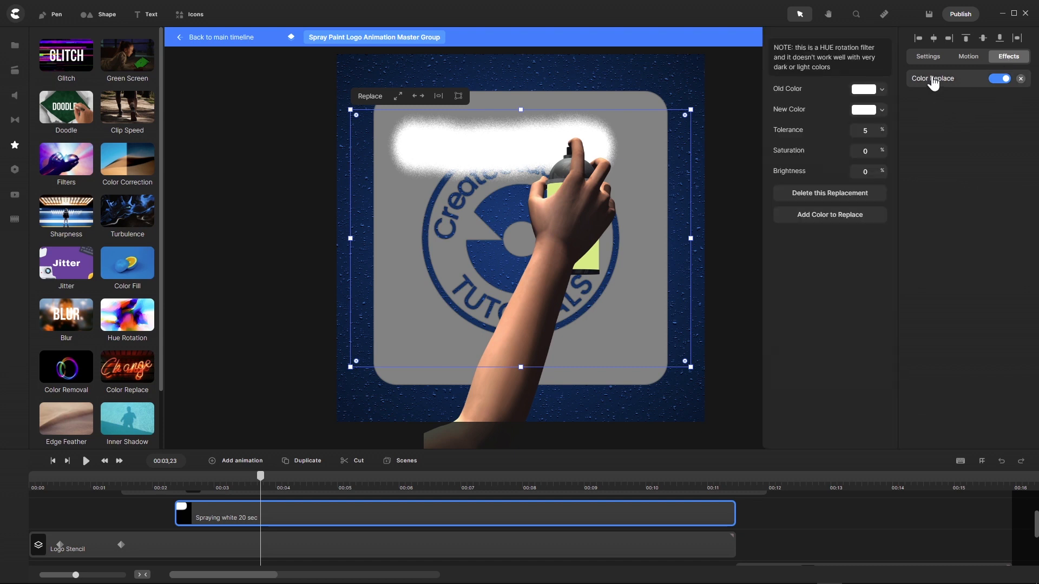
pyautogui.click(875, 108)
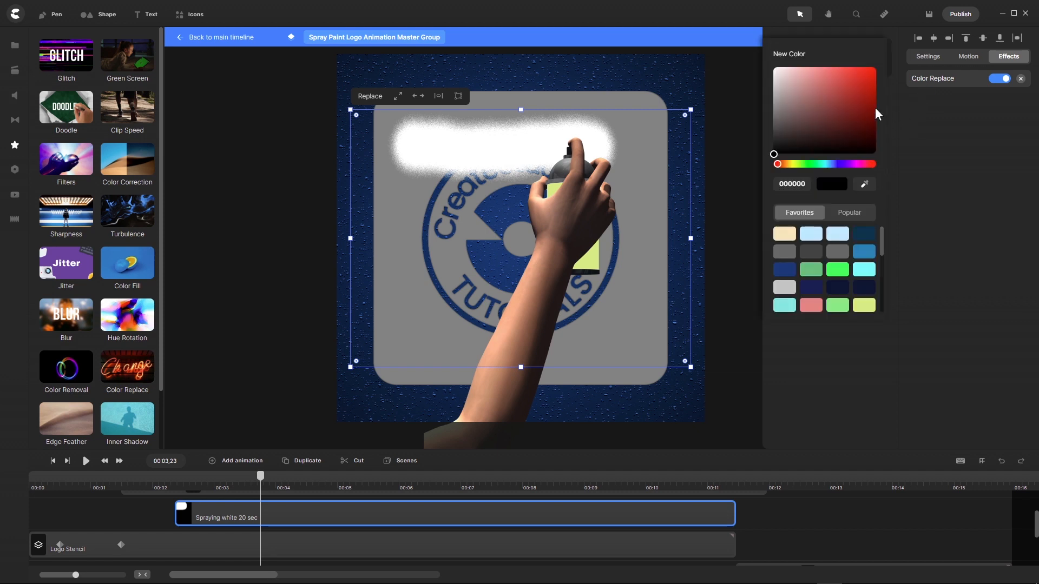
pyautogui.click(918, 223)
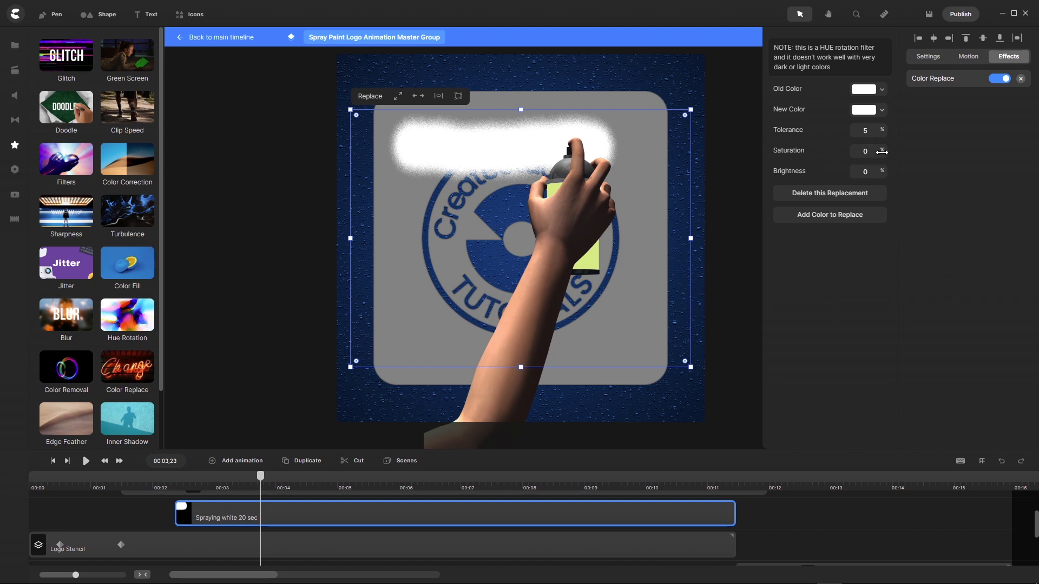
pyautogui.click(875, 110)
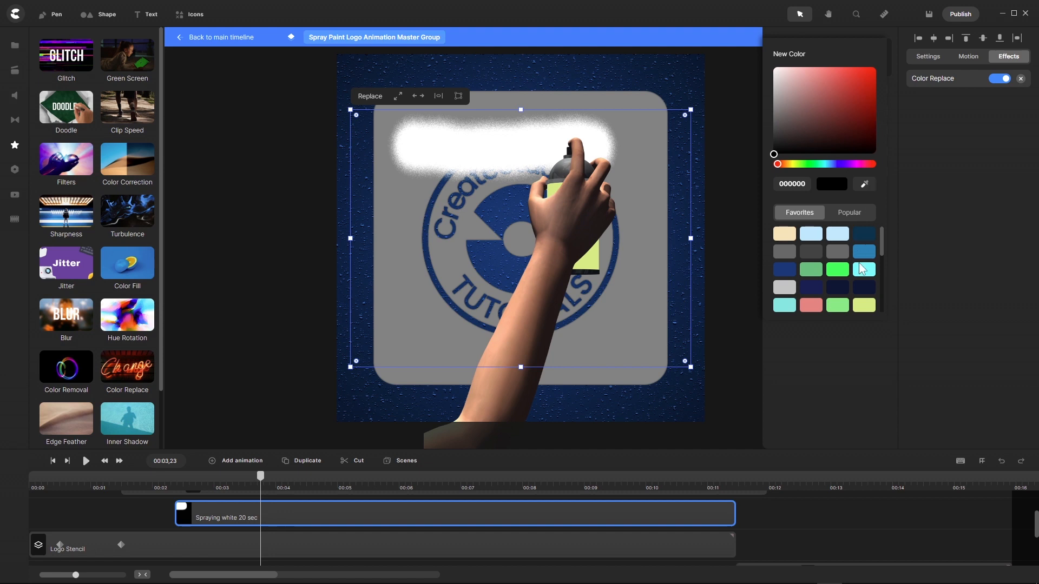
pyautogui.click(864, 310)
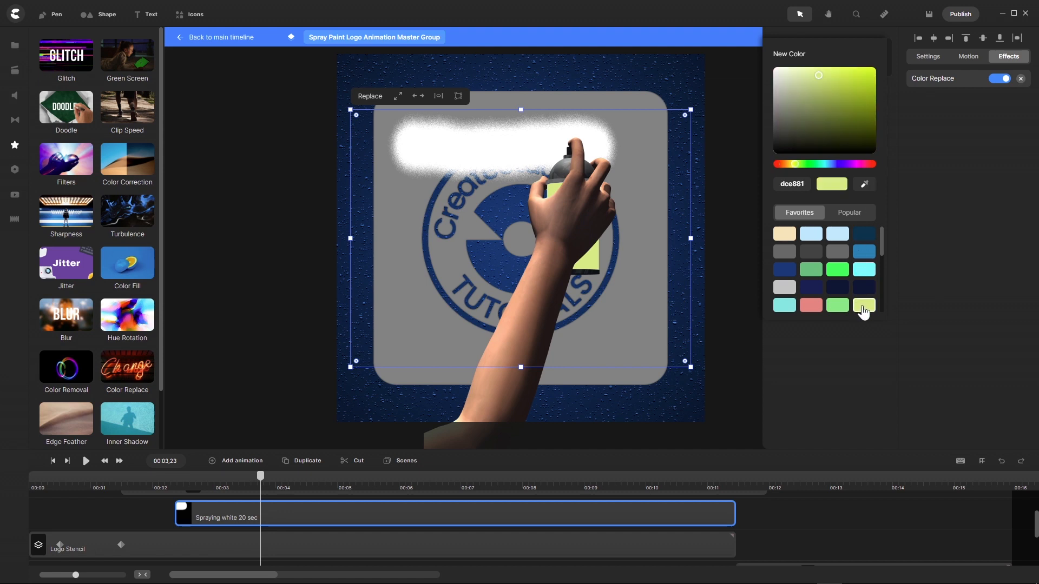
pyautogui.click(945, 198)
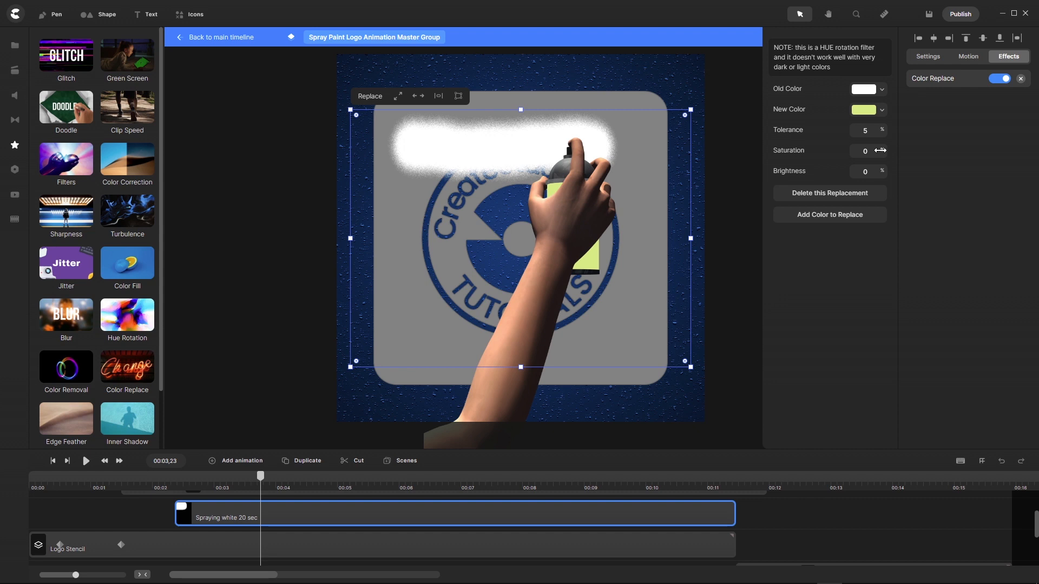
# Step: Set the saturation of the spraying clip's Color Replace effect to 40%
pyautogui.moveTo(880, 151); pyautogui.dragTo(885, 151)
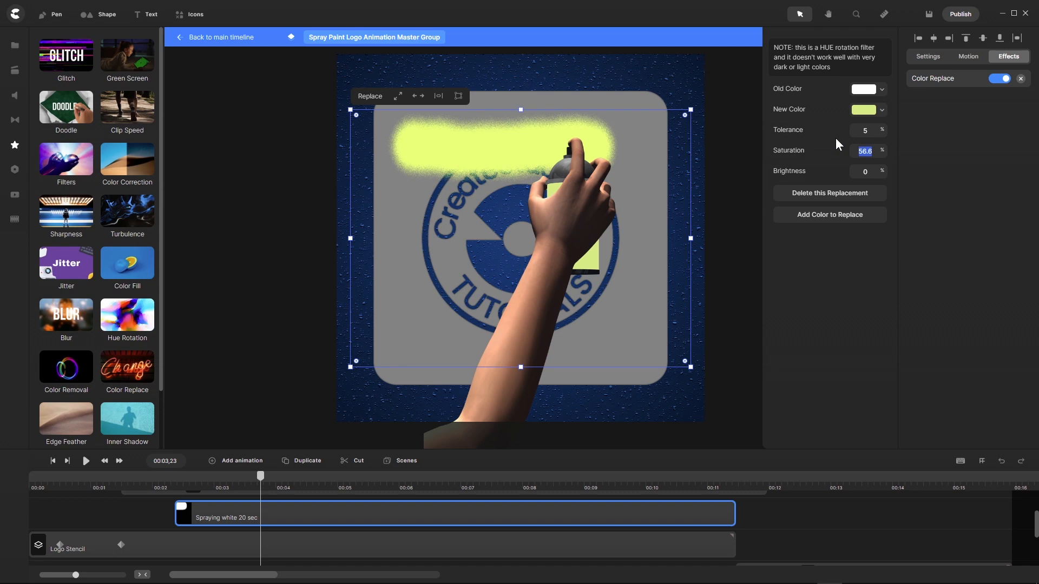
pyautogui.write('50')
pyautogui.scroll(3, 601, 244)
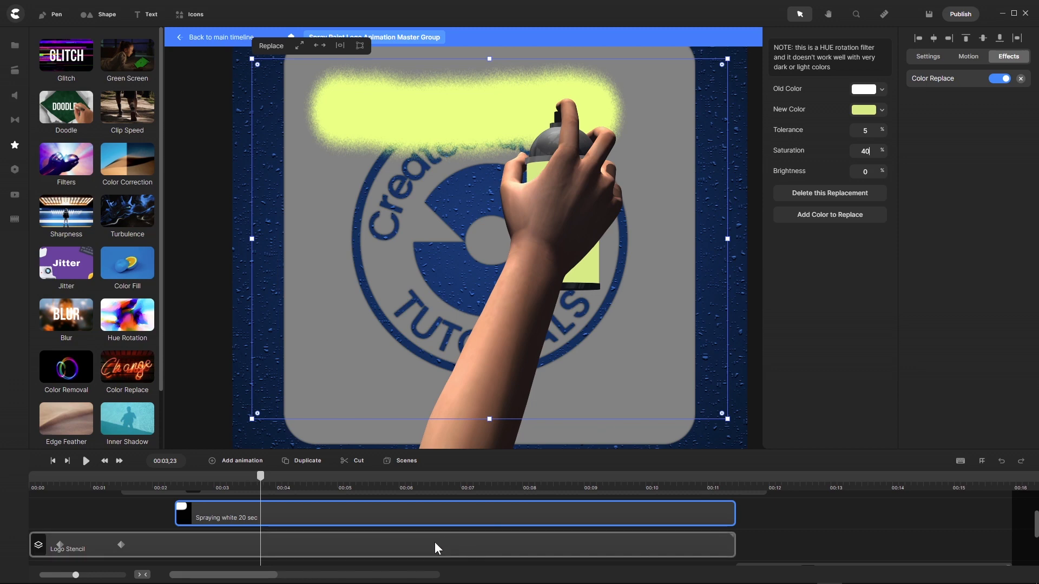
# Step: Go to about 12 seconds in the master group and open the Logo Stencil with Spraying group
pyautogui.scroll(-3, 416, 541)
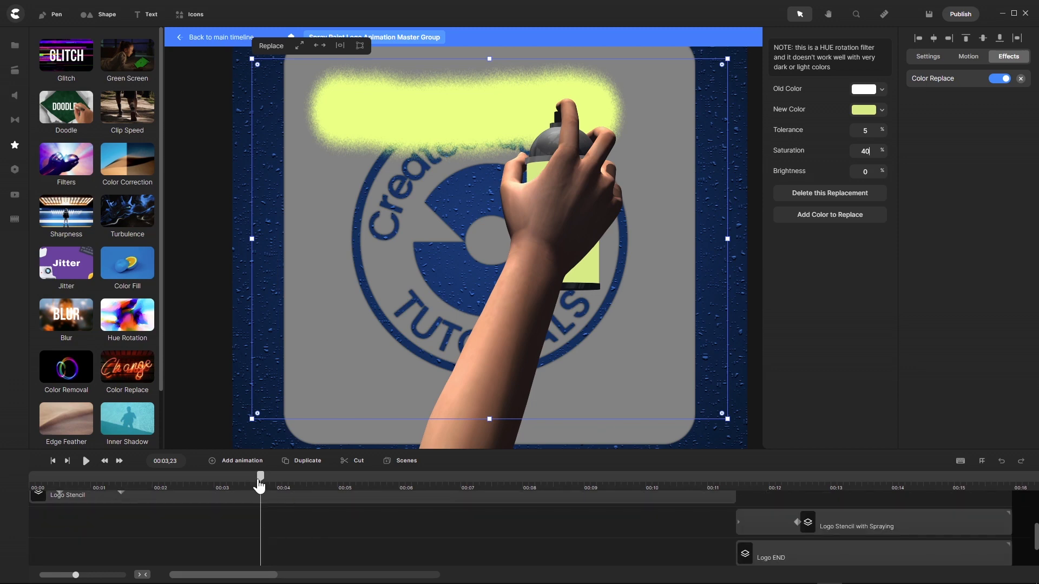
pyautogui.moveTo(300, 475)
pyautogui.mouseDown()
pyautogui.moveTo(673, 495)
pyautogui.moveTo(738, 509)
pyautogui.moveTo(747, 477)
pyautogui.moveTo(790, 480)
pyautogui.moveTo(779, 479)
pyautogui.mouseUp()
pyautogui.click(845, 525)
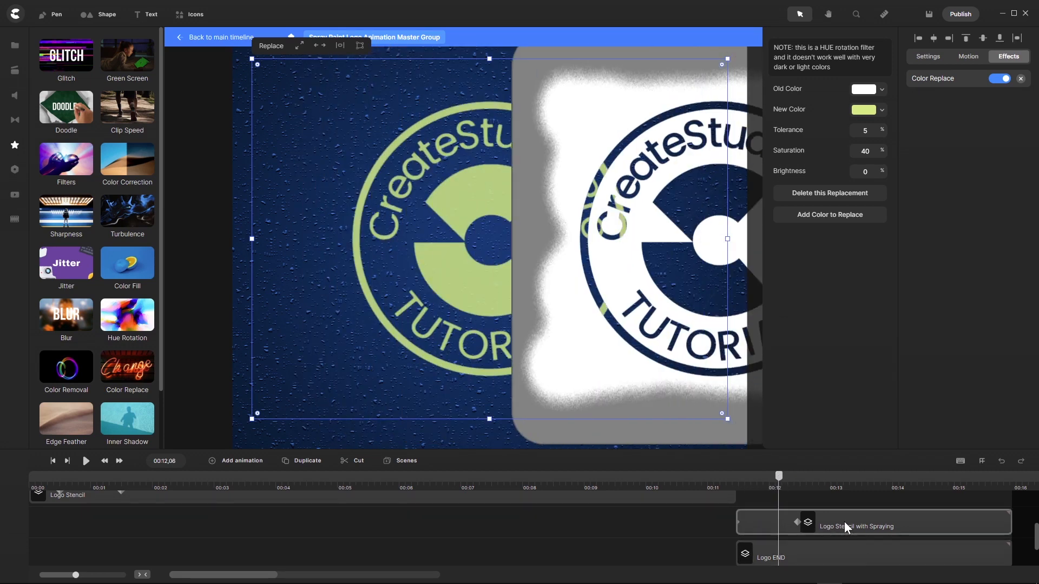
pyautogui.doubleClick(844, 522)
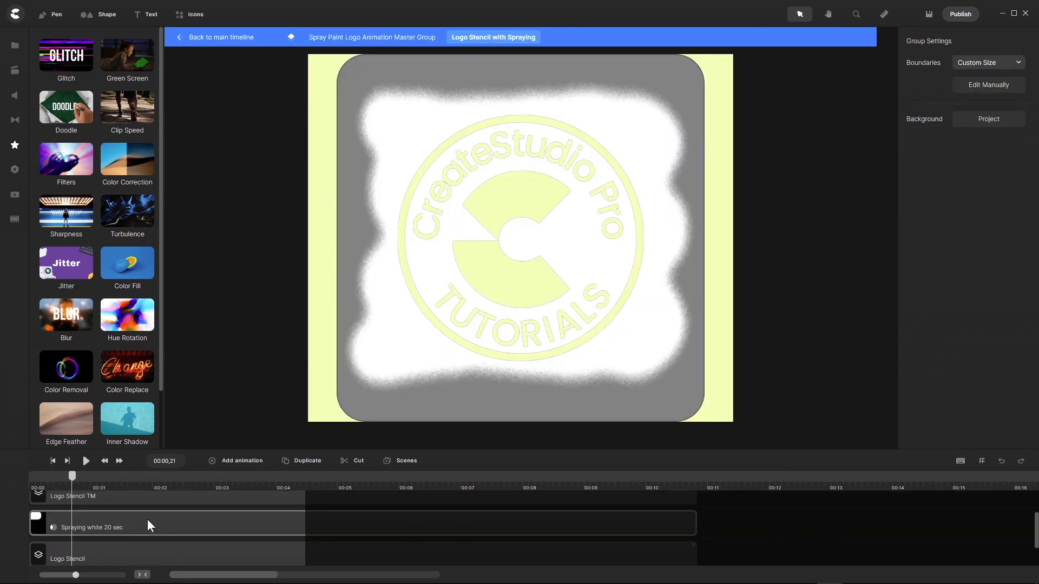
# Step: Set this group's Spraying white 20 sec Color Replace to new colour dce881 and saturation 40%, and return to the main timeline
pyautogui.click(148, 525)
pyautogui.click(1009, 58)
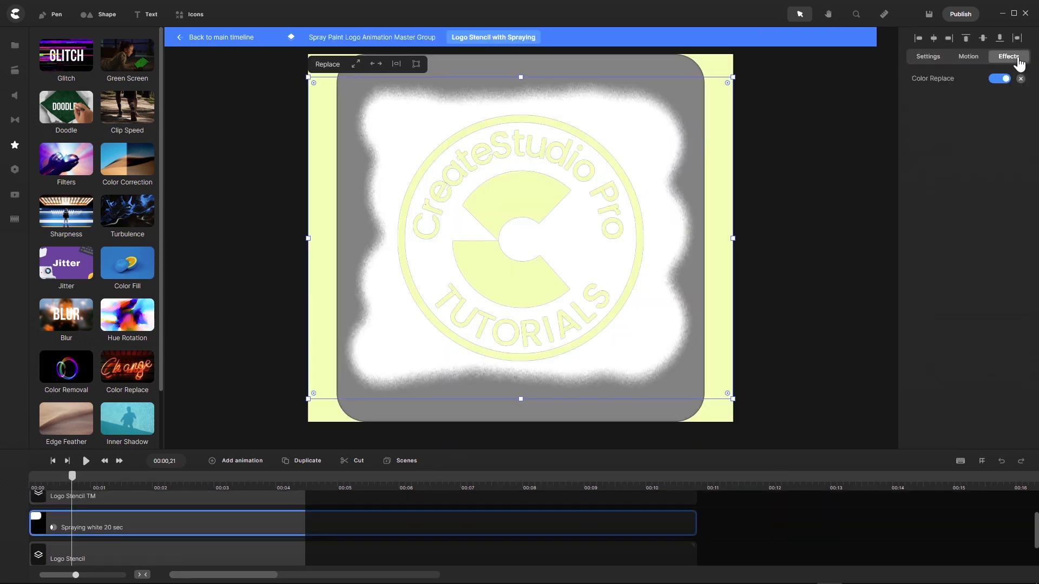
pyautogui.click(937, 84)
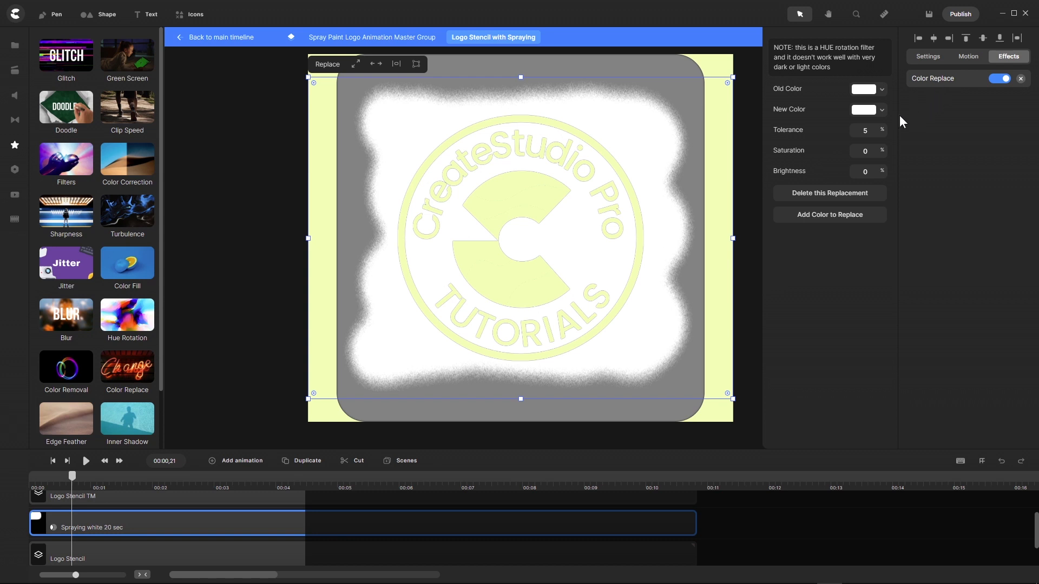
pyautogui.click(881, 113)
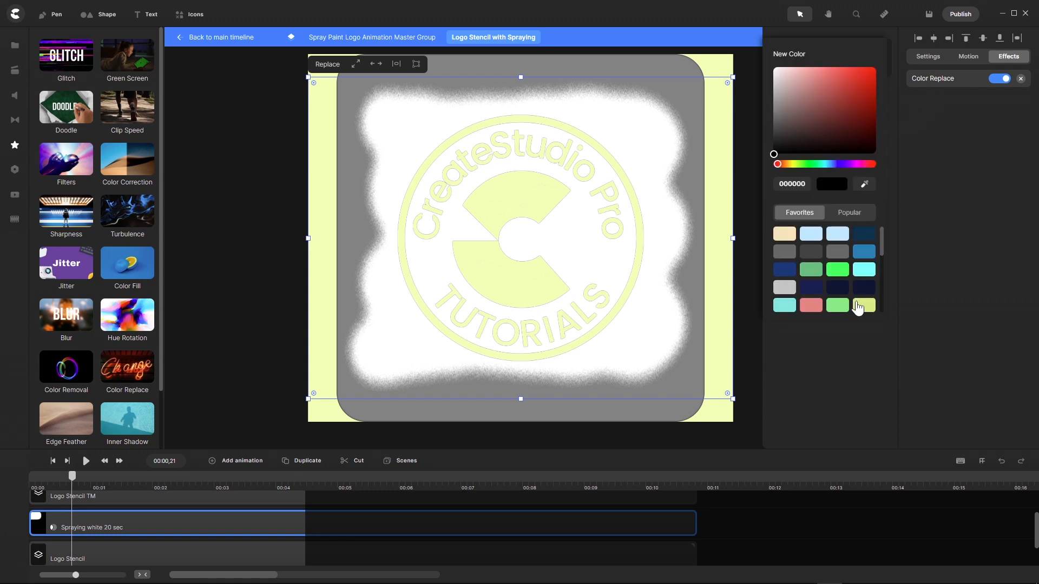
pyautogui.click(863, 308)
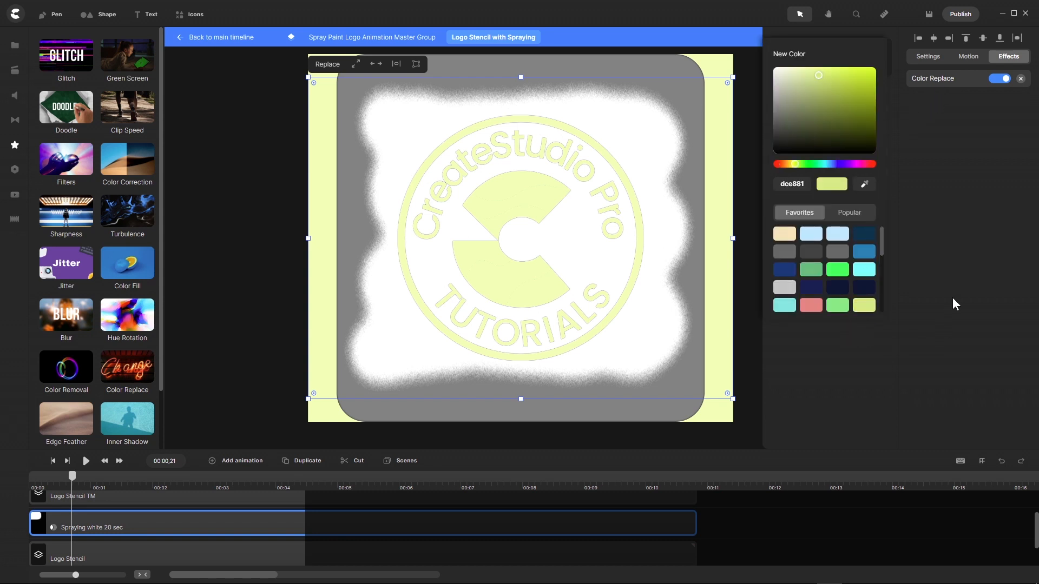
pyautogui.click(862, 368)
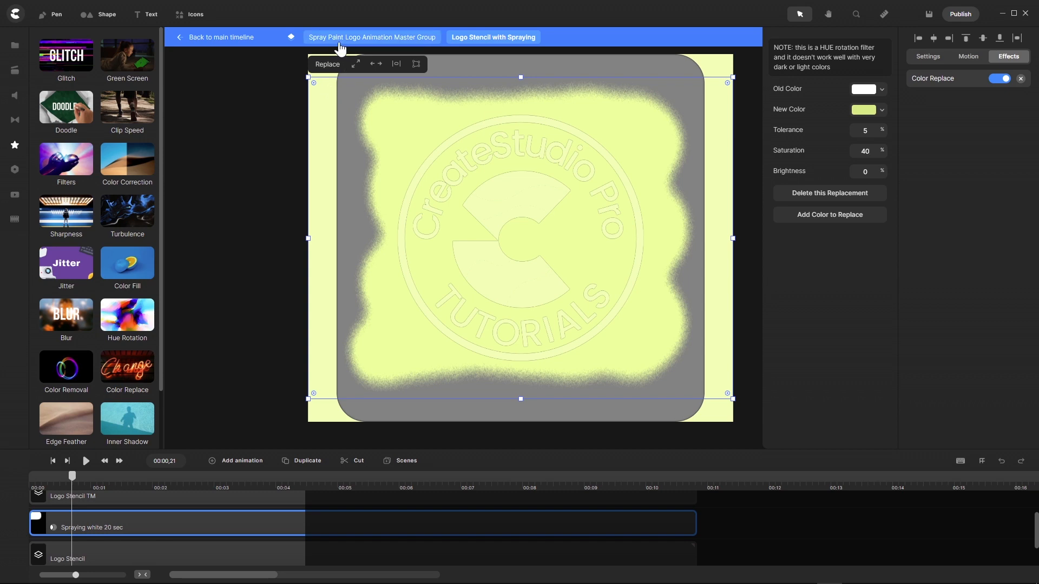
pyautogui.click(228, 39)
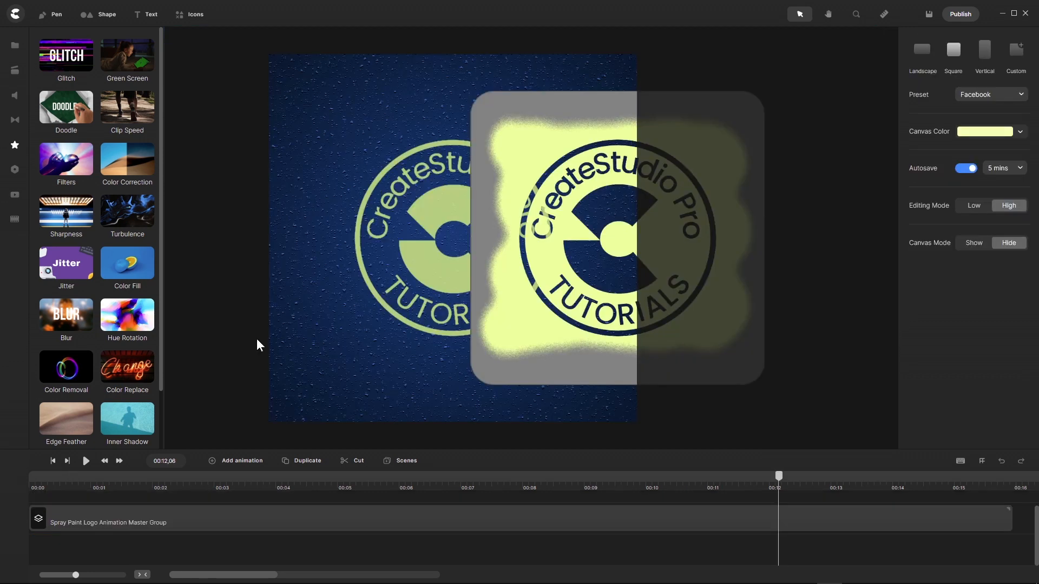
# Step: Examine the finished logo's paint colour and surface texture up close at about 12.5 seconds
pyautogui.moveTo(778, 481)
pyautogui.mouseDown()
pyautogui.moveTo(721, 494)
pyautogui.moveTo(793, 486)
pyautogui.mouseUp()
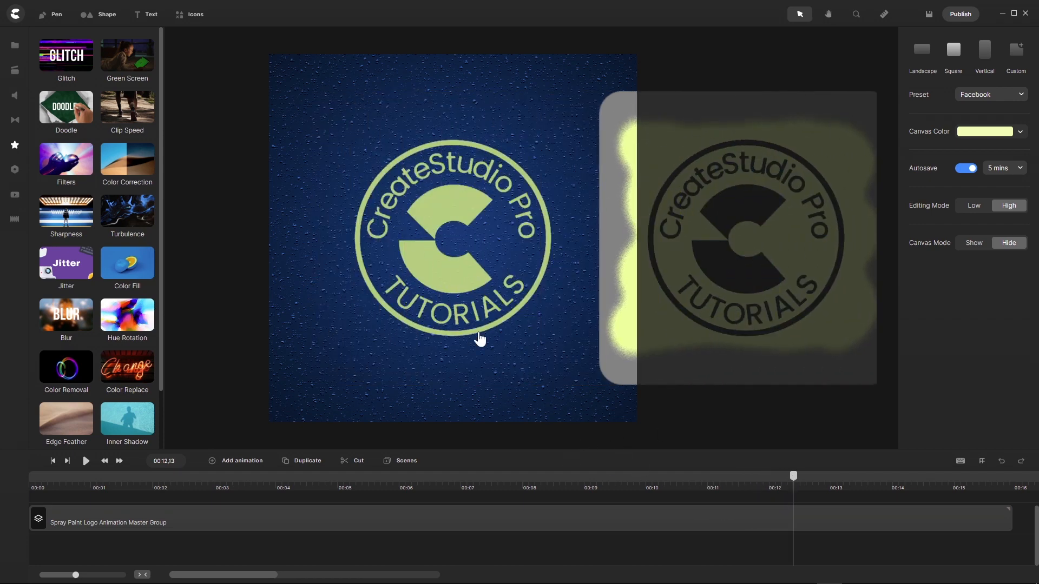
pyautogui.scroll(5, 467, 288)
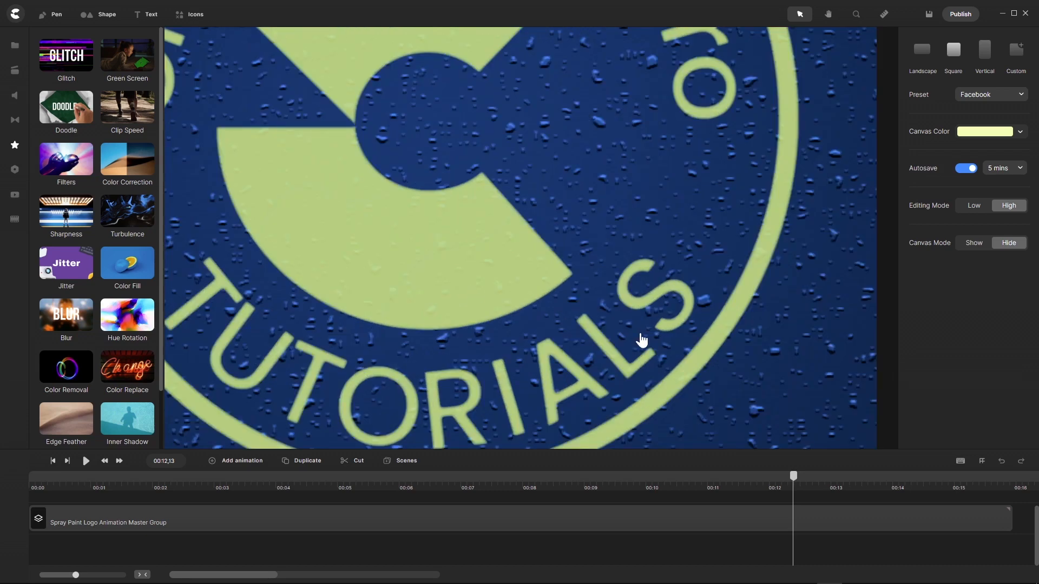
pyautogui.scroll(-5, 641, 340)
pyautogui.scroll(5, 751, 166)
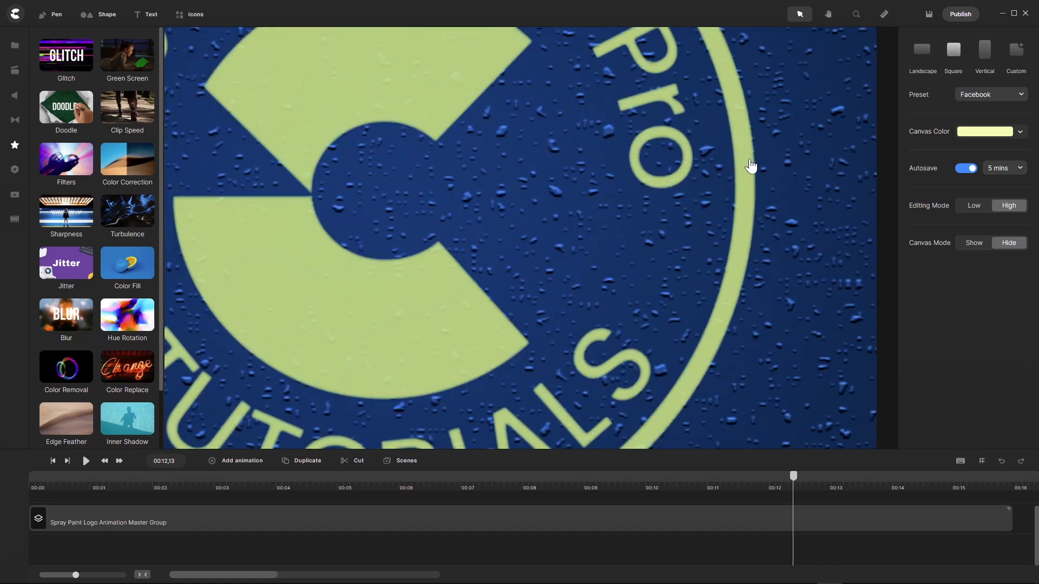
# Step: Play the full animation from the start to check the logo reveal, ending on the finished logo at 00:12,18
pyautogui.scroll(5, 751, 166)
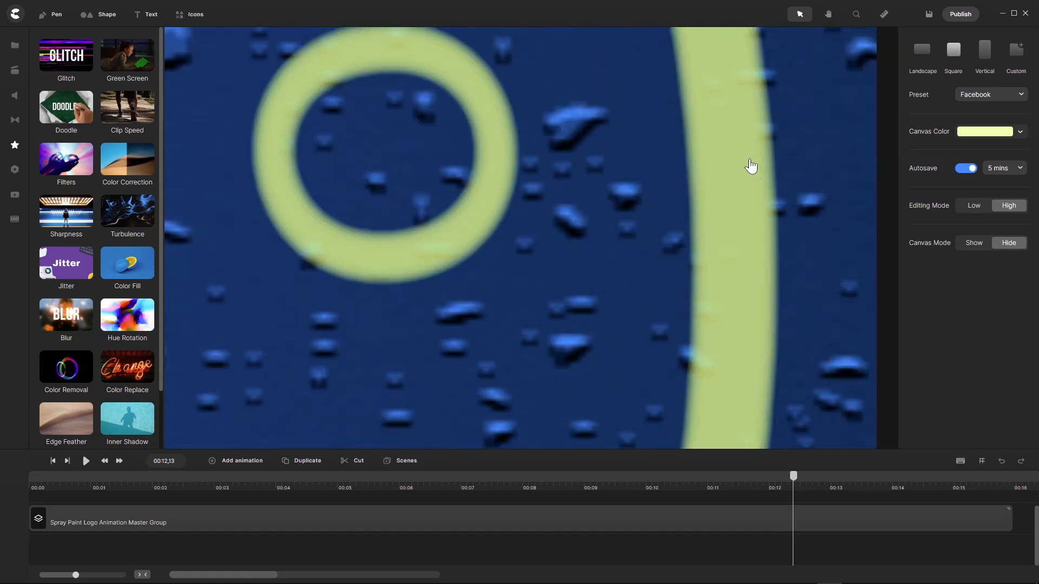
pyautogui.scroll(-8, 751, 166)
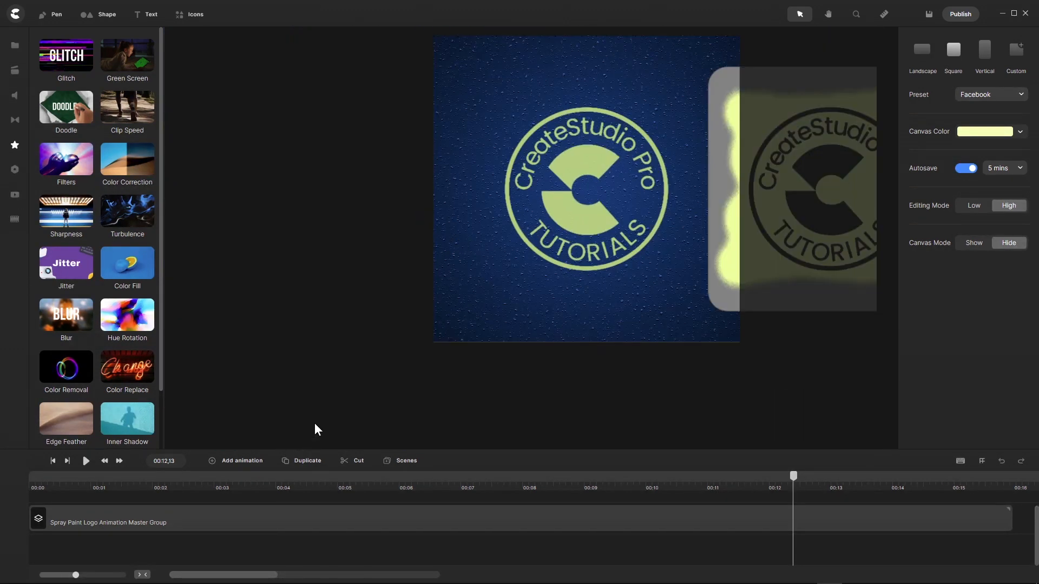
pyautogui.click(15, 145)
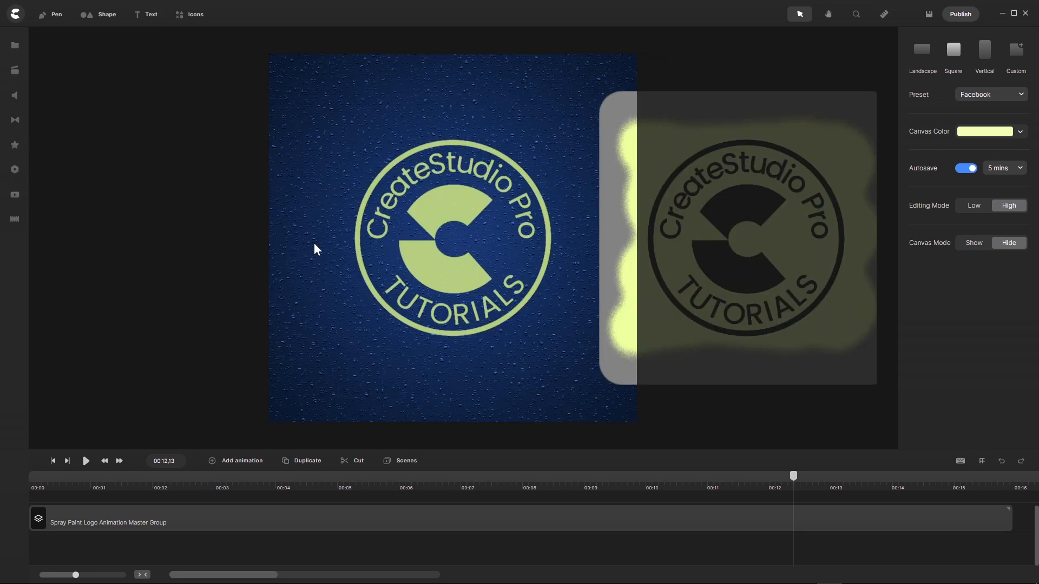
pyautogui.click(53, 460)
pyautogui.click(85, 461)
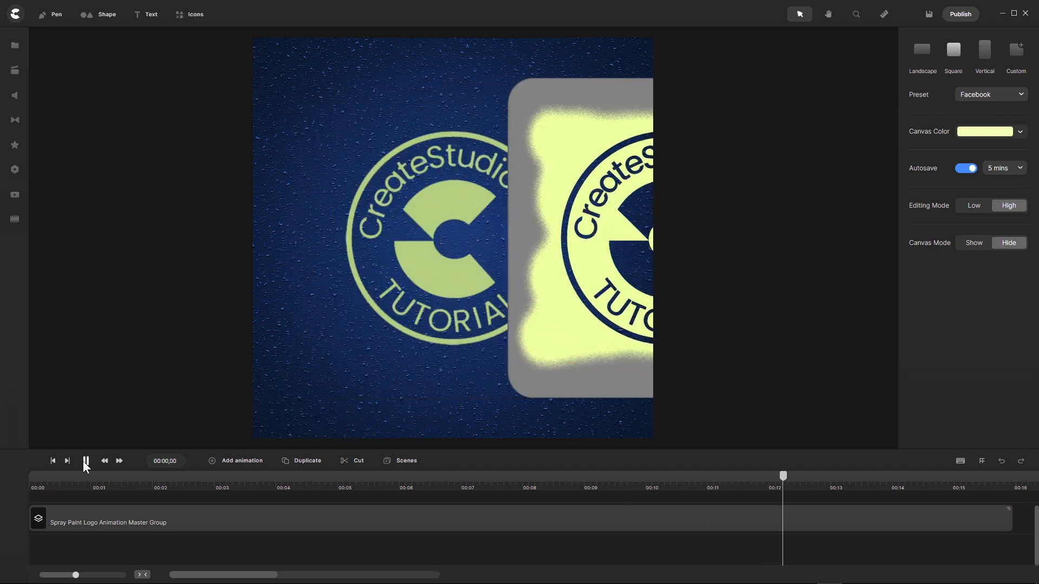
pyautogui.click(85, 461)
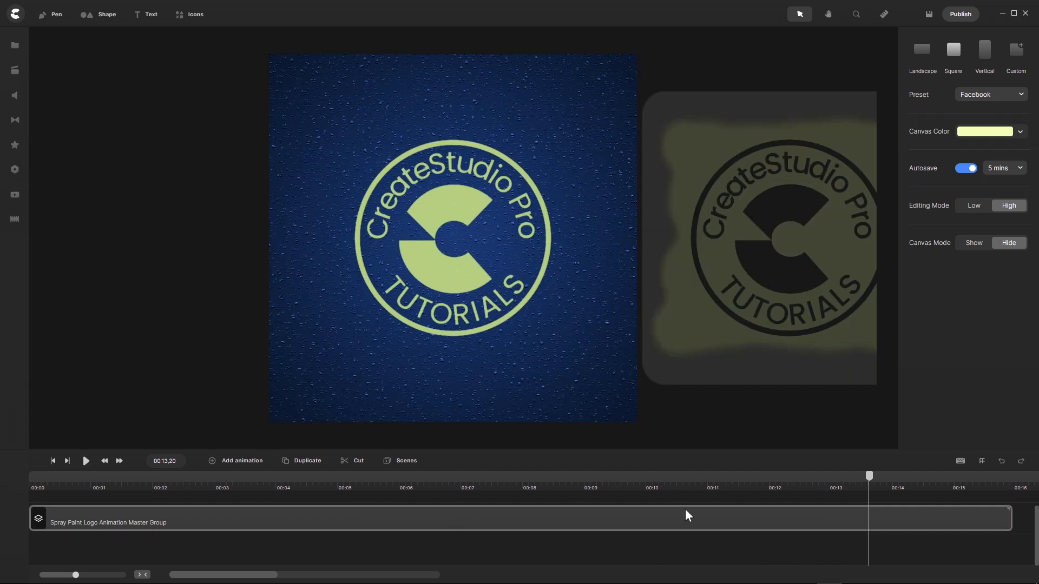
pyautogui.moveTo(869, 484)
pyautogui.mouseDown()
pyautogui.moveTo(559, 508)
pyautogui.moveTo(802, 512)
pyautogui.mouseUp()
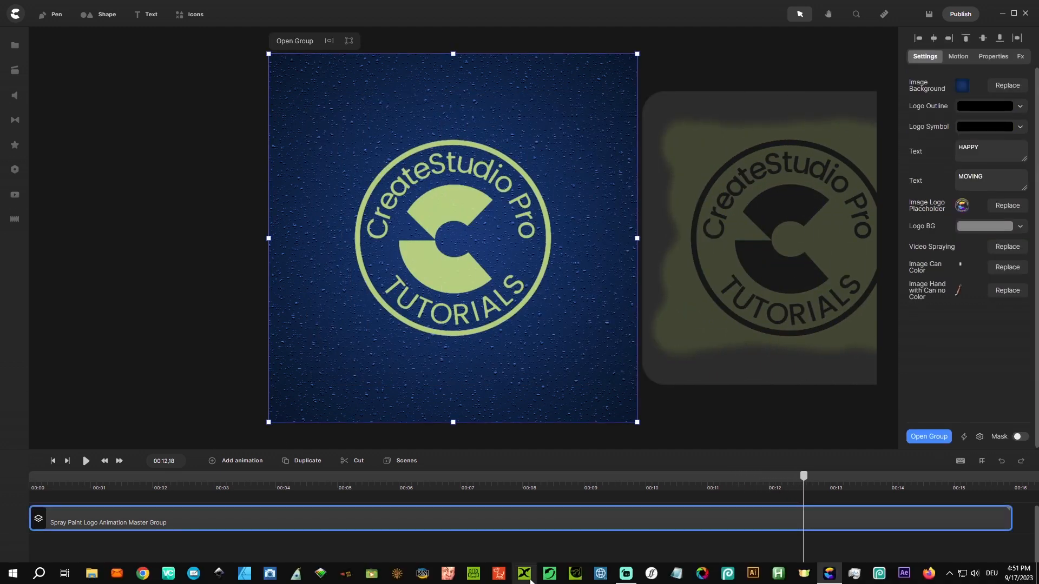
# Step: Go to 00:07,11 and look through the saved scenes library and the master group's Save to My Scenes option
pyautogui.click(53, 461)
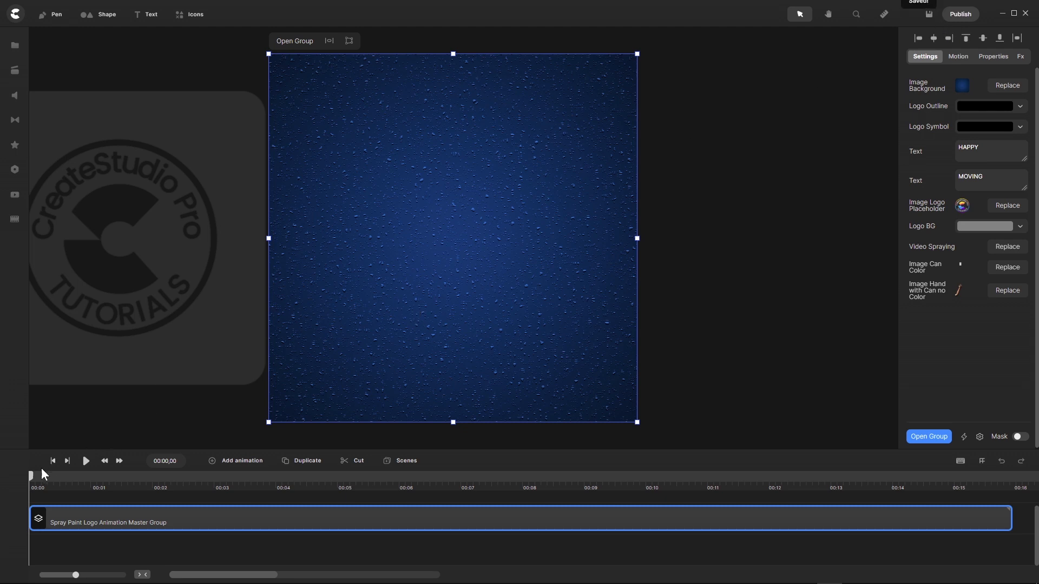
pyautogui.moveTo(33, 485)
pyautogui.mouseDown()
pyautogui.moveTo(354, 502)
pyautogui.moveTo(485, 493)
pyautogui.mouseUp()
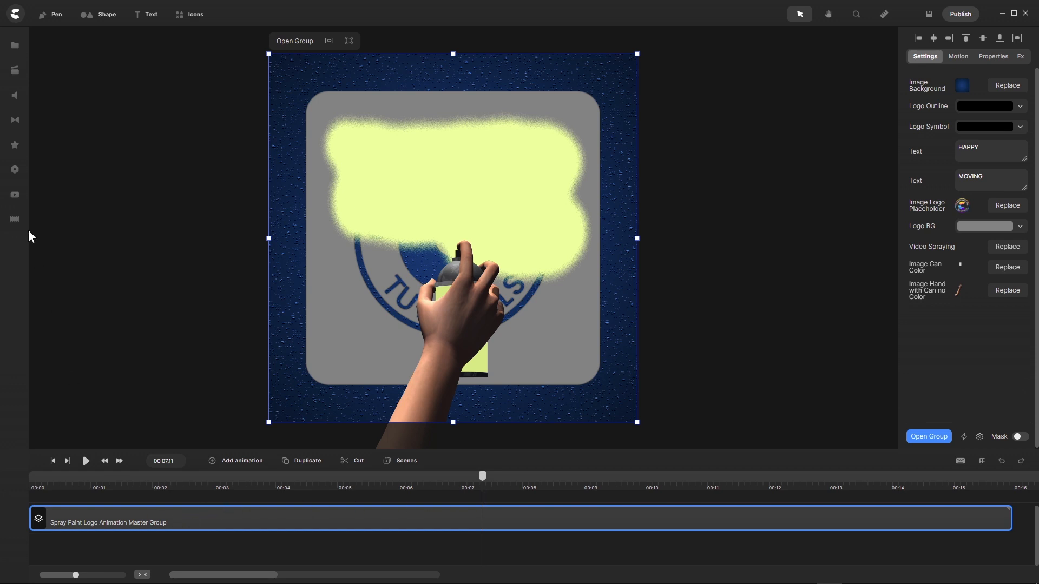
pyautogui.click(15, 196)
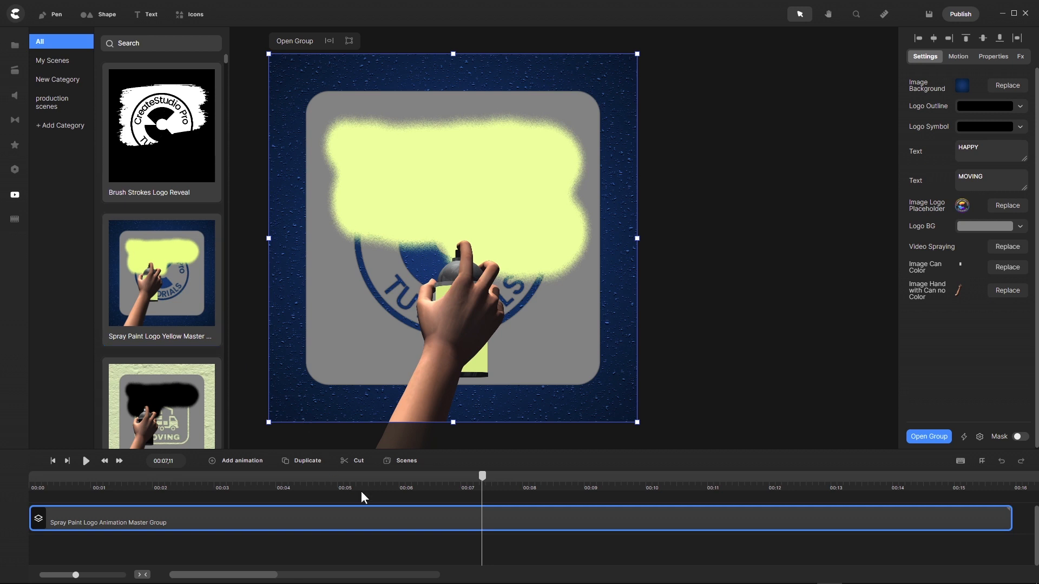
pyautogui.rightClick(379, 517)
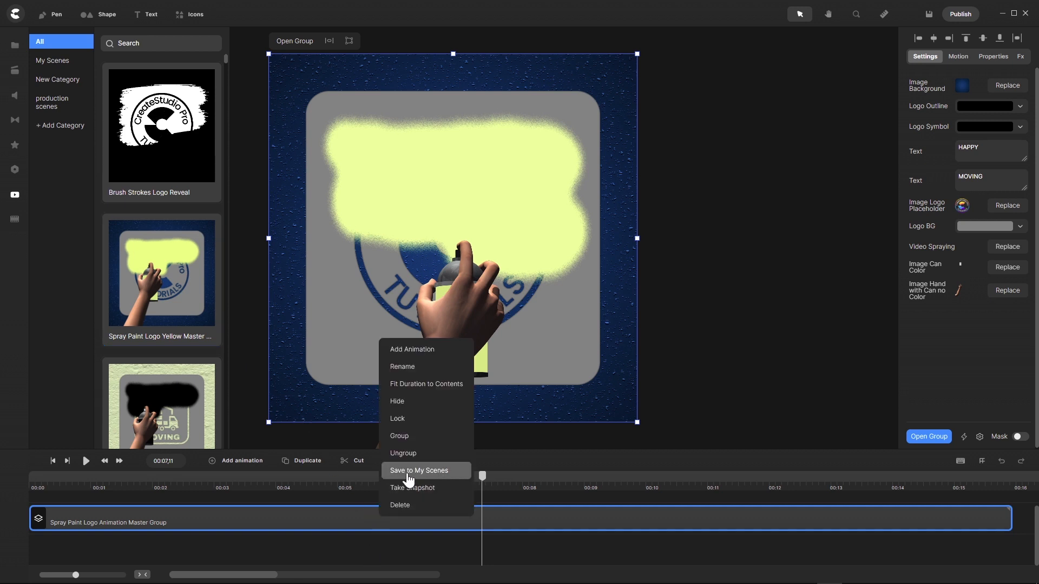
pyautogui.click(359, 550)
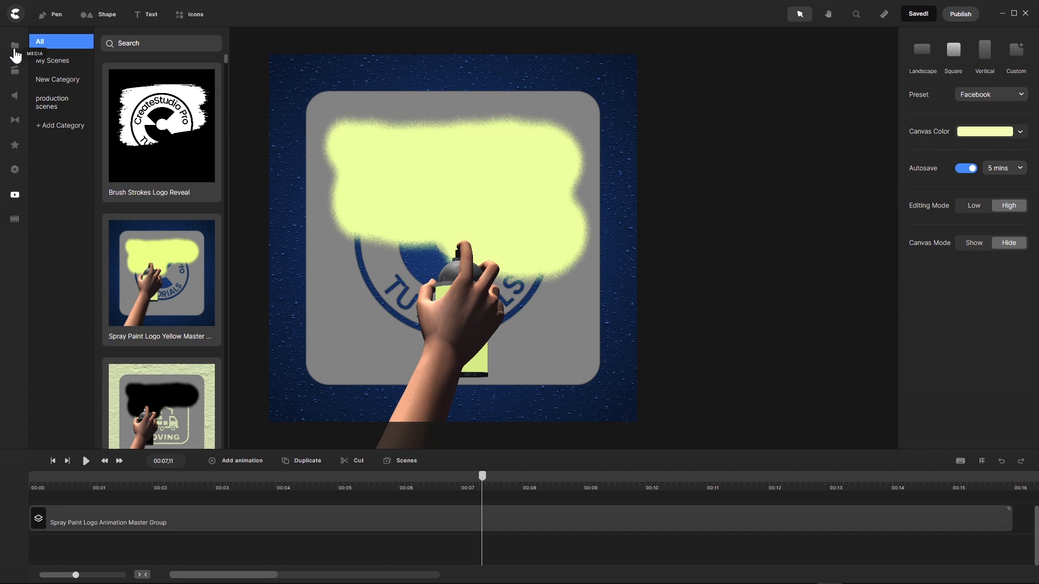
pyautogui.click(15, 199)
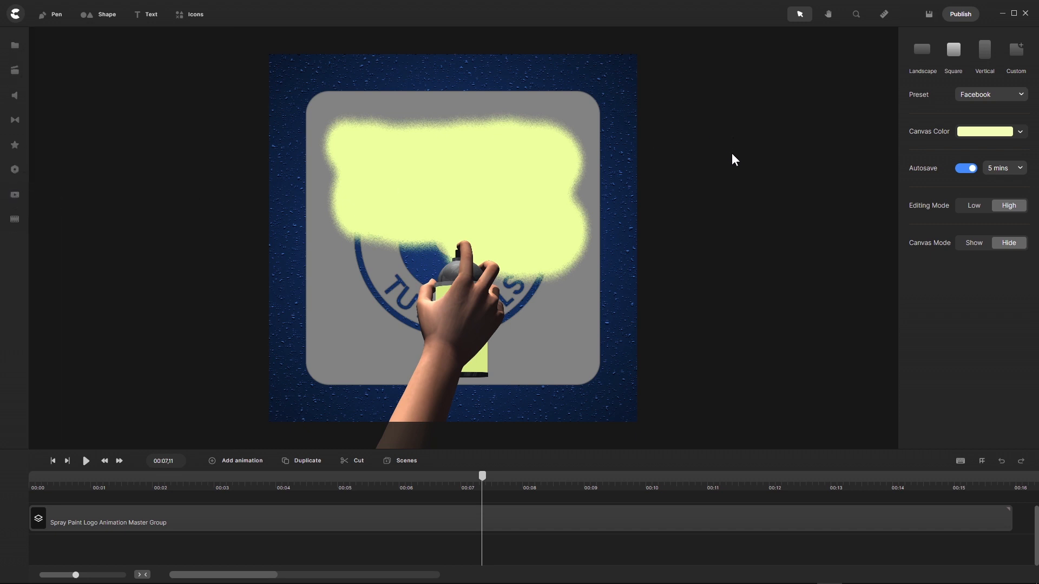
# Step: Sort the music library by shortest and add the 16-second track We Are There at the start of the timeline
pyautogui.click(364, 515)
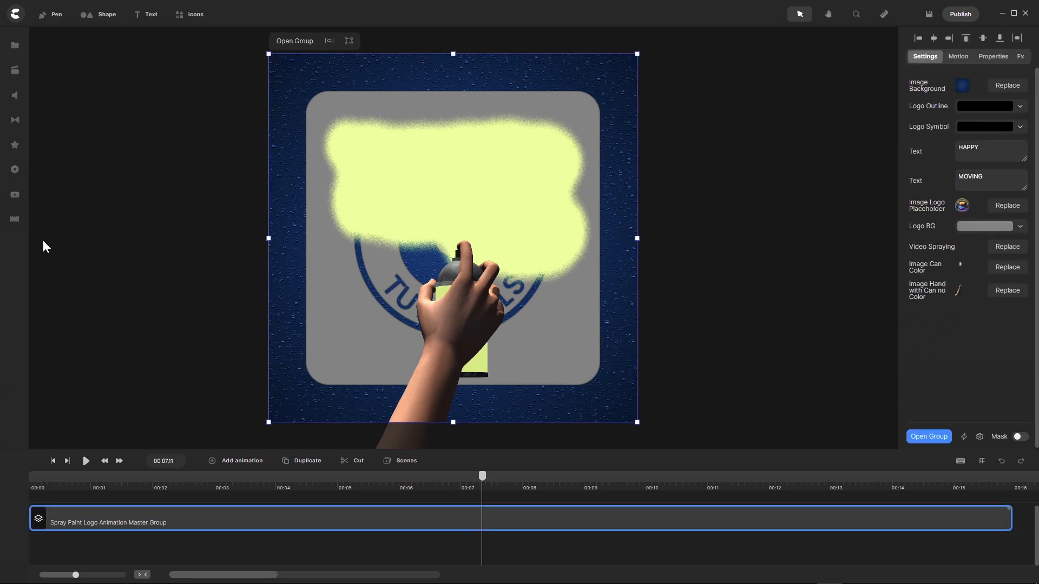
pyautogui.click(52, 461)
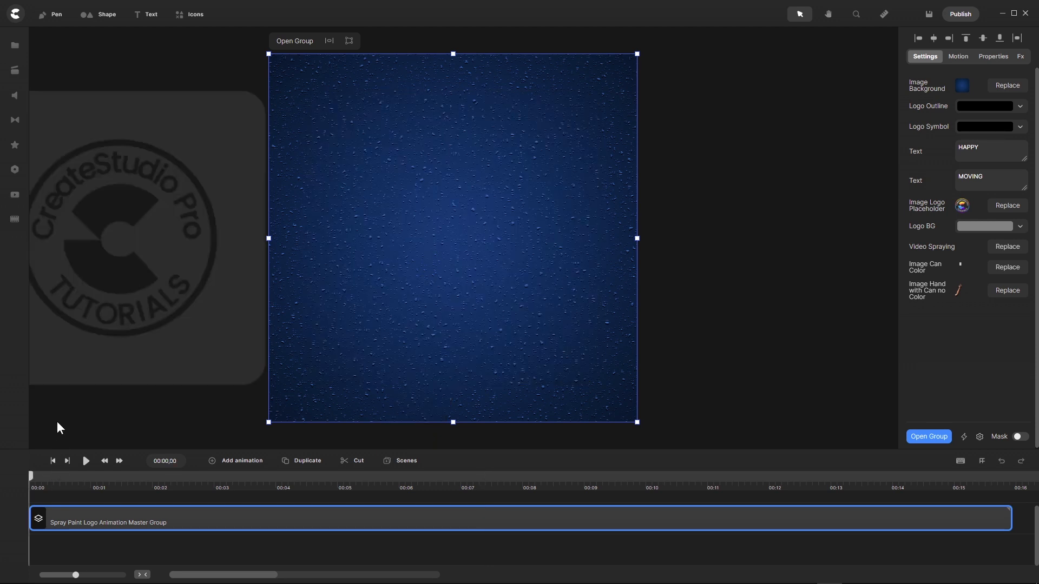
pyautogui.click(14, 97)
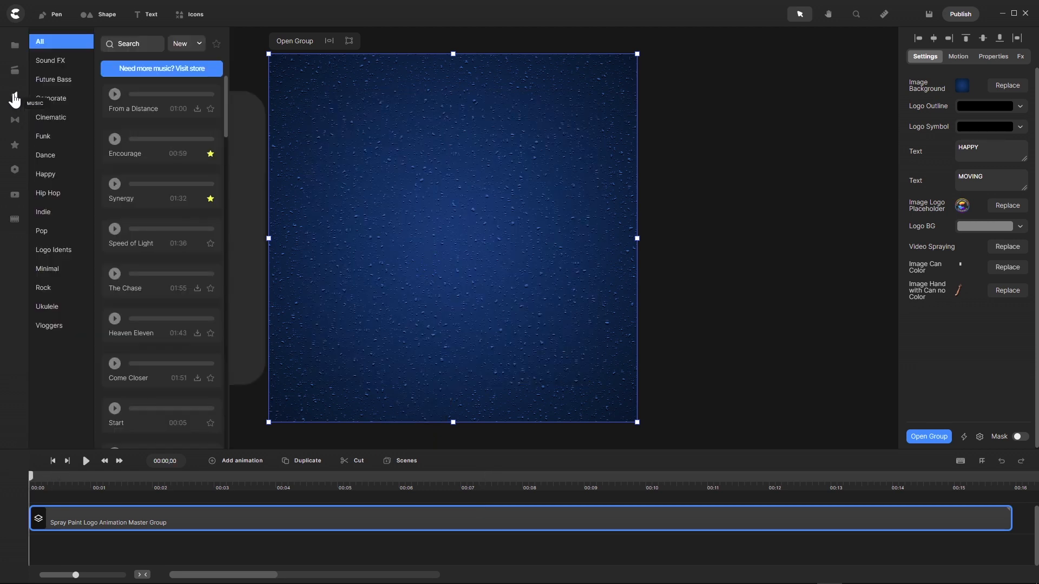
pyautogui.click(201, 47)
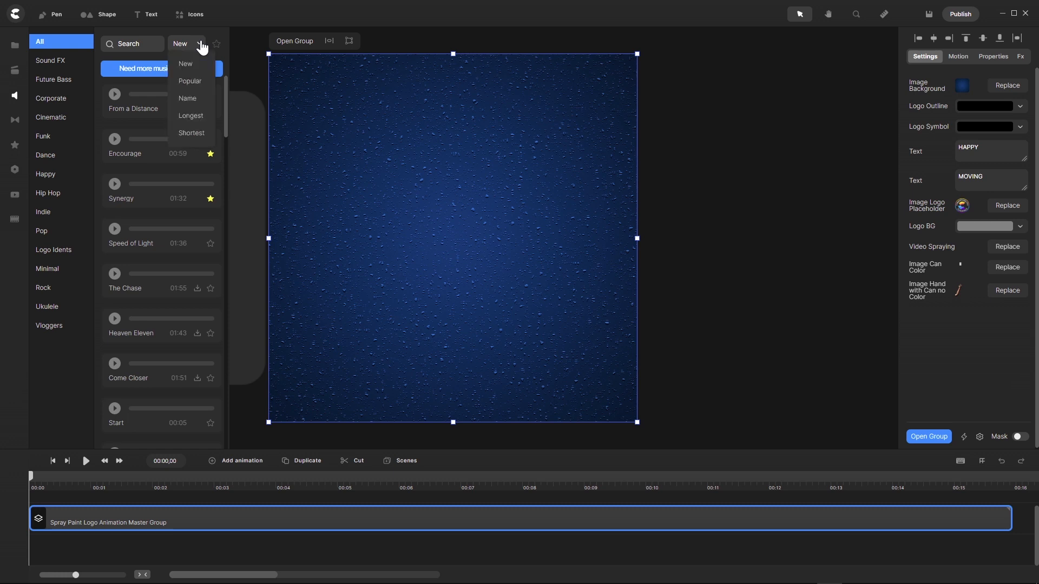
pyautogui.click(185, 134)
pyautogui.scroll(-3, 163, 192)
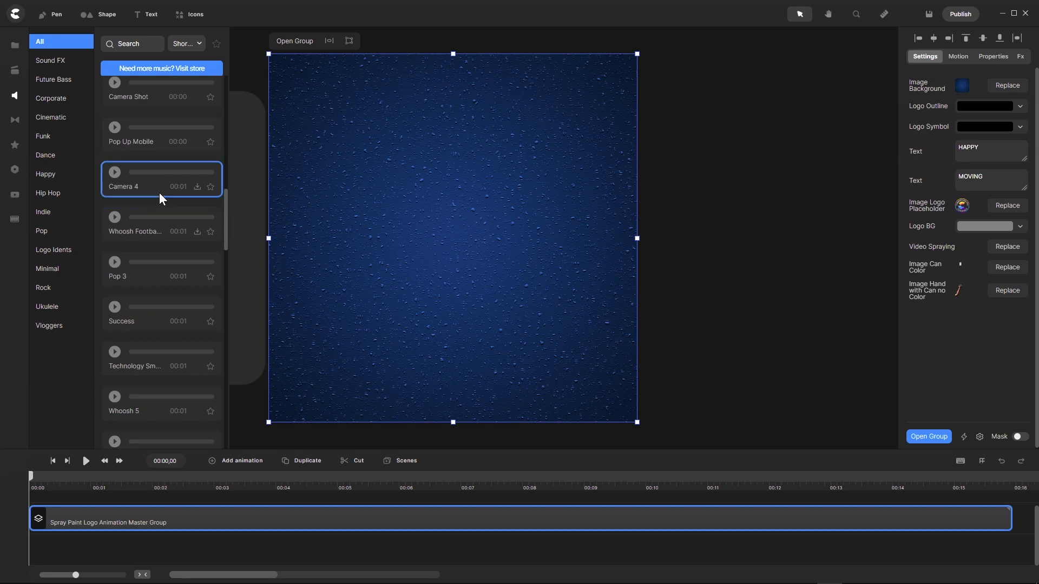
pyautogui.scroll(-12, 159, 194)
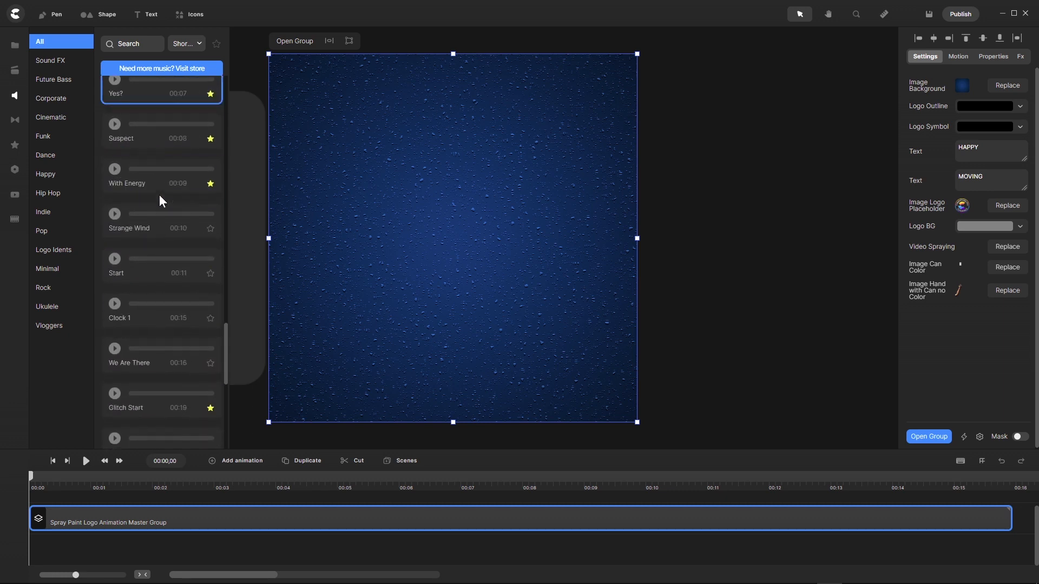
pyautogui.scroll(-4, 159, 195)
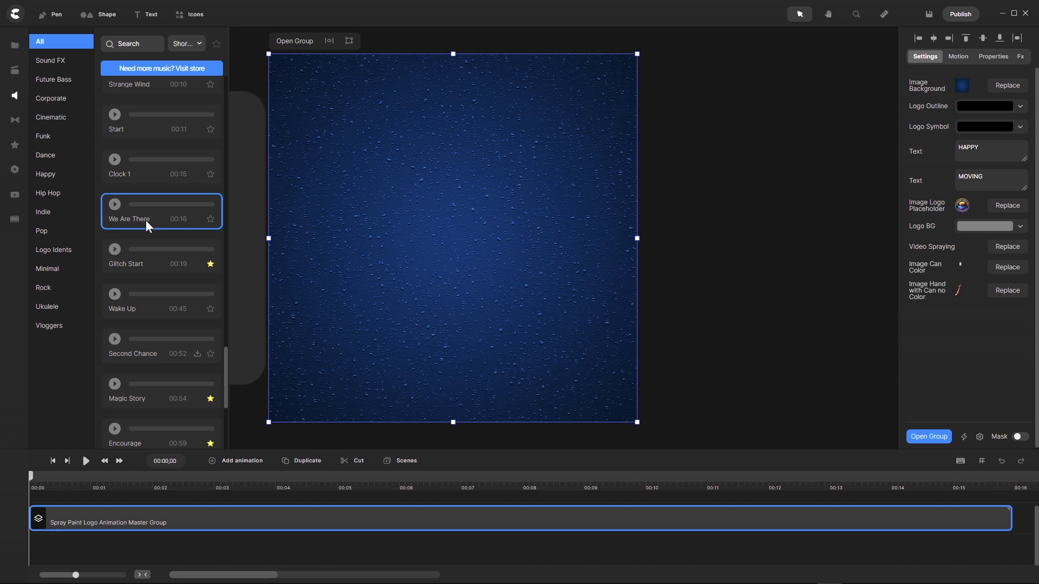
pyautogui.moveTo(143, 213); pyautogui.dragTo(400, 194)
# Step: Trim the end of the We Are There track to slightly before the end of the master group
pyautogui.hscroll(3, 233, 575)
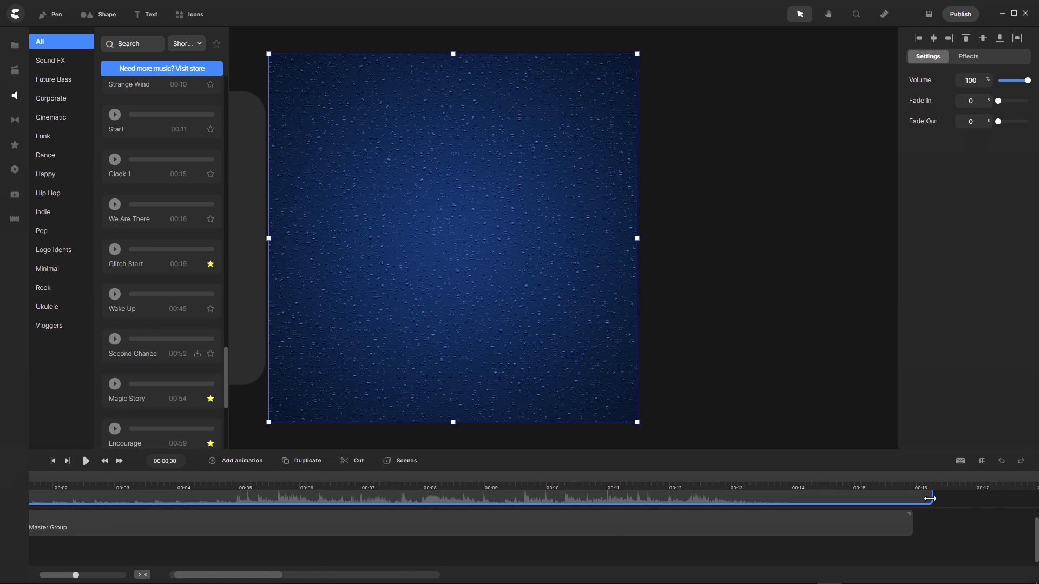
pyautogui.moveTo(929, 499); pyautogui.dragTo(893, 502)
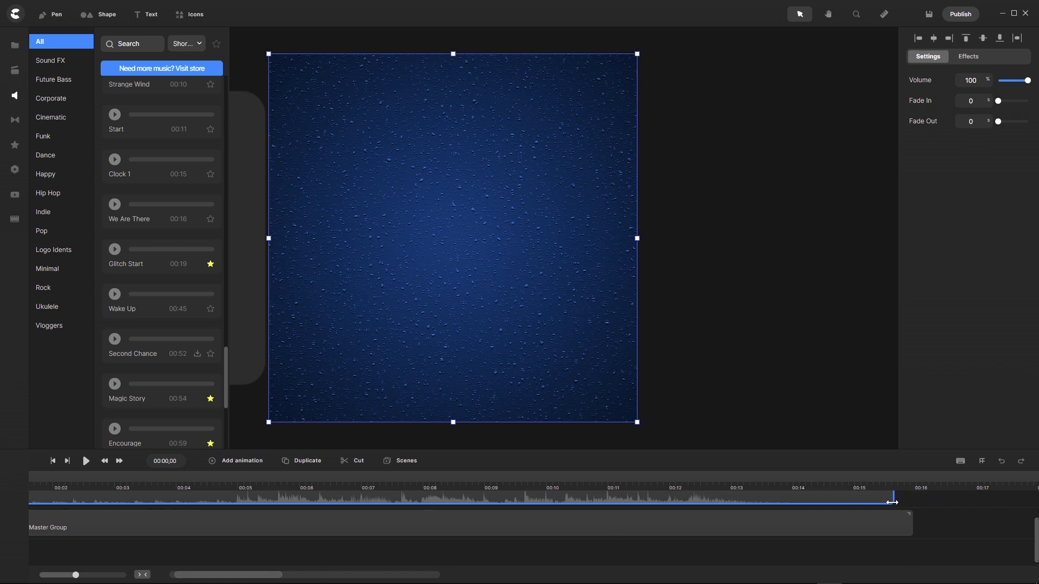
pyautogui.scroll(1, 894, 523)
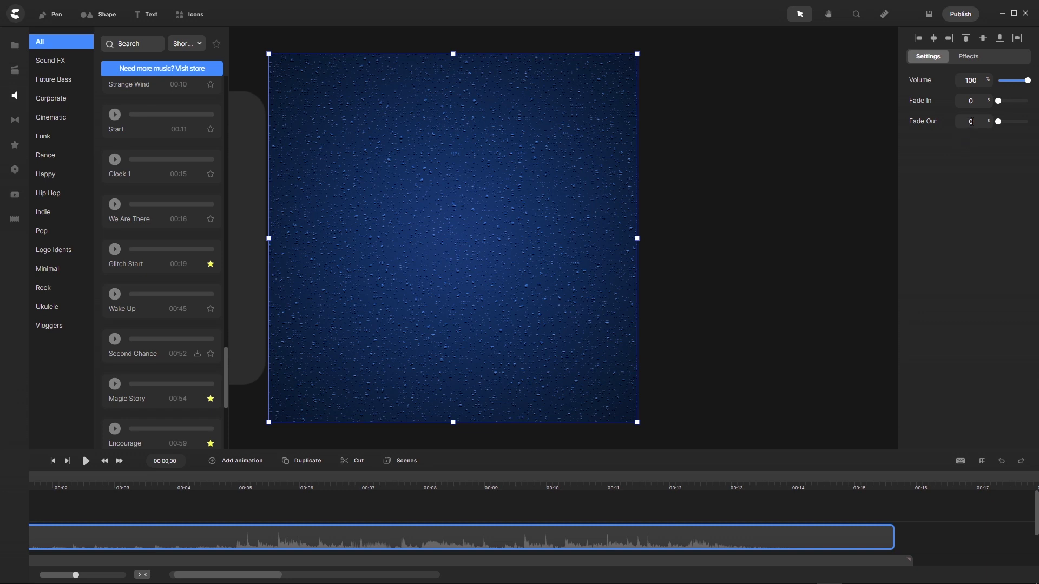
# Step: Set the music track's fade out to 3 seconds and its volume to 60%, and close the music library
pyautogui.write('3')
pyautogui.doubleClick(980, 80)
pyautogui.write('60')
pyautogui.click(15, 99)
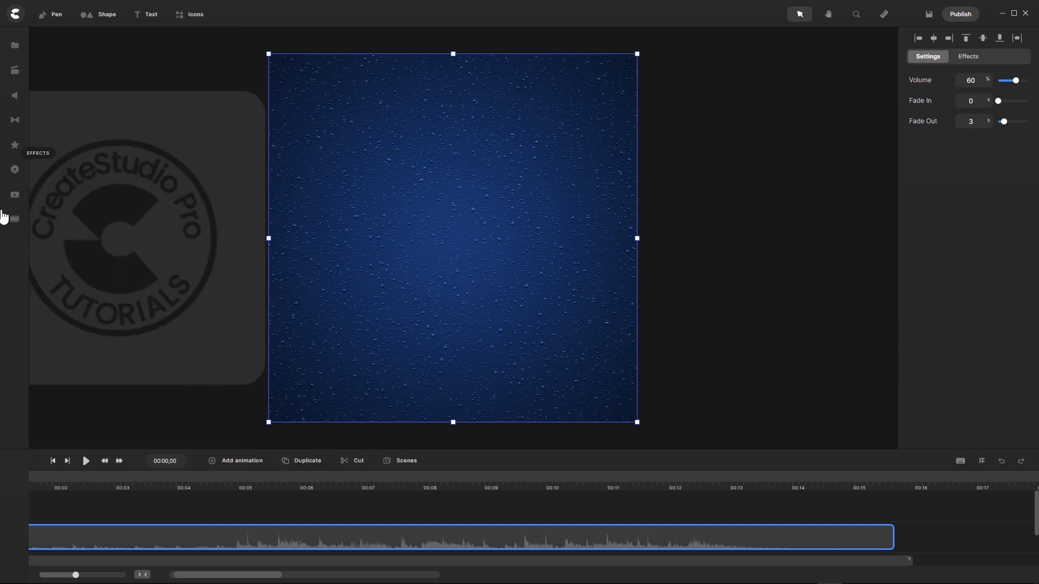
# Step: Play the animation with its music from the start through to about 15.5 seconds to check the result
pyautogui.click(142, 575)
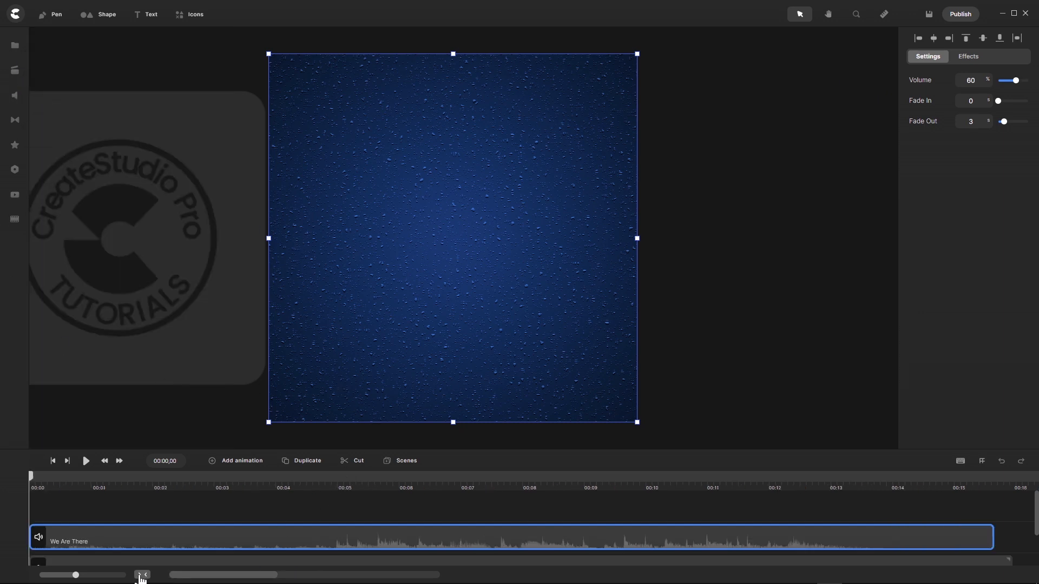
pyautogui.click(800, 255)
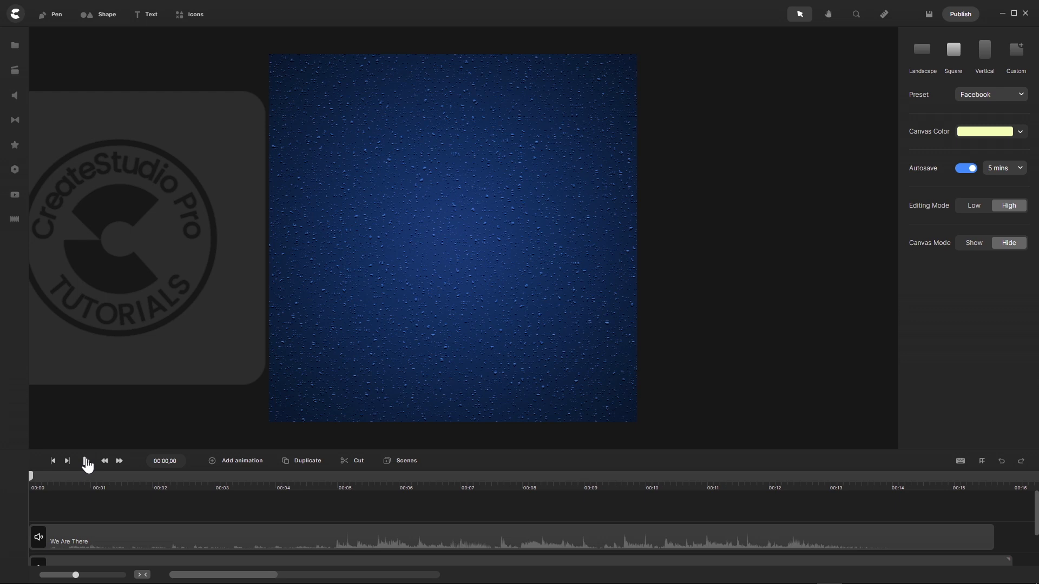
pyautogui.click(86, 461)
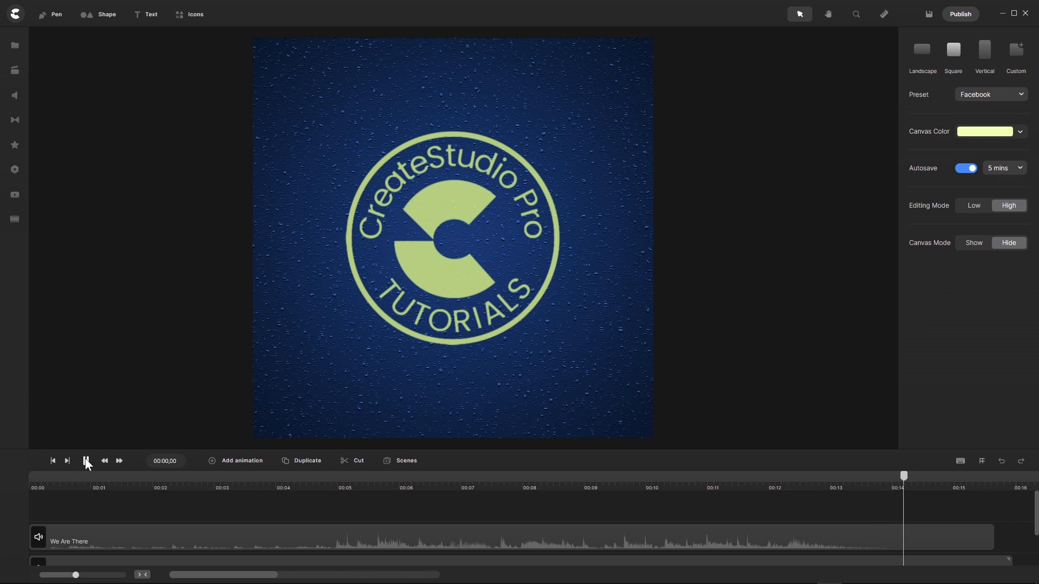
pyautogui.click(86, 461)
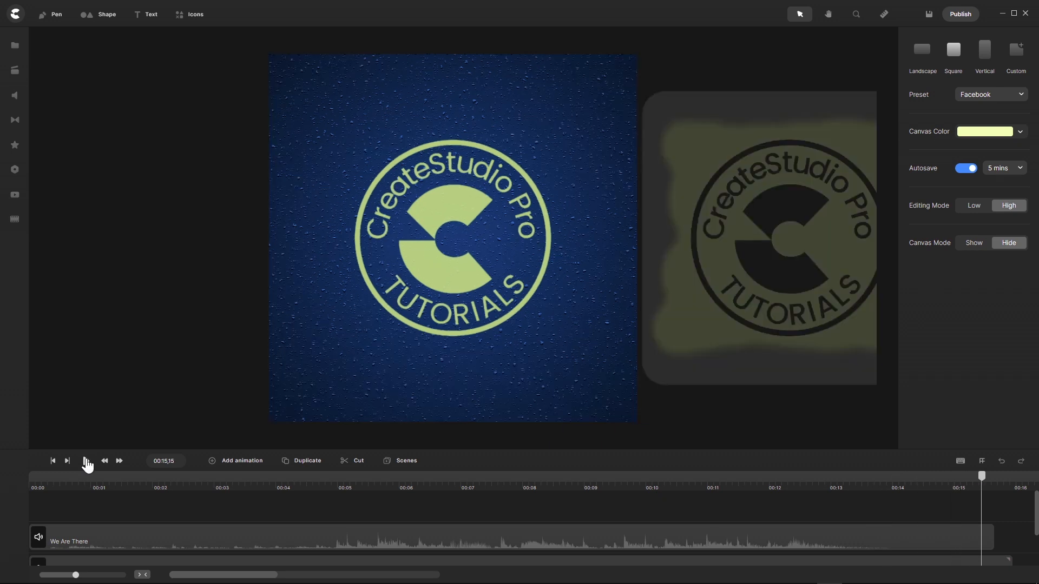